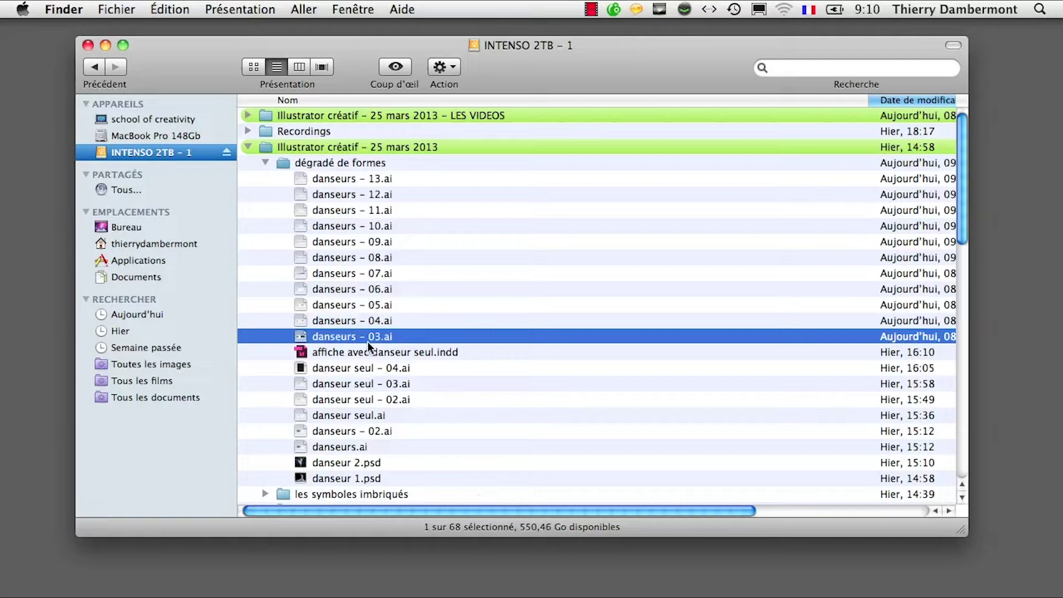
Open the dégradé de formes folder in an enlarged Finder window and launch danseurs – 02.ai
{"action": "double_click", "coordinate": [318, 161]}
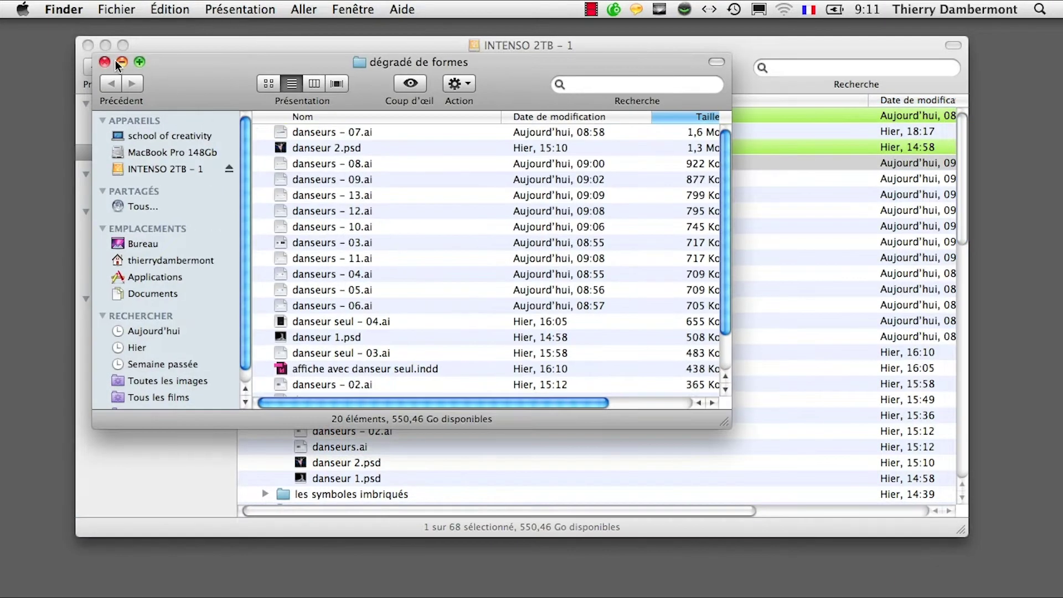
{"action": "left_click", "coordinate": [88, 45]}
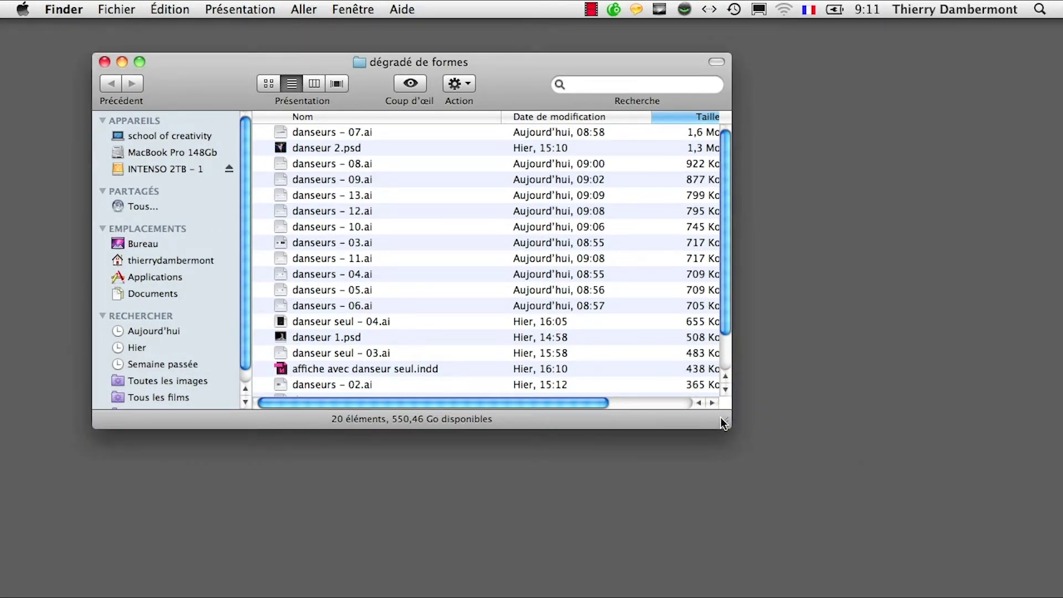
{"action": "left_click_drag", "start_coordinate": [724, 423], "coordinate": [797, 560]}
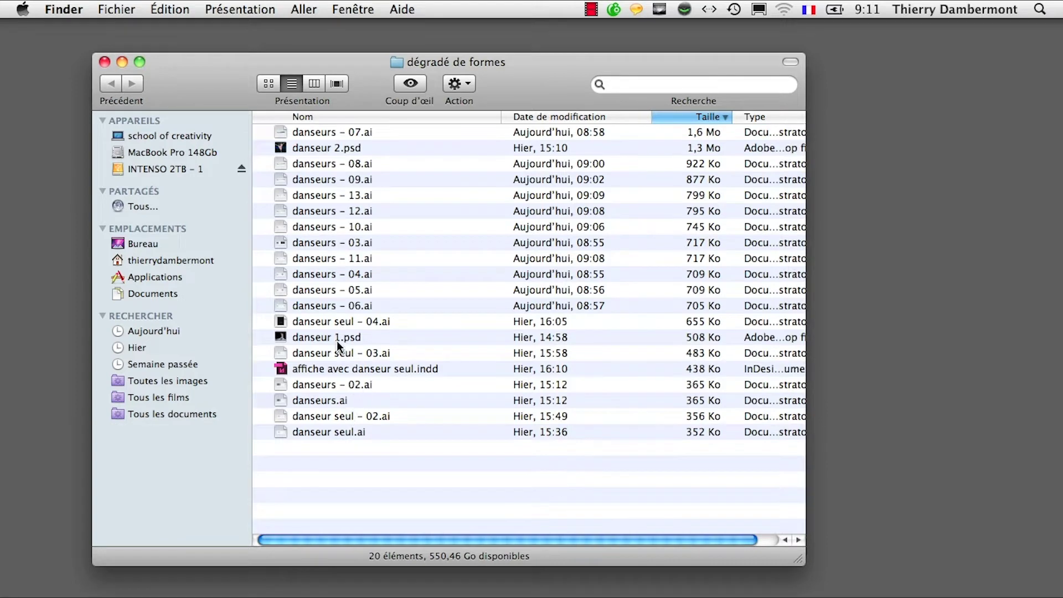
{"action": "double_click", "coordinate": [334, 385]}
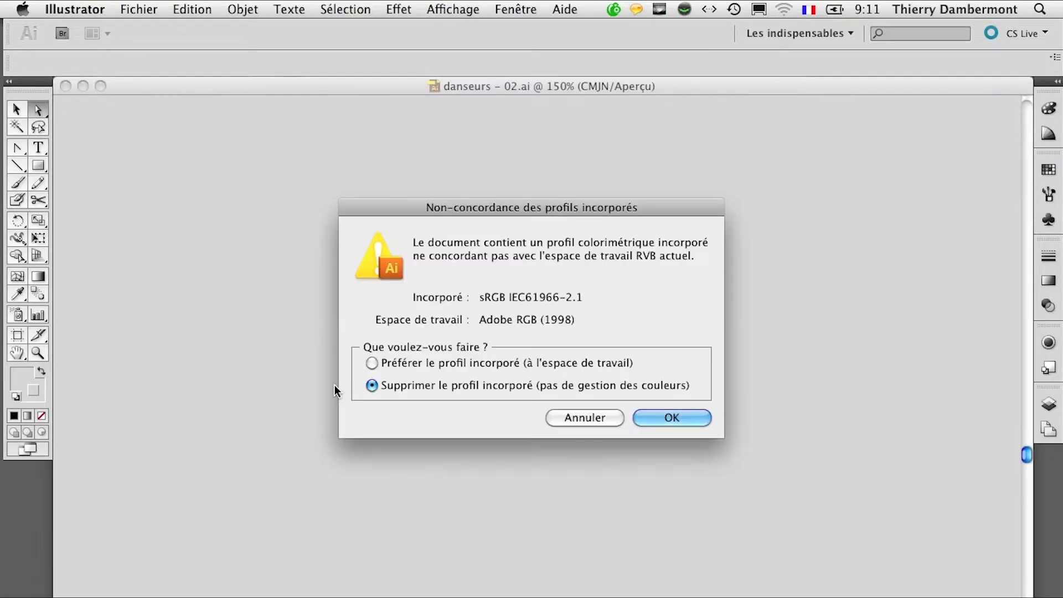
Open danseurs – 02.ai without its embedded profile and fit the artboard at 100%
{"action": "left_click", "coordinate": [679, 418]}
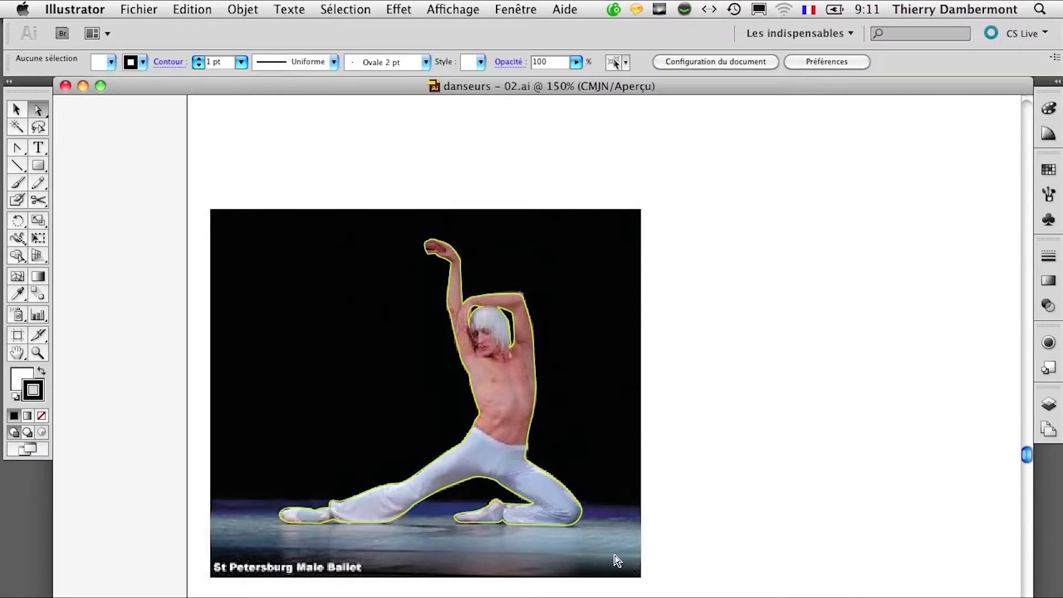
{"action": "left_click", "coordinate": [609, 559], "text": "alt"}
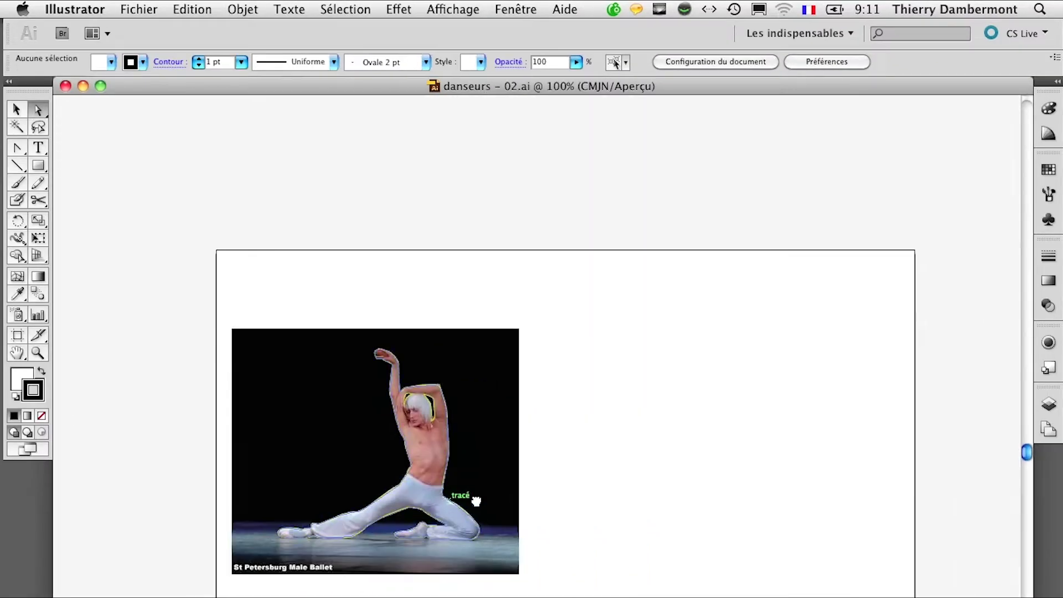
{"action": "left_click_drag", "start_coordinate": [566, 496], "coordinate": [372, 478]}
Float the Calques panel, zoom to 200% and expand Calque 1 to its paths over danseur 1.psd
{"action": "left_click", "coordinate": [1048, 403]}
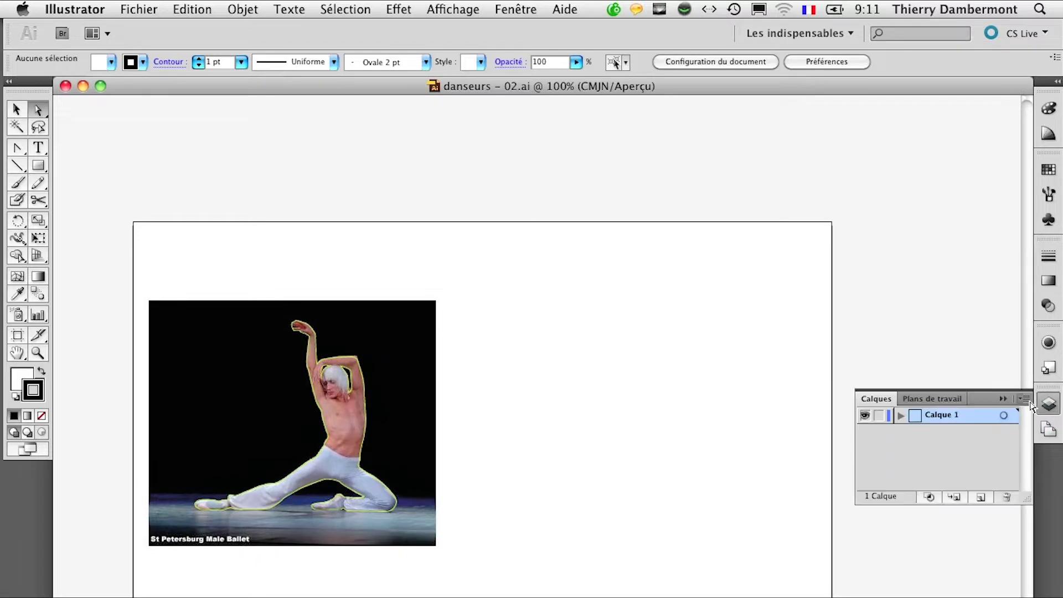
{"action": "left_click_drag", "start_coordinate": [902, 399], "coordinate": [935, 410]}
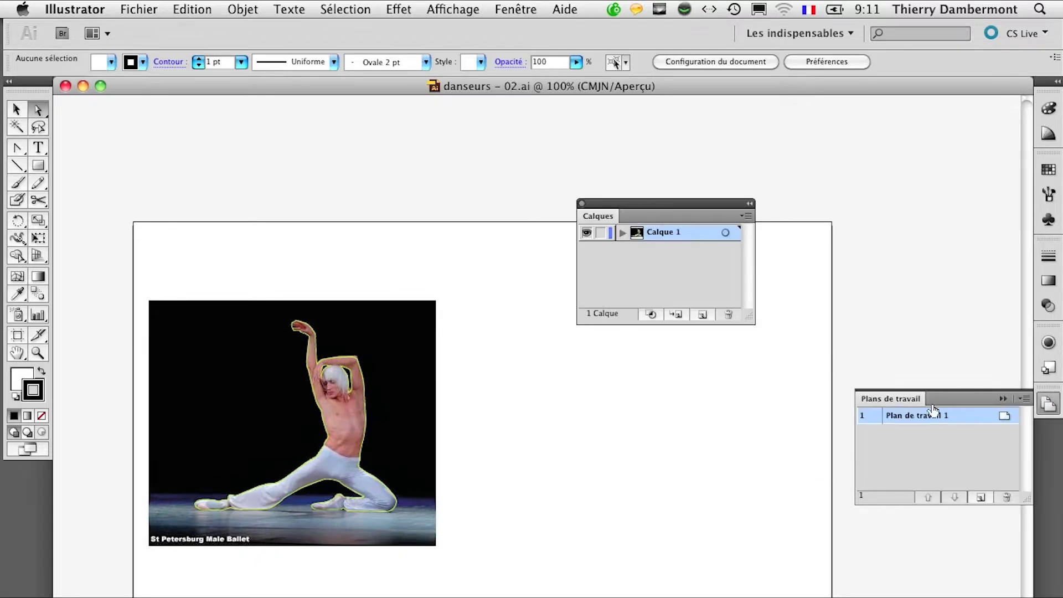
{"action": "left_click", "coordinate": [1002, 399]}
{"action": "left_click", "coordinate": [362, 394], "text": "ctrl"}
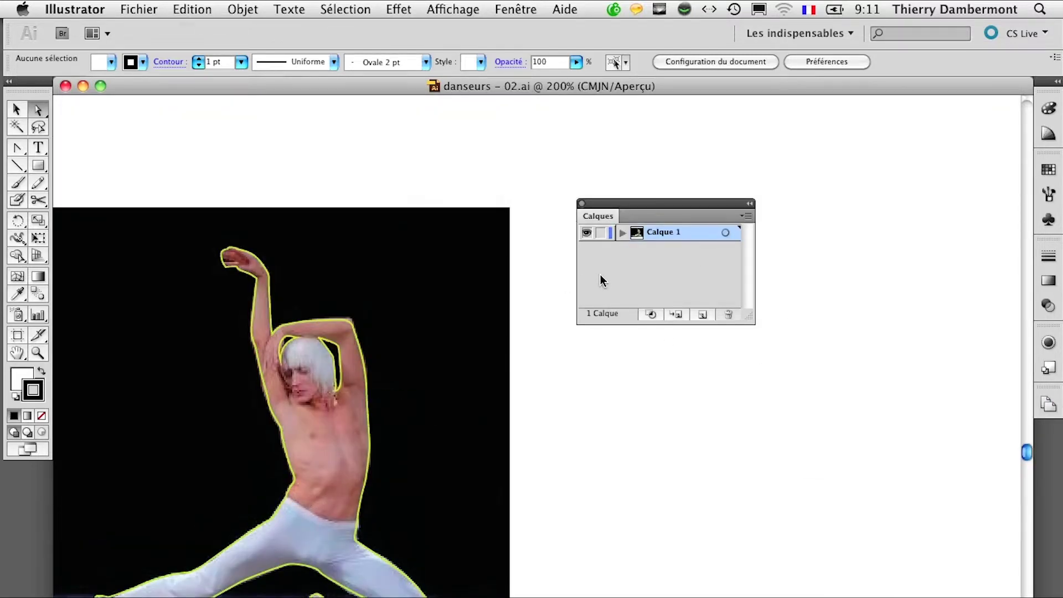
{"action": "left_click", "coordinate": [623, 233]}
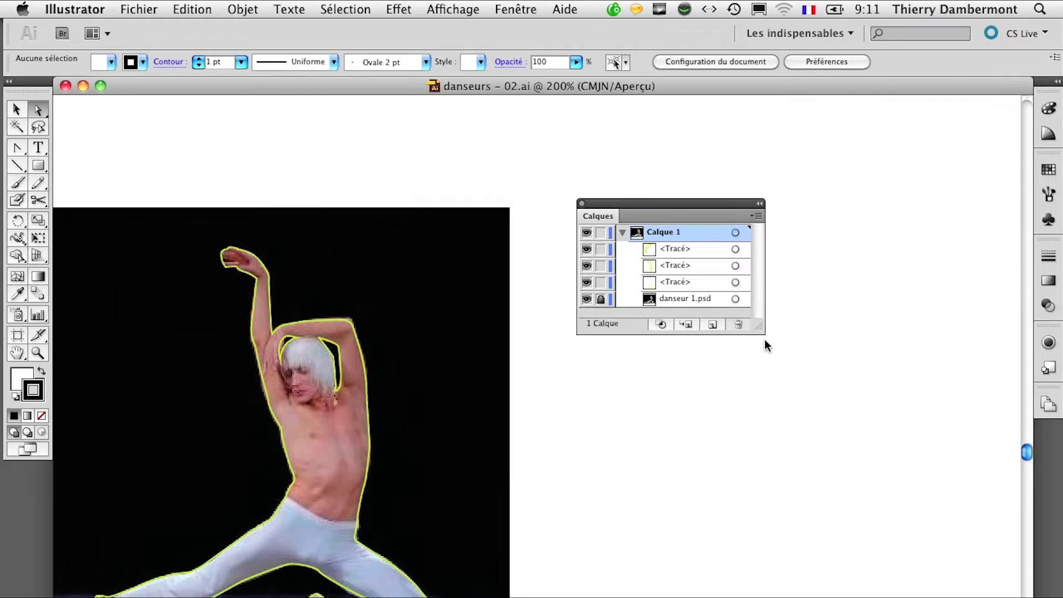
{"action": "left_click_drag", "start_coordinate": [748, 319], "coordinate": [858, 505]}
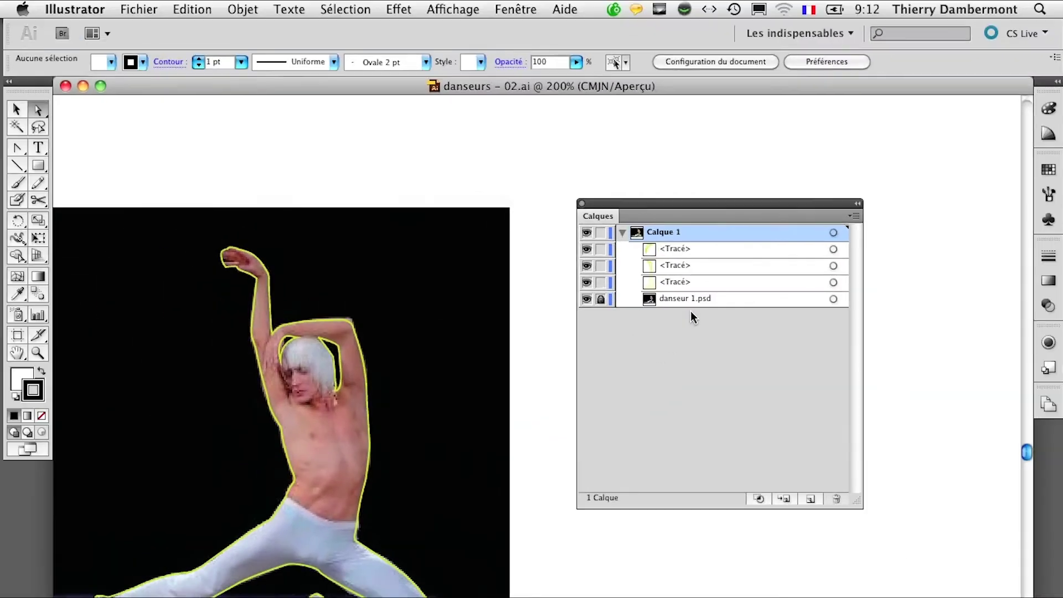
Close danseurs – 02.ai, sort the dancer folder by name and open danseurs – 03.ai
{"action": "left_click", "coordinate": [65, 85]}
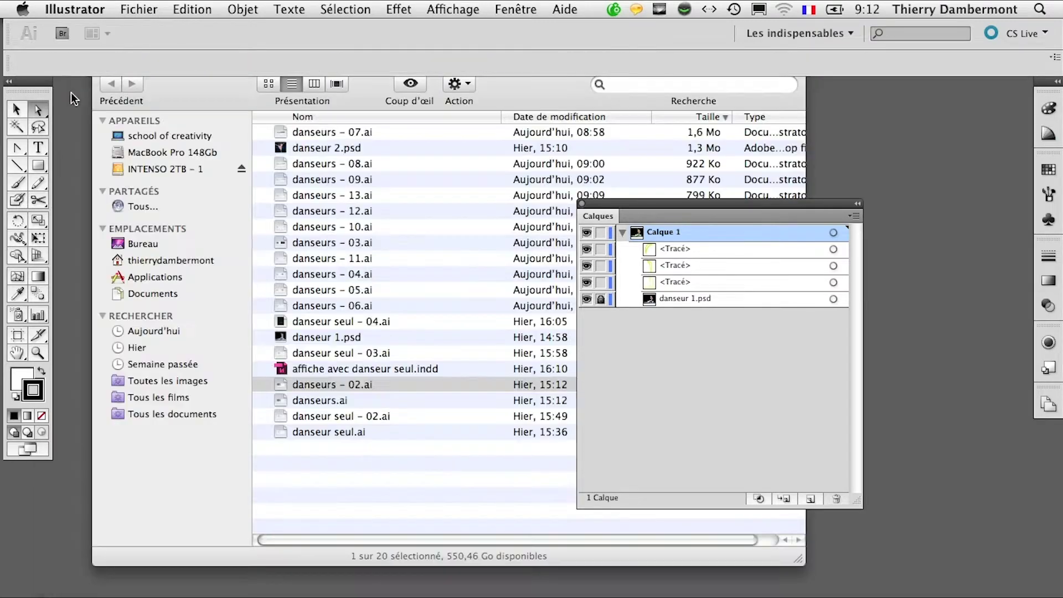
{"action": "left_click", "coordinate": [365, 459]}
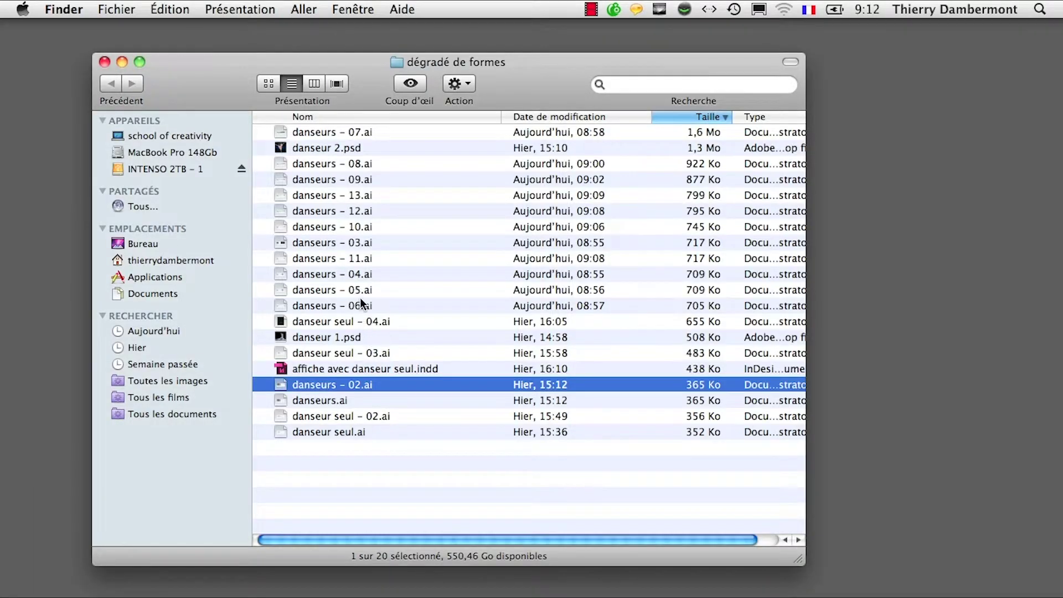
{"action": "left_click", "coordinate": [347, 115]}
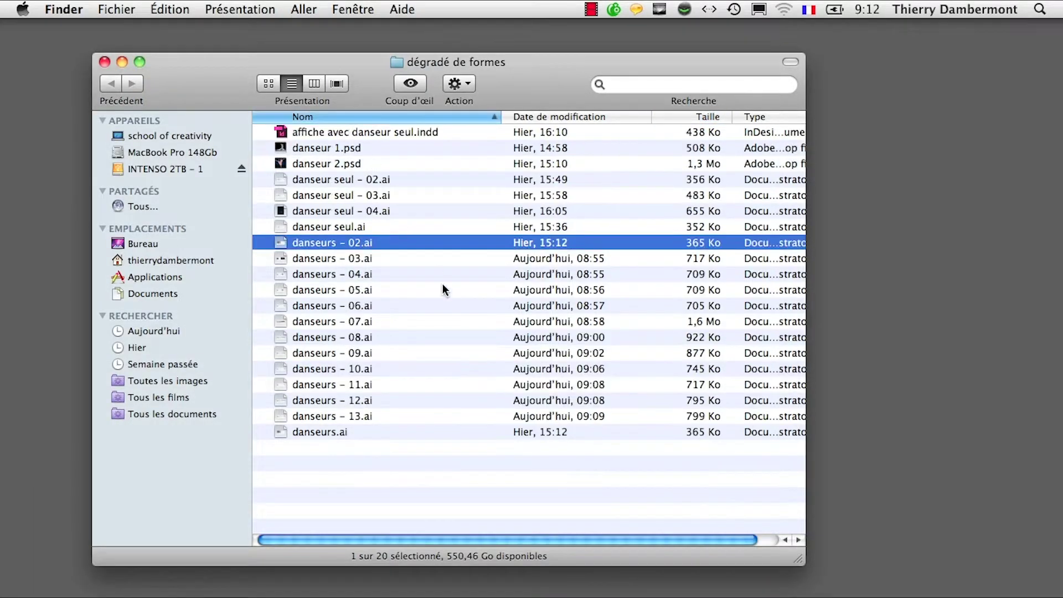
{"action": "double_click", "coordinate": [363, 259]}
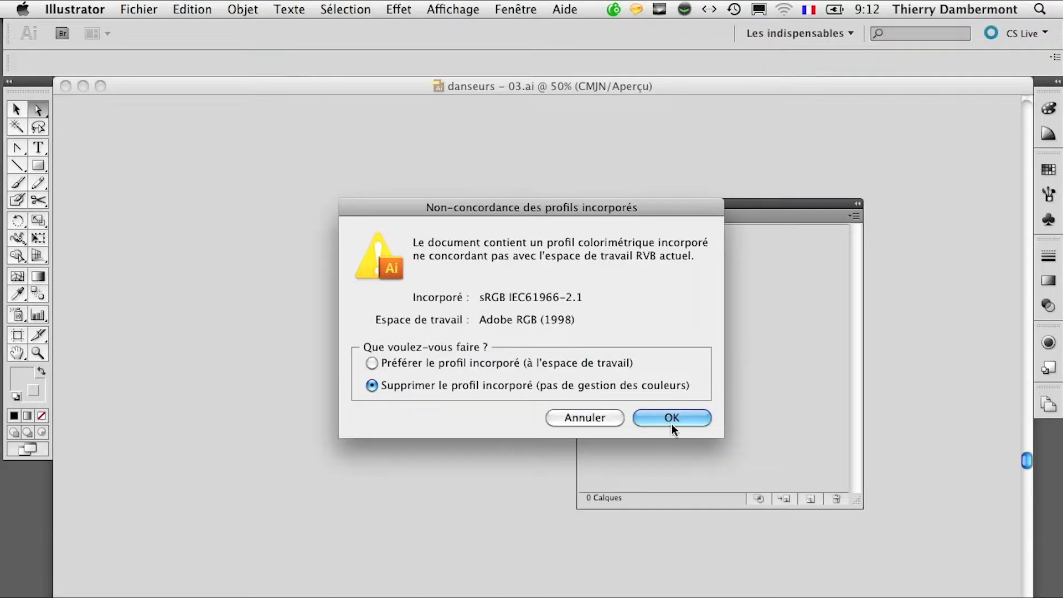
Open danseurs – 03.ai with the embedded profile discarded and reposition the layers panel
{"action": "left_click", "coordinate": [671, 420]}
{"action": "left_click", "coordinate": [669, 420]}
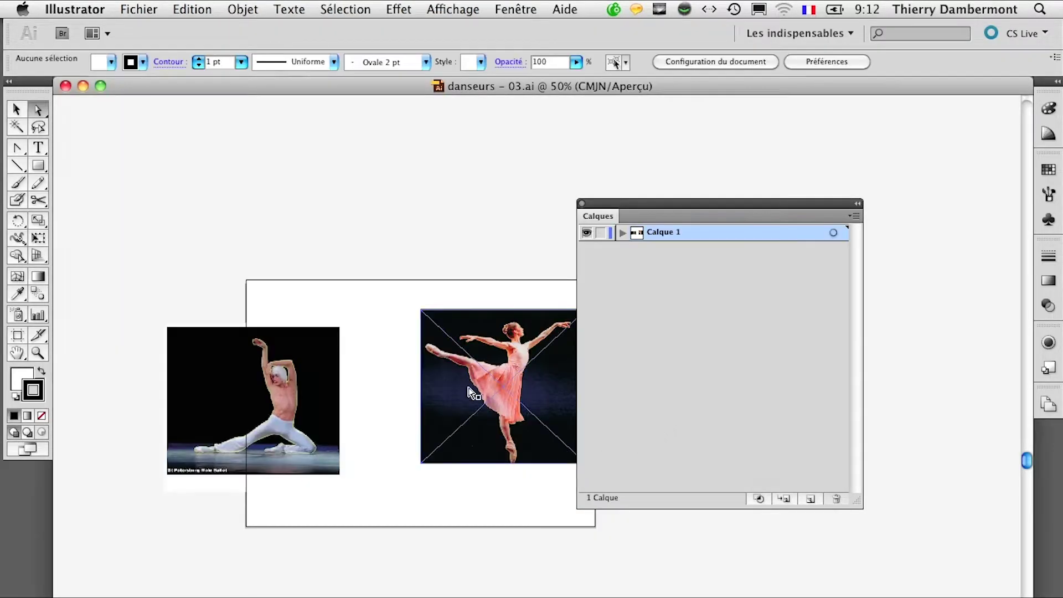
{"action": "left_click_drag", "start_coordinate": [594, 204], "coordinate": [713, 225]}
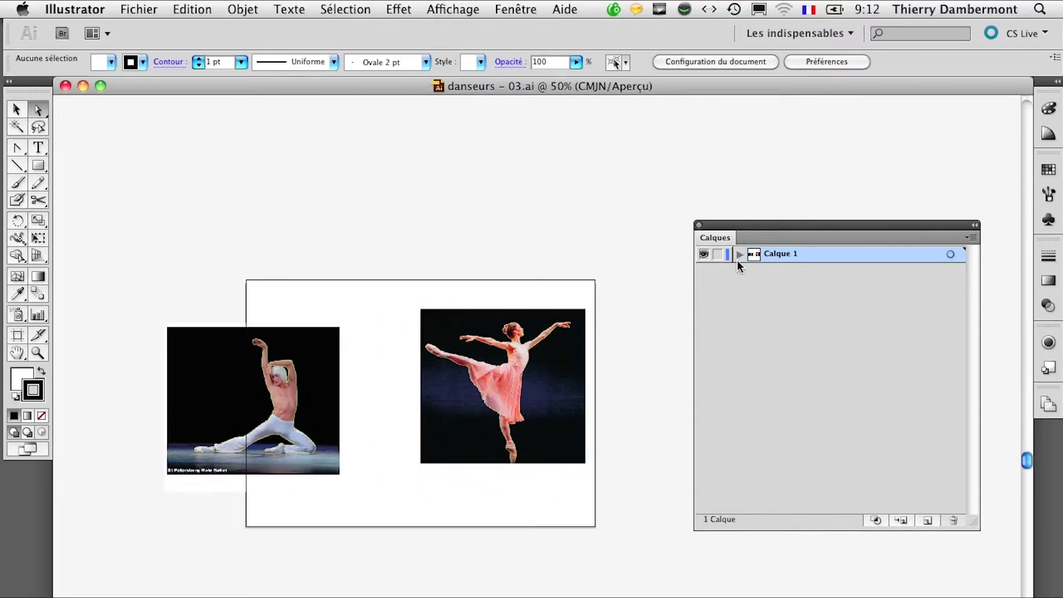
Expand Calque 1 and inspect the outline path traced around the ballerina up close
{"action": "left_click", "coordinate": [740, 254]}
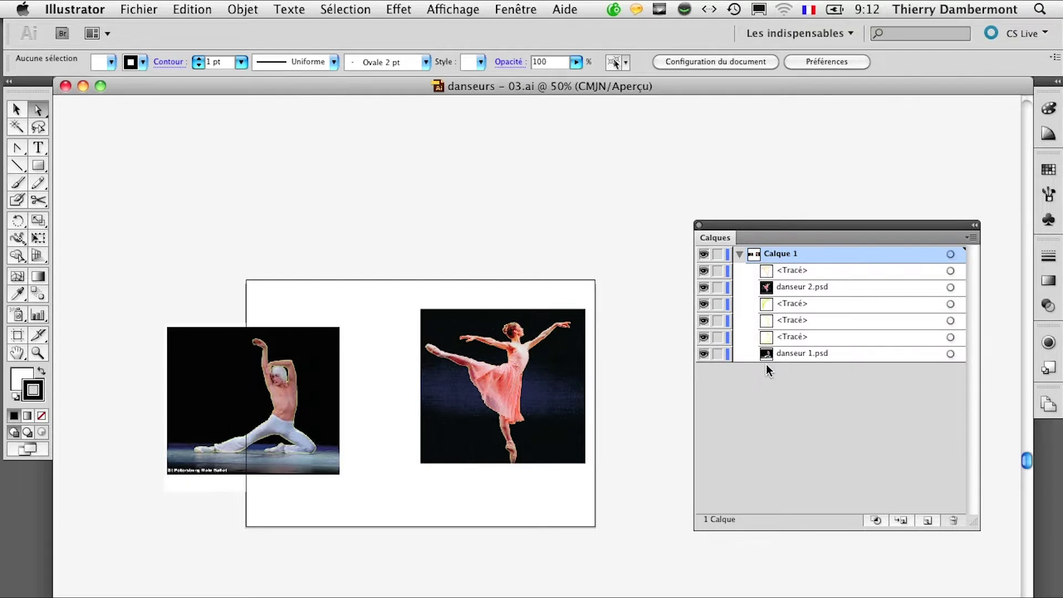
{"action": "left_click", "coordinate": [953, 271]}
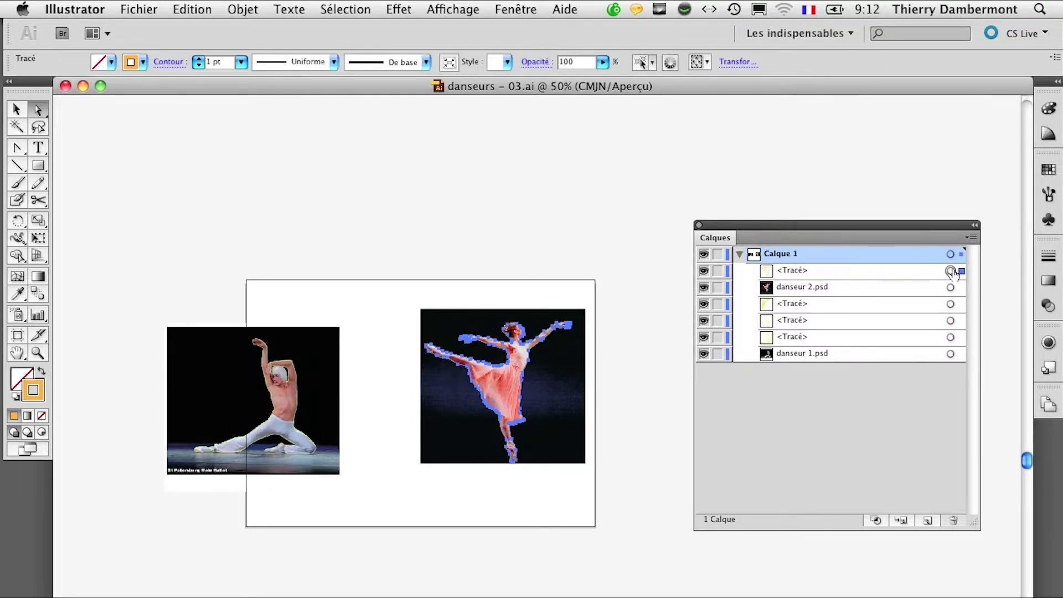
{"action": "key", "text": "ctrl+plus"}
{"action": "key", "text": "ctrl+plus"}
{"action": "key", "text": "ctrl+plus"}
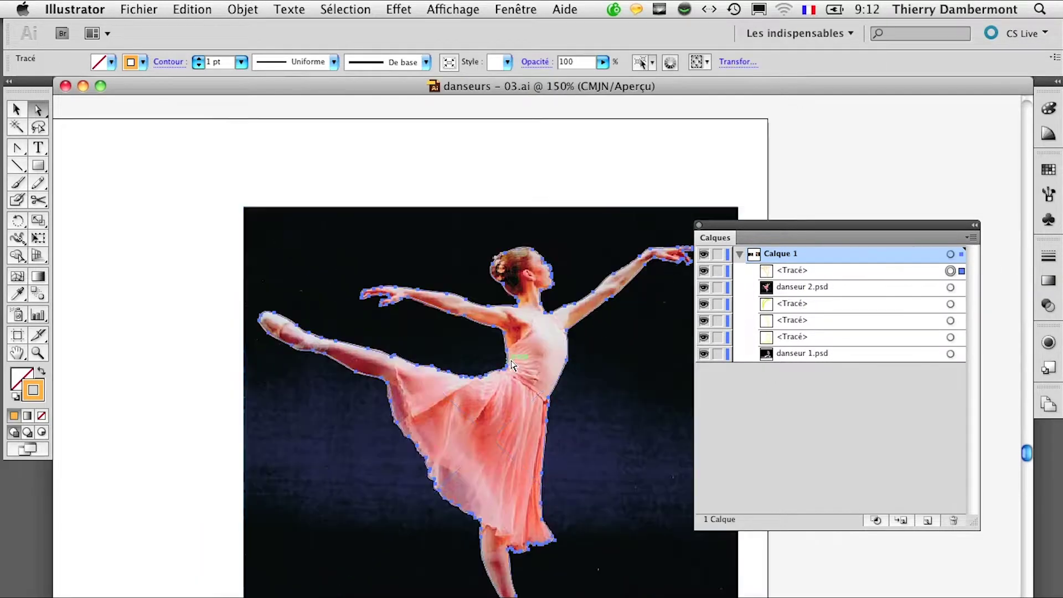
{"action": "key", "text": "ctrl+plus"}
{"action": "left_click_drag", "start_coordinate": [472, 449], "coordinate": [406, 395]}
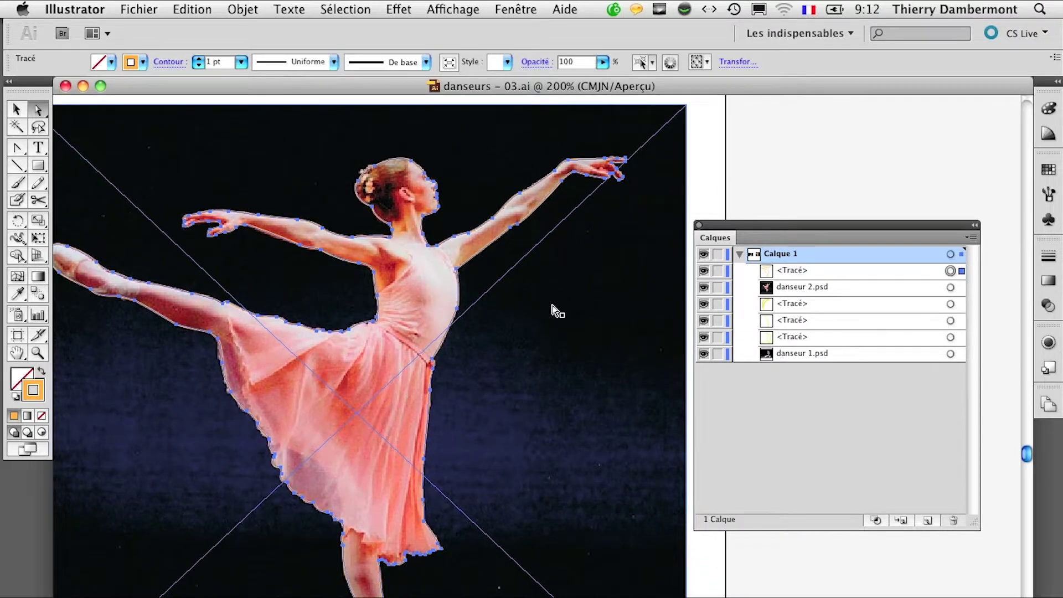
{"action": "key", "text": "ctrl+minus"}
{"action": "key", "text": "ctrl+minus"}
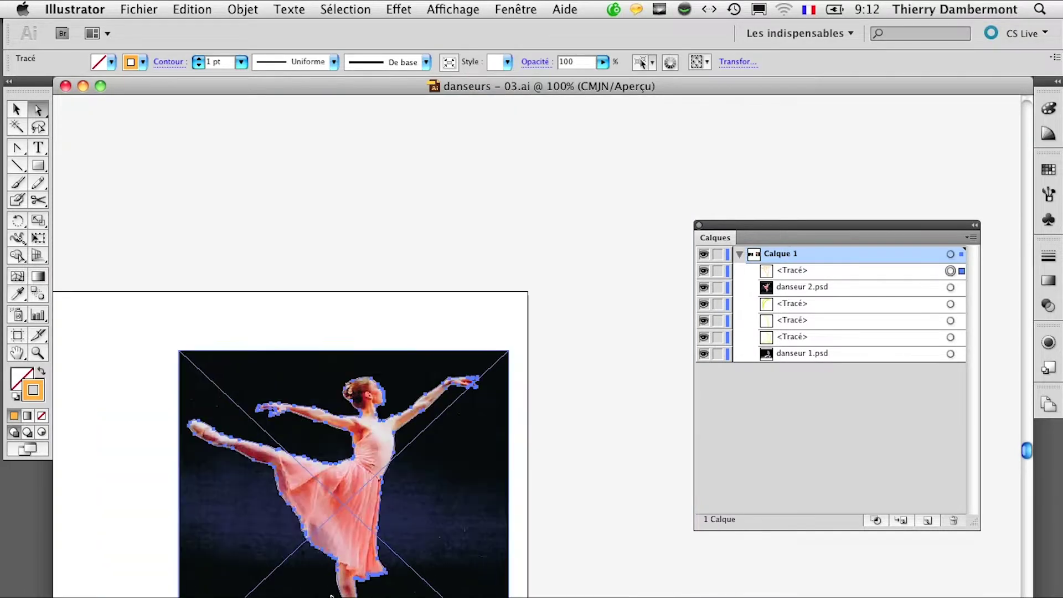
{"action": "left_click_drag", "start_coordinate": [323, 595], "coordinate": [394, 500]}
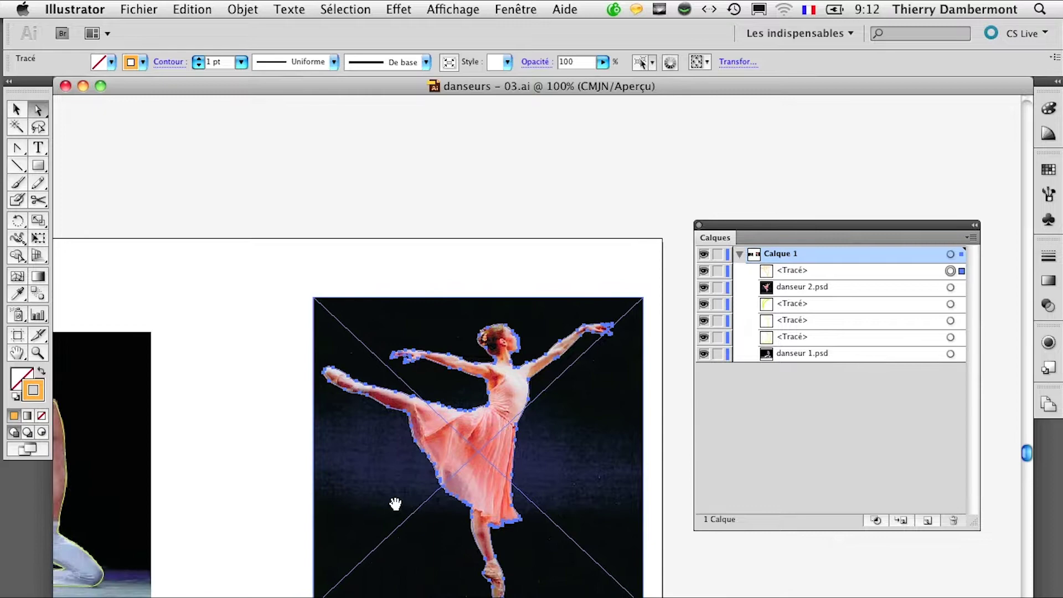
{"action": "left_click", "coordinate": [420, 517]}
Close danseurs – 03.ai and open danseurs – 04.ai from the dancer folder
{"action": "key", "text": "ctrl+o"}
{"action": "key", "text": "ctrl+h"}
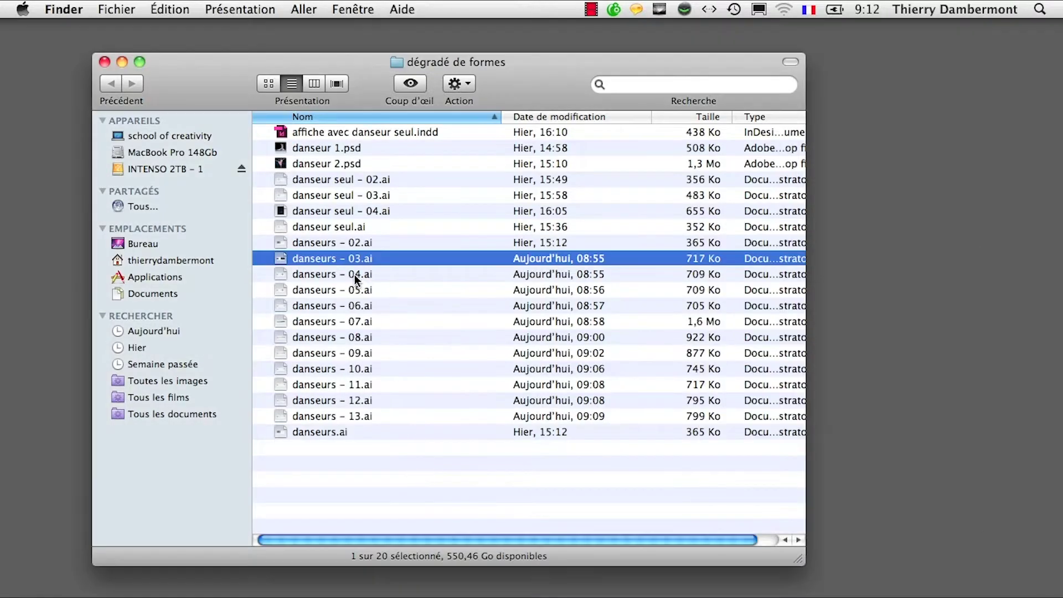
{"action": "left_click", "coordinate": [356, 276]}
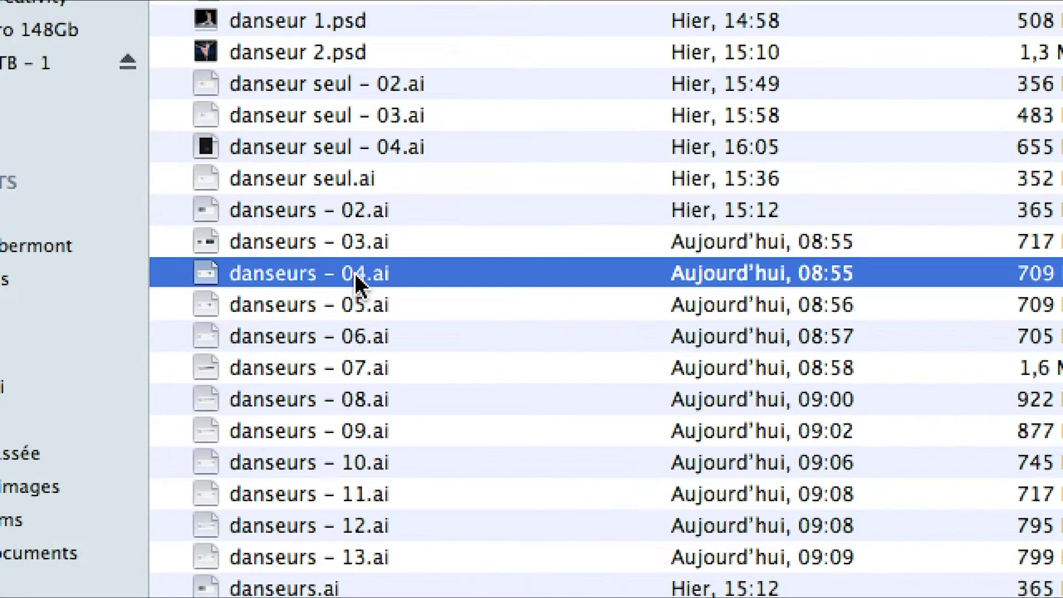
{"action": "double_click", "coordinate": [355, 272]}
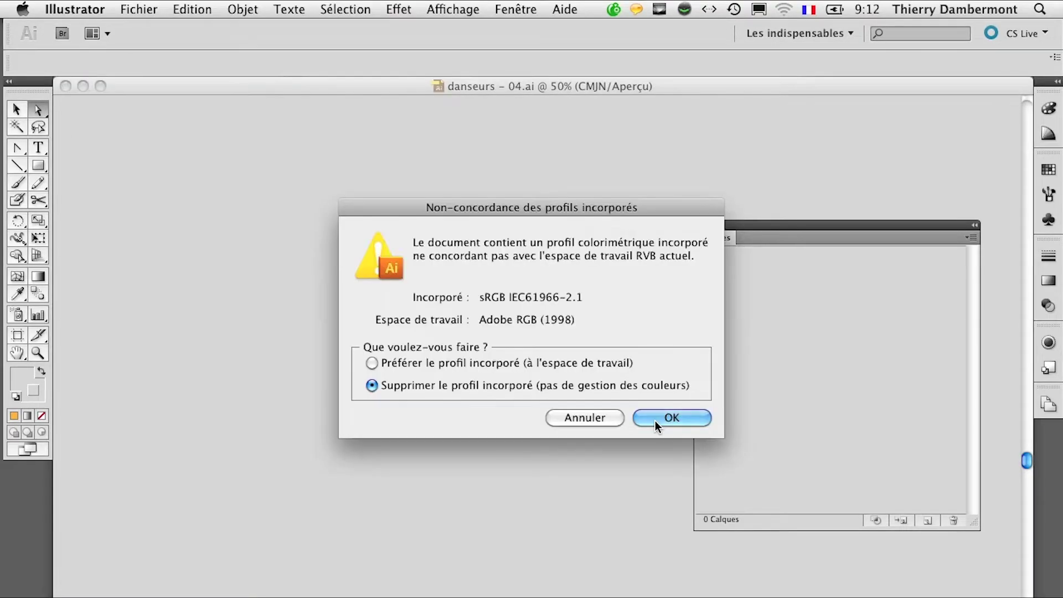
Open danseurs – 04.ai without its profile and expand Calque 1 and both dancer groups
{"action": "left_click", "coordinate": [667, 417]}
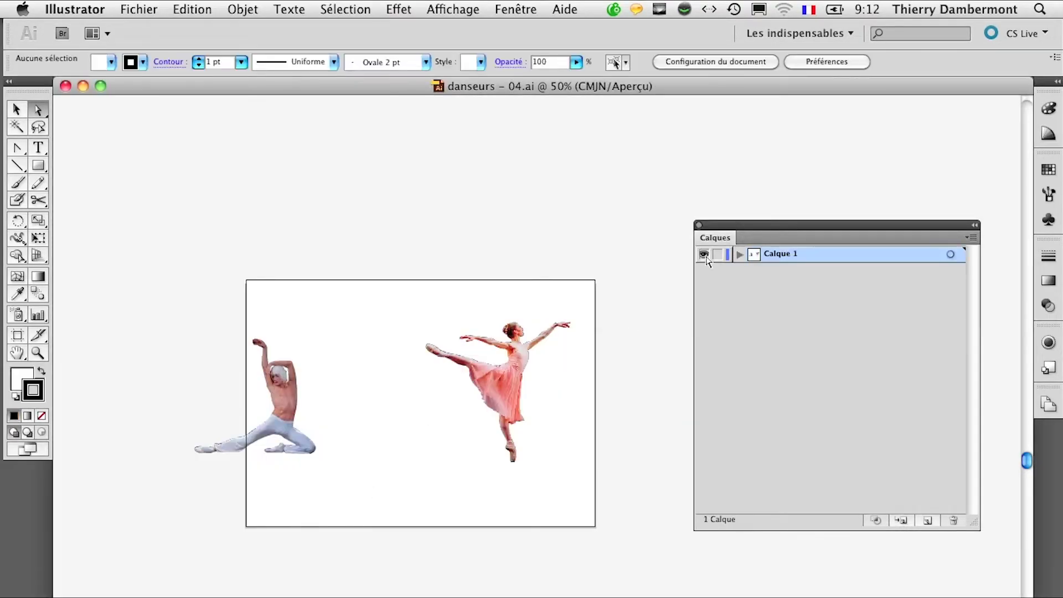
{"action": "left_click", "coordinate": [738, 255]}
{"action": "left_click", "coordinate": [752, 287]}
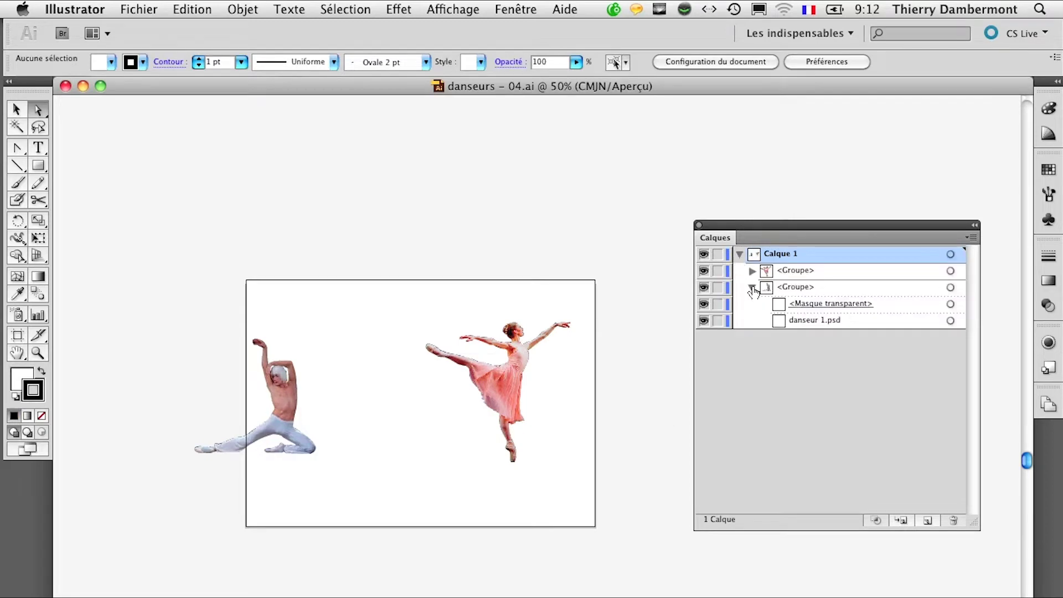
{"action": "left_click", "coordinate": [752, 271]}
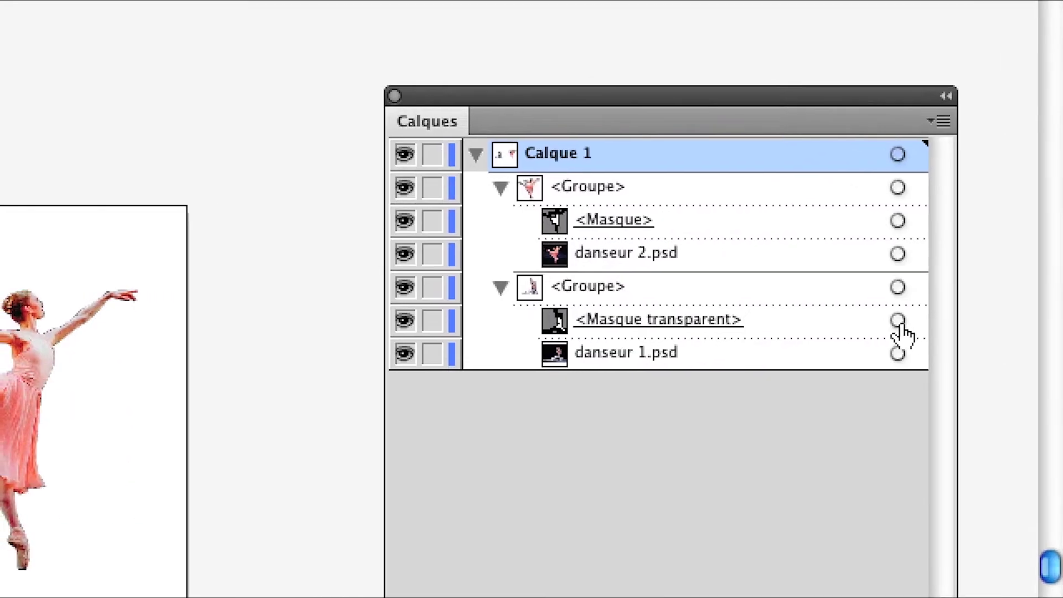
Inspect the male dancer's mask and the ballerina's clipping mask
{"action": "left_click", "coordinate": [893, 320]}
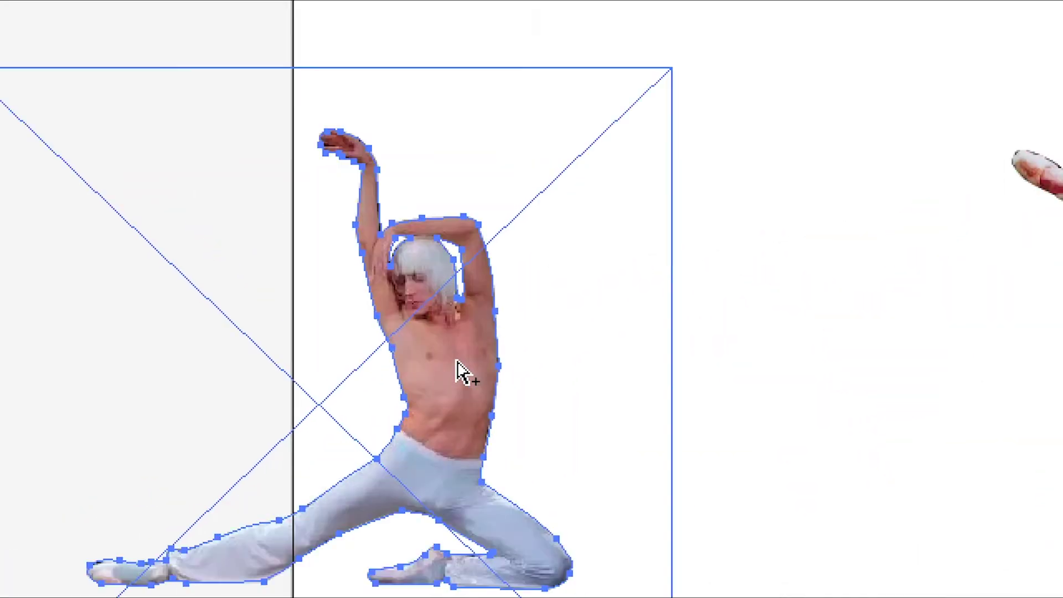
{"action": "left_click", "coordinate": [436, 303]}
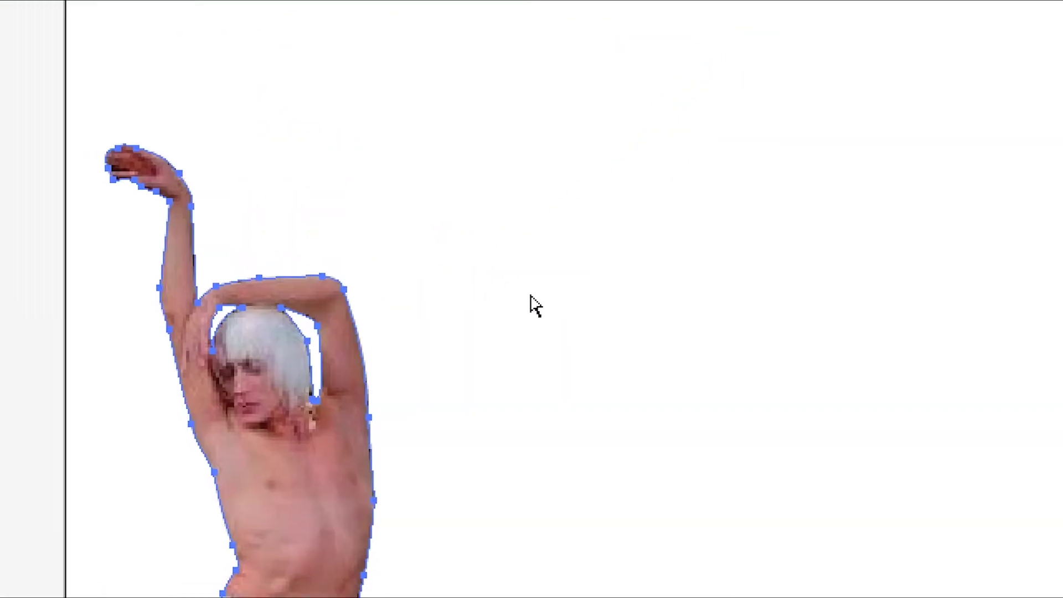
{"action": "left_click", "coordinate": [474, 331]}
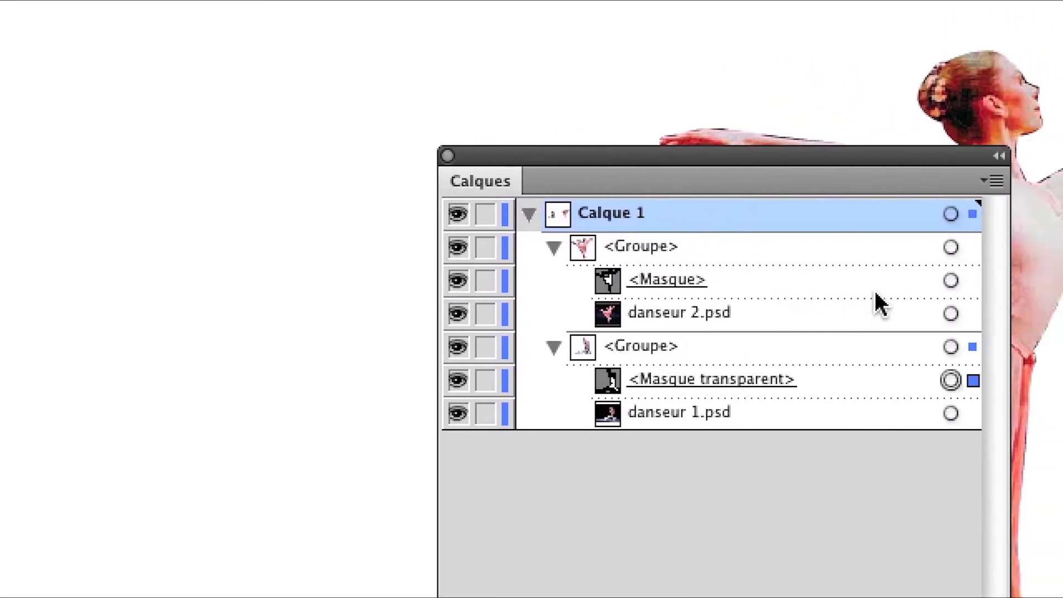
{"action": "left_click", "coordinate": [903, 287]}
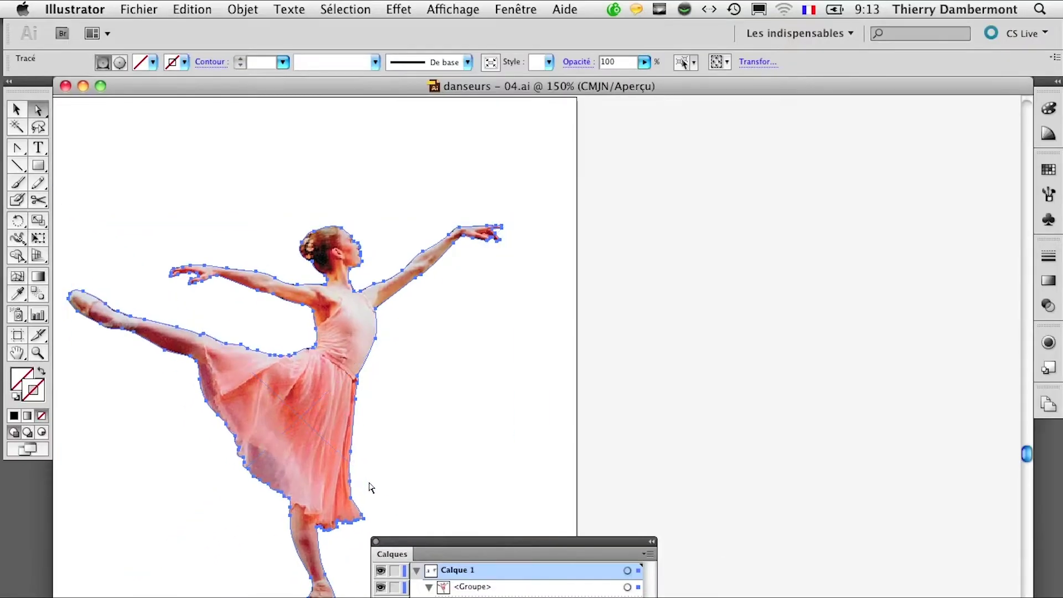
{"action": "left_click_drag", "start_coordinate": [428, 561], "coordinate": [658, 255]}
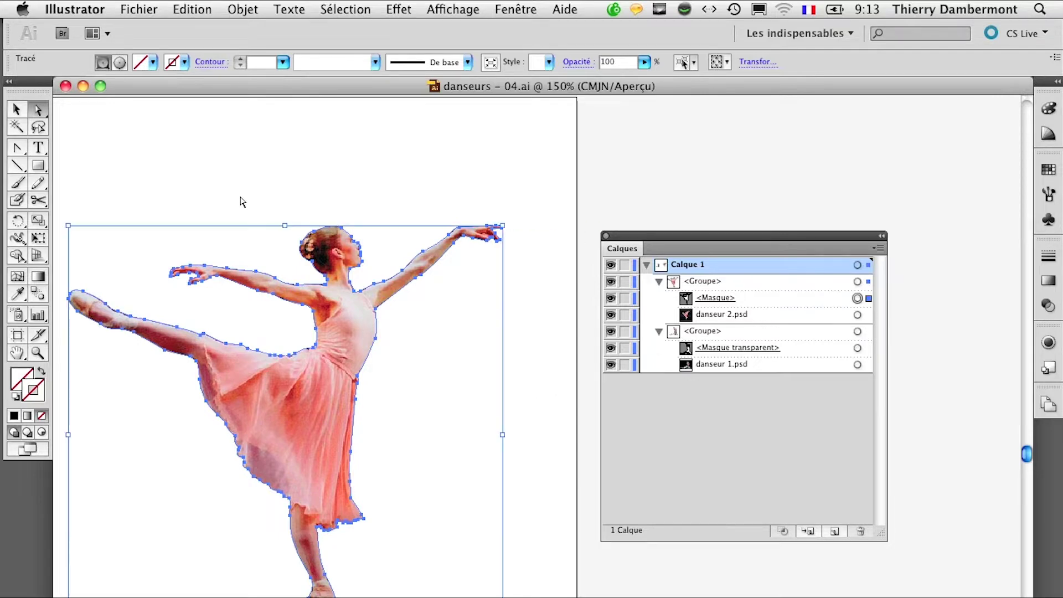
Close danseurs – 04.ai and open danseurs – 05.ai, discarding its embedded sRGB profile
{"action": "key", "text": "super+w"}
{"action": "key", "text": "super+o"}
{"action": "left_click", "coordinate": [378, 266]}
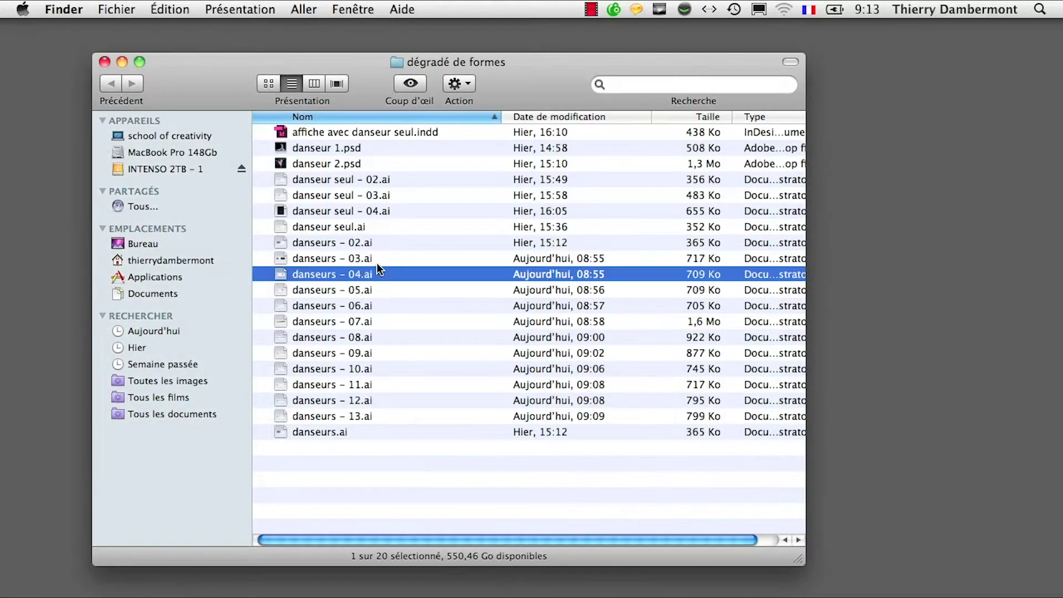
{"action": "double_click", "coordinate": [351, 290]}
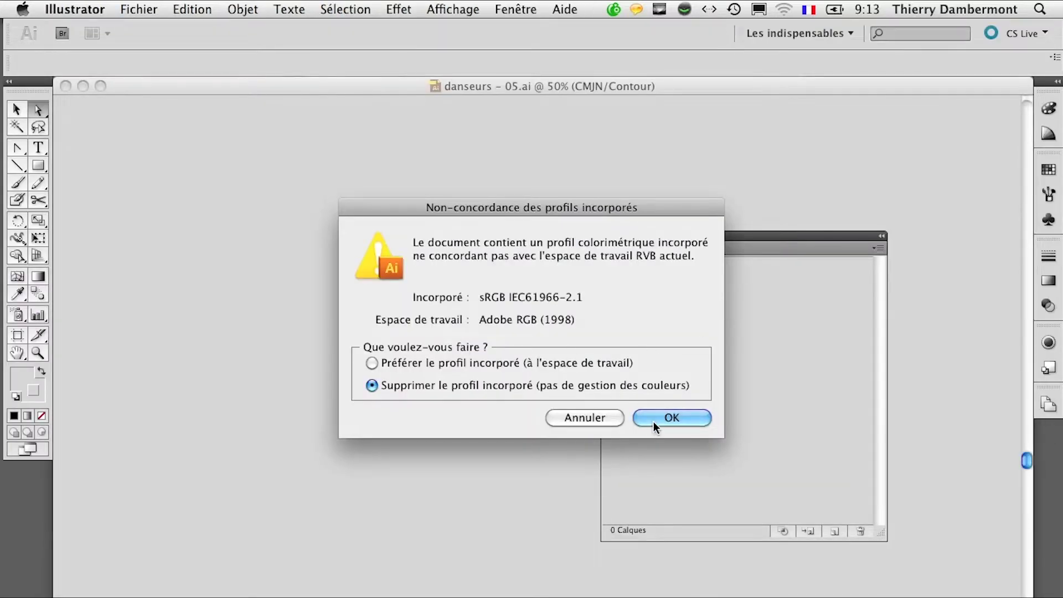
{"action": "left_click", "coordinate": [654, 421]}
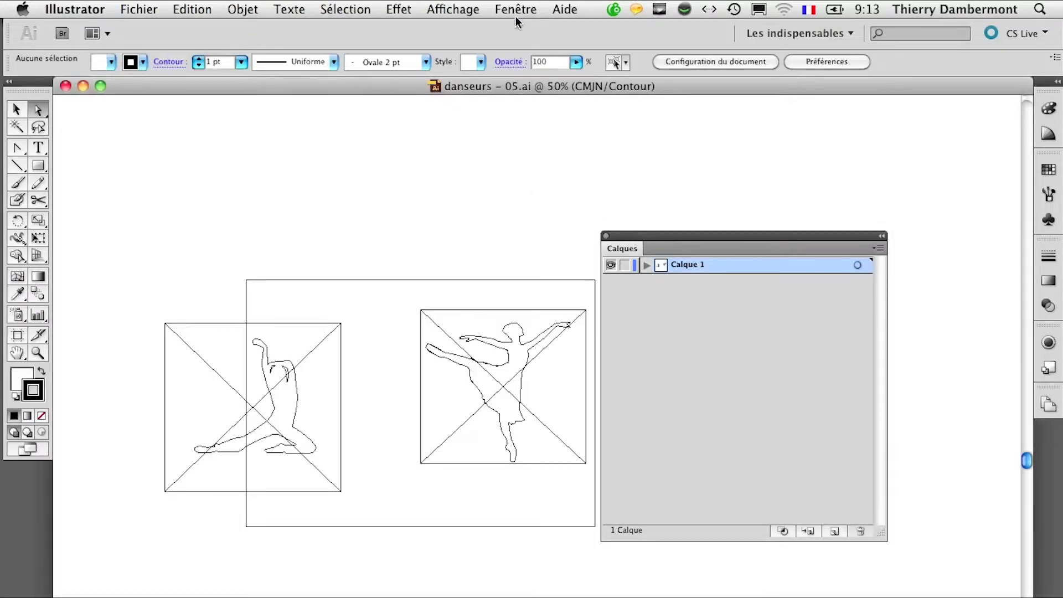
Switch danseurs – 05.ai to Aperçu colour preview and expand Calque 1
{"action": "left_click", "coordinate": [452, 10]}
{"action": "left_click", "coordinate": [456, 22]}
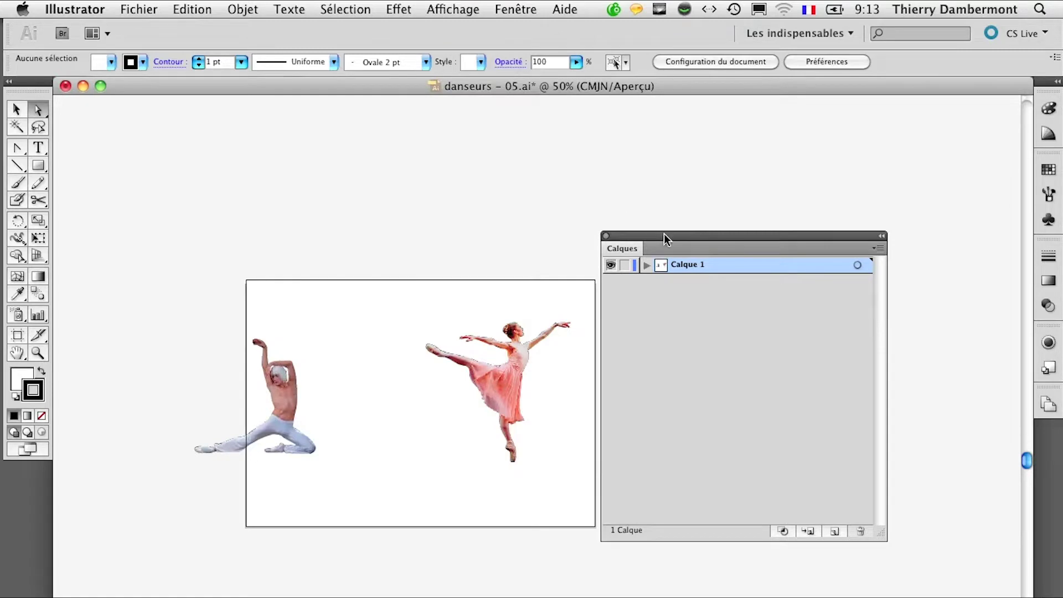
{"action": "left_click_drag", "start_coordinate": [665, 235], "coordinate": [666, 236]}
{"action": "left_click", "coordinate": [648, 266]}
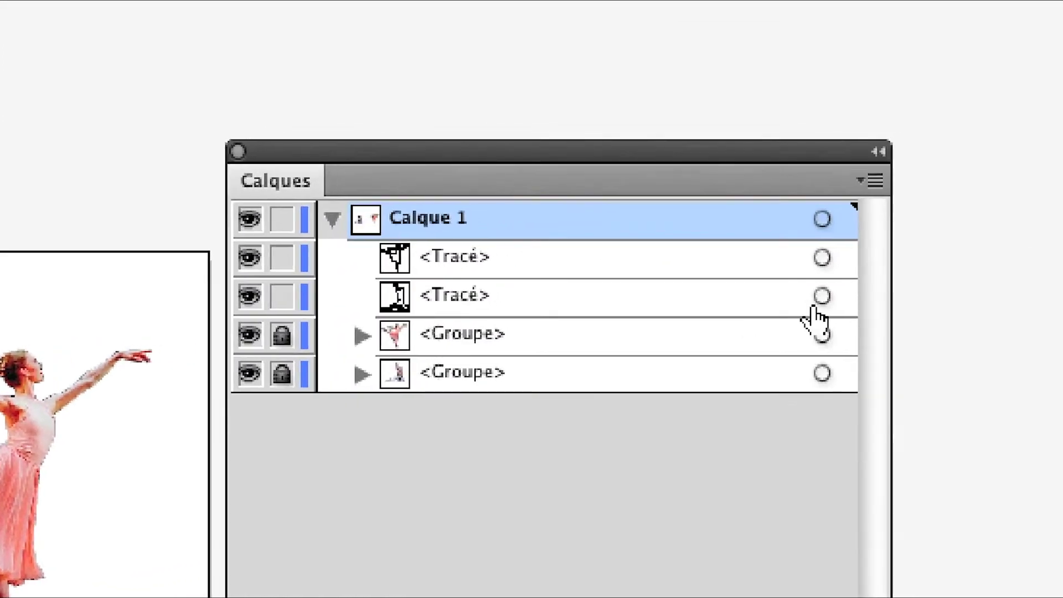
Drag both dancers' outline paths off their photos, the ballerina's above the artboard
{"action": "left_click", "coordinate": [816, 300]}
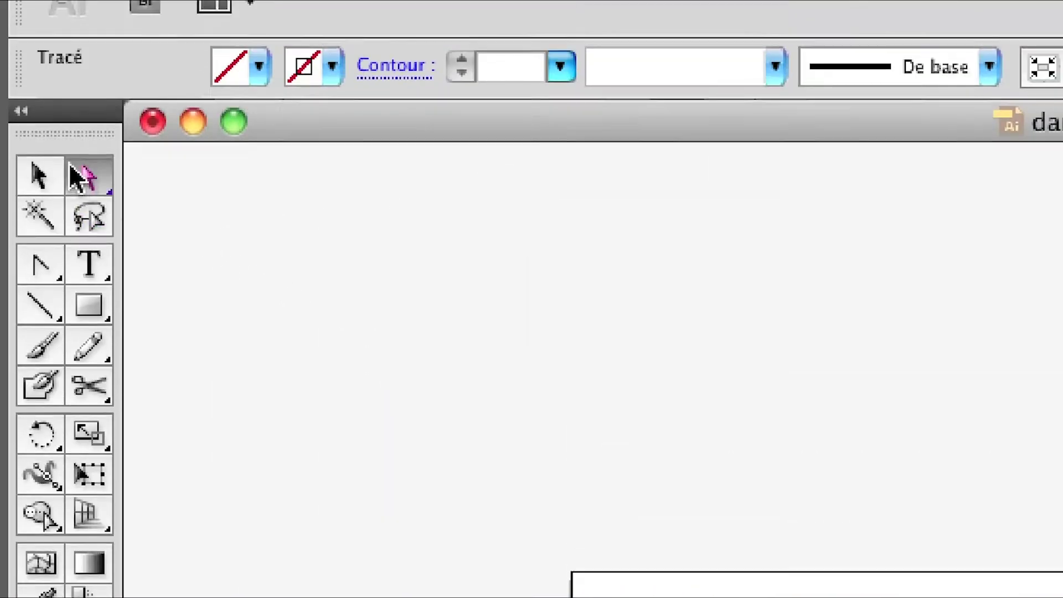
{"action": "left_click", "coordinate": [48, 173]}
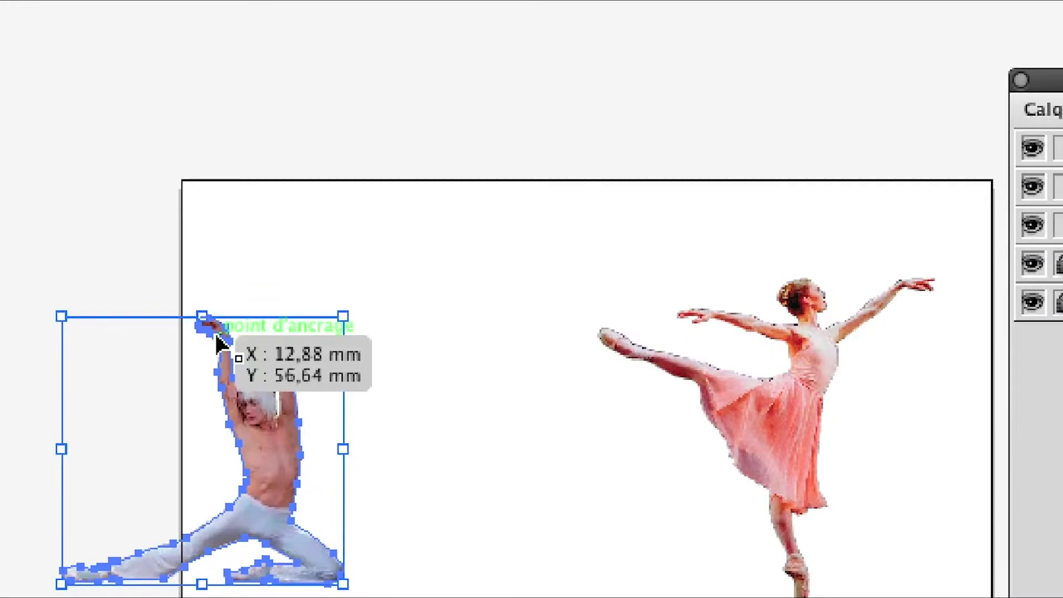
{"action": "left_click_drag", "start_coordinate": [219, 346], "coordinate": [422, 43]}
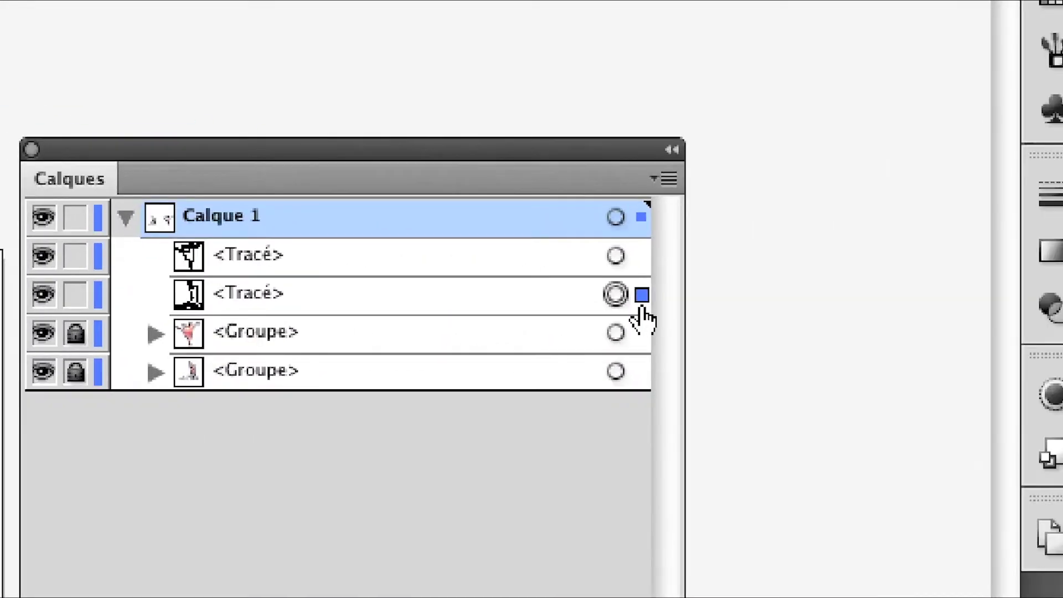
{"action": "left_click", "coordinate": [632, 285]}
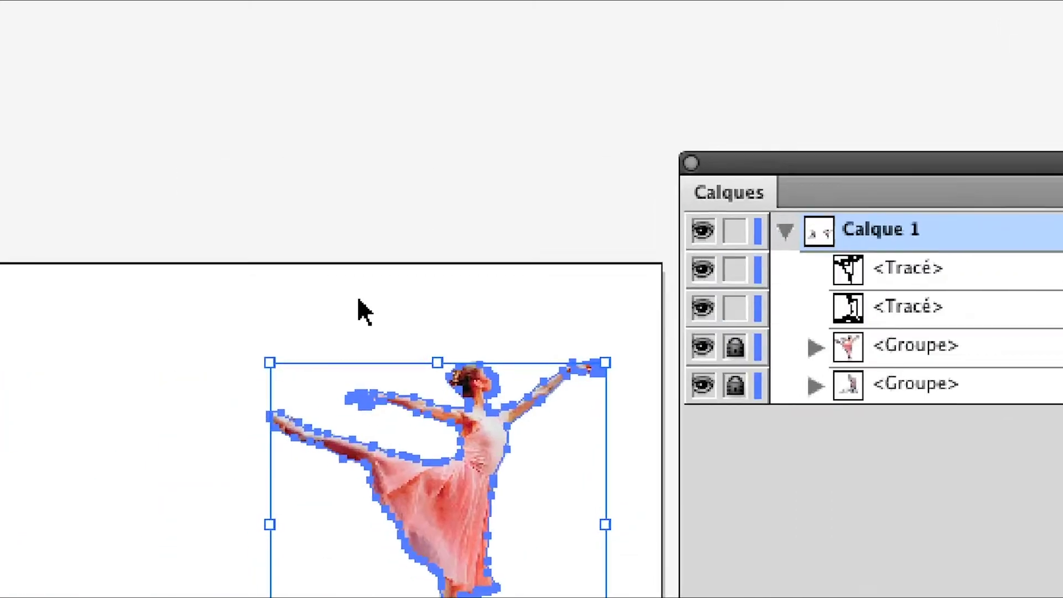
{"action": "left_click_drag", "start_coordinate": [376, 338], "coordinate": [325, 238]}
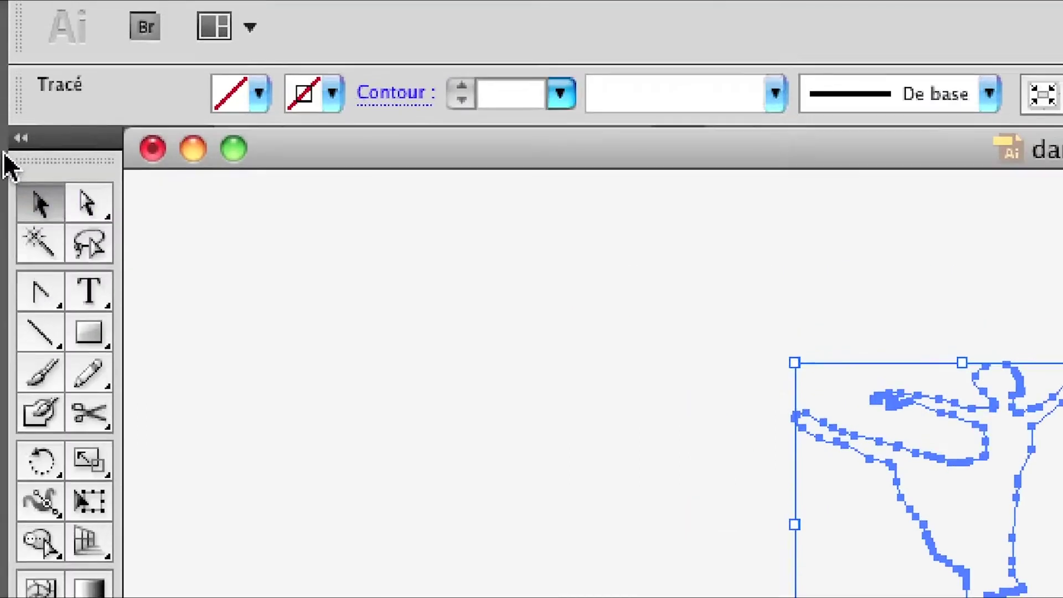
{"action": "left_click_drag", "start_coordinate": [88, 204], "coordinate": [133, 259]}
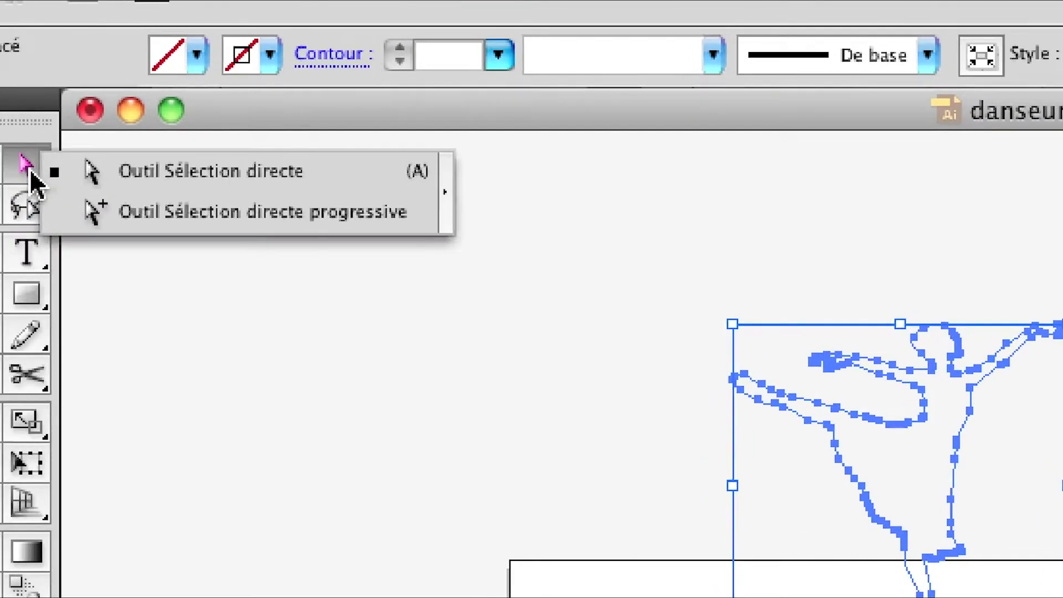
{"action": "left_click_drag", "start_coordinate": [48, 194], "coordinate": [10, 151]}
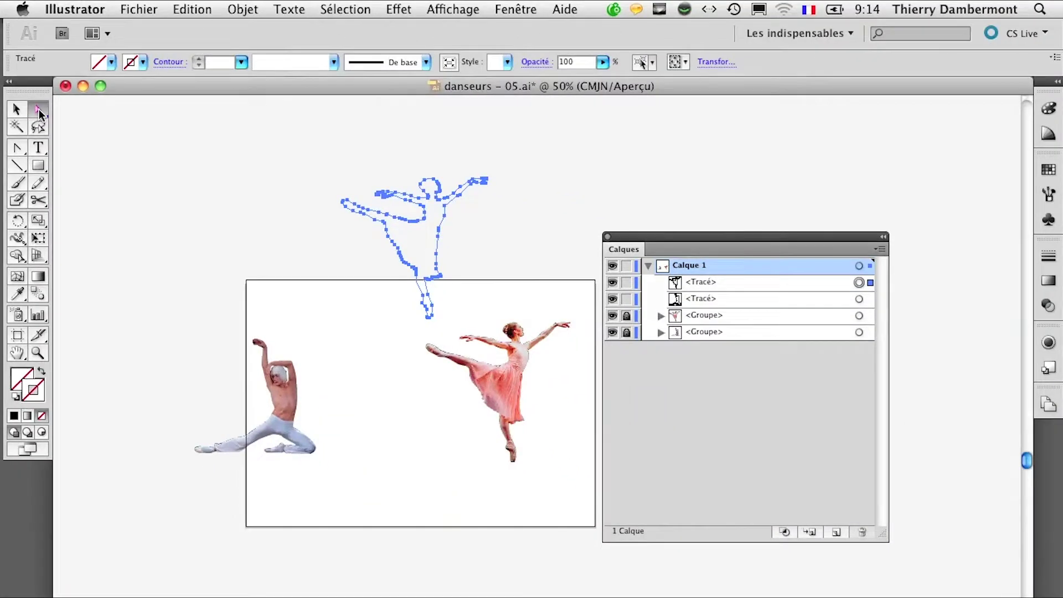
Close danseurs – 05.ai without saving and open danseurs – 06.ai, discarding its profile
{"action": "left_click", "coordinate": [66, 87]}
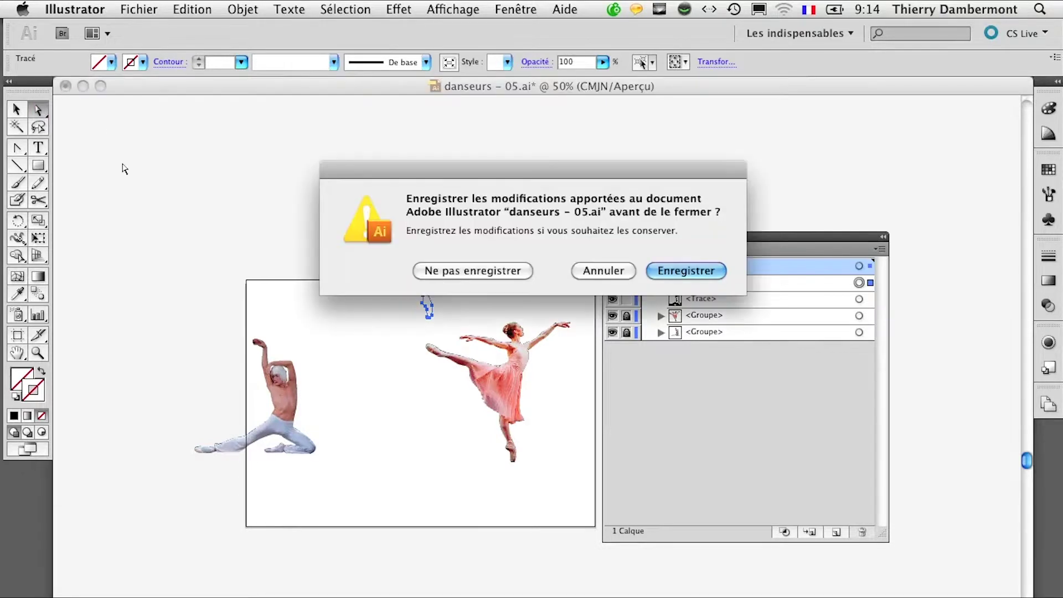
{"action": "left_click", "coordinate": [431, 271]}
{"action": "key", "text": "super+o"}
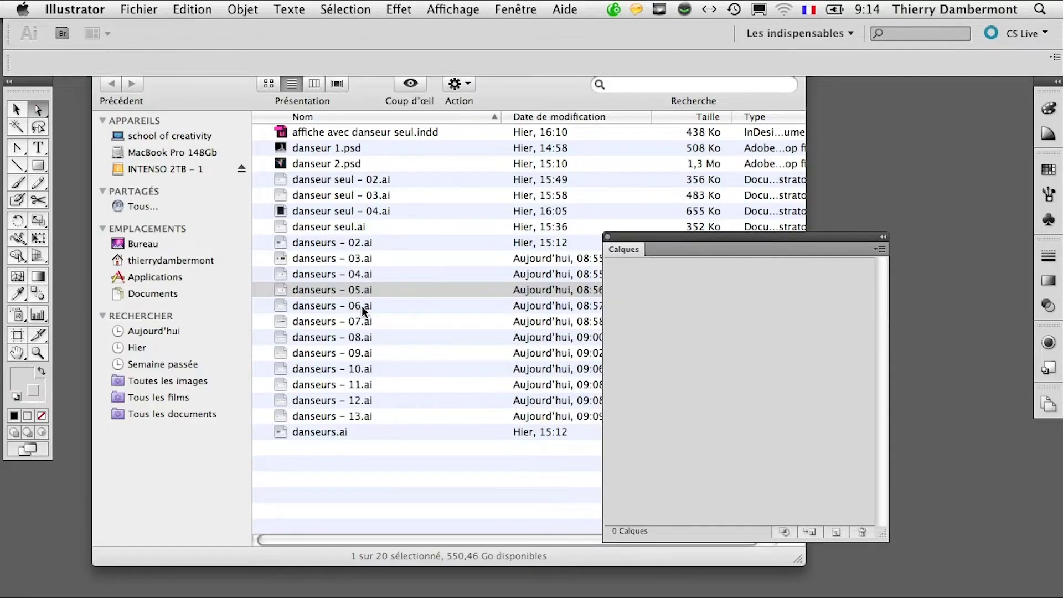
{"action": "double_click", "coordinate": [361, 305]}
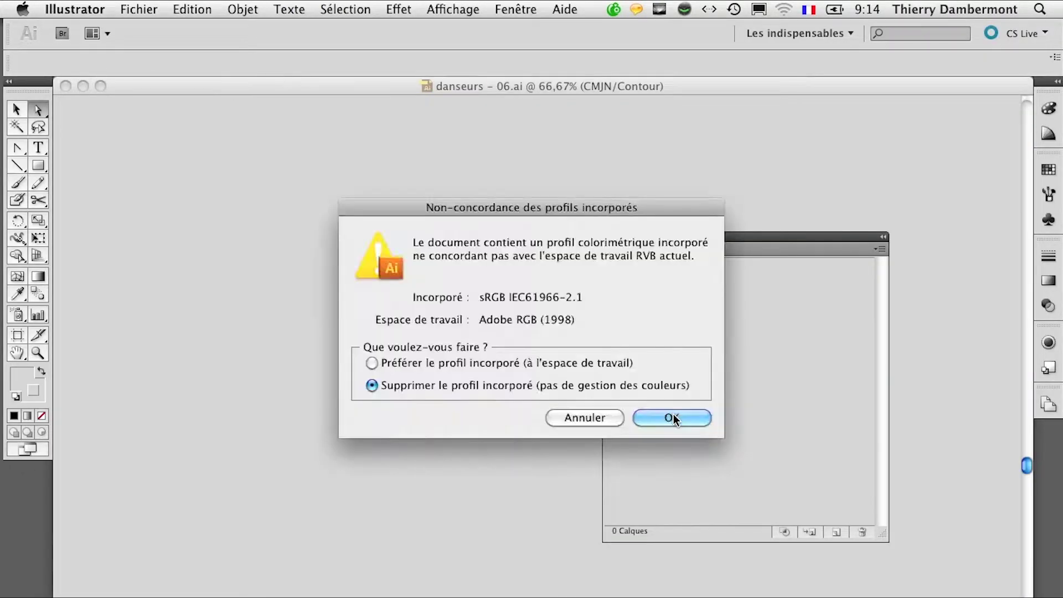
{"action": "left_click", "coordinate": [672, 417]}
Preview in colour, expand Calque 1 and drag the ballerina's outline path off her photo
{"action": "left_click", "coordinate": [483, 8]}
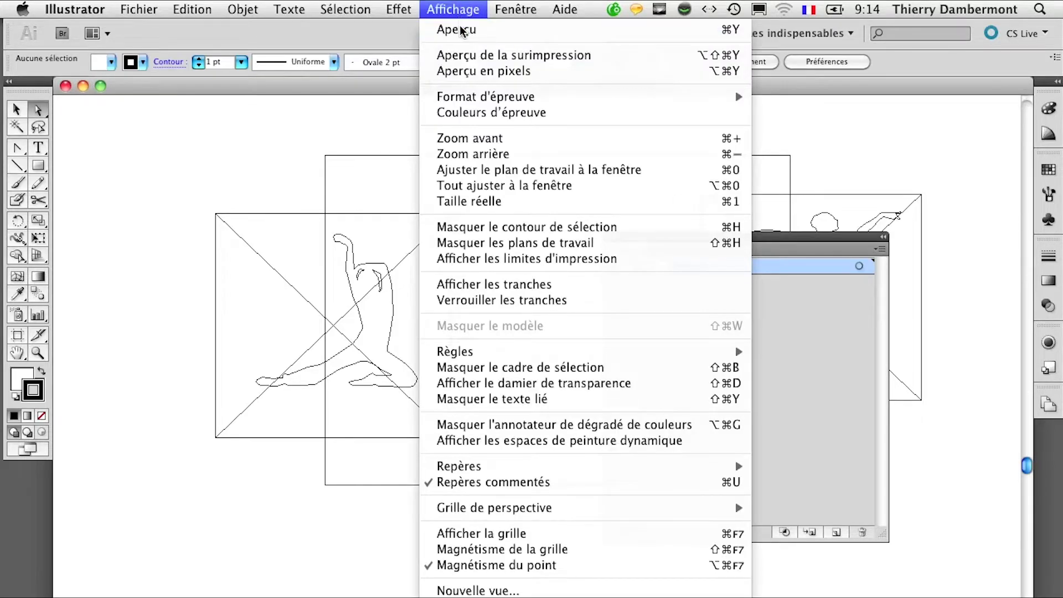
{"action": "left_click", "coordinate": [460, 30]}
{"action": "left_click_drag", "start_coordinate": [431, 322], "coordinate": [303, 313]}
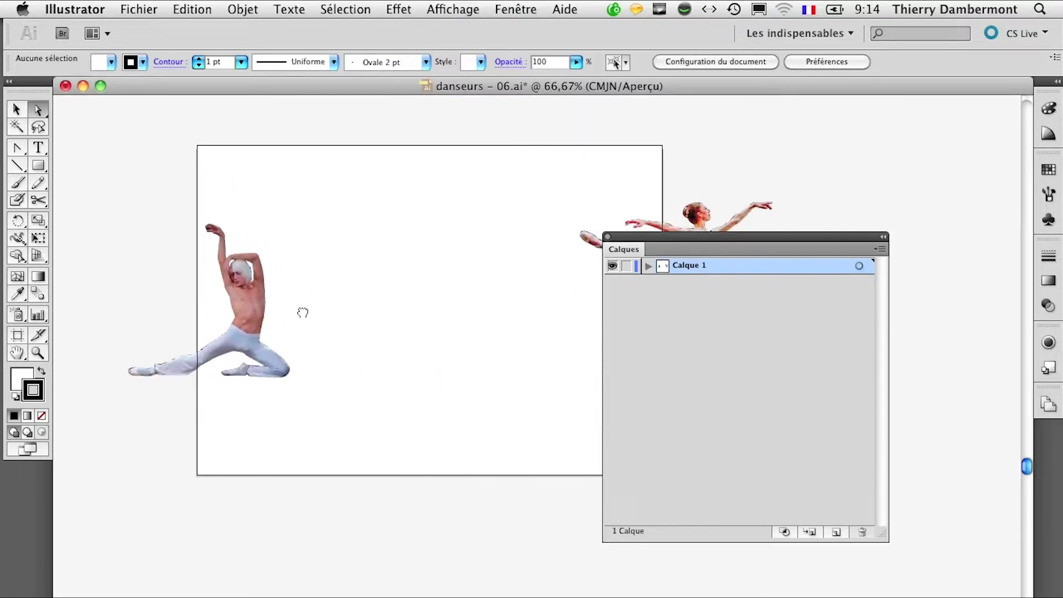
{"action": "left_click", "coordinate": [648, 266]}
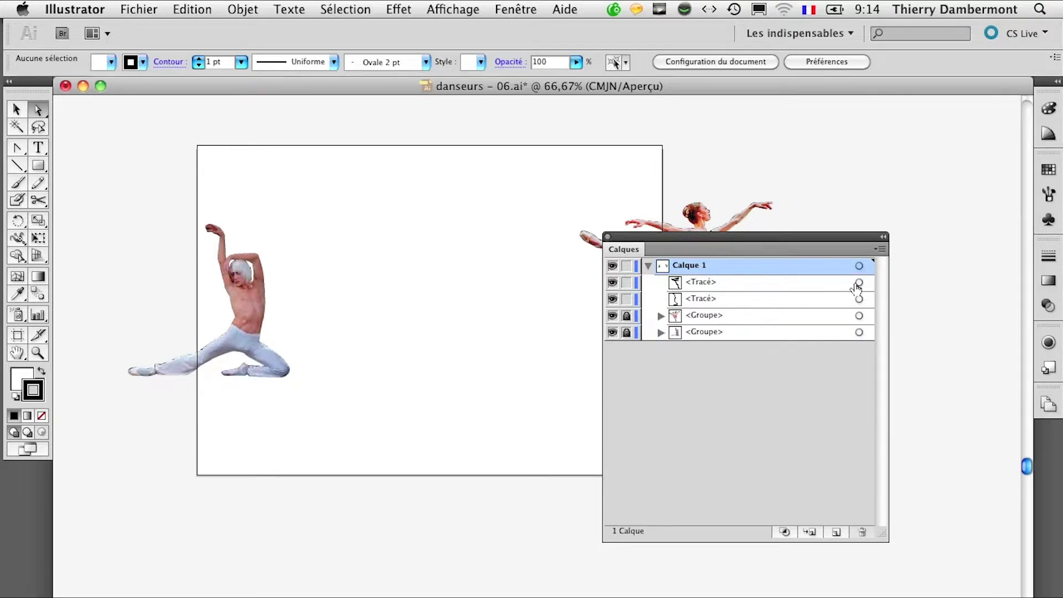
{"action": "left_click_drag", "start_coordinate": [831, 235], "coordinate": [814, 341]}
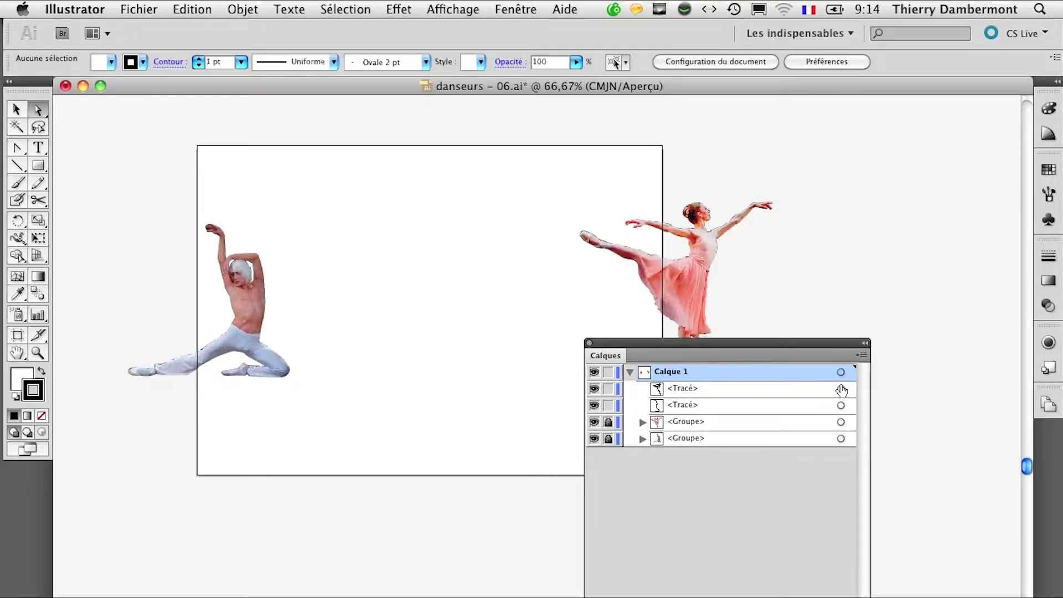
{"action": "left_click", "coordinate": [841, 389]}
{"action": "left_click_drag", "start_coordinate": [795, 354], "coordinate": [715, 462]}
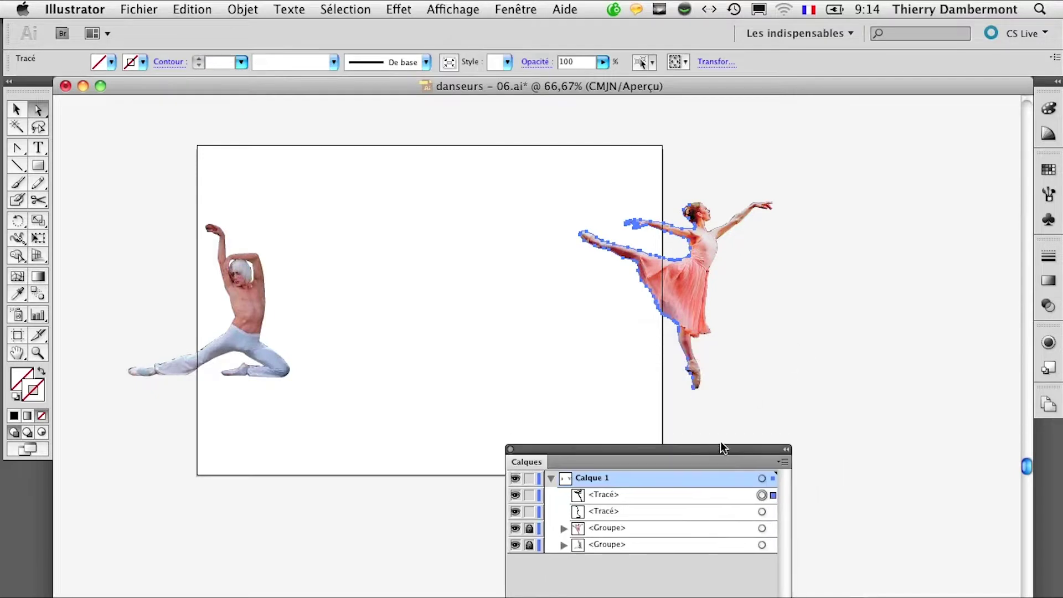
{"action": "left_click", "coordinate": [671, 315]}
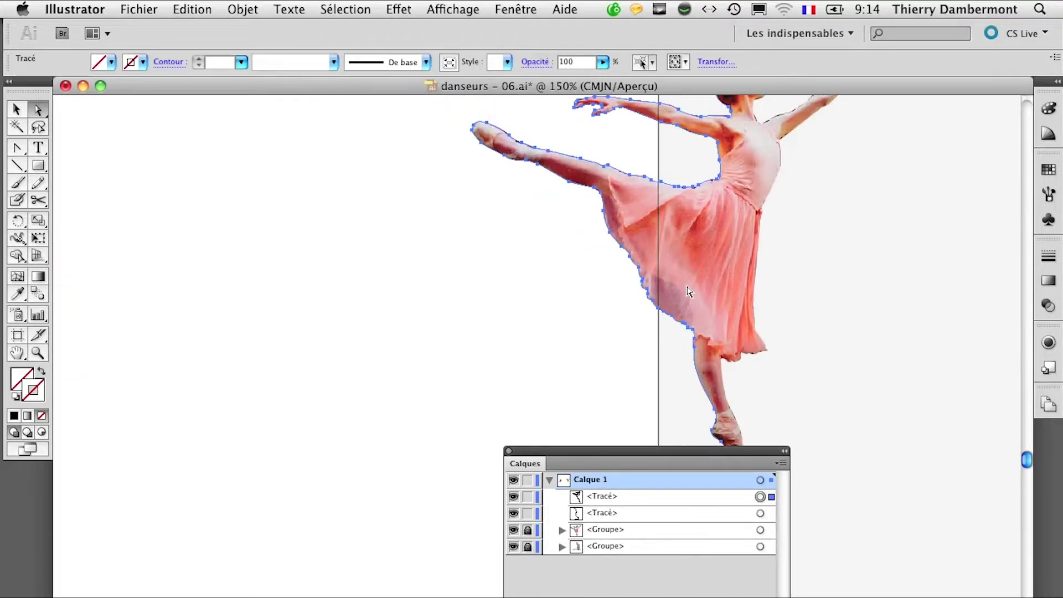
{"action": "left_click_drag", "start_coordinate": [688, 292], "coordinate": [335, 326]}
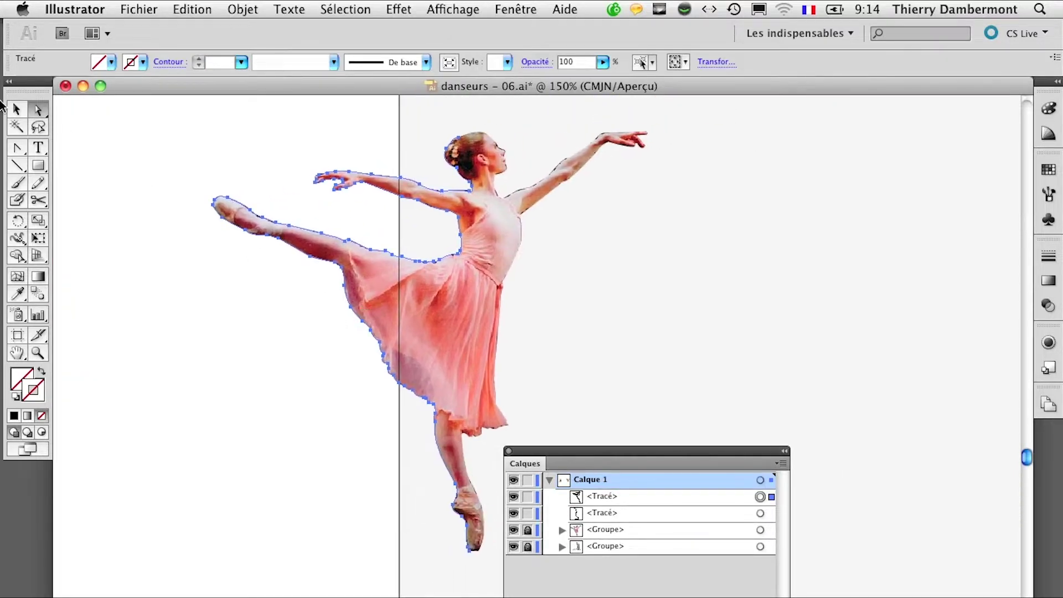
{"action": "left_click", "coordinate": [16, 111]}
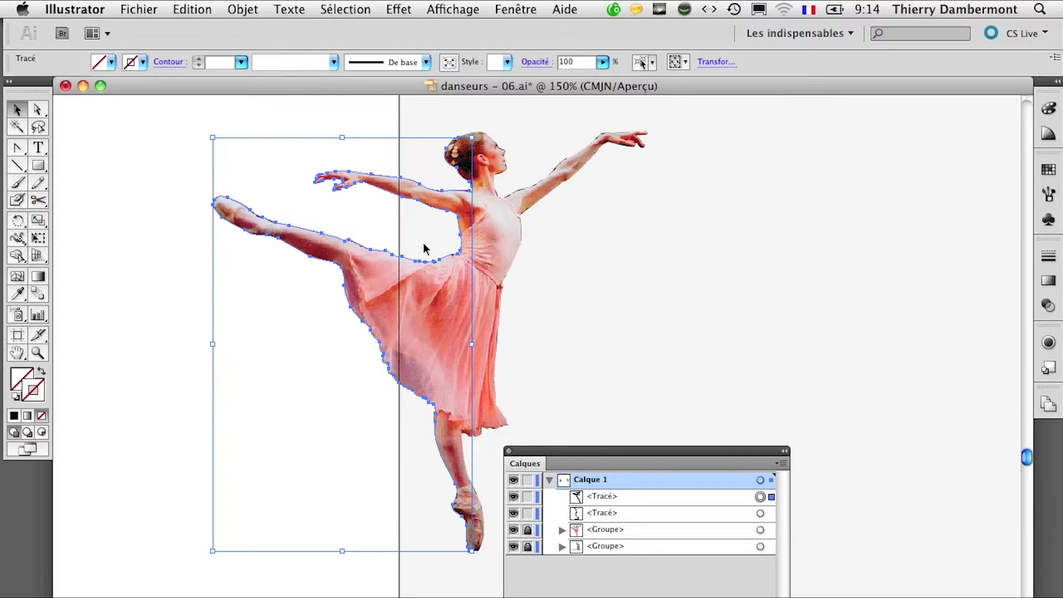
{"action": "mouse_move", "coordinate": [437, 268]}
{"action": "left_mouse_down"}
{"action": "mouse_move", "coordinate": [251, 428]}
{"action": "mouse_move", "coordinate": [417, 405]}
{"action": "left_mouse_up"}
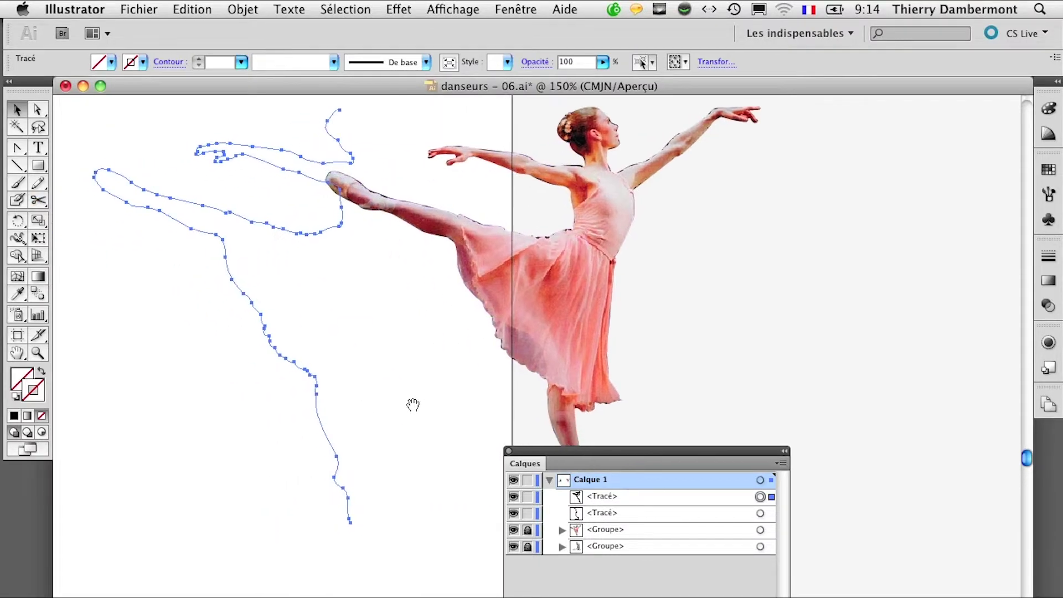
Drag the male dancer's outline path up and right off his photo
{"action": "left_click", "coordinate": [760, 513]}
{"action": "left_click_drag", "start_coordinate": [327, 462], "coordinate": [992, 482]}
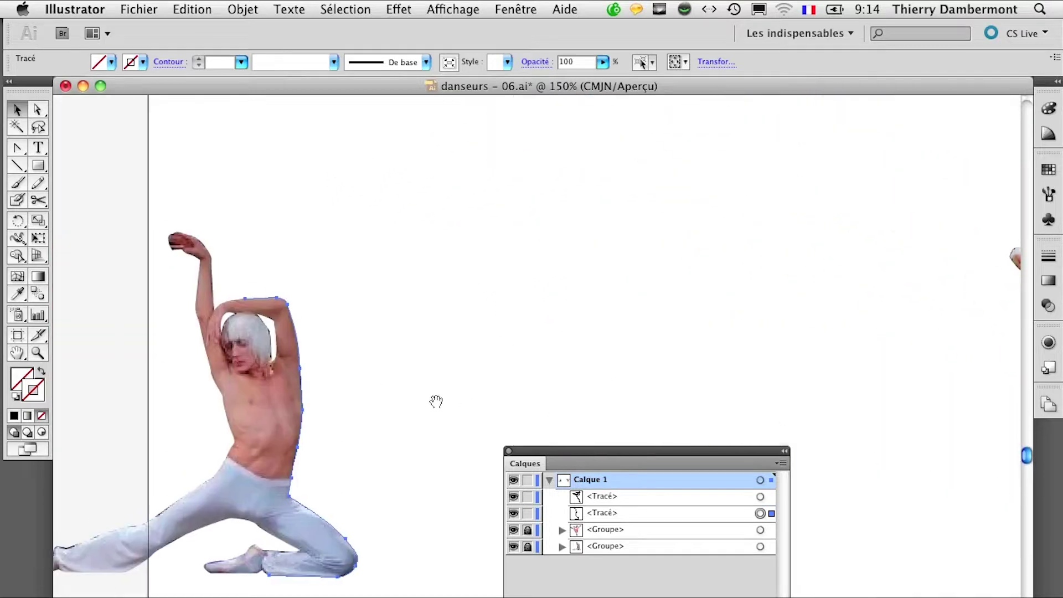
{"action": "left_click", "coordinate": [297, 380]}
{"action": "left_click_drag", "start_coordinate": [297, 380], "coordinate": [463, 229]}
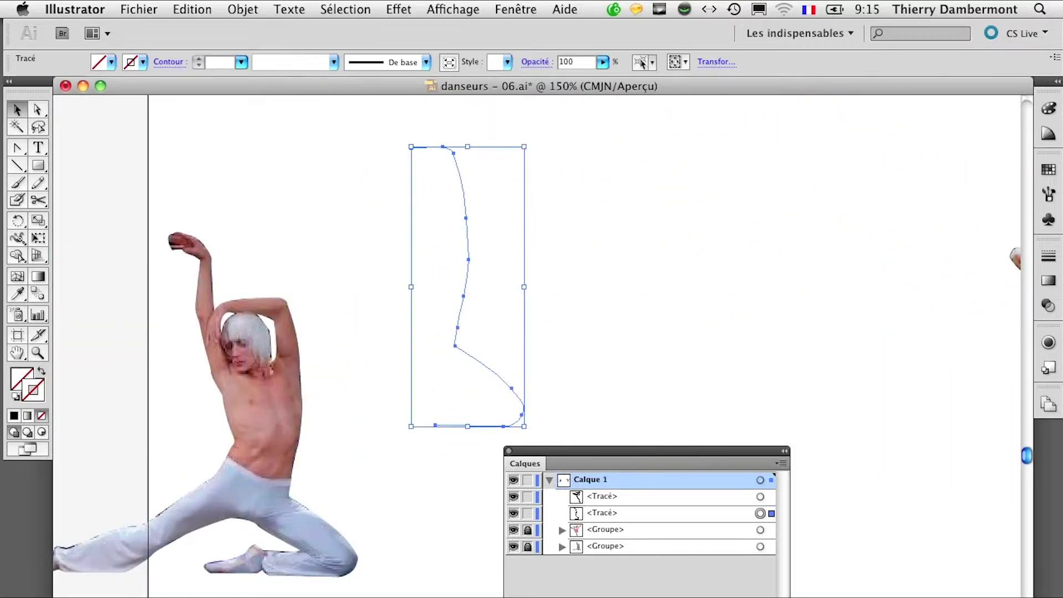
Close danseurs – 06.ai without saving and bring up the open-file list
{"action": "left_click", "coordinate": [65, 85]}
{"action": "left_click", "coordinate": [420, 270]}
{"action": "key", "text": "super+o"}
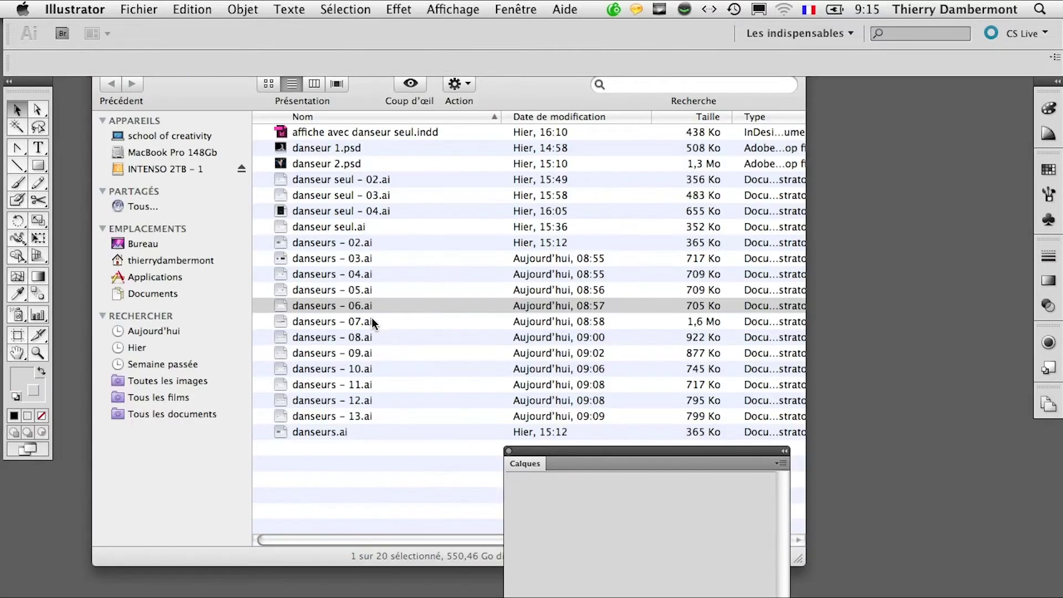
Open danseurs – 07.ai and expand Calque 1 to show the shape blend's two paths
{"action": "double_click", "coordinate": [360, 321]}
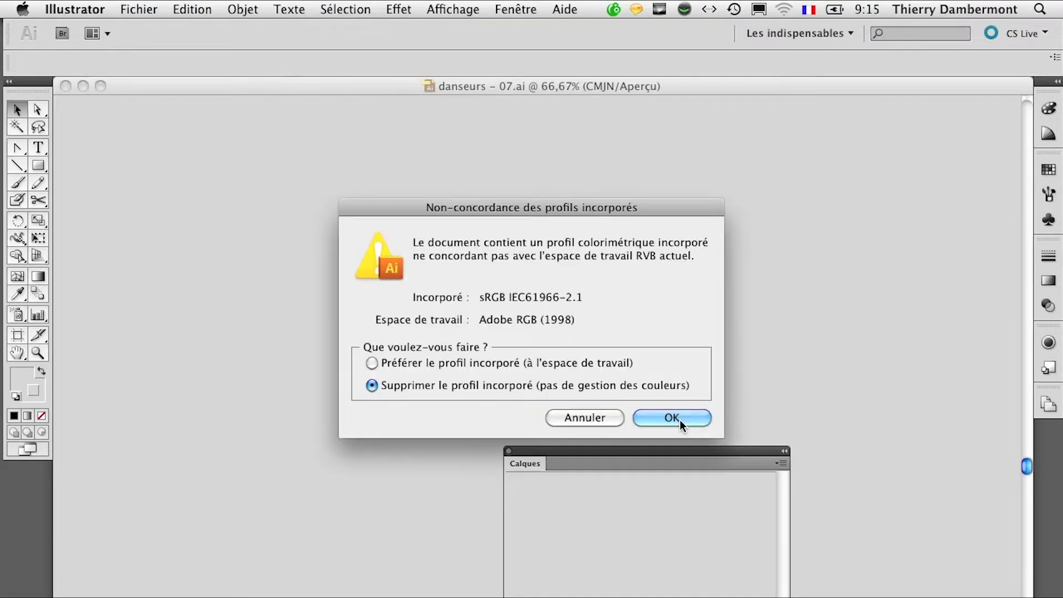
{"action": "left_click", "coordinate": [680, 420]}
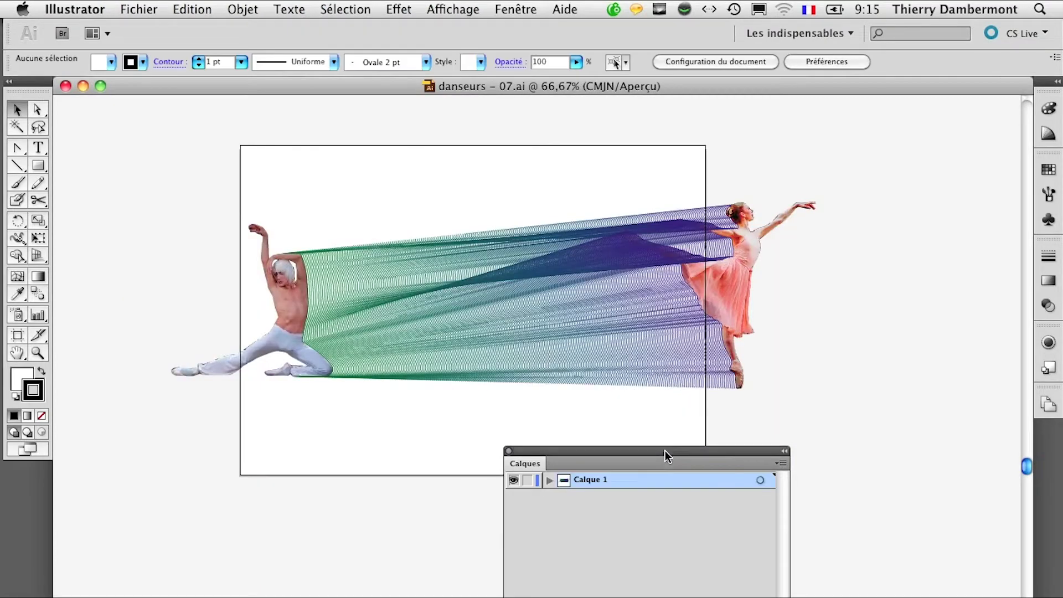
{"action": "left_click_drag", "start_coordinate": [666, 451], "coordinate": [510, 553]}
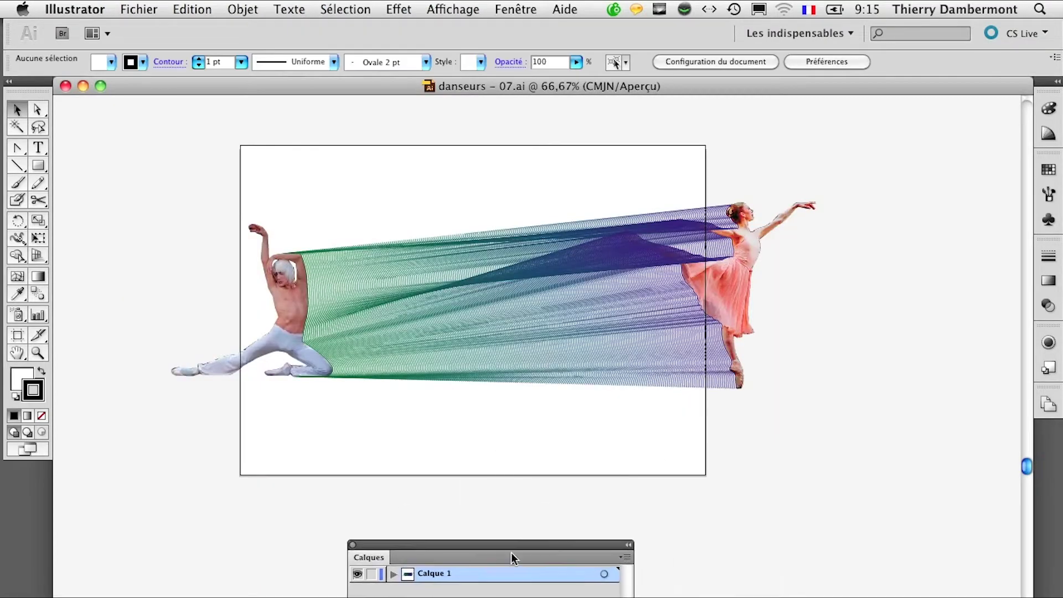
{"action": "left_click", "coordinate": [394, 574]}
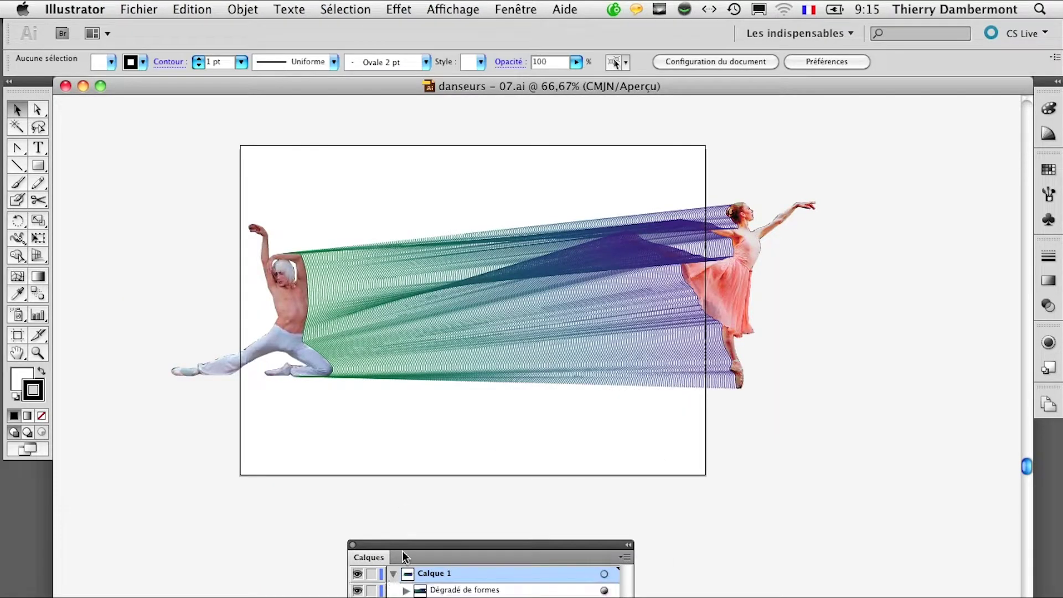
{"action": "left_click_drag", "start_coordinate": [403, 557], "coordinate": [747, 127]}
{"action": "left_click_drag", "start_coordinate": [964, 402], "coordinate": [996, 595]}
{"action": "left_click", "coordinate": [750, 160]}
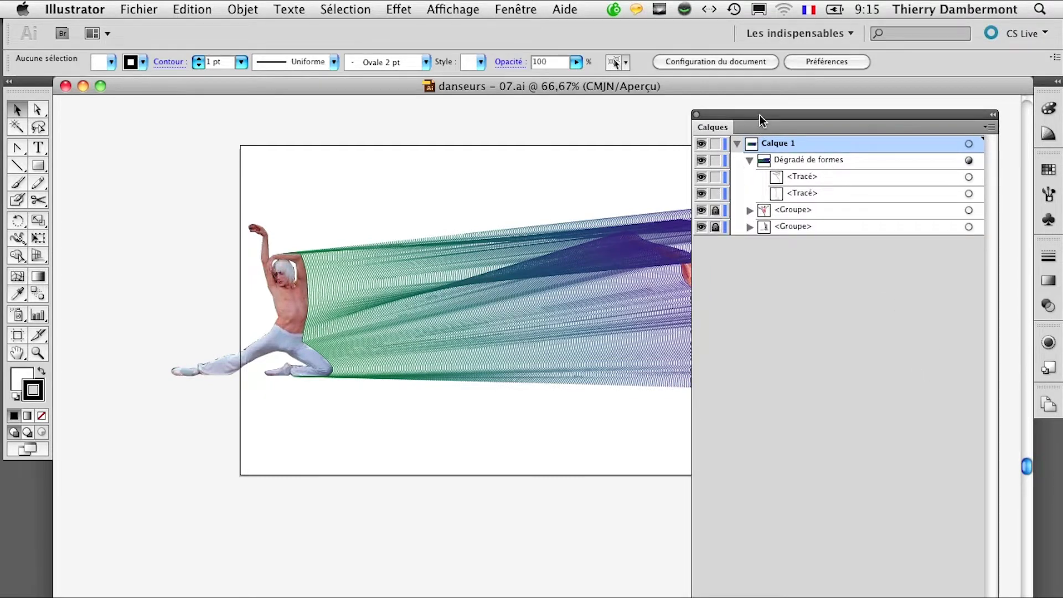
{"action": "mouse_move", "coordinate": [759, 114]}
{"action": "left_mouse_down"}
{"action": "mouse_move", "coordinate": [858, 149]}
{"action": "mouse_move", "coordinate": [794, 120]}
{"action": "left_mouse_up"}
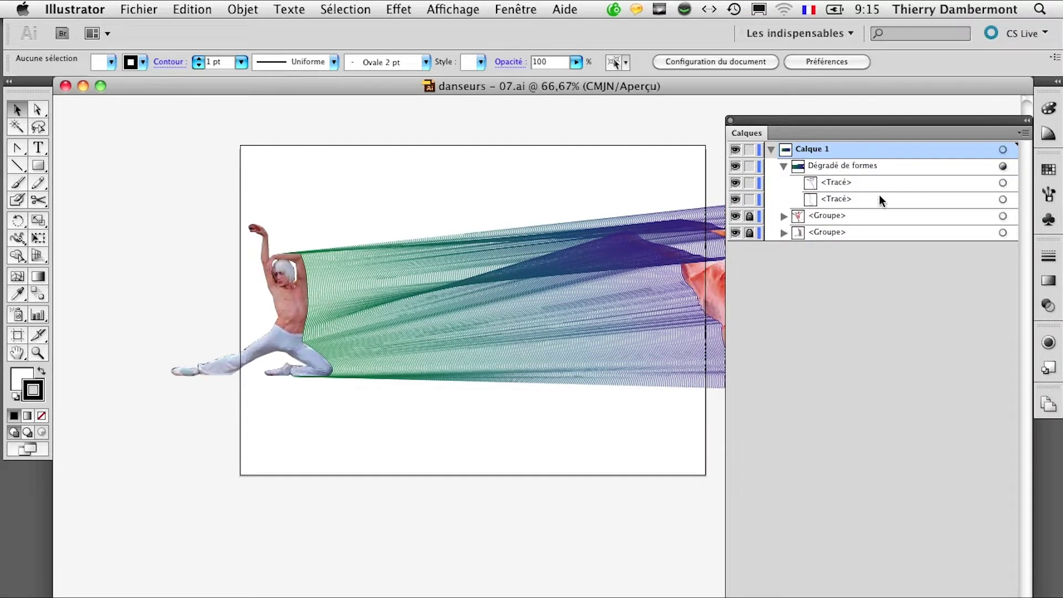
Hide the artboards via Affichage > Masquer les plans de travail
{"action": "scroll", "coordinate": [479, 335], "scroll_direction": "right", "scroll_amount": 5}
{"action": "scroll", "coordinate": [472, 316], "scroll_direction": "right", "scroll_amount": 2}
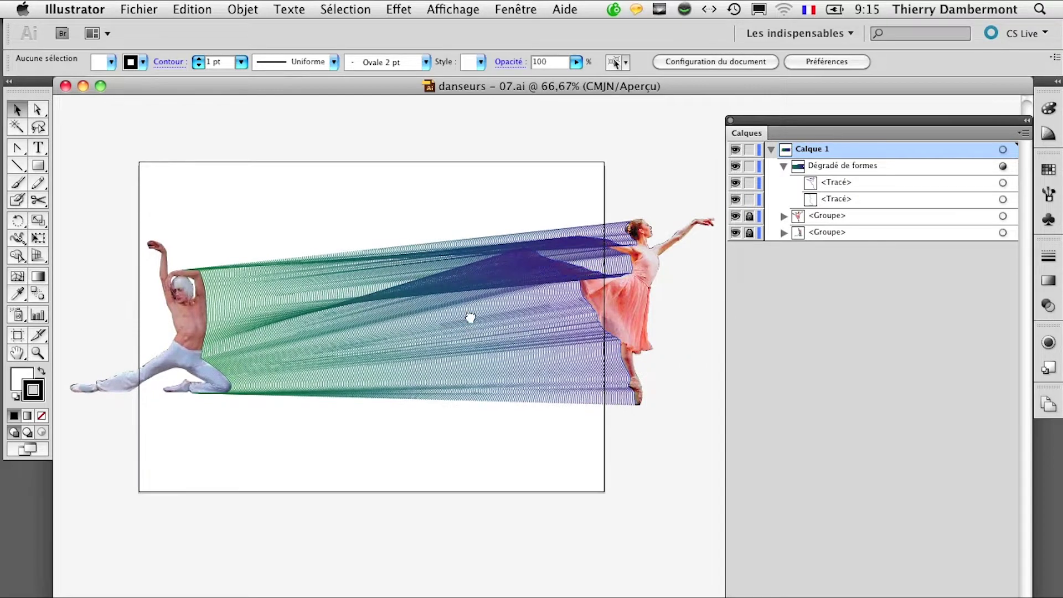
{"action": "left_click", "coordinate": [475, 8]}
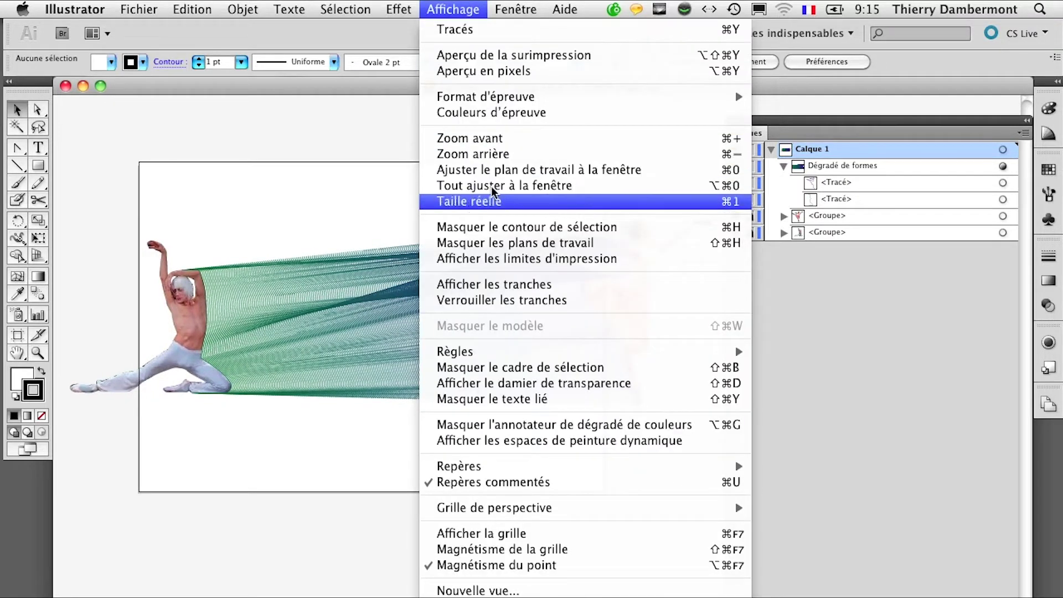
{"action": "left_click", "coordinate": [526, 242]}
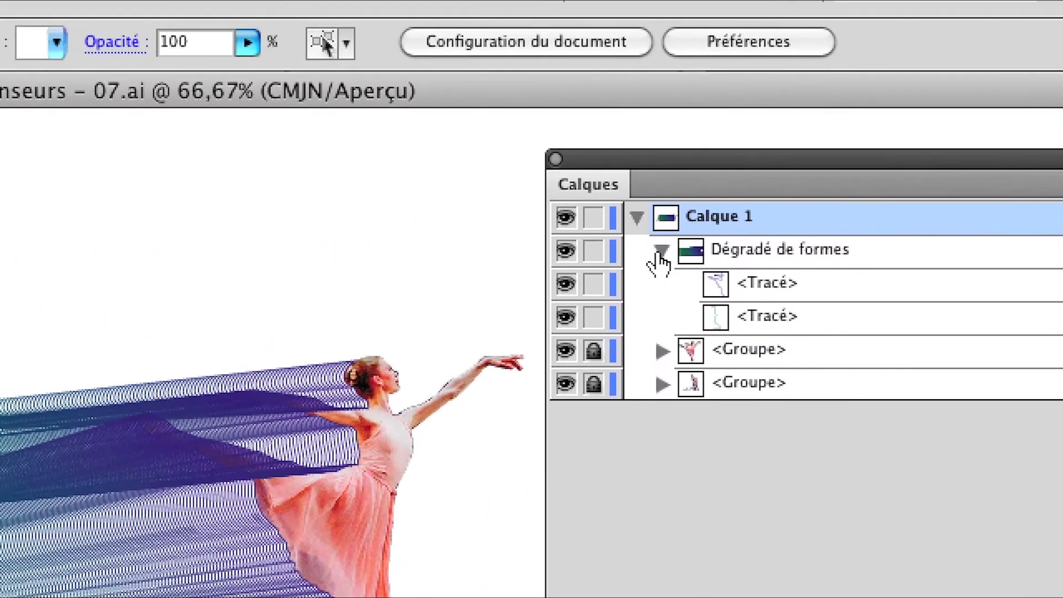
Restack the Dégradé de formes layer beneath both dancer groups
{"action": "left_click", "coordinate": [550, 242]}
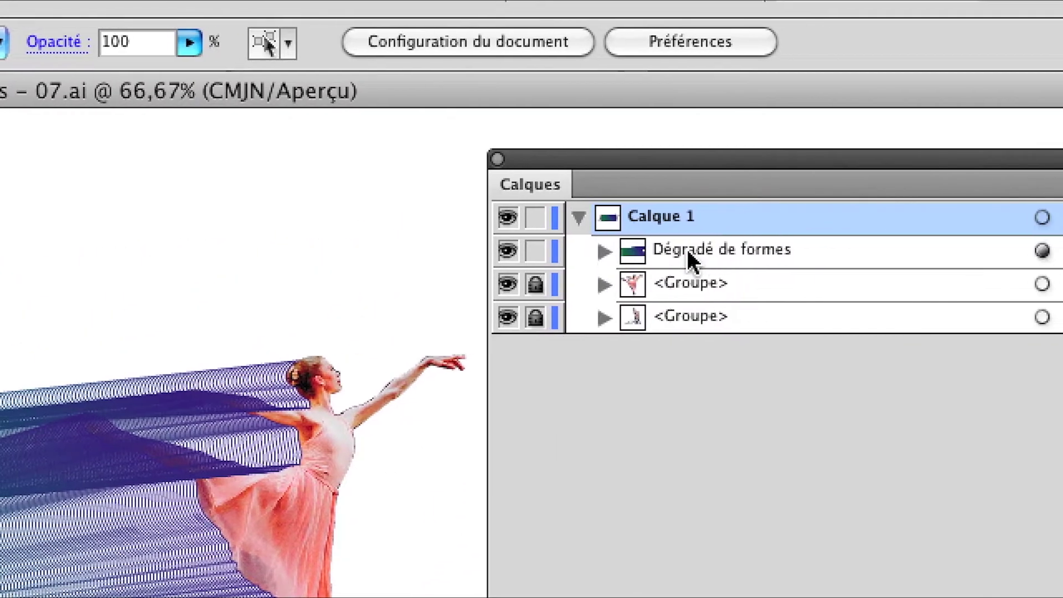
{"action": "left_click", "coordinate": [662, 243]}
{"action": "left_click_drag", "start_coordinate": [695, 249], "coordinate": [694, 328]}
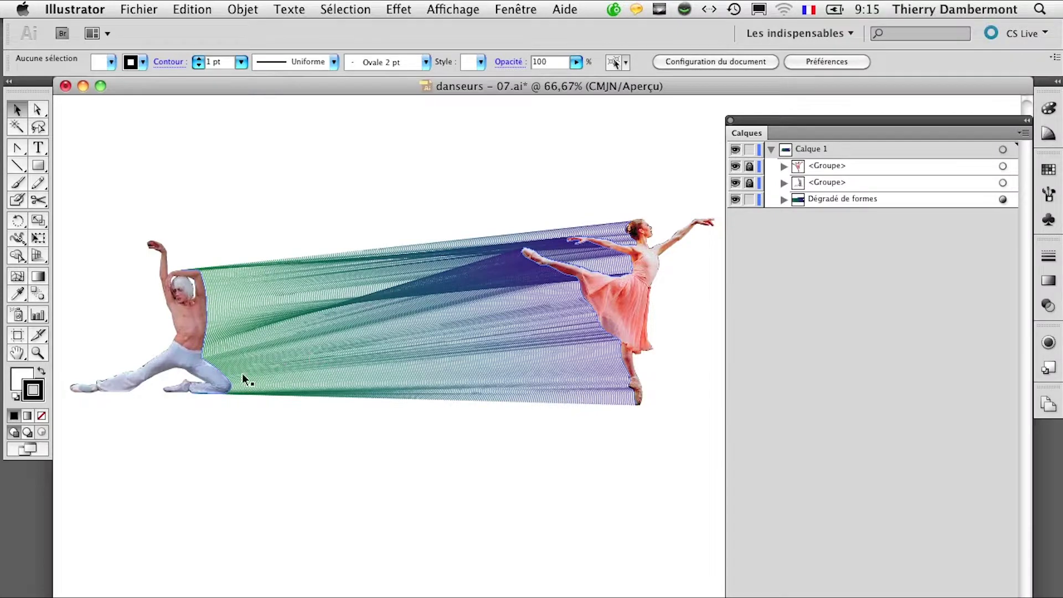
Close danseurs – 07.ai without saving and bring up the file list
{"action": "key", "text": "super+w"}
{"action": "left_click", "coordinate": [440, 270]}
{"action": "key", "text": "super+o"}
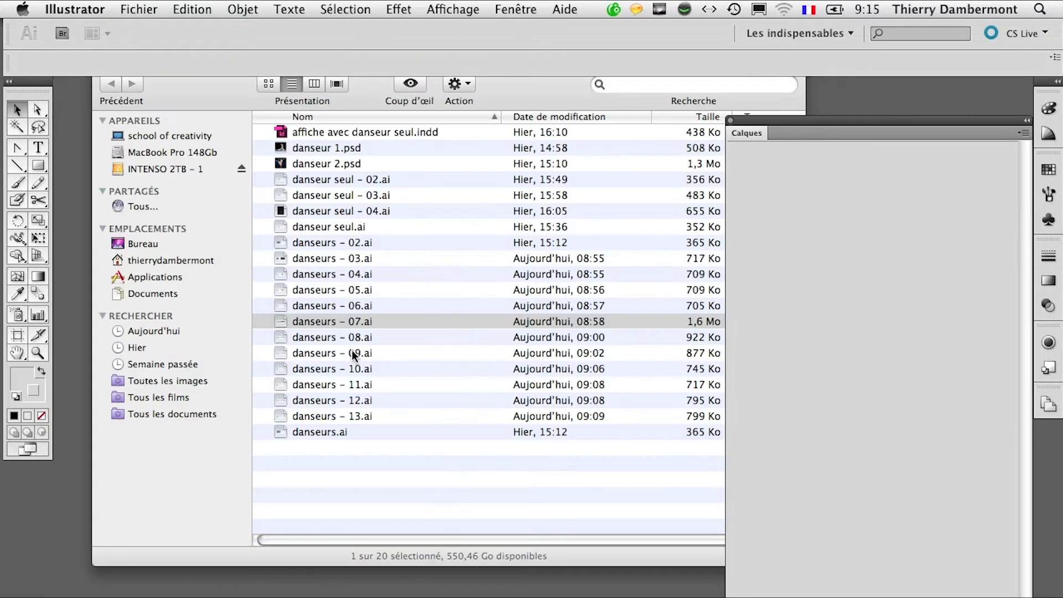
{"action": "double_click", "coordinate": [350, 337]}
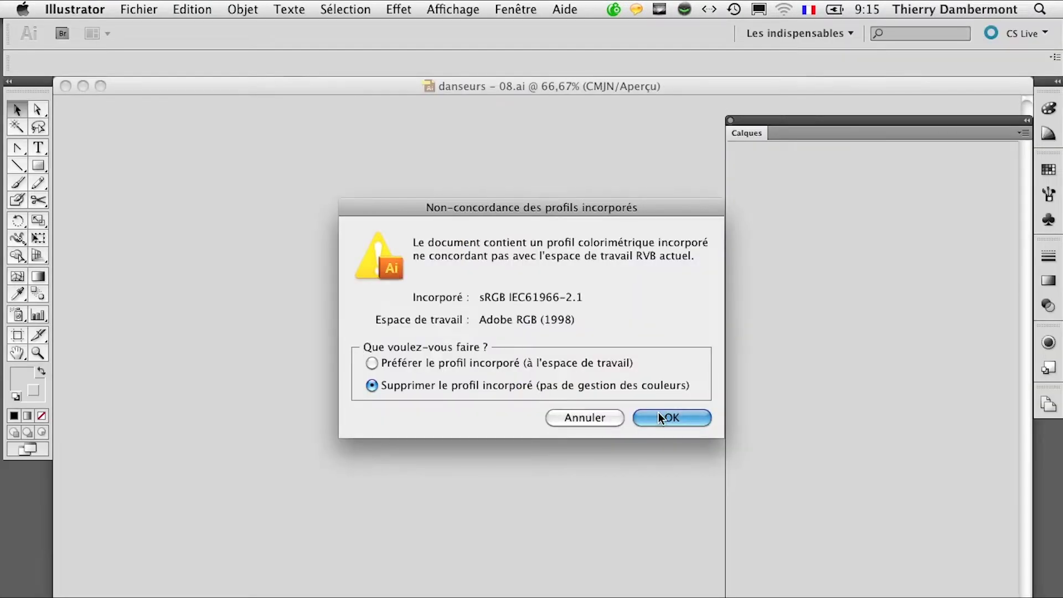
{"action": "left_click", "coordinate": [658, 413]}
{"action": "left_click", "coordinate": [449, 7]}
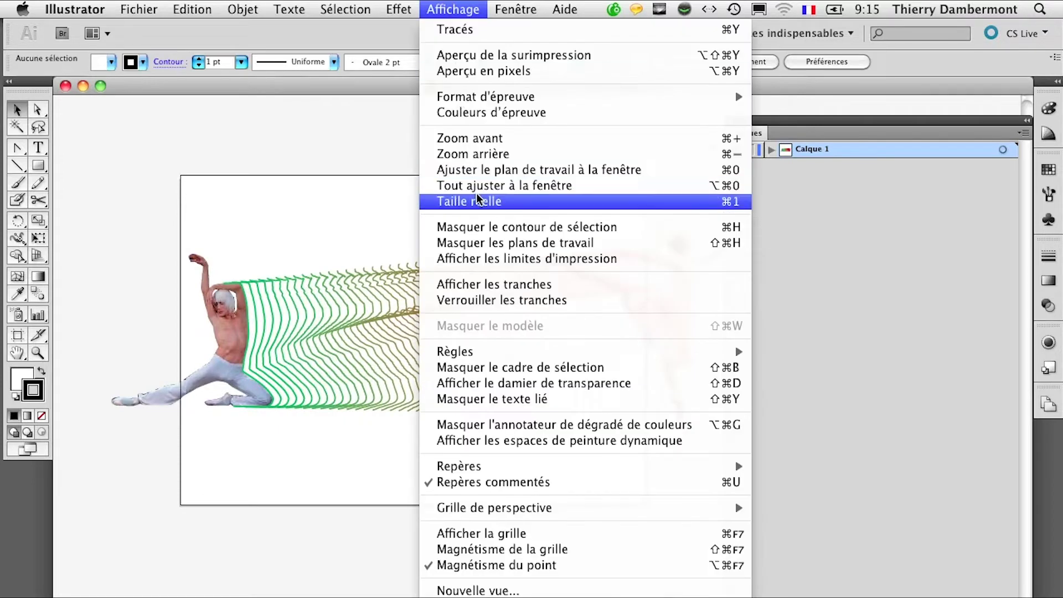
{"action": "left_click", "coordinate": [506, 244]}
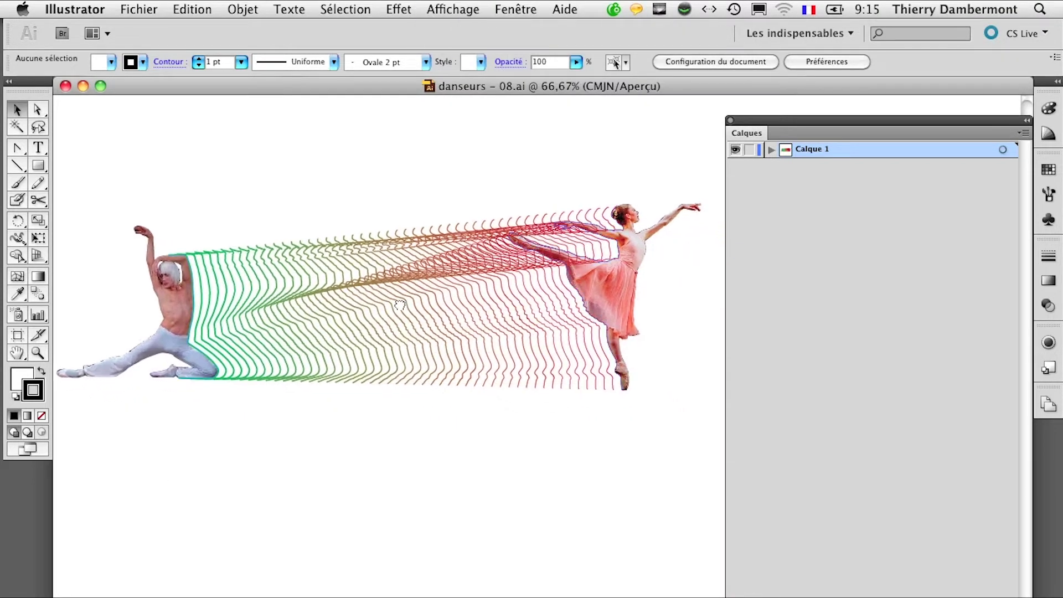
{"action": "left_click", "coordinate": [771, 149]}
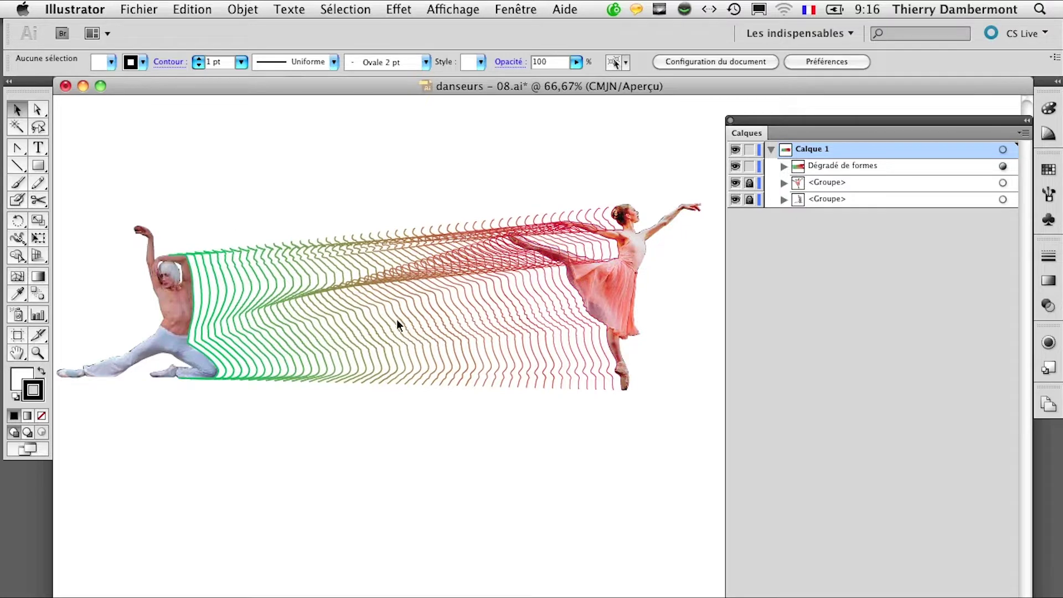
{"action": "key", "text": "super+w"}
{"action": "key", "text": "Return"}
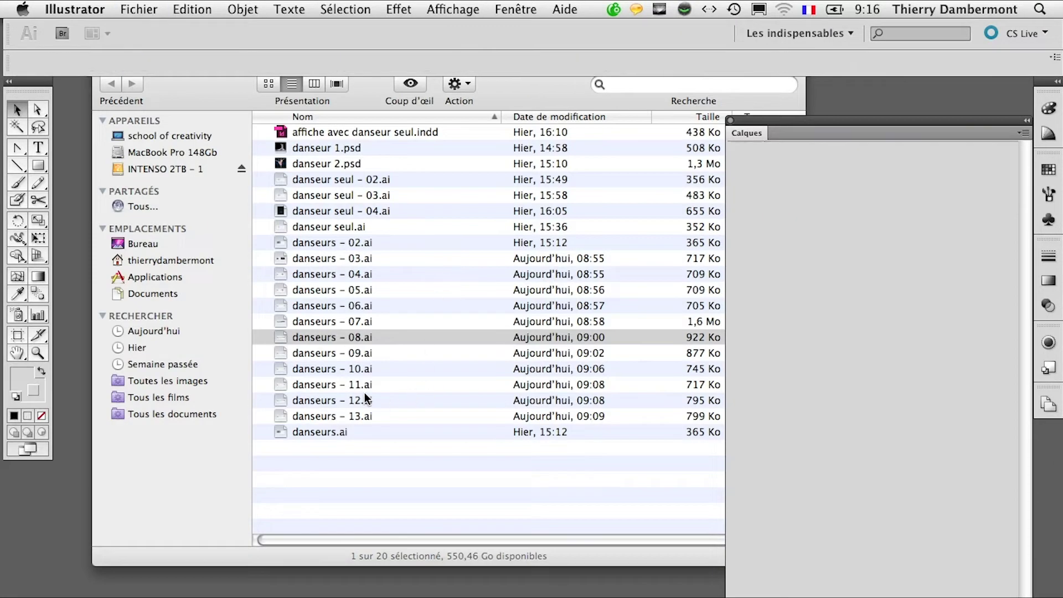
Open danseurs – 09.ai without its profile and review the wavy green-to-red blend
{"action": "double_click", "coordinate": [352, 351]}
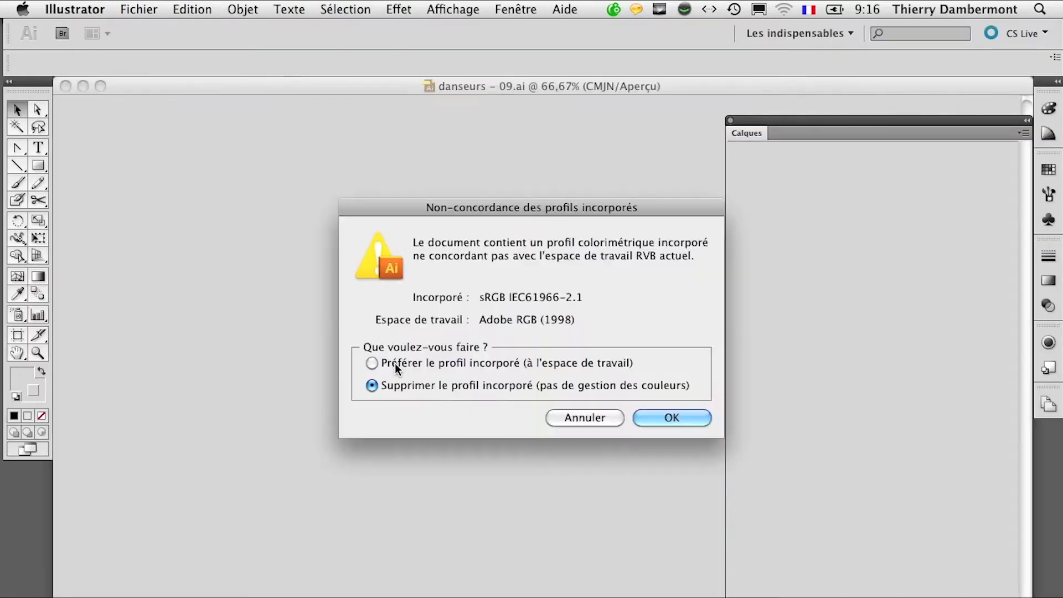
{"action": "left_click", "coordinate": [653, 424]}
{"action": "left_click_drag", "start_coordinate": [590, 420], "coordinate": [435, 394]}
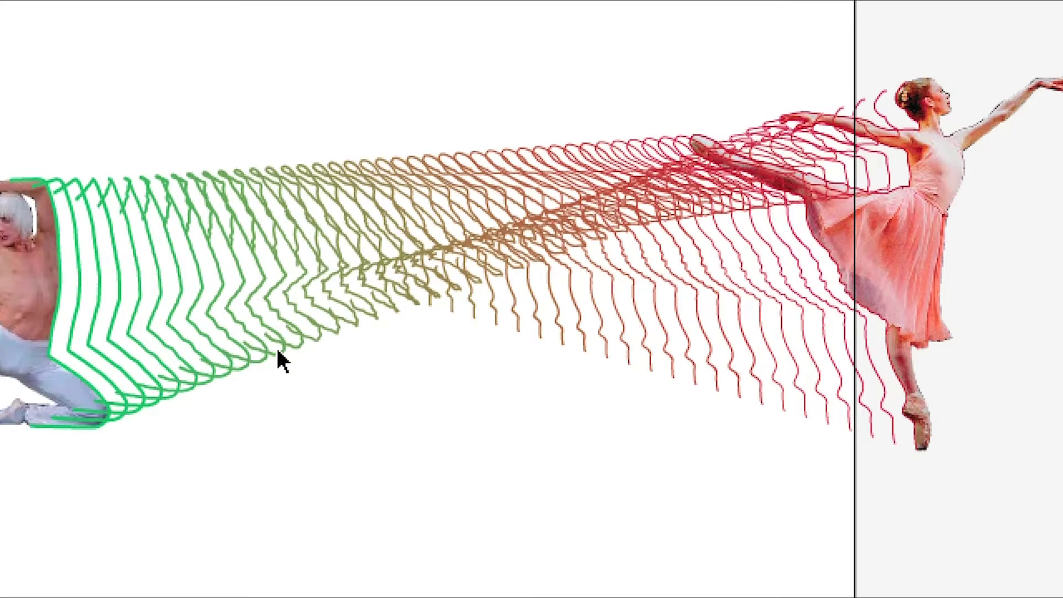
{"action": "left_click", "coordinate": [202, 309]}
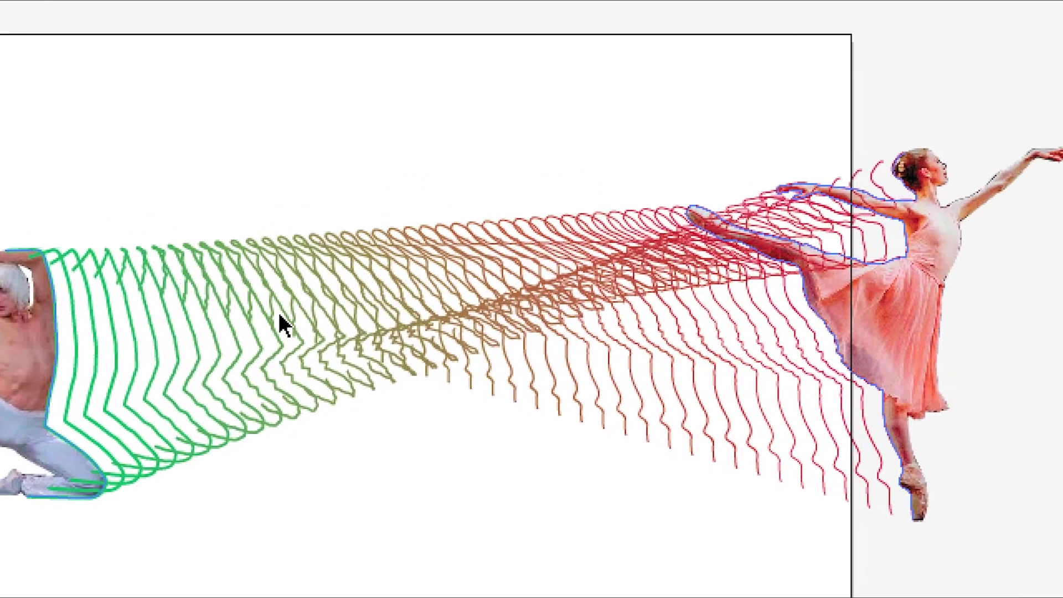
{"action": "left_click", "coordinate": [290, 326]}
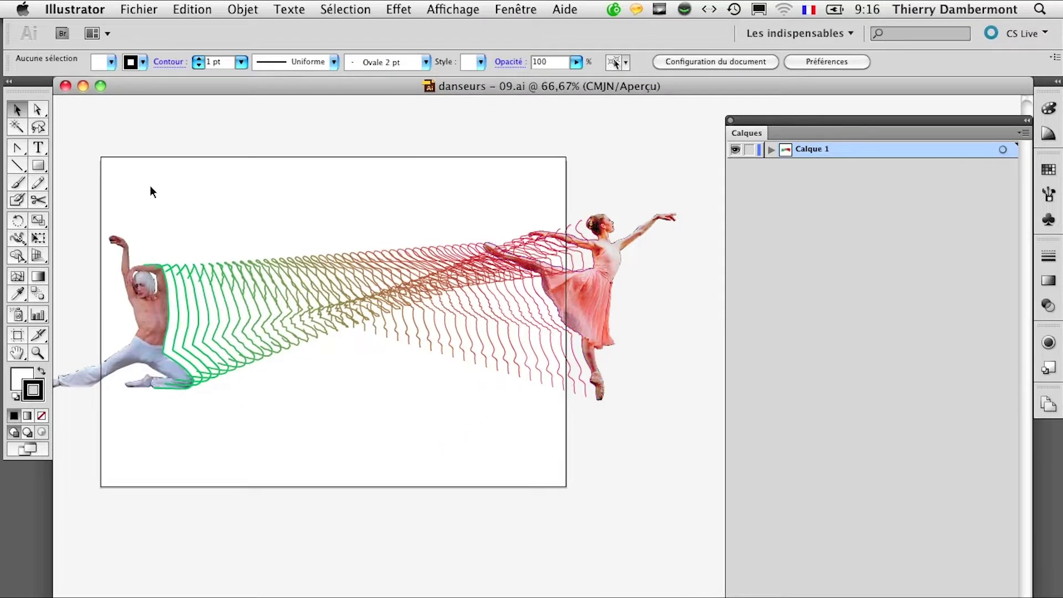
Float the tools panel, check the Objet > Dégradé de formes menu and pick the Blend tool
{"action": "left_click_drag", "start_coordinate": [47, 86], "coordinate": [108, 122]}
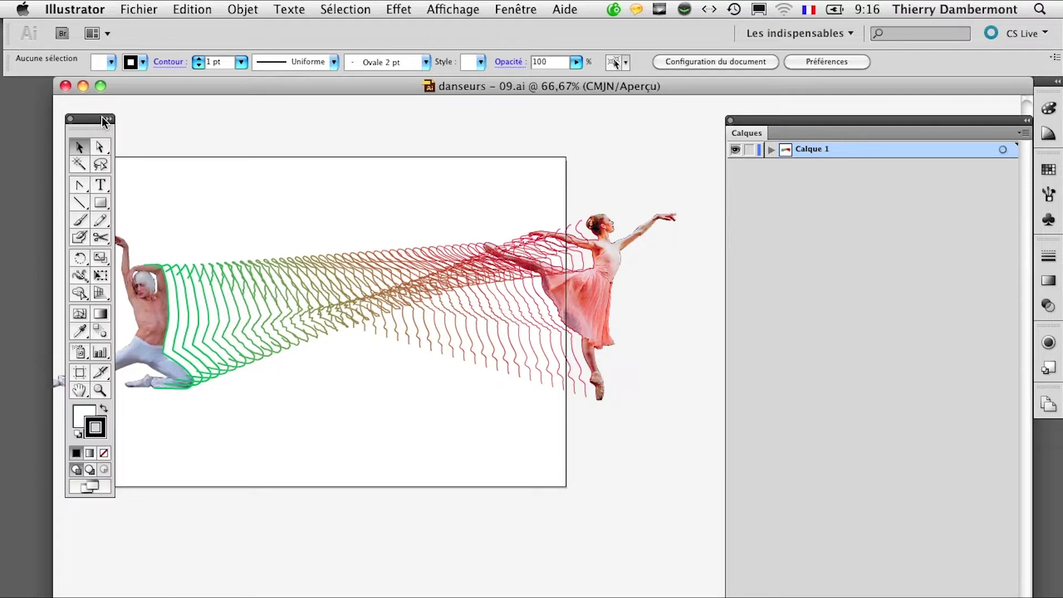
{"action": "left_click", "coordinate": [242, 8]}
{"action": "mouse_move", "coordinate": [290, 337]}
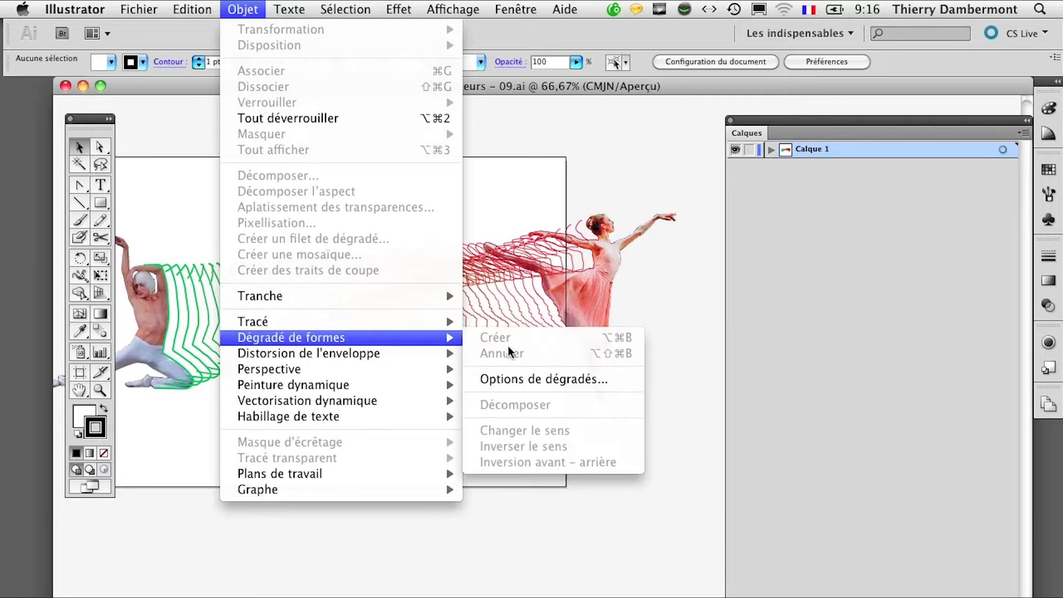
{"action": "left_click", "coordinate": [88, 115]}
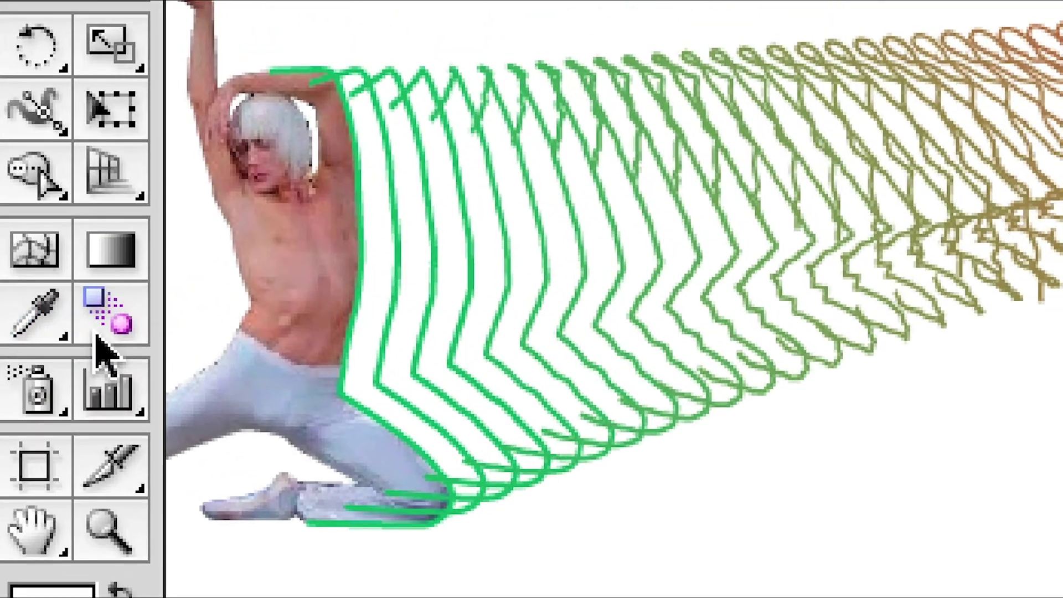
{"action": "left_click", "coordinate": [97, 337]}
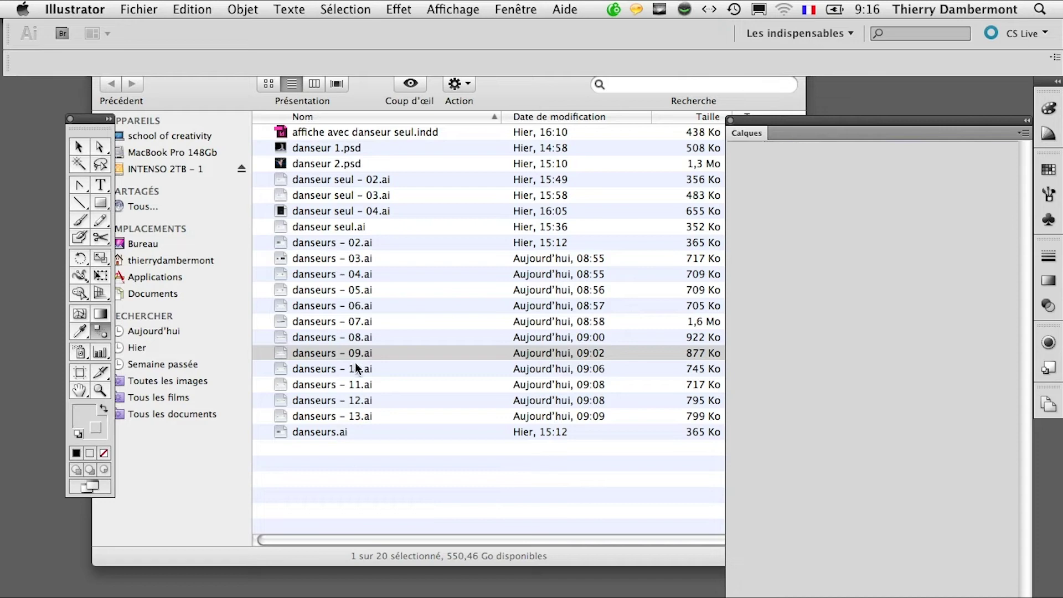
Open danseurs – 10.ai without its embedded profile and hide the artboards
{"action": "double_click", "coordinate": [356, 369]}
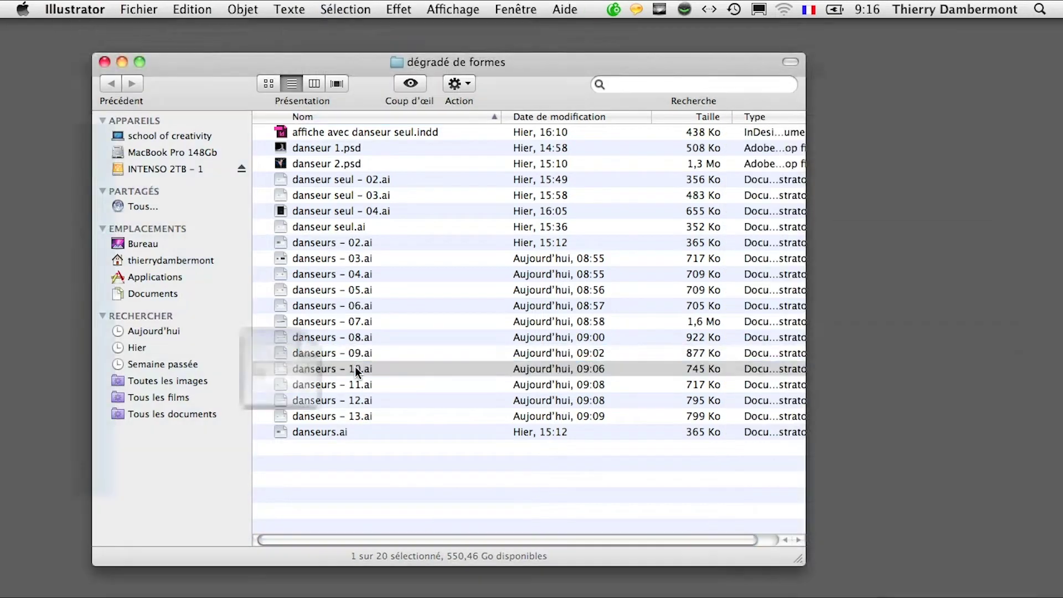
{"action": "left_click", "coordinate": [656, 419]}
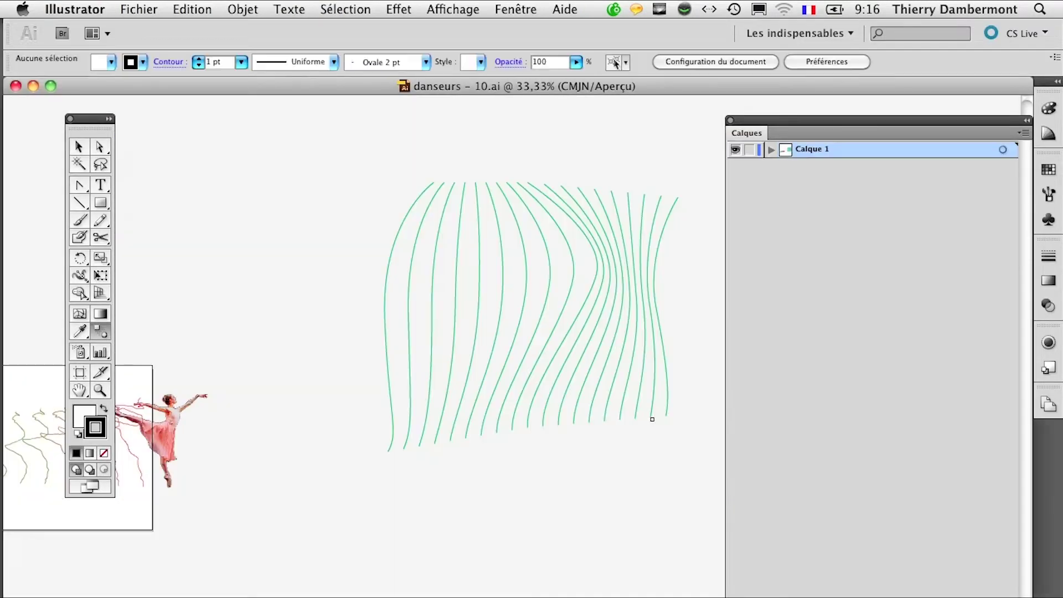
{"action": "scroll", "coordinate": [335, 441], "scroll_direction": "up", "scroll_amount": 1}
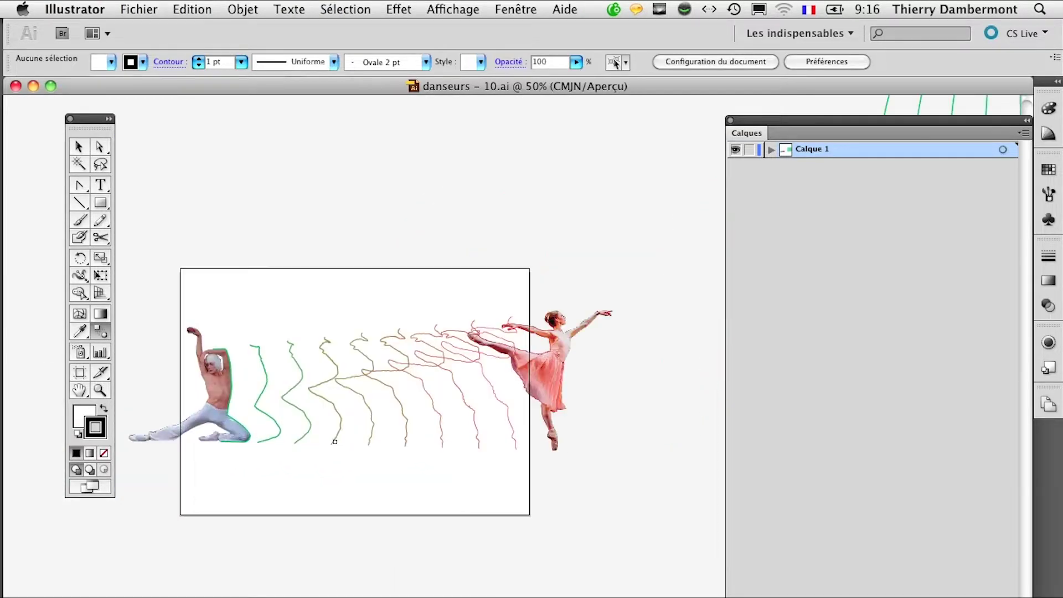
{"action": "scroll", "coordinate": [335, 440], "scroll_direction": "up", "scroll_amount": 1}
{"action": "left_click", "coordinate": [437, 8]}
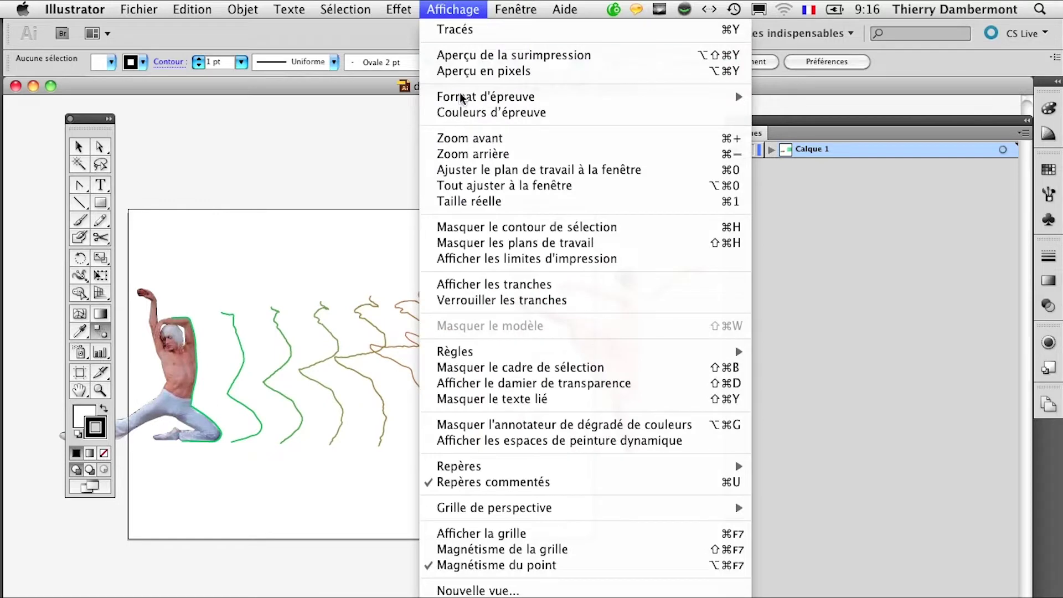
{"action": "left_click", "coordinate": [526, 245]}
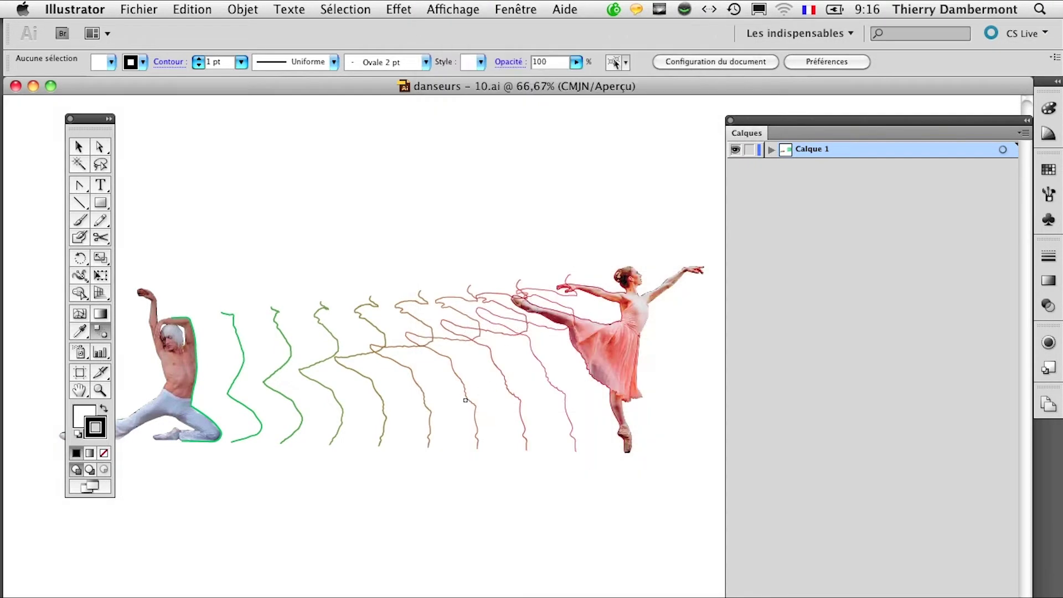
Select and delete the stray green line blend, then bring up the file list
{"action": "scroll", "coordinate": [463, 399], "scroll_direction": "down", "scroll_amount": 1}
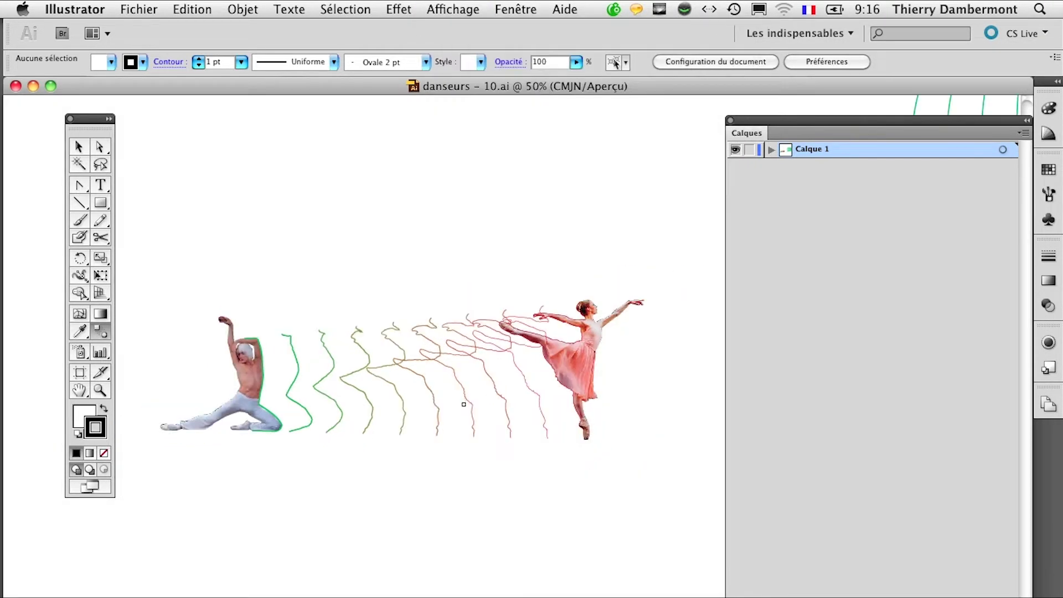
{"action": "left_click_drag", "start_coordinate": [465, 406], "coordinate": [67, 521]}
{"action": "scroll", "coordinate": [339, 491], "scroll_direction": "down", "scroll_amount": 1}
{"action": "scroll", "coordinate": [356, 493], "scroll_direction": "down", "scroll_amount": 1}
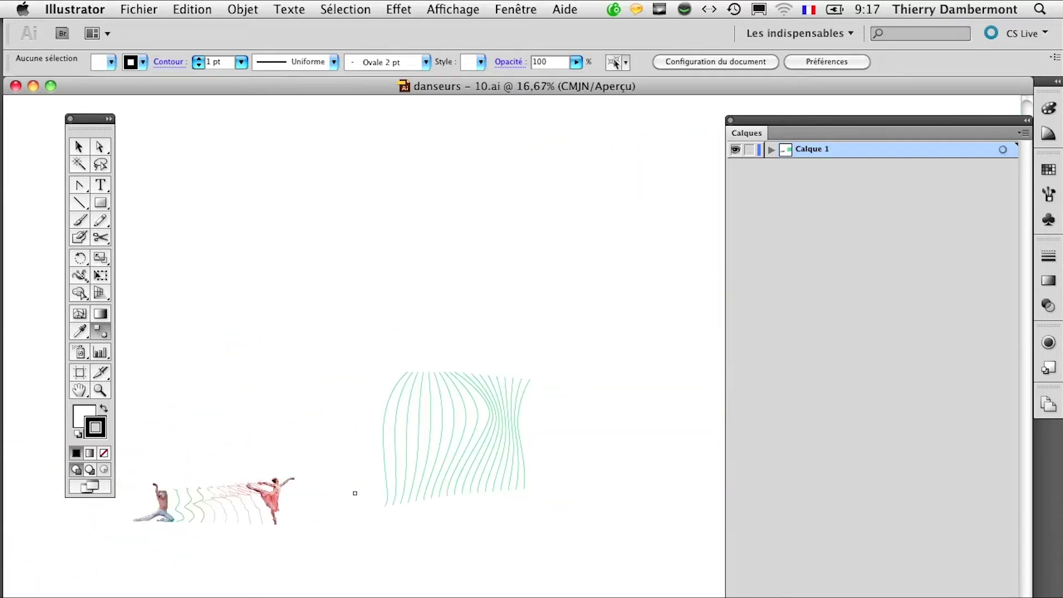
{"action": "left_click_drag", "start_coordinate": [340, 464], "coordinate": [327, 437]}
{"action": "left_click", "coordinate": [86, 149]}
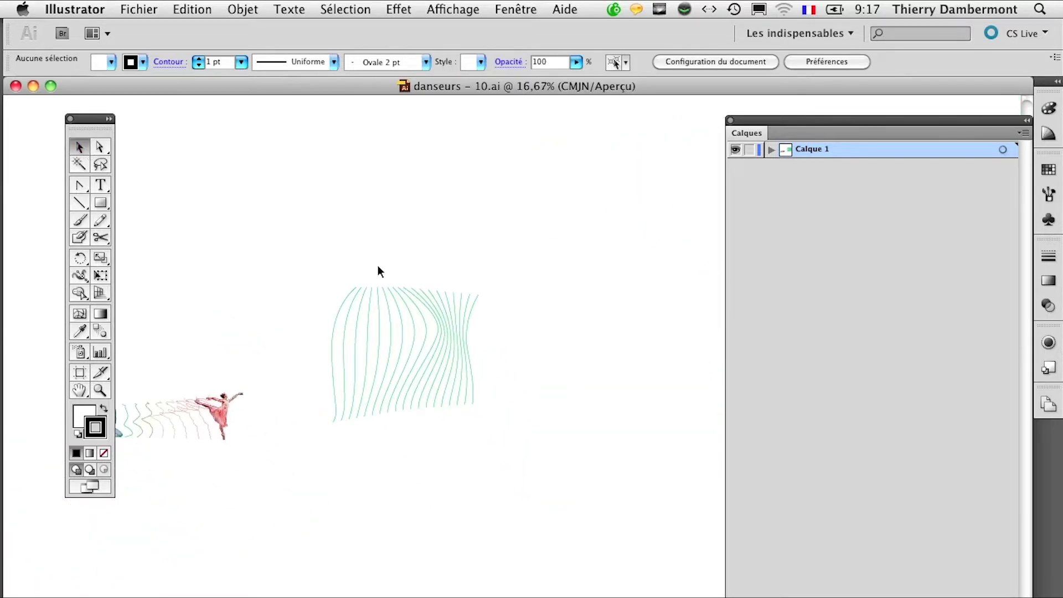
{"action": "left_click_drag", "start_coordinate": [377, 272], "coordinate": [547, 419]}
{"action": "key", "text": "Delete"}
{"action": "left_click_drag", "start_coordinate": [308, 426], "coordinate": [573, 355]}
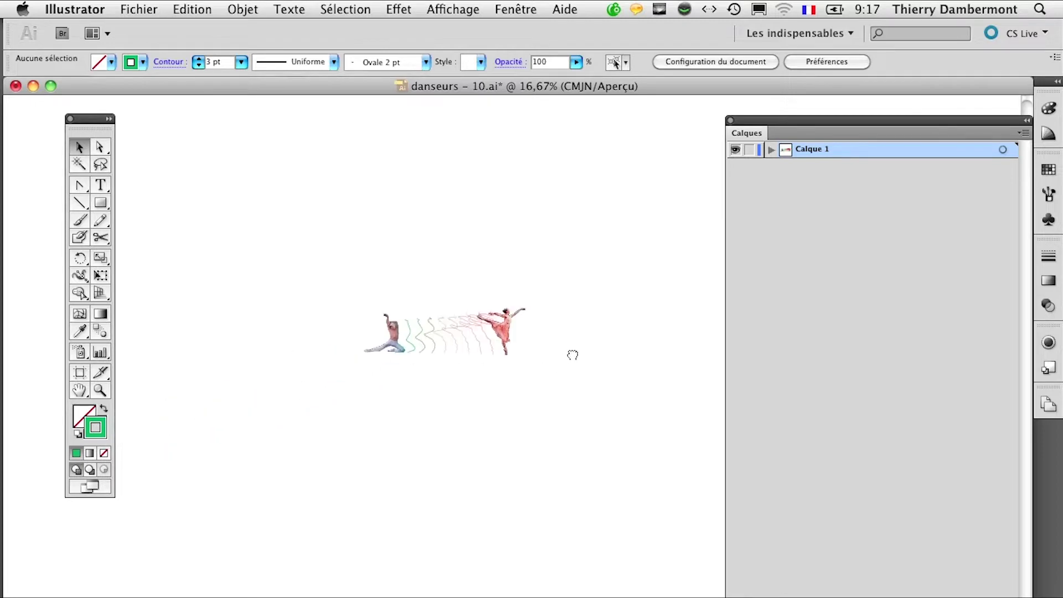
{"action": "key", "text": "super+o"}
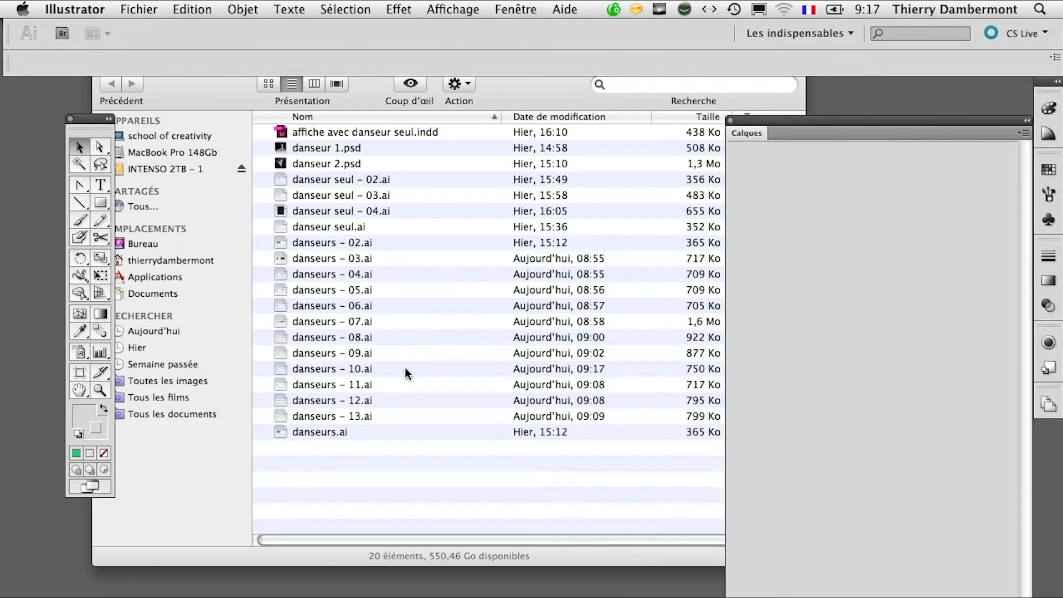
Open danseurs - 11.ai, inspect its unblended green and red dancer outlines, then close it
{"action": "double_click", "coordinate": [365, 386]}
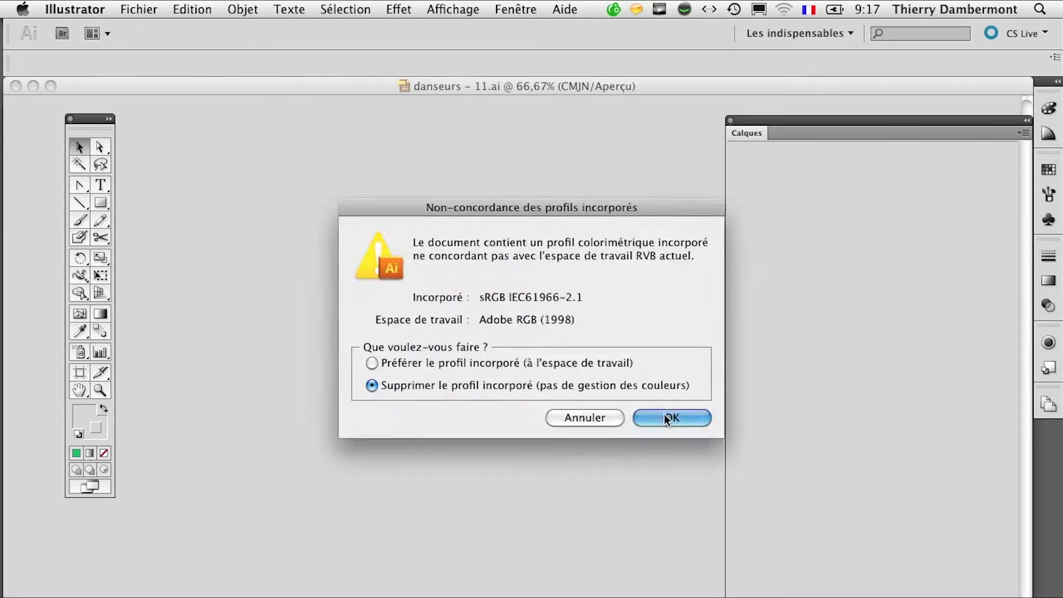
{"action": "left_click", "coordinate": [670, 418]}
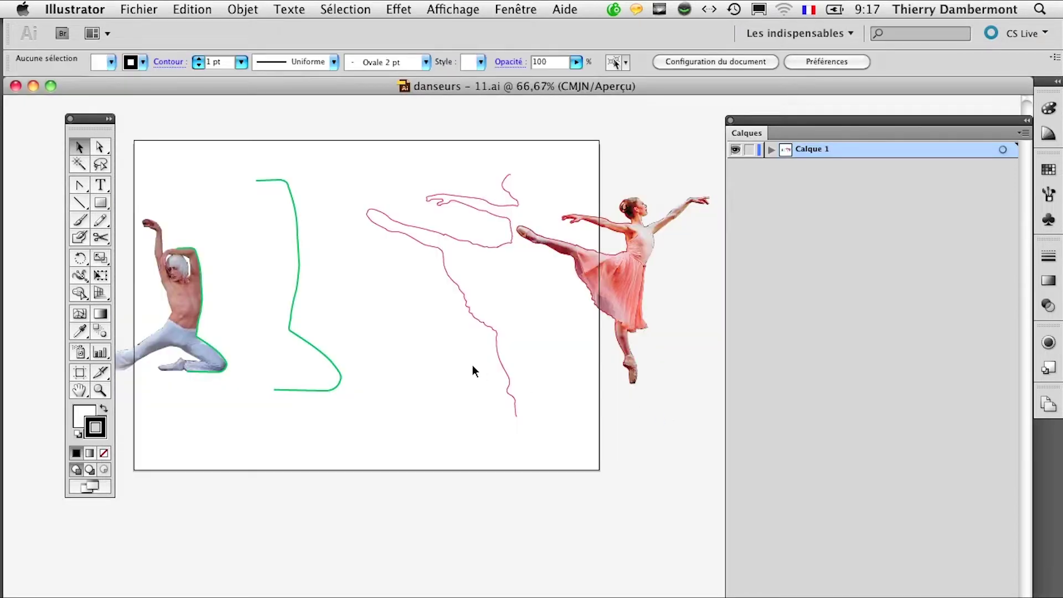
{"action": "scroll", "coordinate": [472, 366], "scroll_direction": "down", "scroll_amount": 1}
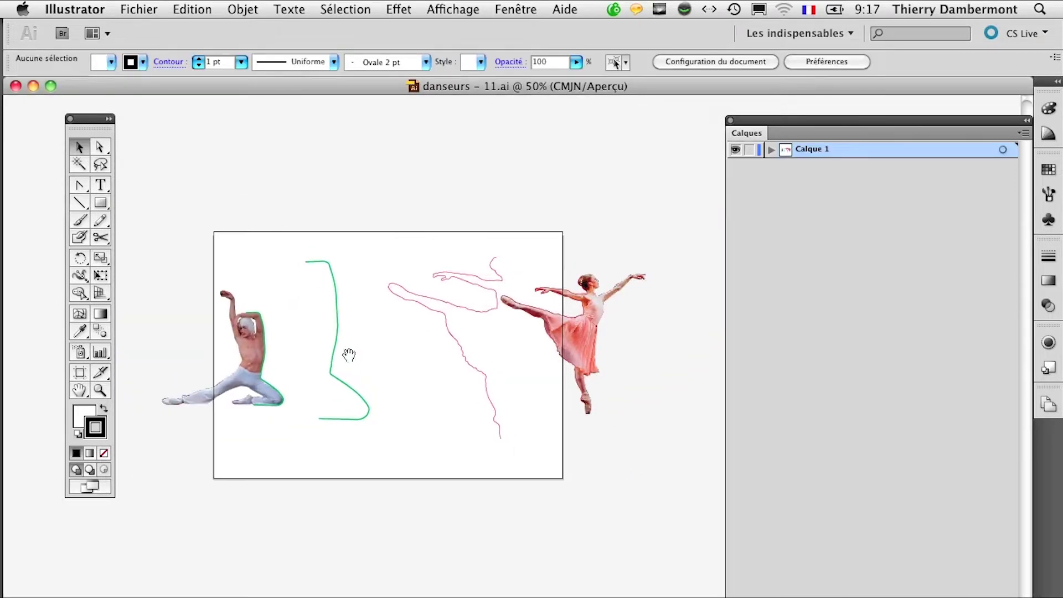
{"action": "scroll", "coordinate": [360, 351], "scroll_direction": "up", "scroll_amount": 1}
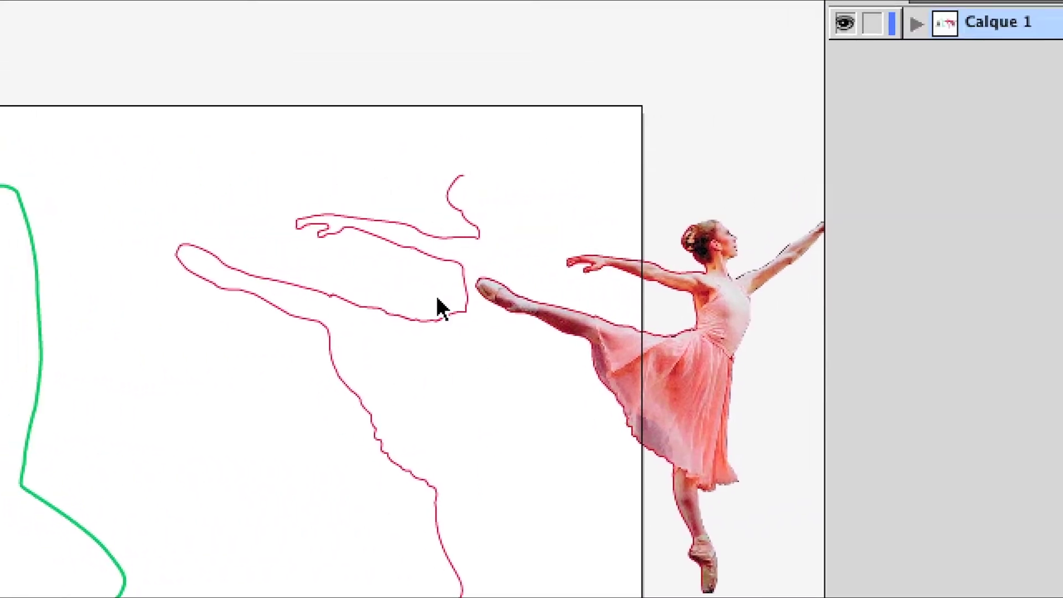
{"action": "left_click", "coordinate": [439, 311]}
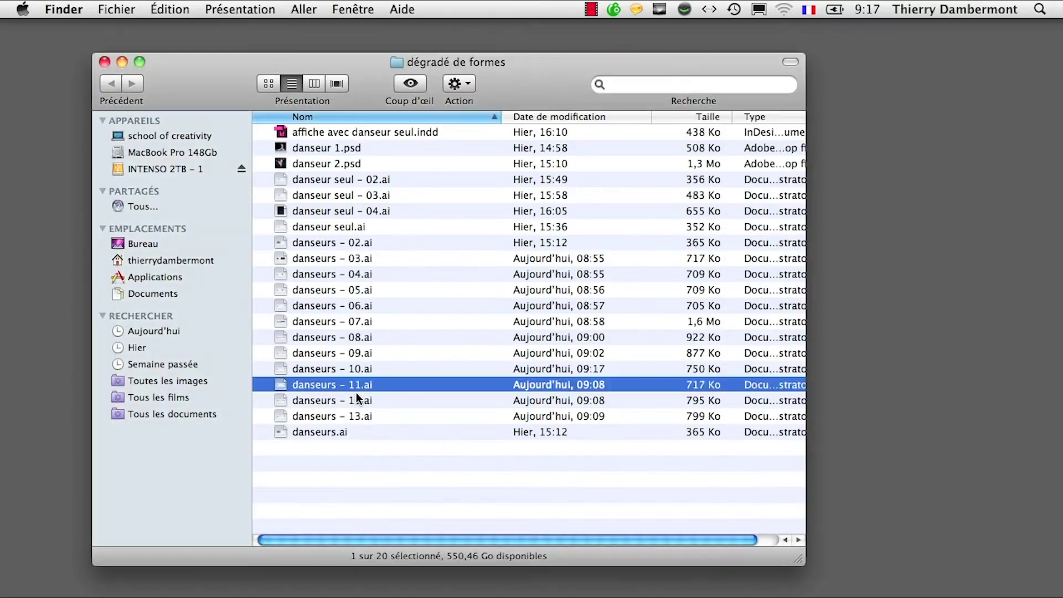
Open danseurs - 12.ai, discarding the colour profile, and view its artwork as Tracés outlines
{"action": "double_click", "coordinate": [357, 400]}
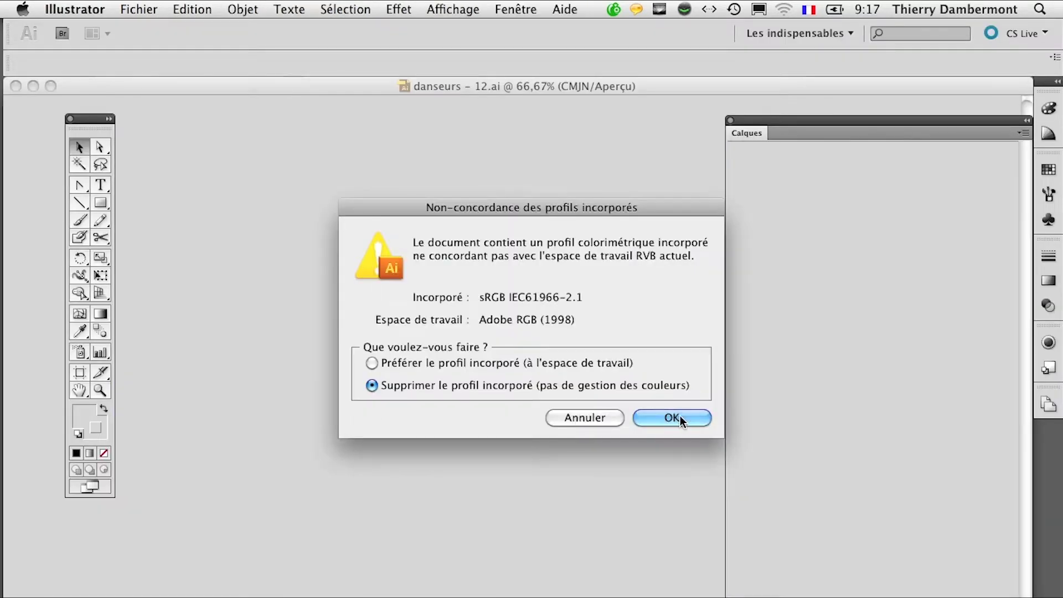
{"action": "left_click", "coordinate": [680, 419]}
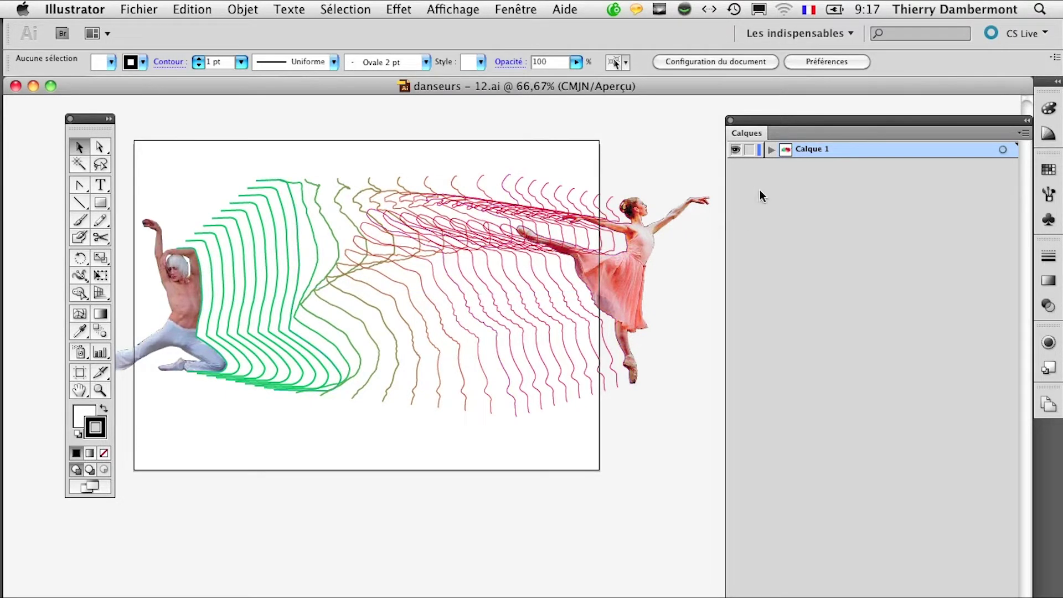
{"action": "left_click", "coordinate": [521, 9]}
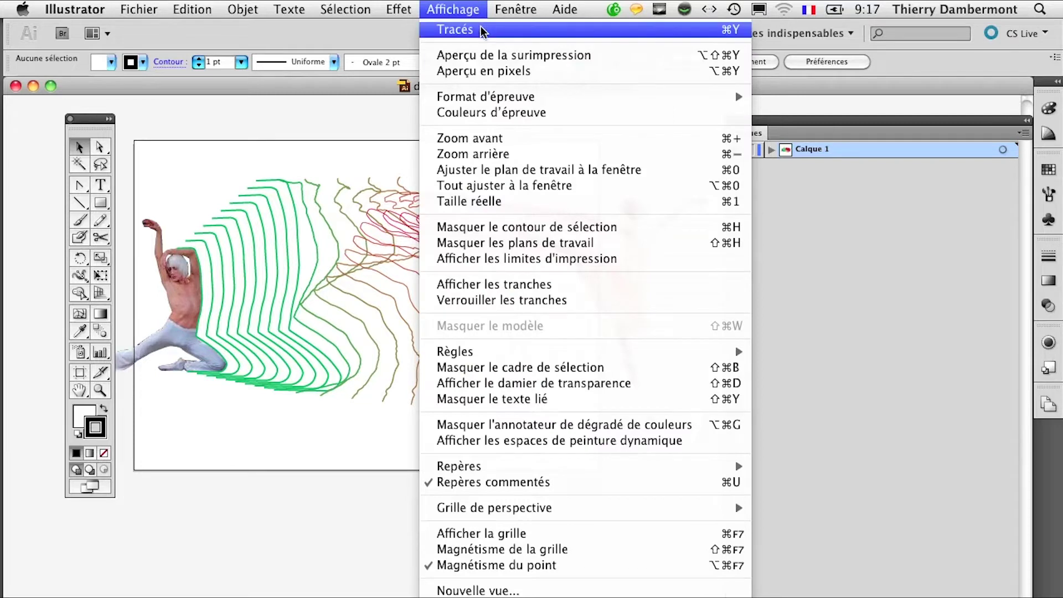
{"action": "left_click", "coordinate": [483, 29]}
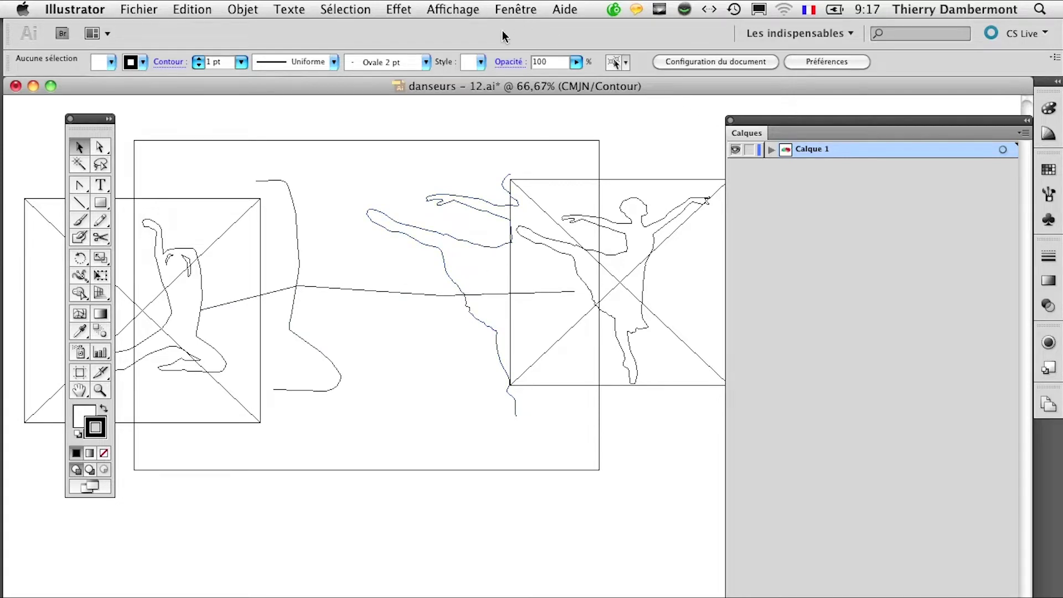
Return to Aperçu and expand Calque 1 and the Dégradé de formes blend in Calques
{"action": "left_click", "coordinate": [463, 8]}
{"action": "left_click", "coordinate": [459, 23]}
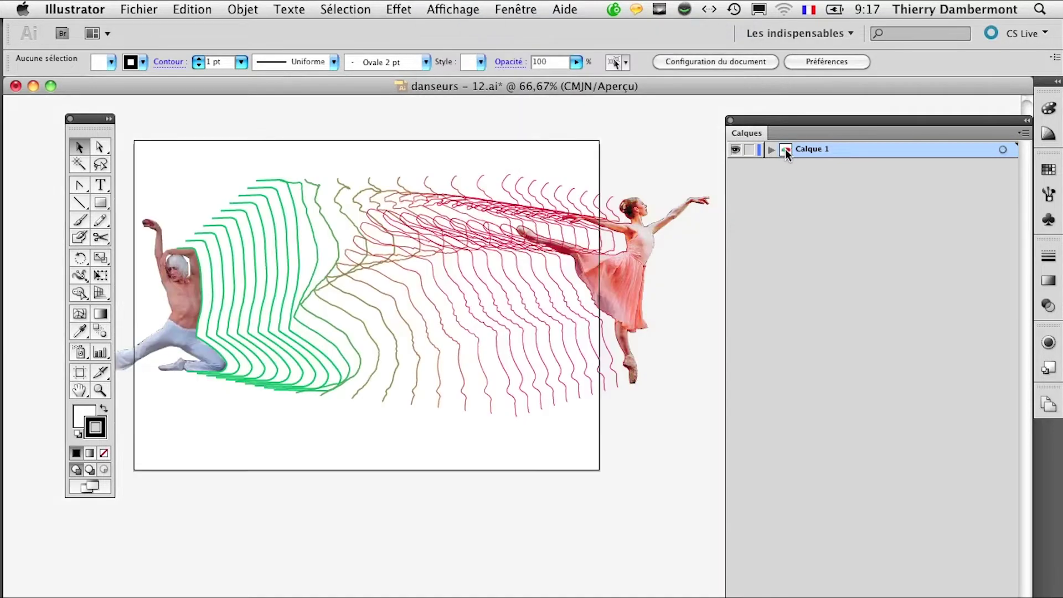
{"action": "left_click", "coordinate": [771, 150]}
{"action": "left_click", "coordinate": [783, 166]}
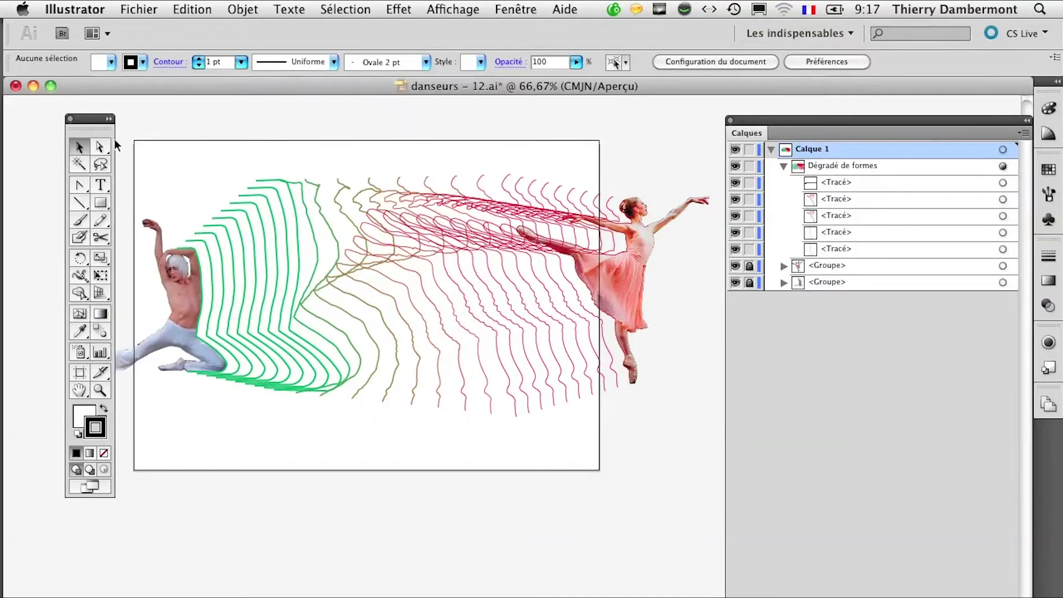
With Direct Selection, drag the blend's spine anchors downward to bend the blend
{"action": "left_click", "coordinate": [100, 146]}
{"action": "left_click", "coordinate": [306, 292]}
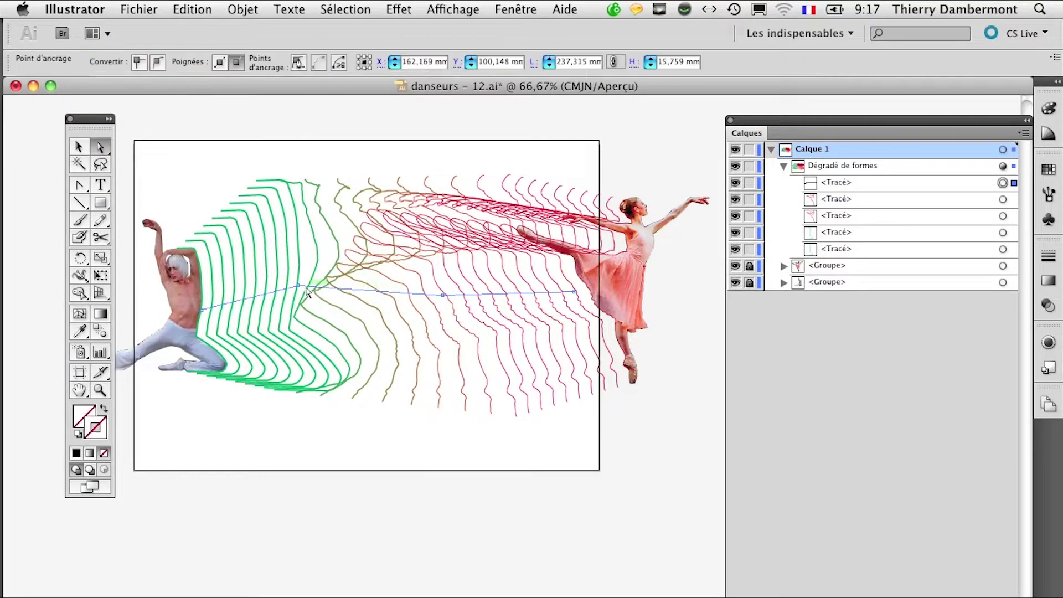
{"action": "mouse_move", "coordinate": [306, 292]}
{"action": "left_mouse_down"}
{"action": "mouse_move", "coordinate": [299, 178]}
{"action": "mouse_move", "coordinate": [340, 403]}
{"action": "left_mouse_up"}
{"action": "mouse_move", "coordinate": [425, 266]}
{"action": "left_mouse_down"}
{"action": "mouse_move", "coordinate": [464, 328]}
{"action": "mouse_move", "coordinate": [376, 188]}
{"action": "mouse_move", "coordinate": [463, 414]}
{"action": "left_mouse_up"}
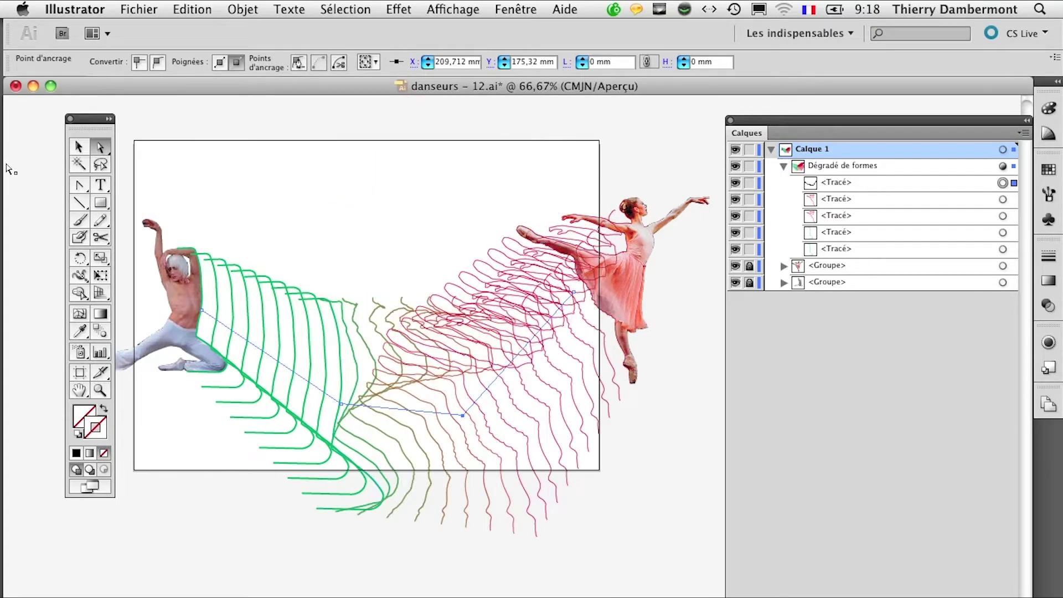
Convert the lower spine anchor to a smooth point and pull out a handle to curve it
{"action": "left_click", "coordinate": [75, 192]}
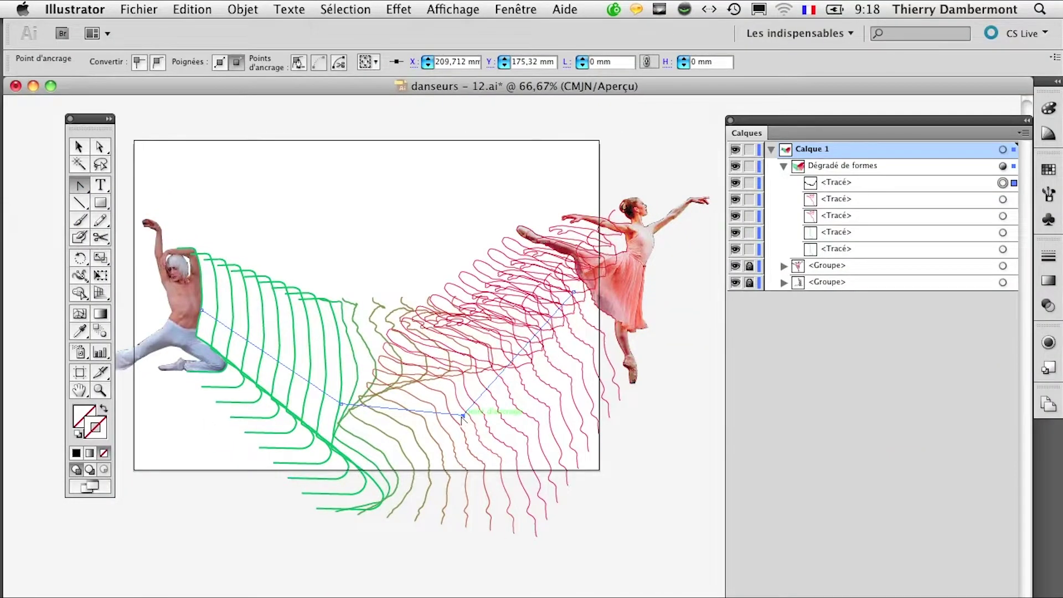
{"action": "mouse_move", "coordinate": [464, 416]}
{"action": "left_mouse_down"}
{"action": "mouse_move", "coordinate": [408, 347]}
{"action": "mouse_move", "coordinate": [340, 411]}
{"action": "left_mouse_up"}
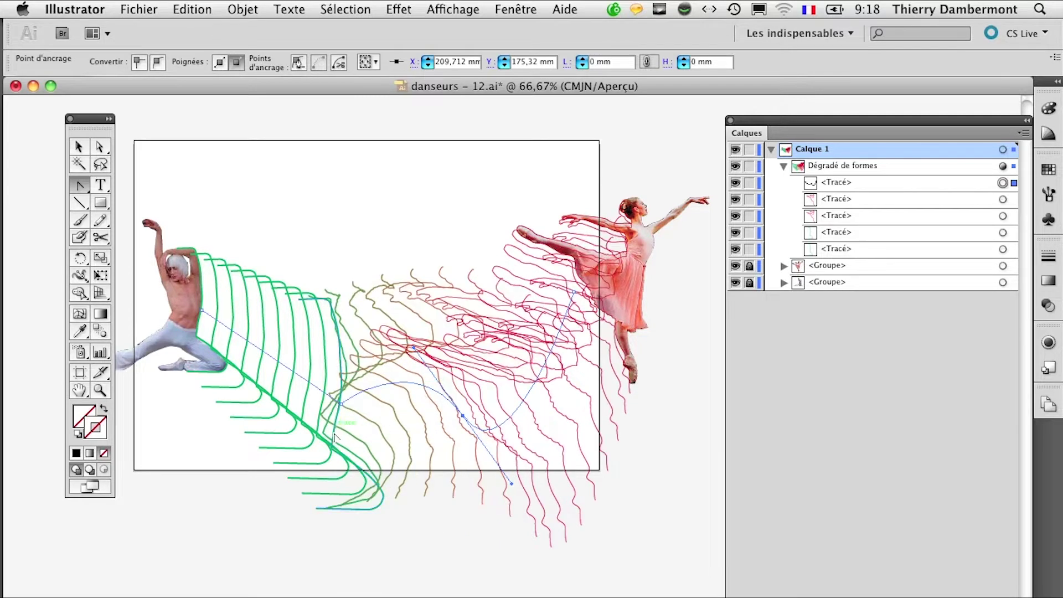
{"action": "left_click", "coordinate": [340, 411]}
{"action": "left_click", "coordinate": [665, 278]}
{"action": "mouse_move", "coordinate": [344, 409]}
{"action": "left_mouse_down"}
{"action": "mouse_move", "coordinate": [266, 352]}
{"action": "mouse_move", "coordinate": [313, 331]}
{"action": "left_mouse_up"}
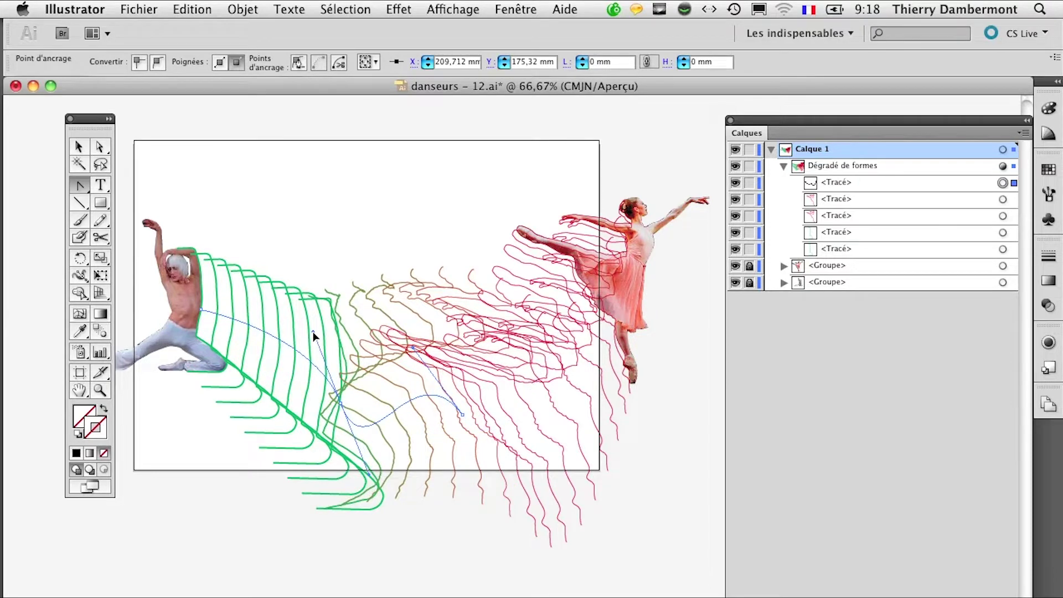
Raise the spine anchors to lift the red steps, then close the document
{"action": "left_click", "coordinate": [108, 149]}
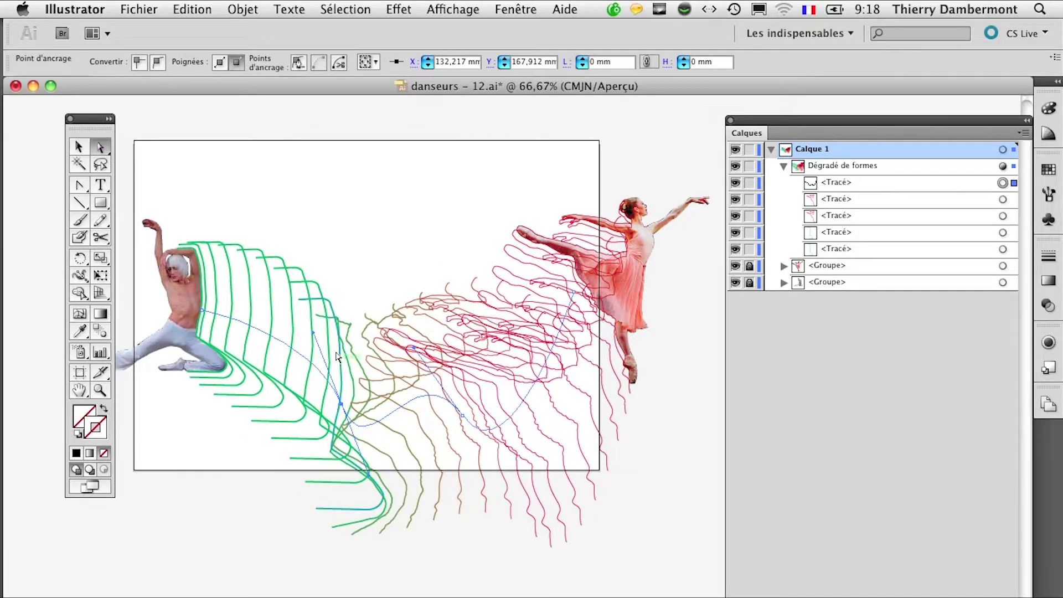
{"action": "left_click_drag", "start_coordinate": [348, 407], "coordinate": [332, 331]}
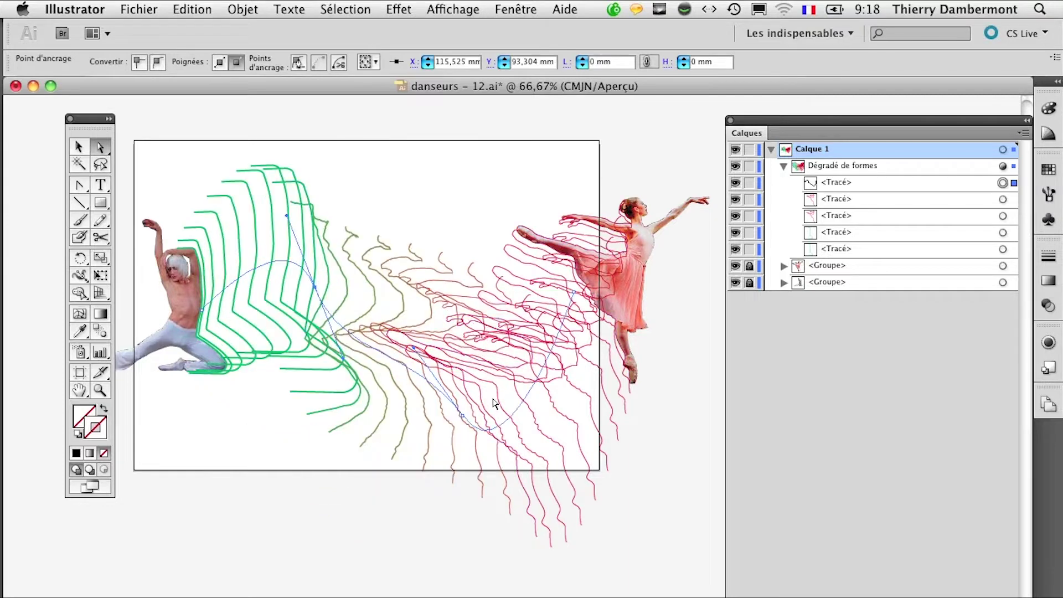
{"action": "left_click_drag", "start_coordinate": [467, 414], "coordinate": [467, 314]}
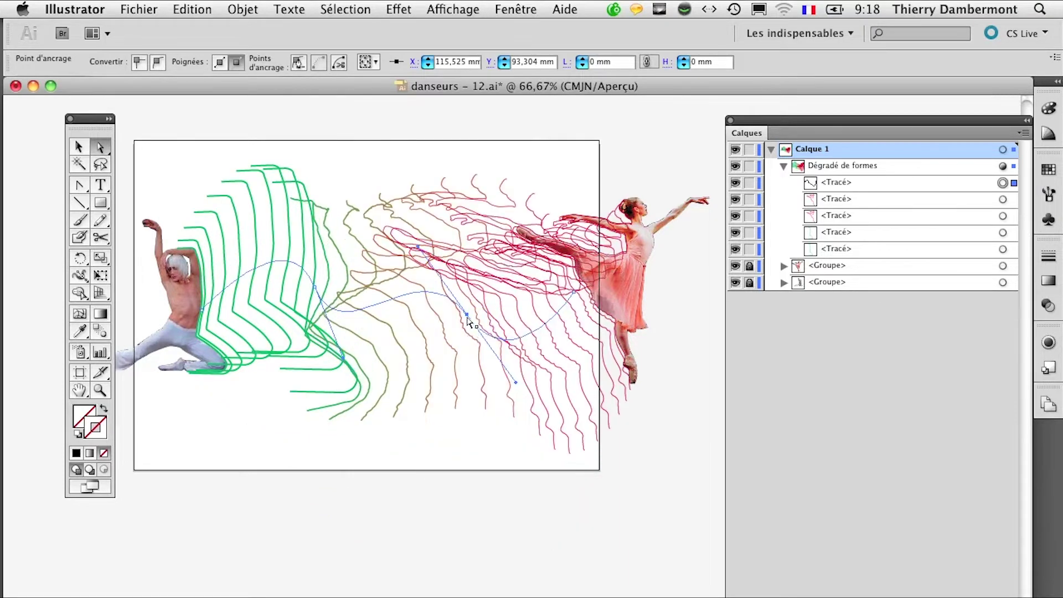
{"action": "key", "text": "super"}
{"action": "left_click", "coordinate": [15, 86]}
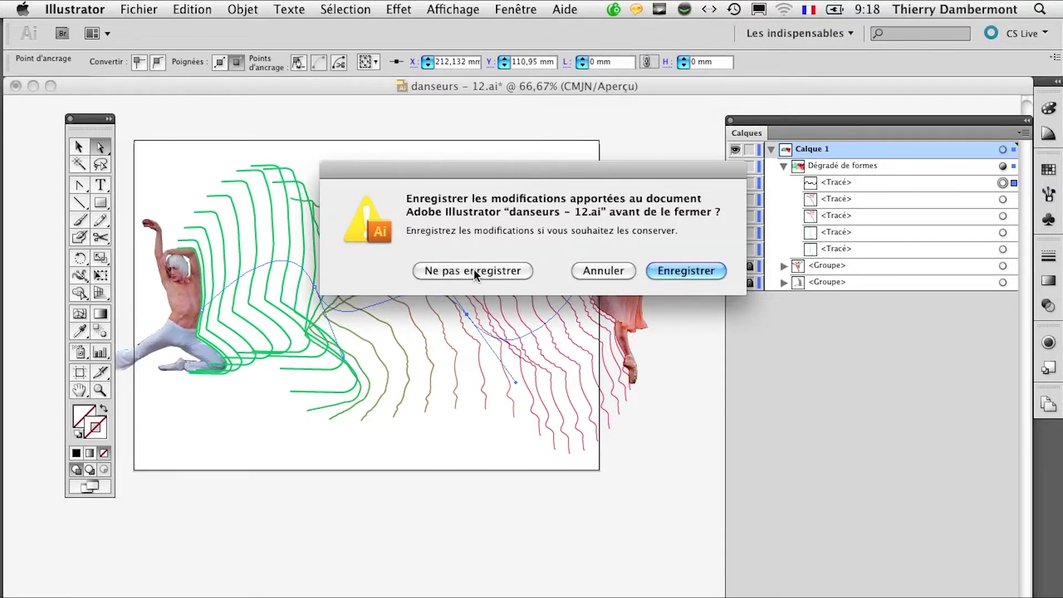
Close danseurs - 12.ai without saving and open danseurs - 13.ai
{"action": "left_click", "coordinate": [474, 269]}
{"action": "double_click", "coordinate": [345, 417]}
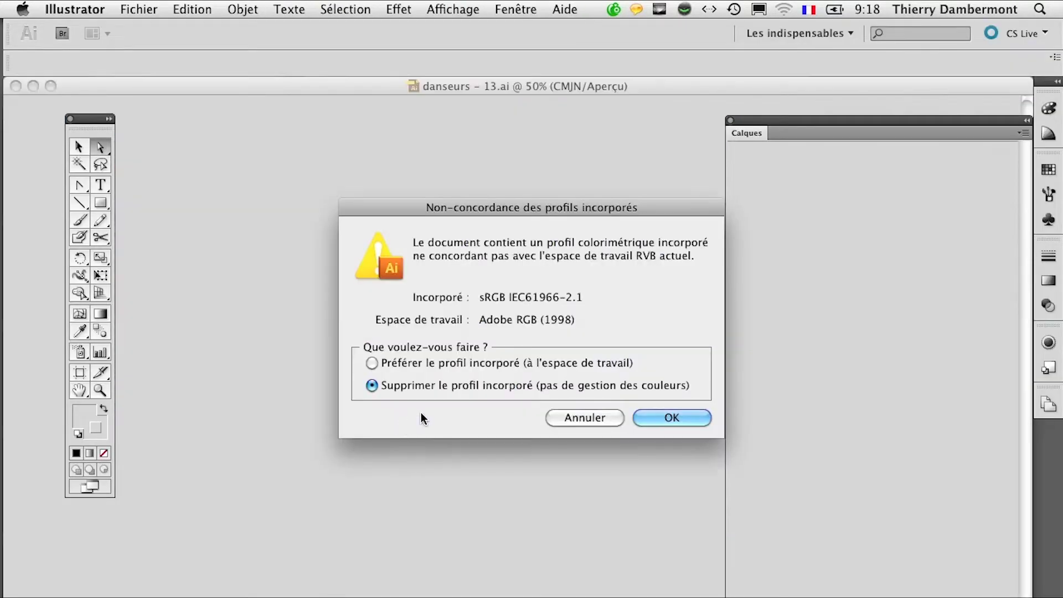
{"action": "left_click", "coordinate": [653, 419]}
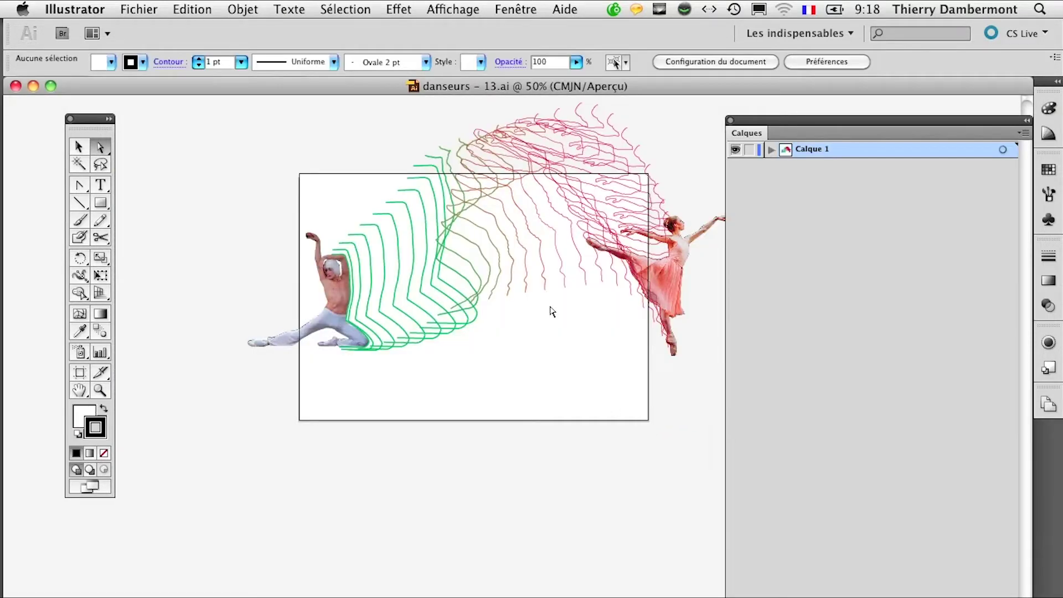
{"action": "left_click_drag", "start_coordinate": [475, 227], "coordinate": [412, 257]}
Select the blend's spine and zoom in on one of its anchors
{"action": "left_click", "coordinate": [414, 247]}
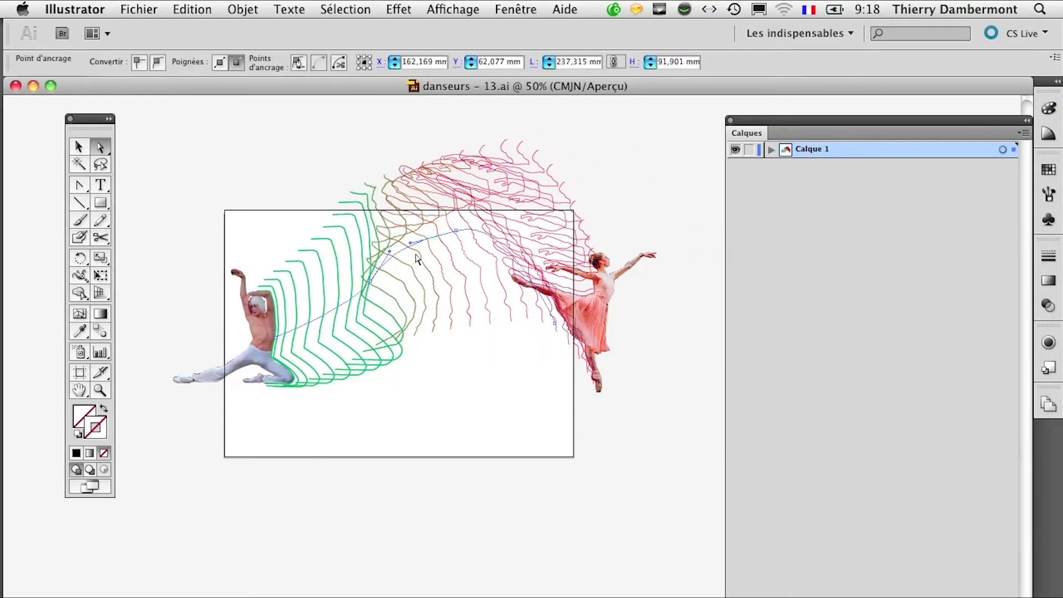
{"action": "scroll", "coordinate": [374, 283], "scroll_direction": "up", "scroll_amount": 1}
{"action": "scroll", "coordinate": [374, 282], "scroll_direction": "up", "scroll_amount": 2}
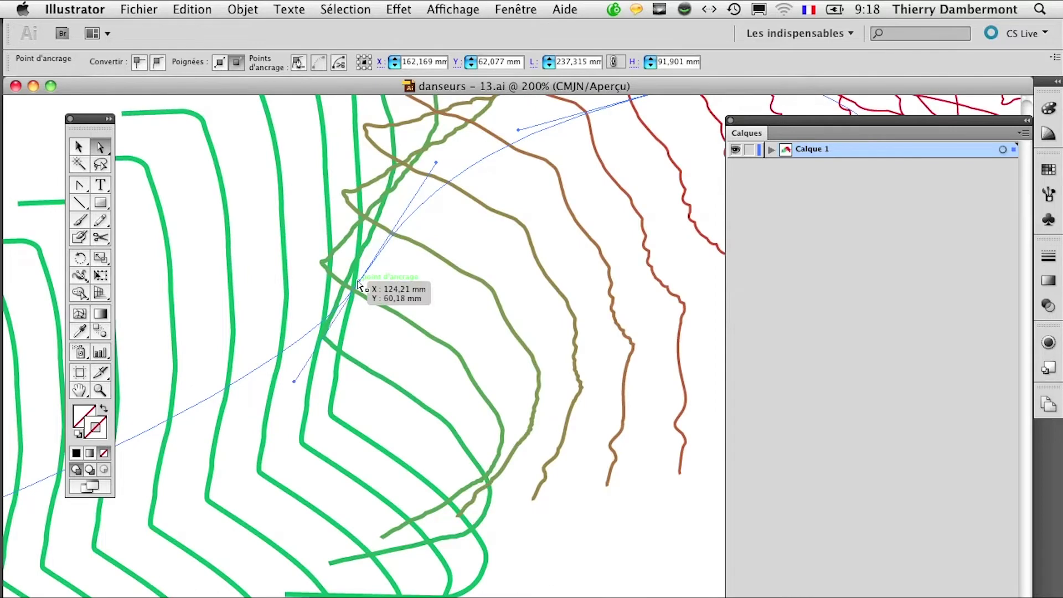
{"action": "left_click", "coordinate": [365, 285]}
{"action": "scroll", "coordinate": [427, 302], "scroll_direction": "up", "scroll_amount": 1}
Follow the curved spine toward the ballerina, then bring both dancers back into view
{"action": "left_click_drag", "start_coordinate": [430, 321], "coordinate": [371, 381]}
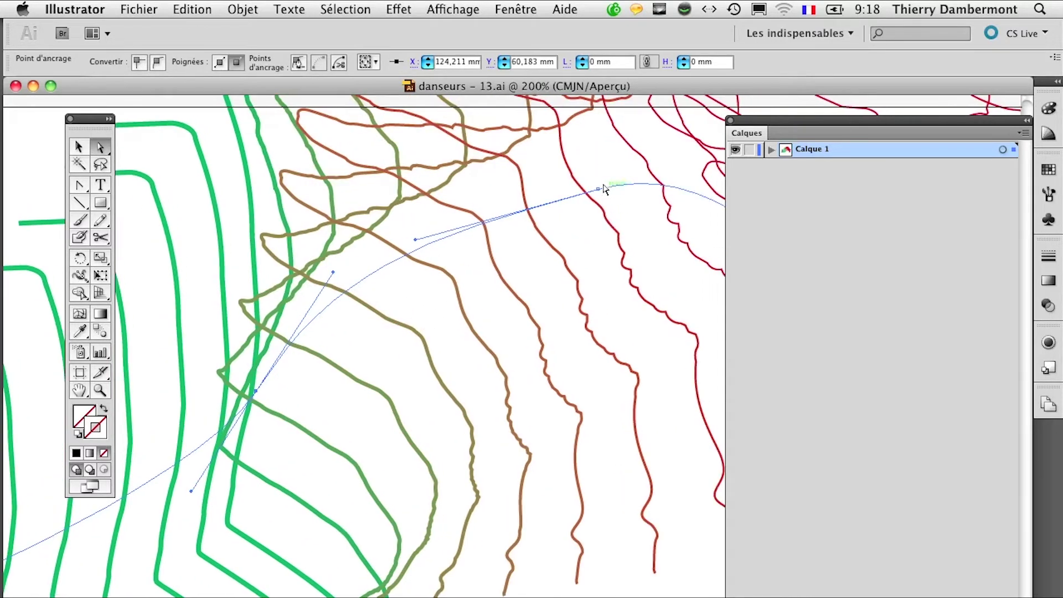
{"action": "left_click_drag", "start_coordinate": [614, 266], "coordinate": [423, 302]}
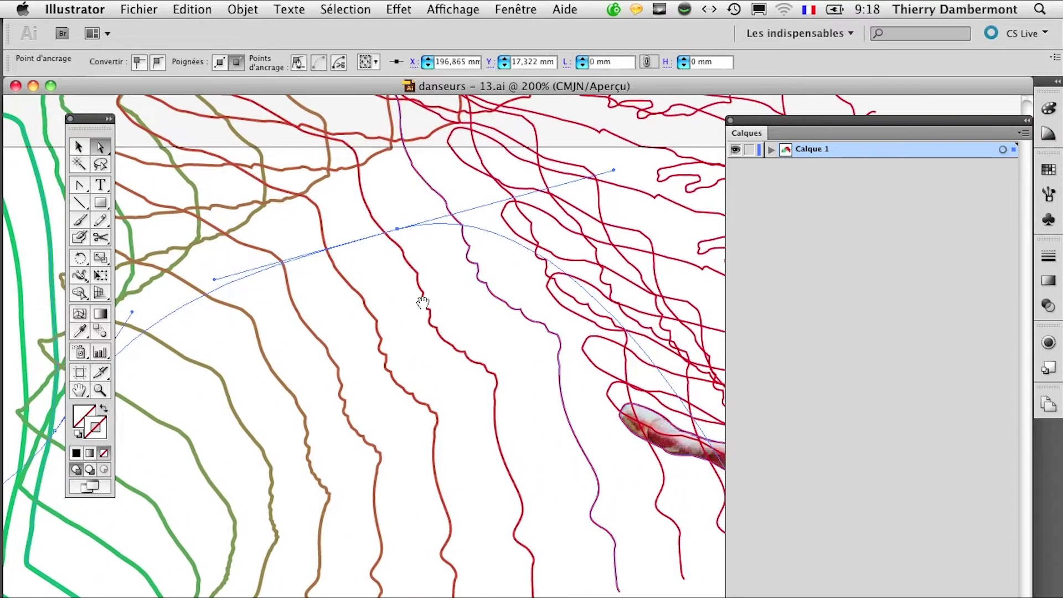
{"action": "scroll", "coordinate": [424, 302], "scroll_direction": "down", "scroll_amount": 1}
{"action": "scroll", "coordinate": [474, 299], "scroll_direction": "down", "scroll_amount": 2}
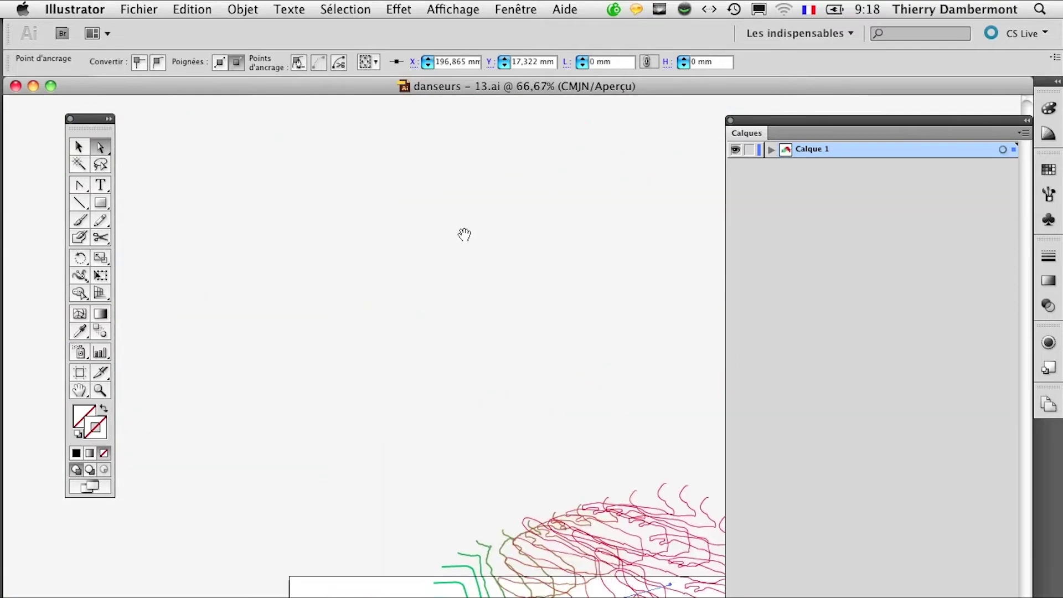
{"action": "left_click", "coordinate": [91, 145]}
{"action": "left_click_drag", "start_coordinate": [378, 333], "coordinate": [305, 220]}
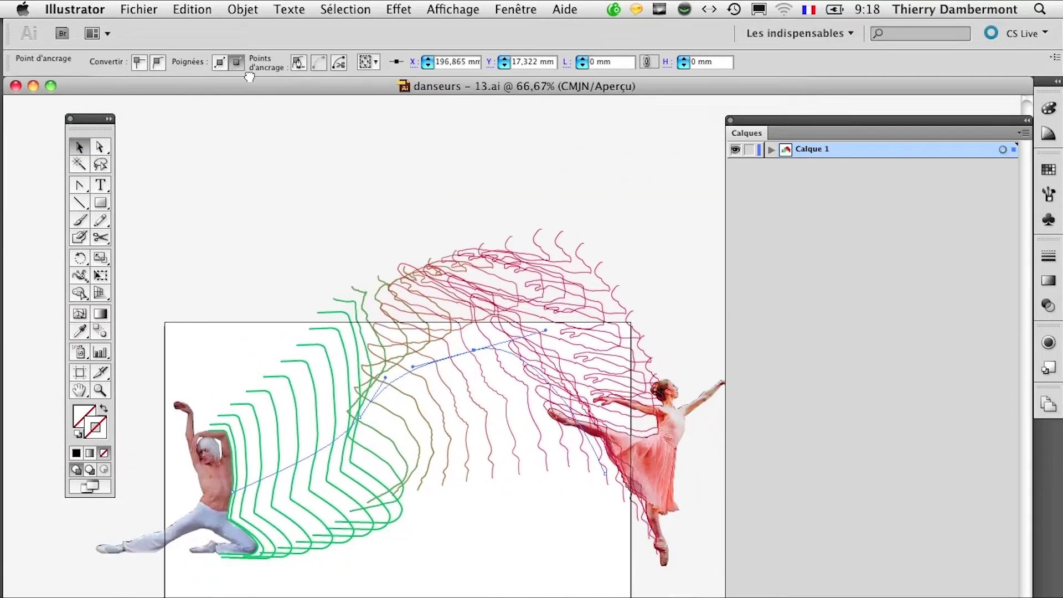
{"action": "left_click", "coordinate": [243, 9]}
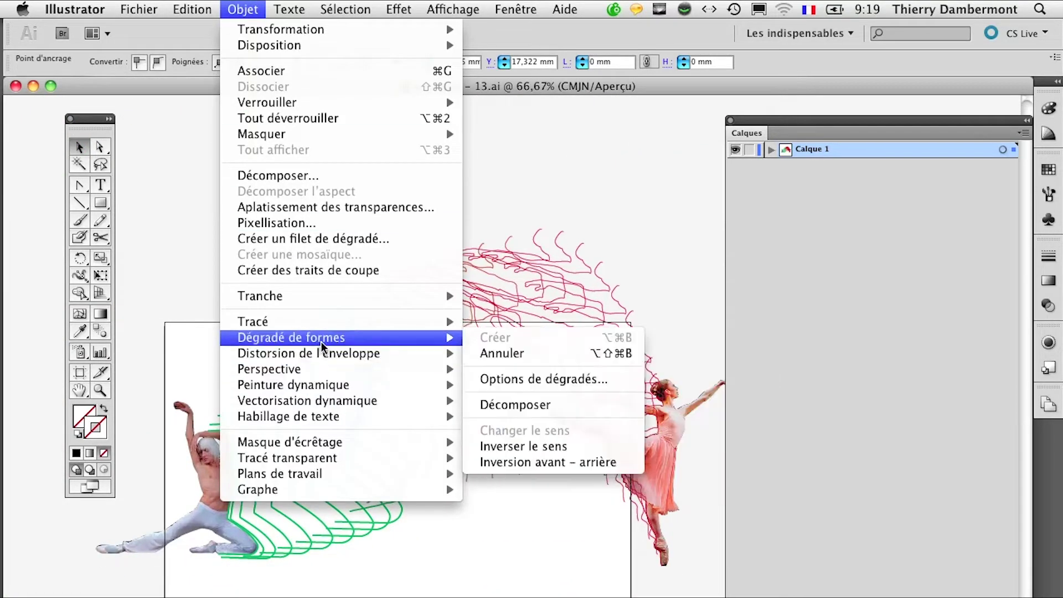
In Options de dégradés, keep 32 specified steps and set Sens to Aligner sur le tracé
{"action": "left_click", "coordinate": [520, 377]}
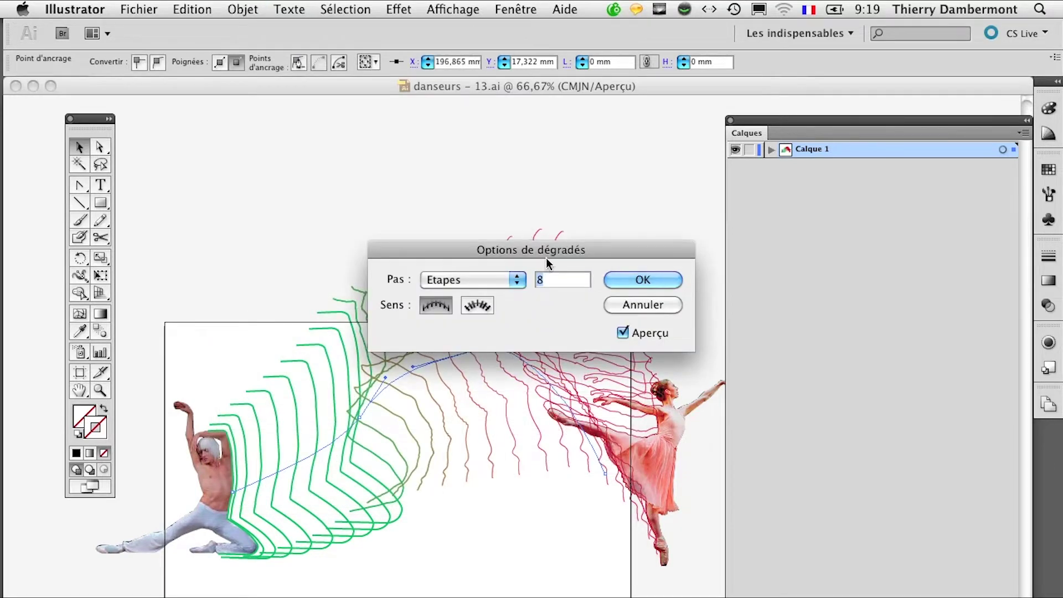
{"action": "left_click_drag", "start_coordinate": [546, 244], "coordinate": [831, 102]}
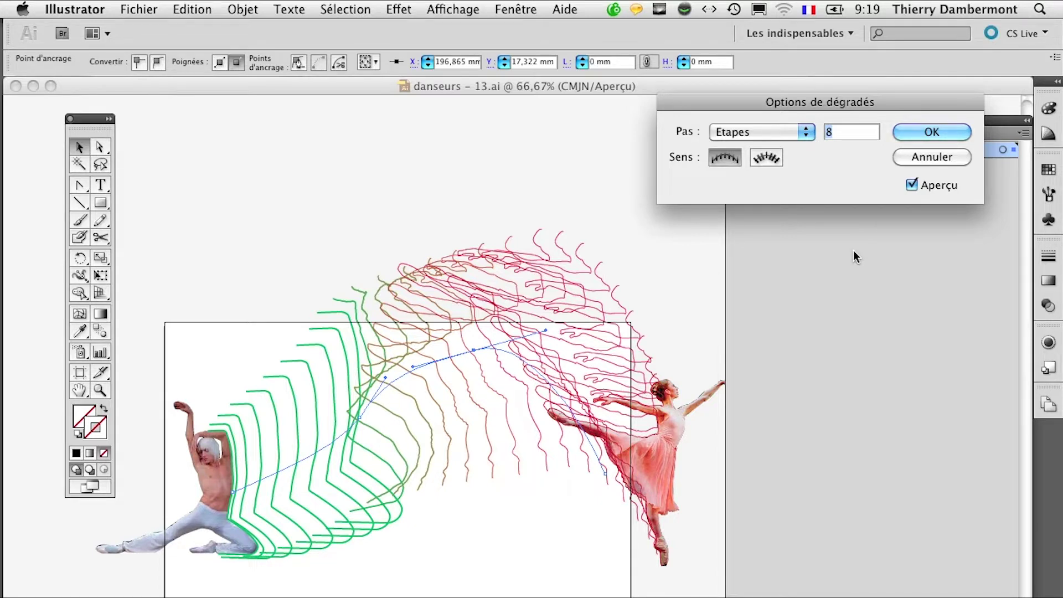
{"action": "type", "text": "16"}
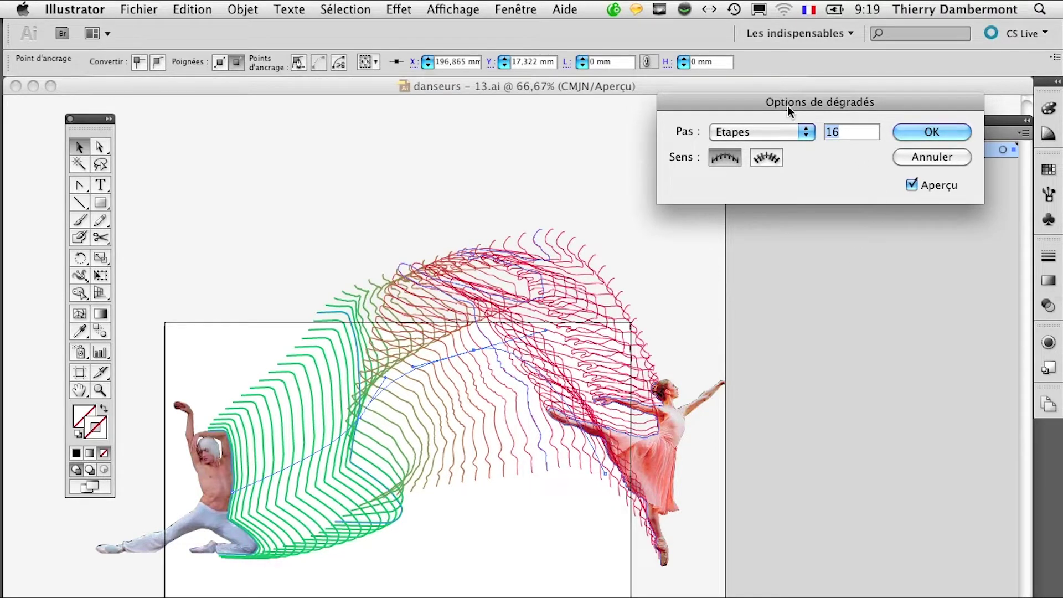
{"action": "type", "text": "32"}
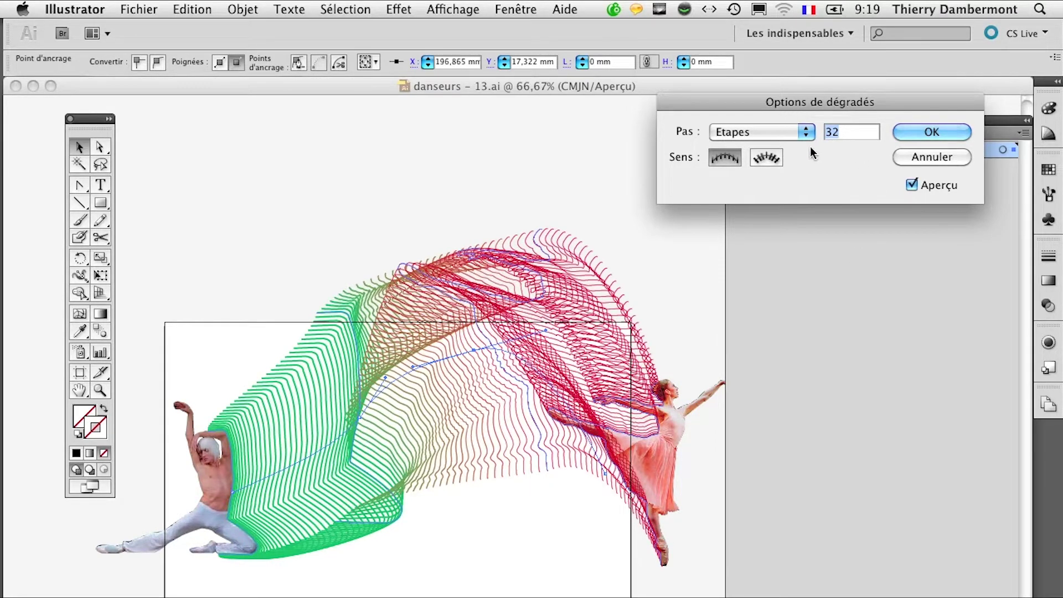
{"action": "left_click", "coordinate": [771, 160]}
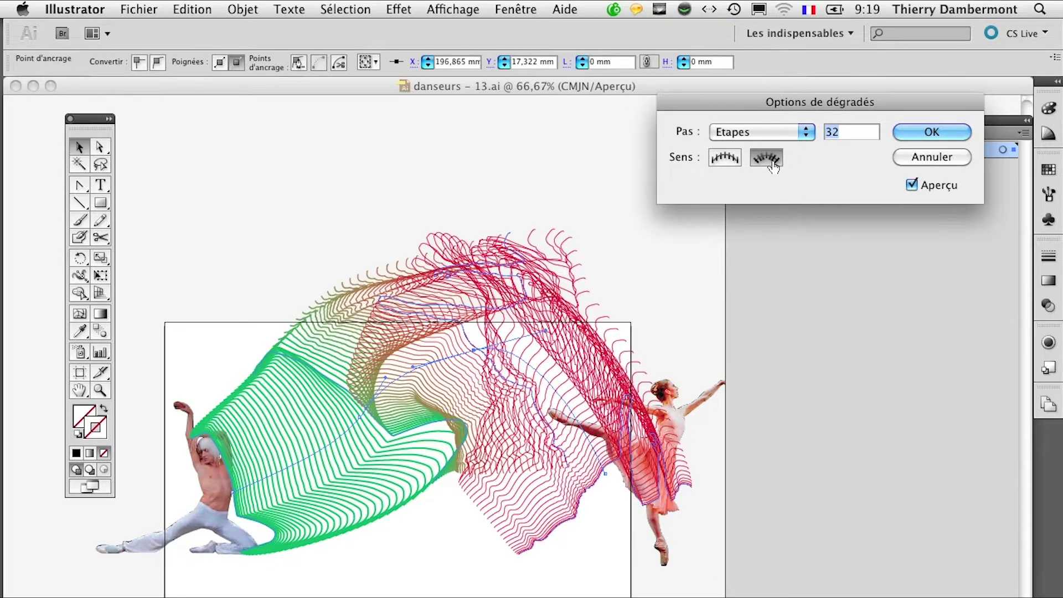
{"action": "left_click", "coordinate": [725, 158]}
{"action": "left_click", "coordinate": [766, 160]}
{"action": "left_click", "coordinate": [724, 158]}
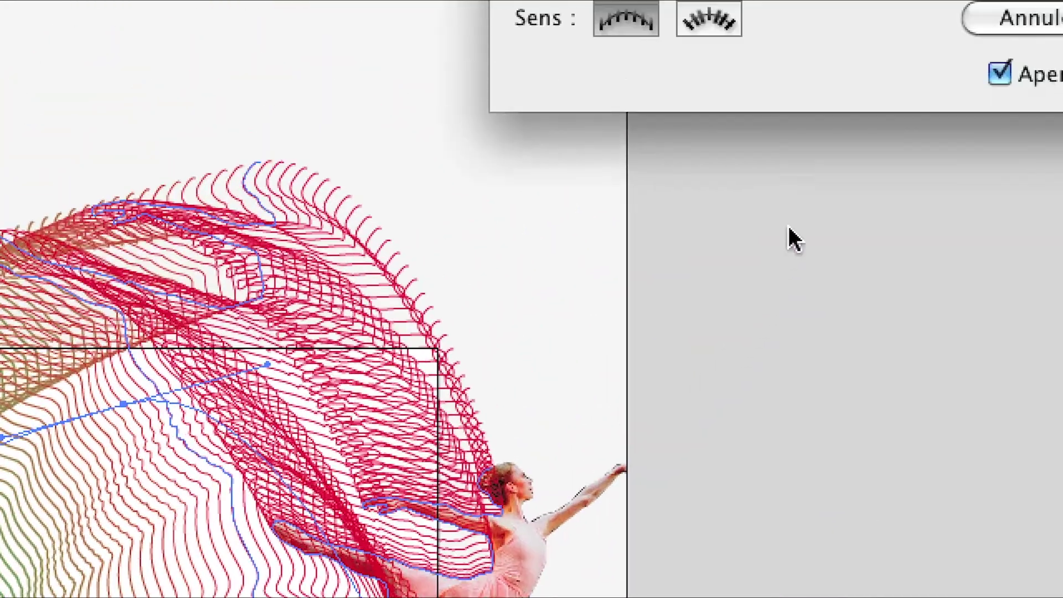
{"action": "left_click", "coordinate": [763, 165]}
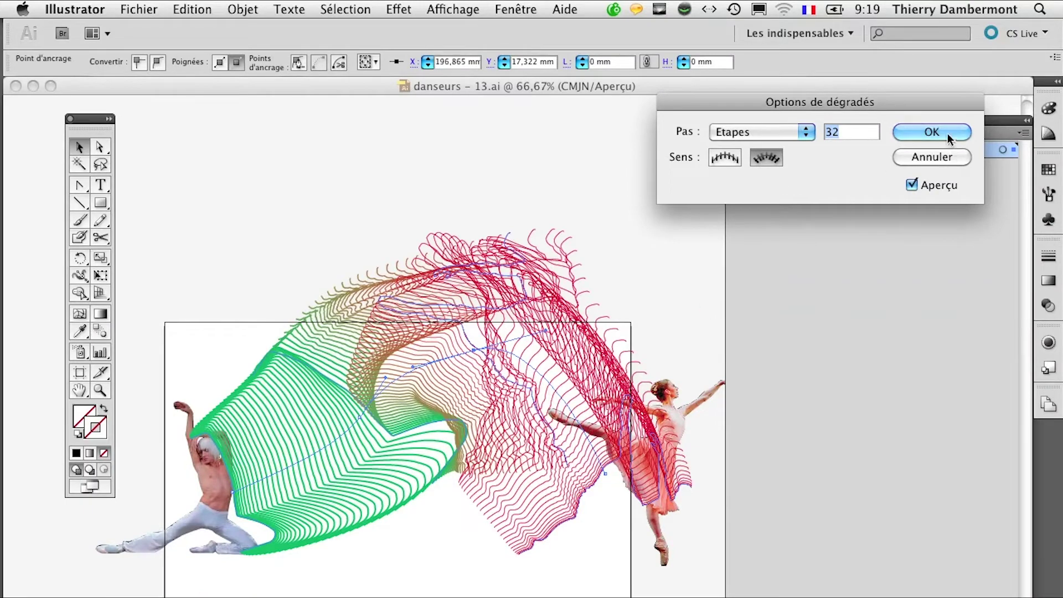
{"action": "left_click", "coordinate": [931, 131]}
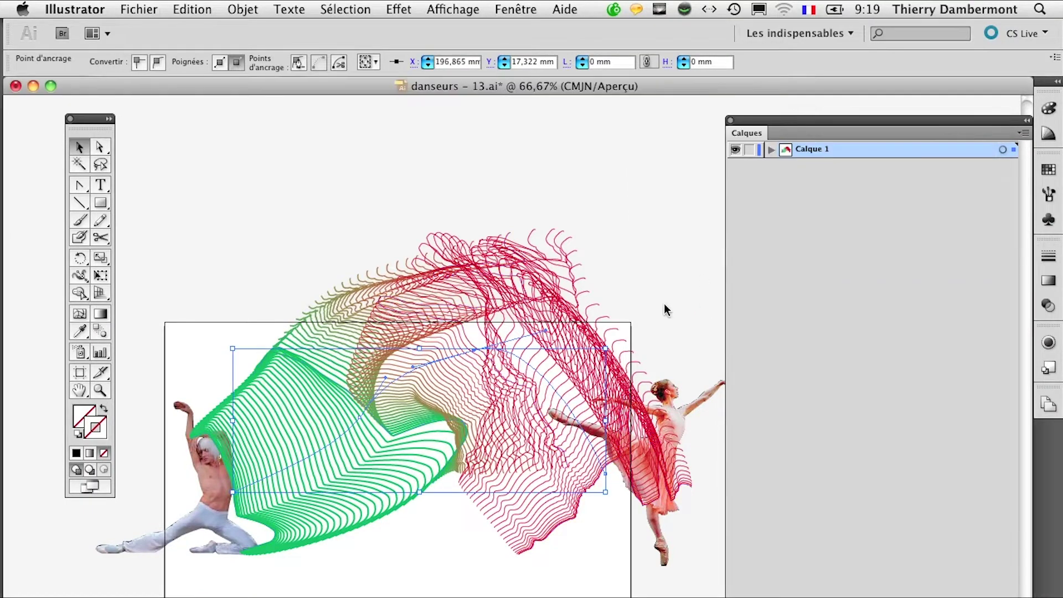
Expand Calque 1, zoom out, and marquee-select the blend together with the ballerina
{"action": "left_click", "coordinate": [771, 150]}
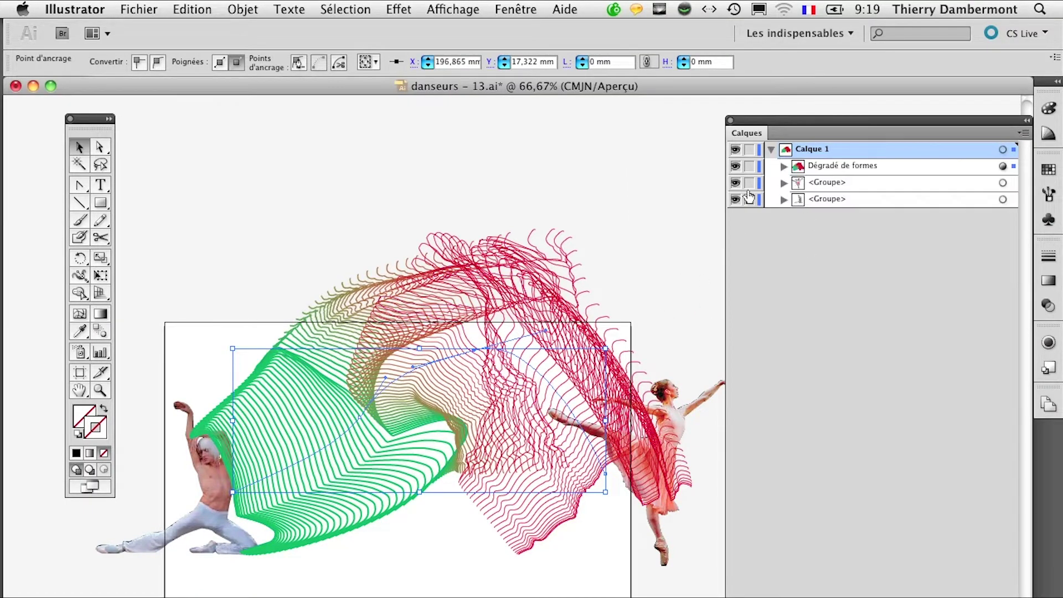
{"action": "key", "text": "ctrl+minus"}
{"action": "left_click_drag", "start_coordinate": [446, 325], "coordinate": [309, 168]}
{"action": "left_click", "coordinate": [442, 263]}
{"action": "left_click_drag", "start_coordinate": [613, 323], "coordinate": [413, 480]}
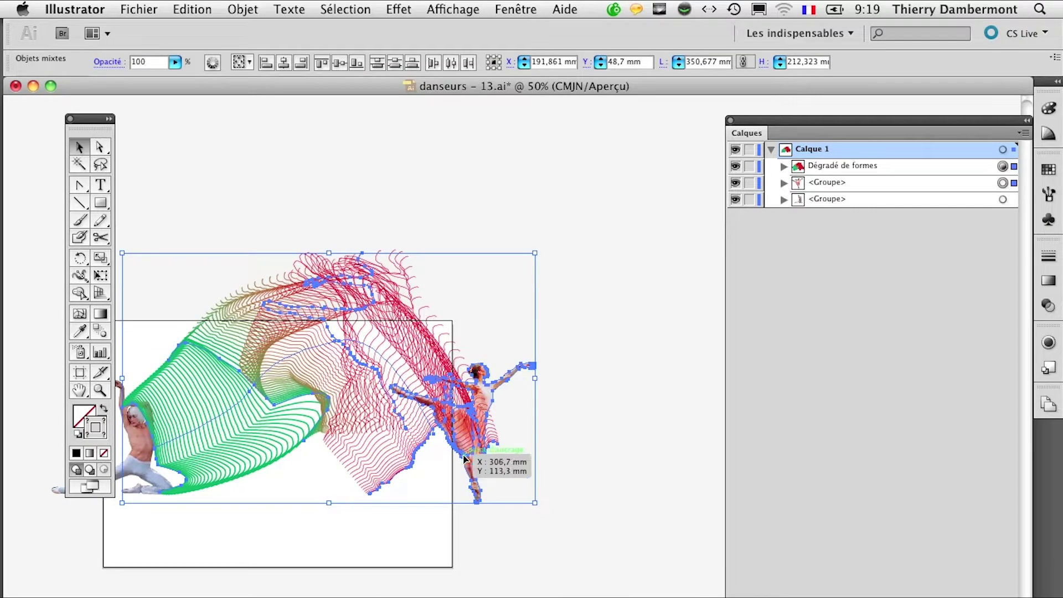
{"action": "left_click_drag", "start_coordinate": [590, 492], "coordinate": [472, 405]}
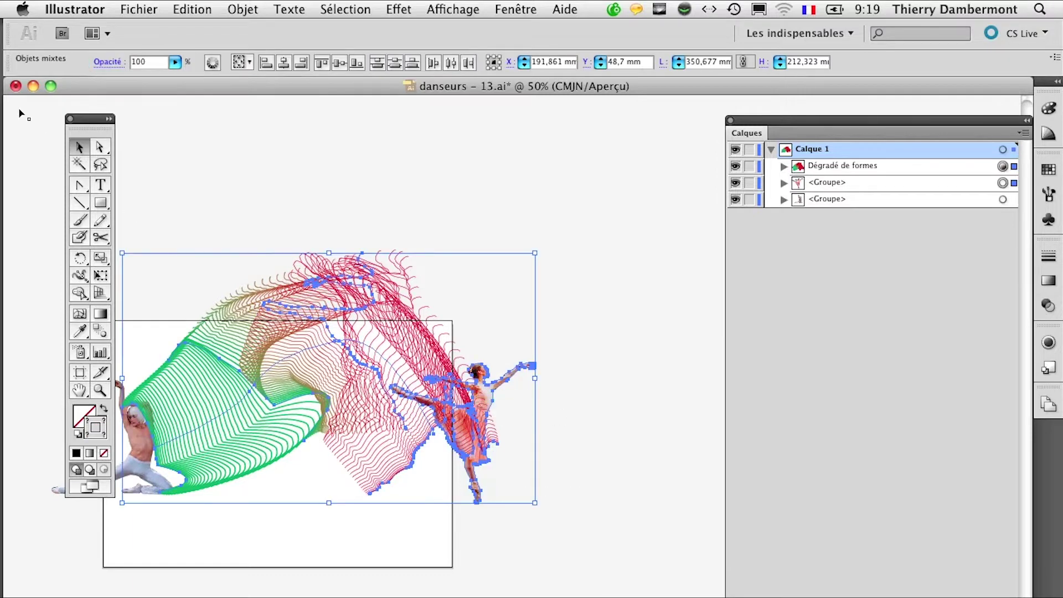
Test-drag the ballerina outline and undo it, then lock both dancer <Groupe> layers
{"action": "left_click", "coordinate": [99, 145]}
{"action": "left_click", "coordinate": [608, 284]}
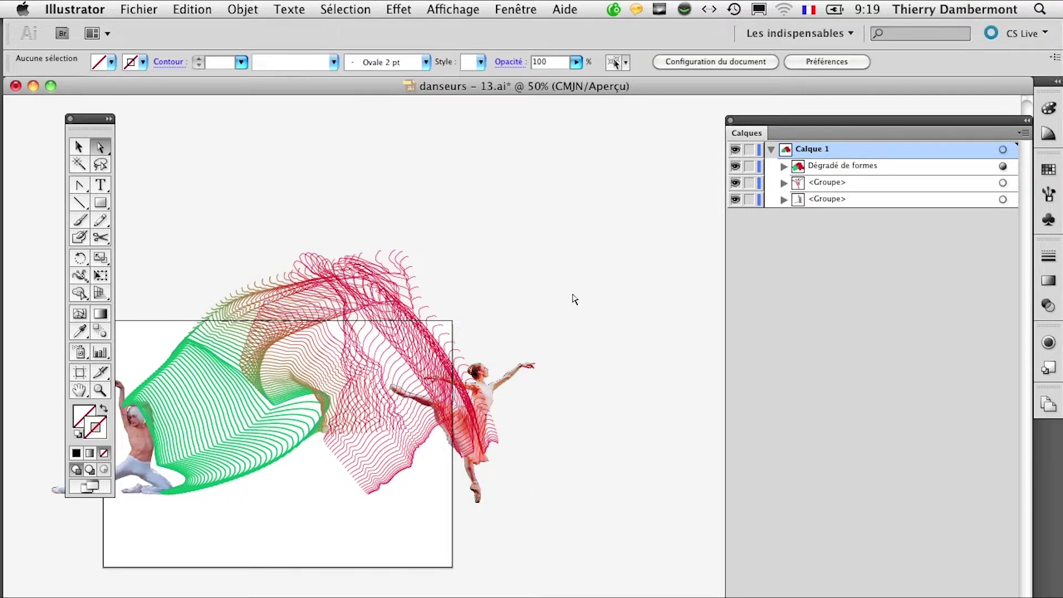
{"action": "left_click_drag", "start_coordinate": [573, 299], "coordinate": [409, 449]}
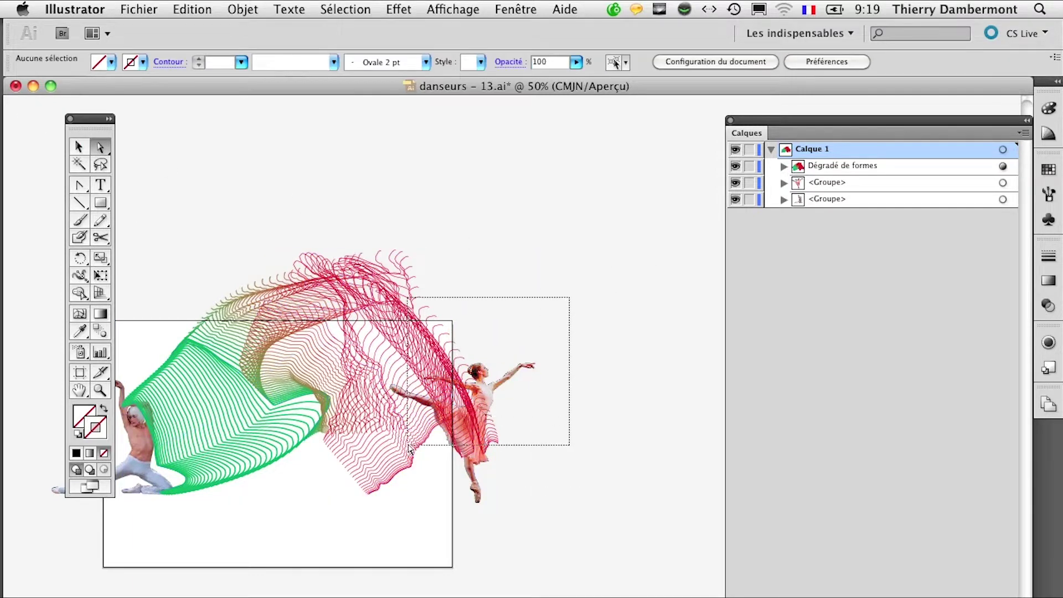
{"action": "left_click", "coordinate": [436, 407]}
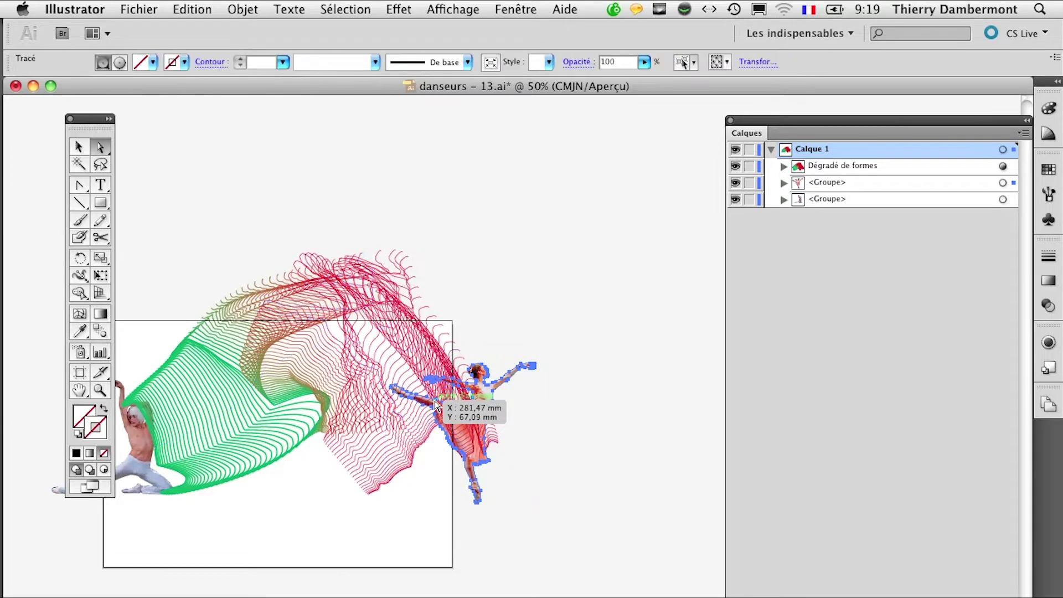
{"action": "left_click_drag", "start_coordinate": [436, 407], "coordinate": [472, 255]}
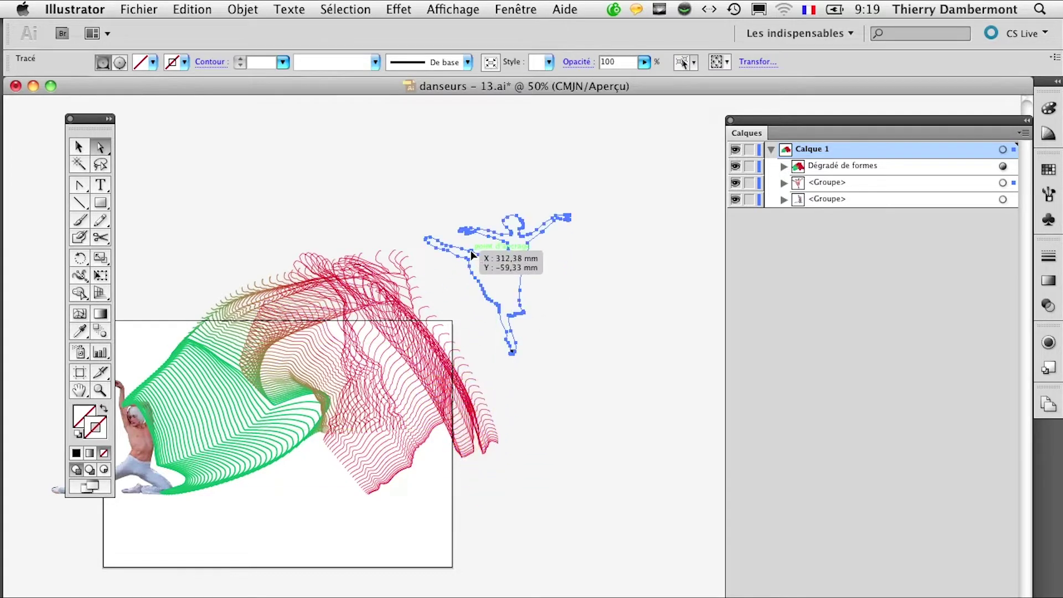
{"action": "key", "text": "ctrl+z"}
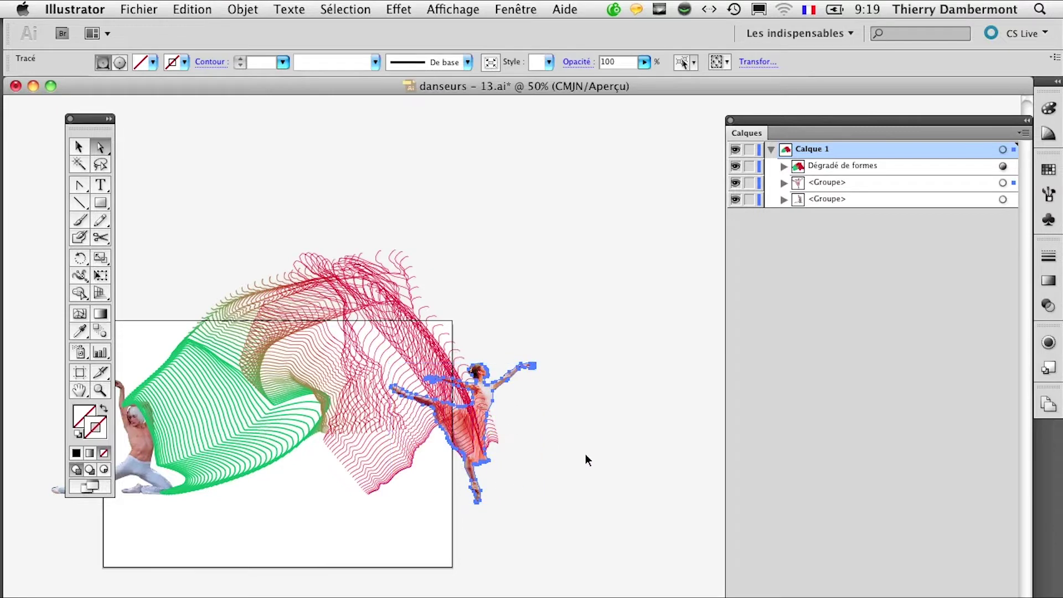
{"action": "left_click", "coordinate": [697, 406]}
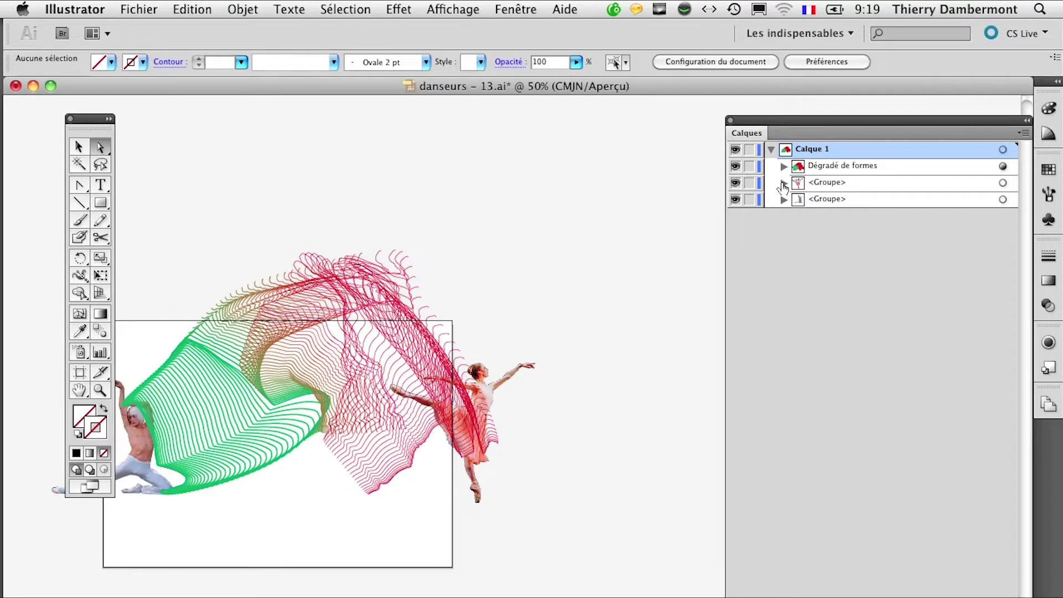
{"action": "left_click_drag", "start_coordinate": [749, 183], "coordinate": [749, 201]}
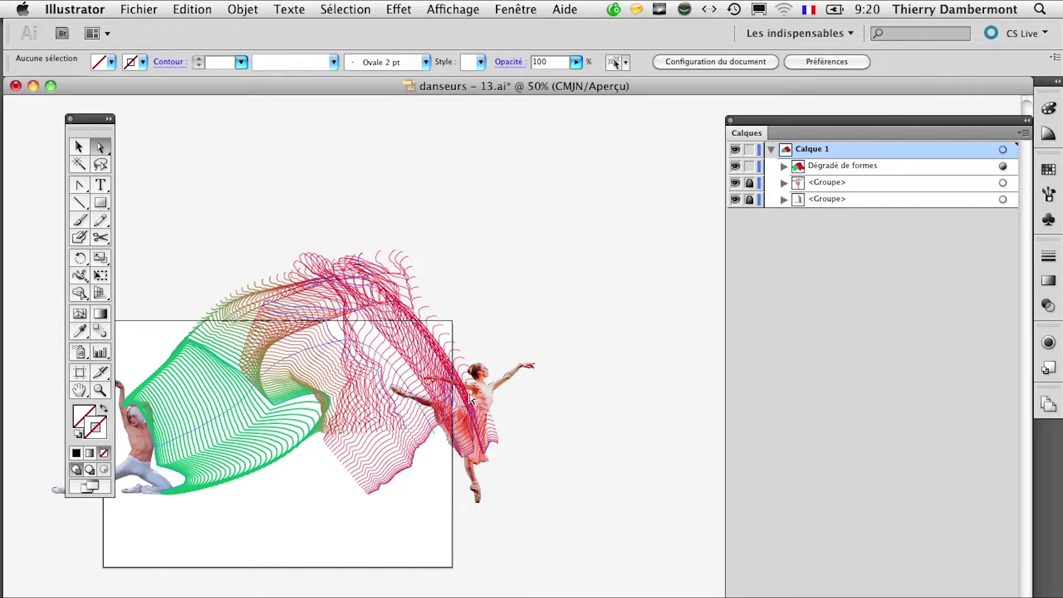
Select the ballerina outline at the blend's end and rotate it, shifting it left
{"action": "mouse_move", "coordinate": [570, 301]}
{"action": "left_mouse_down"}
{"action": "mouse_move", "coordinate": [443, 427]}
{"action": "mouse_move", "coordinate": [503, 298]}
{"action": "mouse_move", "coordinate": [524, 293]}
{"action": "left_mouse_up"}
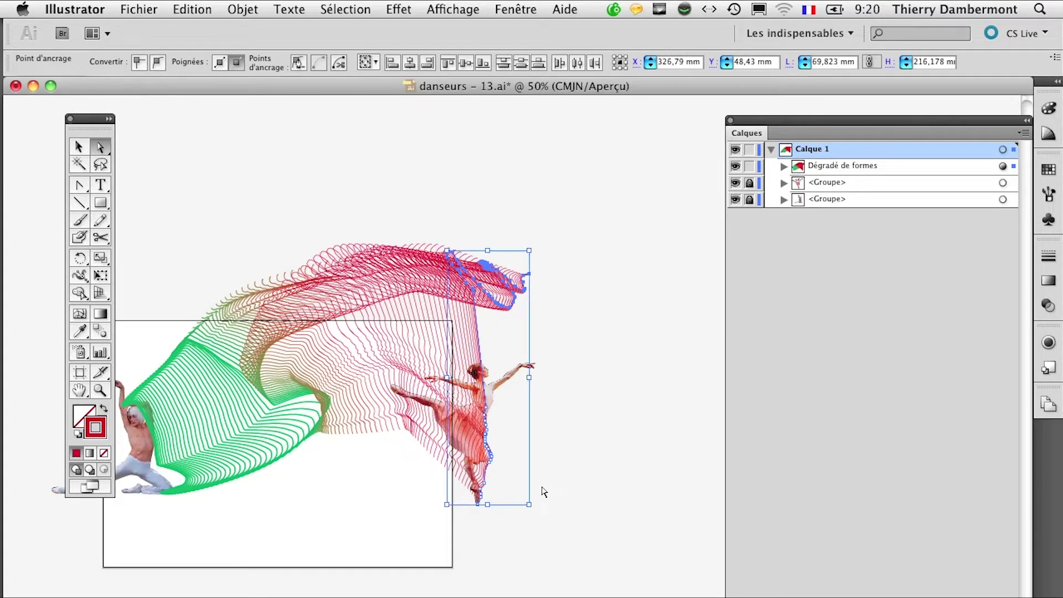
{"action": "mouse_move", "coordinate": [544, 492]}
{"action": "left_mouse_down"}
{"action": "mouse_move", "coordinate": [513, 503]}
{"action": "mouse_move", "coordinate": [437, 459]}
{"action": "left_mouse_up"}
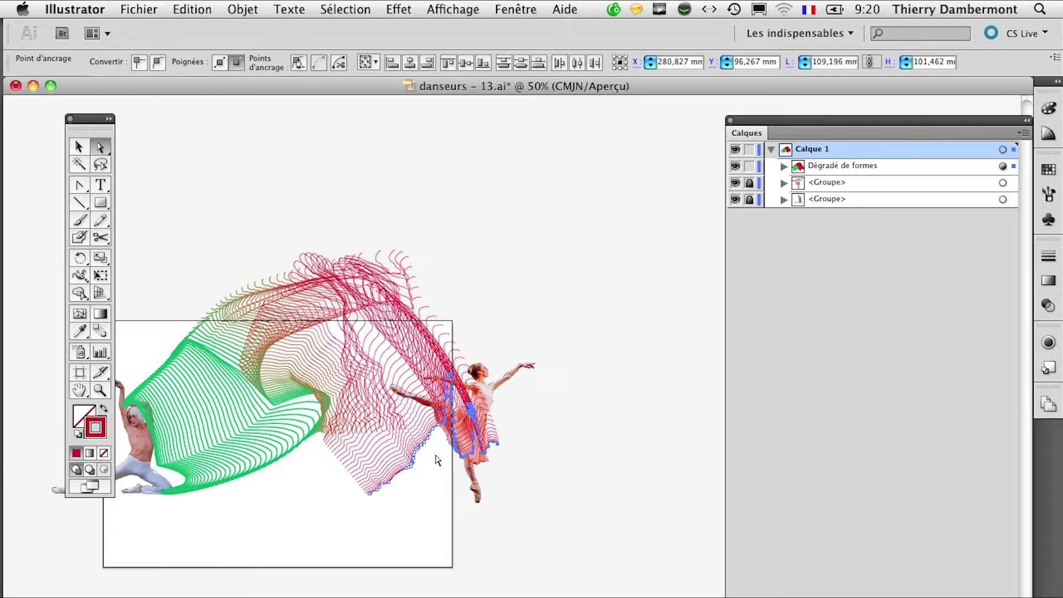
Close danseurs – 13.ai without saving, open danseurs – 06.ai and expand Calque 1
{"action": "left_click", "coordinate": [15, 86]}
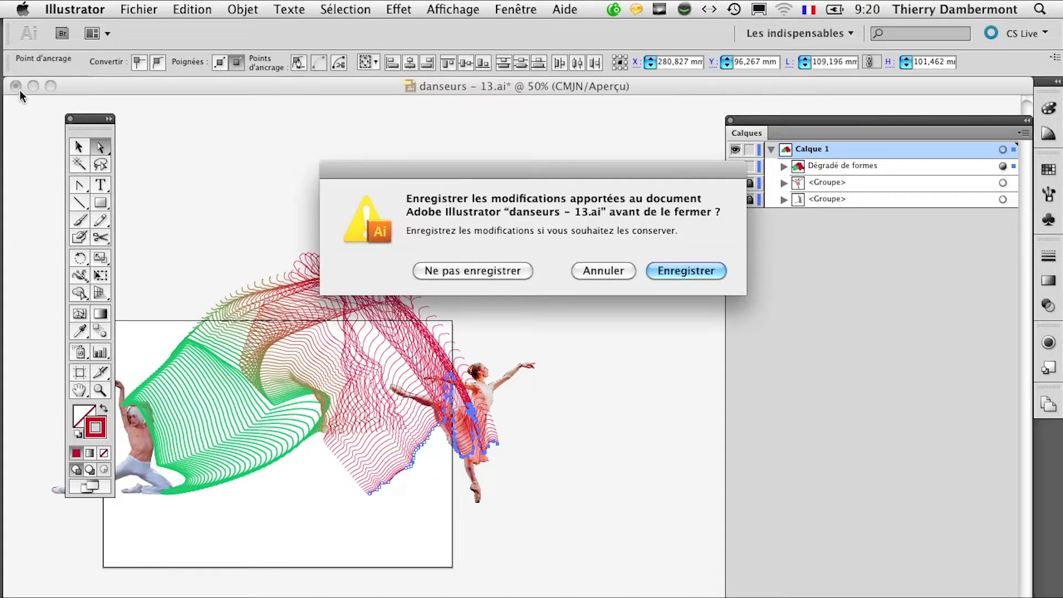
{"action": "left_click", "coordinate": [443, 272]}
{"action": "left_click", "coordinate": [420, 490]}
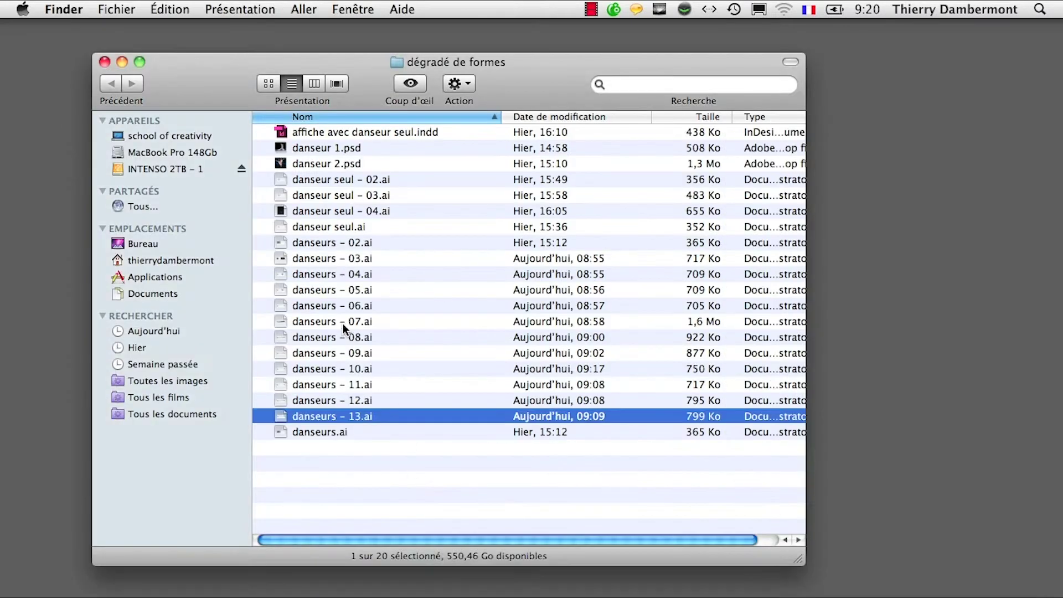
{"action": "left_click", "coordinate": [342, 305]}
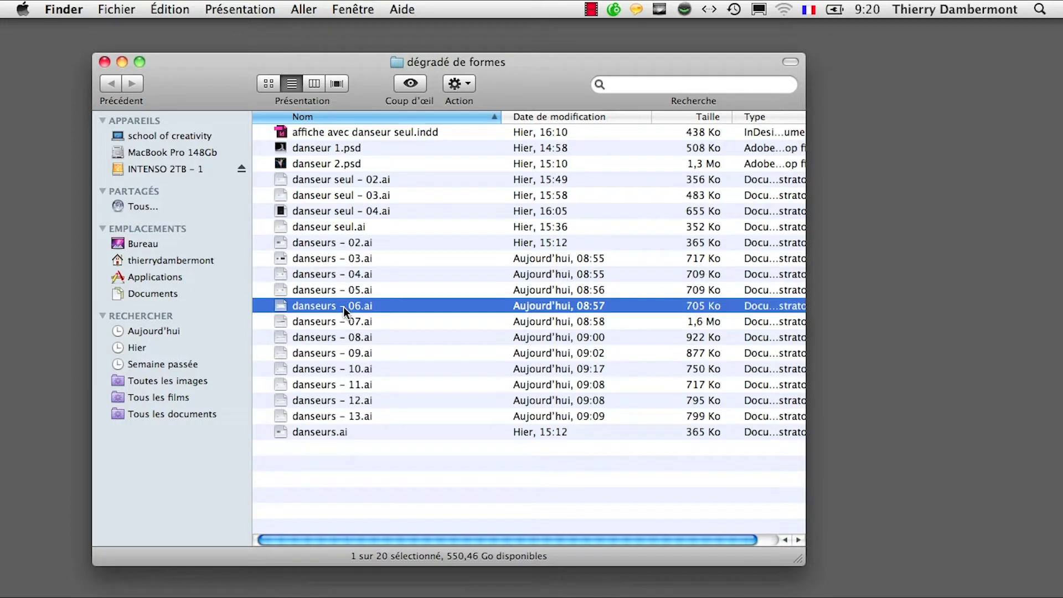
{"action": "double_click", "coordinate": [344, 306]}
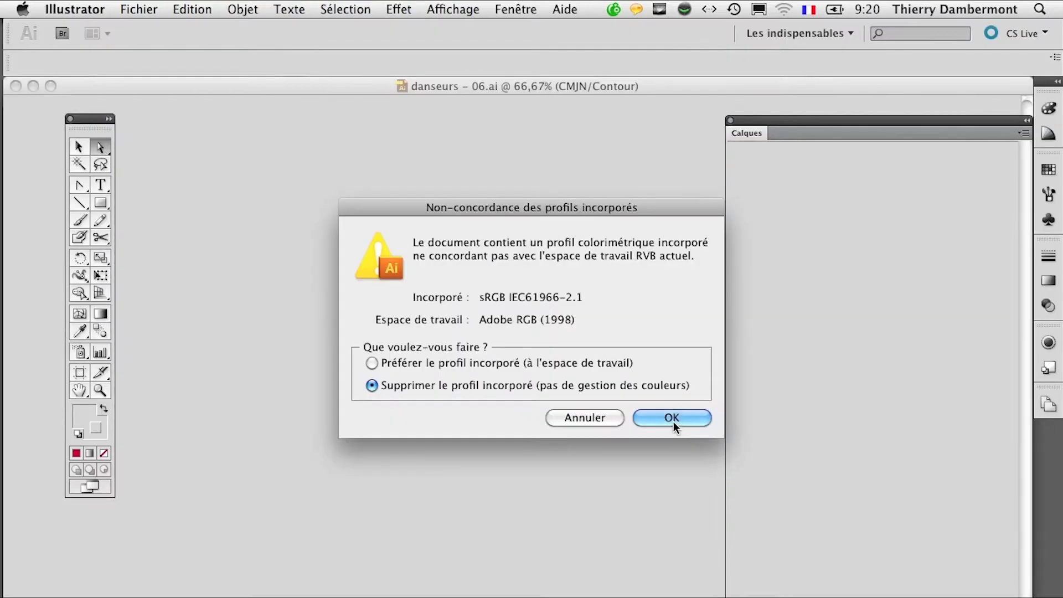
{"action": "left_click", "coordinate": [672, 419]}
{"action": "left_click_drag", "start_coordinate": [548, 420], "coordinate": [423, 480]}
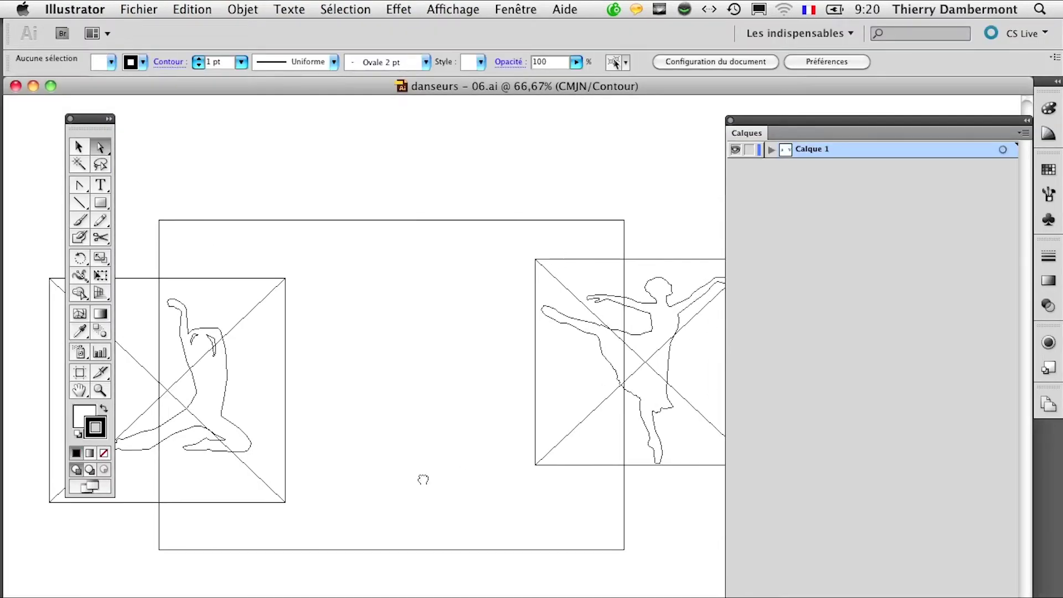
{"action": "left_click", "coordinate": [771, 150]}
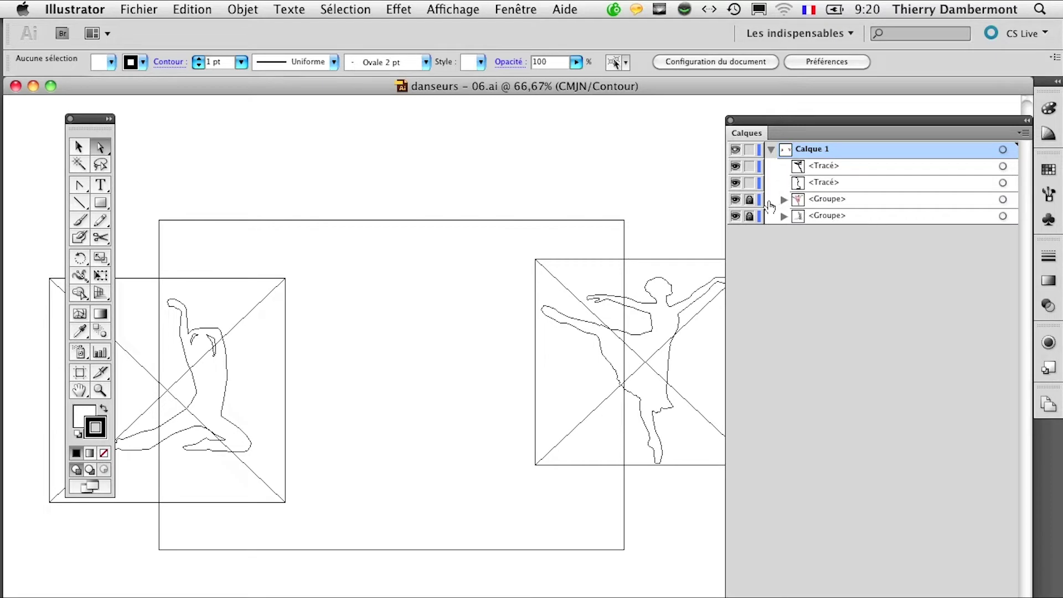
Open danseurs – 05.ai, expand Calque 1 to review it, and close it
{"action": "key", "text": "super+o"}
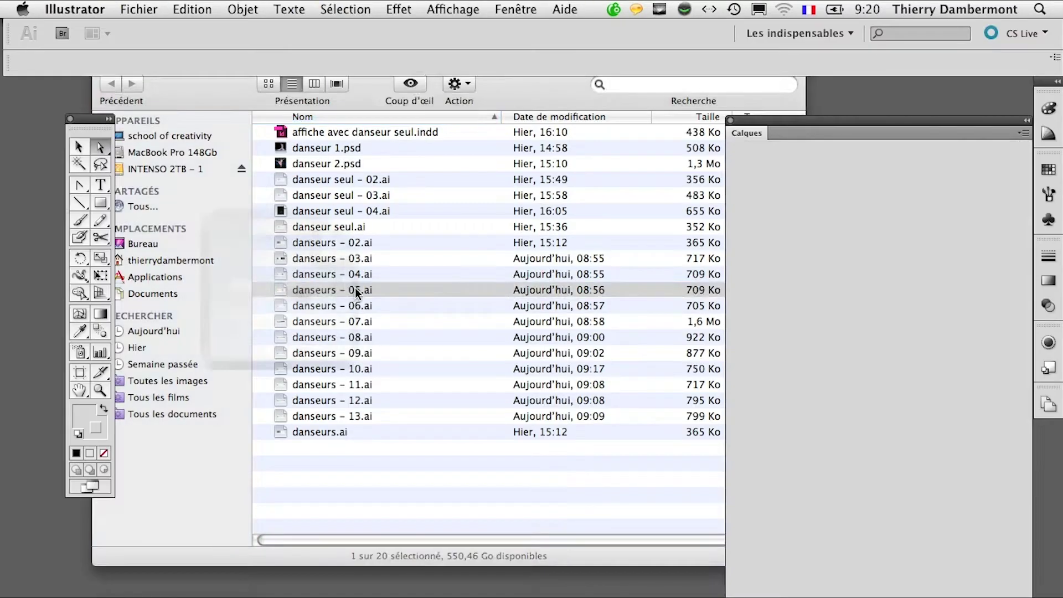
{"action": "double_click", "coordinate": [355, 289]}
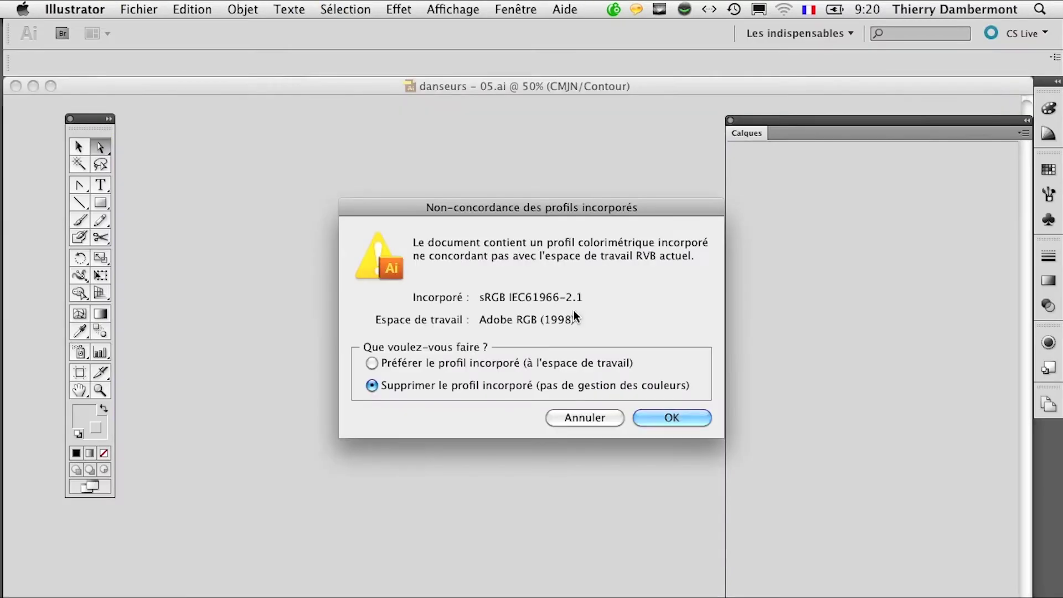
{"action": "left_click", "coordinate": [665, 420]}
{"action": "left_click", "coordinate": [771, 150]}
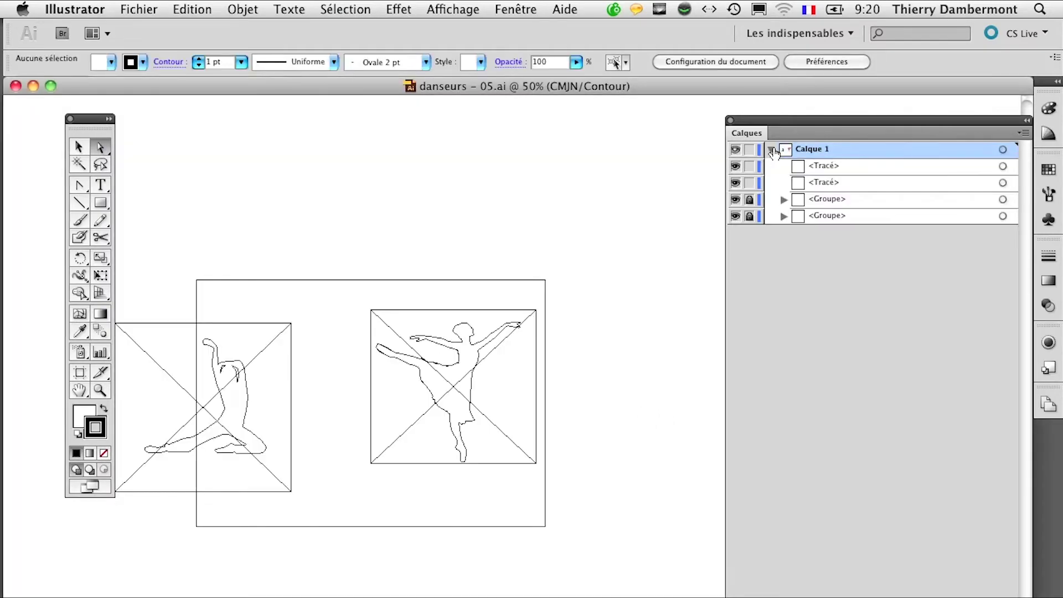
{"action": "key", "text": "super+w"}
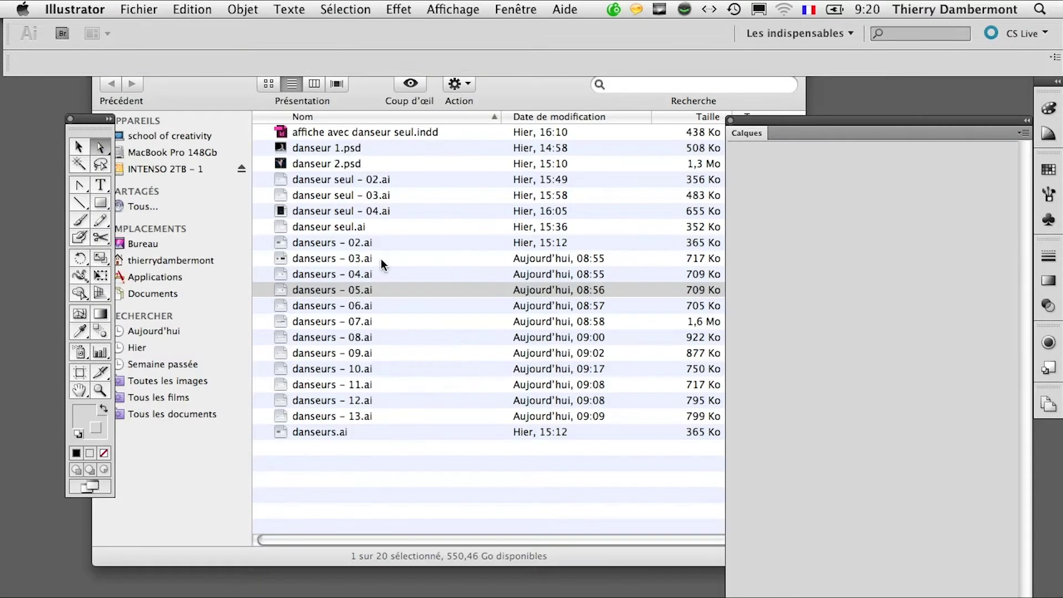
Open danseurs – 04.ai to expand both dancer groups, then open danseurs – 03.ai
{"action": "double_click", "coordinate": [360, 273]}
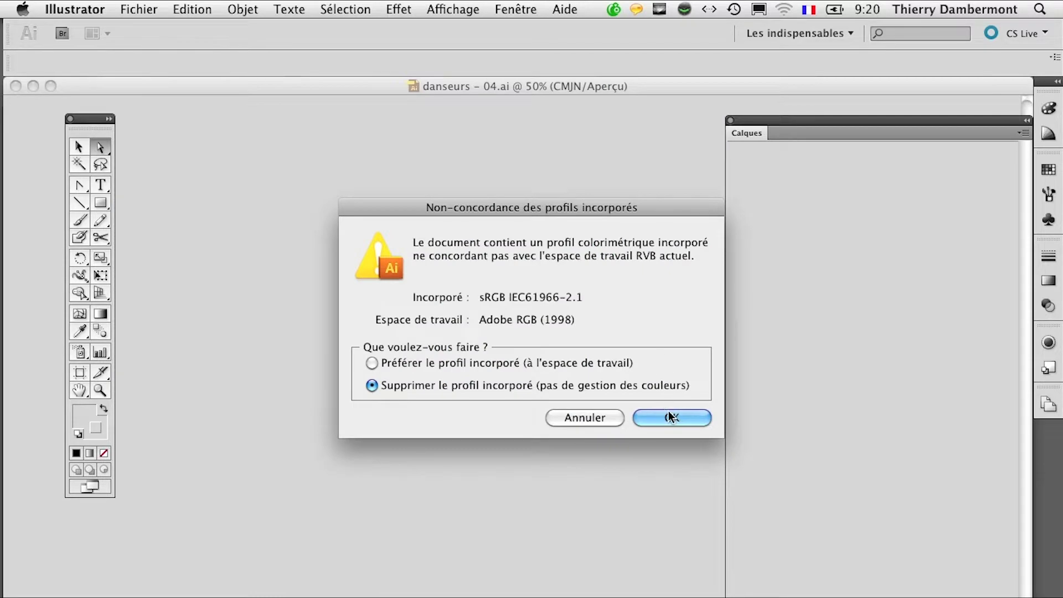
{"action": "left_click", "coordinate": [671, 417]}
{"action": "left_click", "coordinate": [771, 150]}
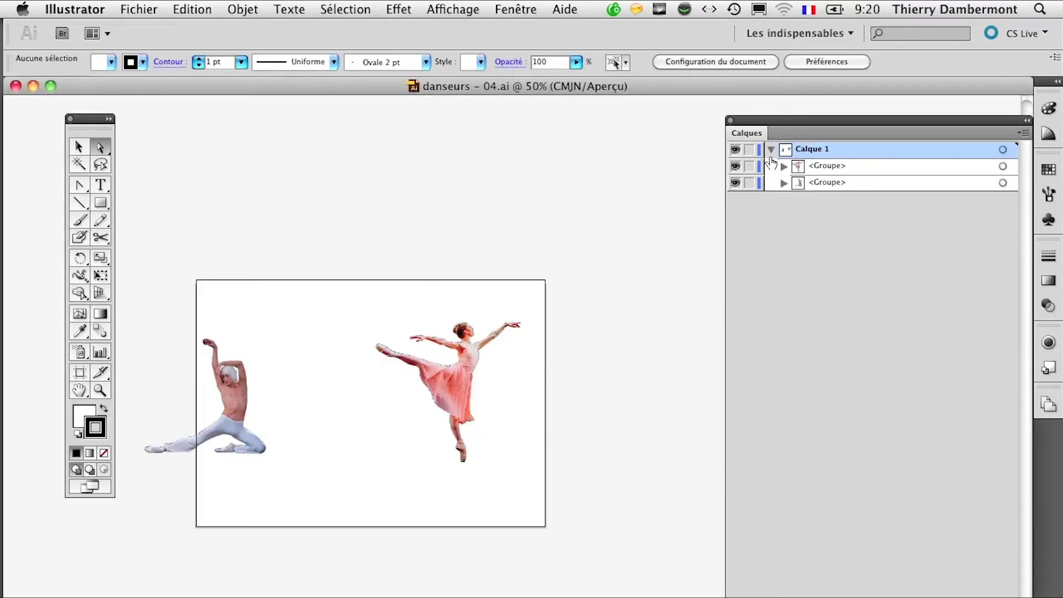
{"action": "left_click", "coordinate": [785, 166]}
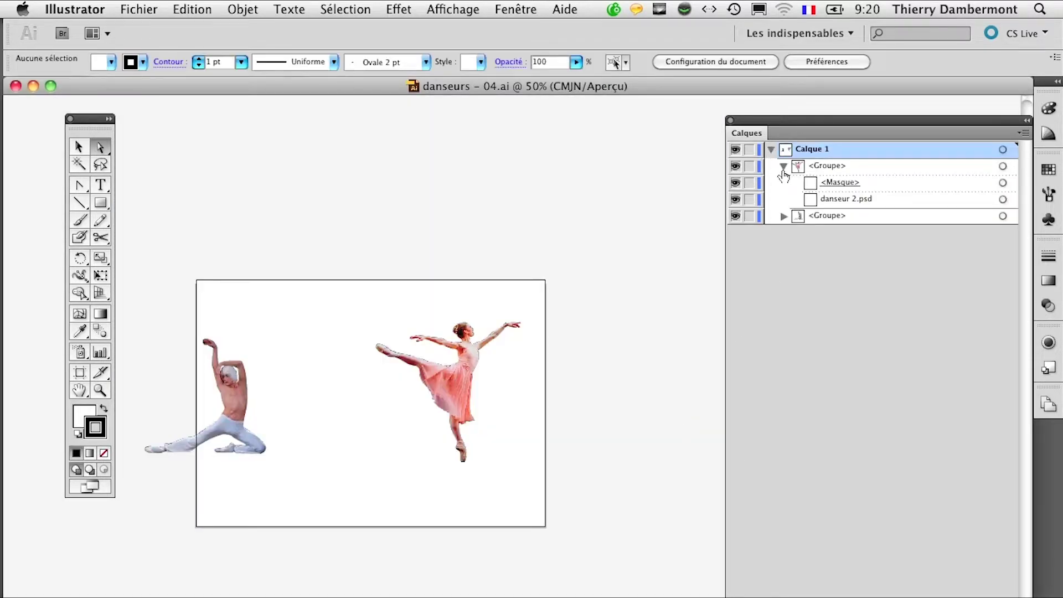
{"action": "left_click", "coordinate": [784, 216]}
{"action": "double_click", "coordinate": [328, 261]}
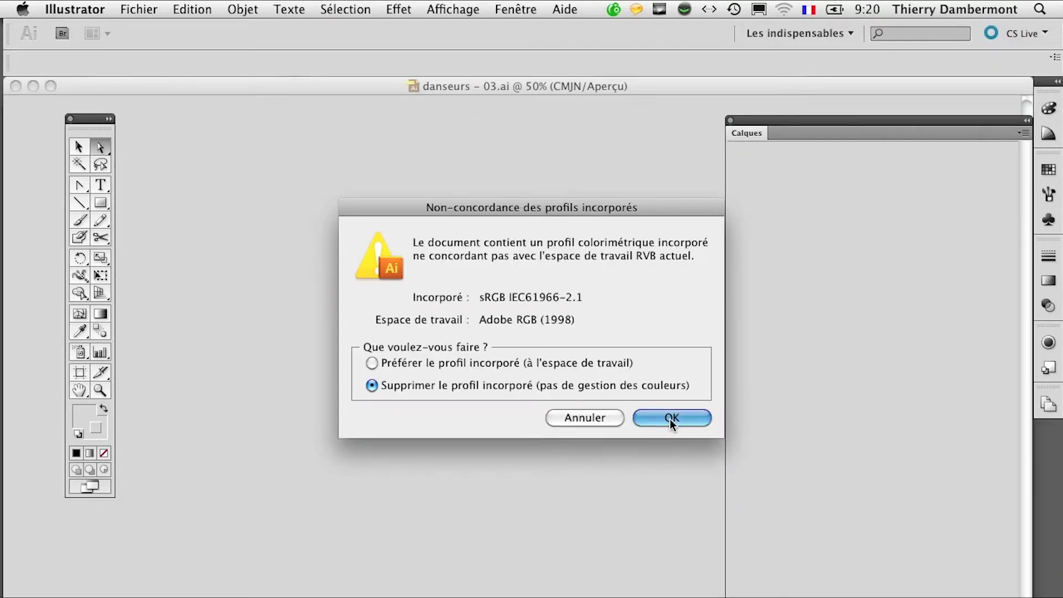
{"action": "left_click", "coordinate": [671, 417]}
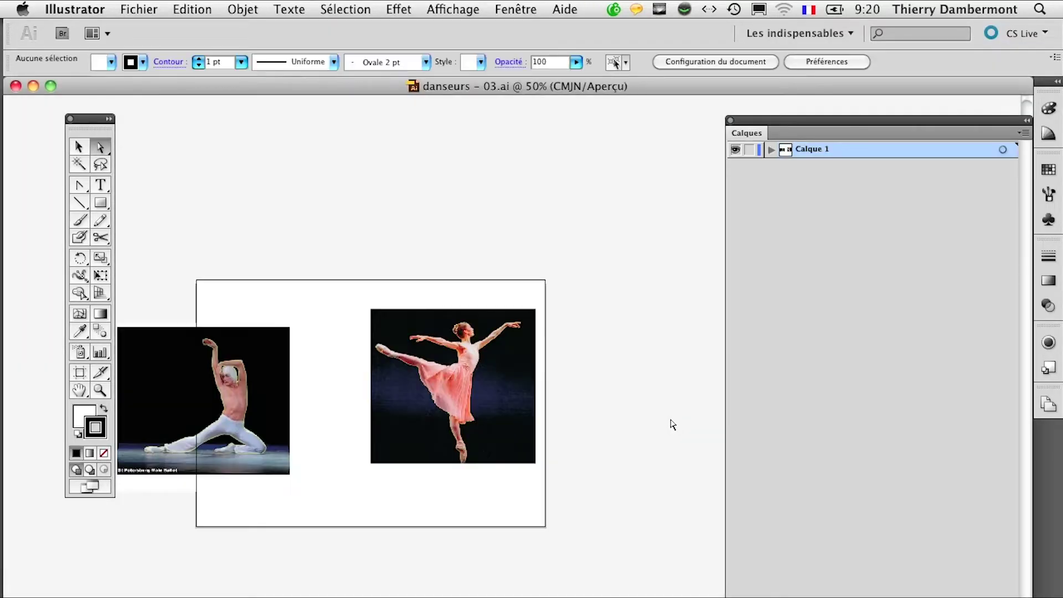
Save a copy with Enregistrer sous named 'danseurs - 03 - pour CS4.ai'
{"action": "left_click", "coordinate": [770, 149]}
{"action": "left_click_drag", "start_coordinate": [550, 332], "coordinate": [616, 280]}
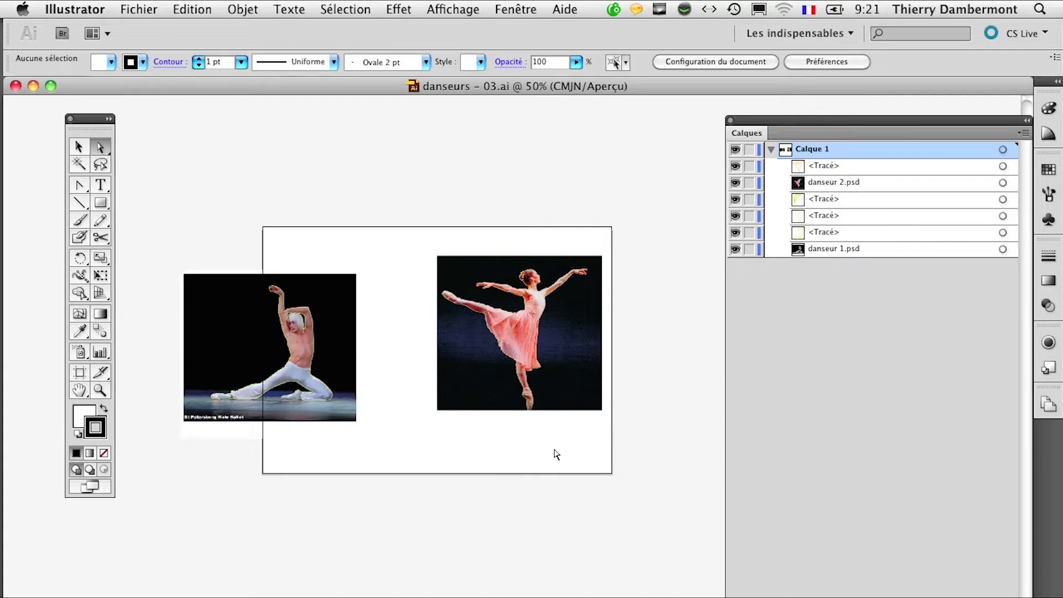
{"action": "left_click", "coordinate": [149, 7]}
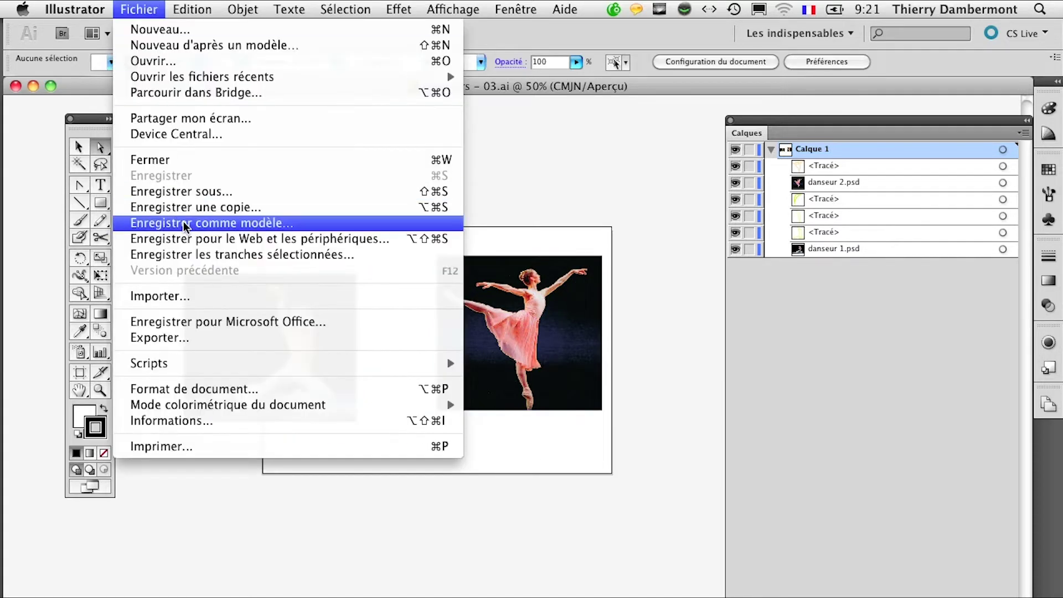
{"action": "left_click", "coordinate": [184, 194]}
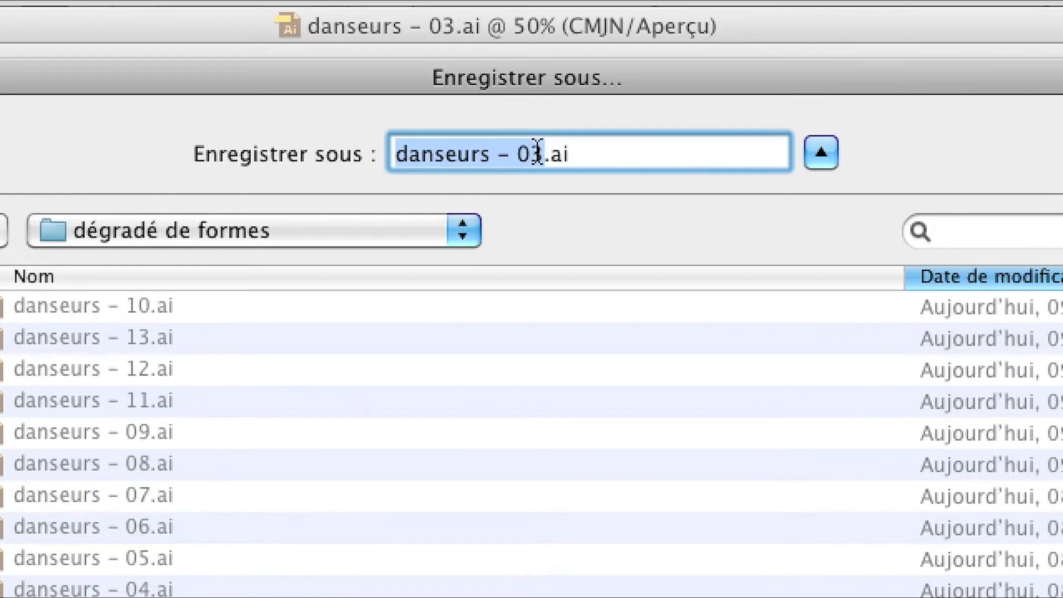
{"action": "left_click", "coordinate": [545, 154]}
{"action": "type", "text": "- "}
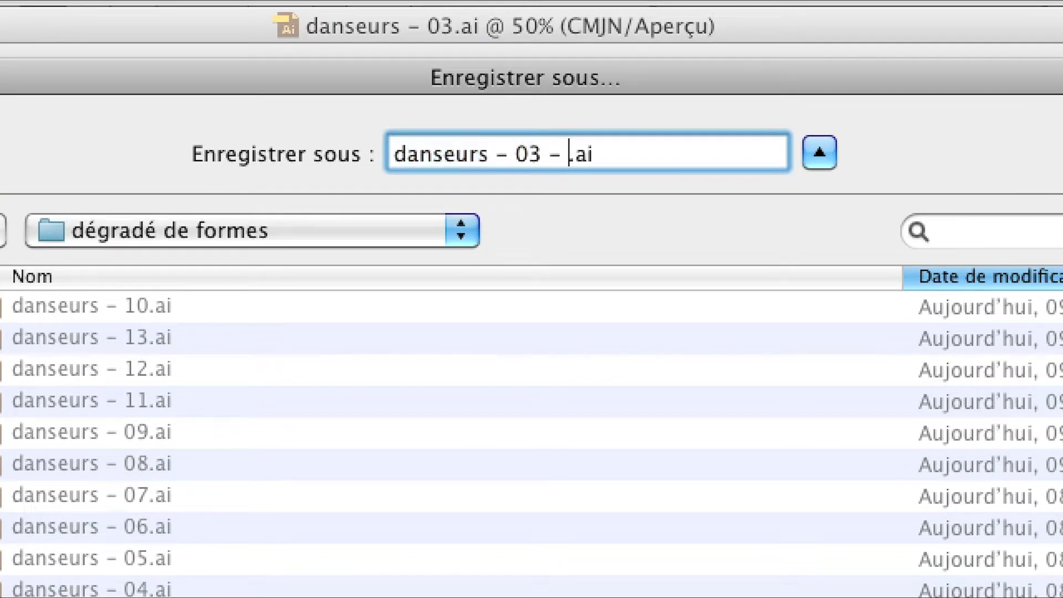
{"action": "type", "text": "pour CS4"}
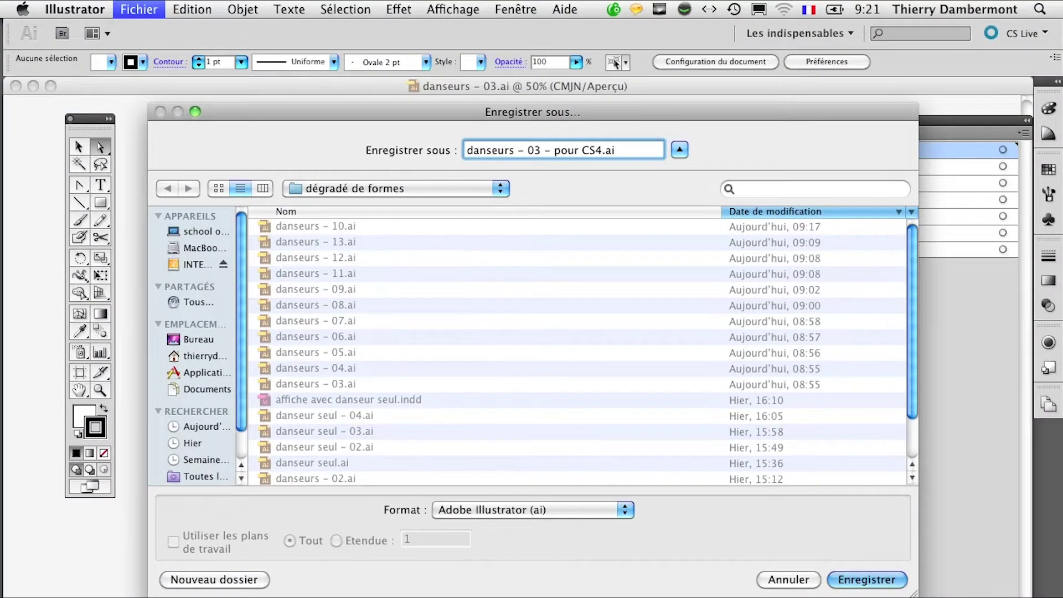
{"action": "left_click", "coordinate": [884, 584]}
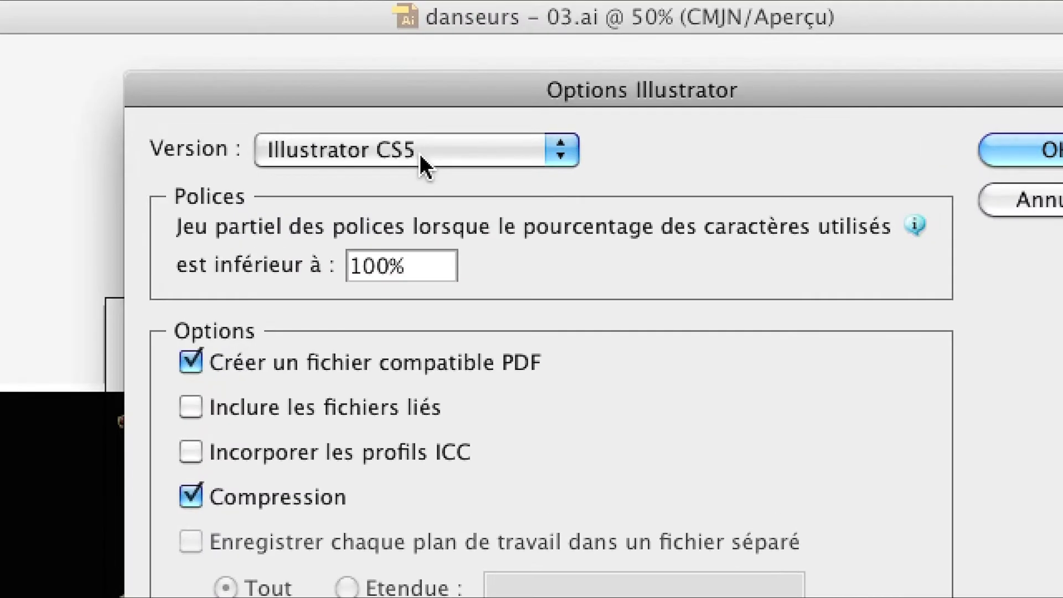
Set the save version to Illustrator CS4 and accept the legacy-format warning
{"action": "left_click", "coordinate": [419, 154]}
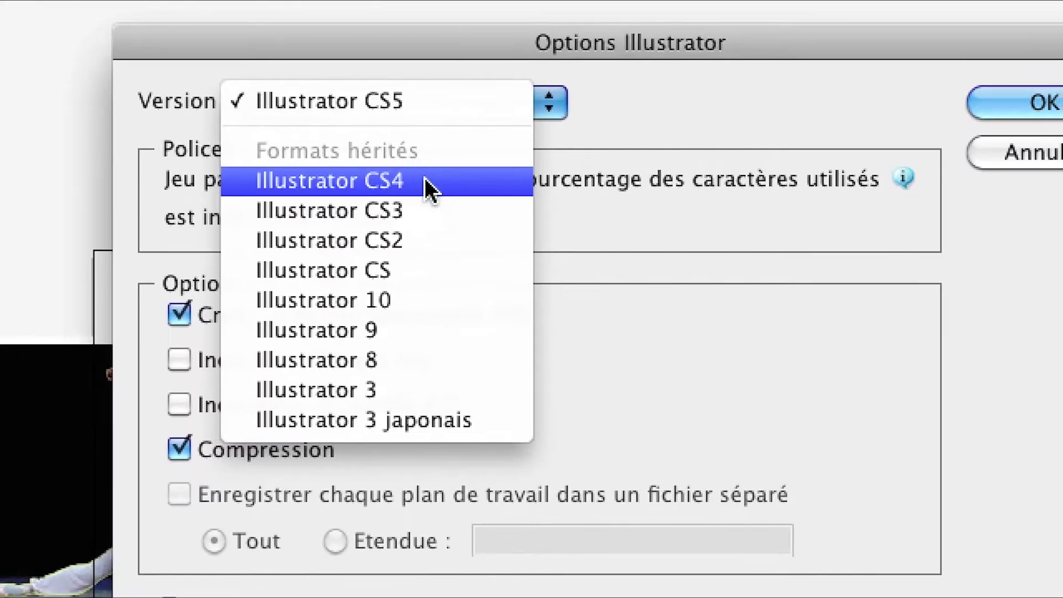
{"action": "left_click", "coordinate": [424, 180]}
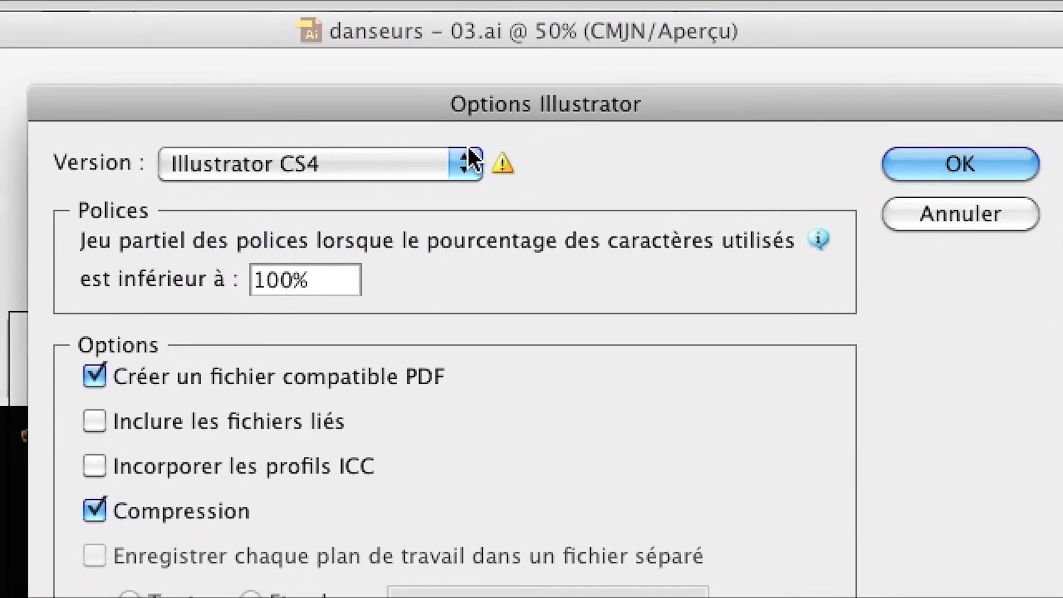
{"action": "left_click", "coordinate": [532, 149]}
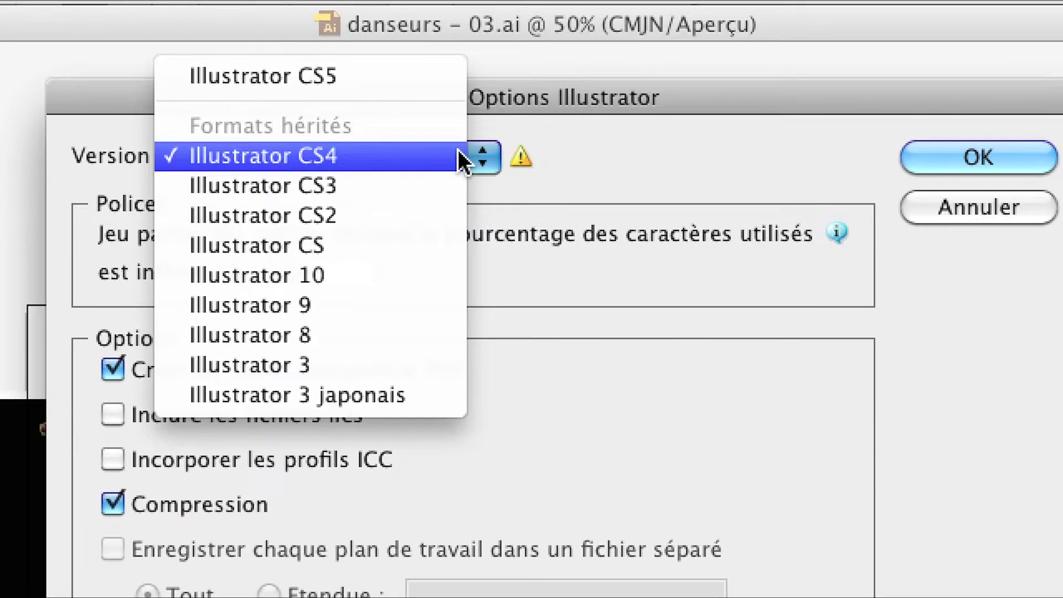
{"action": "left_click", "coordinate": [459, 157]}
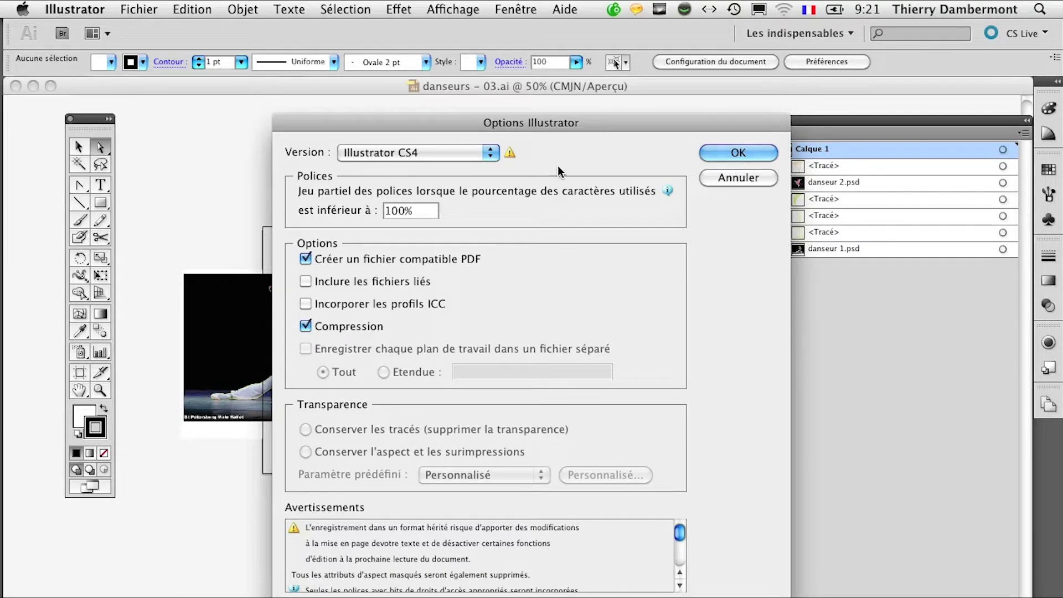
{"action": "mouse_move", "coordinate": [551, 129]}
{"action": "left_mouse_down"}
{"action": "mouse_move", "coordinate": [439, 552]}
{"action": "mouse_move", "coordinate": [445, 497]}
{"action": "mouse_move", "coordinate": [468, 485]}
{"action": "mouse_move", "coordinate": [457, 124]}
{"action": "left_mouse_up"}
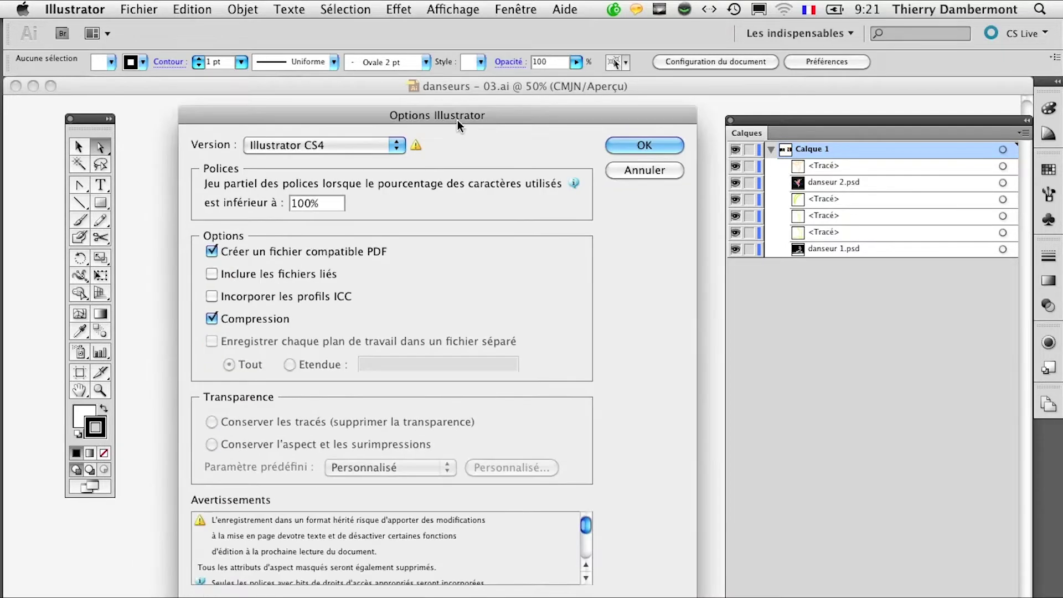
{"action": "left_click", "coordinate": [627, 141]}
{"action": "left_click", "coordinate": [681, 318]}
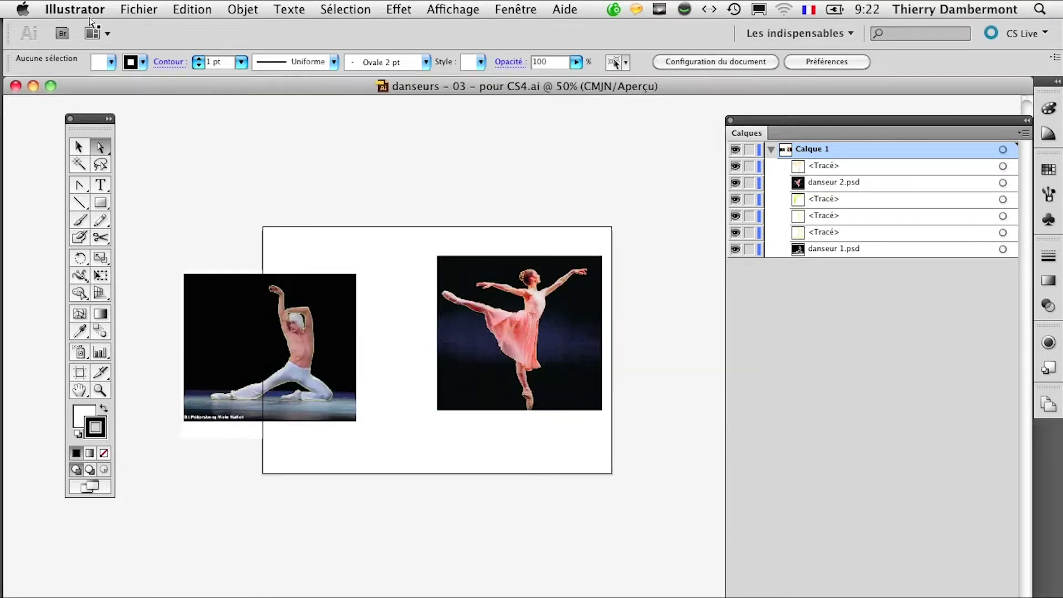
Close the Illustrator document and compress the CS4 copy into a zip archive in Finder
{"action": "left_click", "coordinate": [15, 86]}
{"action": "left_click", "coordinate": [396, 477]}
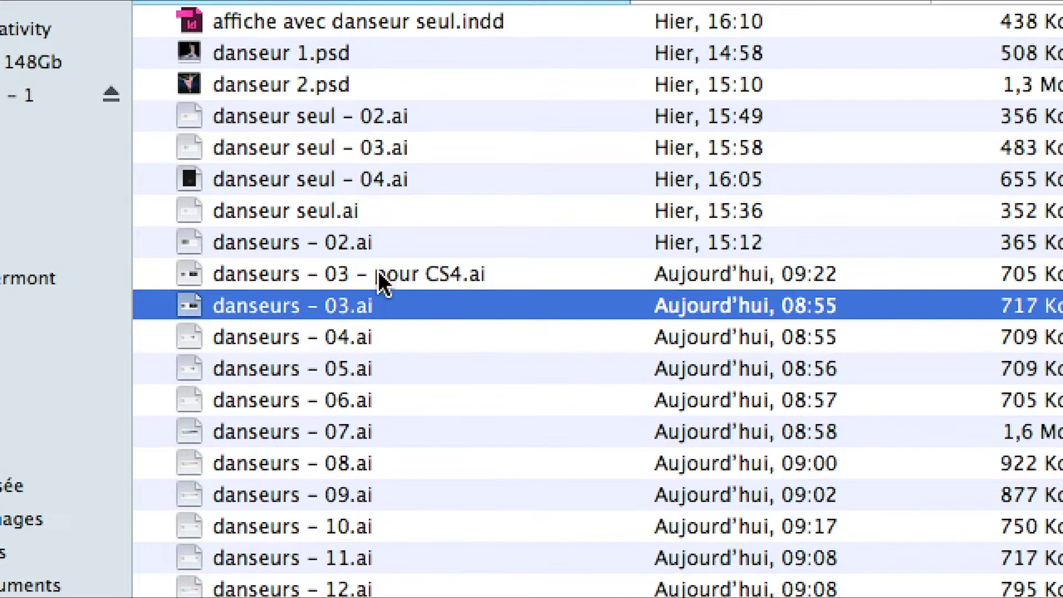
{"action": "right_click", "coordinate": [377, 271]}
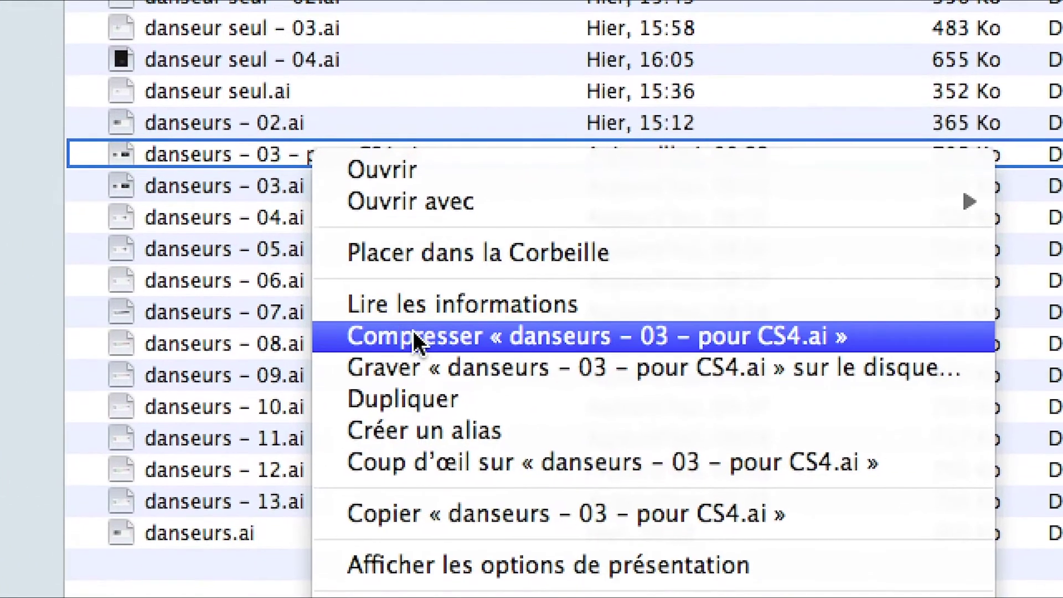
{"action": "left_click", "coordinate": [413, 330]}
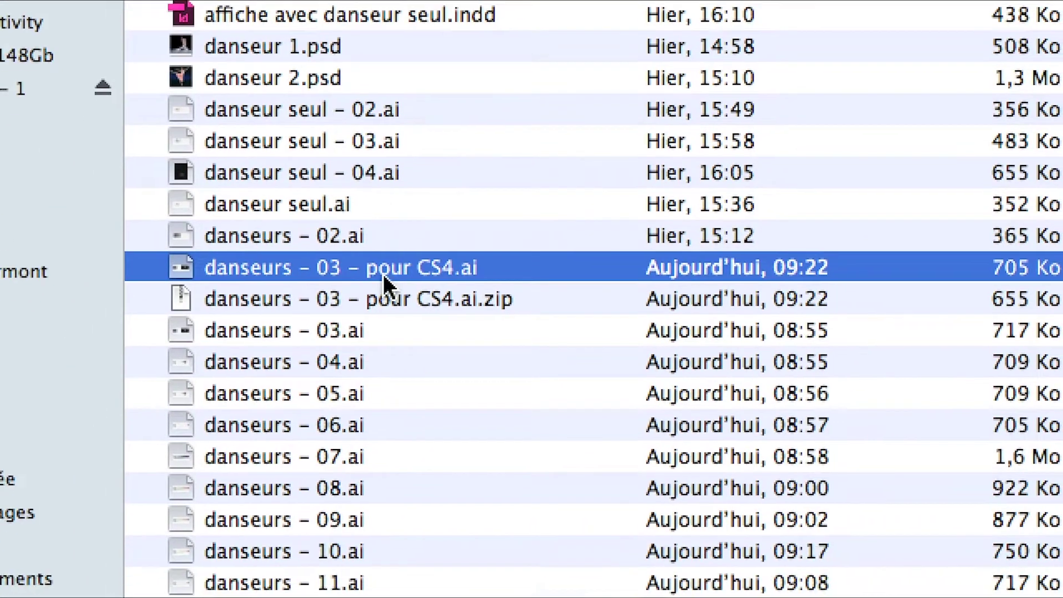
{"action": "left_click", "coordinate": [388, 350]}
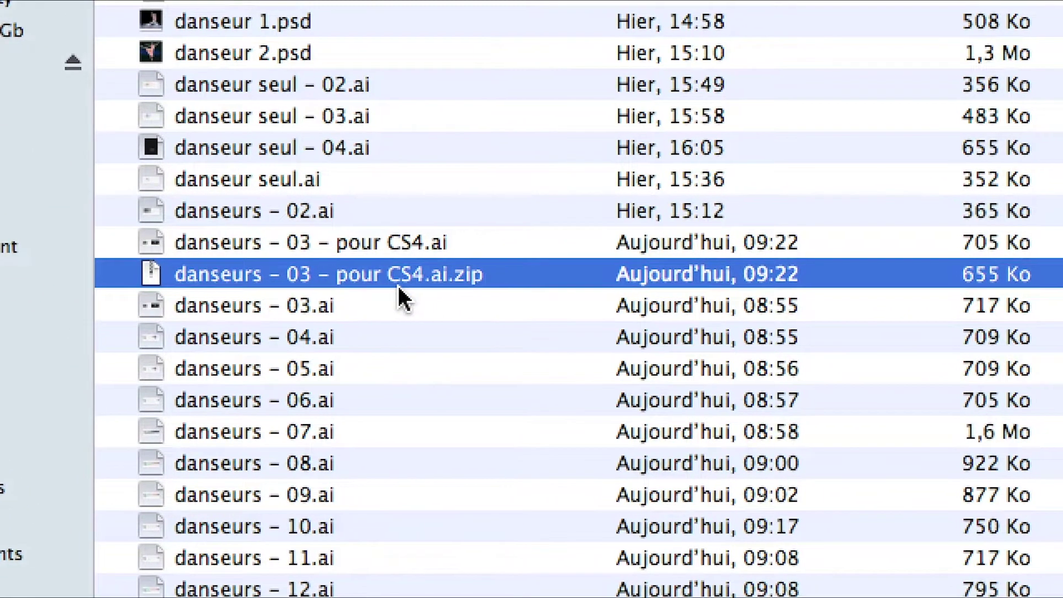
Rename the zip archive to danseurs-03-pour-CS4.ai.zip
{"action": "left_click", "coordinate": [399, 286]}
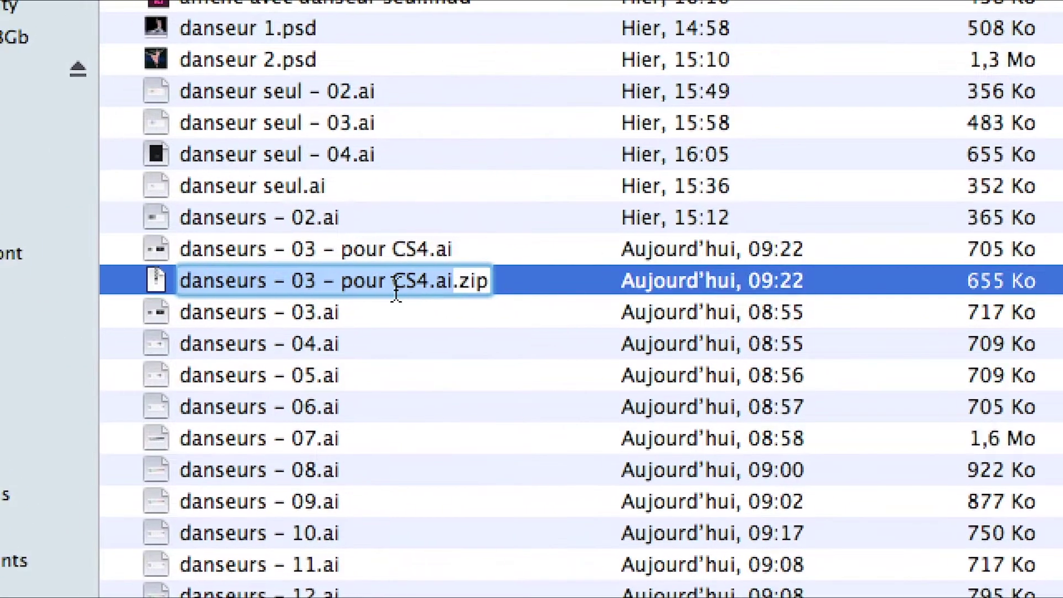
{"action": "left_click", "coordinate": [396, 289]}
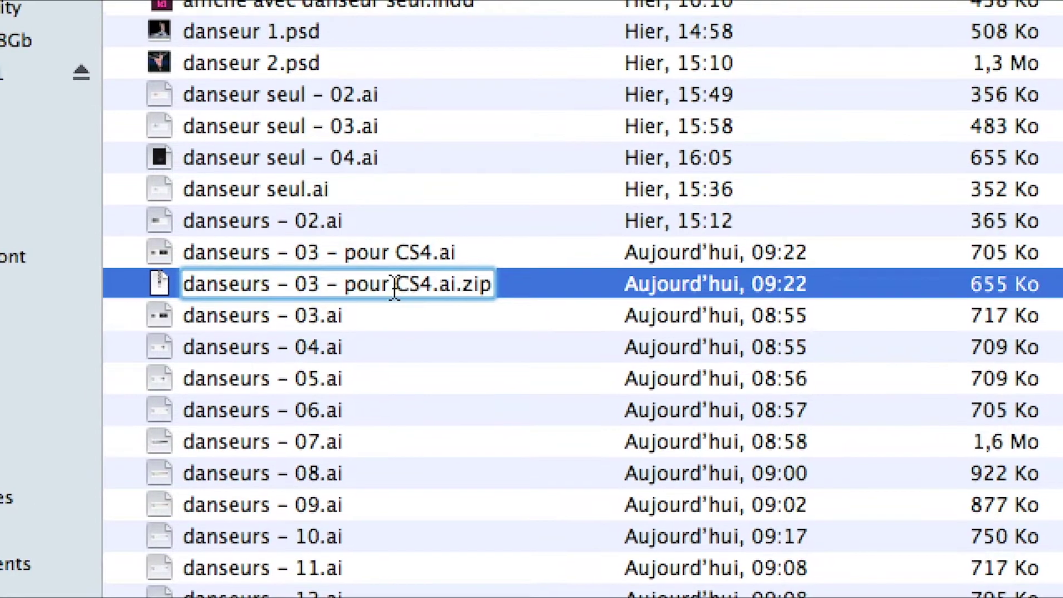
{"action": "key", "text": "BackSpace"}
{"action": "type", "text": "-"}
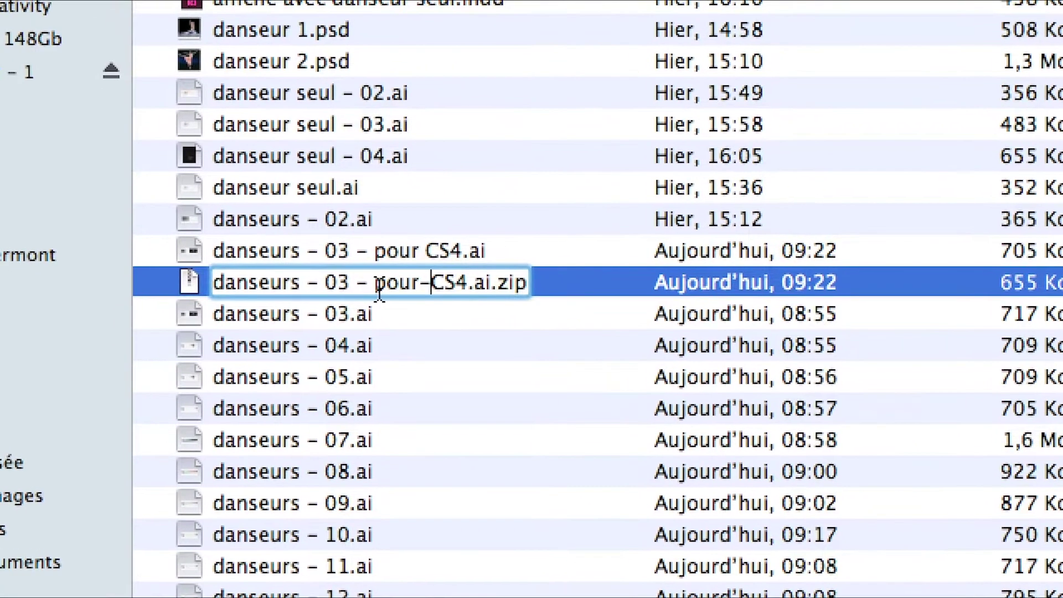
{"action": "key", "text": "Left"}
{"action": "key", "text": "BackSpace"}
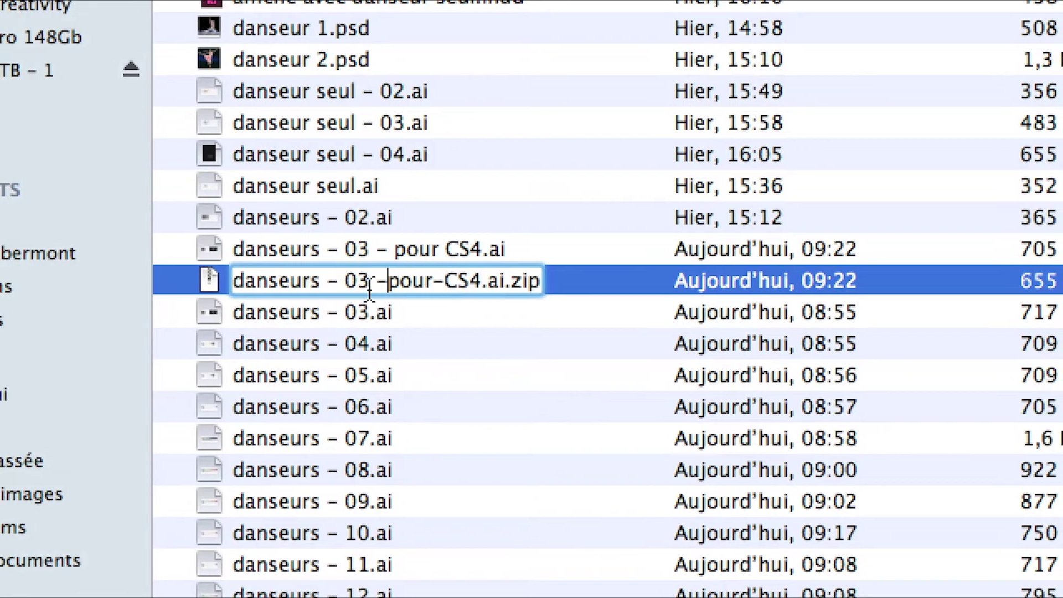
{"action": "key", "text": "Left"}
{"action": "key", "text": "Left"}
{"action": "key", "text": "BackSpace"}
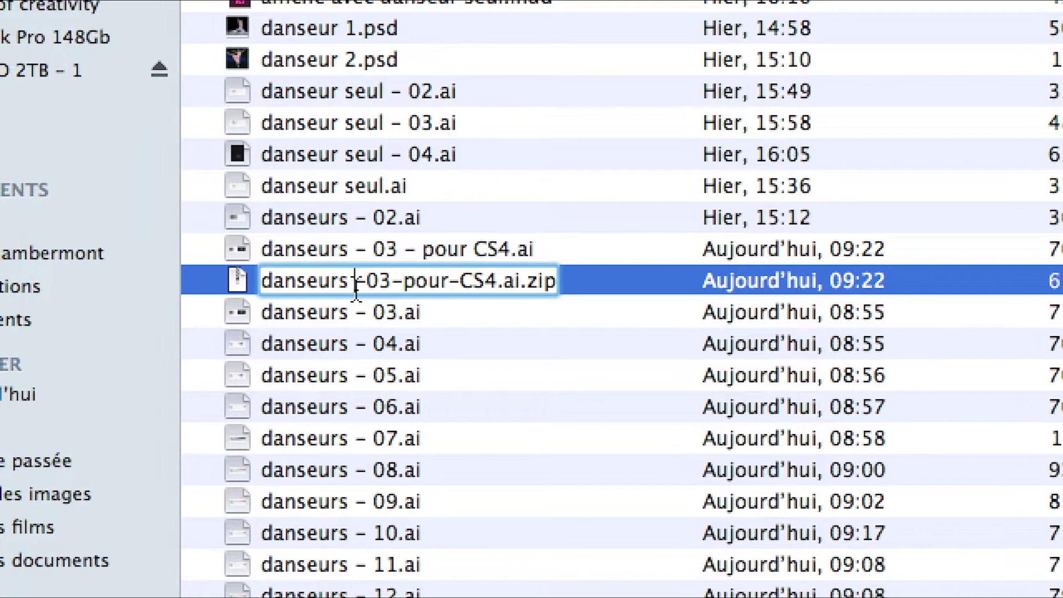
{"action": "key", "text": "Left"}
{"action": "key", "text": "BackSpace"}
{"action": "key", "text": "Return"}
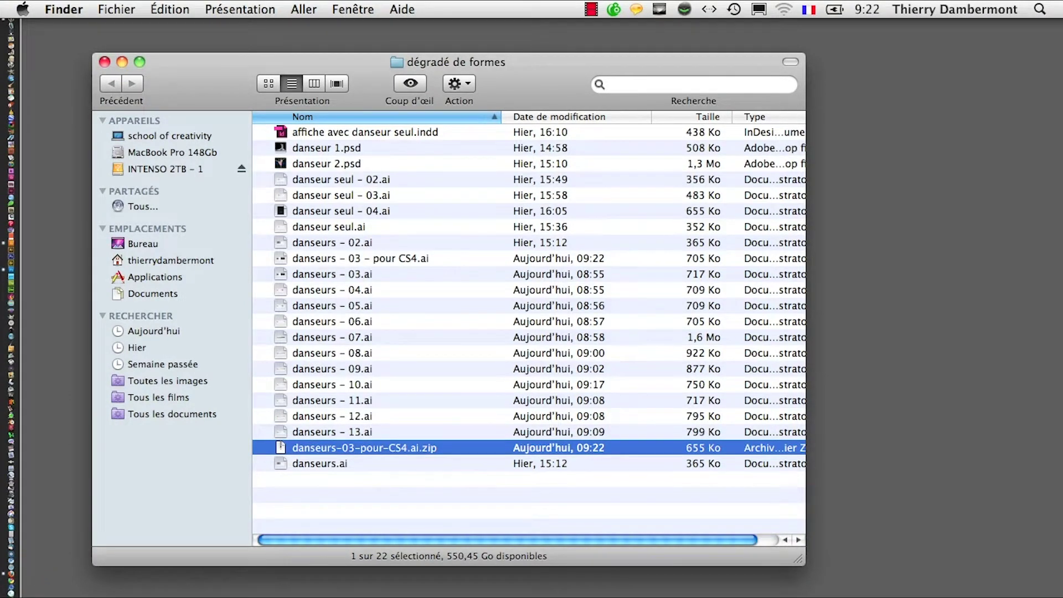
{"action": "left_click", "coordinate": [10, 277]}
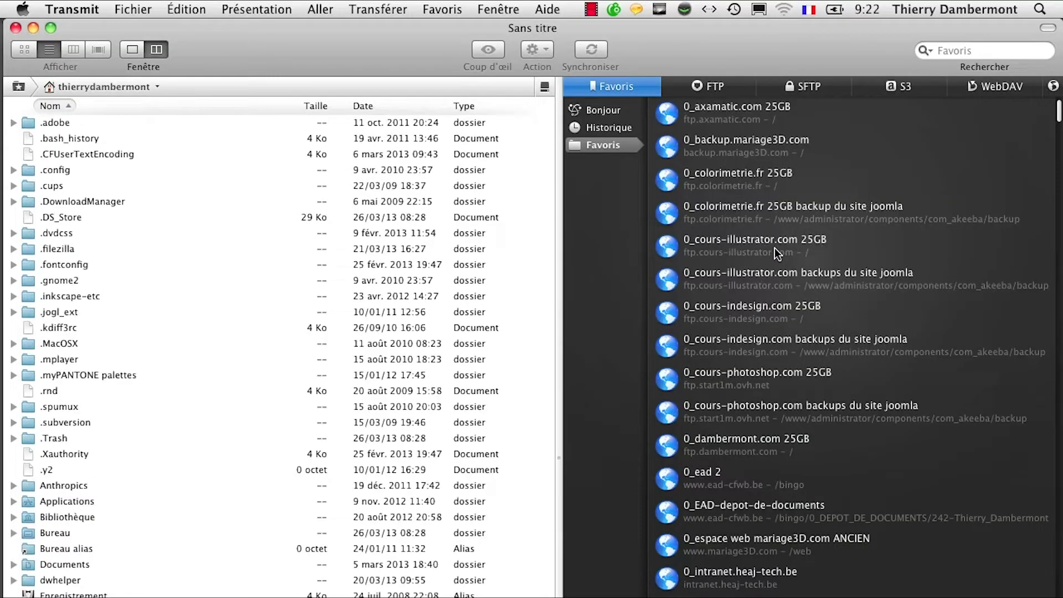
Connect to the cours-illustrator.com server and open its www/DOWNLOAD folder
{"action": "left_click", "coordinate": [776, 247]}
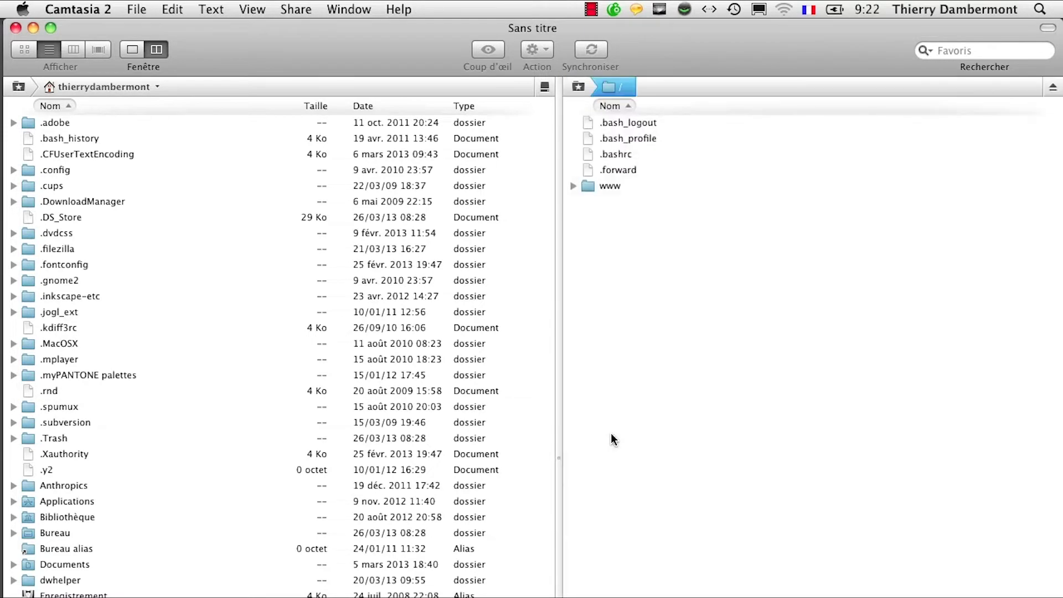
{"action": "double_click", "coordinate": [627, 186]}
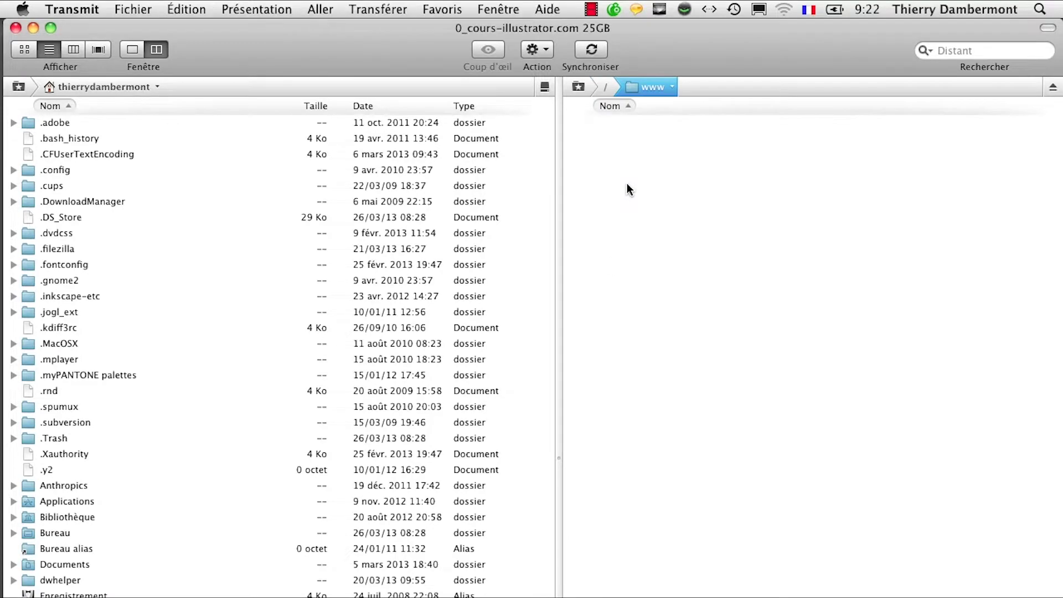
{"action": "double_click", "coordinate": [627, 280]}
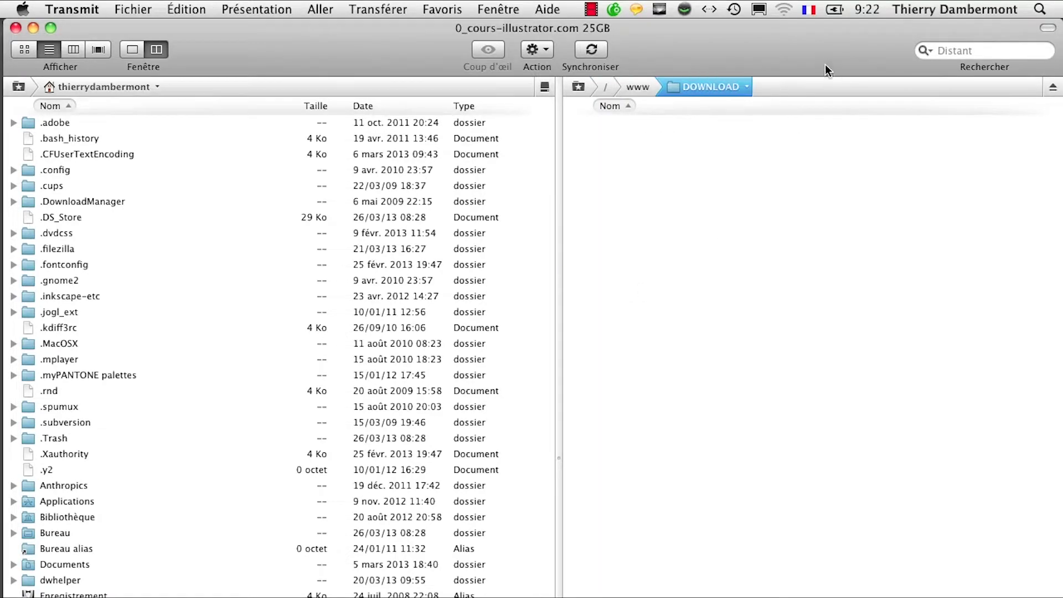
Drag danseurs-03-pour-CS4.ai.zip from Finder into the DOWNLOAD folder to upload it
{"action": "left_click_drag", "start_coordinate": [825, 64], "coordinate": [314, 105]}
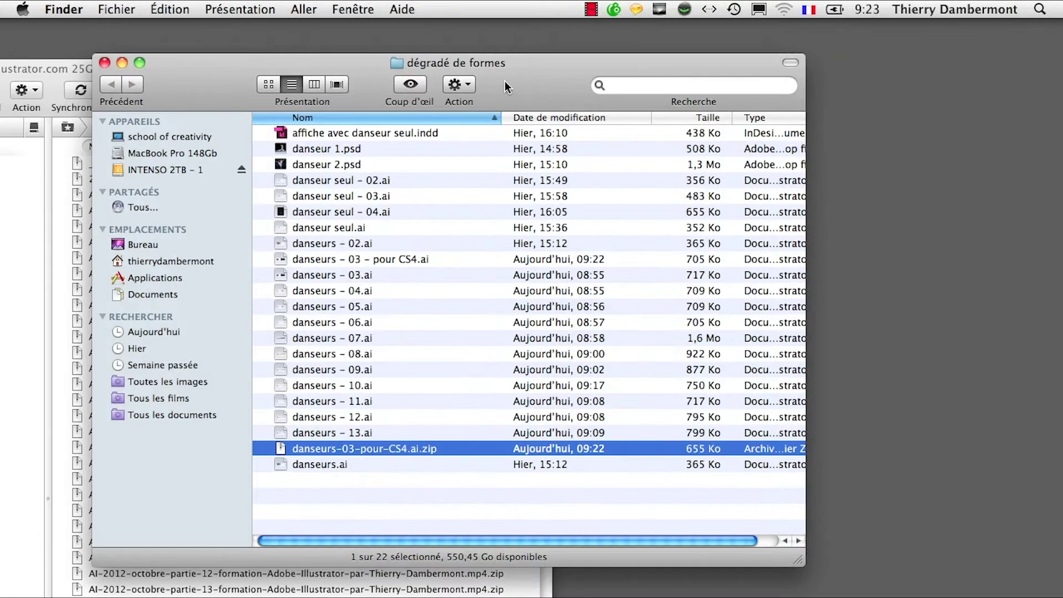
{"action": "left_click_drag", "start_coordinate": [590, 64], "coordinate": [1021, 56]}
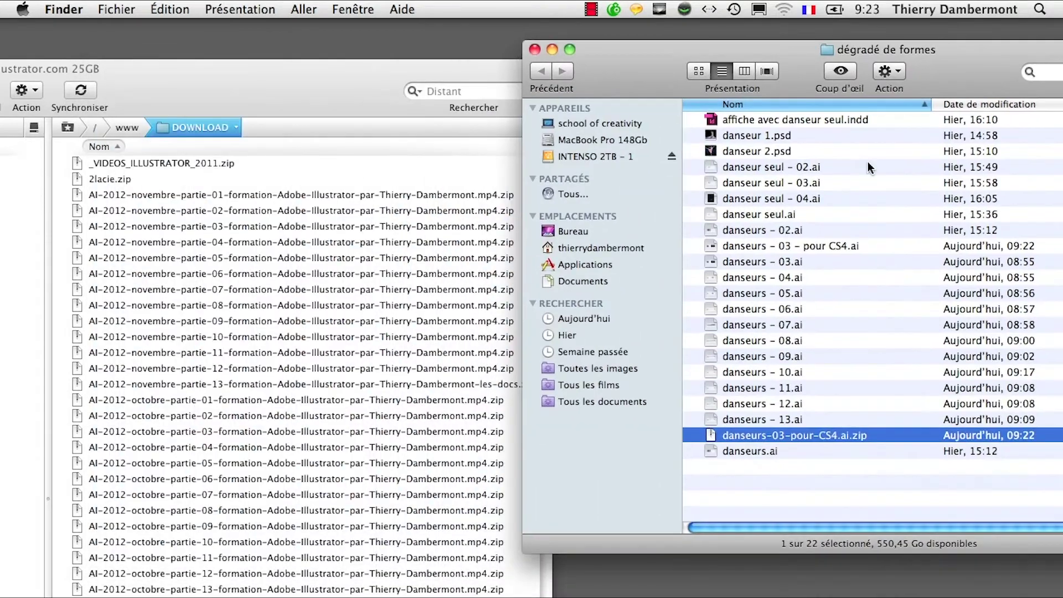
{"action": "mouse_move", "coordinate": [797, 440]}
{"action": "left_mouse_down"}
{"action": "mouse_move", "coordinate": [281, 124]}
{"action": "mouse_move", "coordinate": [773, 37]}
{"action": "left_mouse_up"}
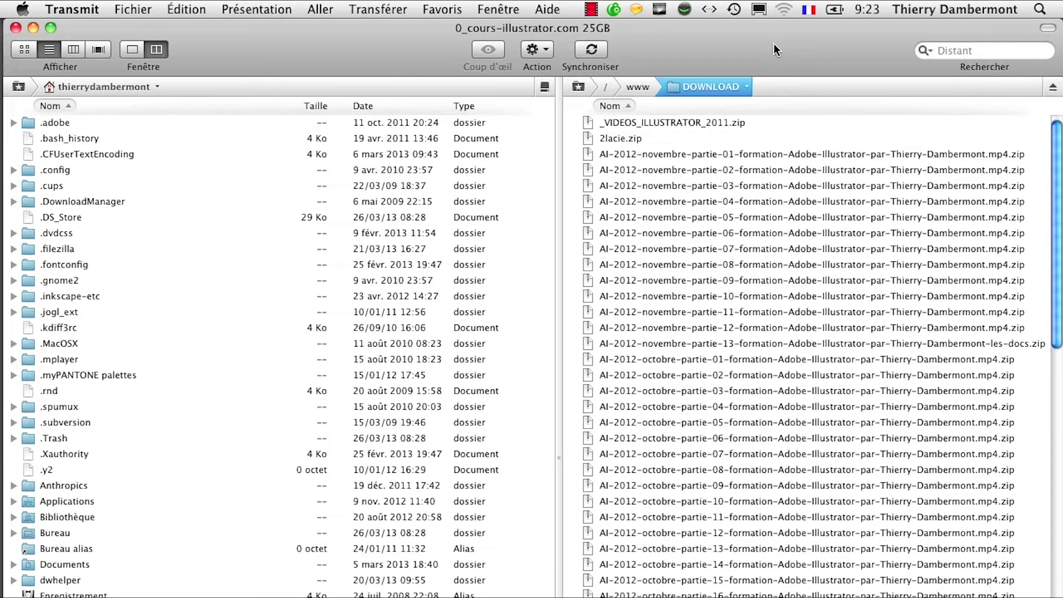
Copy the server path of the uploaded zip archive
{"action": "left_click_drag", "start_coordinate": [773, 44], "coordinate": [476, 43]}
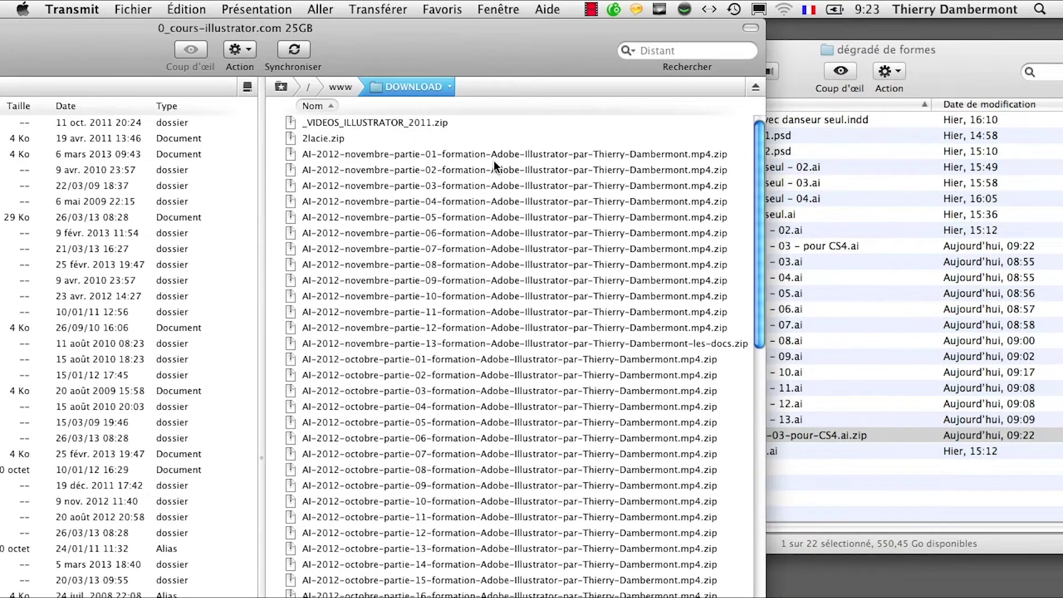
{"action": "scroll", "coordinate": [328, 257], "scroll_direction": "down", "scroll_amount": 10}
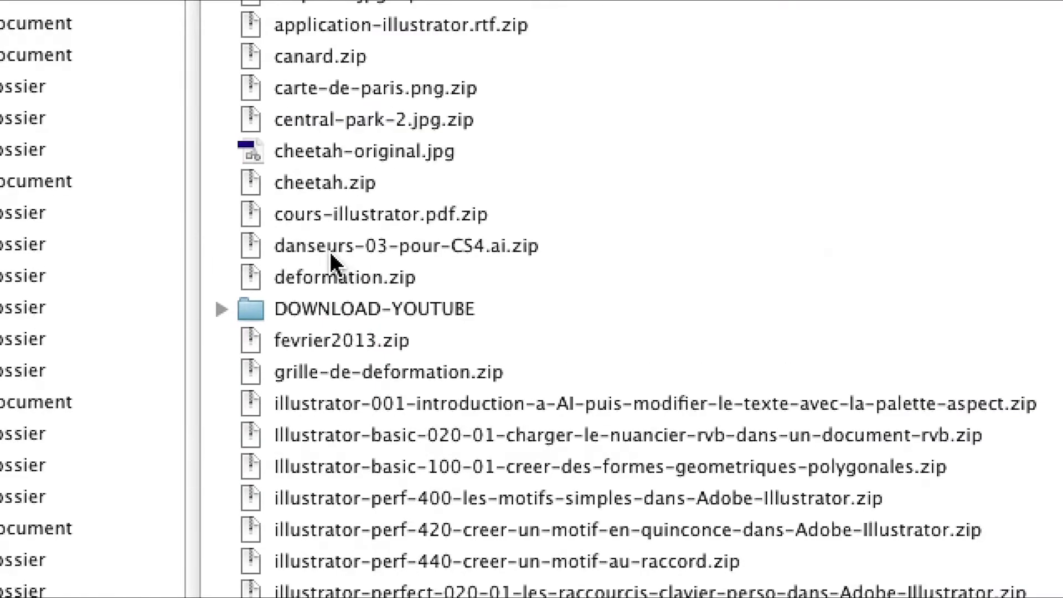
{"action": "left_click", "coordinate": [331, 252]}
{"action": "right_click", "coordinate": [331, 251]}
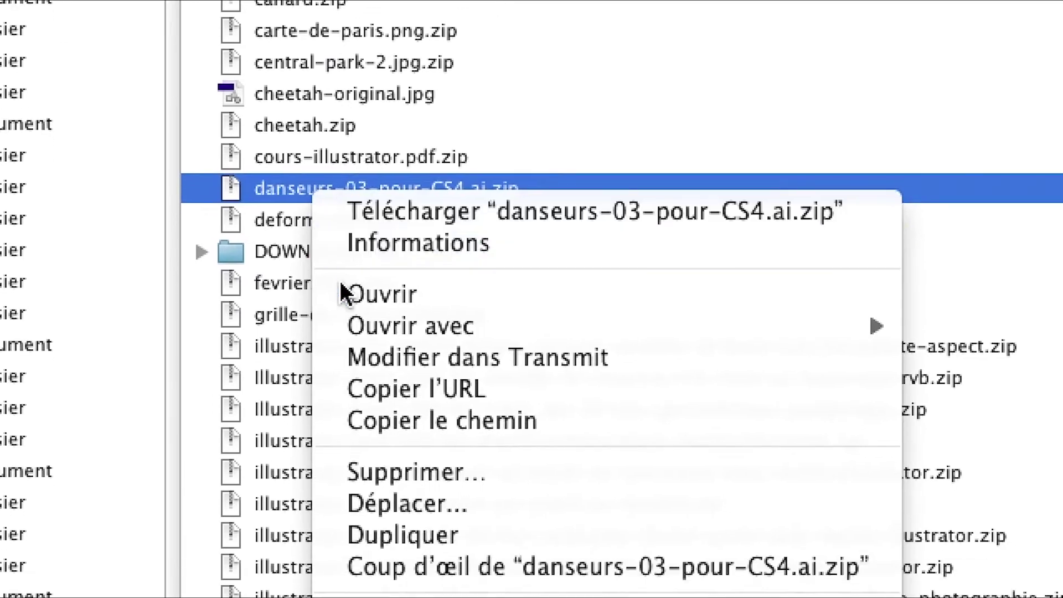
{"action": "left_click", "coordinate": [349, 339]}
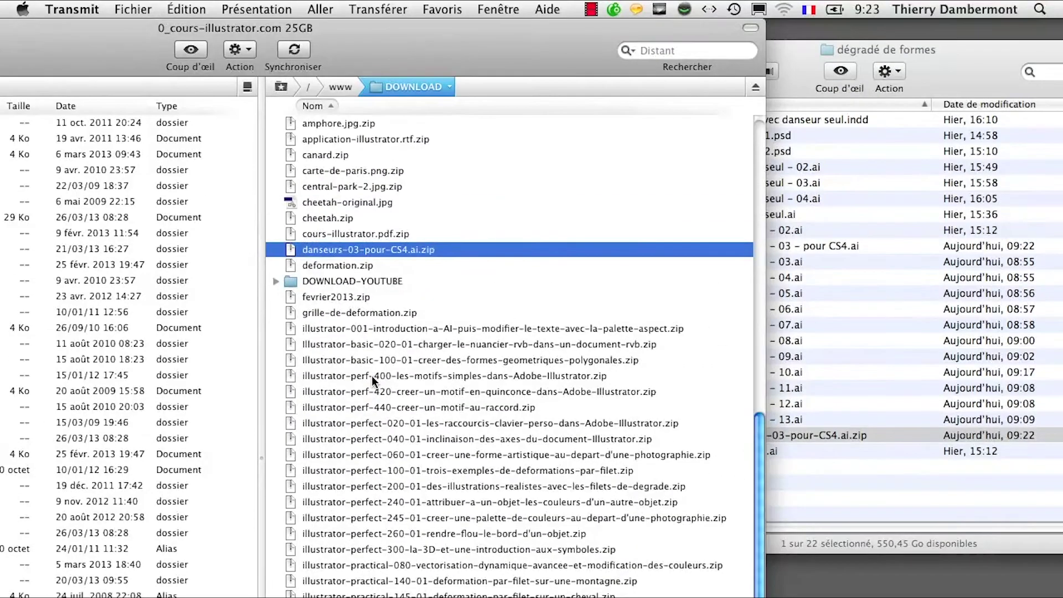
{"action": "key", "text": "super+Tab"}
{"action": "key", "text": "super+Tab"}
{"action": "key", "text": "super+Tab"}
{"action": "key", "text": "super+Tab"}
{"action": "left_click", "coordinate": [121, 9]}
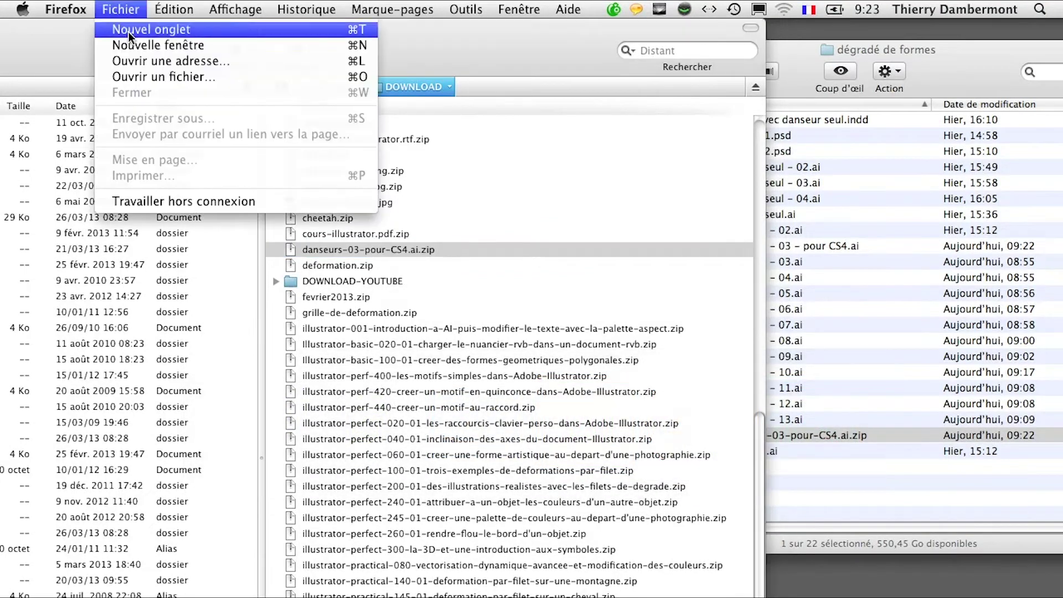
{"action": "left_click", "coordinate": [160, 26]}
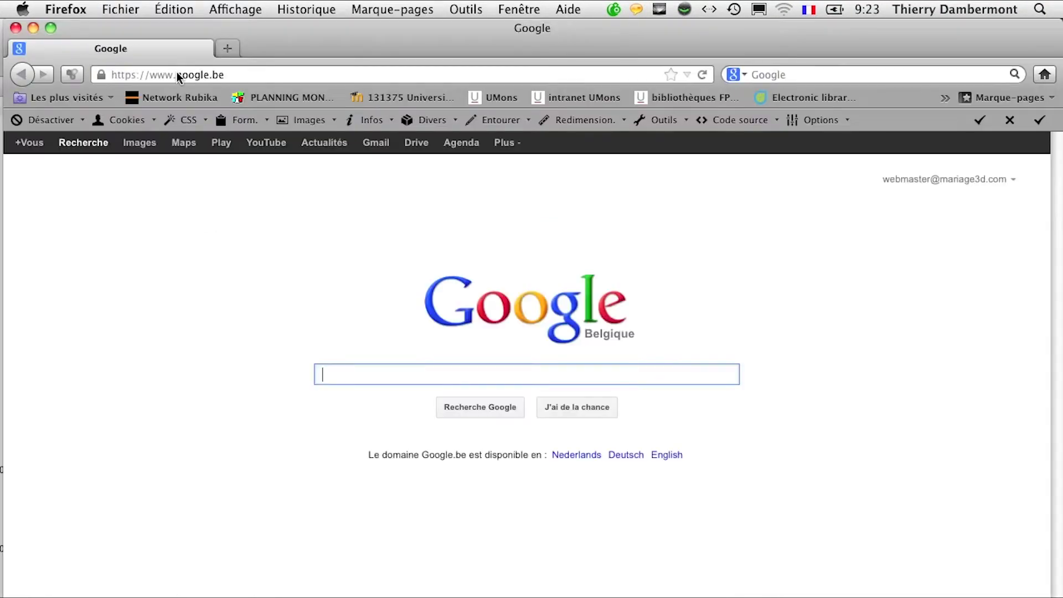
{"action": "left_click", "coordinate": [177, 75]}
{"action": "type", "text": "ftp://ftp.cours-illustrator.com//www/DOWNLOAD/danseurs-03-pour-CS4.ai.zip"}
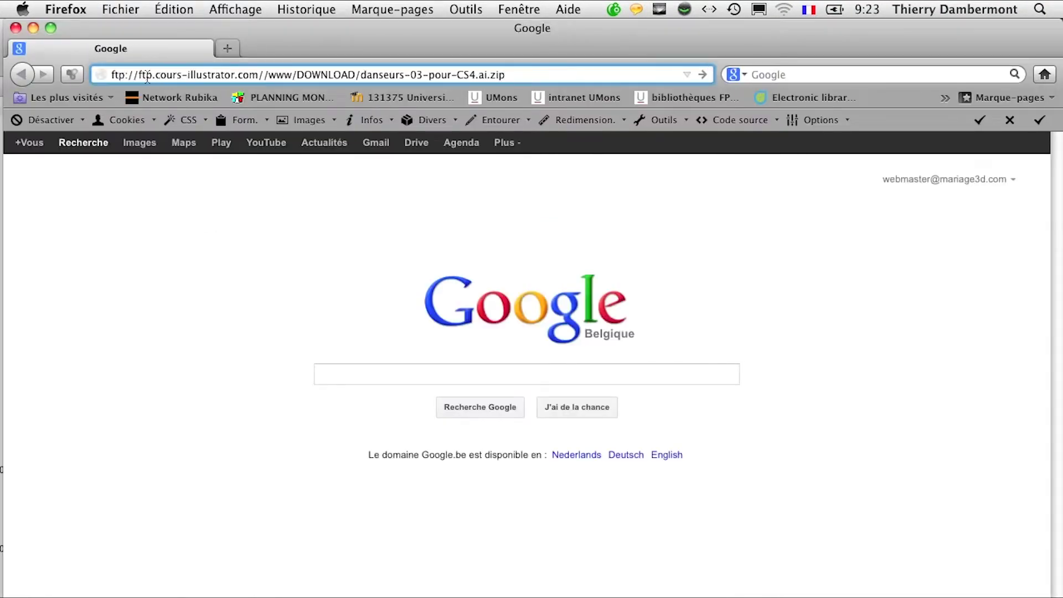
{"action": "left_click_drag", "start_coordinate": [154, 74], "coordinate": [112, 75]}
{"action": "type", "text": "www"}
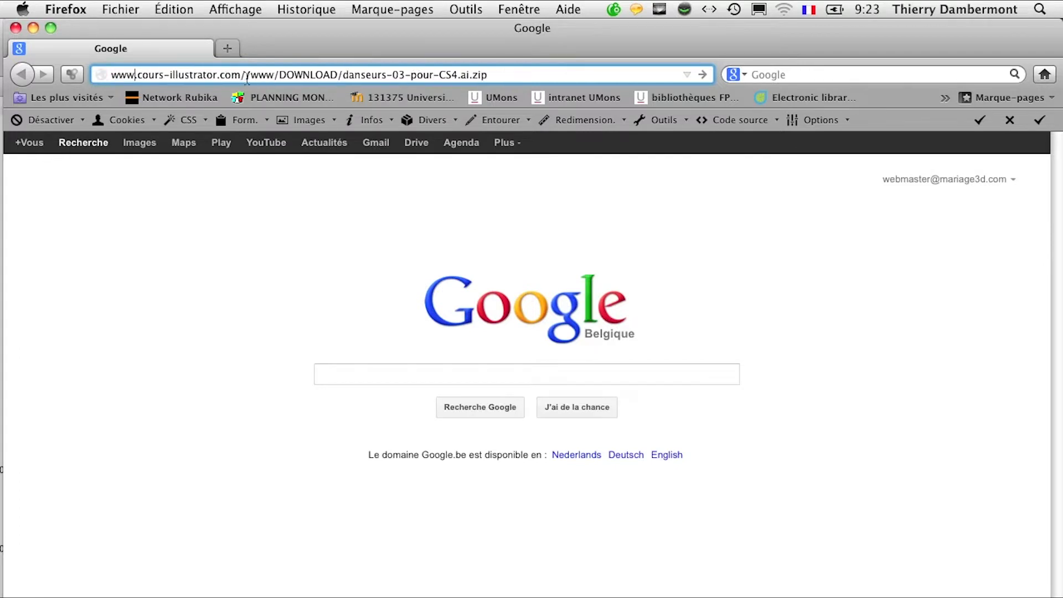
{"action": "left_click_drag", "start_coordinate": [245, 75], "coordinate": [271, 75]}
{"action": "key", "text": "BackSpace"}
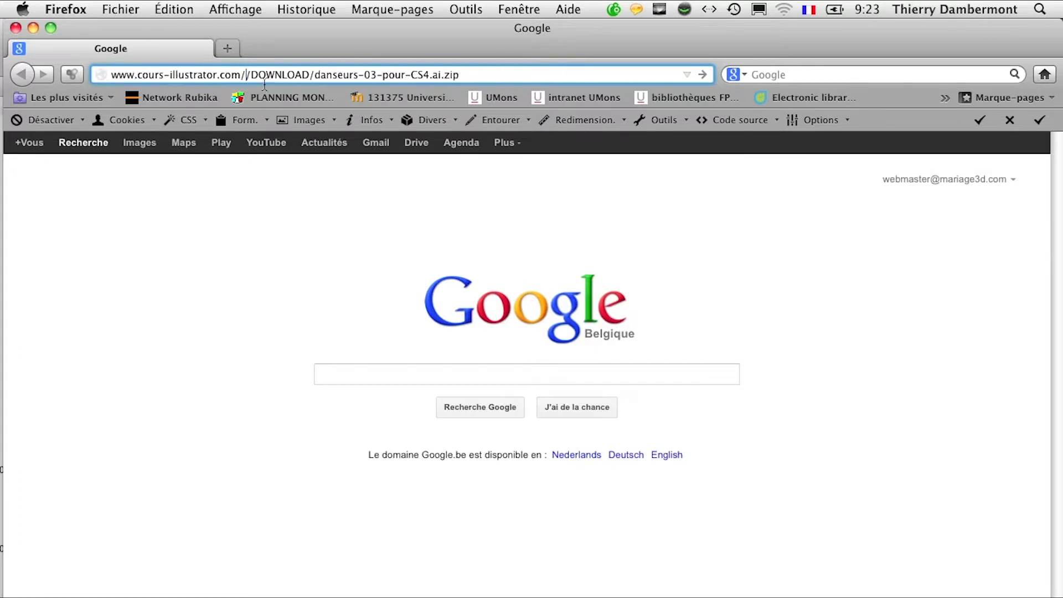
{"action": "key", "text": "BackSpace"}
{"action": "key", "text": "super+a"}
{"action": "key", "text": "super+c"}
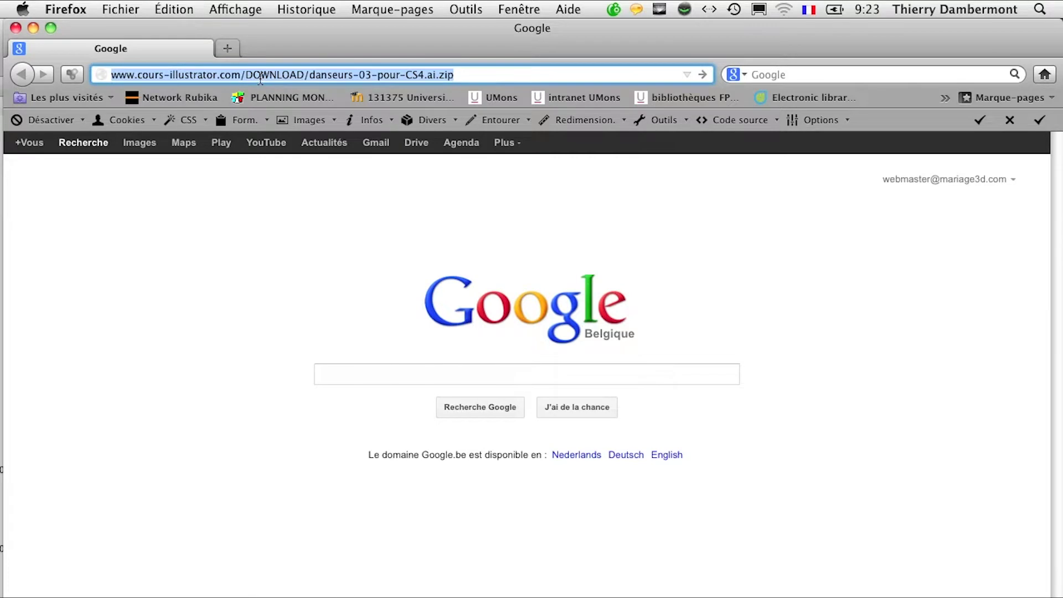
Load the address and save the downloaded danseurs-03-pour-CS4.ai.zip to test the link
{"action": "key", "text": "Return"}
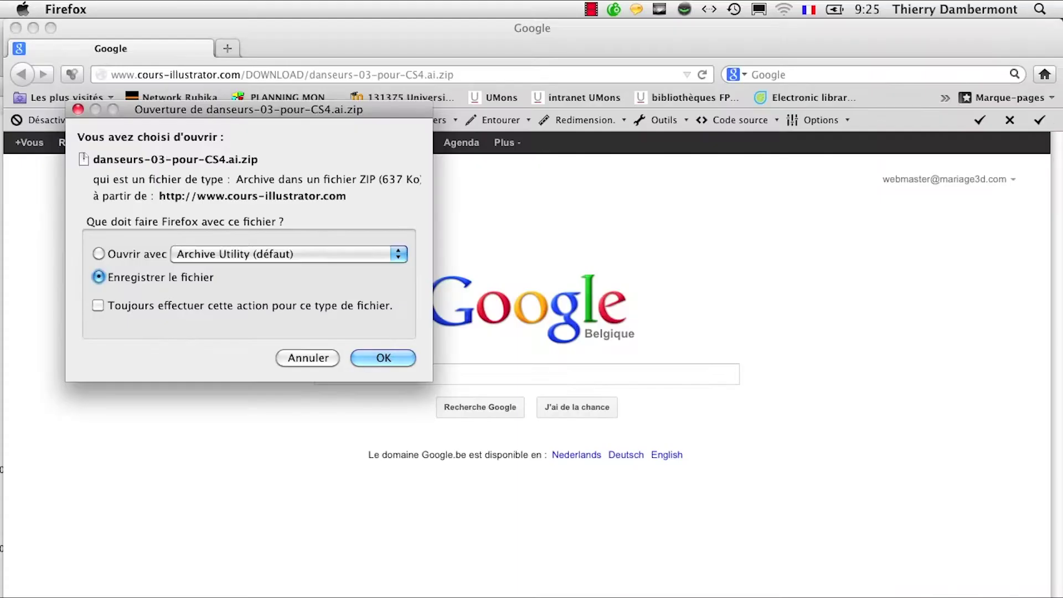
{"action": "left_click", "coordinate": [359, 363]}
{"action": "left_click", "coordinate": [304, 360]}
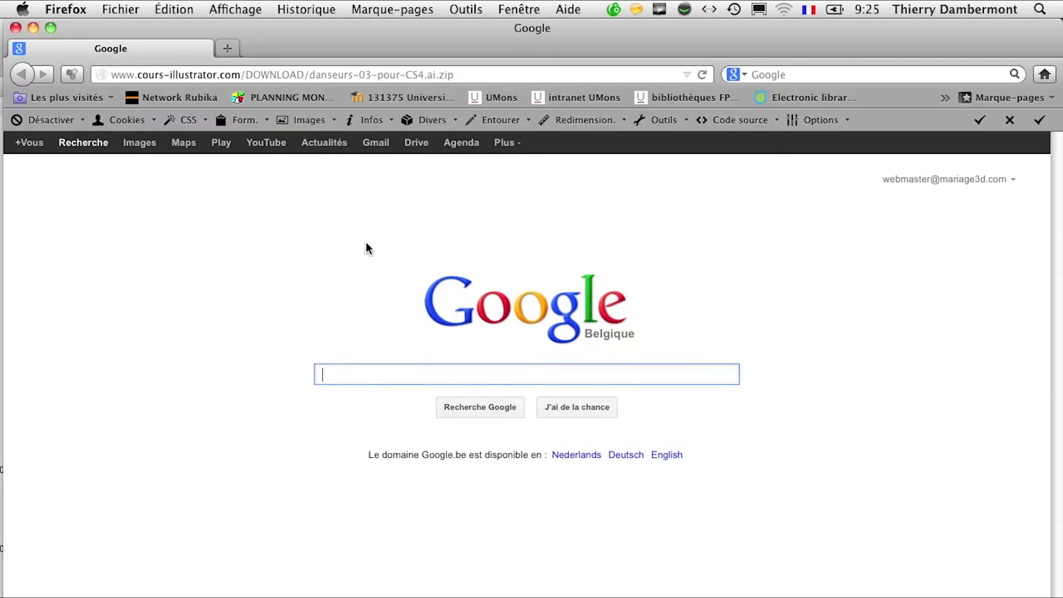
{"action": "key", "text": "super+Tab"}
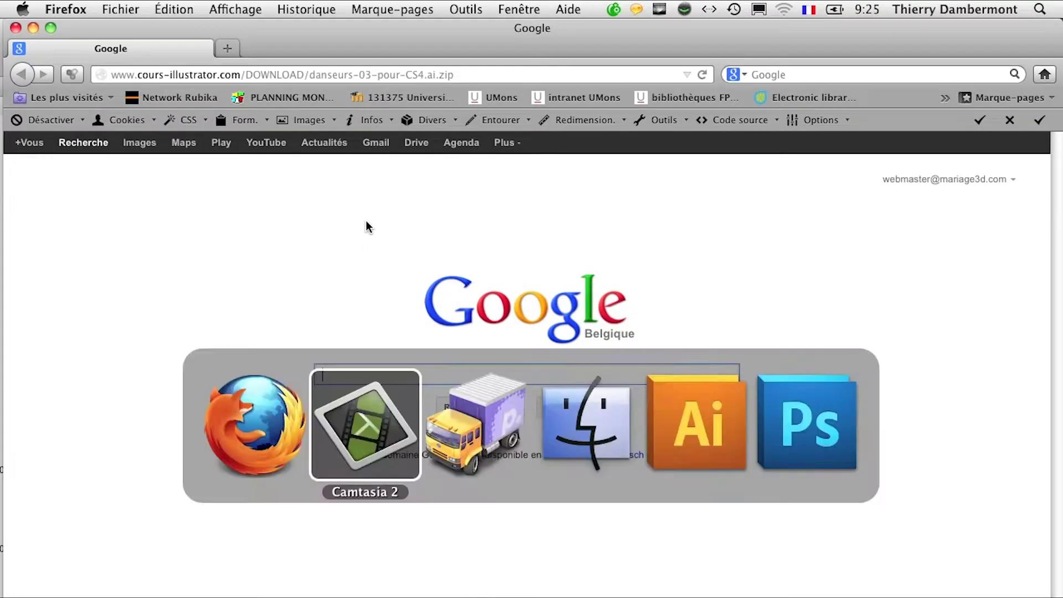
{"action": "left_click", "coordinate": [370, 430]}
{"action": "key", "text": "super+Tab"}
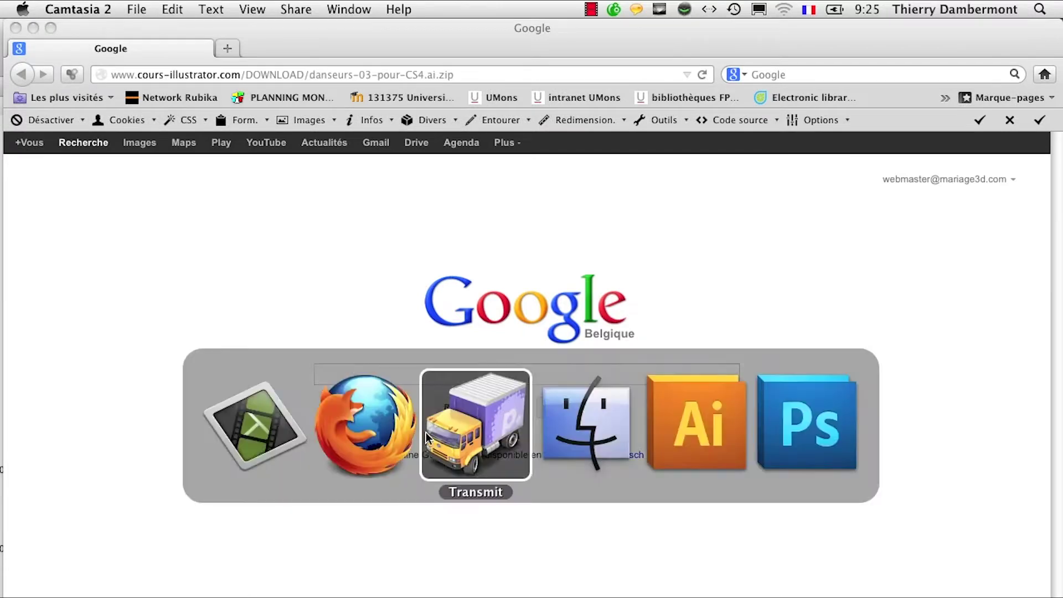
Compress danseur 1.psd and danseur 2.psd together into one archive
{"action": "left_click", "coordinate": [632, 459]}
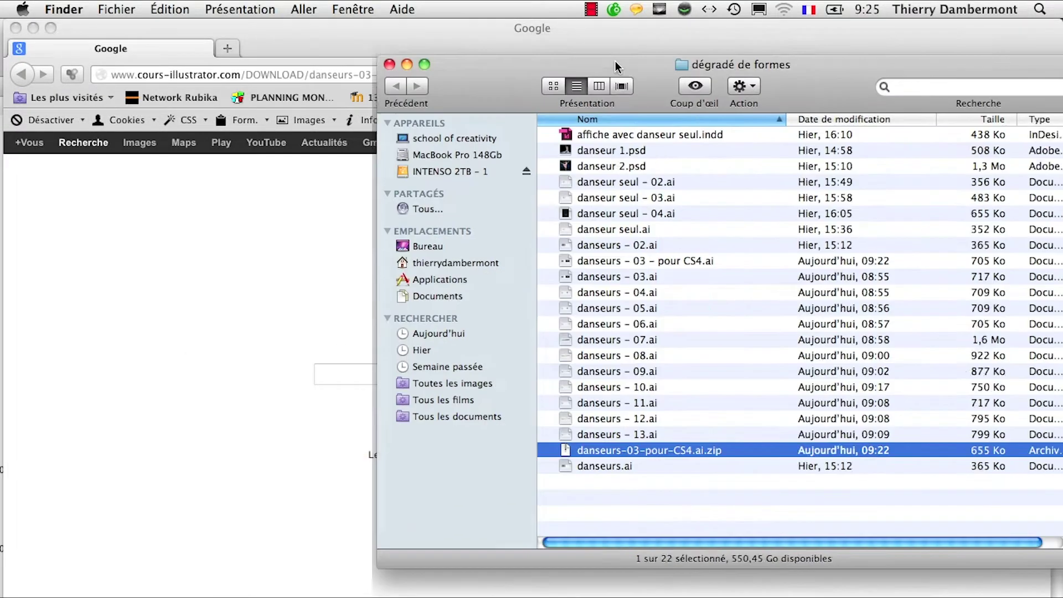
{"action": "left_click_drag", "start_coordinate": [616, 66], "coordinate": [446, 29]}
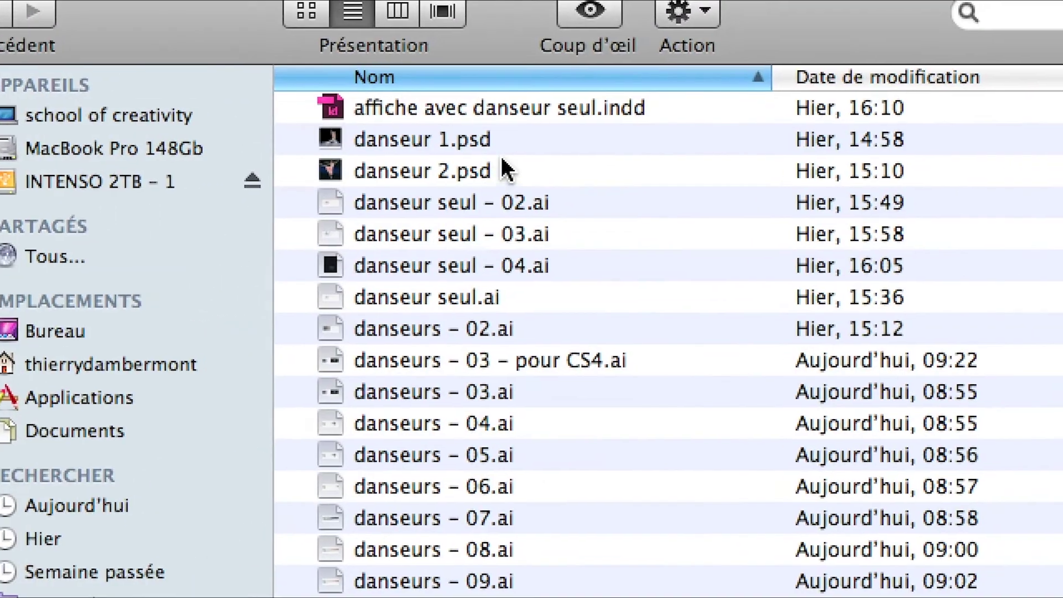
{"action": "left_click", "coordinate": [496, 140]}
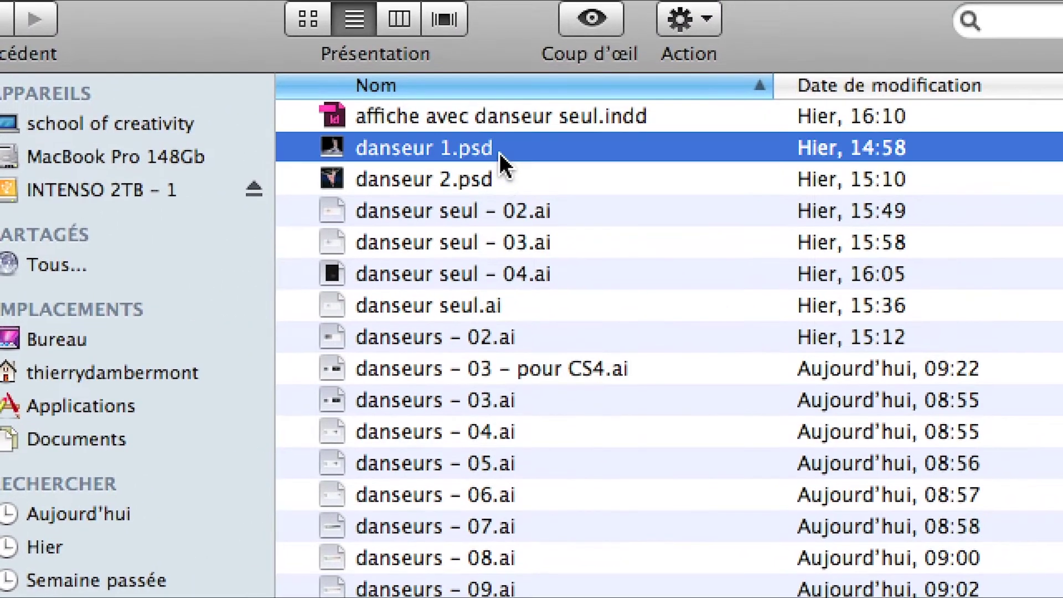
{"action": "left_click", "coordinate": [499, 169], "text": "shift"}
{"action": "right_click", "coordinate": [496, 162]}
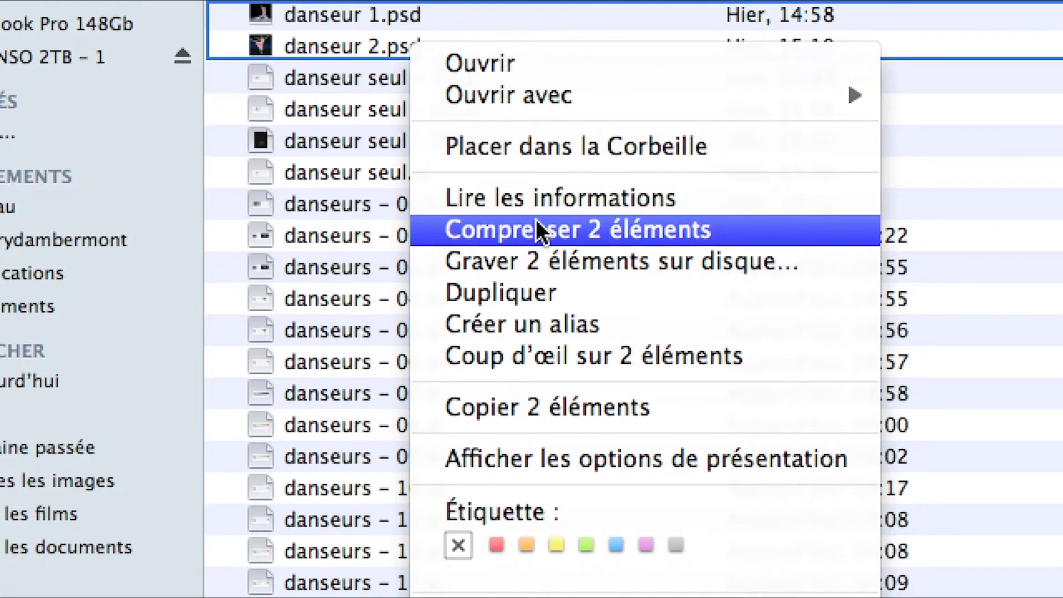
{"action": "left_click", "coordinate": [532, 294]}
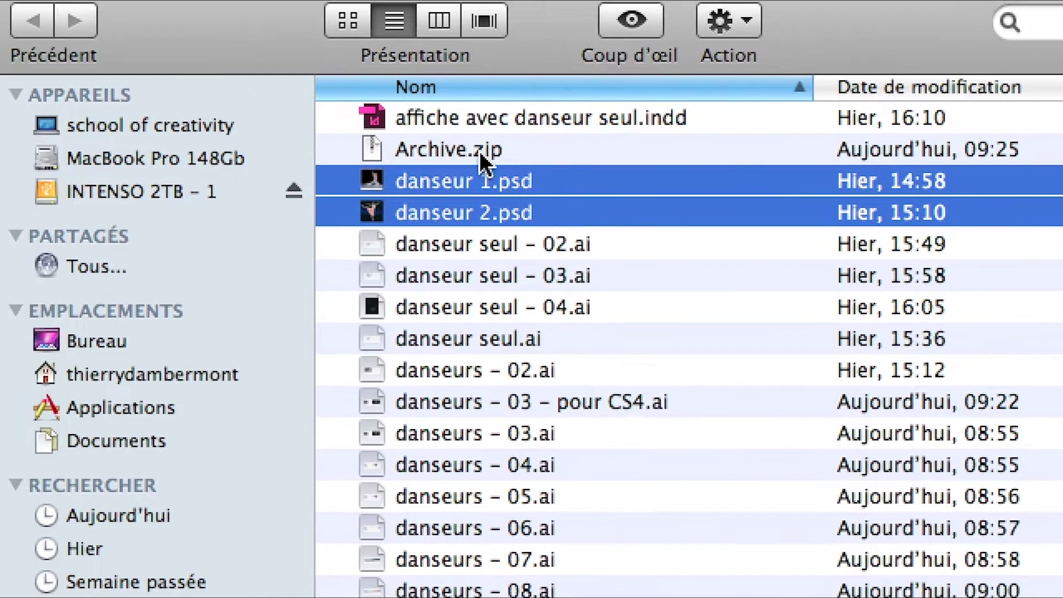
Rename Archive.zip to danseurs.zip
{"action": "left_click", "coordinate": [479, 151]}
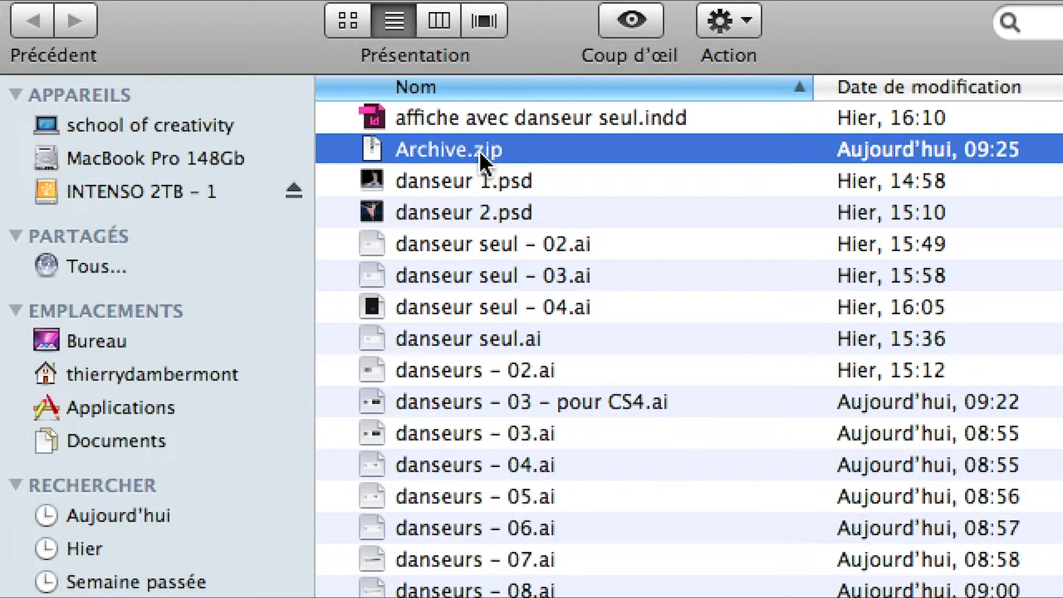
{"action": "left_click", "coordinate": [480, 151]}
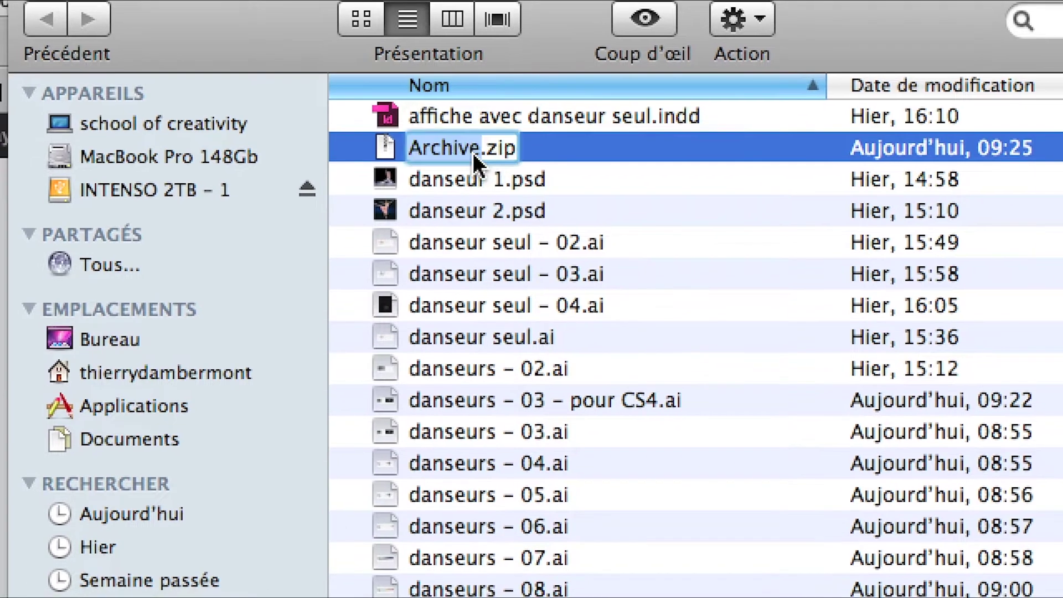
{"action": "type", "text": "dansuer"}
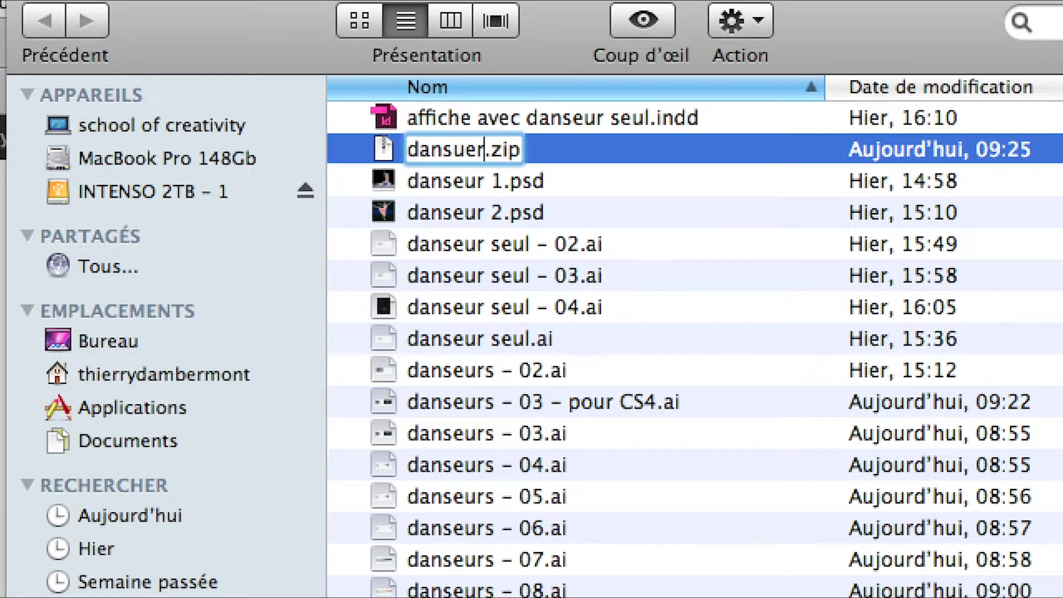
{"action": "type", "text": "s"}
{"action": "key", "text": "BackSpace"}
{"action": "key", "text": "BackSpace"}
{"action": "key", "text": "BackSpace"}
{"action": "key", "text": "BackSpace"}
{"action": "type", "text": "e"}
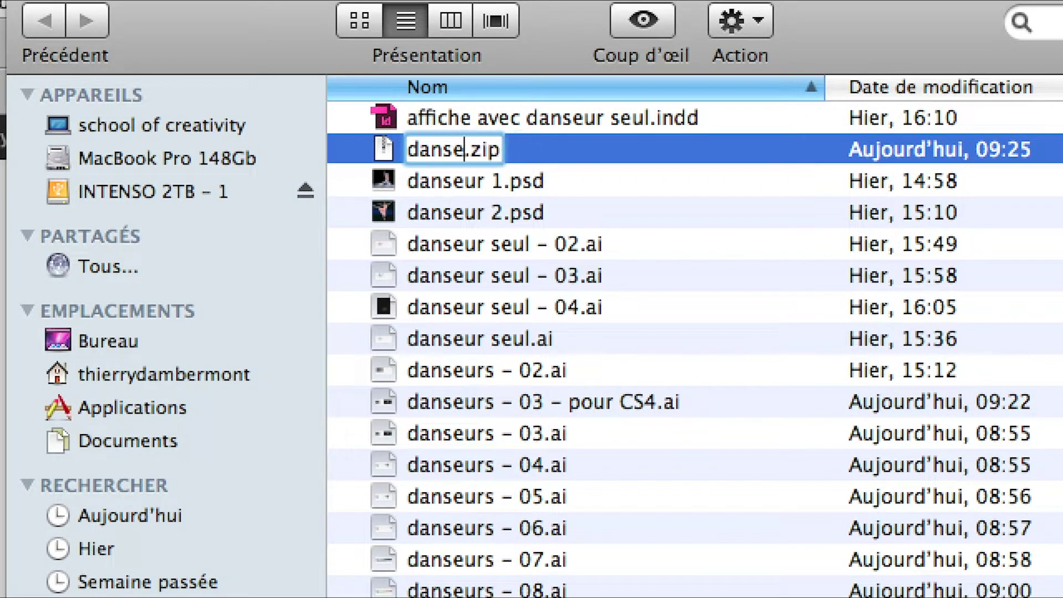
{"action": "type", "text": "urs"}
{"action": "key", "text": "Return"}
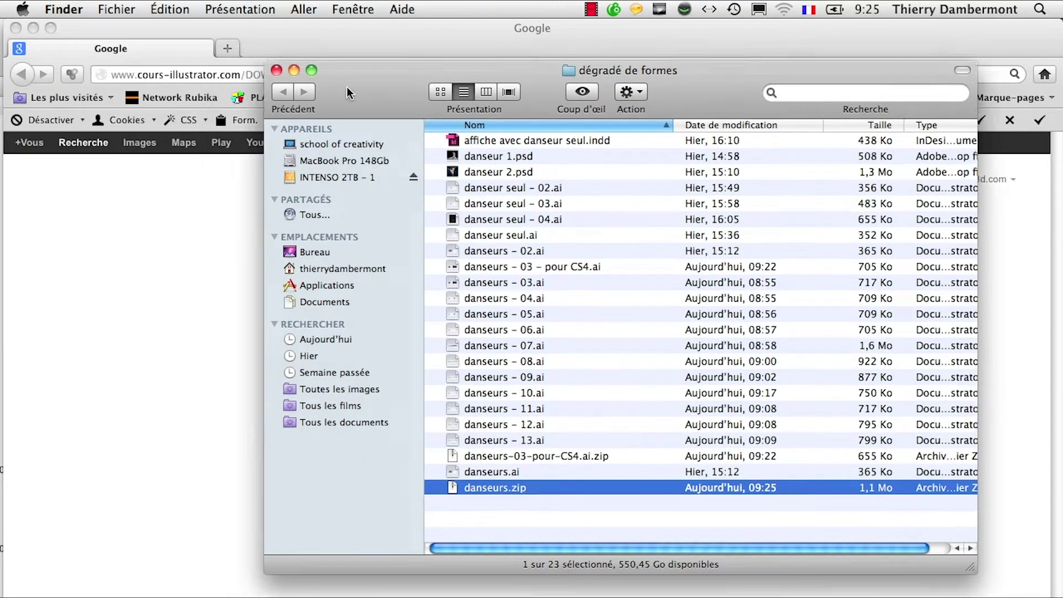
{"action": "left_click_drag", "start_coordinate": [504, 62], "coordinate": [758, 161]}
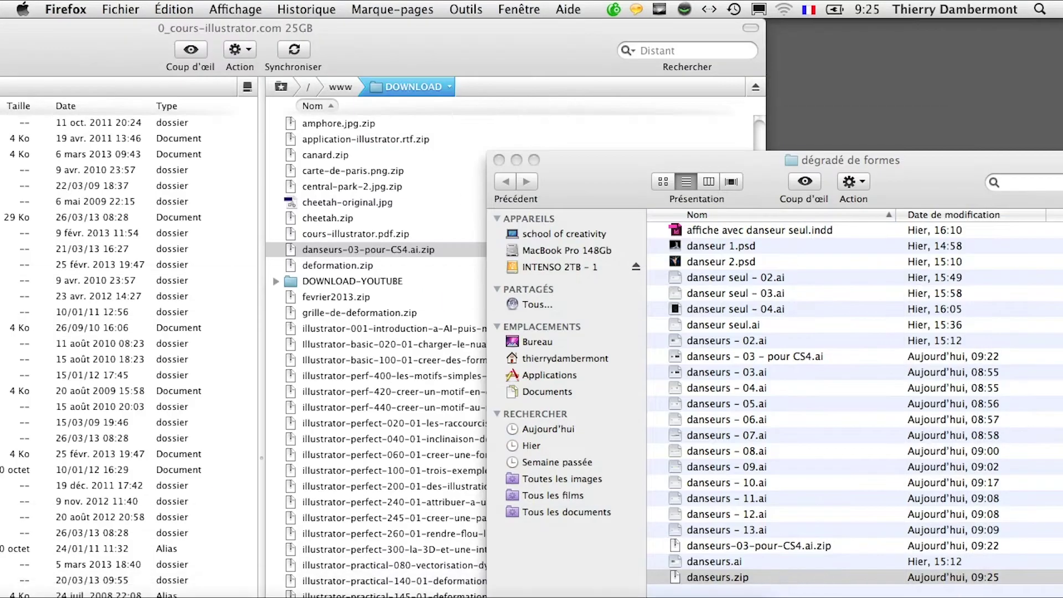
{"action": "left_click", "coordinate": [593, 62]}
{"action": "left_click", "coordinate": [722, 578]}
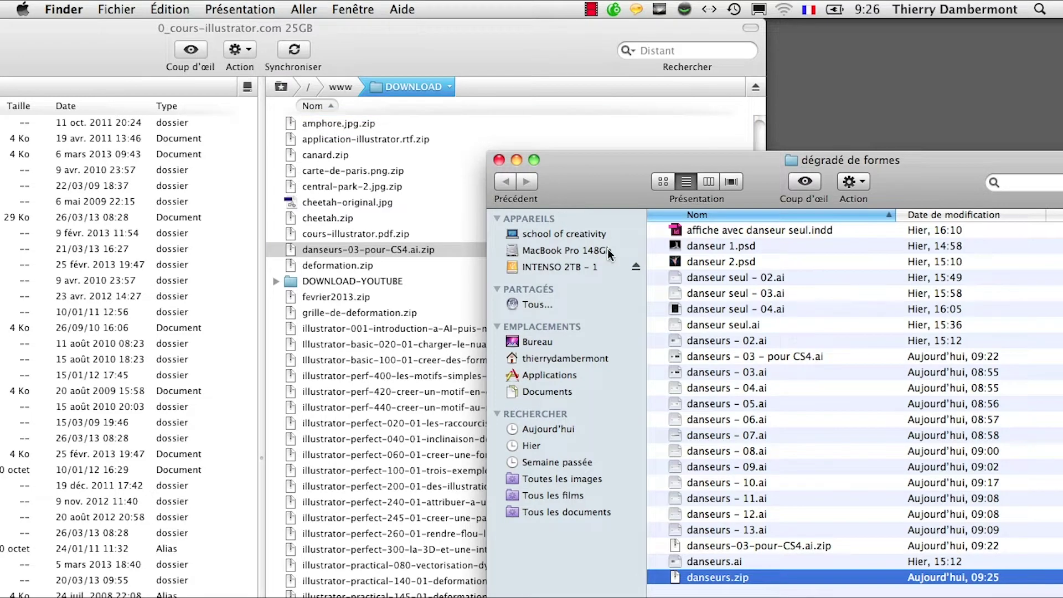
{"action": "key", "text": "super+Tab"}
{"action": "key", "text": "super+Tab"}
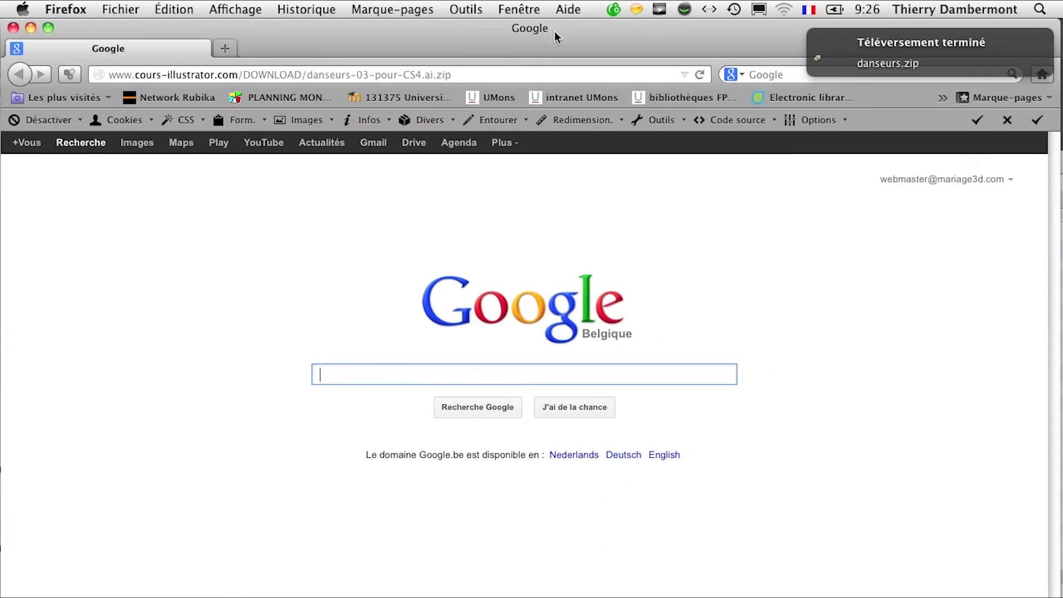
Open a new Firefox window and paste the previous download address into it
{"action": "left_click", "coordinate": [430, 72]}
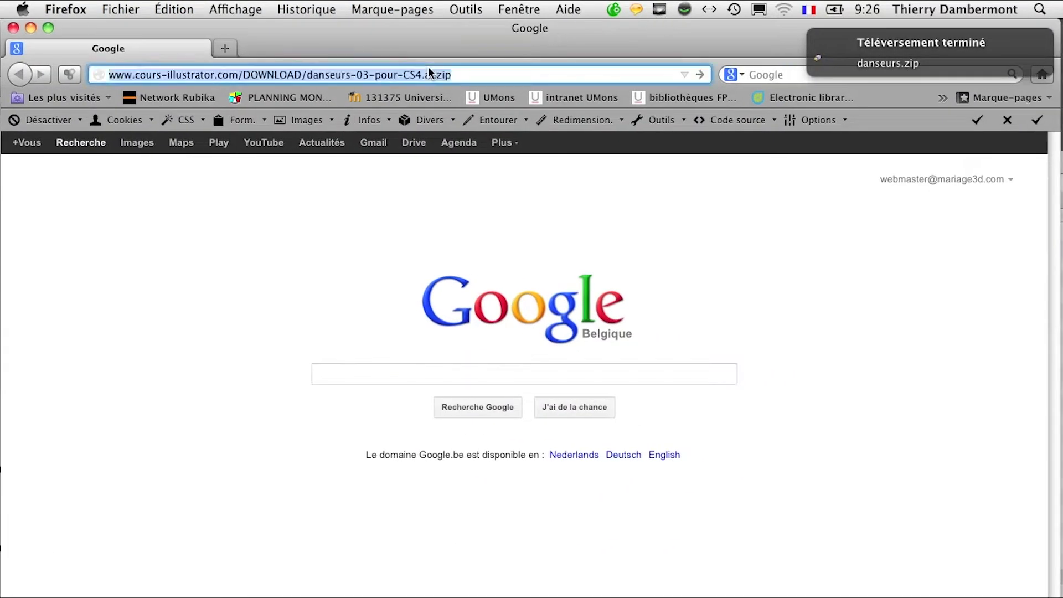
{"action": "double_click", "coordinate": [430, 72]}
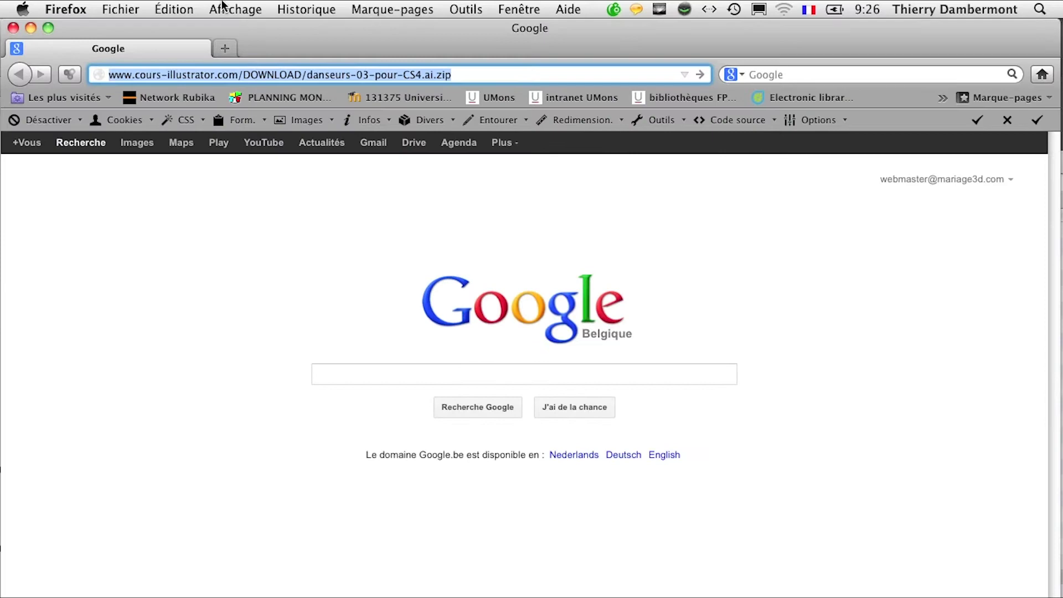
{"action": "left_click", "coordinate": [120, 9]}
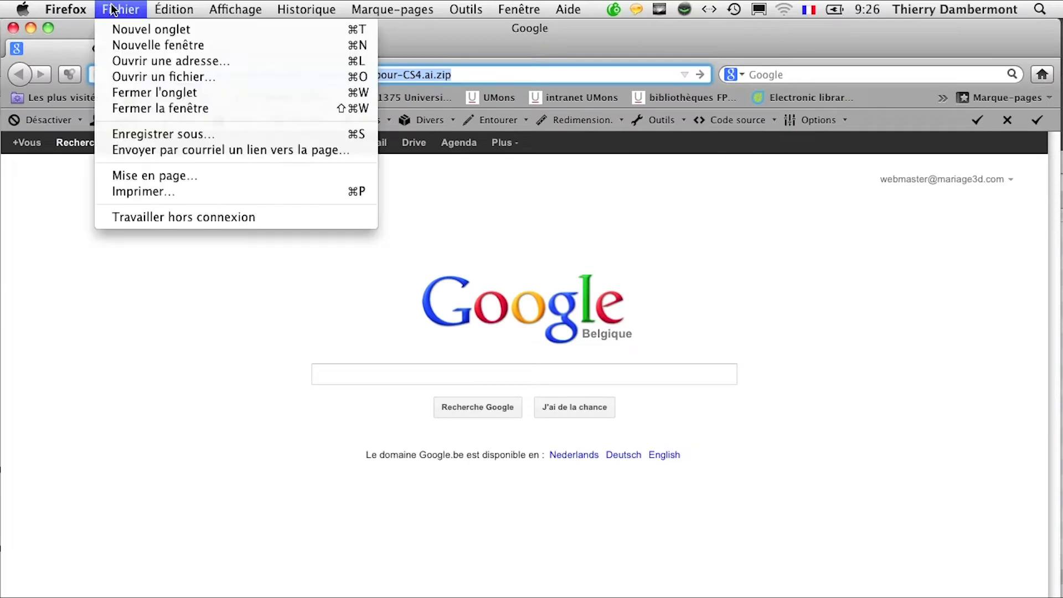
{"action": "left_click", "coordinate": [135, 45]}
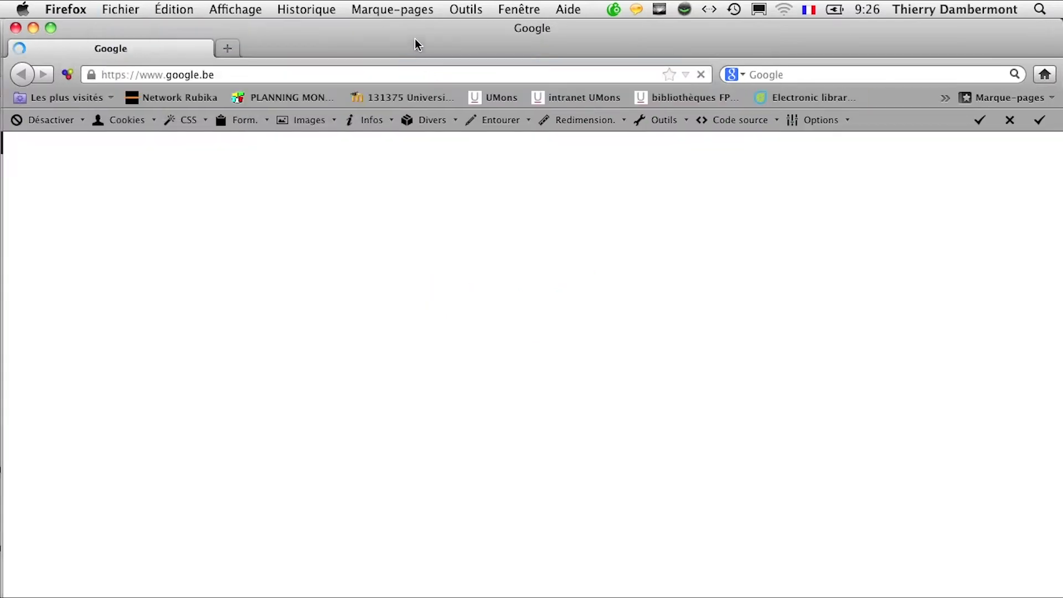
{"action": "left_click_drag", "start_coordinate": [418, 40], "coordinate": [450, 264]}
{"action": "left_click", "coordinate": [320, 299]}
{"action": "type", "text": "http://www.cours-illustrator.com/DOWNLOAD/danseurs-03-pour-CS4.ai.zip"}
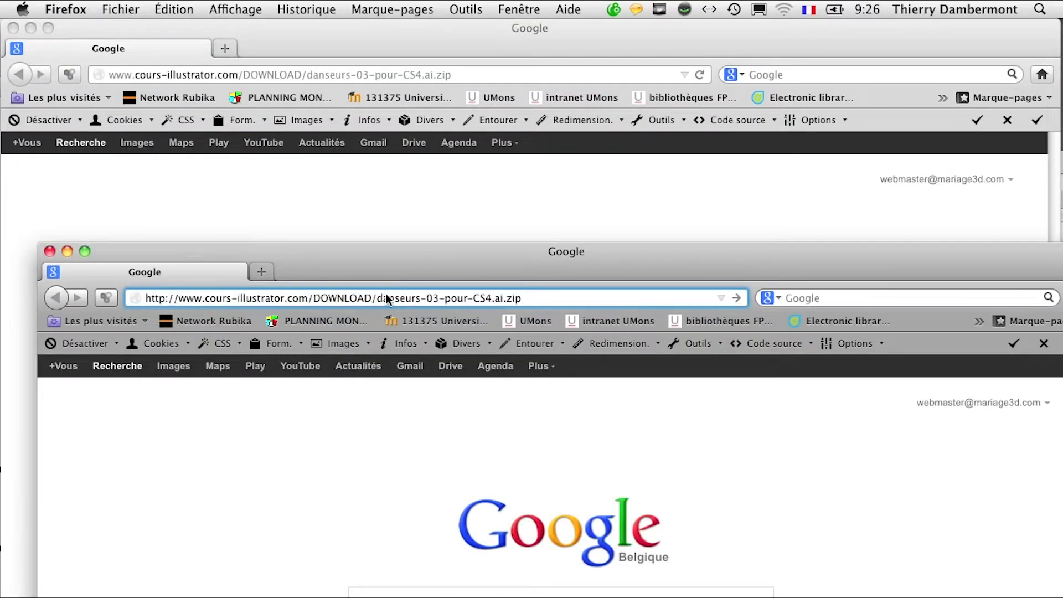
{"action": "left_click_drag", "start_coordinate": [423, 299], "coordinate": [506, 302]}
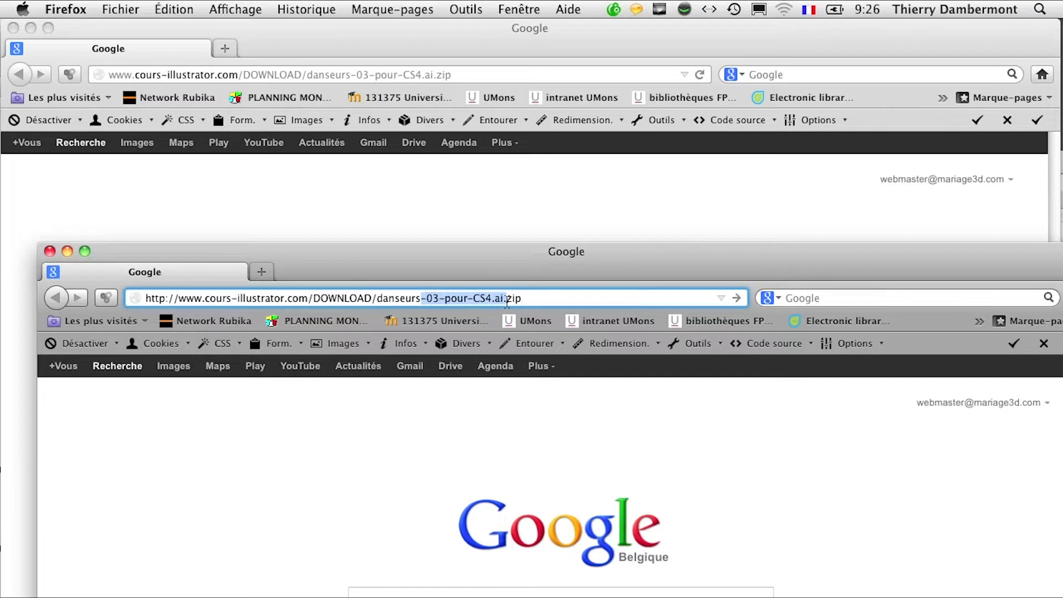
{"action": "key", "text": "BackSpace"}
{"action": "key", "text": "super+a"}
{"action": "key", "text": "super+c"}
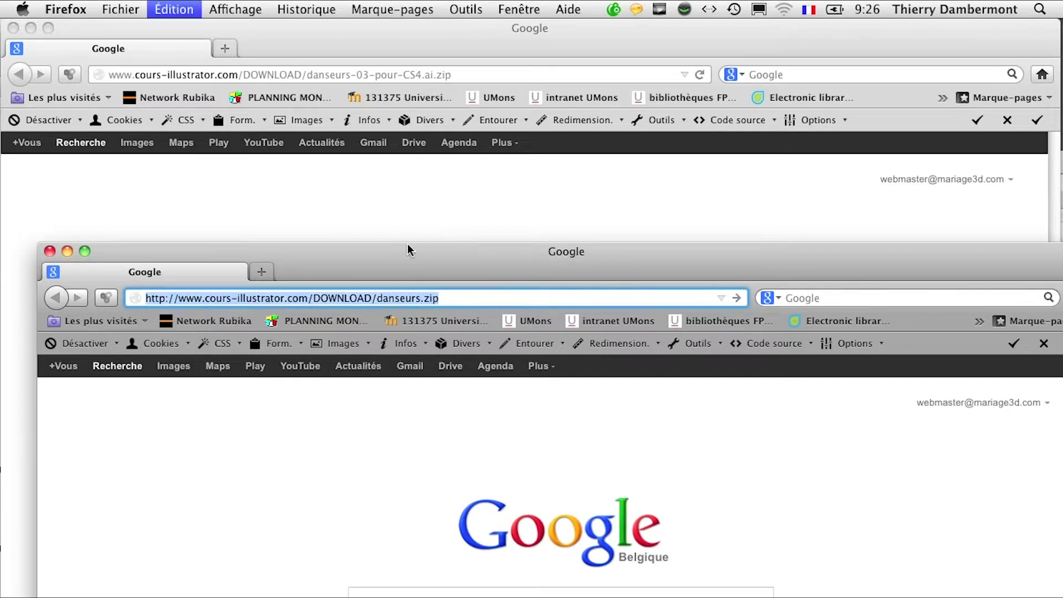
{"action": "key", "text": "Return"}
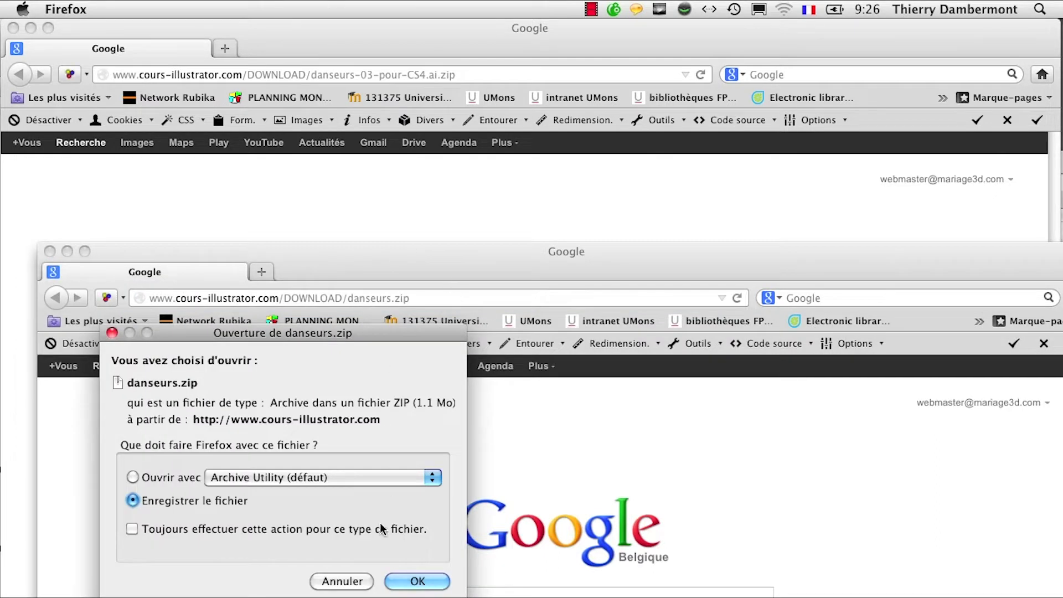
{"action": "left_click", "coordinate": [361, 576]}
{"action": "left_click_drag", "start_coordinate": [334, 268], "coordinate": [291, 113]}
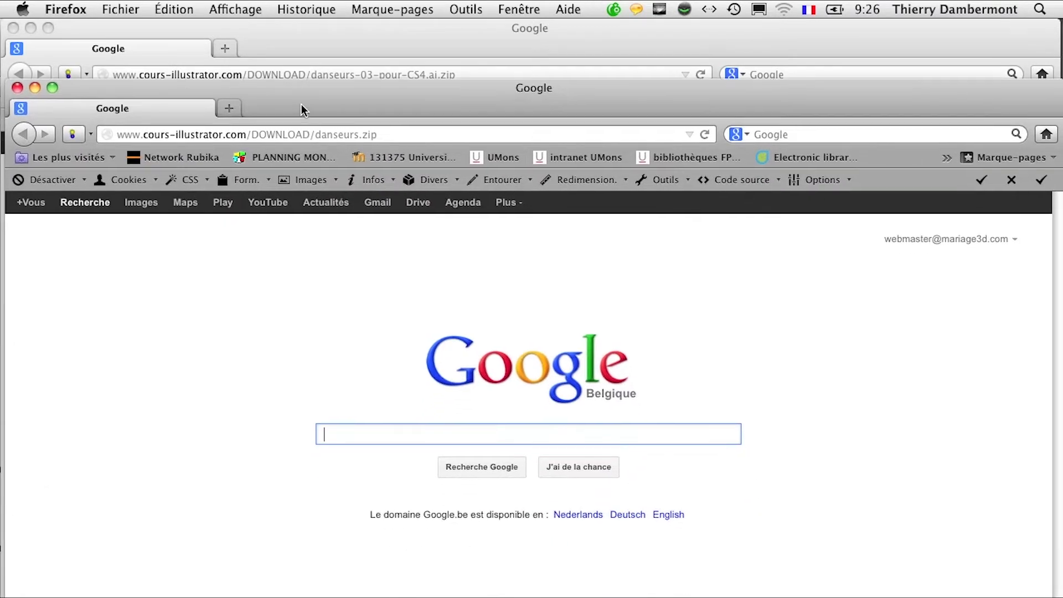
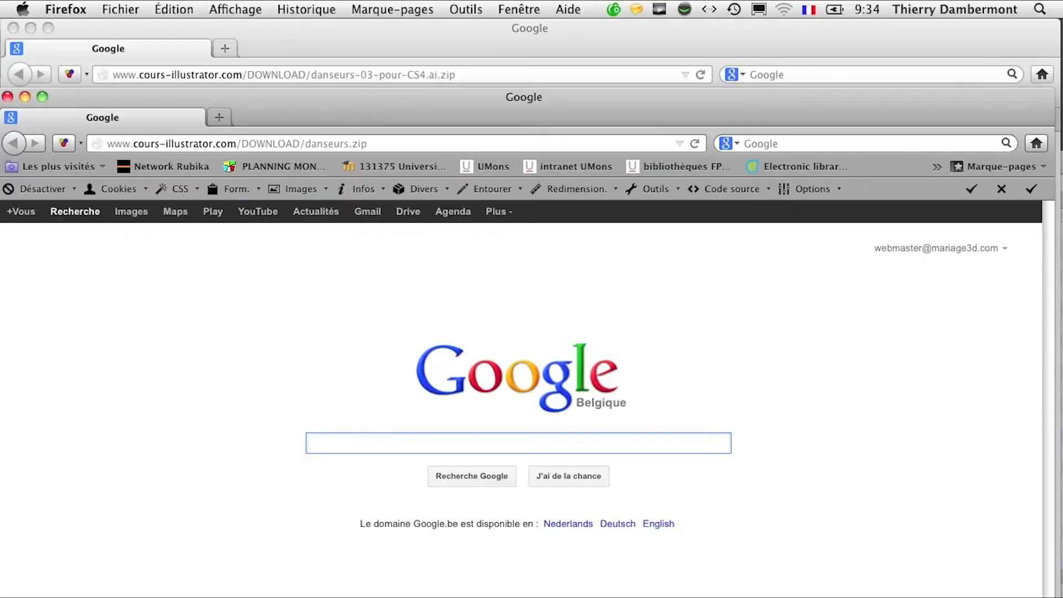
In Finder, select 'danseurs – 03 – pour CS4.ai' among the dancer files in the dégradé de formes folder
{"action": "key", "text": "super+Tab"}
{"action": "key", "text": "super+Tab"}
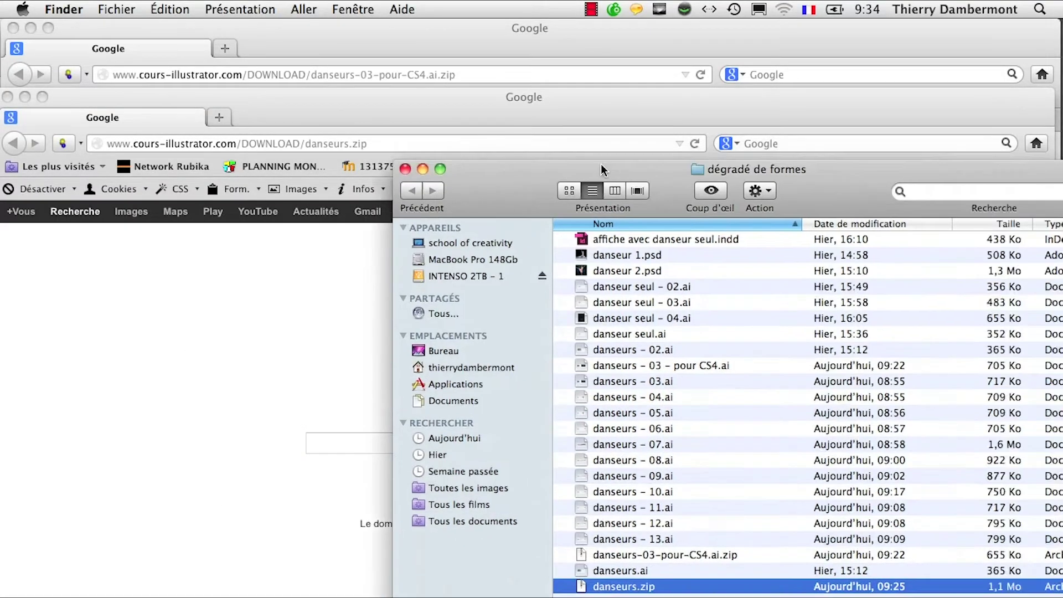
{"action": "left_click_drag", "start_coordinate": [602, 169], "coordinate": [356, 209]}
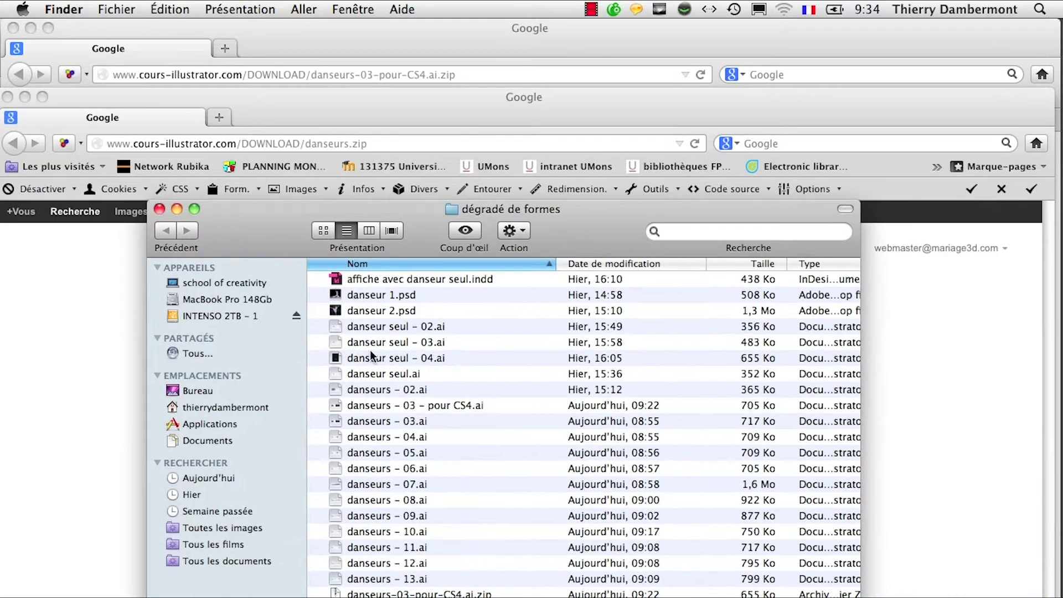
{"action": "left_click", "coordinate": [396, 310]}
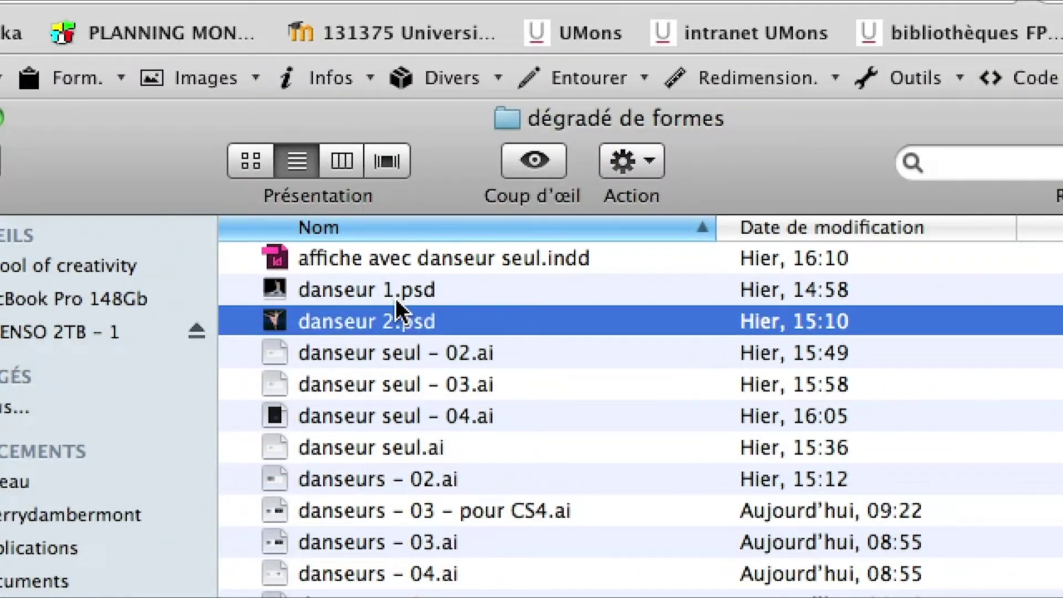
{"action": "left_click", "coordinate": [396, 299]}
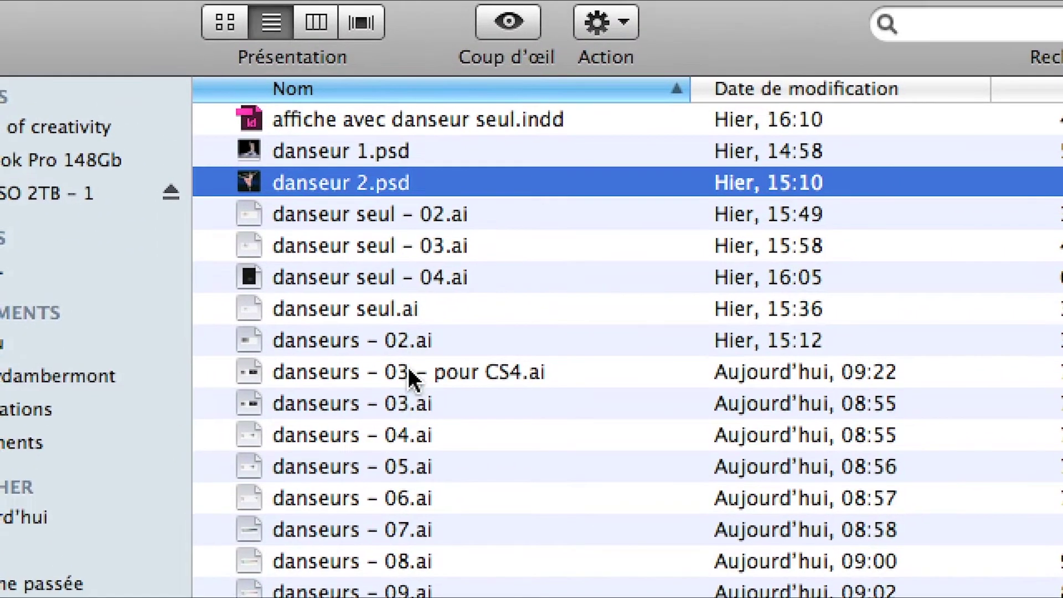
{"action": "left_click", "coordinate": [551, 404]}
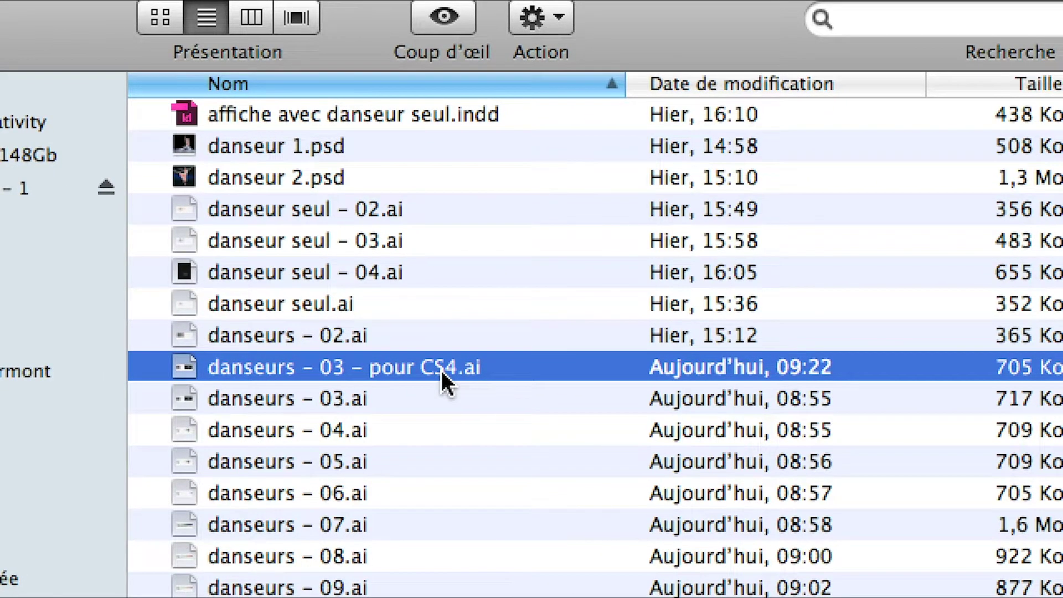
Open 'danseurs – 03 – pour CS4.ai' in Illustrator, keeping 9-slice scaling and discarding the colour profile
{"action": "double_click", "coordinate": [442, 371]}
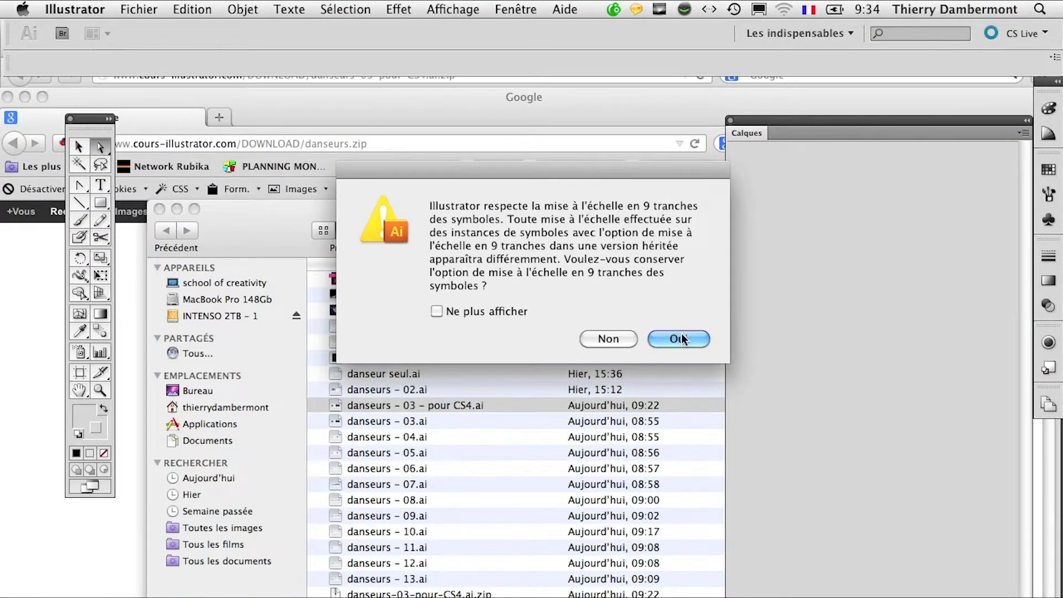
{"action": "left_click", "coordinate": [680, 343]}
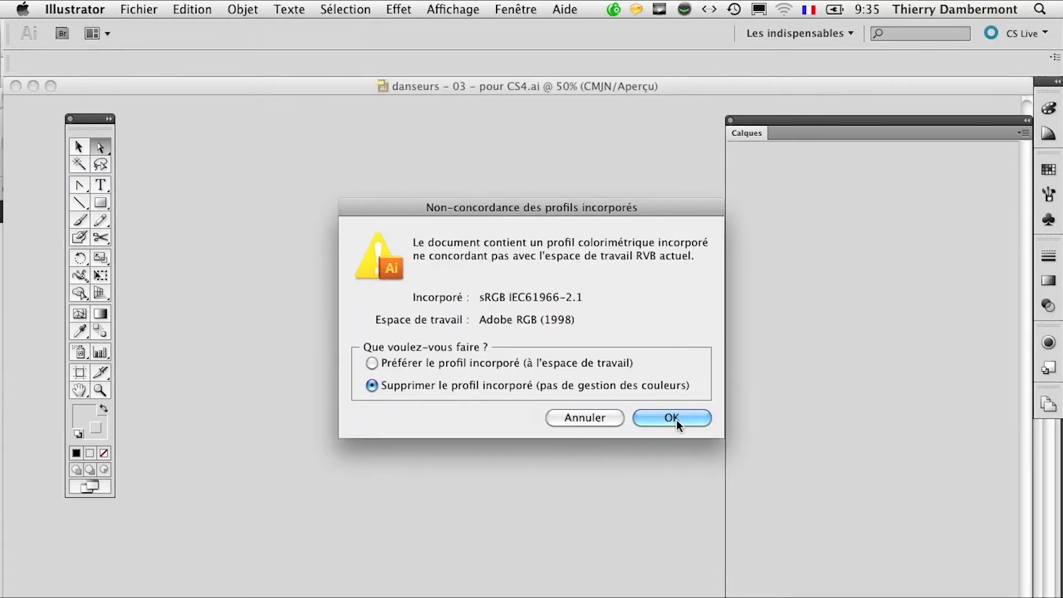
{"action": "left_click", "coordinate": [678, 425]}
{"action": "key", "text": "super+1"}
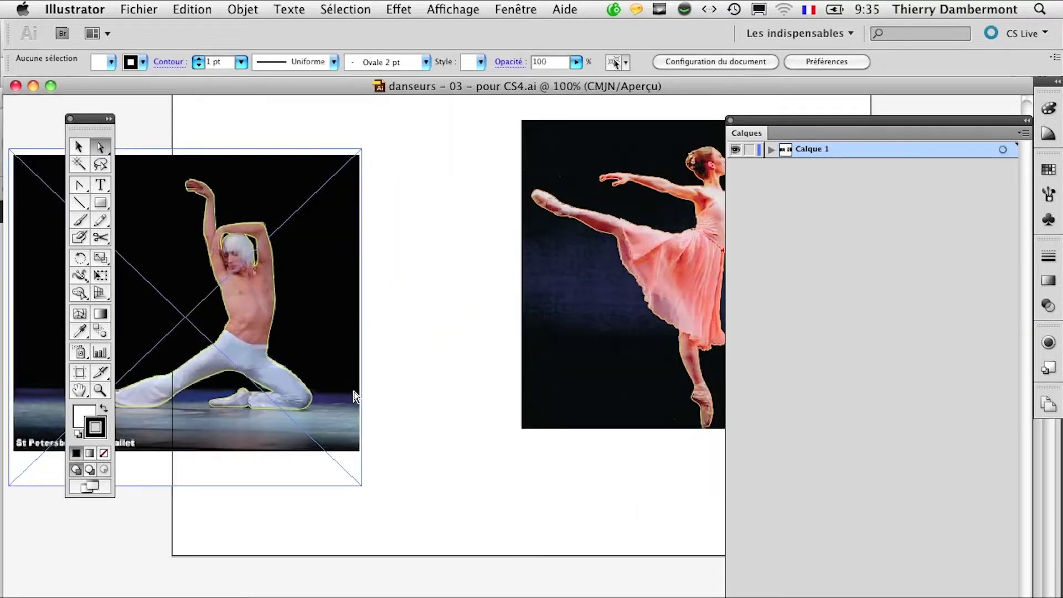
{"action": "key", "text": "super+minus"}
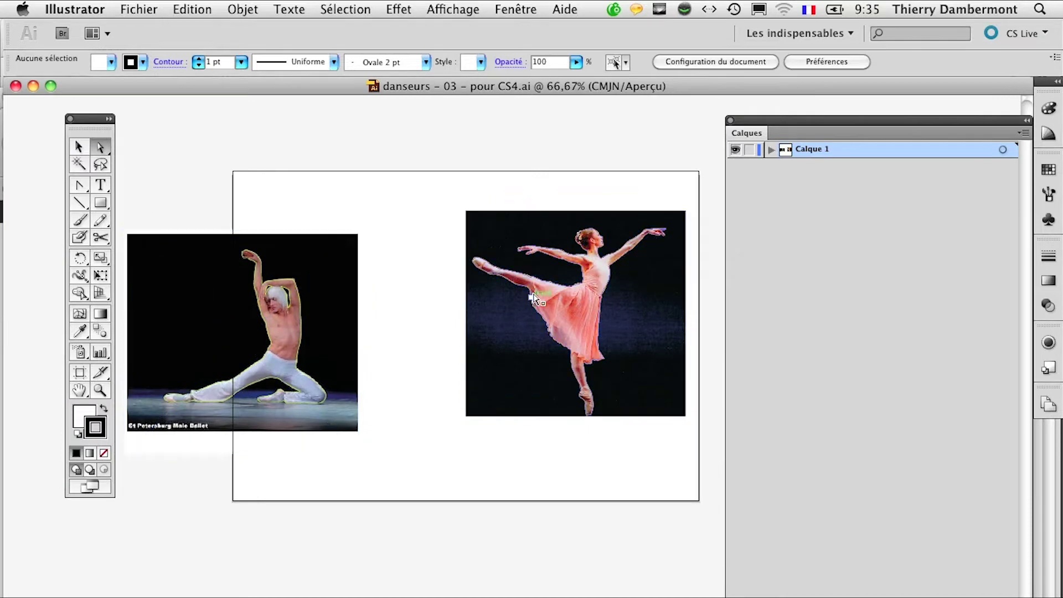
Expand Calque 1 to list both dancer images and the four Tracé paths
{"action": "left_click", "coordinate": [523, 294]}
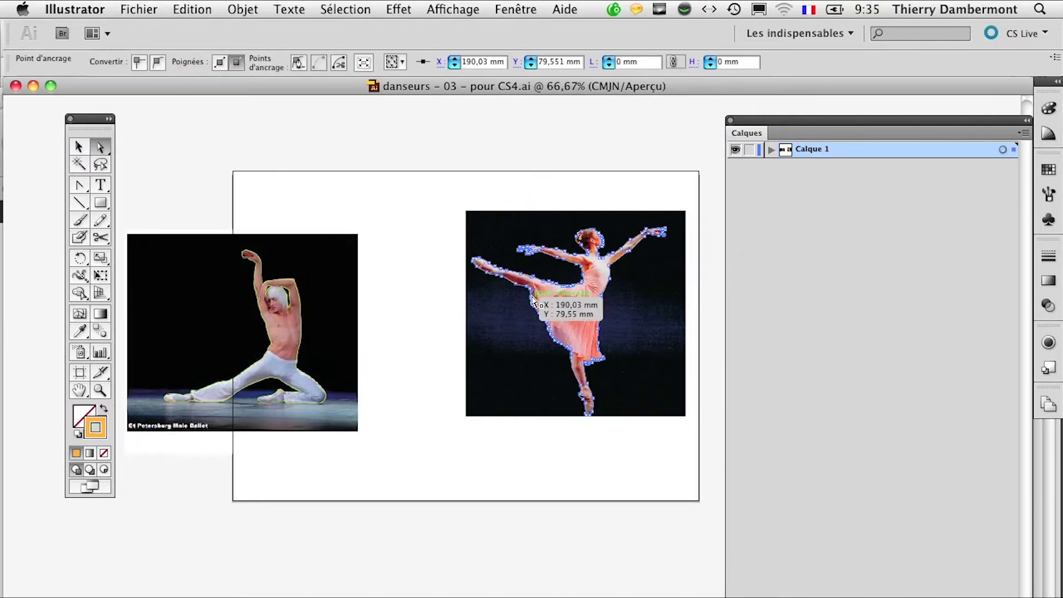
{"action": "left_click", "coordinate": [771, 149]}
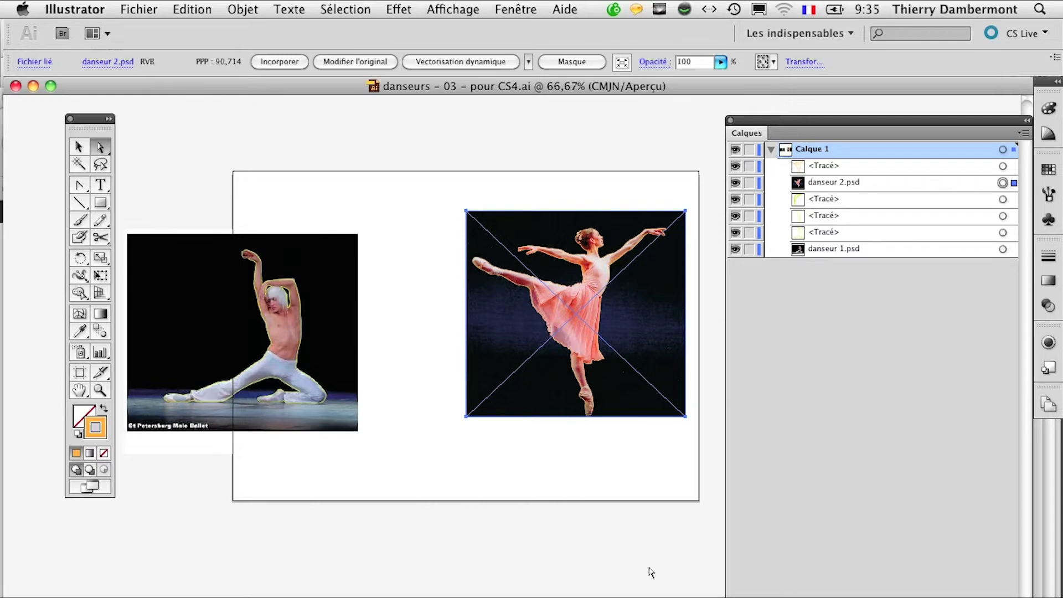
{"action": "left_click", "coordinate": [575, 542]}
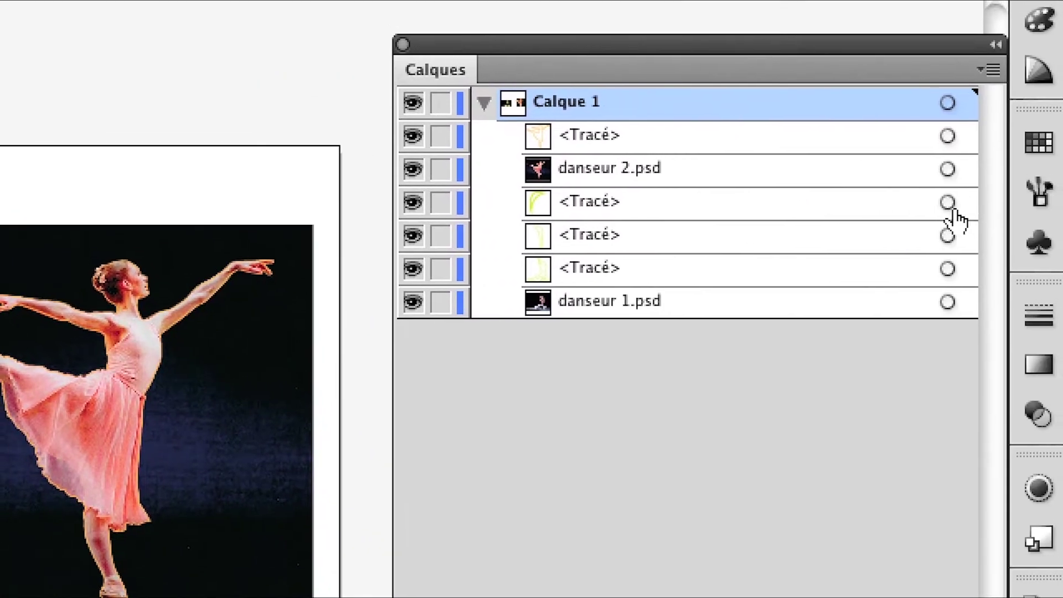
Target the three <Tracé> outline paths around the male dancer in the Calques panel
{"action": "left_click", "coordinate": [949, 205]}
{"action": "left_click", "coordinate": [950, 219], "text": "shift"}
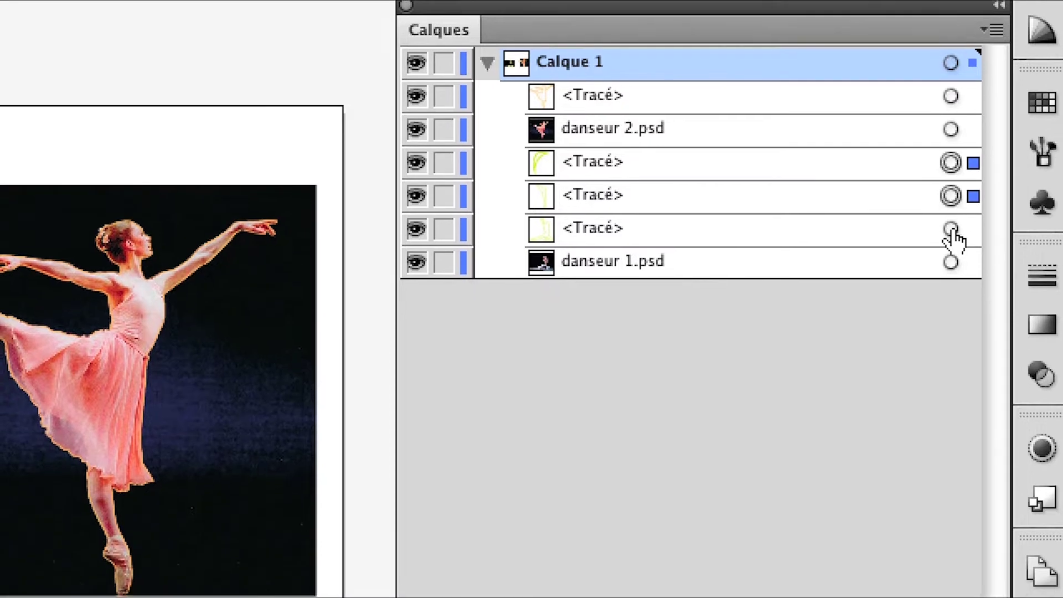
{"action": "left_click", "coordinate": [951, 227], "text": "shift"}
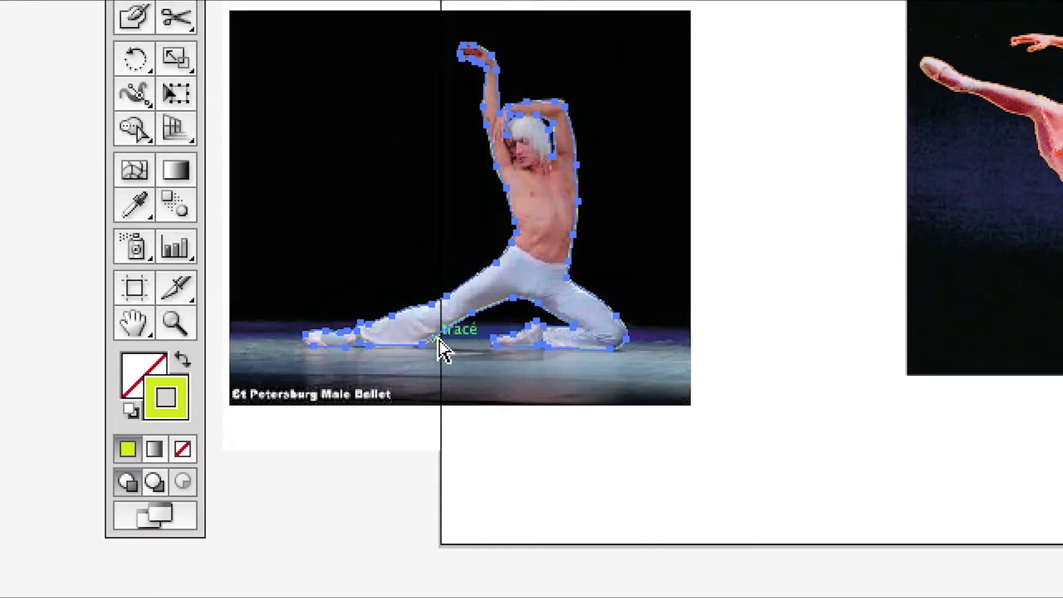
{"action": "key", "text": "ctrl+plus"}
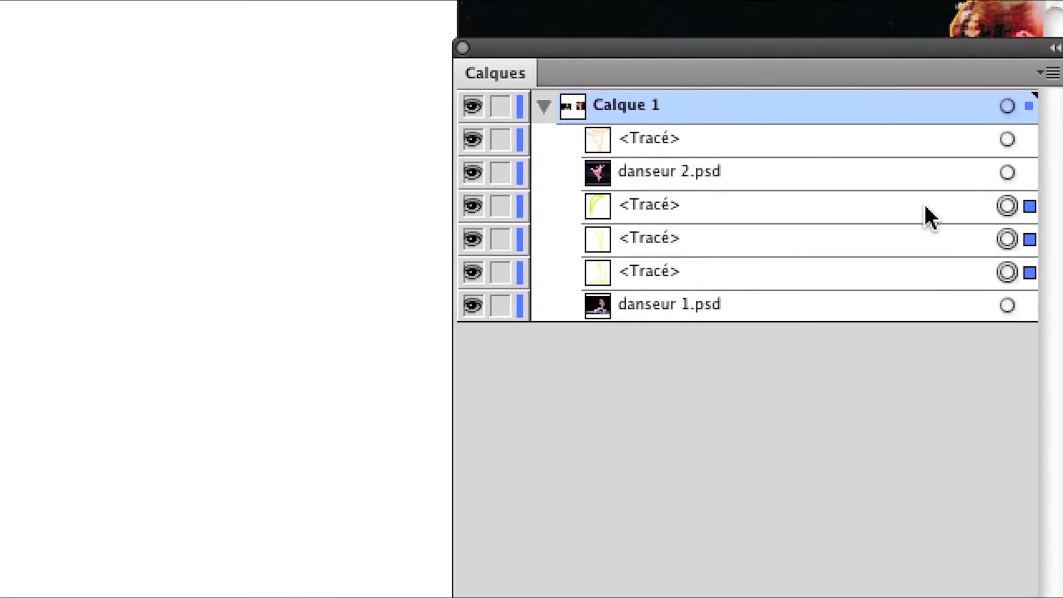
{"action": "left_click", "coordinate": [919, 186]}
{"action": "left_click", "coordinate": [922, 244]}
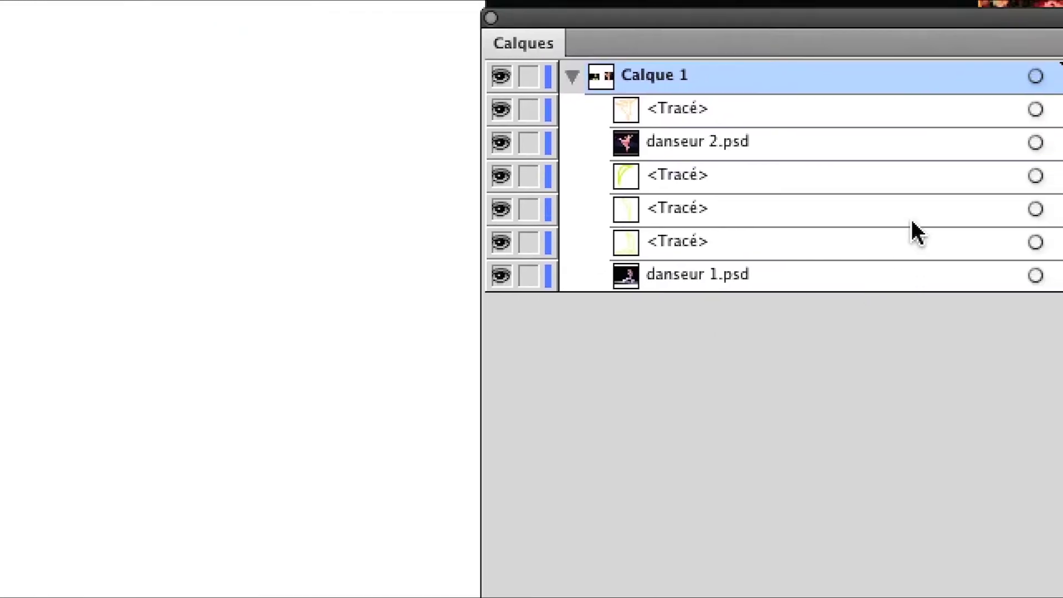
{"action": "left_click", "coordinate": [929, 208]}
{"action": "left_click", "coordinate": [929, 219], "text": "shift"}
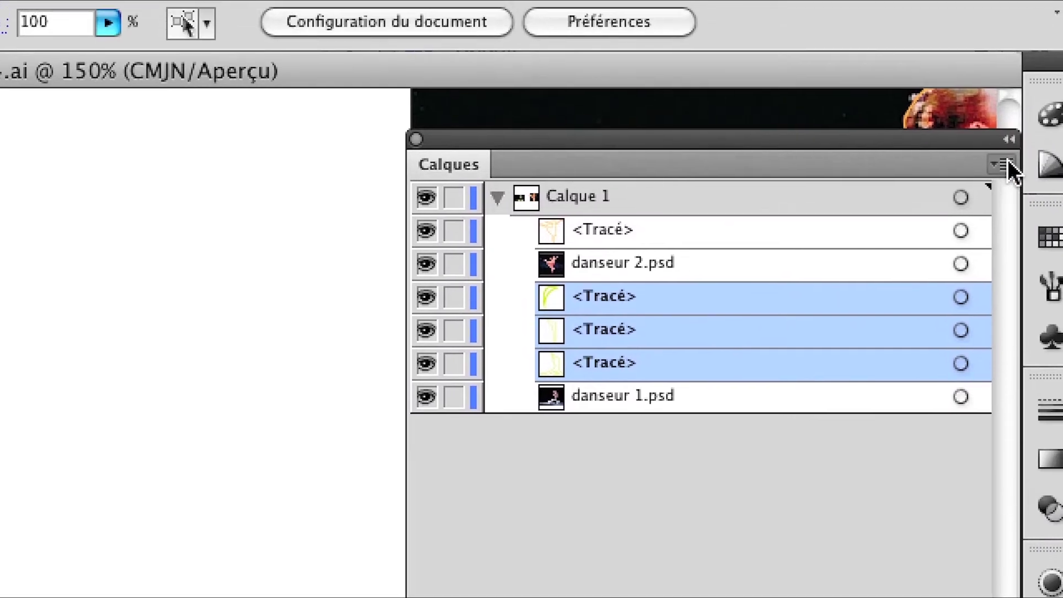
{"action": "left_click", "coordinate": [1006, 164]}
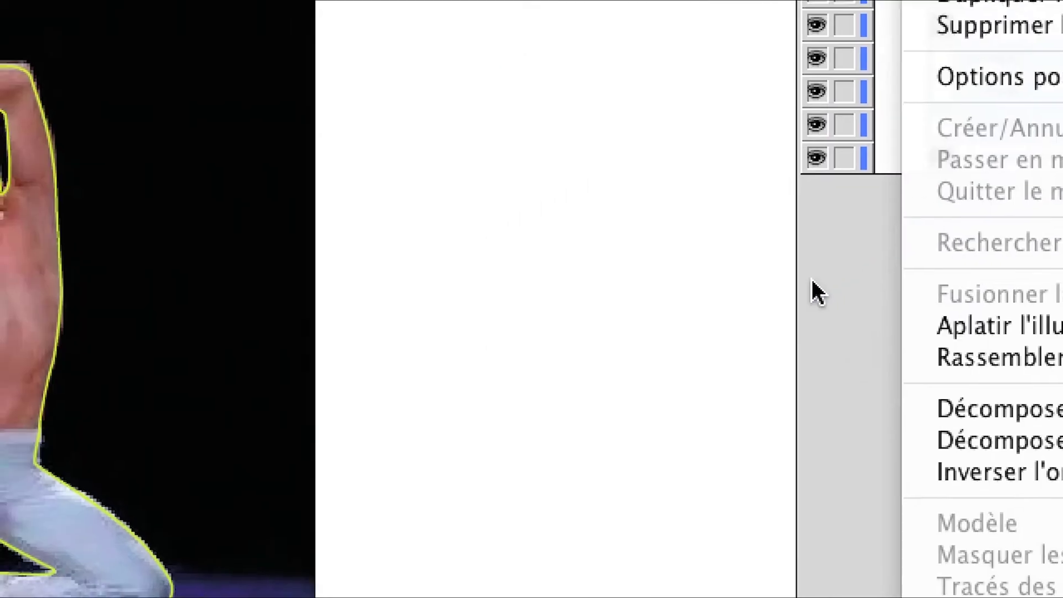
{"action": "left_click", "coordinate": [847, 266]}
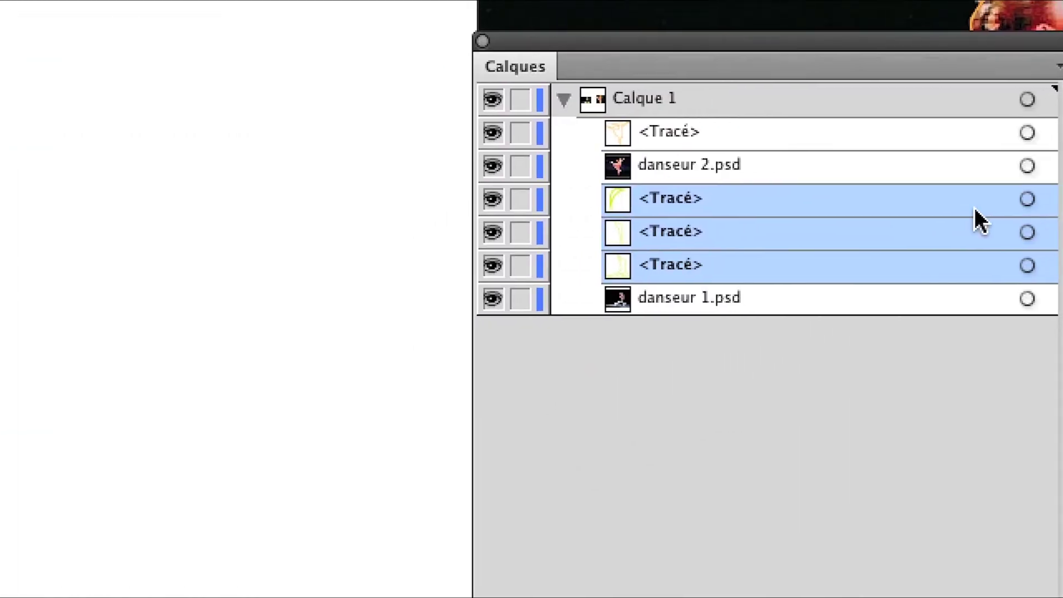
Combine the three outline paths into a compound path (Cmd+8) and also target danseur 1.psd
{"action": "left_click", "coordinate": [989, 203]}
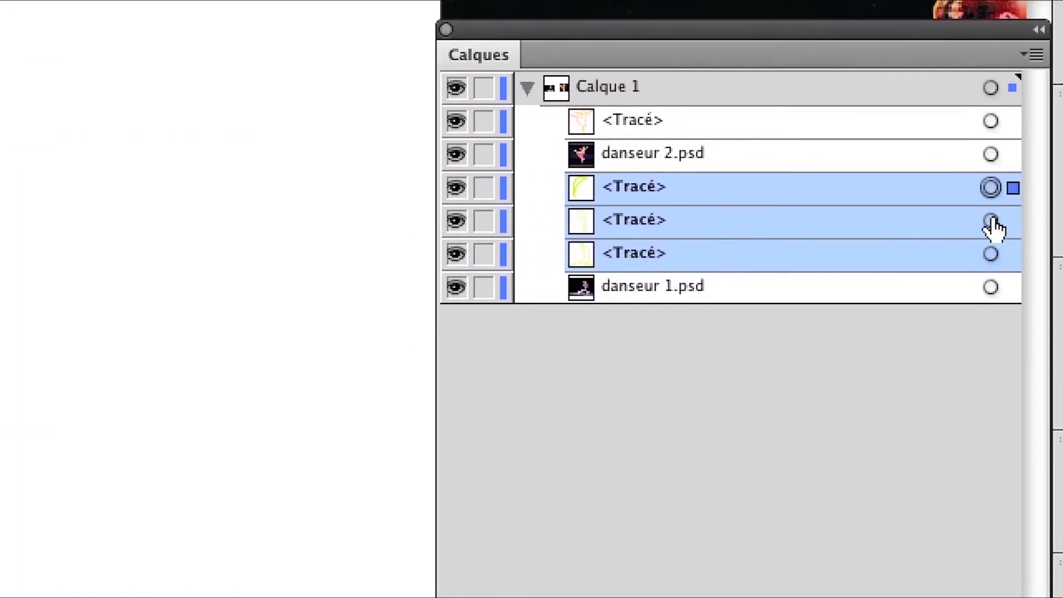
{"action": "left_click", "coordinate": [988, 235], "text": "shift"}
{"action": "left_click", "coordinate": [991, 233], "text": "shift"}
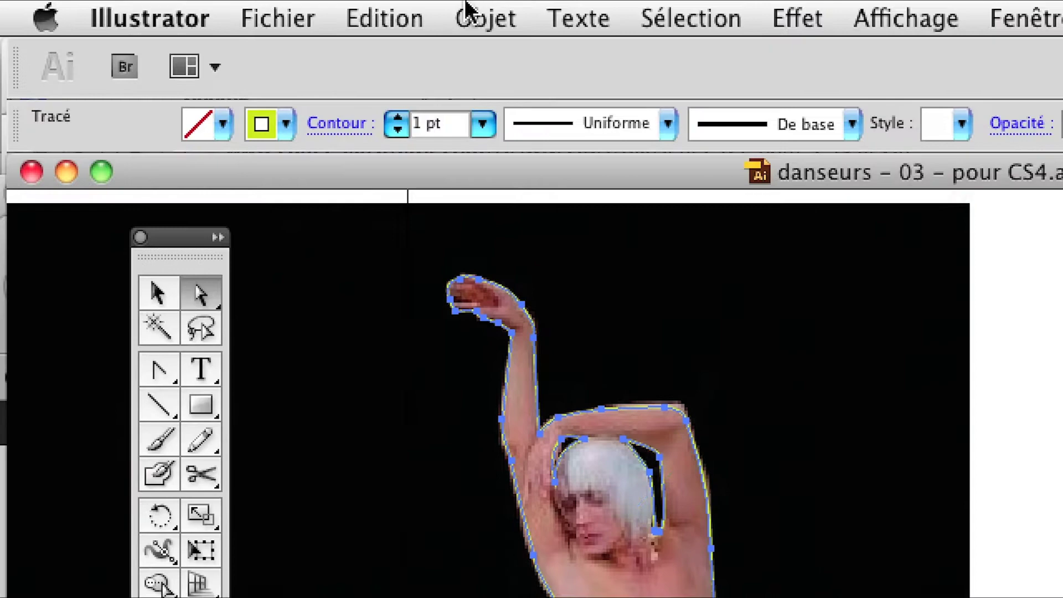
{"action": "left_click", "coordinate": [466, 4]}
{"action": "mouse_move", "coordinate": [374, 303]}
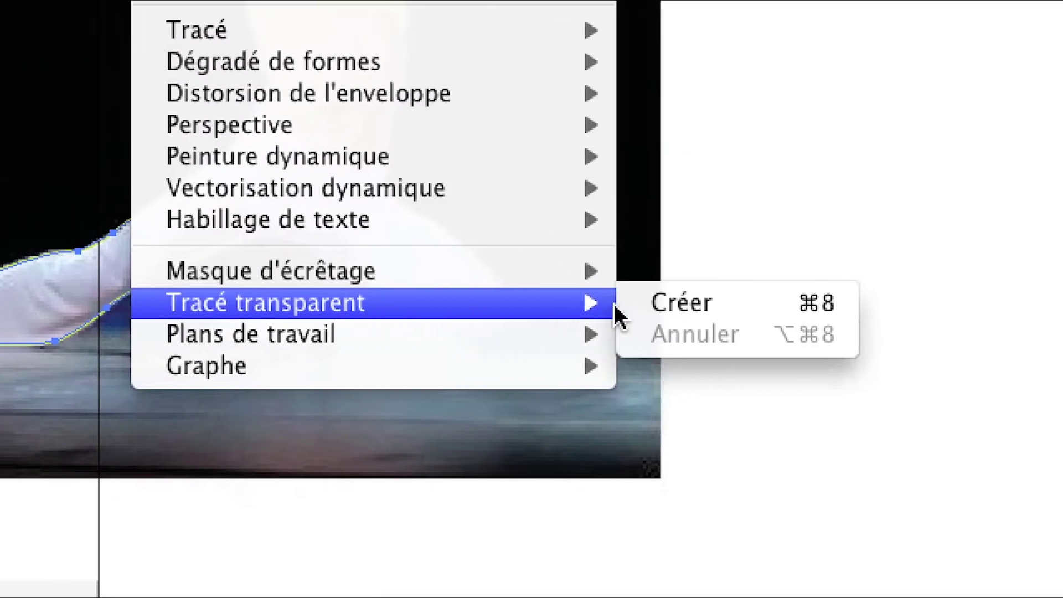
{"action": "left_click", "coordinate": [643, 311]}
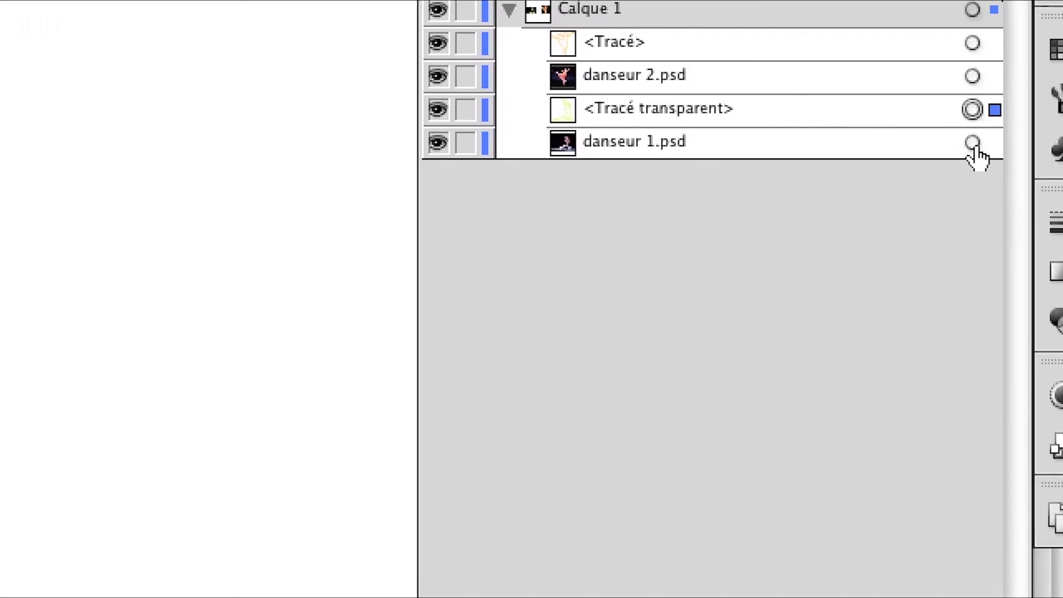
{"action": "left_click", "coordinate": [967, 150], "text": "shift"}
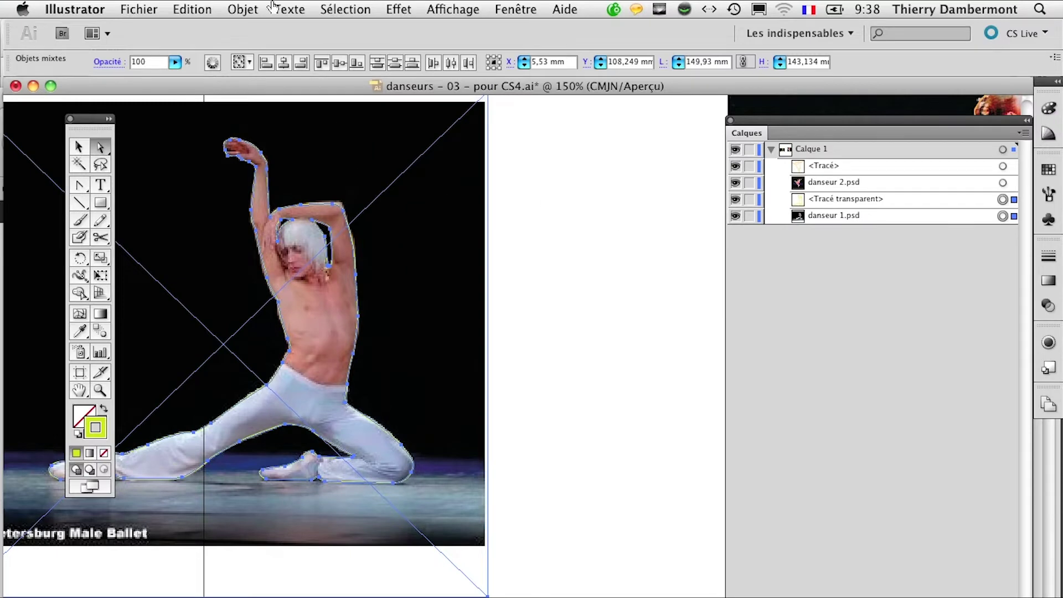
Make a clipping mask (Cmd+7) of danseur 1.psd and expand the resulting Groupe
{"action": "left_click", "coordinate": [244, 9]}
{"action": "mouse_move", "coordinate": [290, 442]}
{"action": "left_click", "coordinate": [481, 443]}
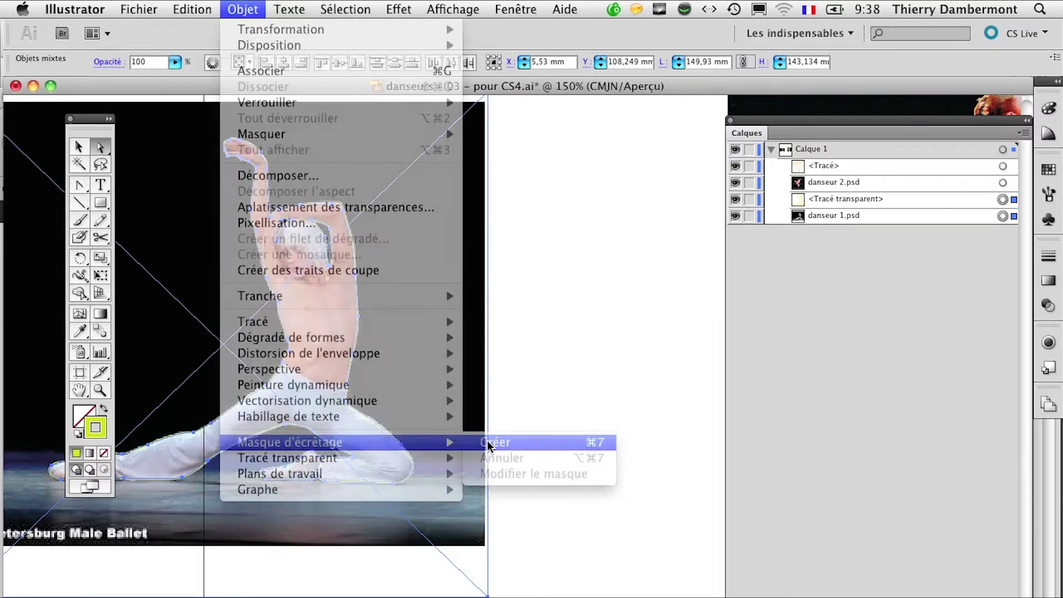
{"action": "key", "text": "super+minus"}
{"action": "key", "text": "super+minus"}
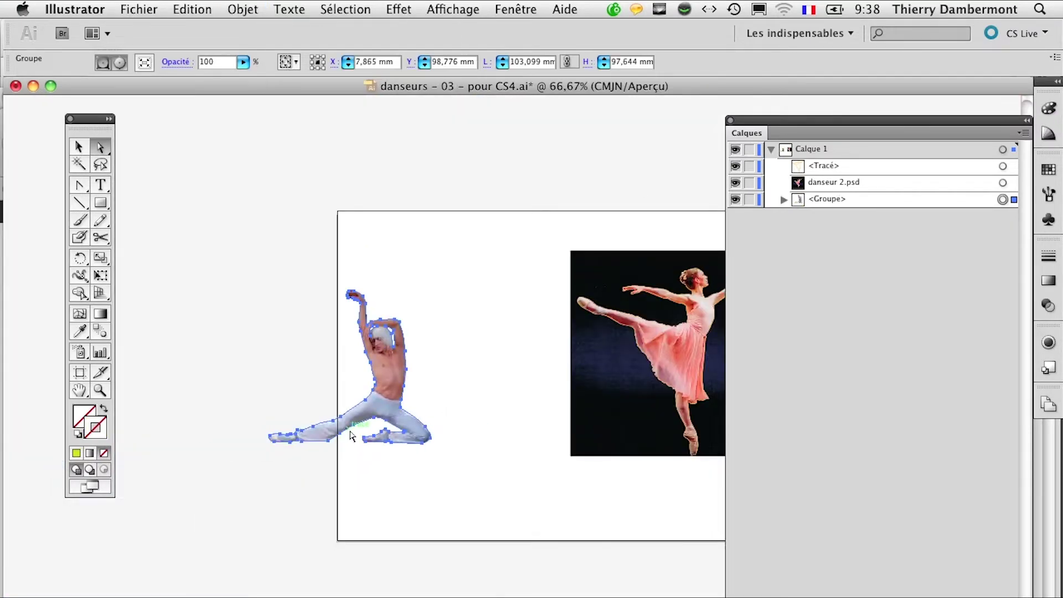
{"action": "key", "text": "super+plus"}
{"action": "key", "text": "super+plus"}
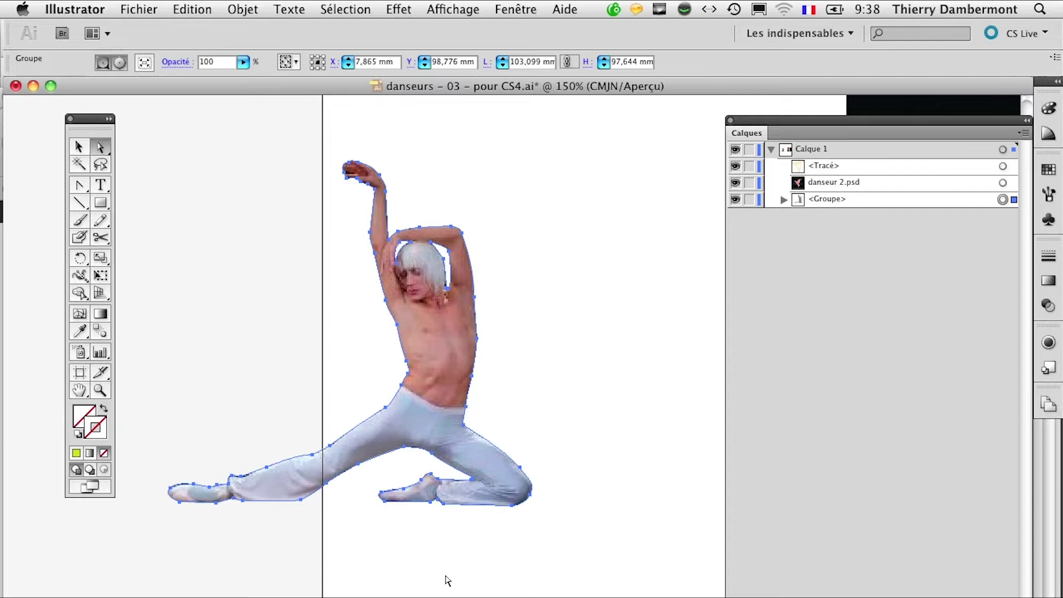
{"action": "left_click", "coordinate": [448, 580]}
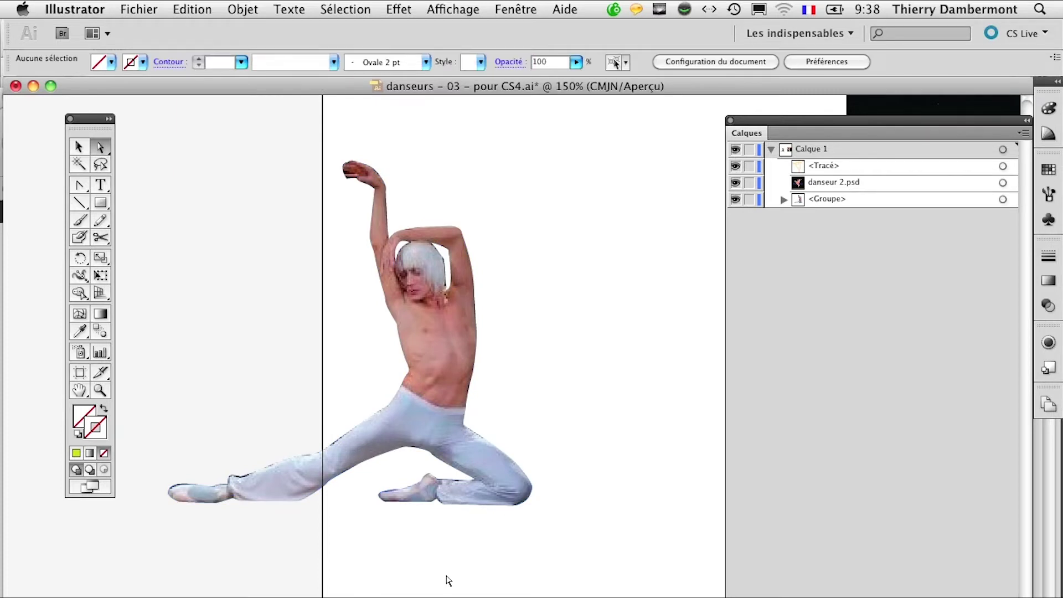
{"action": "left_click", "coordinate": [783, 199]}
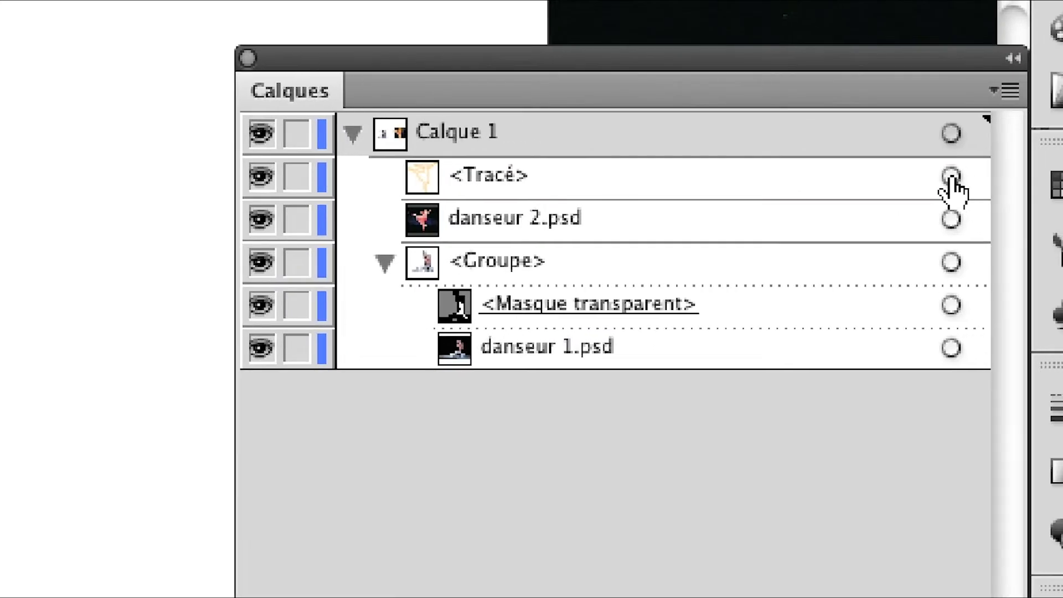
Target the ballerina's path with danseur 2.psd and create a clipping mask from them
{"action": "left_click", "coordinate": [992, 178]}
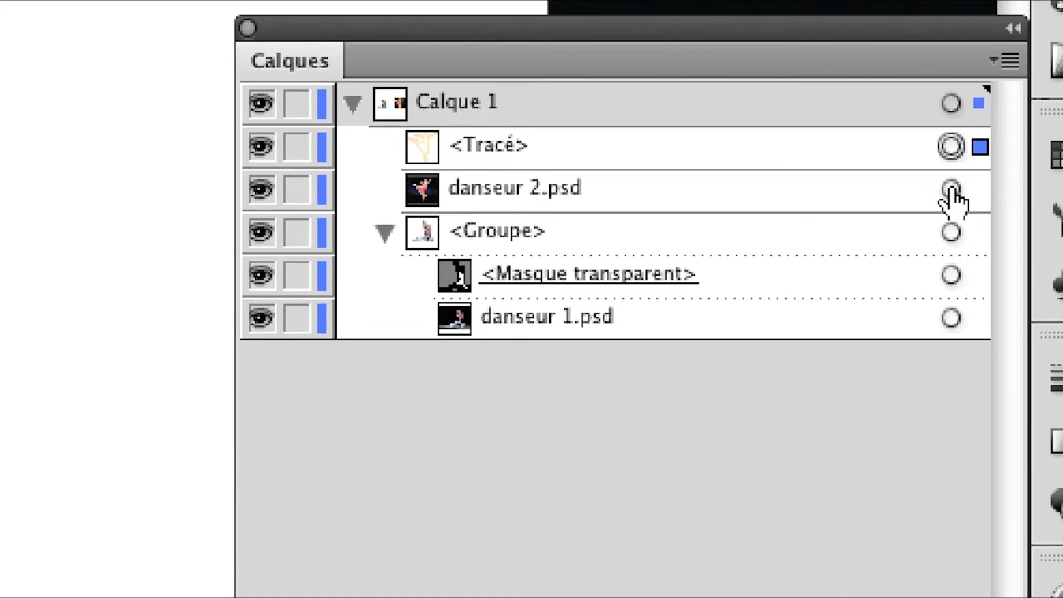
{"action": "left_click", "coordinate": [951, 190], "text": "shift"}
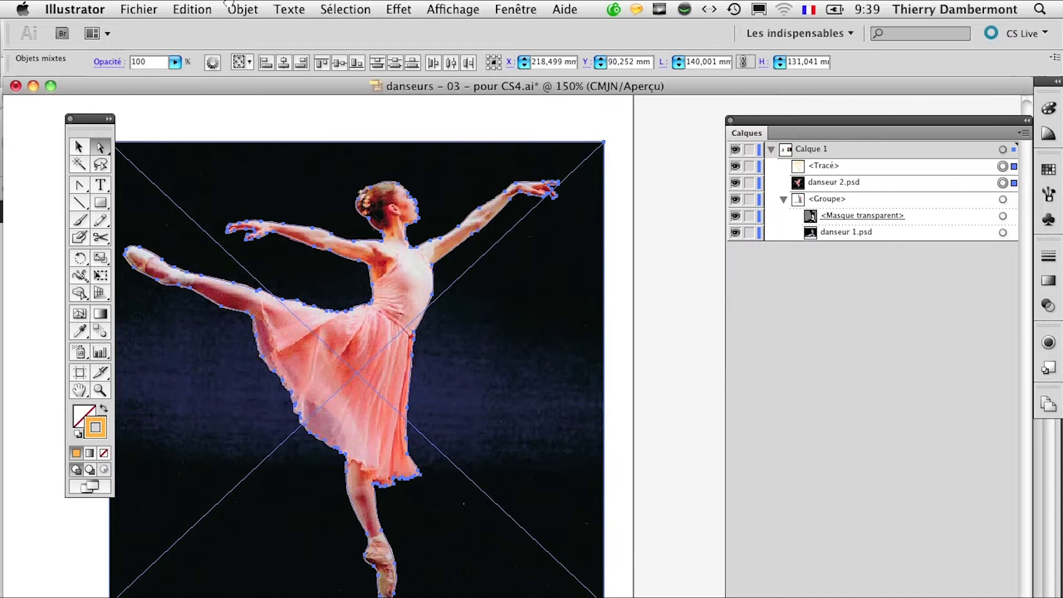
{"action": "left_click", "coordinate": [242, 9]}
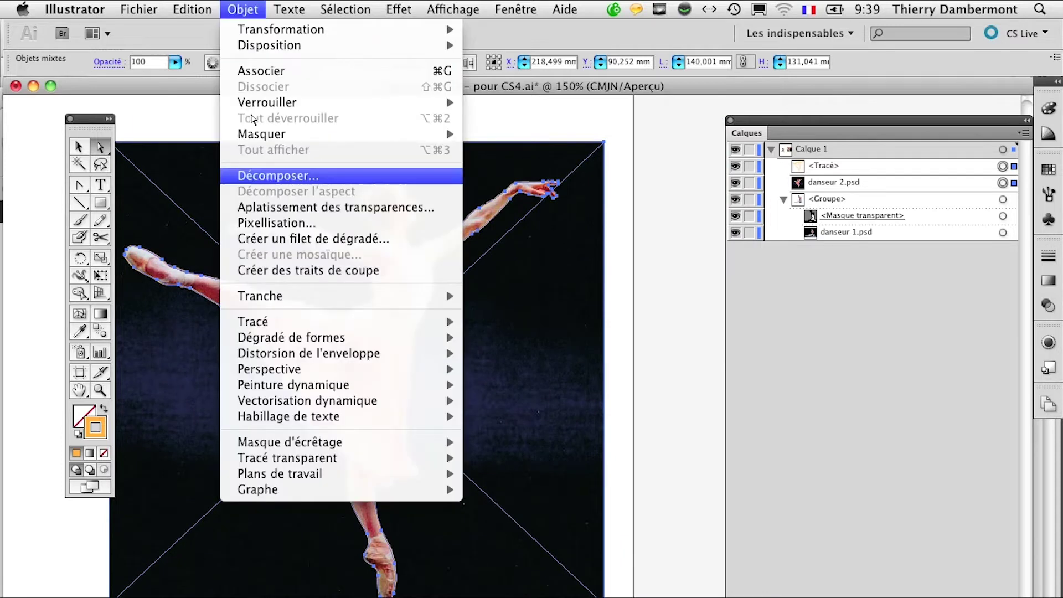
{"action": "left_click", "coordinate": [524, 444]}
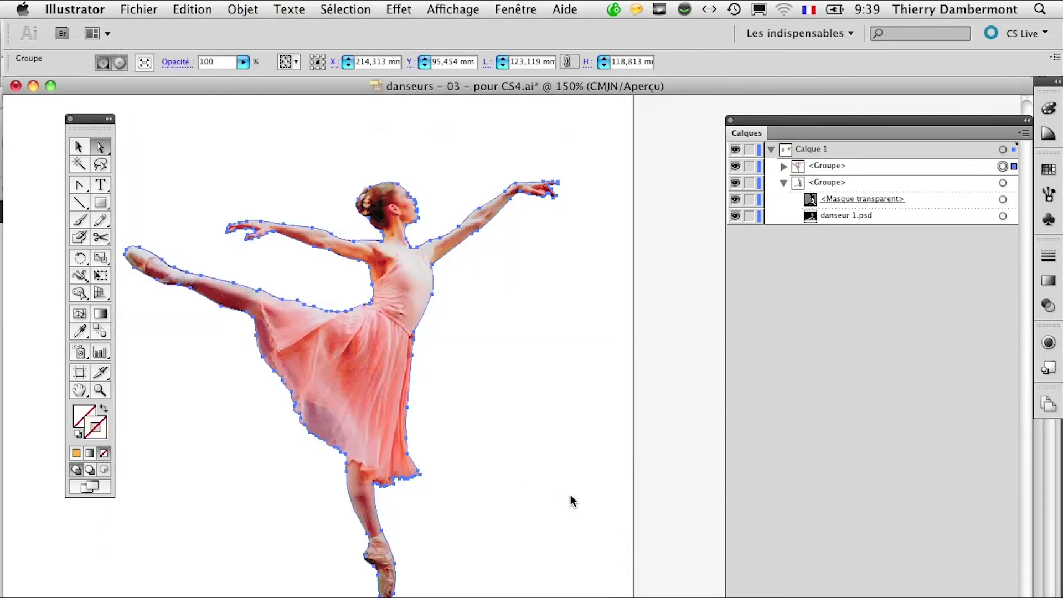
{"action": "left_click", "coordinate": [581, 498]}
Fit the artboard in view, then expand and select the ballerina's clipped group
{"action": "key", "text": "super+minus"}
{"action": "key", "text": "super+minus"}
{"action": "key", "text": "super+minus"}
{"action": "left_click_drag", "start_coordinate": [347, 493], "coordinate": [427, 344]}
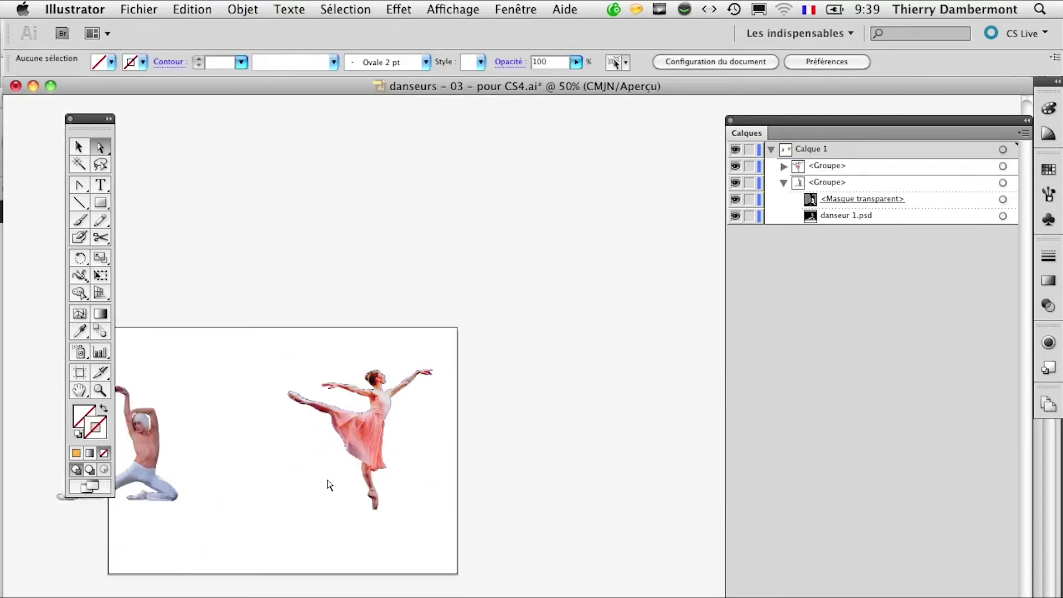
{"action": "left_click", "coordinate": [428, 332], "text": "super"}
{"action": "mouse_move", "coordinate": [329, 337]}
{"action": "left_mouse_down"}
{"action": "mouse_move", "coordinate": [364, 380]}
{"action": "mouse_move", "coordinate": [380, 381]}
{"action": "left_mouse_up"}
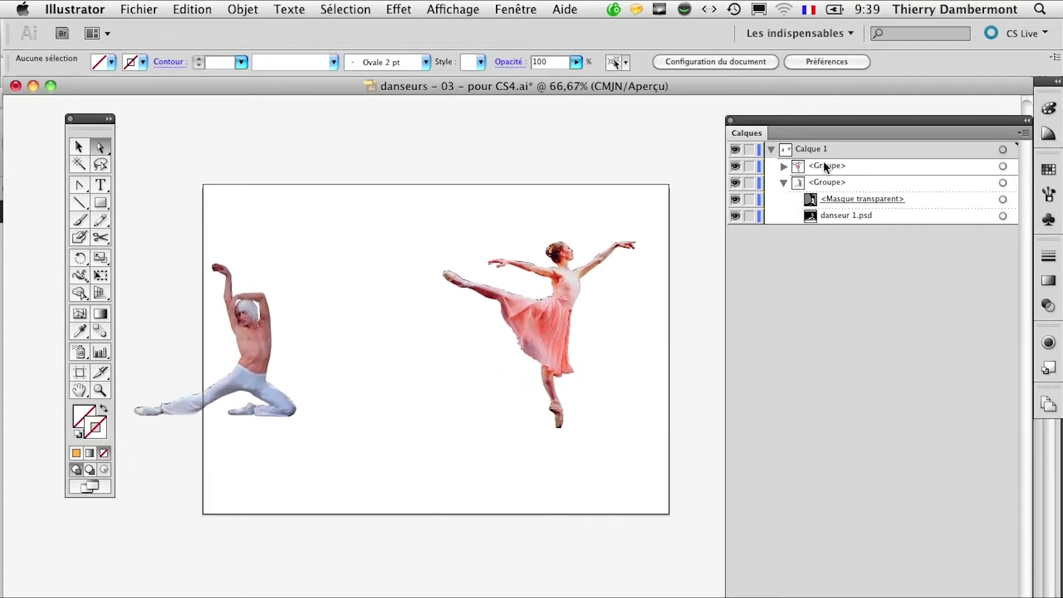
{"action": "left_click", "coordinate": [784, 166]}
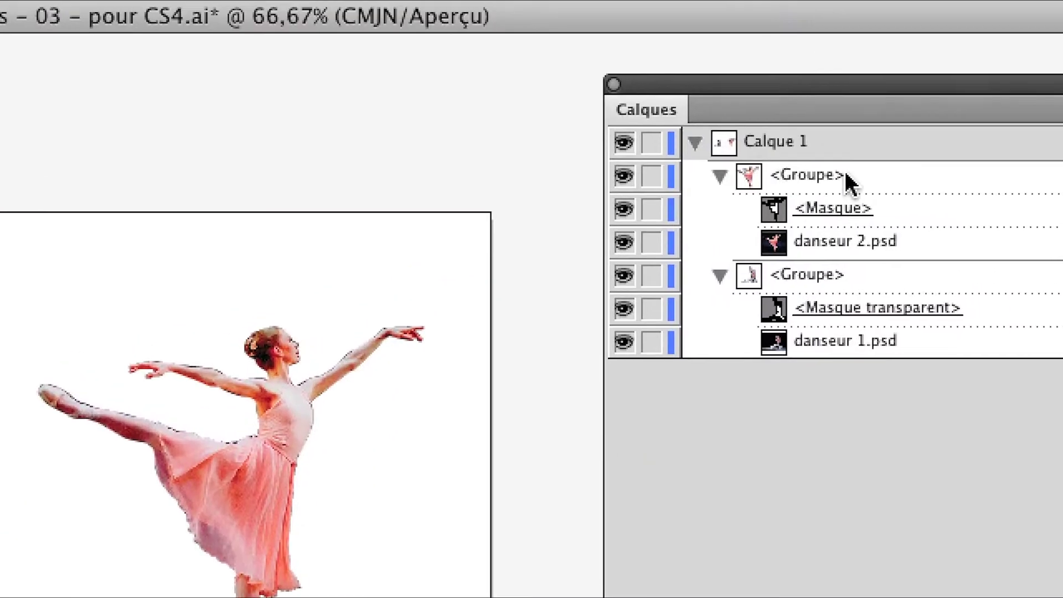
{"action": "left_click", "coordinate": [853, 172]}
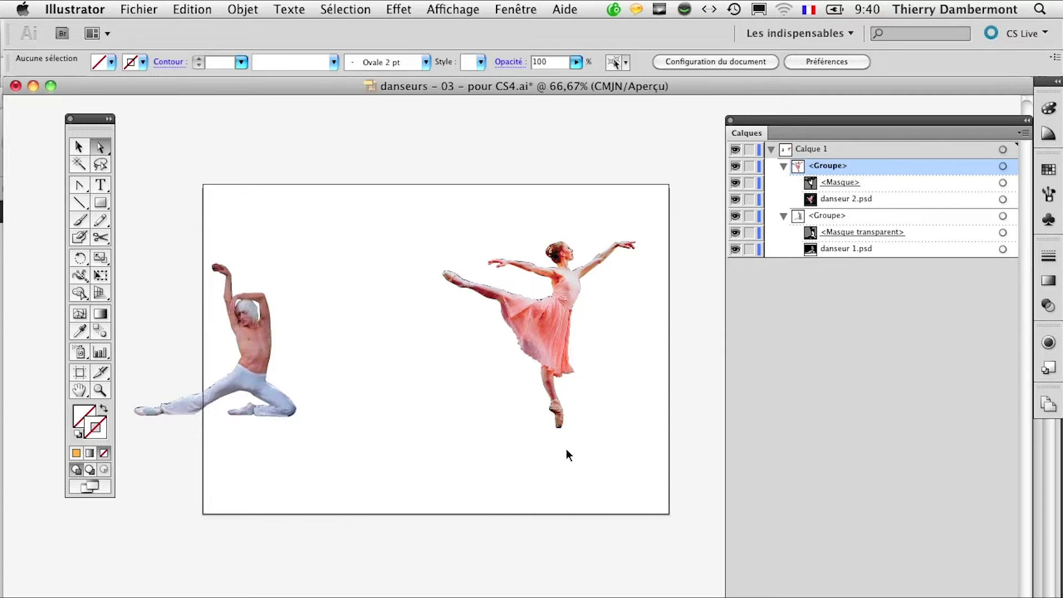
Save as 'danseurs - 03 - pour CS4 - b.ai', accepting the default Illustrator options
{"action": "left_click", "coordinate": [136, 9]}
{"action": "left_click", "coordinate": [215, 193]}
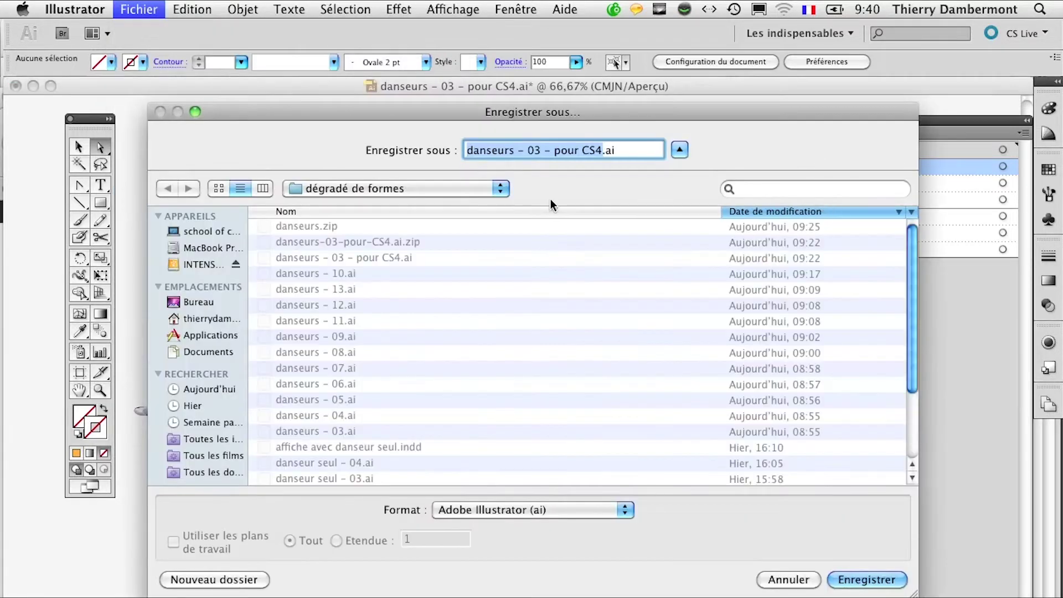
{"action": "left_click", "coordinate": [570, 152]}
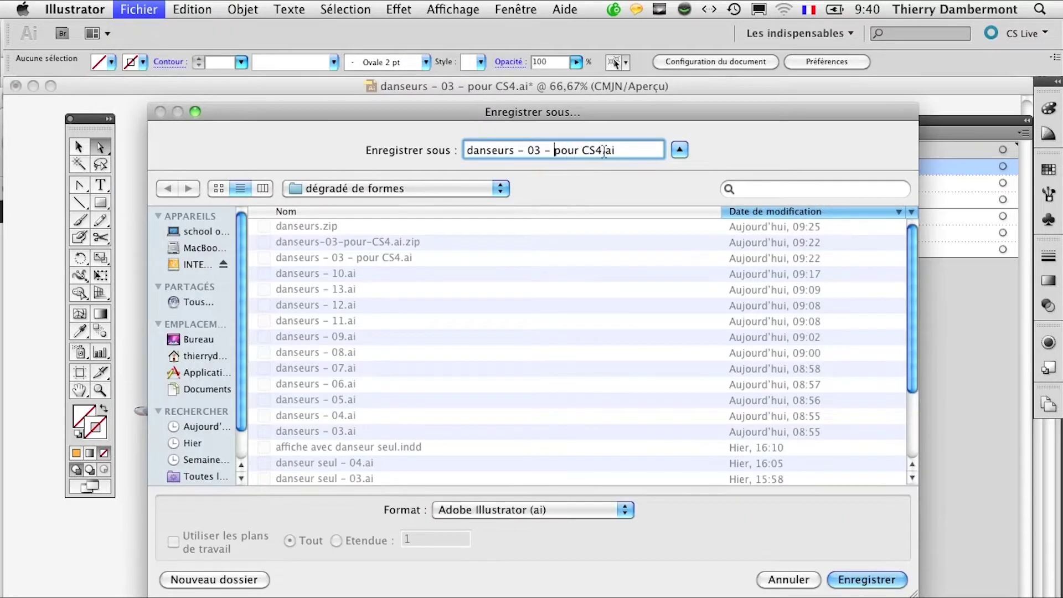
{"action": "type", "text": "- "}
{"action": "type", "text": "b"}
{"action": "left_click", "coordinate": [867, 579]}
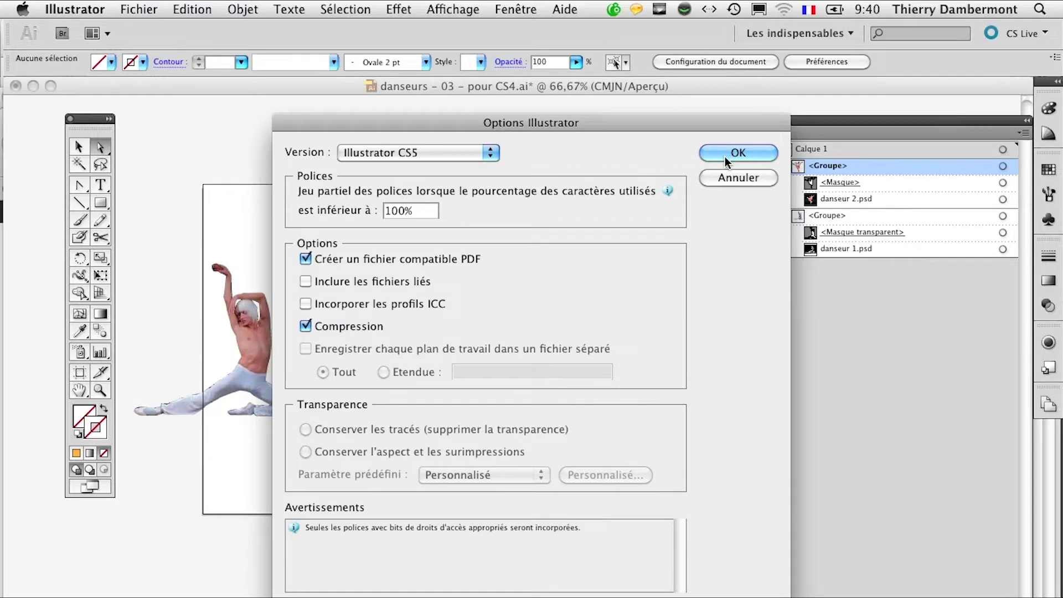
{"action": "left_click", "coordinate": [741, 154]}
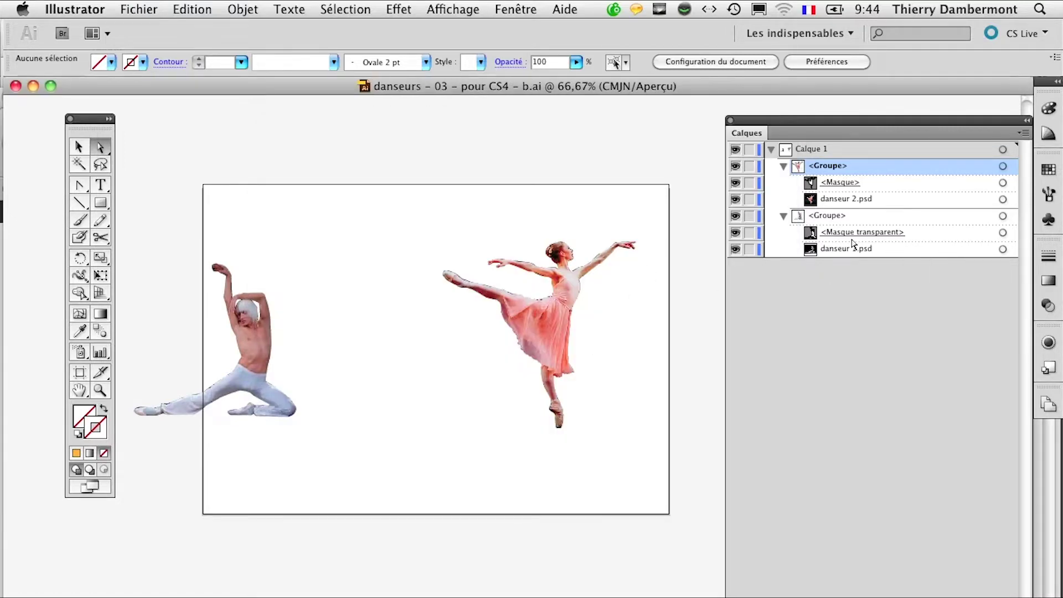
Collapse both clipped dancer groups in the Calques panel
{"action": "left_click", "coordinate": [784, 167]}
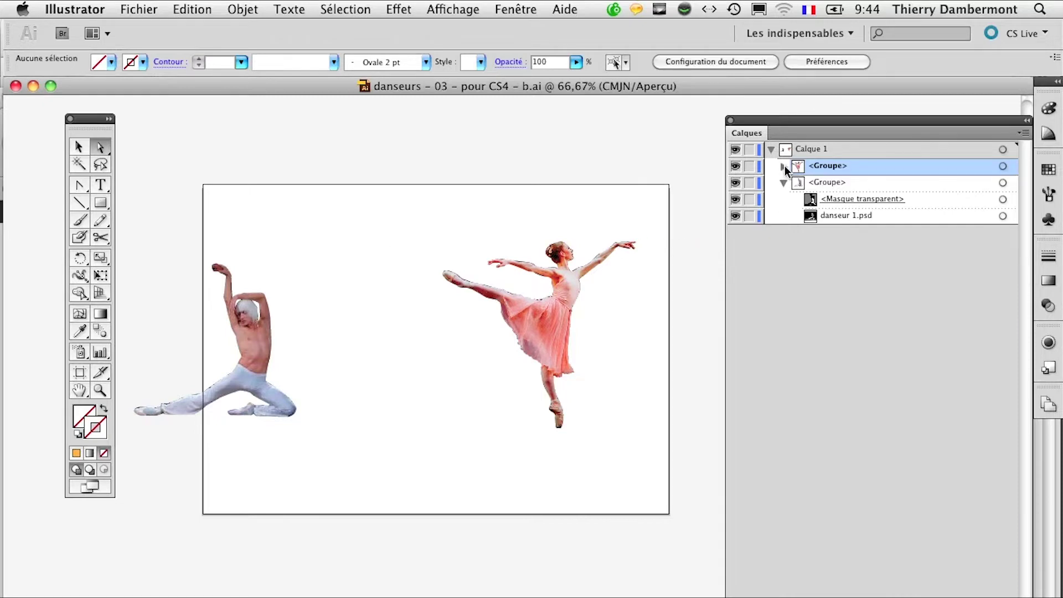
{"action": "left_click", "coordinate": [783, 183]}
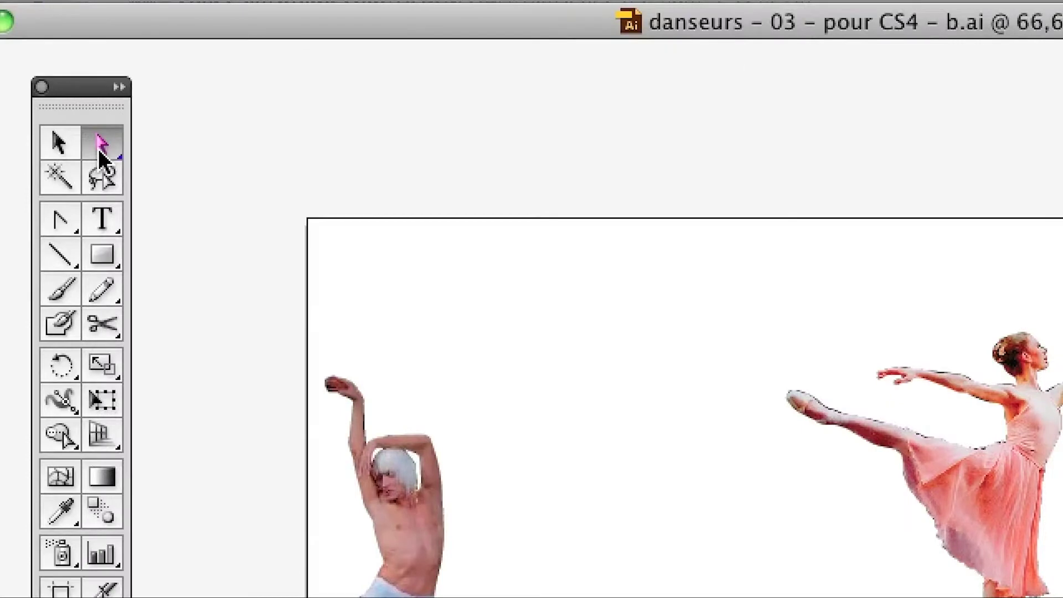
{"action": "left_click_drag", "start_coordinate": [98, 148], "coordinate": [166, 185]}
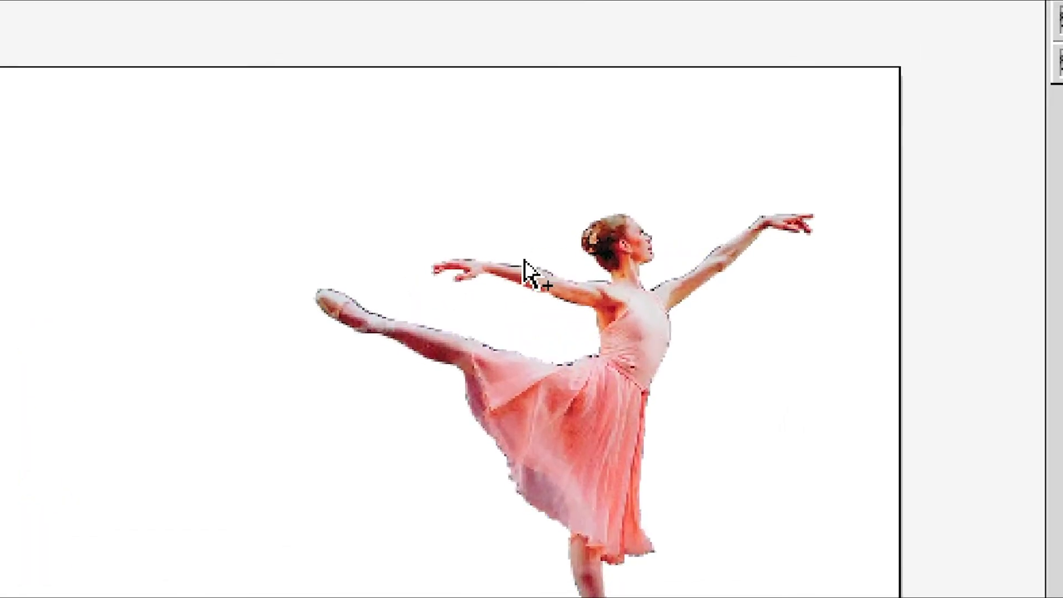
Select the ballerina's clipping outline path alone using the Group Selection tool
{"action": "left_click", "coordinate": [524, 268]}
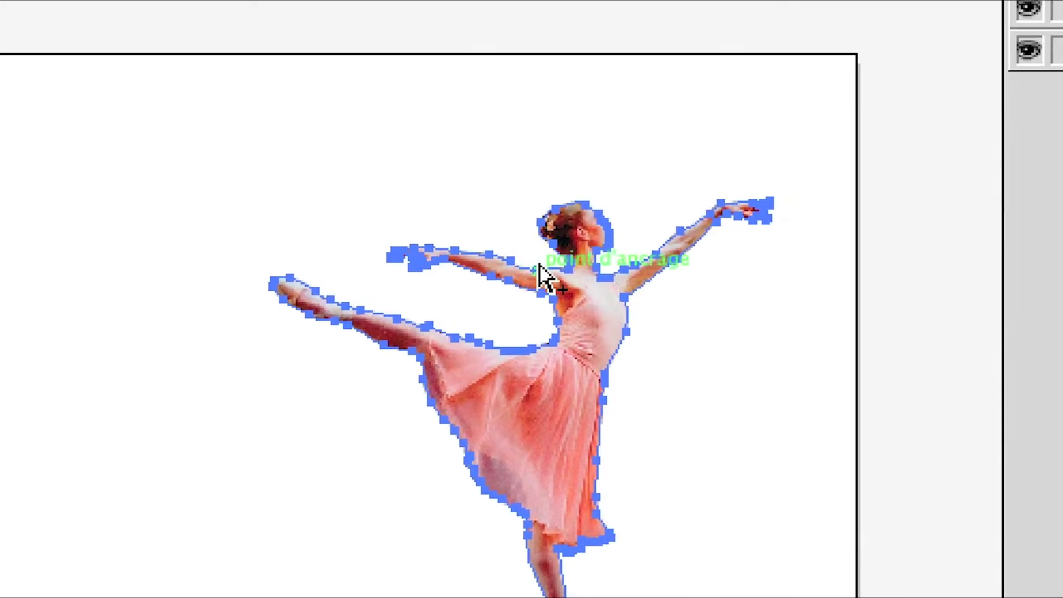
{"action": "left_click", "coordinate": [549, 263]}
{"action": "left_click", "coordinate": [560, 270]}
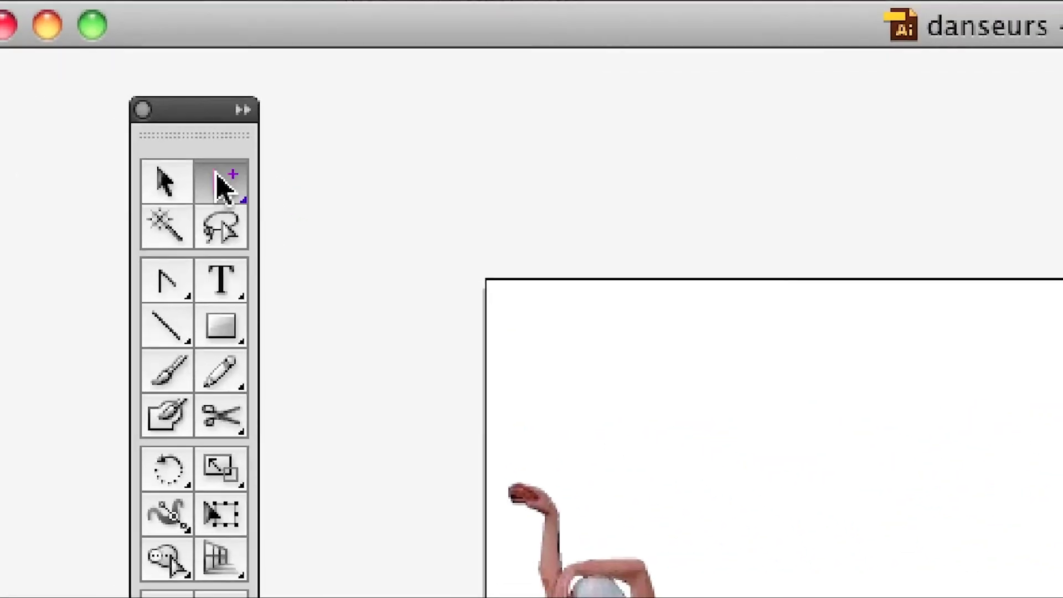
{"action": "left_click", "coordinate": [223, 186]}
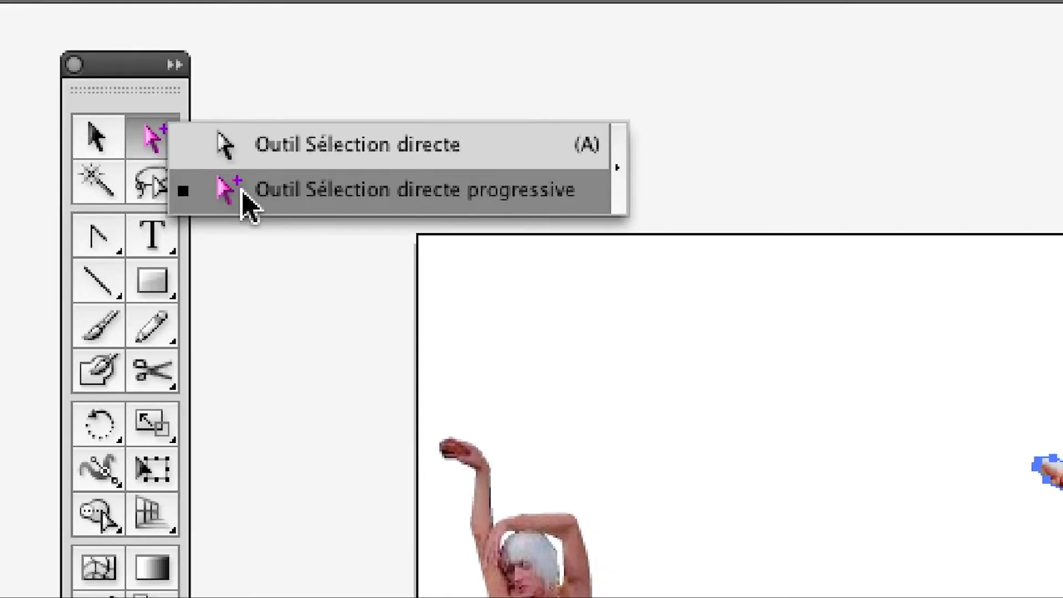
{"action": "left_click", "coordinate": [250, 206]}
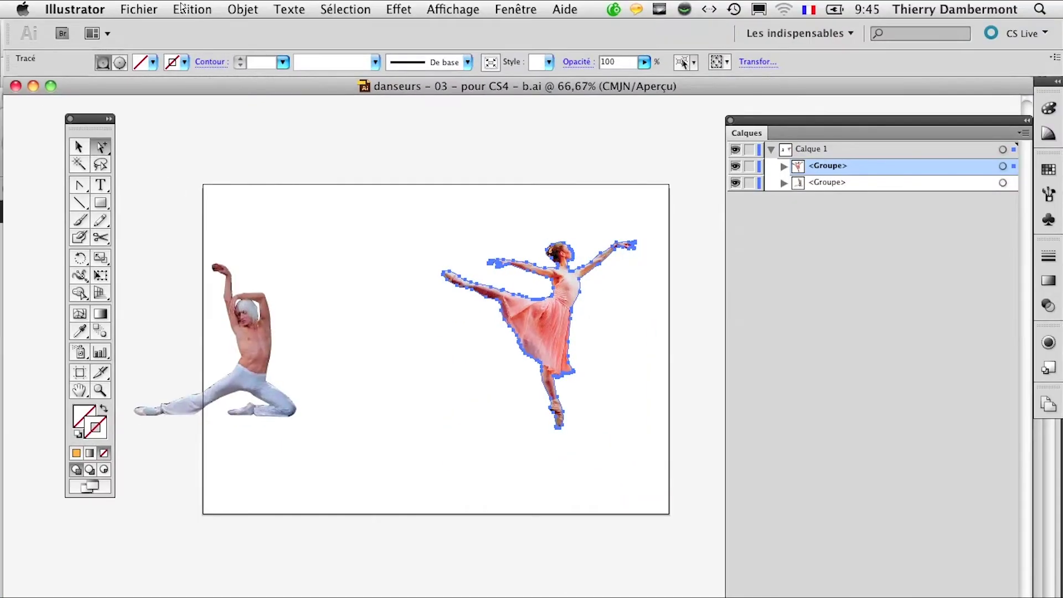
Copy the ballerina's outline path and paste it as a new Tracé
{"action": "left_click", "coordinate": [184, 9]}
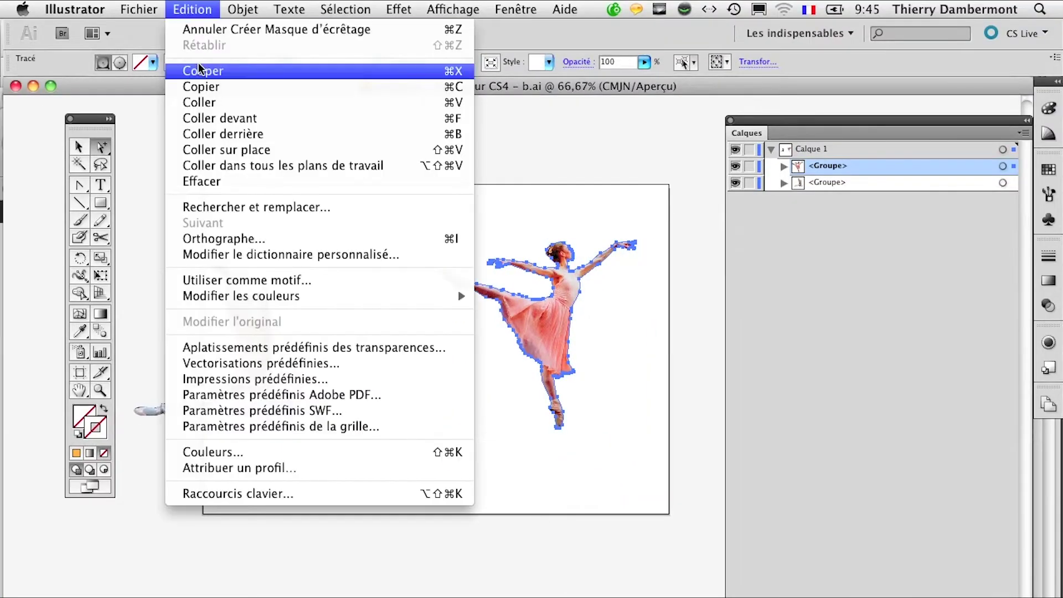
{"action": "left_click", "coordinate": [204, 87]}
{"action": "left_click", "coordinate": [193, 9]}
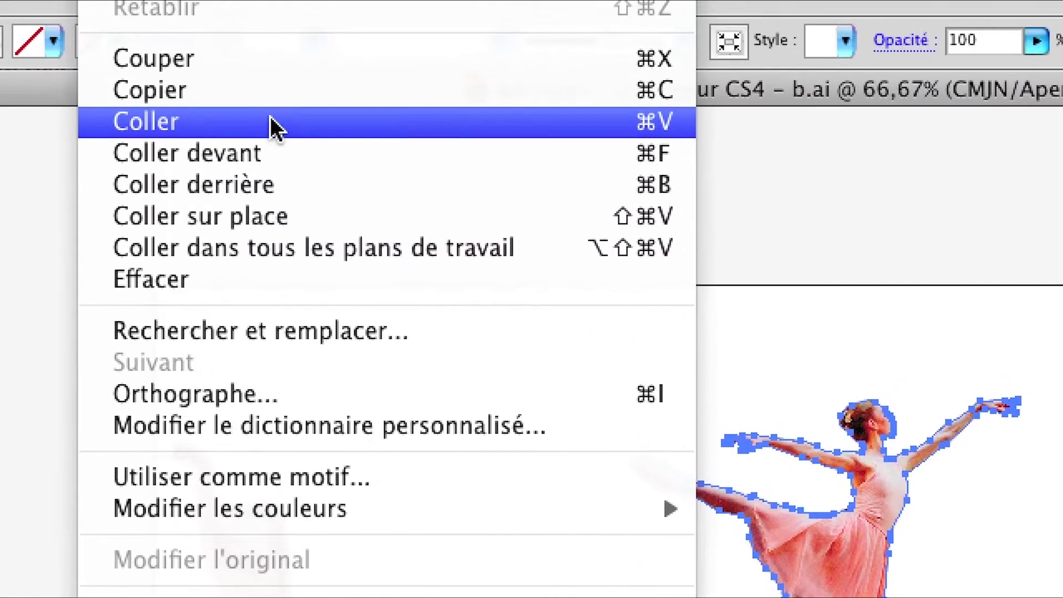
{"action": "left_click", "coordinate": [271, 118]}
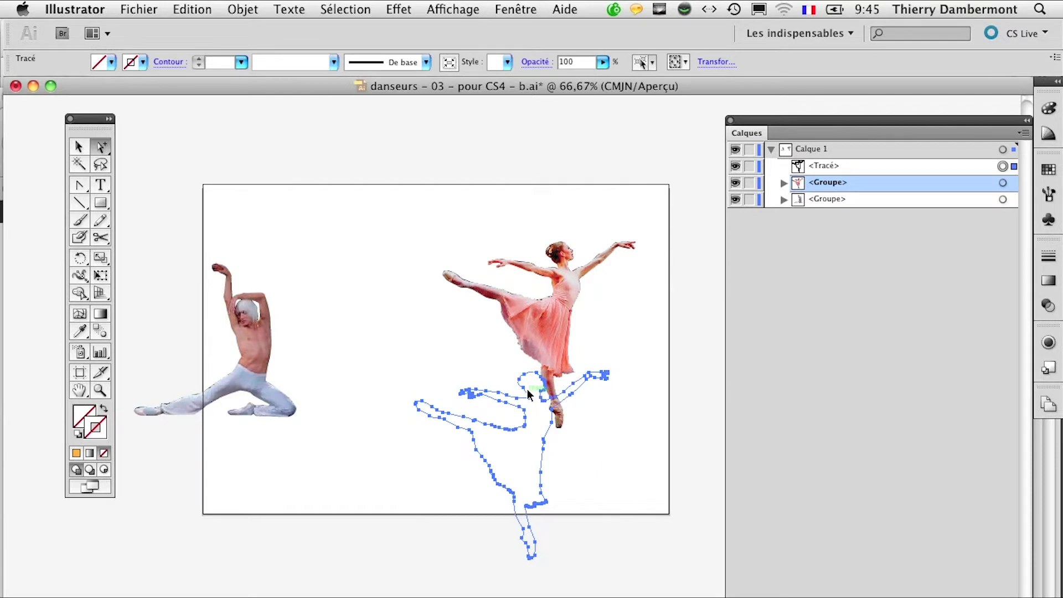
Drag the pasted Tracé onto the ballerina so it traces her edge, then pan to the kneeling dancer
{"action": "left_click_drag", "start_coordinate": [526, 401], "coordinate": [558, 266]}
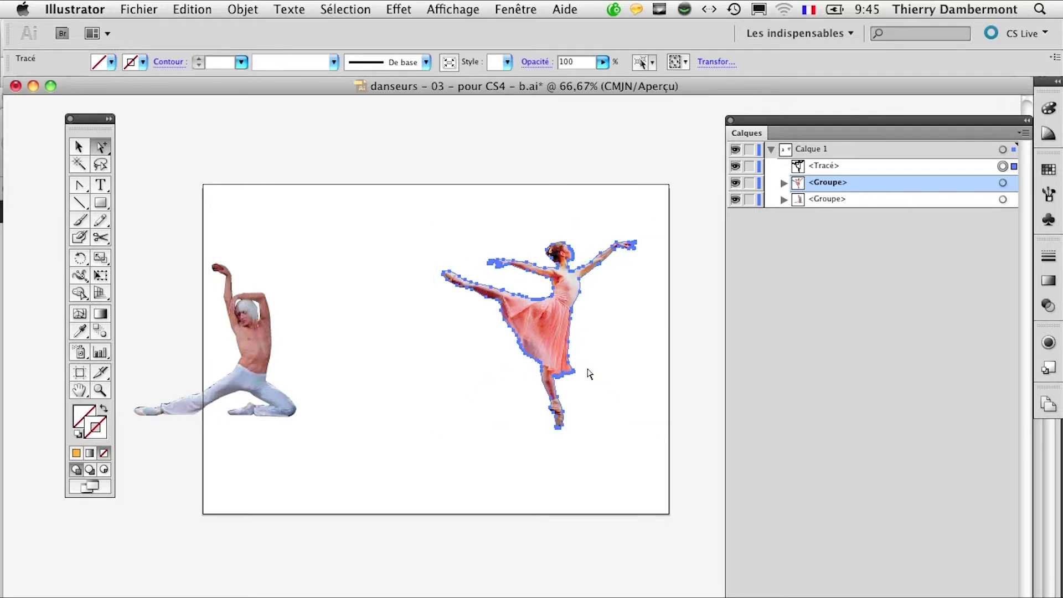
{"action": "scroll", "coordinate": [589, 374], "scroll_direction": "up", "scroll_amount": 2}
{"action": "scroll", "coordinate": [561, 341], "scroll_direction": "up", "scroll_amount": 2}
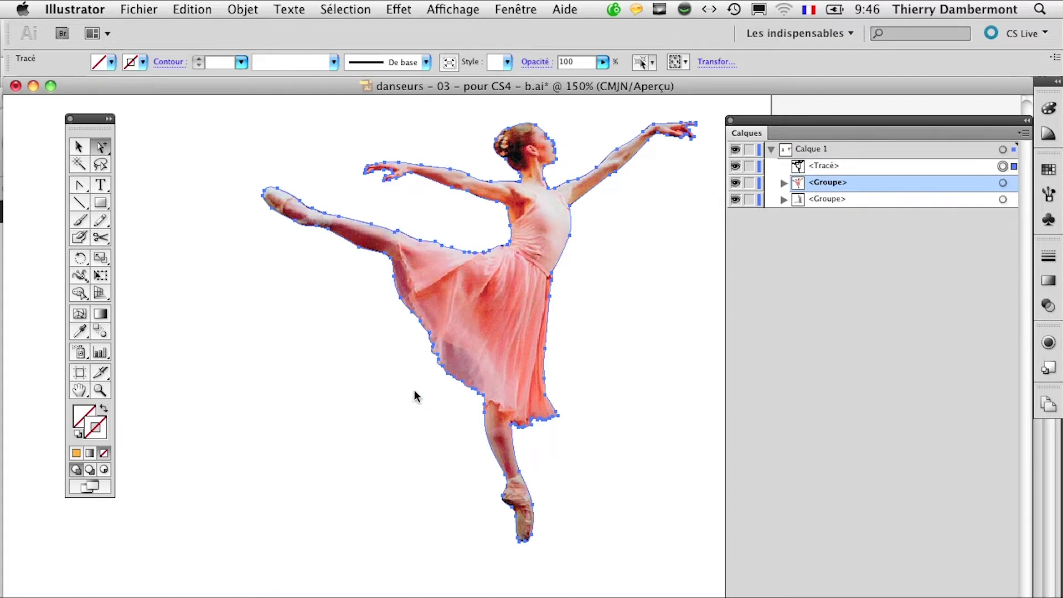
{"action": "scroll", "coordinate": [416, 395], "scroll_direction": "down", "scroll_amount": 1}
{"action": "left_click", "coordinate": [79, 390]}
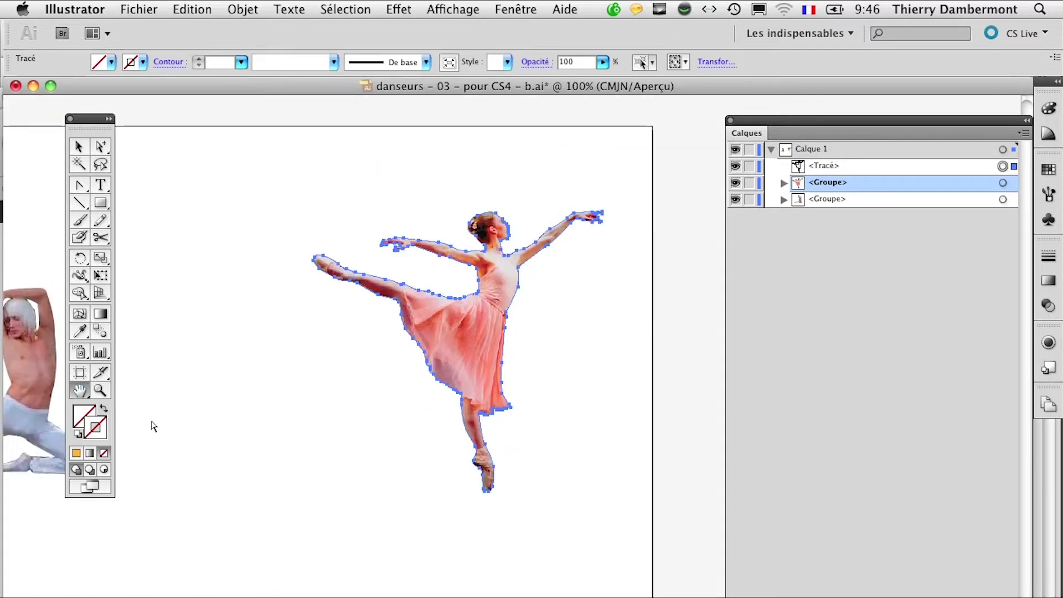
{"action": "left_click_drag", "start_coordinate": [202, 428], "coordinate": [361, 467]}
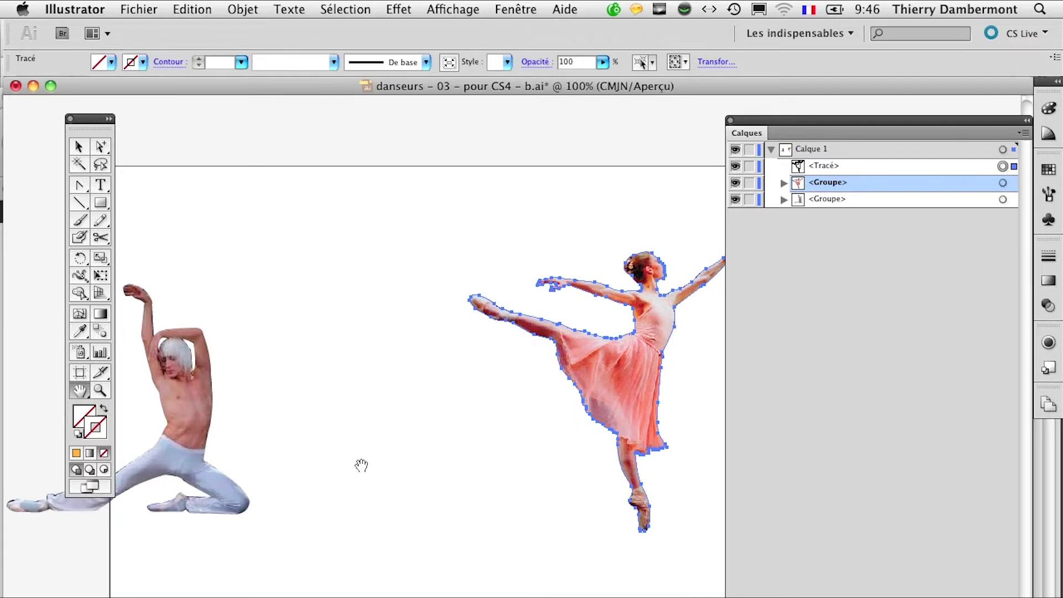
{"action": "left_click_drag", "start_coordinate": [362, 464], "coordinate": [534, 430]}
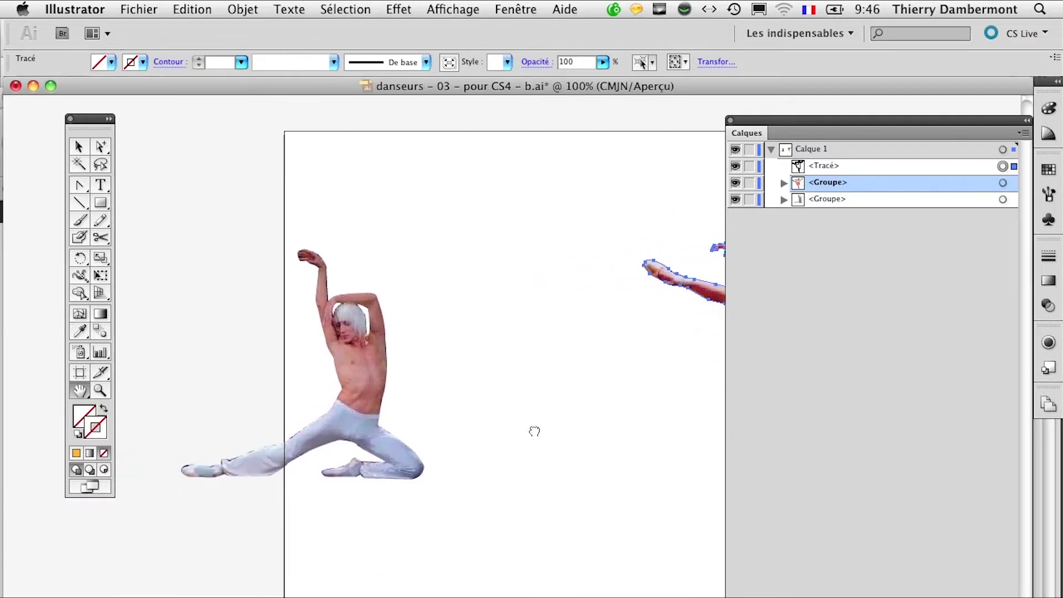
Select the kneeling dancer's outline path with Direct Selection and drag it into place over him
{"action": "left_click", "coordinate": [103, 152]}
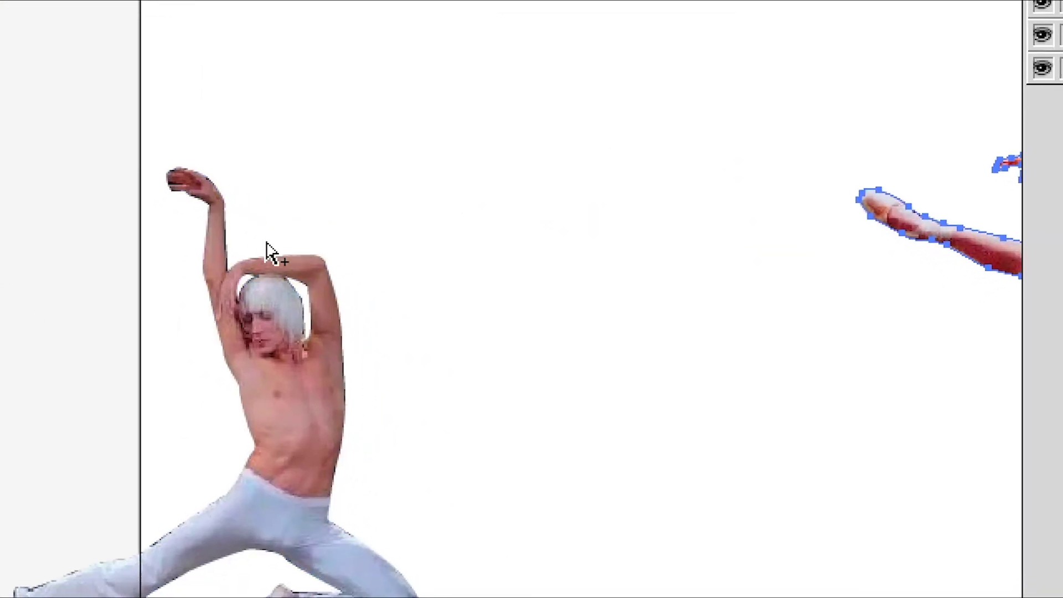
{"action": "left_click", "coordinate": [267, 248]}
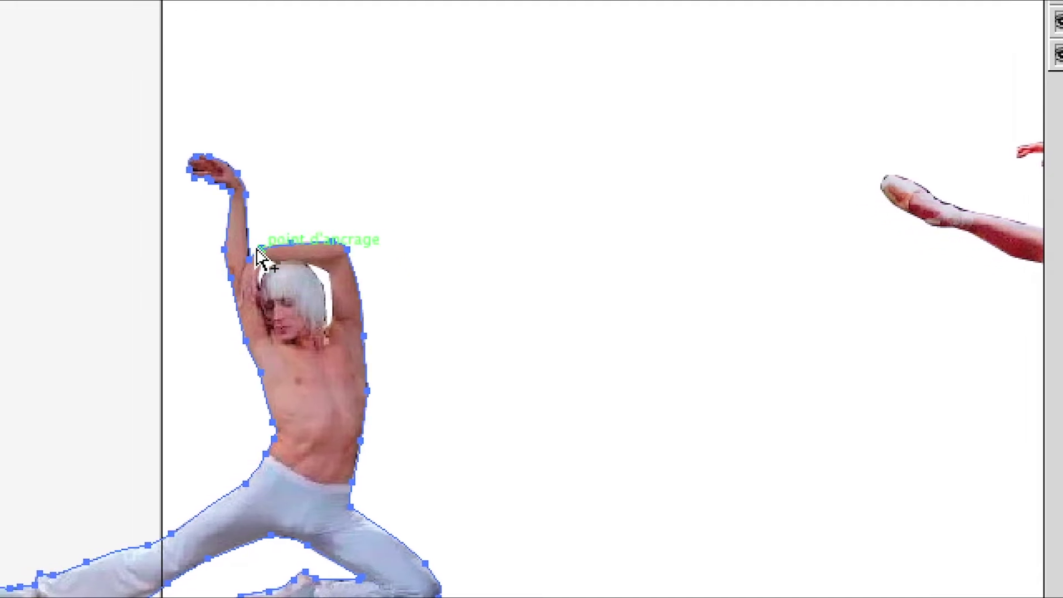
{"action": "key", "text": "v"}
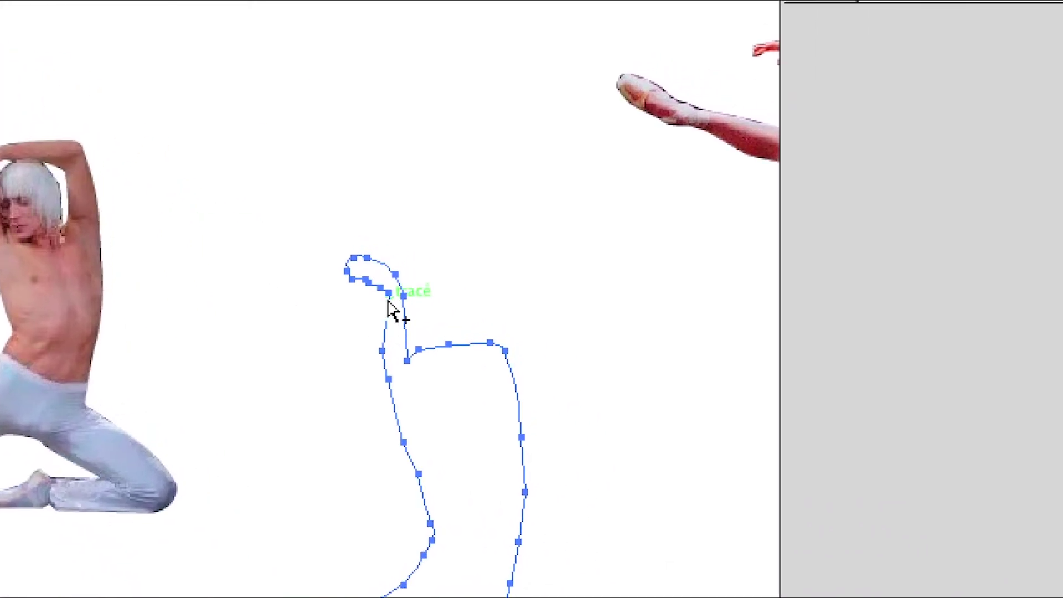
{"action": "left_click_drag", "start_coordinate": [386, 318], "coordinate": [252, 238]}
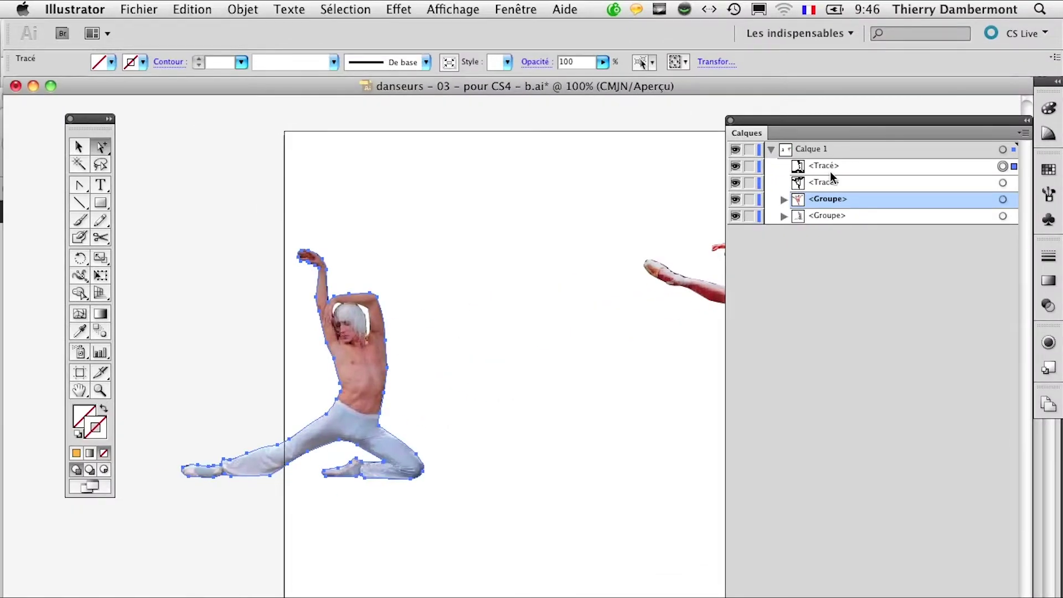
Switch from Gomme to the Ciseaux tool and pan to empty pasteboard left of the dancer
{"action": "left_click", "coordinate": [101, 239]}
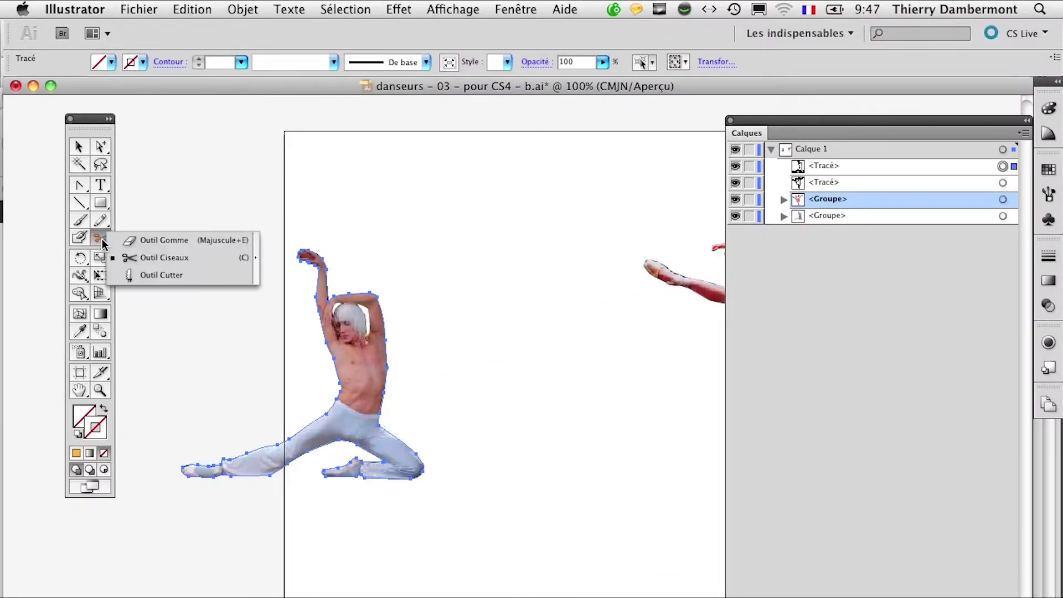
{"action": "left_click", "coordinate": [113, 239]}
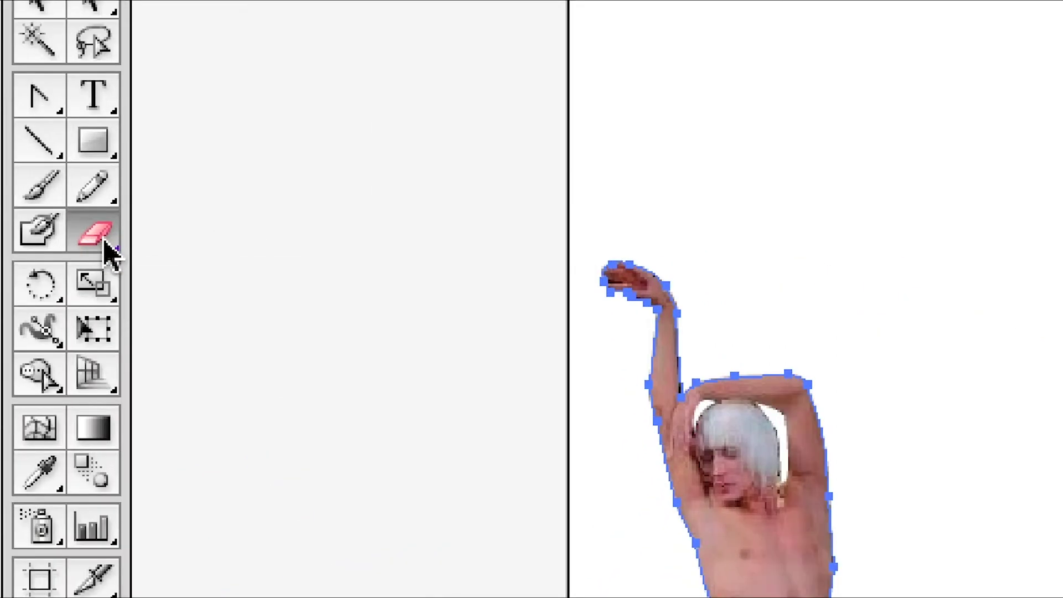
{"action": "left_click", "coordinate": [104, 242]}
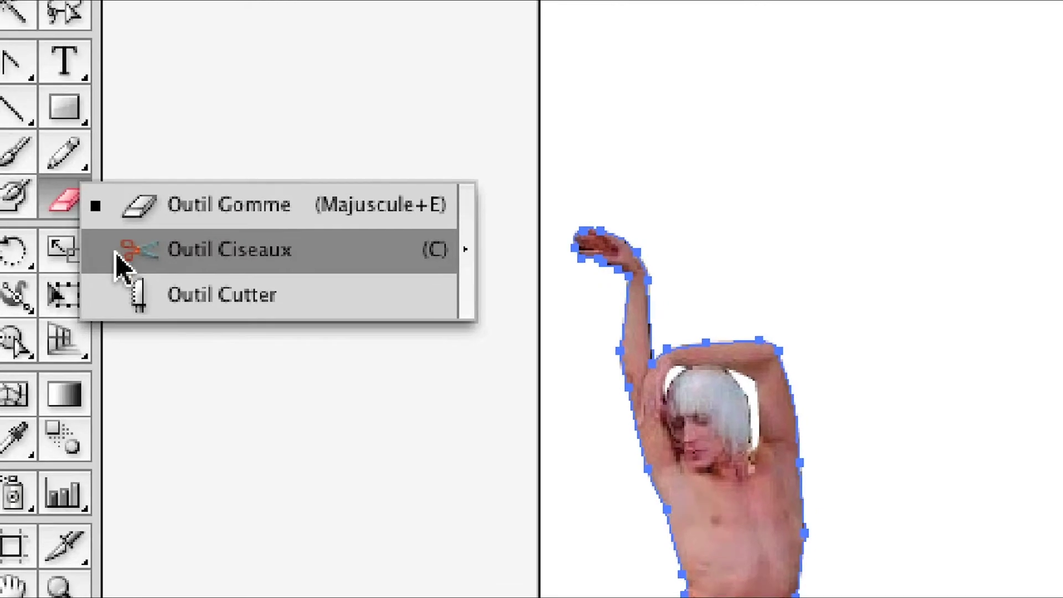
{"action": "left_click", "coordinate": [120, 255]}
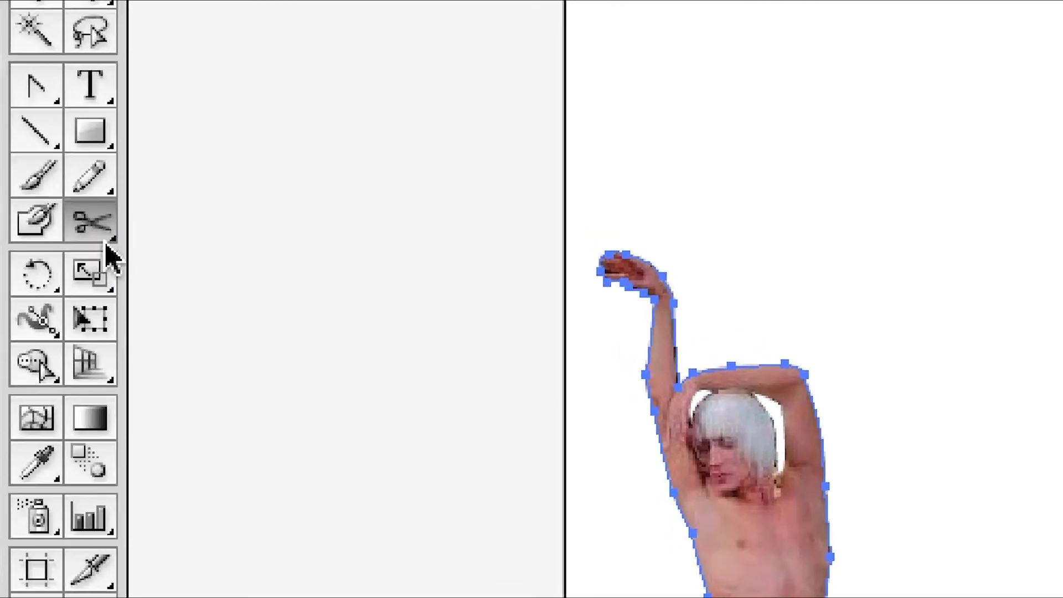
{"action": "left_click", "coordinate": [105, 249]}
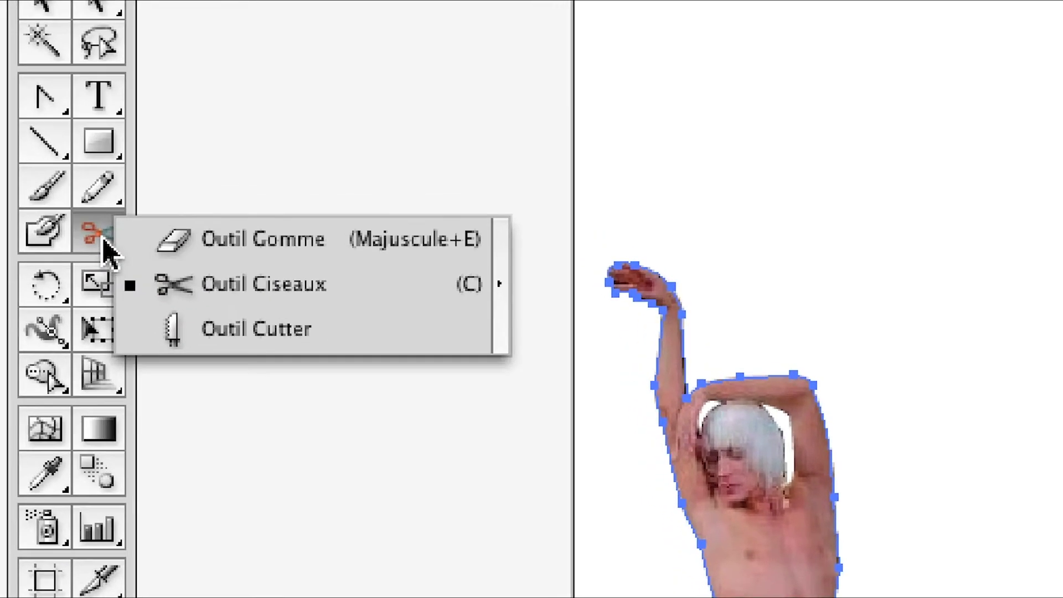
{"action": "left_click_drag", "start_coordinate": [116, 254], "coordinate": [62, 220]}
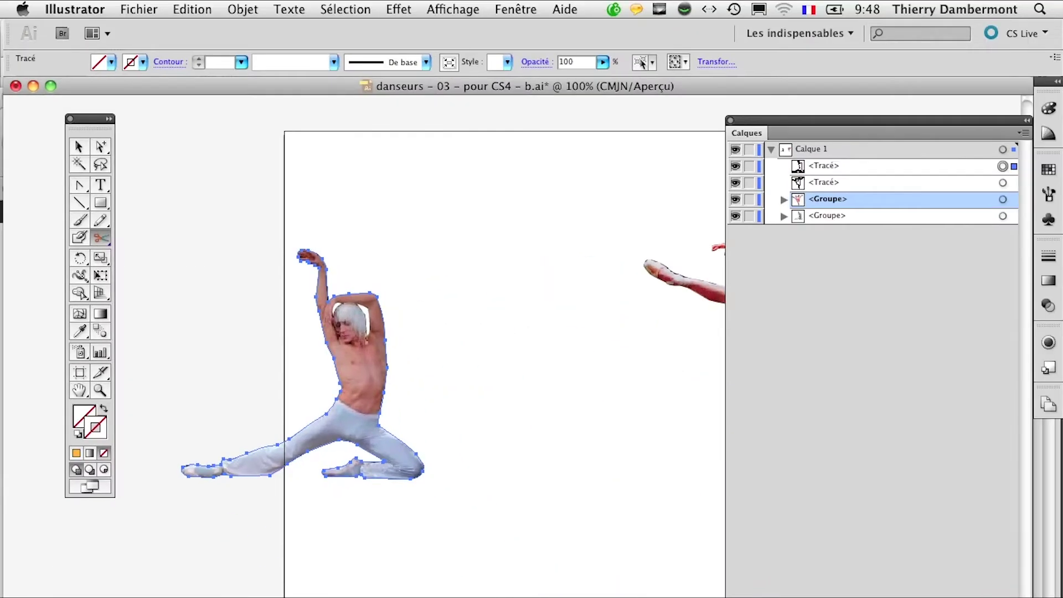
{"action": "left_click_drag", "start_coordinate": [307, 351], "coordinate": [381, 337]}
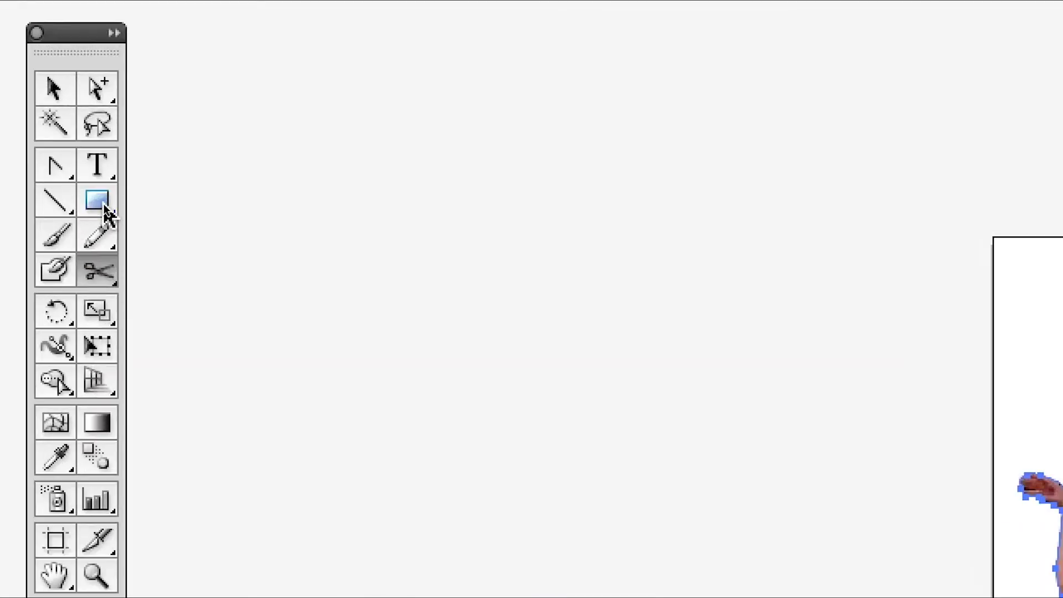
Draw an ellipse on the pasteboard left of the artboard with the Ellipse tool
{"action": "left_click", "coordinate": [104, 207]}
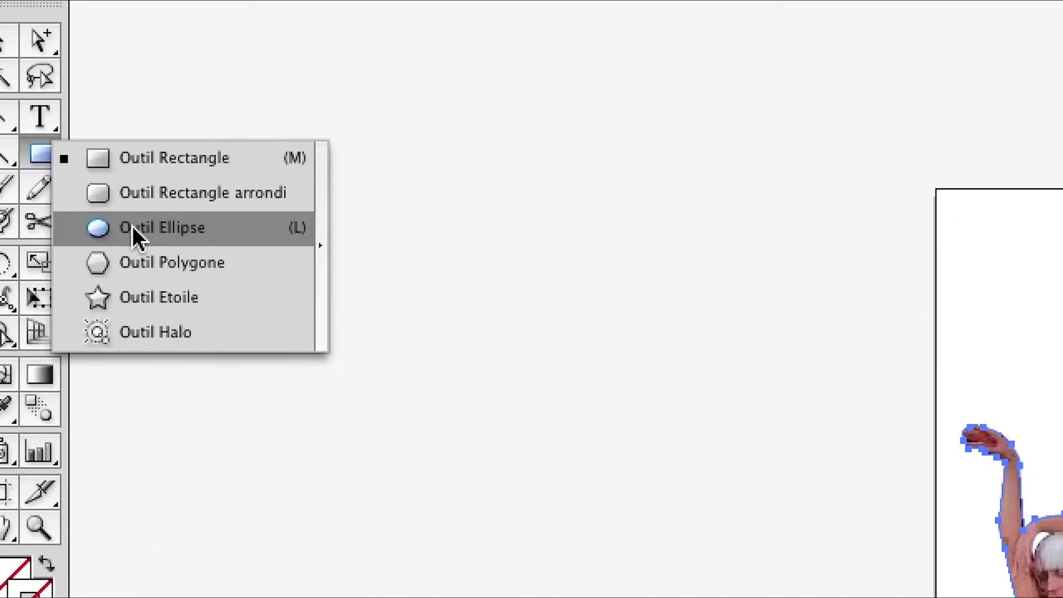
{"action": "left_click", "coordinate": [132, 226]}
{"action": "mouse_move", "coordinate": [166, 227]}
{"action": "left_mouse_down"}
{"action": "mouse_move", "coordinate": [233, 320]}
{"action": "mouse_move", "coordinate": [281, 329]}
{"action": "left_mouse_up"}
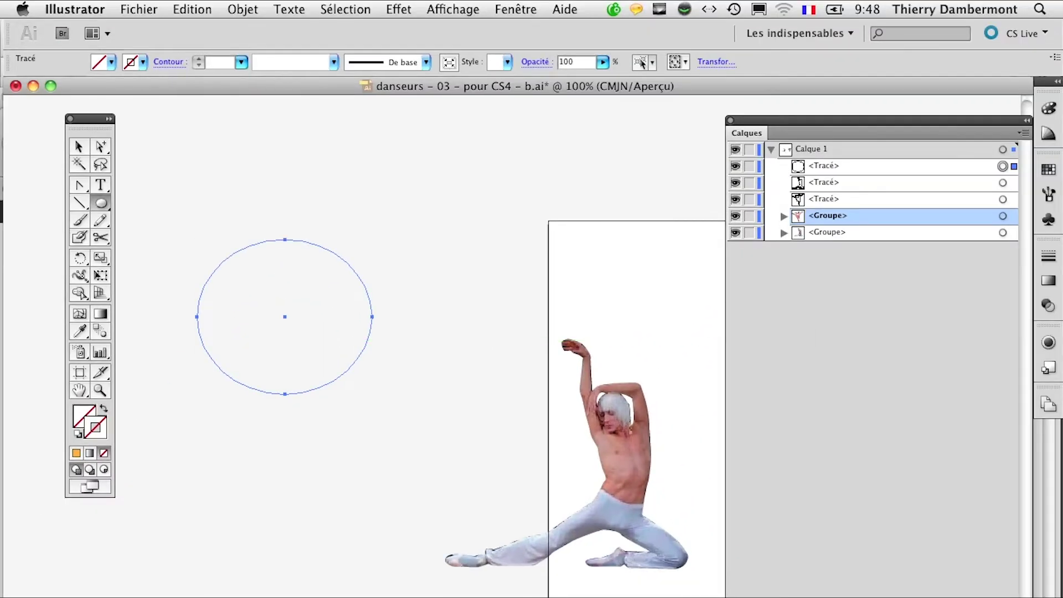
Fill the ellipse brown from the Swatches panel, trying green first
{"action": "left_click", "coordinate": [1048, 108]}
{"action": "left_click", "coordinate": [1049, 169]}
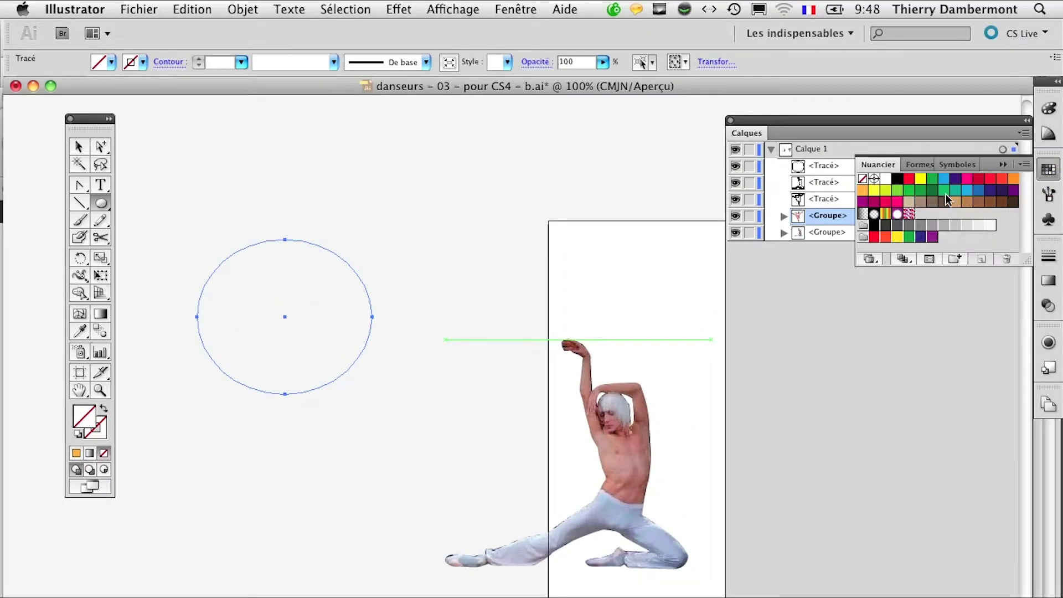
{"action": "left_click", "coordinate": [920, 190]}
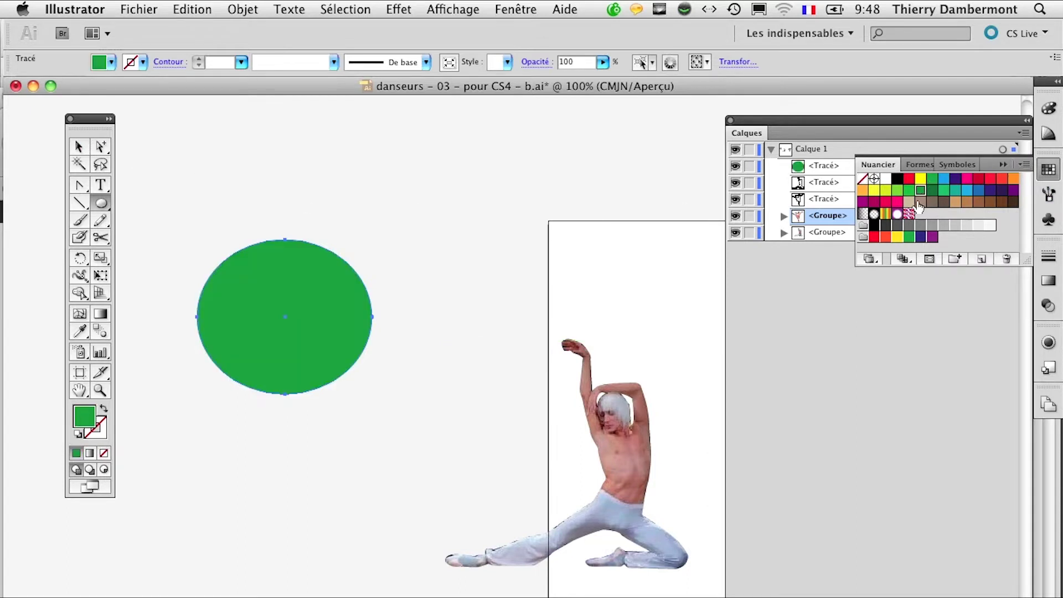
{"action": "left_click", "coordinate": [920, 203]}
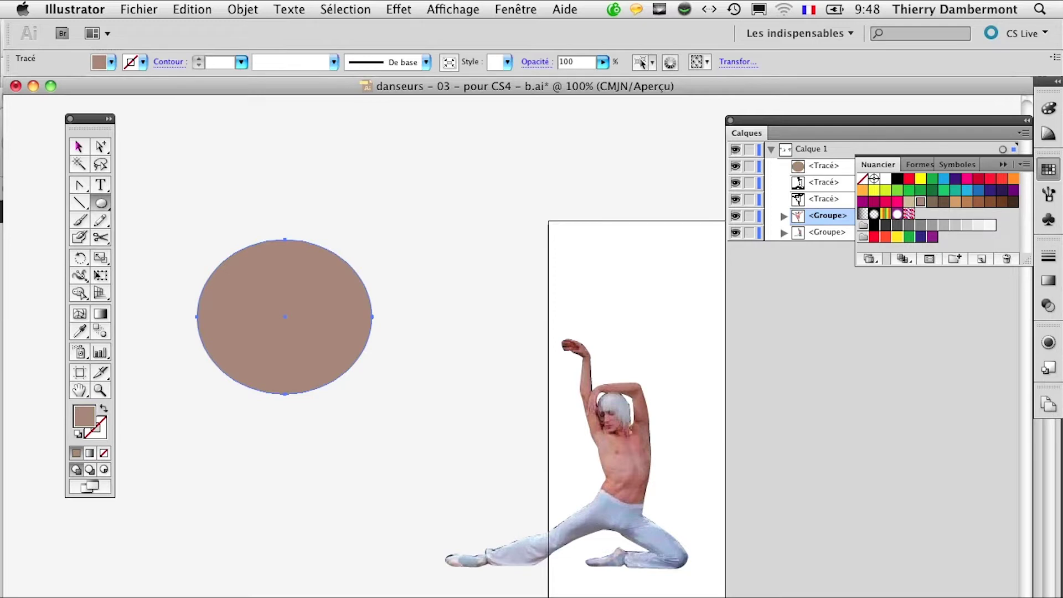
{"action": "left_click", "coordinate": [79, 147]}
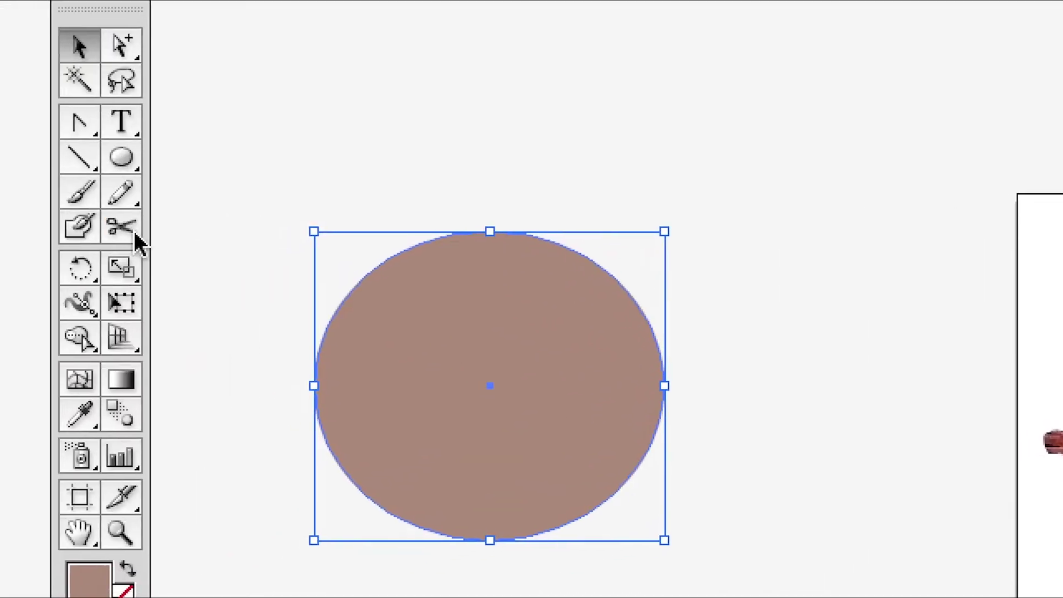
Slice the brown ellipse with four curved Knife cuts
{"action": "left_click", "coordinate": [64, 250]}
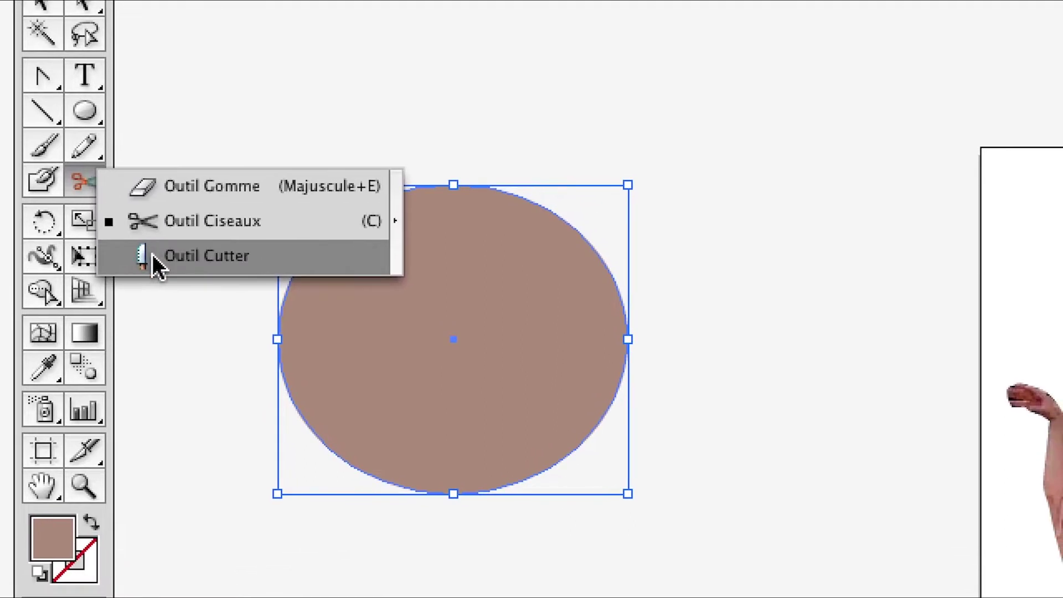
{"action": "left_click_drag", "start_coordinate": [152, 254], "coordinate": [155, 277]}
{"action": "mouse_move", "coordinate": [58, 109]}
{"action": "left_mouse_down"}
{"action": "mouse_move", "coordinate": [221, 311]}
{"action": "mouse_move", "coordinate": [235, 443]}
{"action": "left_mouse_up"}
{"action": "left_click_drag", "start_coordinate": [328, 442], "coordinate": [311, 249]}
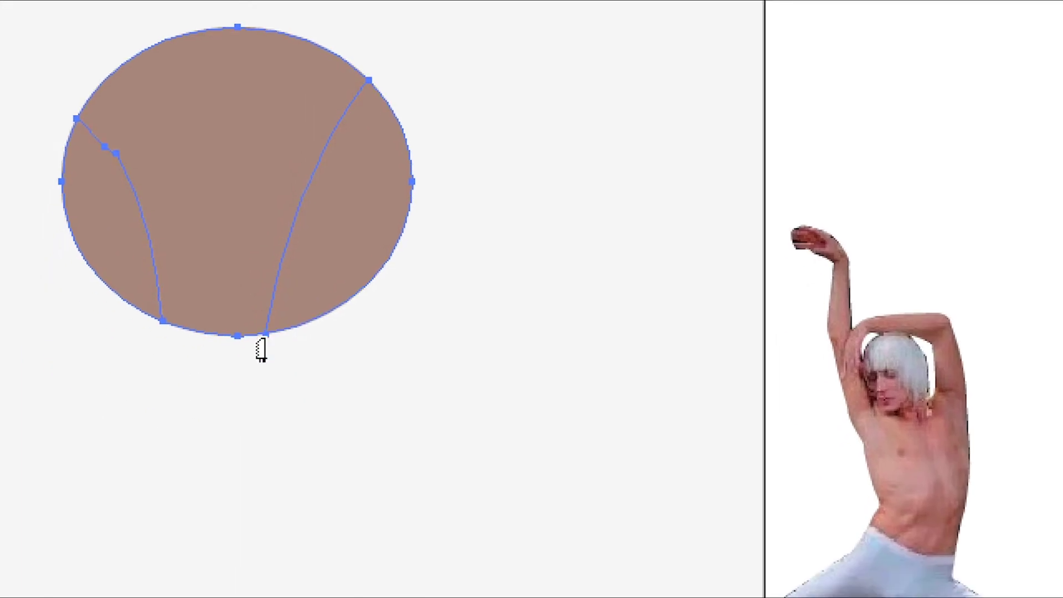
{"action": "left_click_drag", "start_coordinate": [243, 571], "coordinate": [260, 243]}
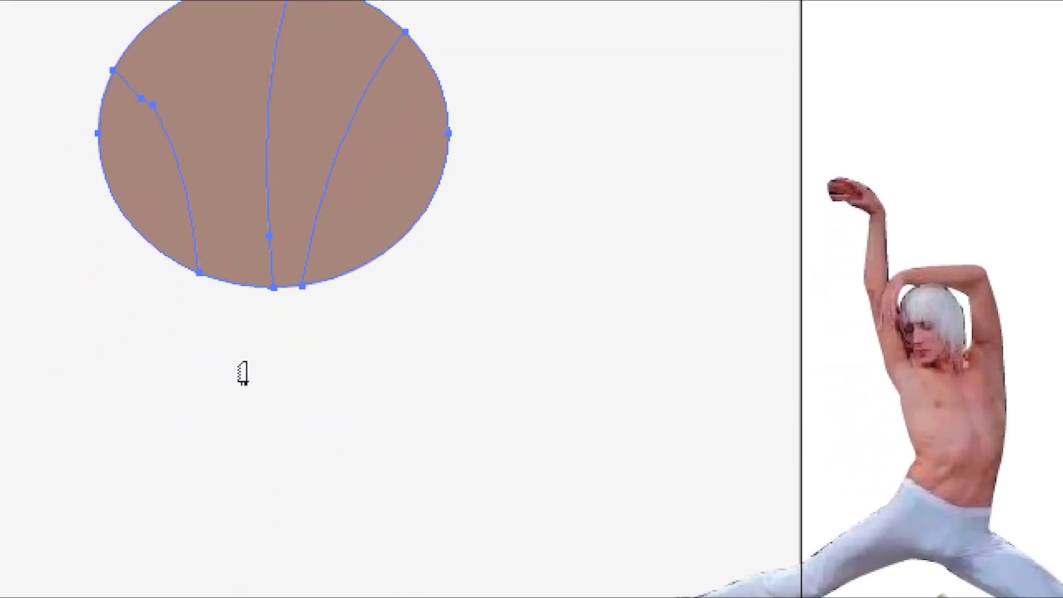
{"action": "left_click_drag", "start_coordinate": [249, 423], "coordinate": [223, 252]}
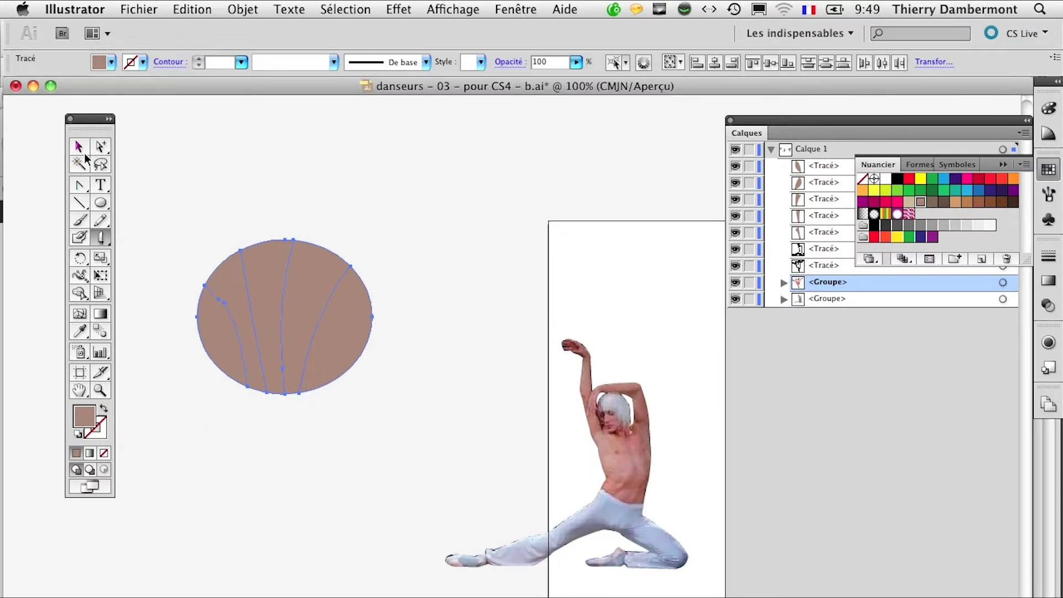
Spread the slices apart: left slice left, right slice right, a middle slice up
{"action": "left_click", "coordinate": [79, 146]}
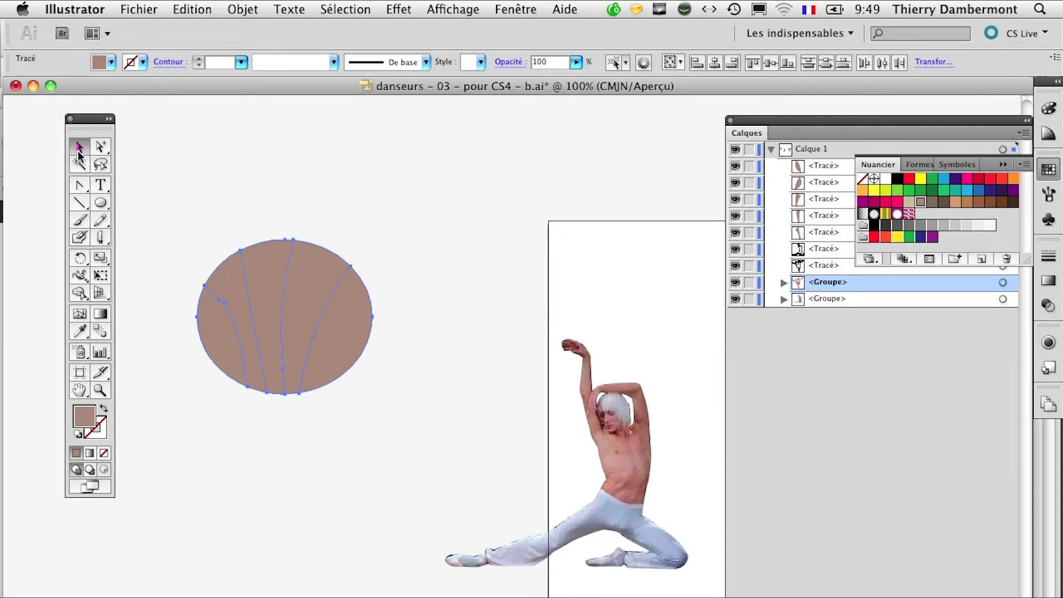
{"action": "left_click", "coordinate": [151, 187]}
{"action": "left_click", "coordinate": [222, 321]}
{"action": "left_click_drag", "start_coordinate": [221, 321], "coordinate": [204, 320]}
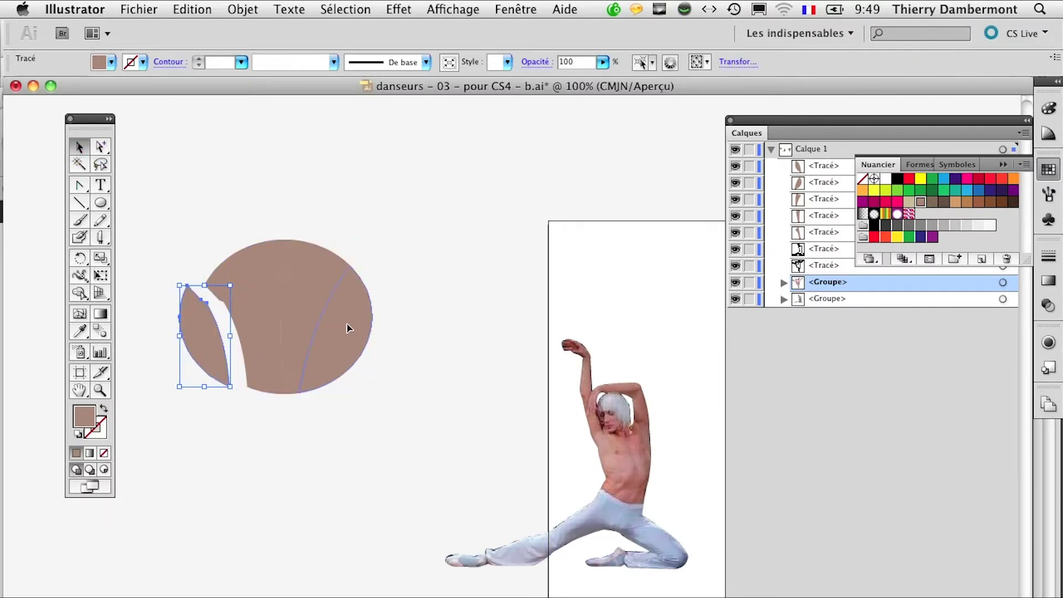
{"action": "left_click_drag", "start_coordinate": [349, 327], "coordinate": [360, 328]}
{"action": "mouse_move", "coordinate": [300, 301]}
{"action": "left_mouse_down"}
{"action": "mouse_move", "coordinate": [219, 269]}
{"action": "mouse_move", "coordinate": [315, 269]}
{"action": "left_mouse_up"}
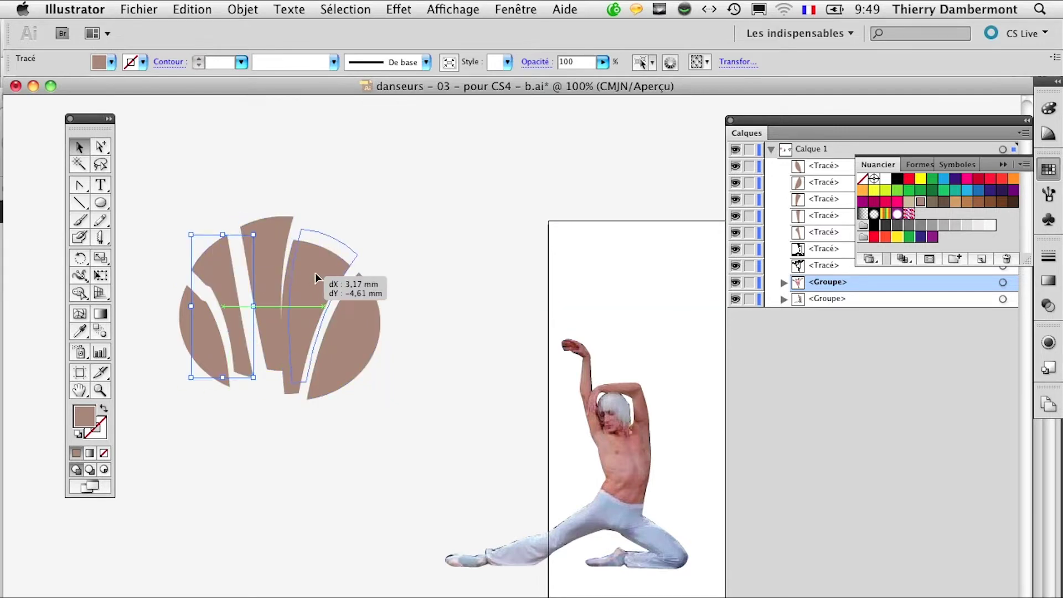
Colour three slices teal, red and pink, then clear the selection
{"action": "left_click", "coordinate": [956, 190]}
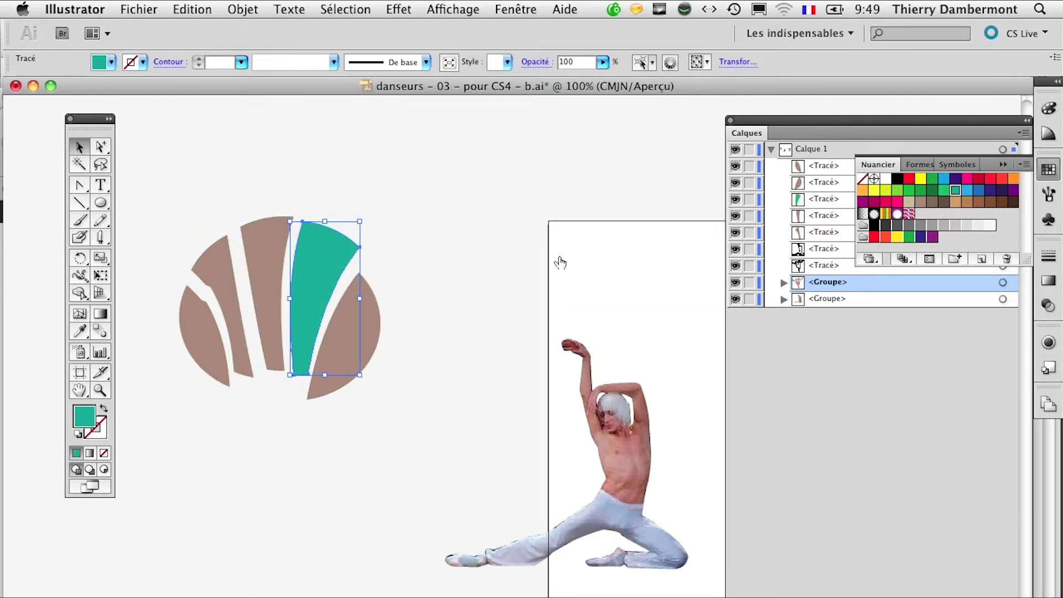
{"action": "left_click", "coordinate": [262, 292]}
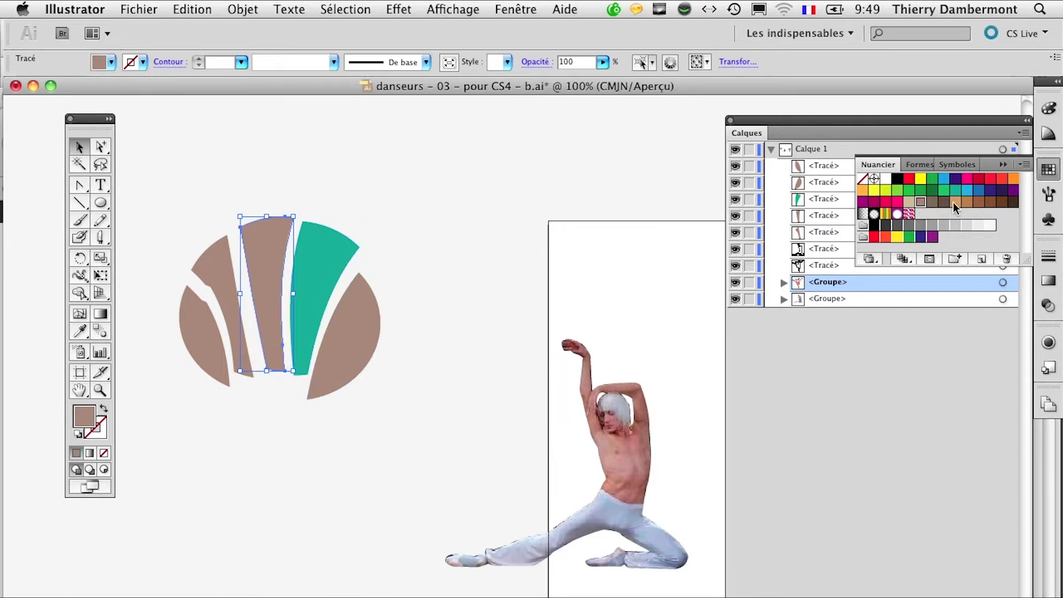
{"action": "left_click", "coordinate": [979, 181]}
{"action": "left_click", "coordinate": [212, 266]}
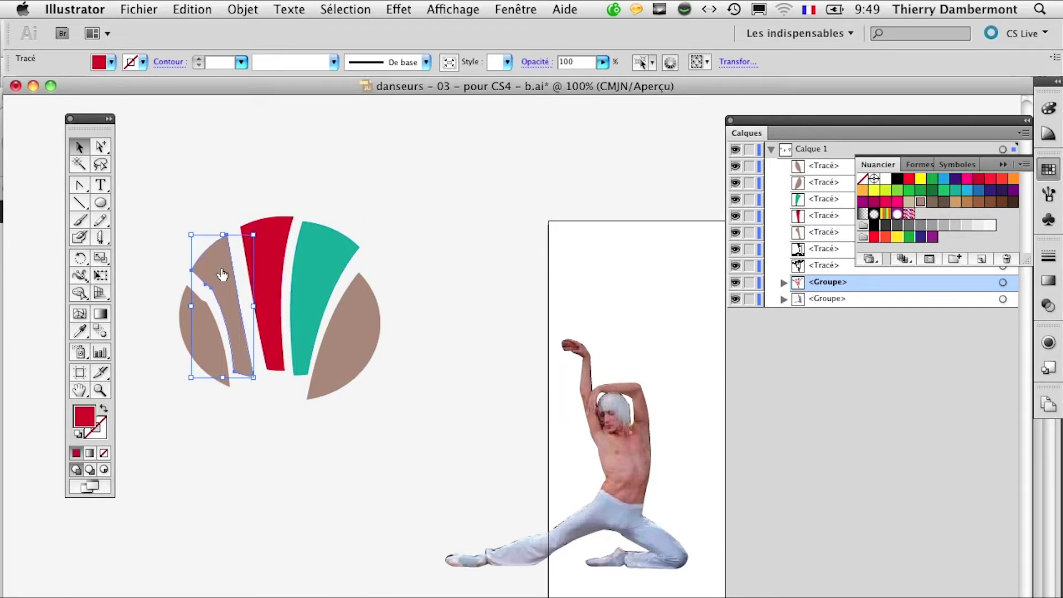
{"action": "left_click", "coordinate": [886, 202]}
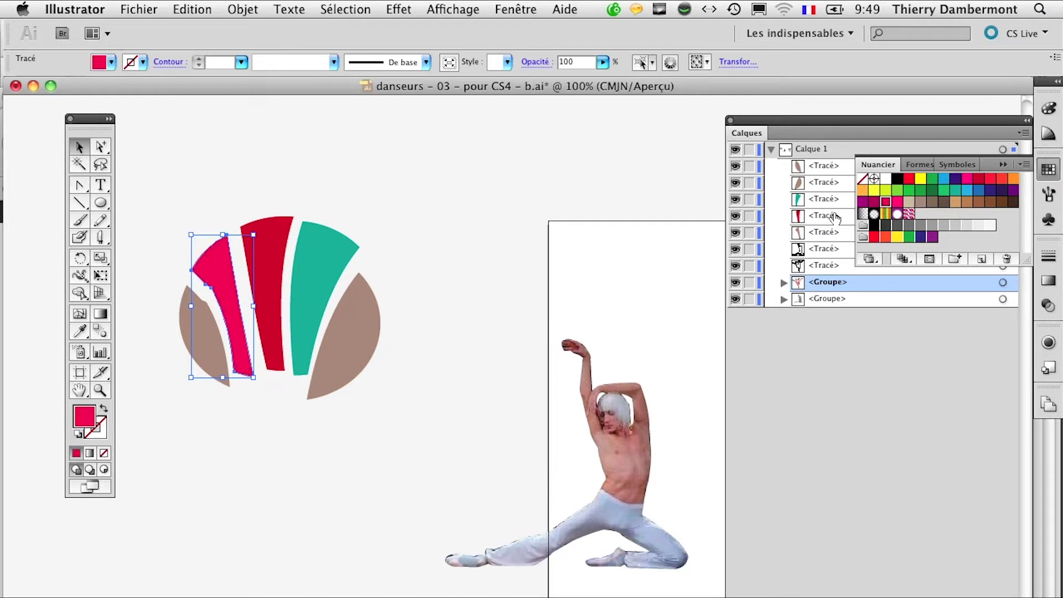
{"action": "left_click", "coordinate": [312, 441]}
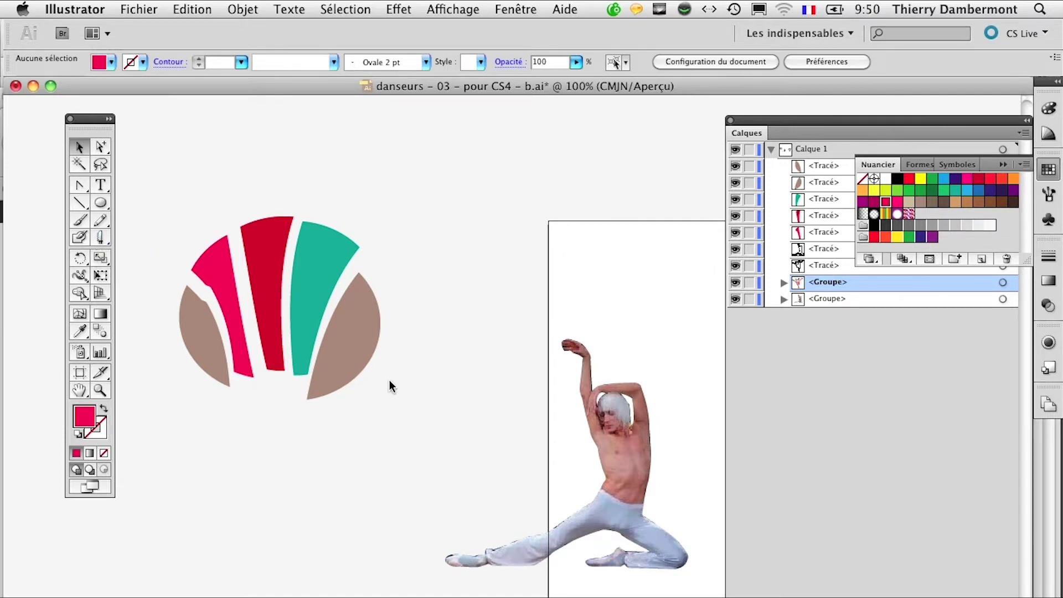
Pan up and drag out overlapping pink ellipses, including tall ovals, above the striped circle
{"action": "scroll", "coordinate": [390, 379], "scroll_direction": "up", "scroll_amount": 5}
{"action": "left_click_drag", "start_coordinate": [241, 301], "coordinate": [248, 351]}
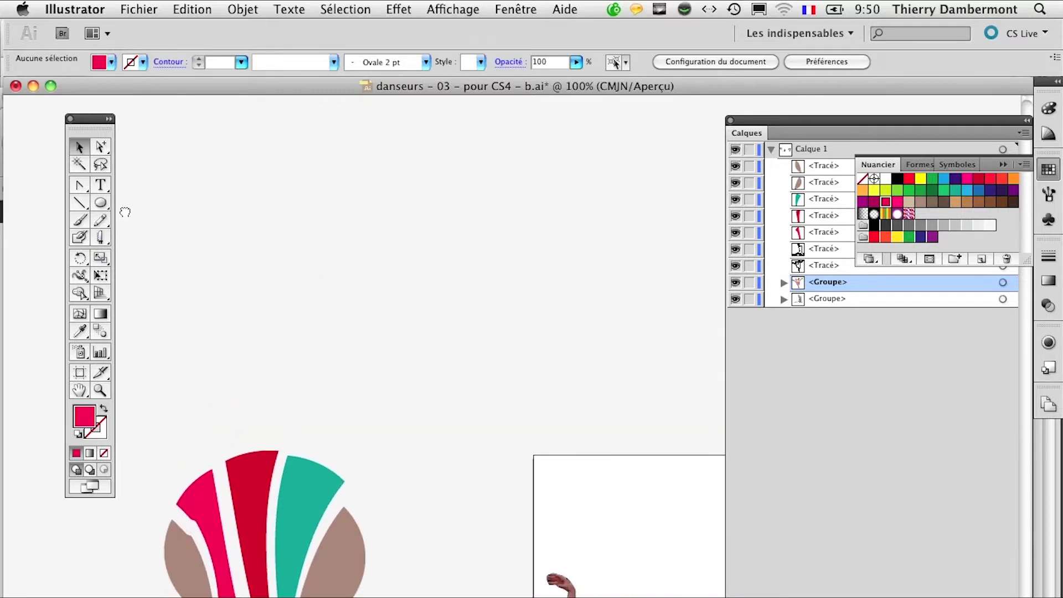
{"action": "left_click", "coordinate": [100, 202]}
{"action": "left_click_drag", "start_coordinate": [215, 196], "coordinate": [444, 353]}
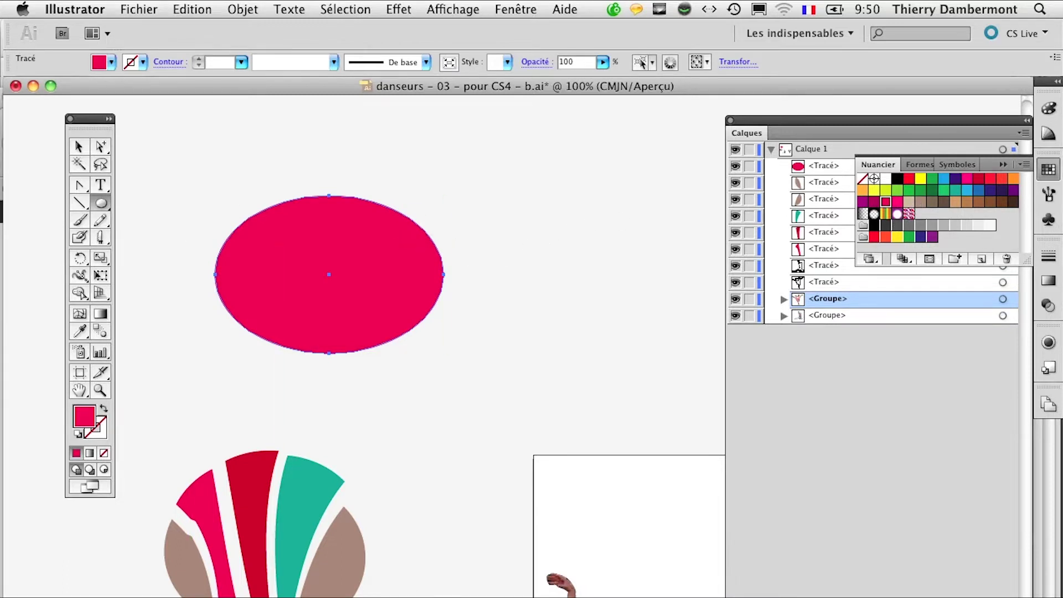
{"action": "left_click_drag", "start_coordinate": [510, 207], "coordinate": [365, 380]}
{"action": "left_click_drag", "start_coordinate": [198, 171], "coordinate": [310, 371]}
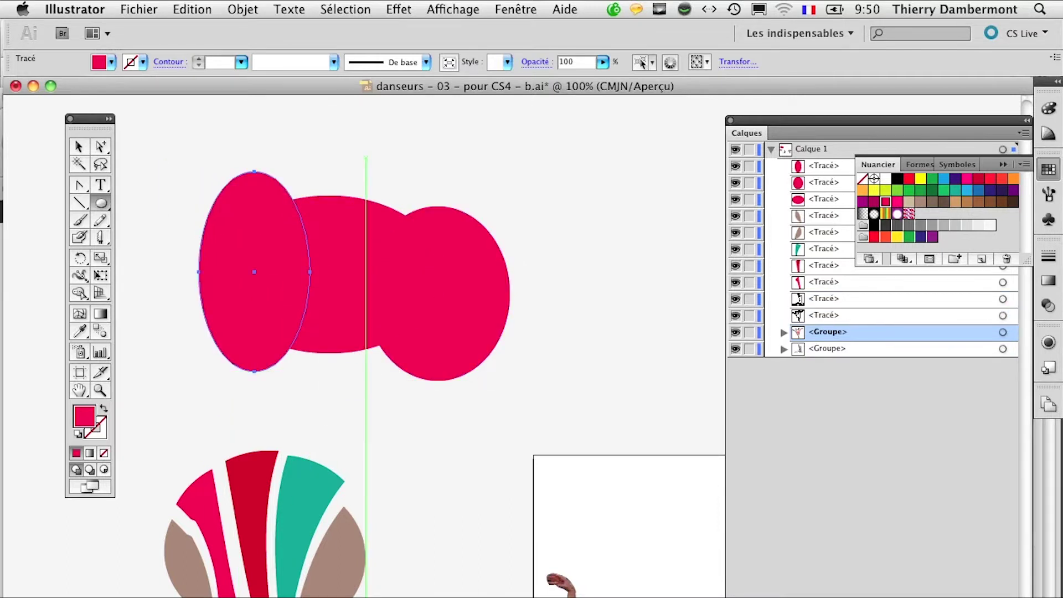
{"action": "left_click_drag", "start_coordinate": [344, 146], "coordinate": [401, 391]}
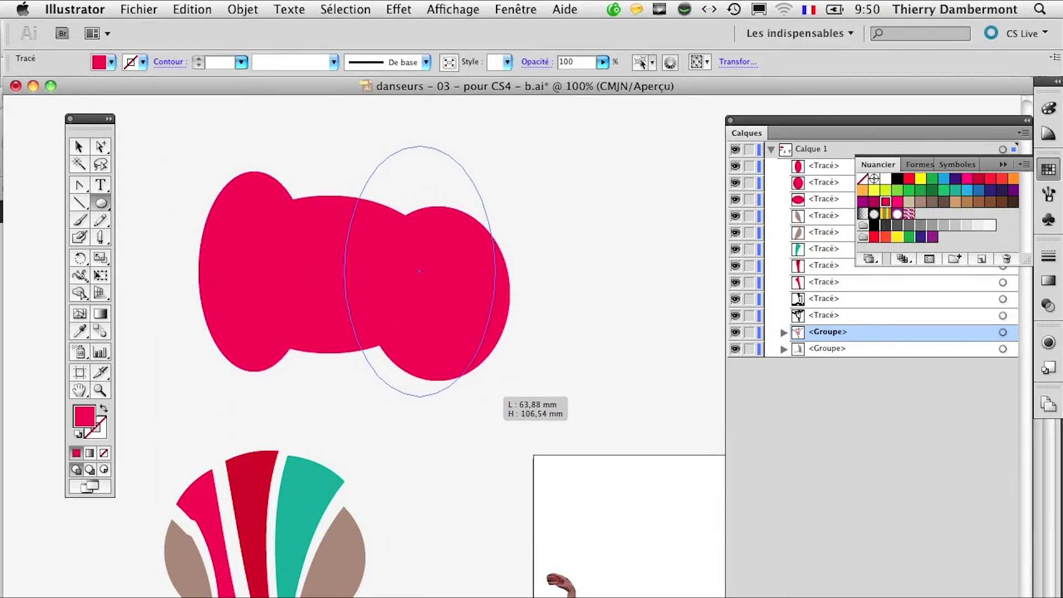
{"action": "left_click_drag", "start_coordinate": [400, 391], "coordinate": [477, 400]}
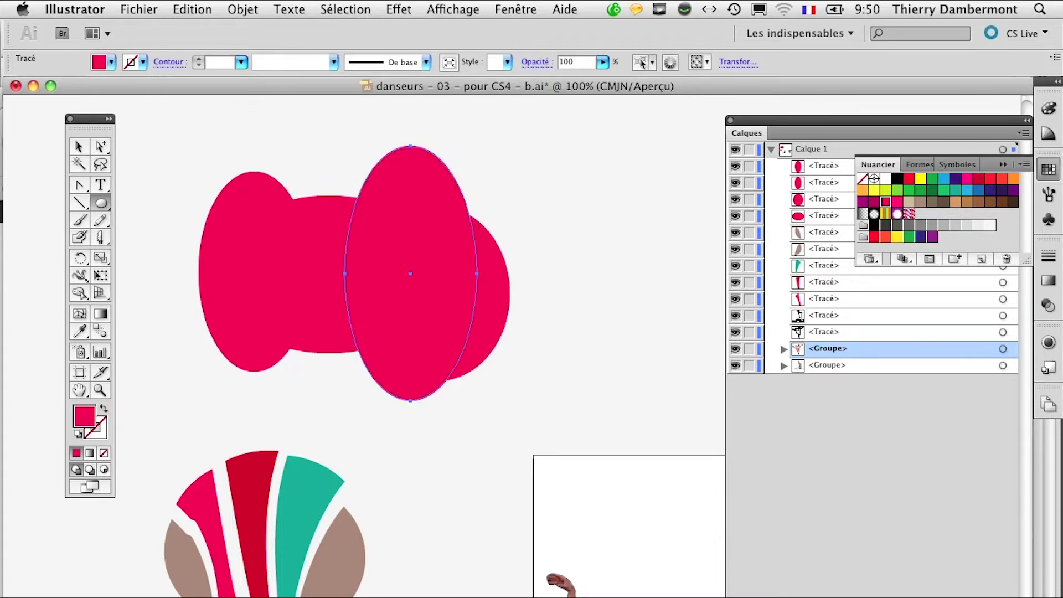
In Outline view, drag the tall oval left and up to centre it among the ovals
{"action": "key", "text": "v"}
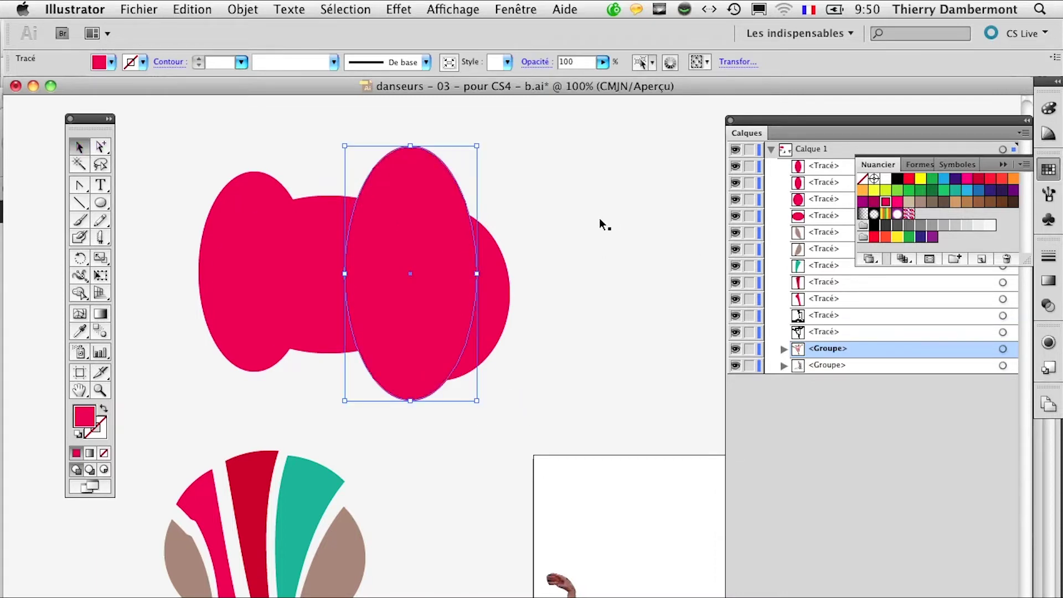
{"action": "left_click", "coordinate": [510, 339]}
{"action": "left_click", "coordinate": [399, 9]}
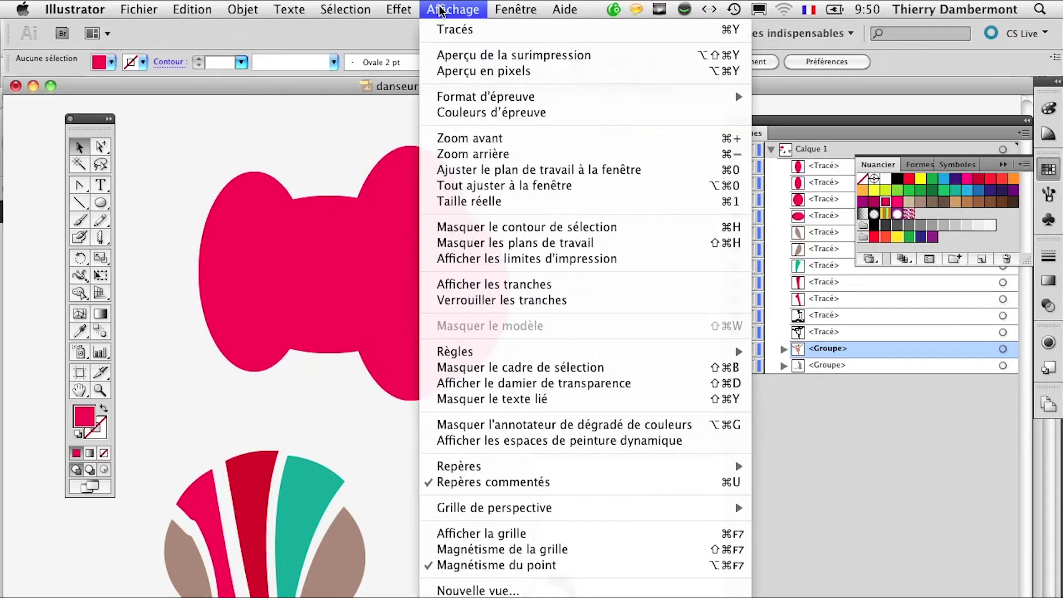
{"action": "left_click", "coordinate": [446, 30]}
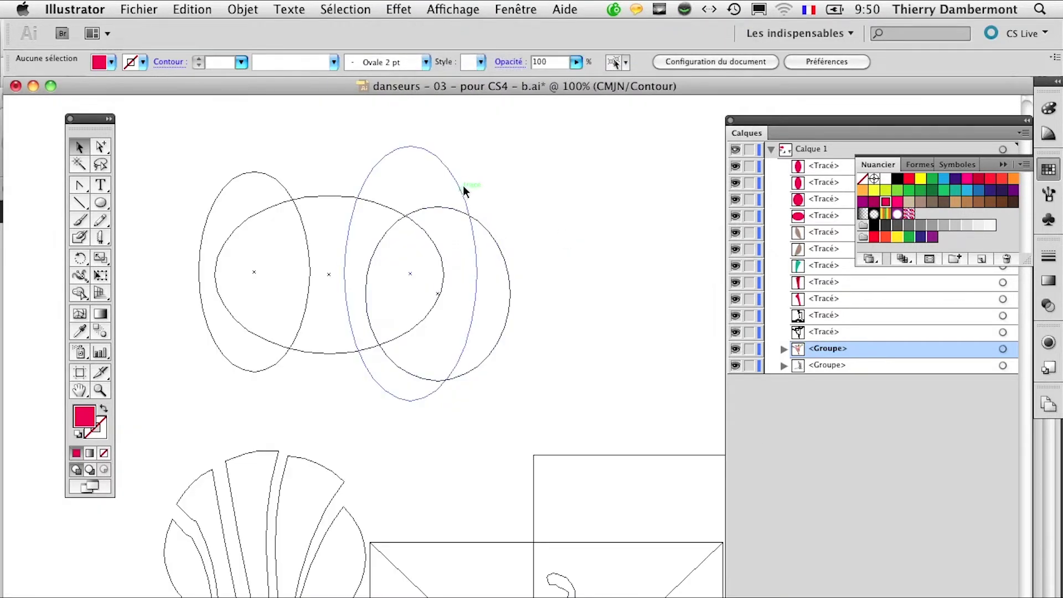
{"action": "left_click_drag", "start_coordinate": [464, 191], "coordinate": [383, 170]}
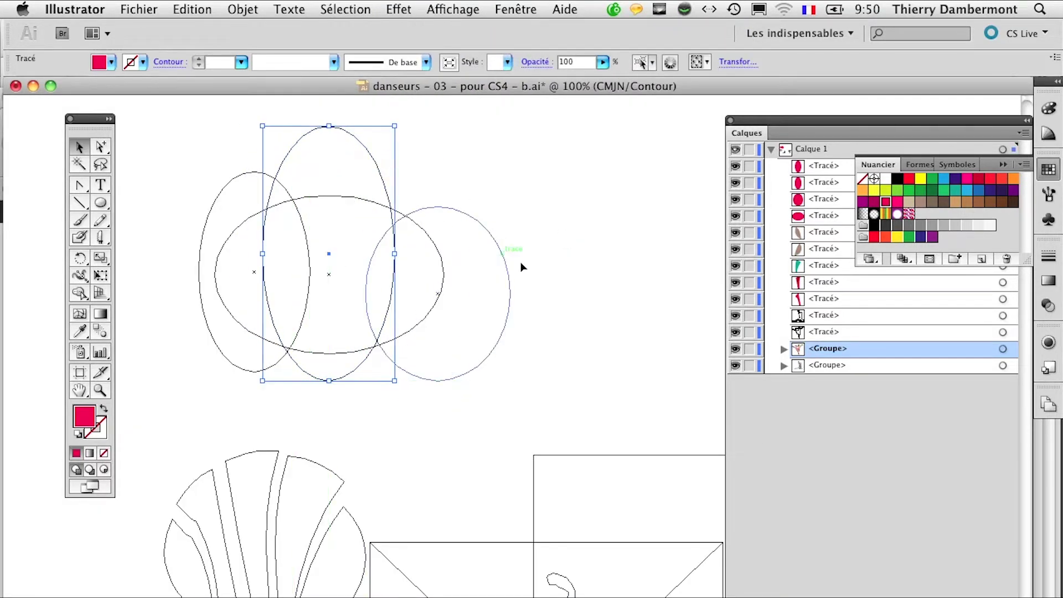
{"action": "left_click", "coordinate": [401, 323]}
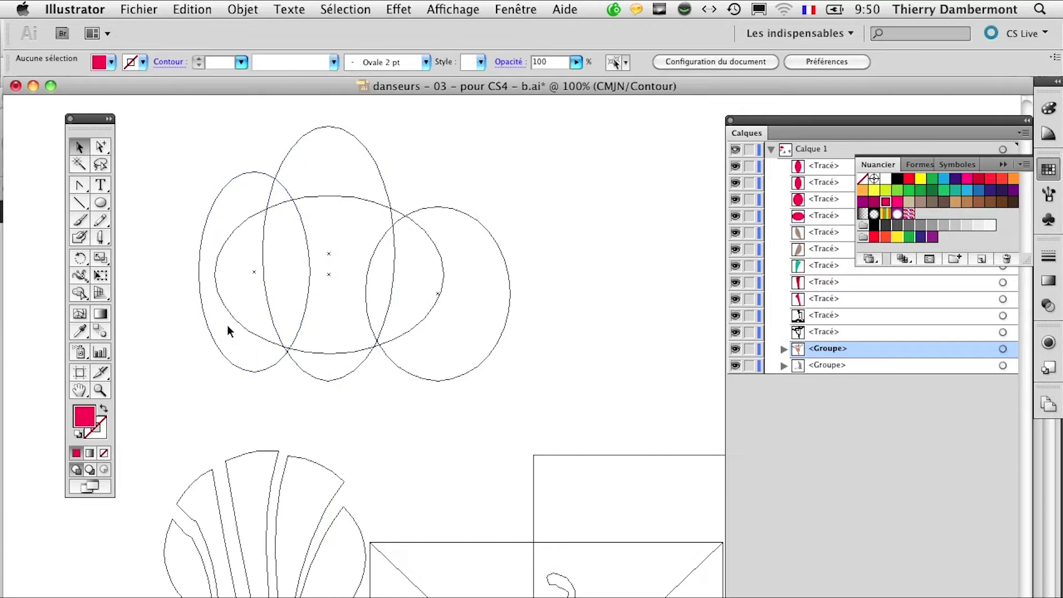
Toggle between Preview and Outline views, finishing in Preview mode
{"action": "left_click", "coordinate": [536, 6]}
{"action": "mouse_move", "coordinate": [453, 9]}
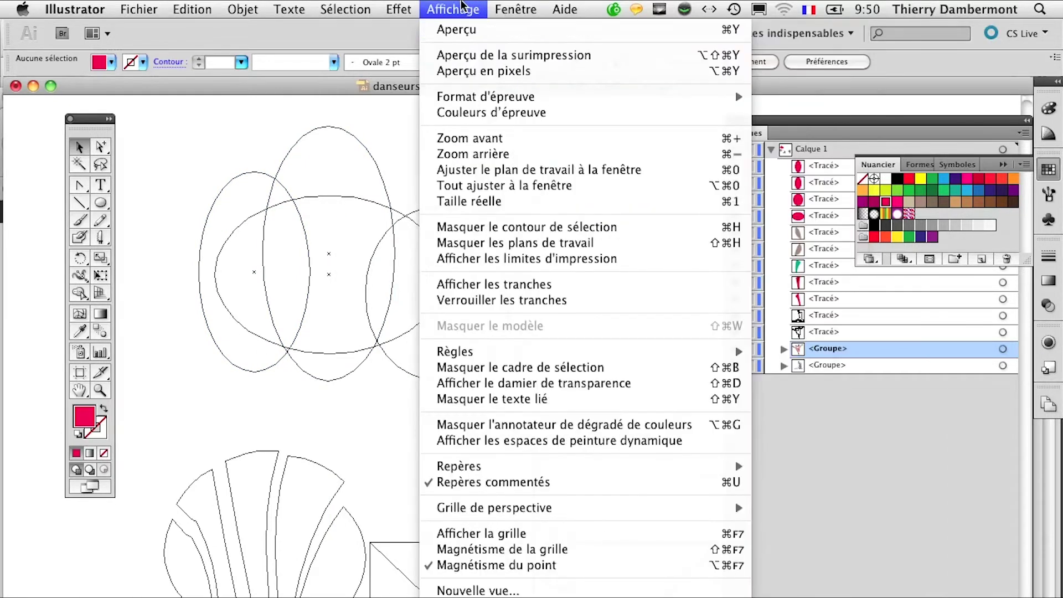
{"action": "left_click", "coordinate": [464, 31]}
{"action": "left_click", "coordinate": [463, 9]}
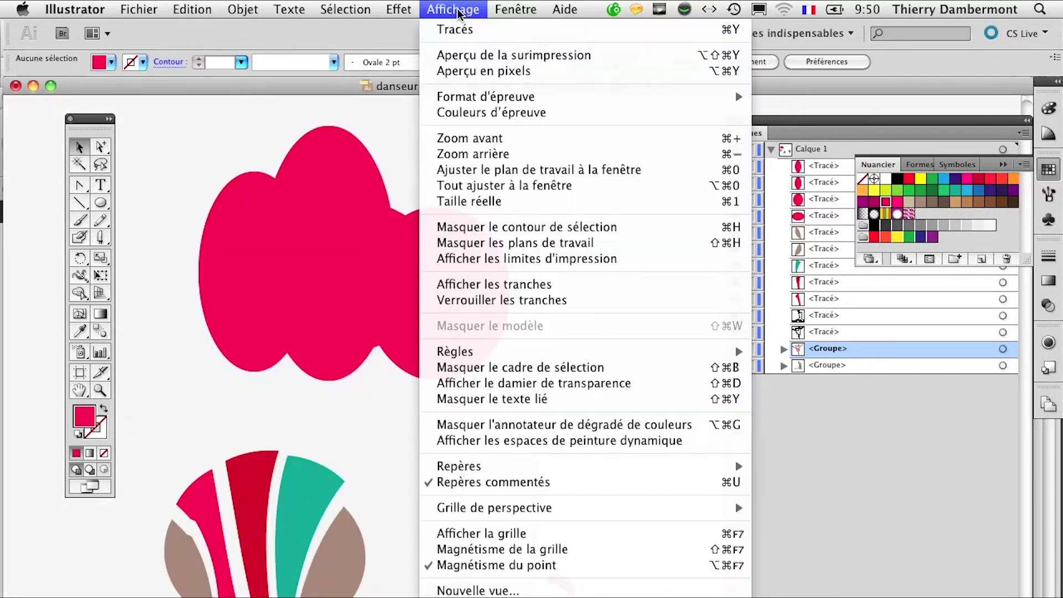
{"action": "left_click", "coordinate": [464, 30]}
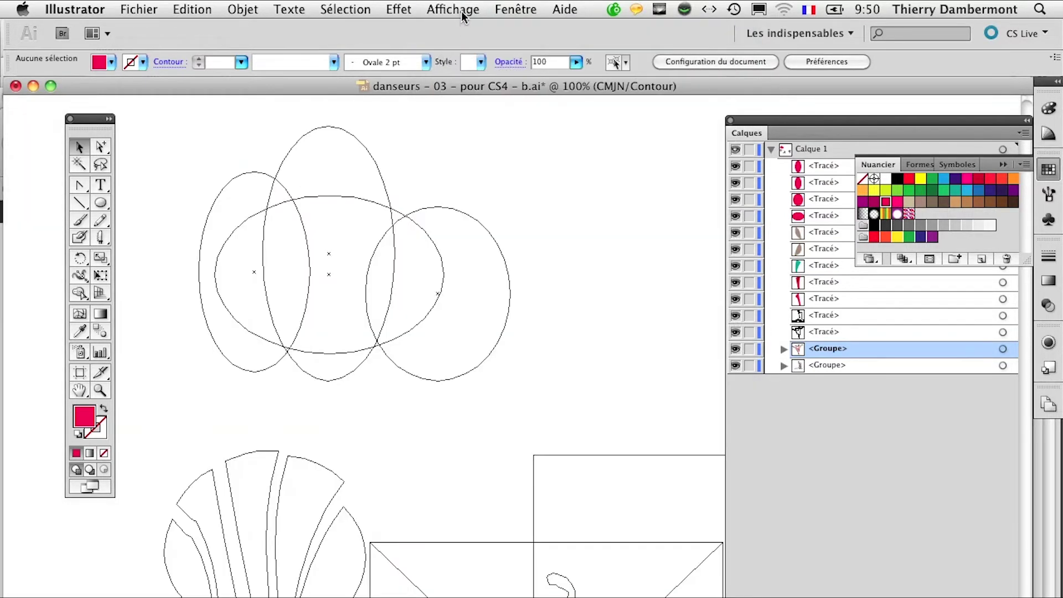
{"action": "left_click", "coordinate": [463, 16]}
{"action": "left_click", "coordinate": [463, 27]}
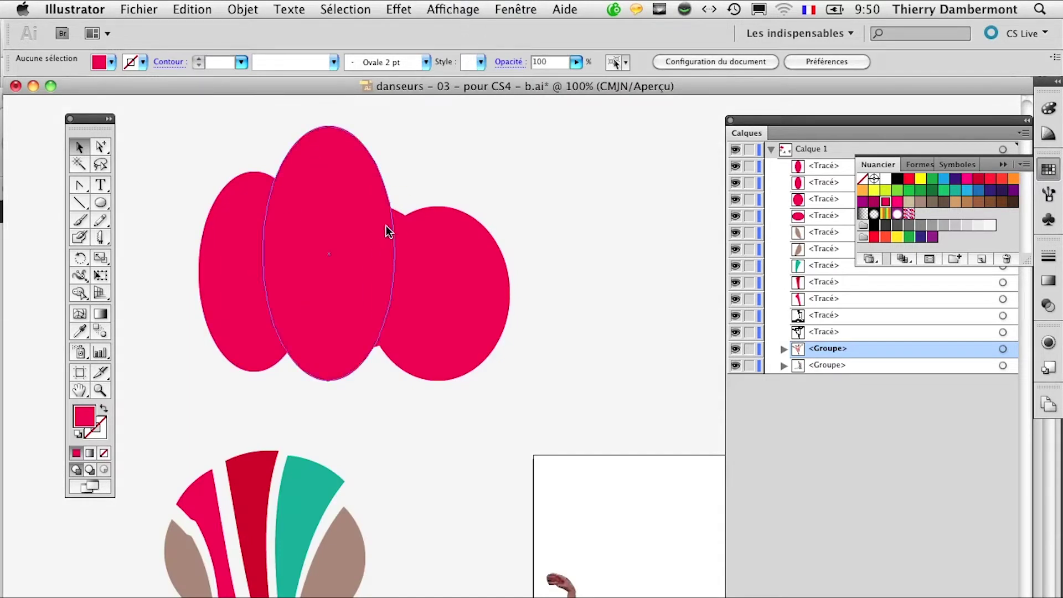
Bring up the Pathfinder panel from the Window menu and position it beside the artwork
{"action": "left_click", "coordinate": [512, 10]}
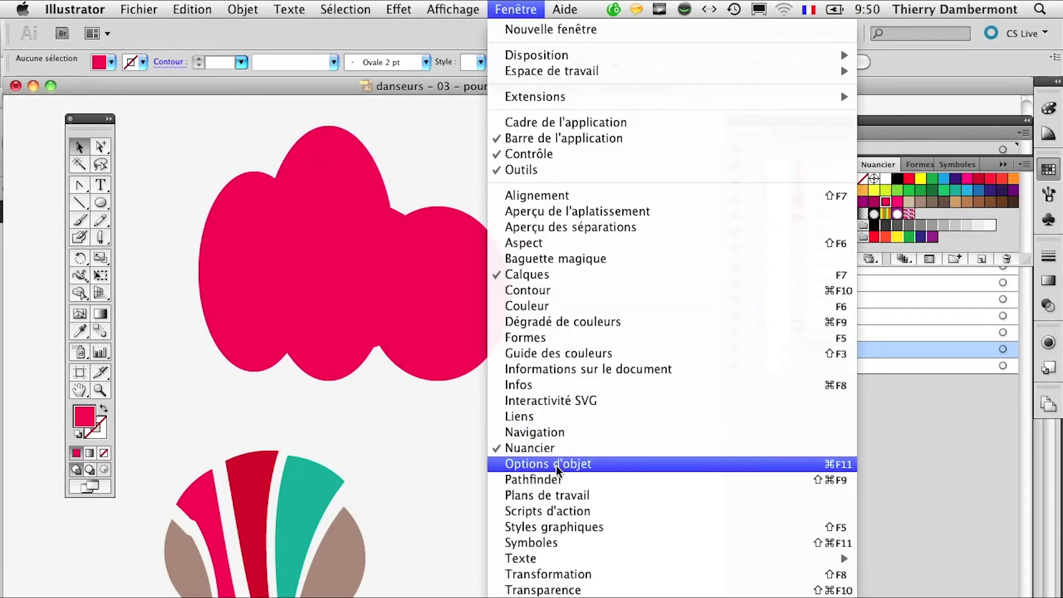
{"action": "left_click", "coordinate": [557, 480]}
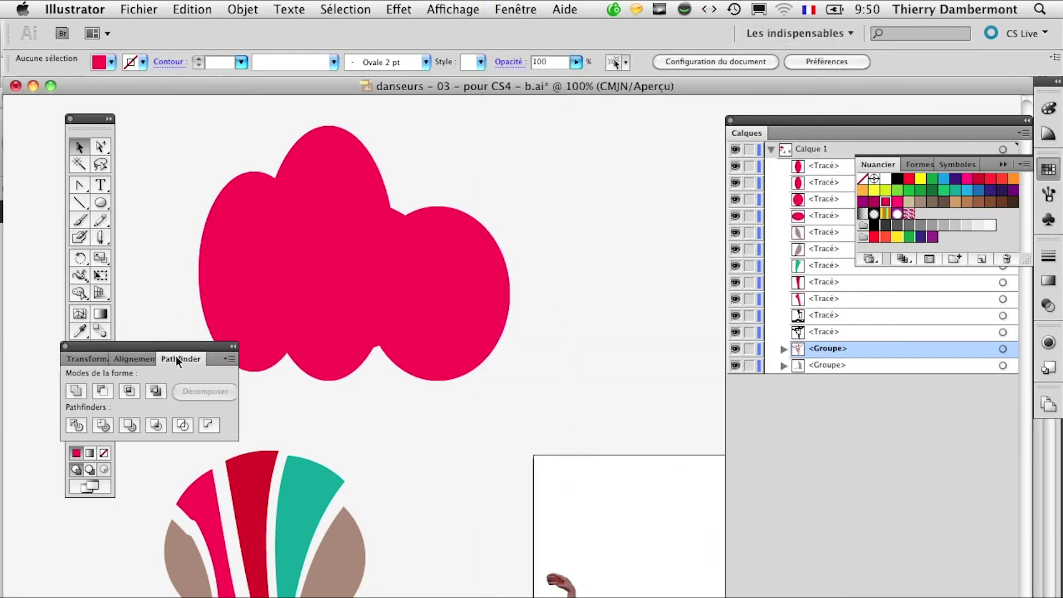
{"action": "left_click_drag", "start_coordinate": [175, 349], "coordinate": [635, 157]}
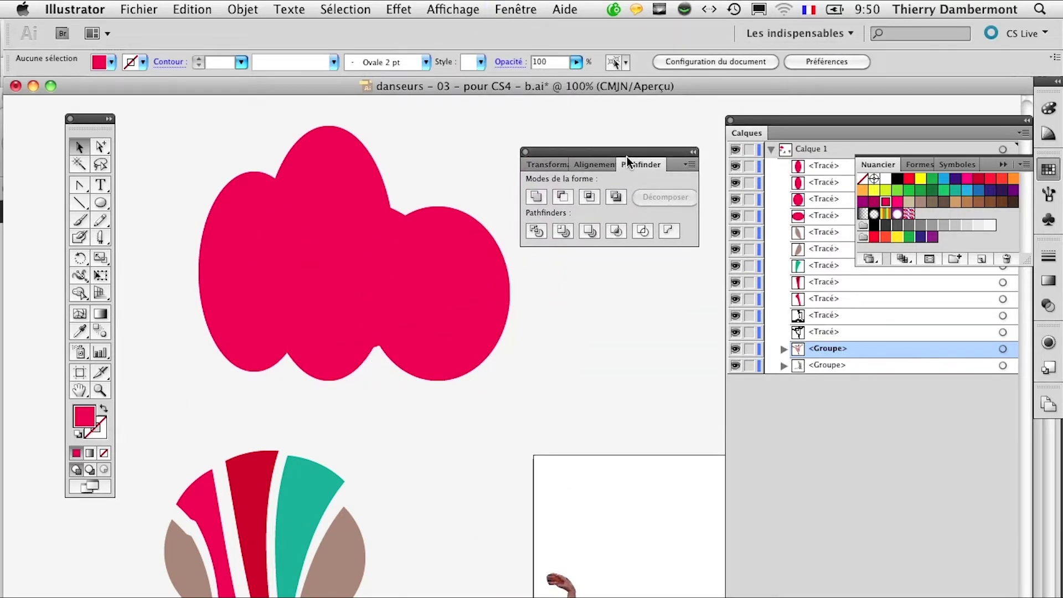
{"action": "mouse_move", "coordinate": [189, 149]}
{"action": "left_mouse_down"}
{"action": "mouse_move", "coordinate": [475, 323]}
{"action": "mouse_move", "coordinate": [497, 366]}
{"action": "left_mouse_up"}
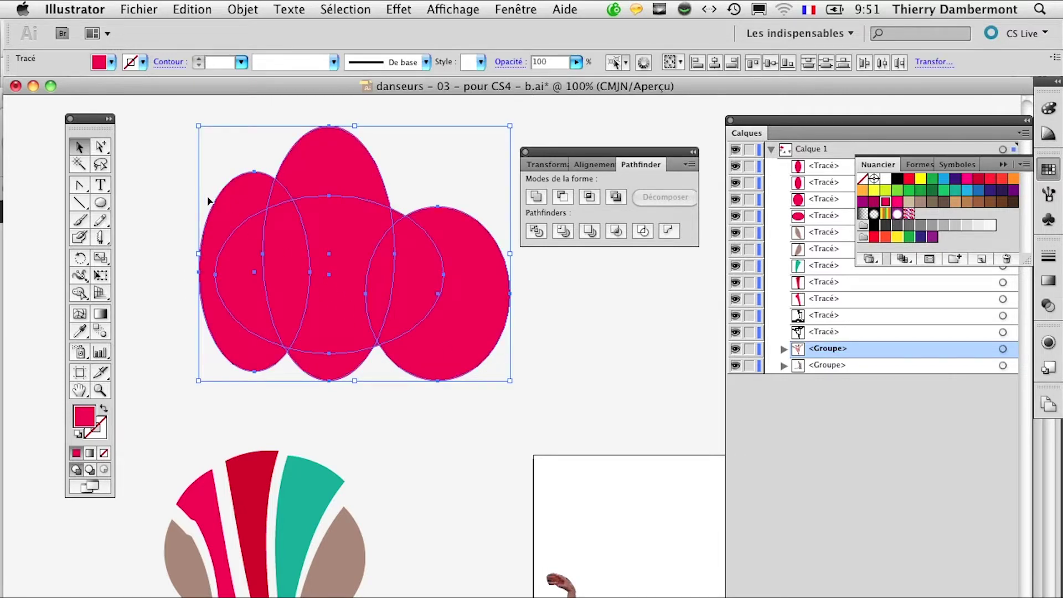
Marquee-select all the overlapping pink ovals and apply Pathfinder Divide
{"action": "left_click", "coordinate": [173, 183]}
{"action": "left_click_drag", "start_coordinate": [160, 149], "coordinate": [461, 381]}
{"action": "left_click", "coordinate": [536, 234]}
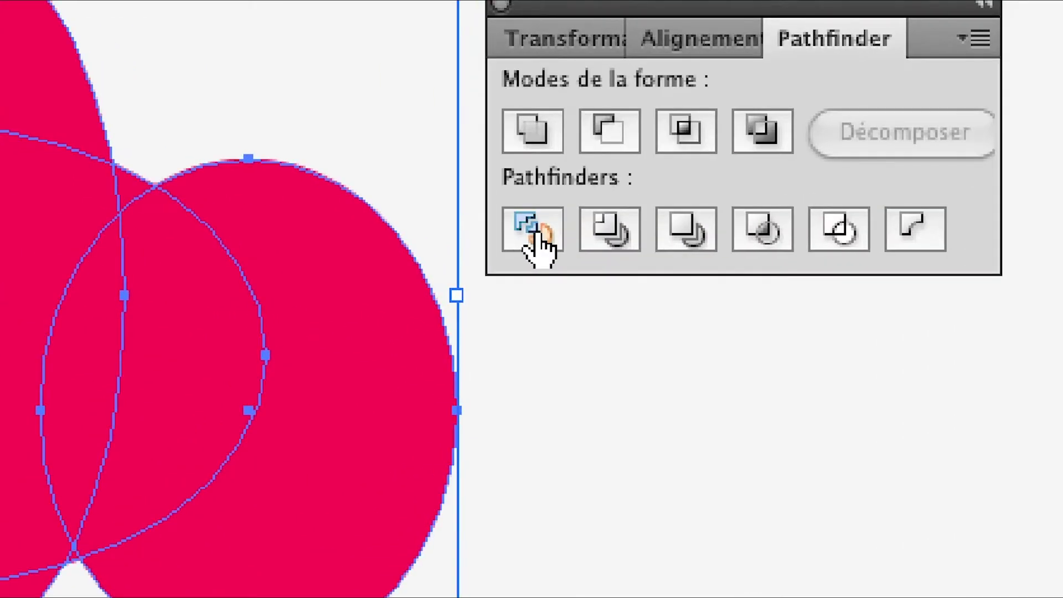
{"action": "left_click", "coordinate": [536, 234]}
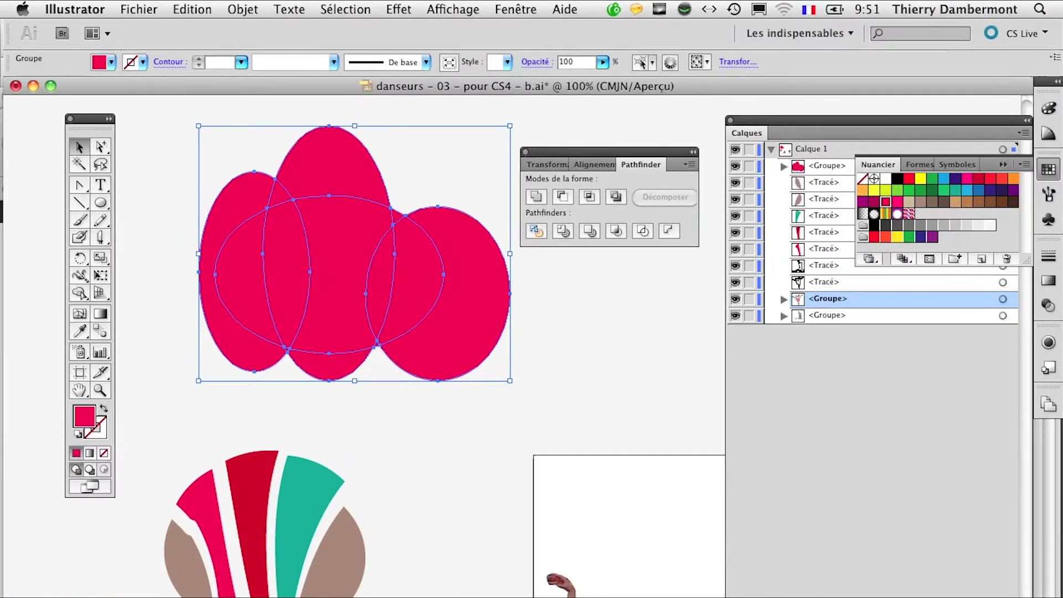
{"action": "left_click_drag", "start_coordinate": [560, 153], "coordinate": [604, 154]}
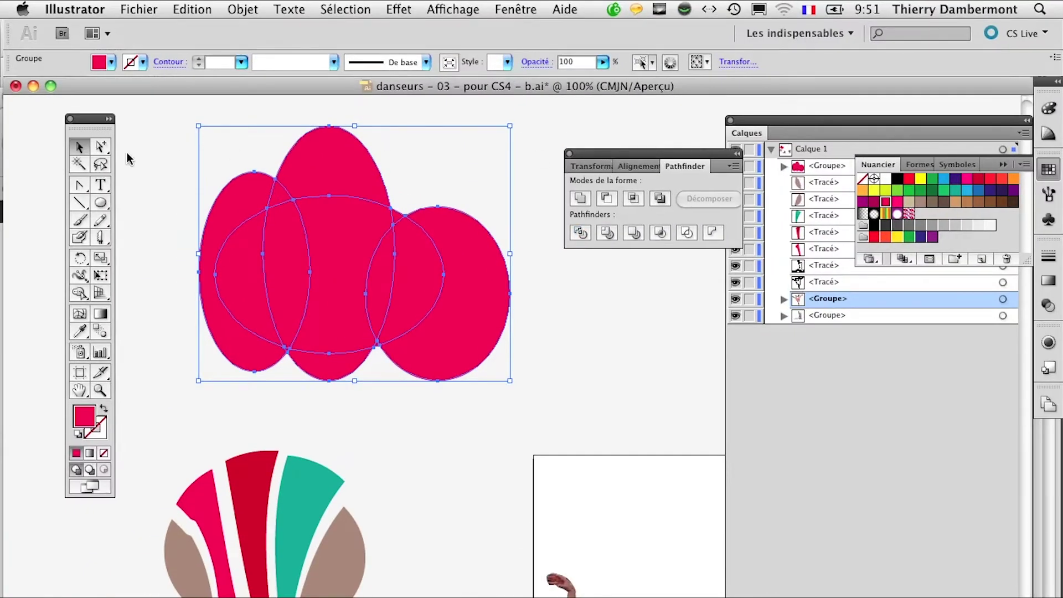
{"action": "left_click", "coordinate": [137, 164]}
{"action": "left_click", "coordinate": [226, 197]}
{"action": "left_click", "coordinate": [102, 148]}
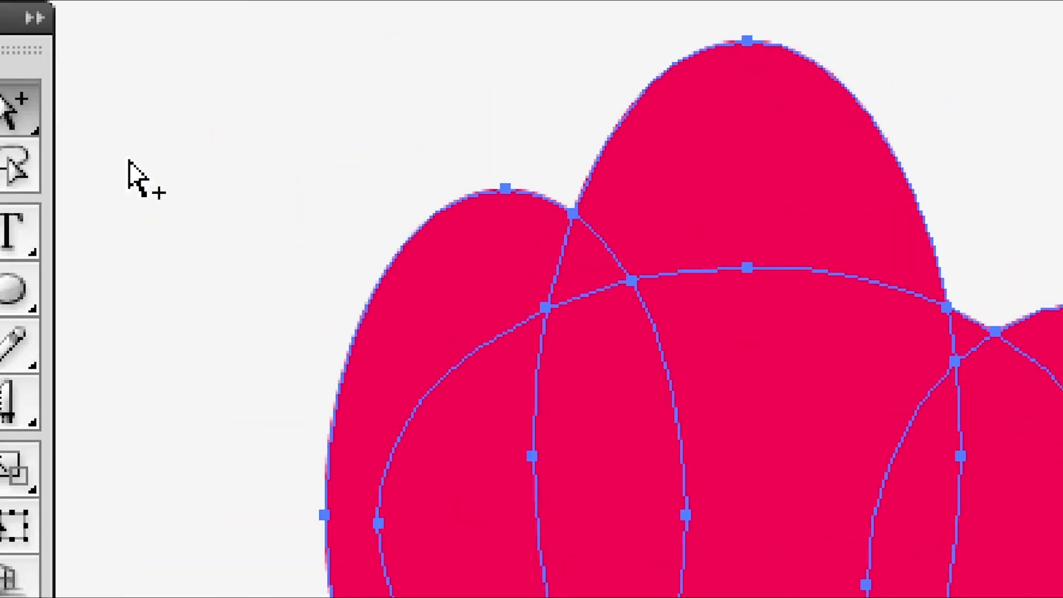
Pull the left petal, right crescent, lens, top cap and bottom cap pieces outward
{"action": "left_click", "coordinate": [128, 161]}
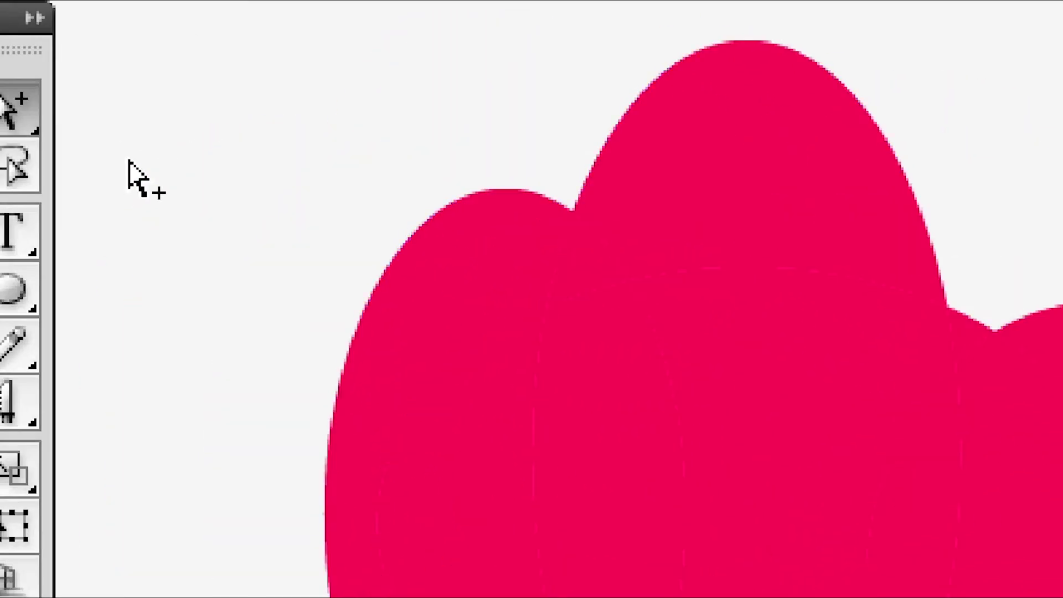
{"action": "left_click", "coordinate": [187, 199]}
{"action": "left_click_drag", "start_coordinate": [187, 200], "coordinate": [143, 190]}
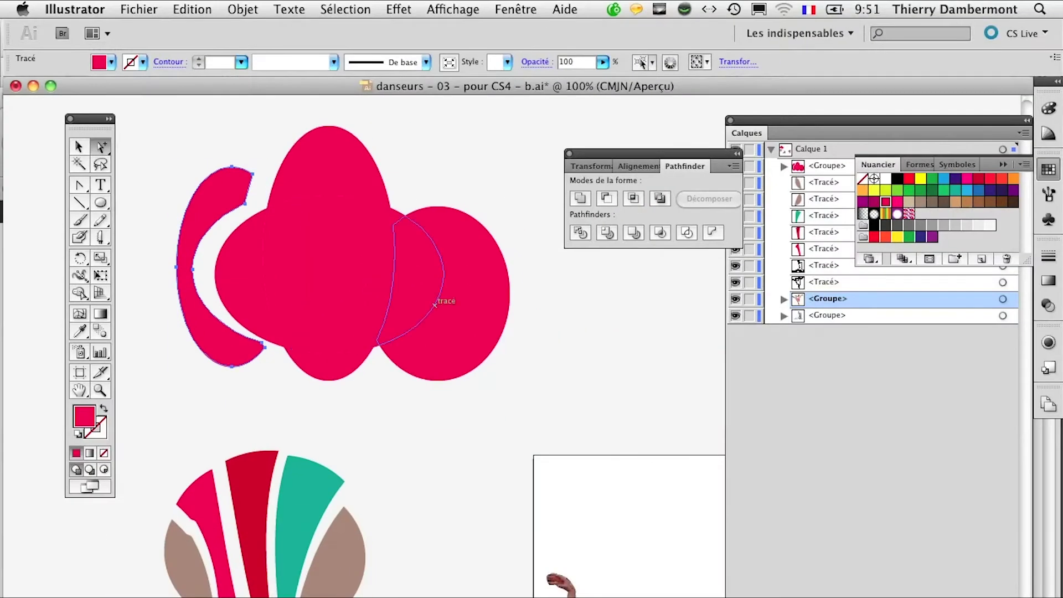
{"action": "left_click_drag", "start_coordinate": [447, 301], "coordinate": [495, 328]}
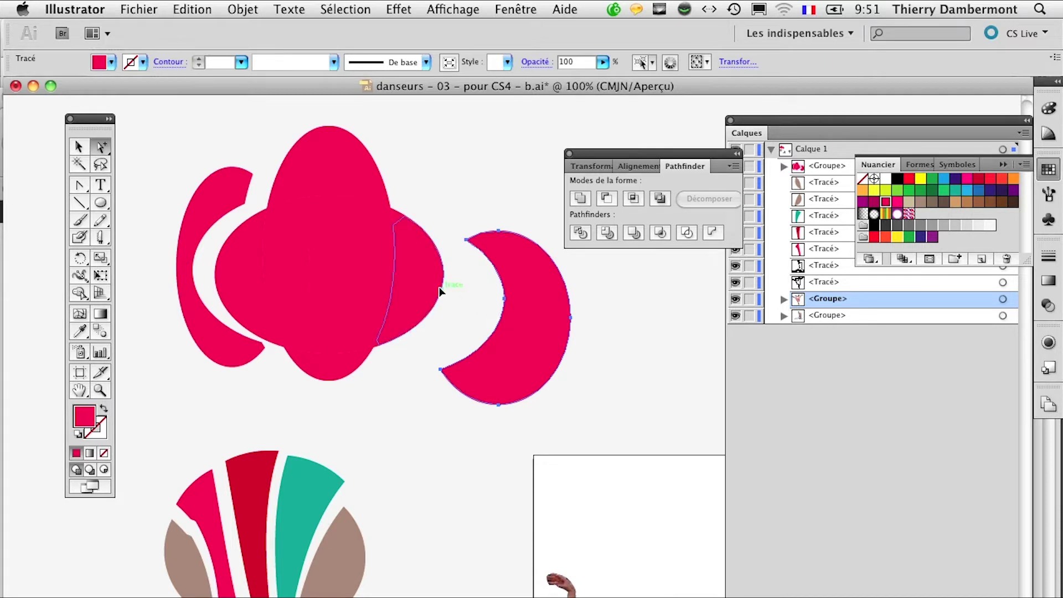
{"action": "left_click_drag", "start_coordinate": [441, 289], "coordinate": [470, 307]}
{"action": "left_click_drag", "start_coordinate": [360, 200], "coordinate": [360, 171]}
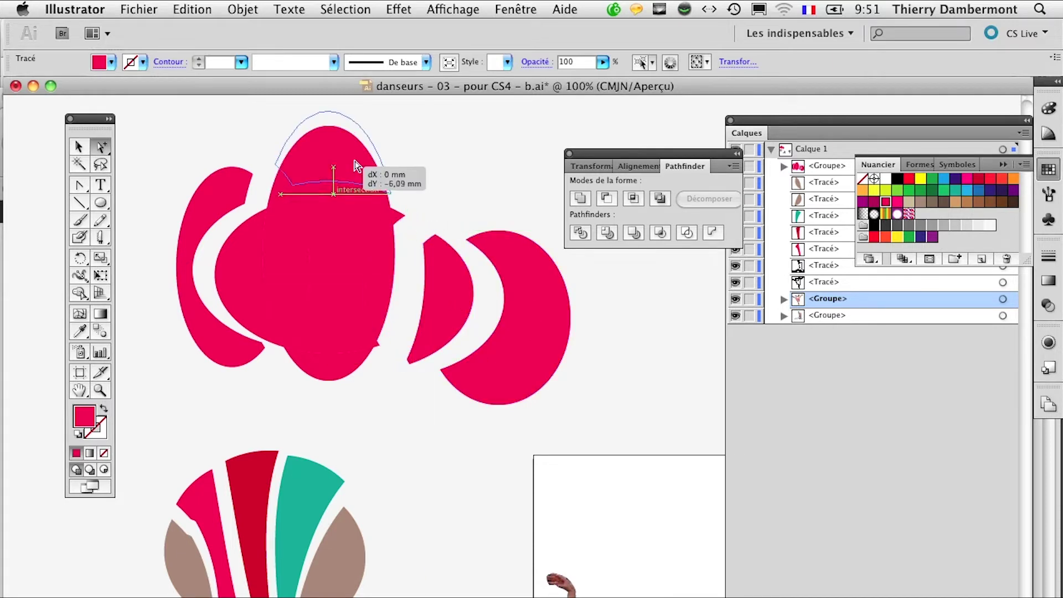
{"action": "left_click_drag", "start_coordinate": [349, 360], "coordinate": [349, 381]}
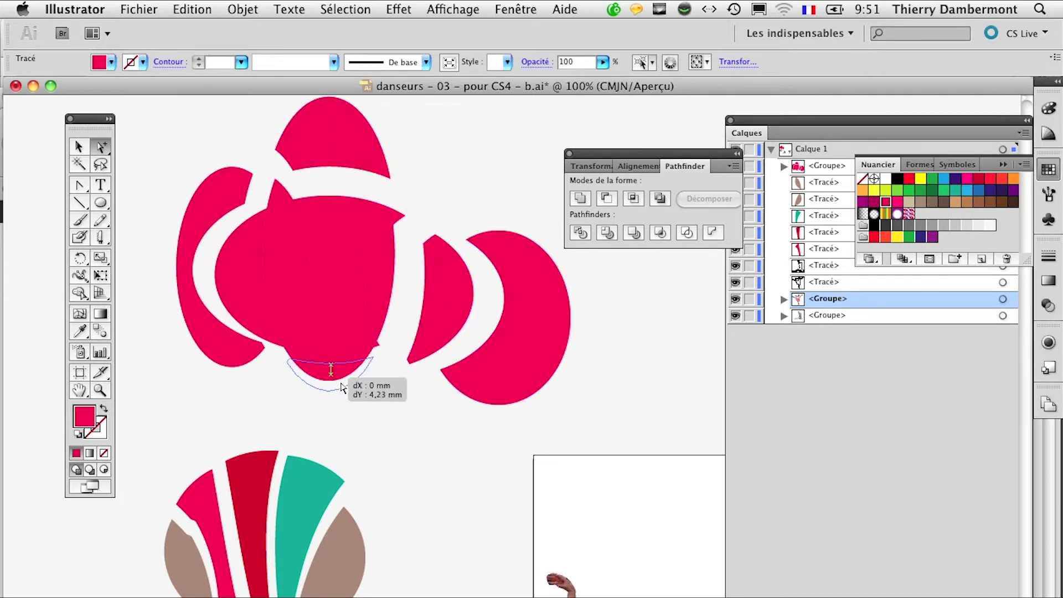
Nudge the inner lens and centre pieces slightly right, then deselect
{"action": "left_click", "coordinate": [380, 278]}
{"action": "left_click_drag", "start_coordinate": [381, 278], "coordinate": [398, 278]}
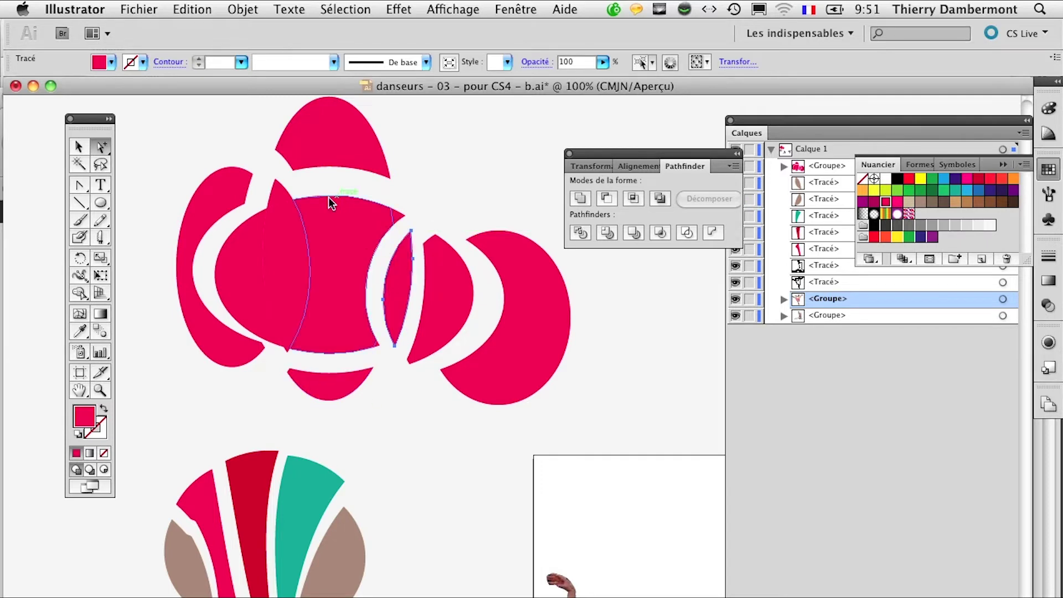
{"action": "left_click", "coordinate": [235, 250]}
{"action": "left_click_drag", "start_coordinate": [225, 251], "coordinate": [224, 250]}
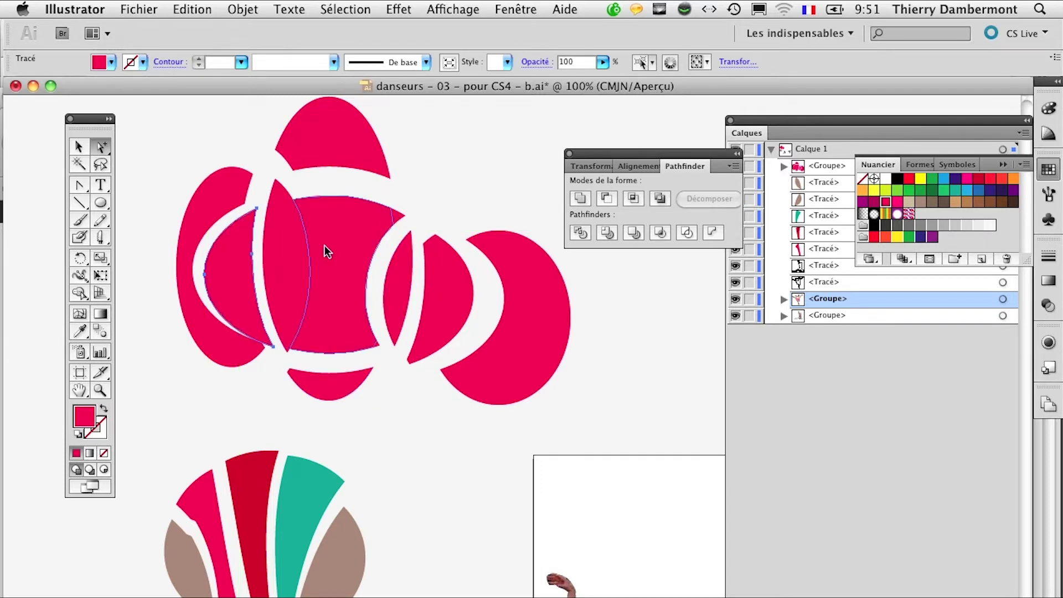
{"action": "left_click_drag", "start_coordinate": [330, 252], "coordinate": [341, 251]}
{"action": "left_click", "coordinate": [380, 486]}
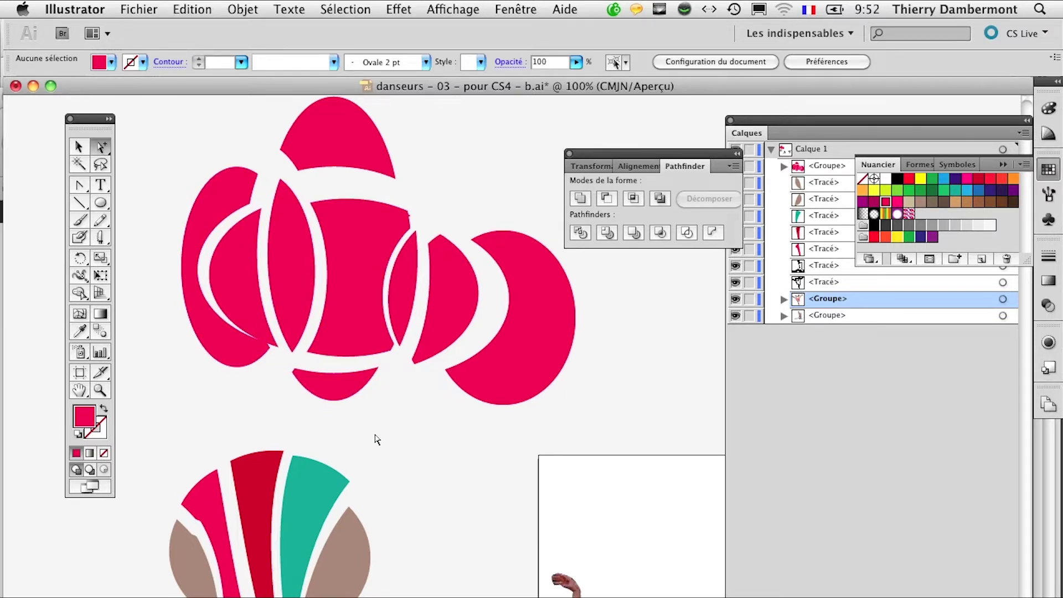
{"action": "mouse_move", "coordinate": [375, 439]}
{"action": "left_mouse_down"}
{"action": "mouse_move", "coordinate": [548, 457]}
{"action": "mouse_move", "coordinate": [572, 432]}
{"action": "left_mouse_up"}
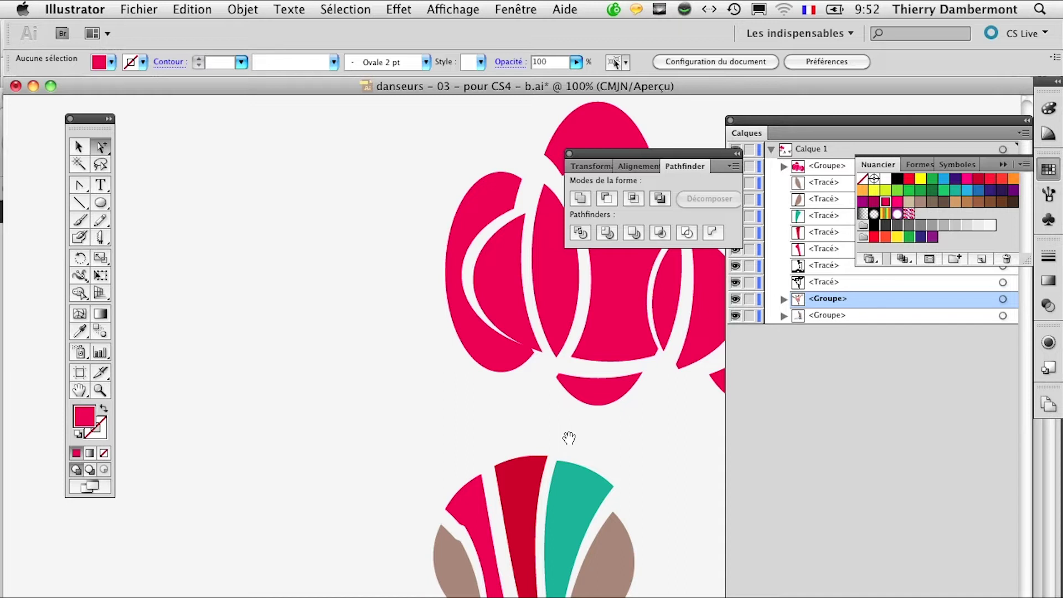
{"action": "mouse_move", "coordinate": [643, 449]}
{"action": "left_mouse_down"}
{"action": "mouse_move", "coordinate": [420, 451]}
{"action": "mouse_move", "coordinate": [548, 510]}
{"action": "mouse_move", "coordinate": [411, 501]}
{"action": "left_mouse_up"}
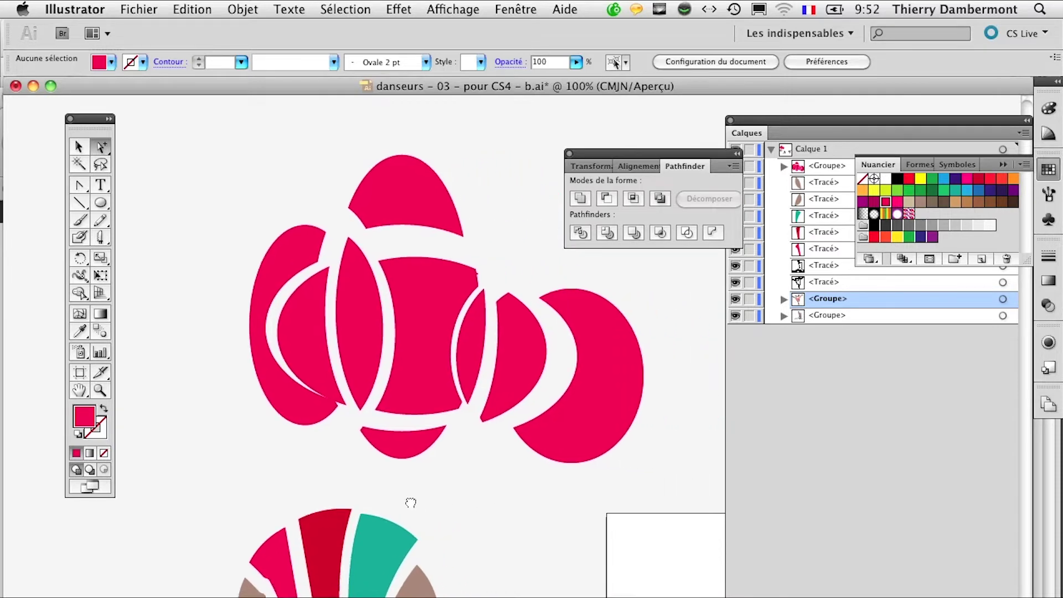
{"action": "mouse_move", "coordinate": [315, 515]}
{"action": "left_mouse_down"}
{"action": "mouse_move", "coordinate": [505, 546]}
{"action": "mouse_move", "coordinate": [423, 548]}
{"action": "mouse_move", "coordinate": [565, 566]}
{"action": "mouse_move", "coordinate": [561, 551]}
{"action": "left_mouse_up"}
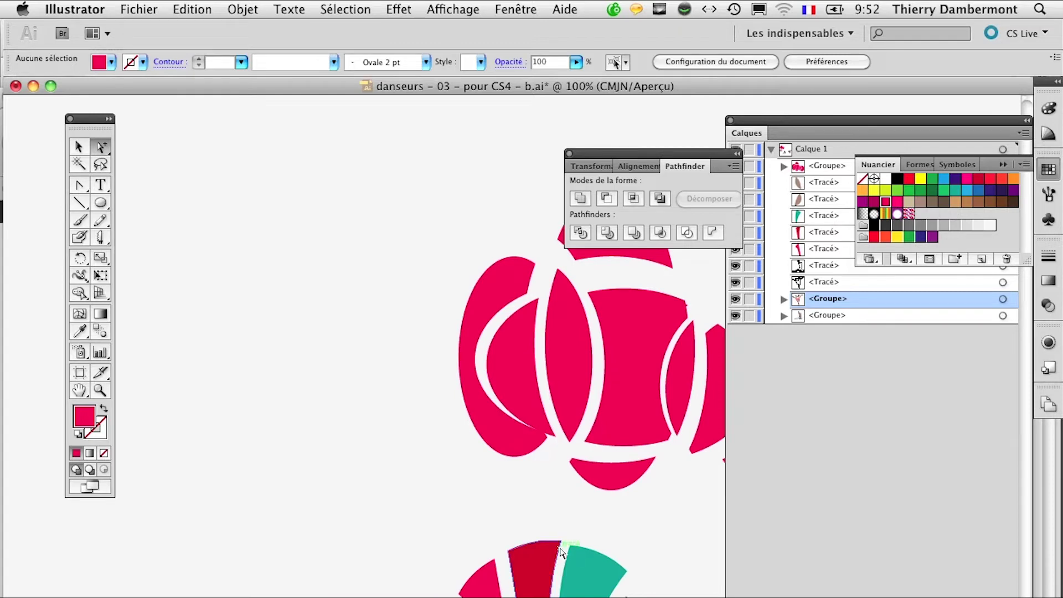
{"action": "left_click_drag", "start_coordinate": [483, 512], "coordinate": [505, 503]}
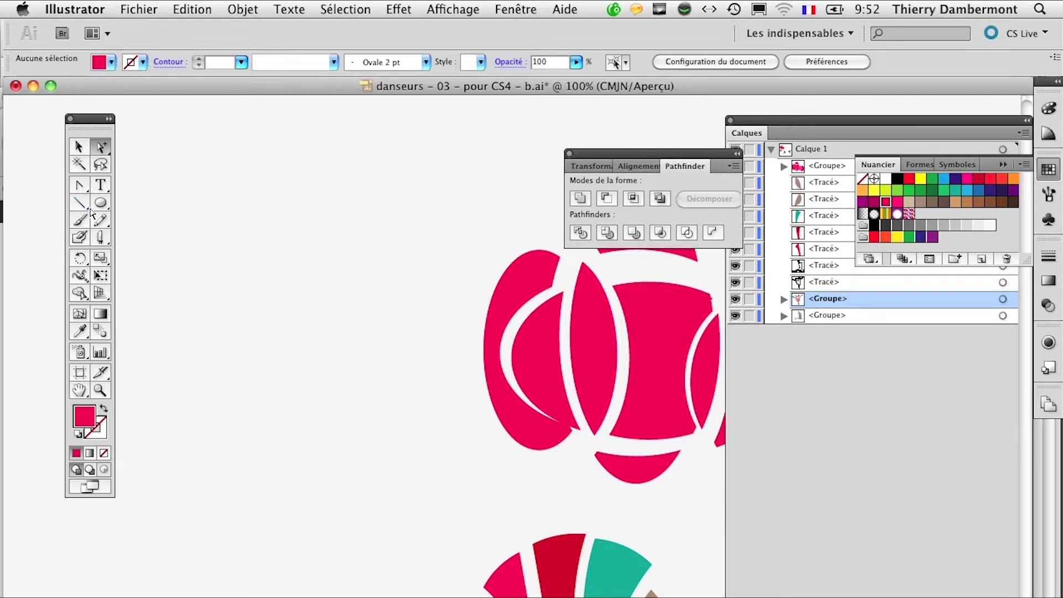
{"action": "left_click", "coordinate": [100, 203]}
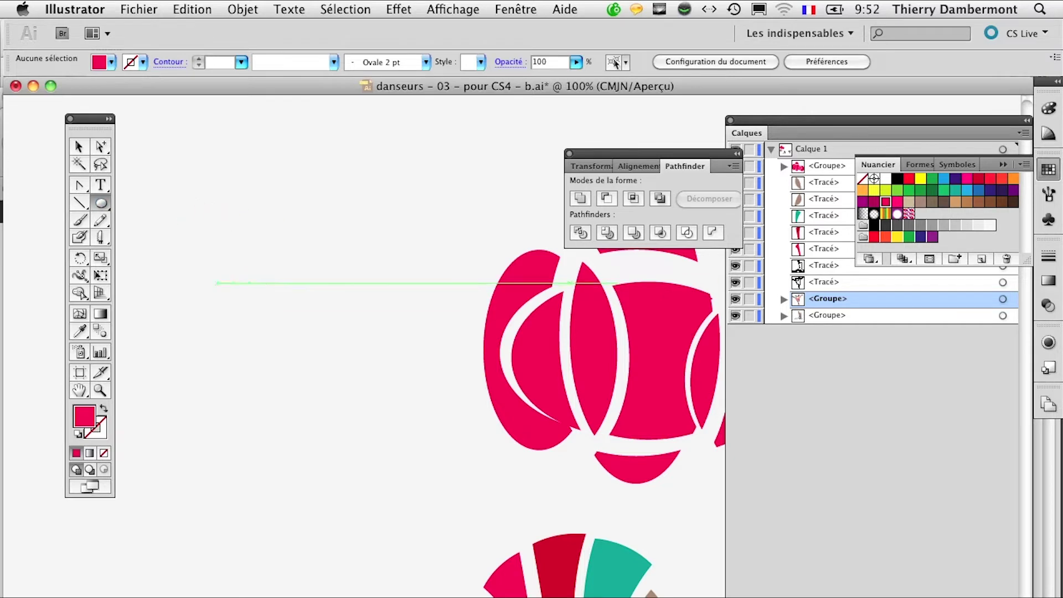
Draw three overlapping green circles beside the pink artwork
{"action": "scroll", "coordinate": [211, 285], "scroll_direction": "left", "scroll_amount": 5}
{"action": "left_click_drag", "start_coordinate": [181, 223], "coordinate": [309, 351]}
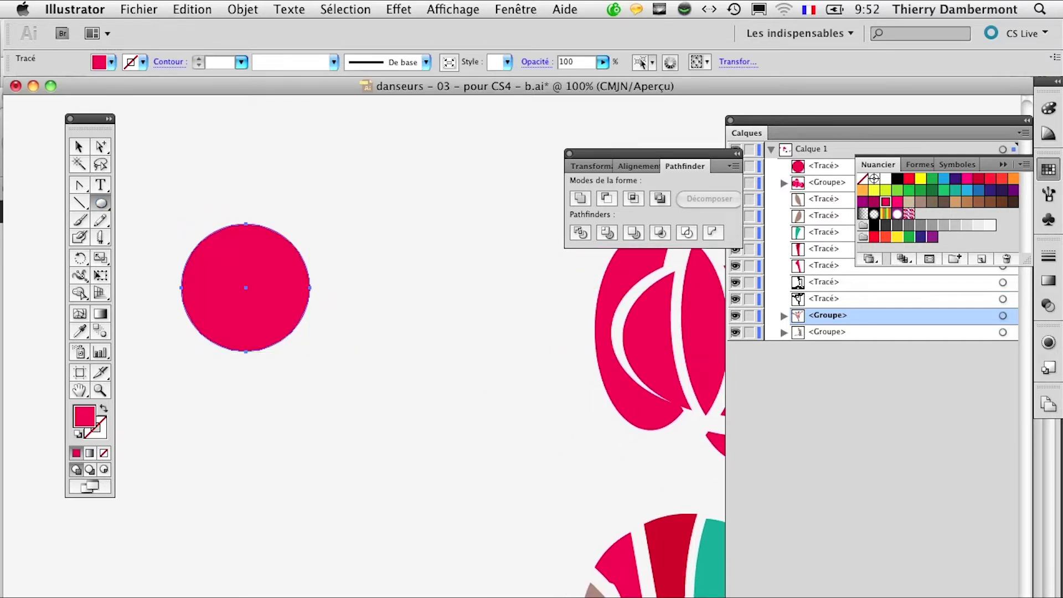
{"action": "left_click", "coordinate": [944, 190]}
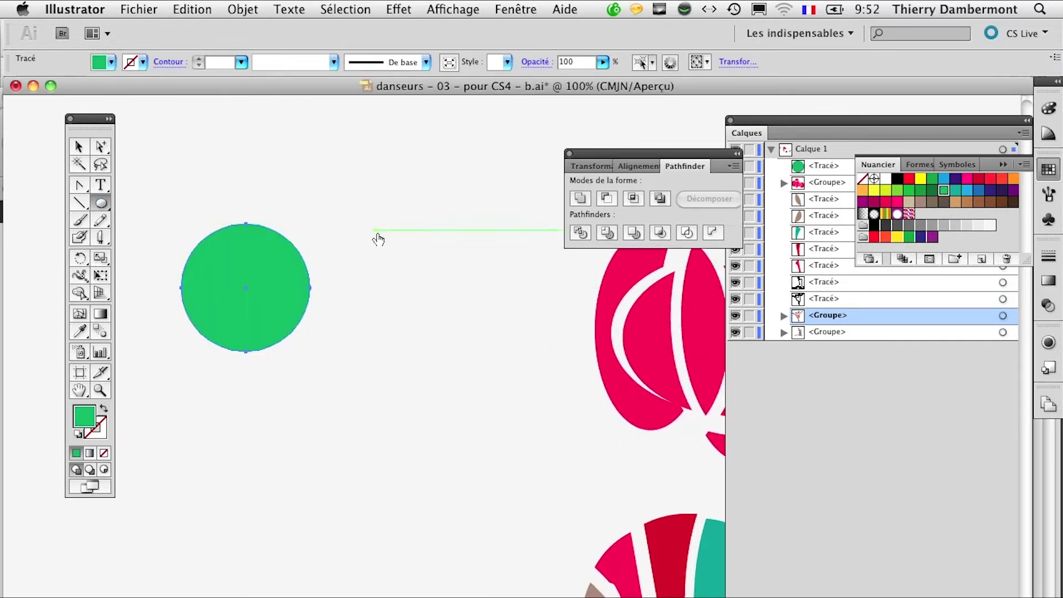
{"action": "left_click_drag", "start_coordinate": [379, 261], "coordinate": [234, 381]}
{"action": "left_click_drag", "start_coordinate": [330, 513], "coordinate": [148, 317]}
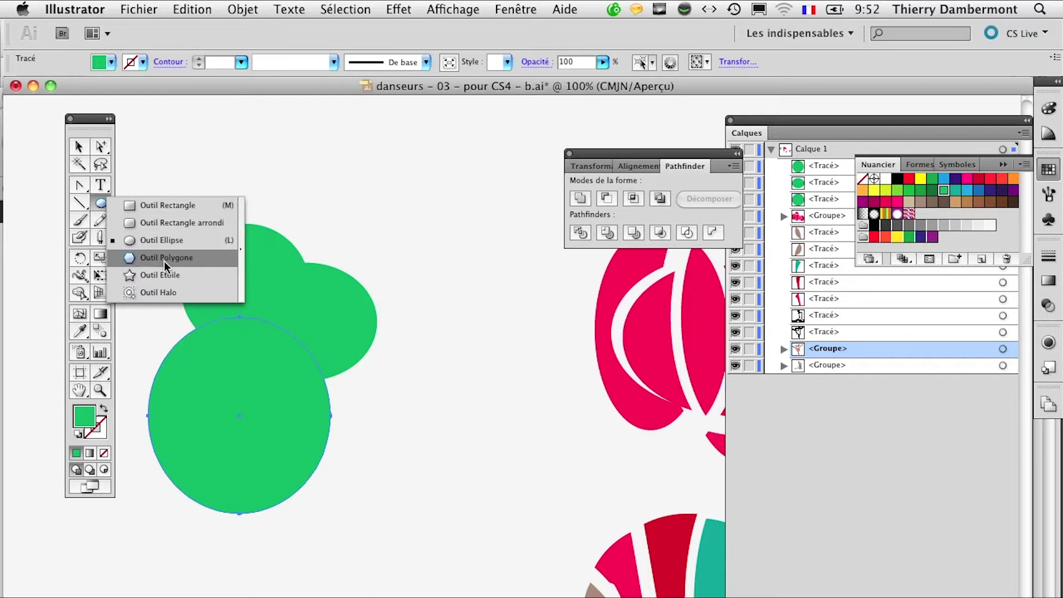
Draw a red five-pointed star, shrink it and place it over the circles
{"action": "left_click_drag", "start_coordinate": [101, 203], "coordinate": [138, 275]}
{"action": "left_click_drag", "start_coordinate": [201, 308], "coordinate": [293, 381]}
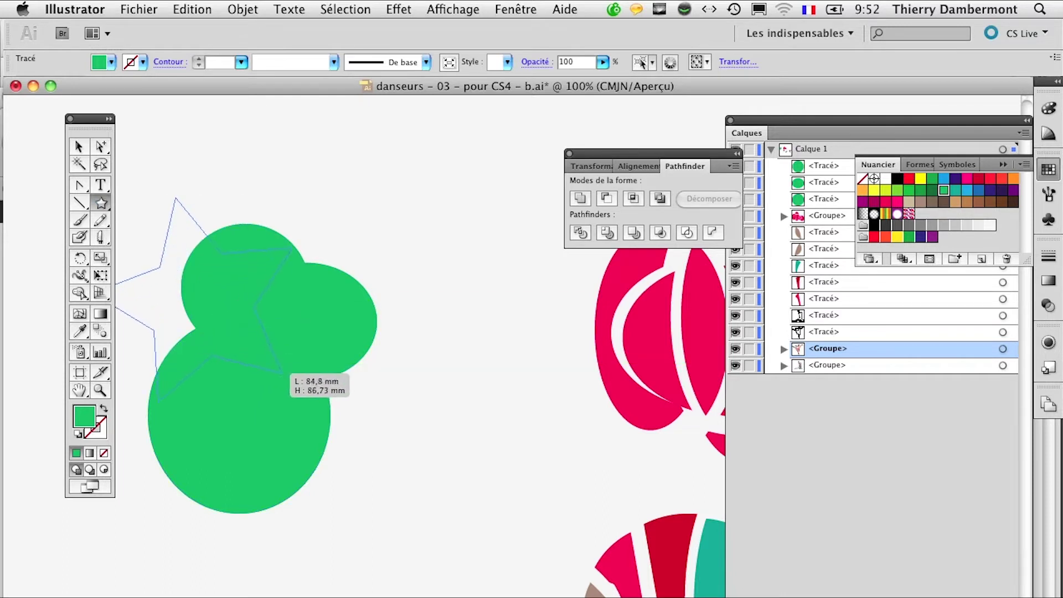
{"action": "left_click", "coordinate": [990, 178]}
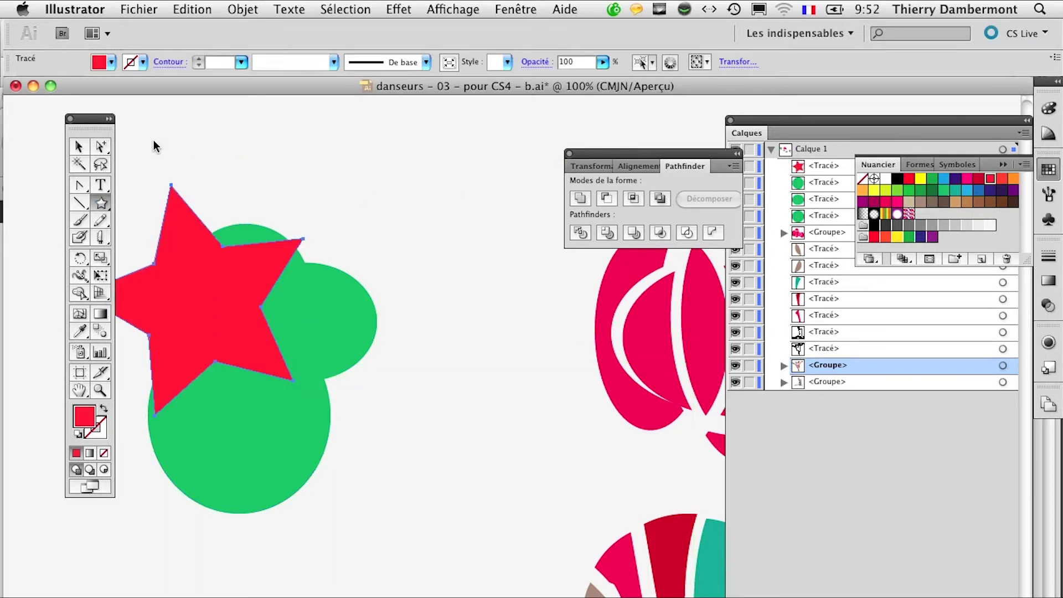
{"action": "left_click", "coordinate": [78, 146]}
{"action": "left_click_drag", "start_coordinate": [192, 243], "coordinate": [235, 310]}
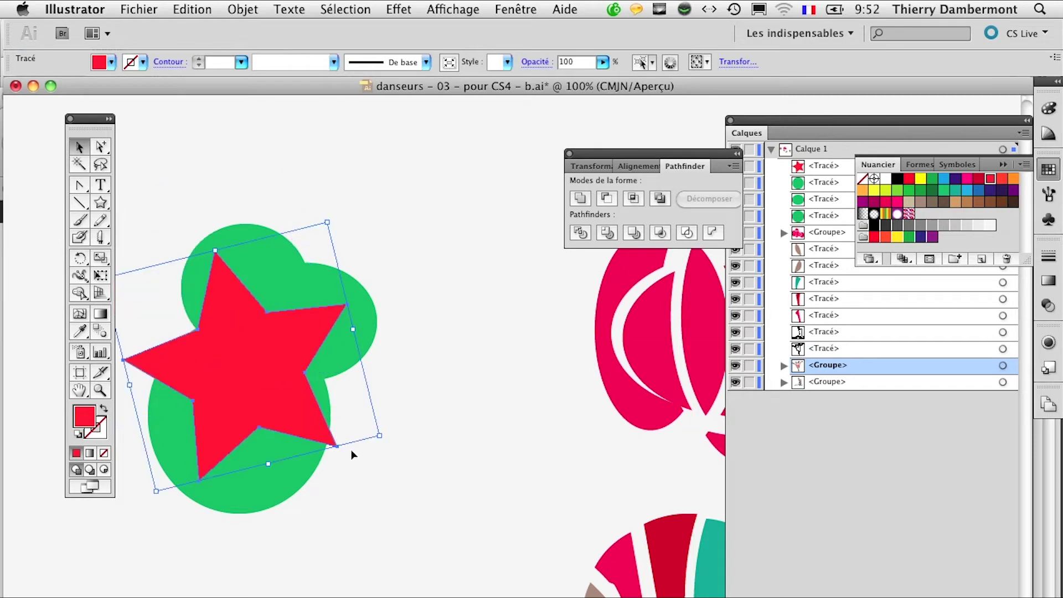
{"action": "left_click_drag", "start_coordinate": [206, 351], "coordinate": [231, 343]}
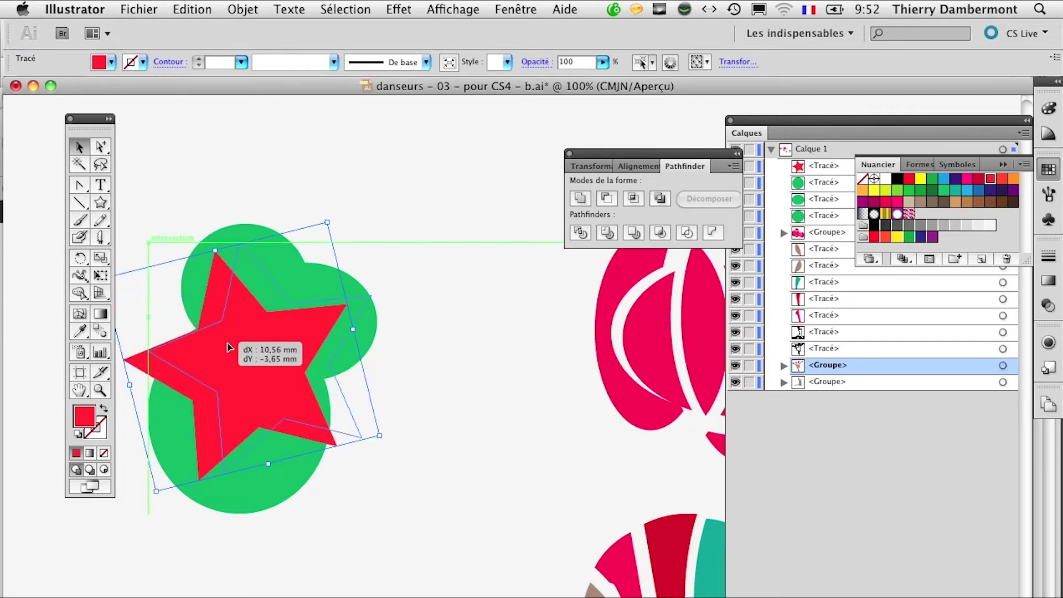
{"action": "scroll", "coordinate": [343, 365], "scroll_direction": "down", "scroll_amount": 1}
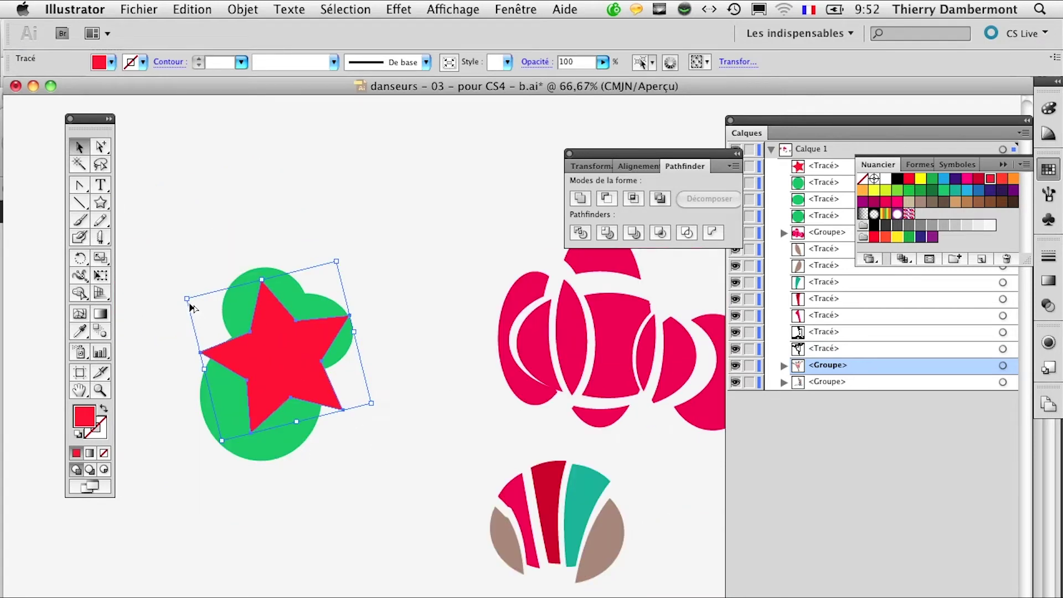
{"action": "left_click_drag", "start_coordinate": [191, 307], "coordinate": [261, 369]}
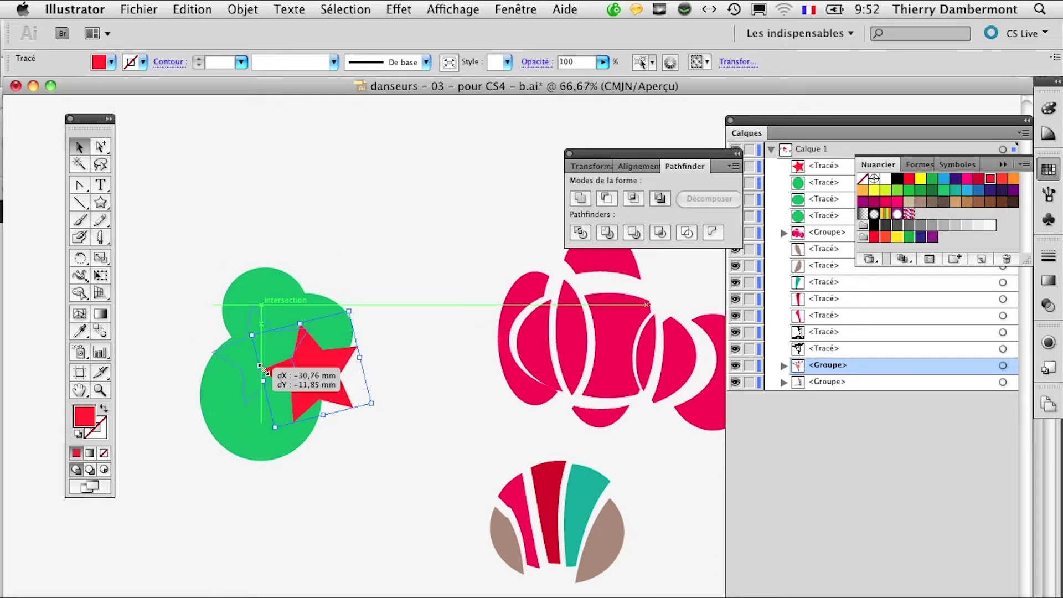
{"action": "left_click_drag", "start_coordinate": [261, 368], "coordinate": [259, 371]}
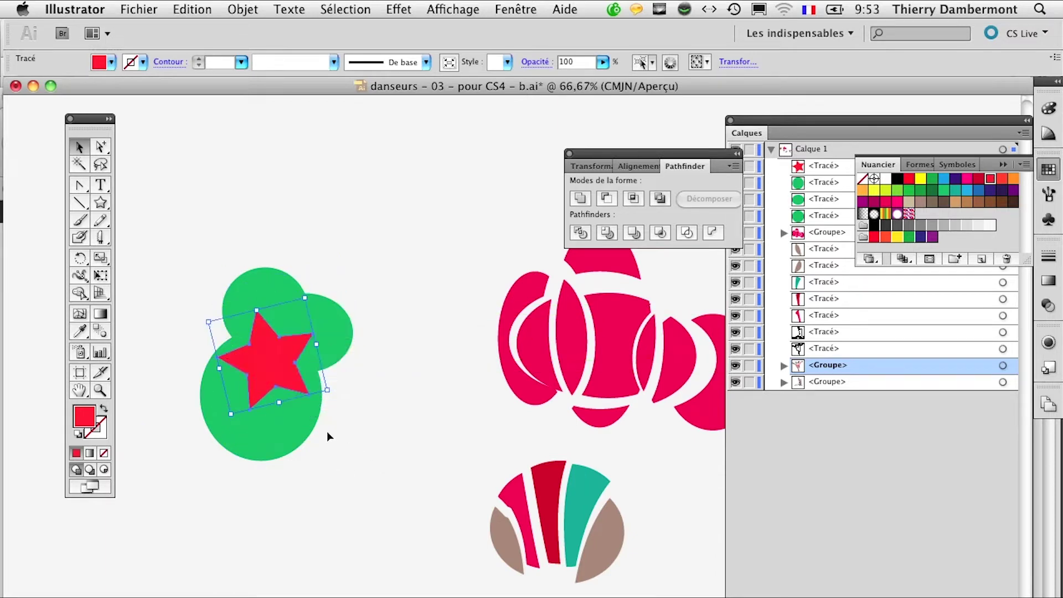
{"action": "left_click", "coordinate": [283, 433], "text": "shift"}
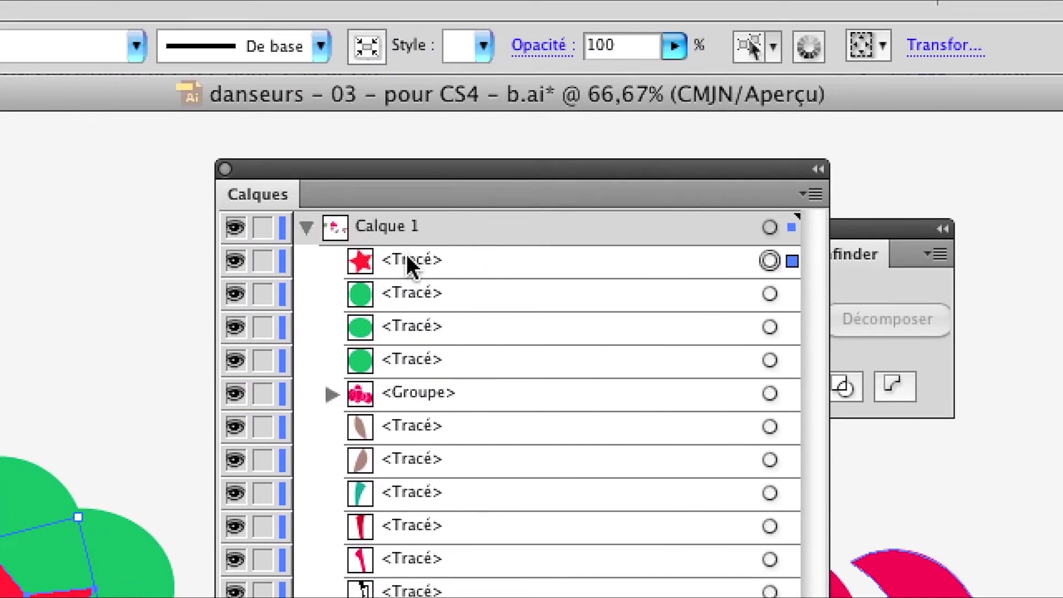
Select the red star in the Layers panel and move the panel aside to reach the Object menu
{"action": "left_click", "coordinate": [407, 259]}
{"action": "left_click", "coordinate": [408, 270]}
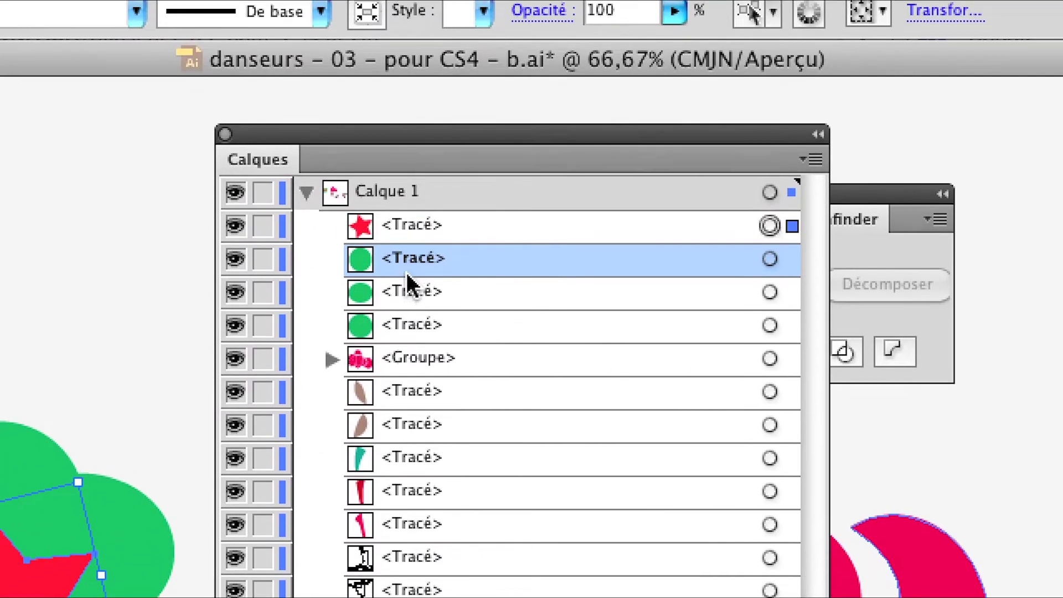
{"action": "left_click", "coordinate": [408, 294]}
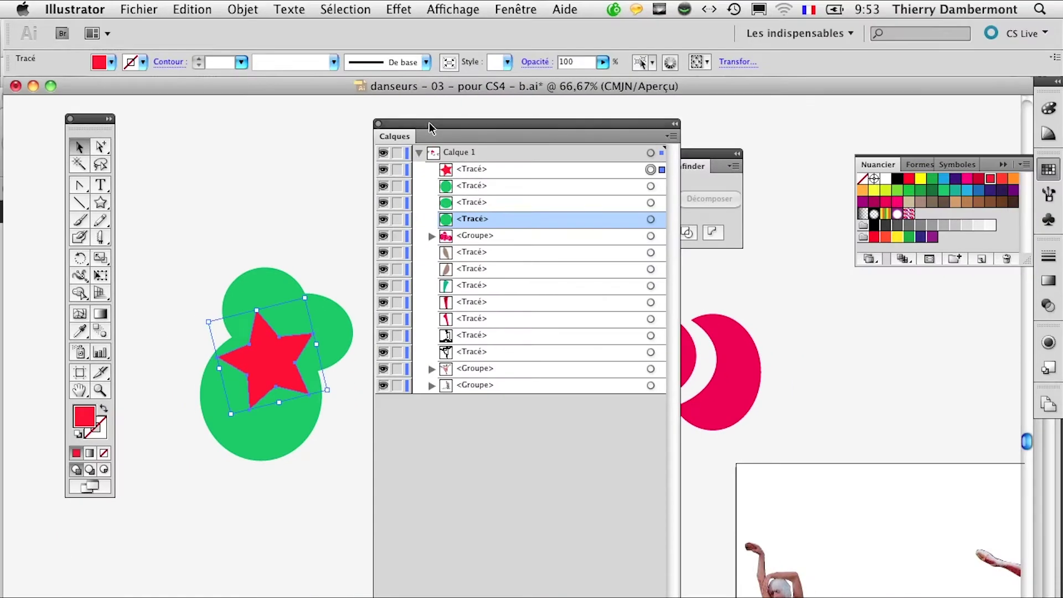
{"action": "left_click_drag", "start_coordinate": [429, 121], "coordinate": [522, 117]}
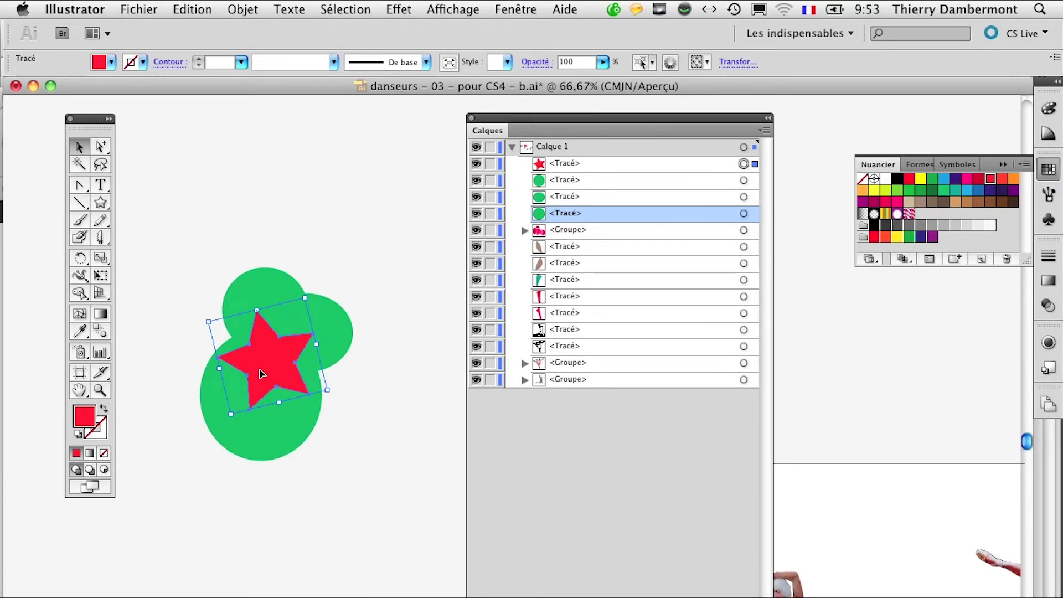
{"action": "left_click", "coordinate": [243, 7]}
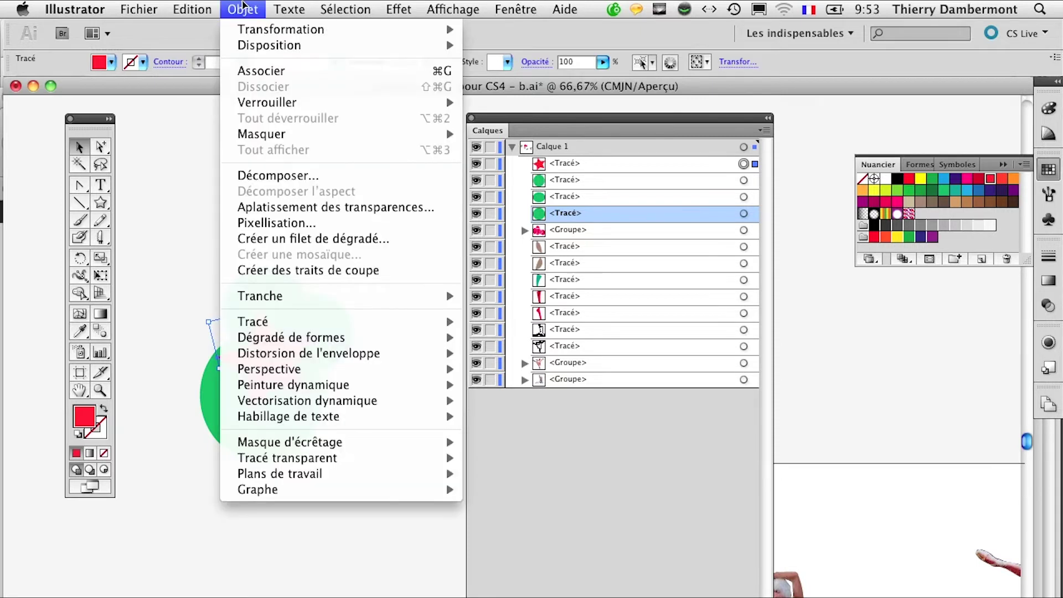
{"action": "mouse_move", "coordinate": [252, 321]}
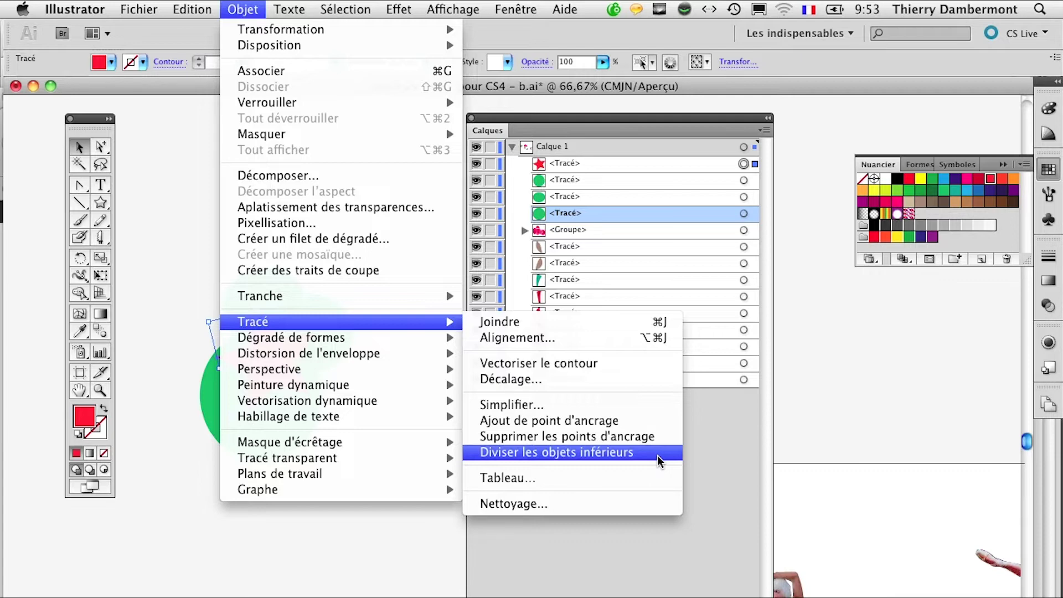
Apply Object > Path > Diviser les objets inférieurs to cut the circles along the star
{"action": "left_click", "coordinate": [657, 455]}
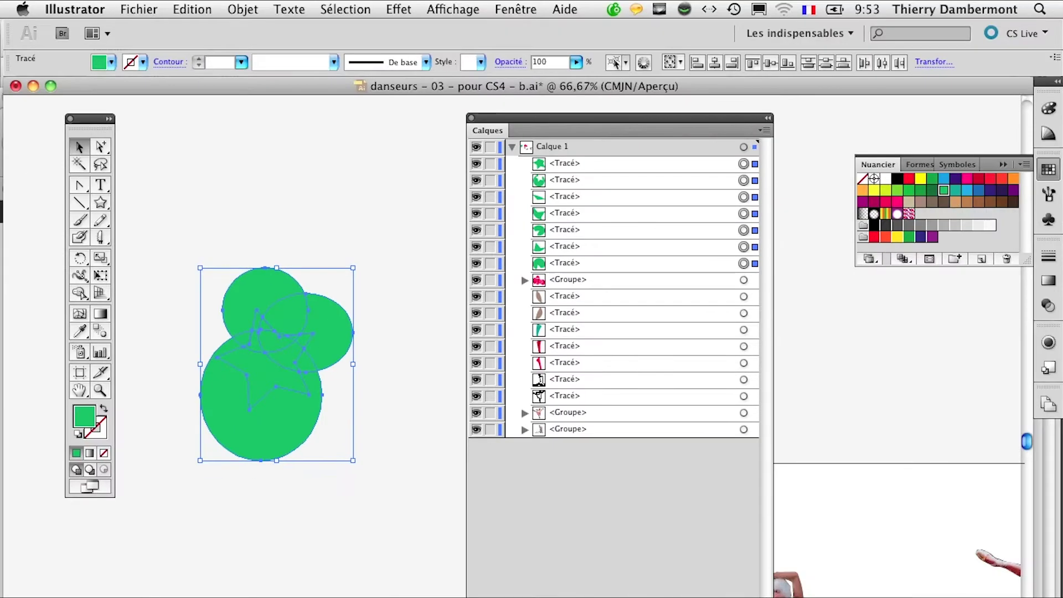
Colour the top circle piece beige and the star piece red, floating the Swatches panel below
{"action": "left_click", "coordinate": [268, 184]}
{"action": "key", "text": "a"}
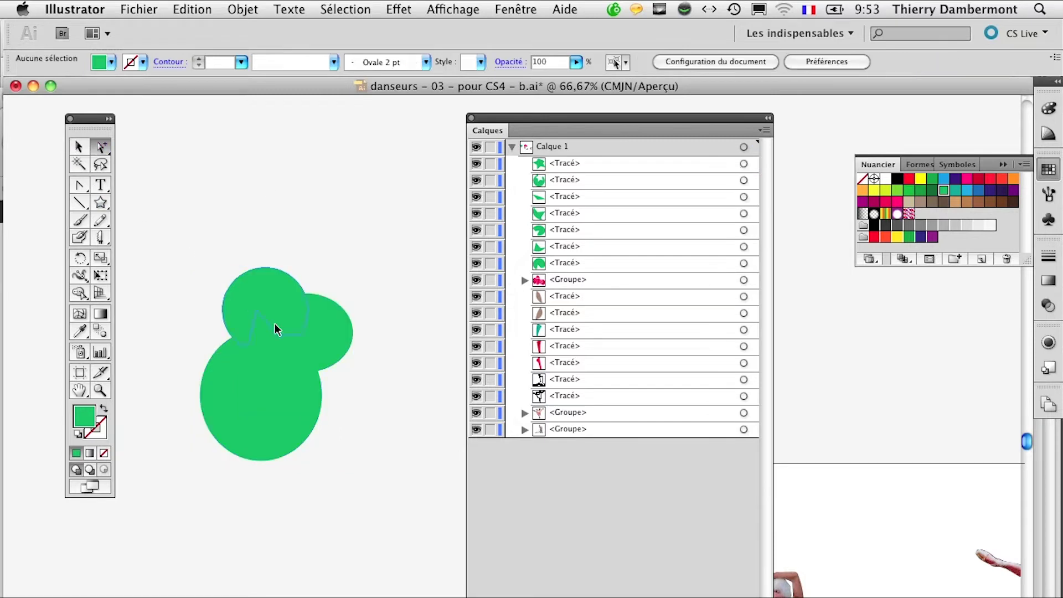
{"action": "left_click", "coordinate": [256, 288]}
{"action": "left_click", "coordinate": [909, 201]}
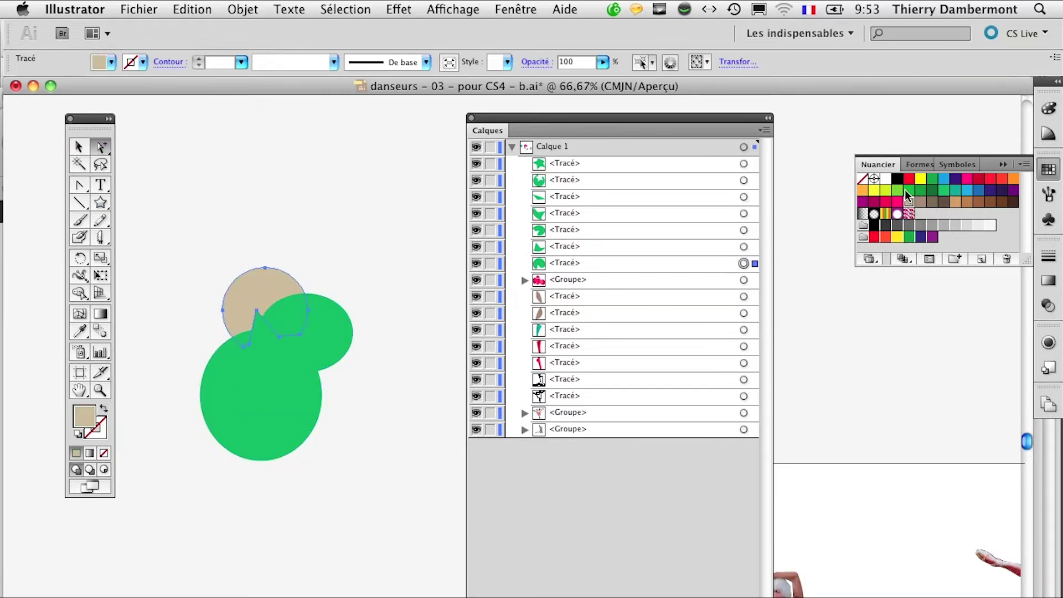
{"action": "left_click_drag", "start_coordinate": [888, 168], "coordinate": [291, 504]}
{"action": "left_click", "coordinate": [284, 387]}
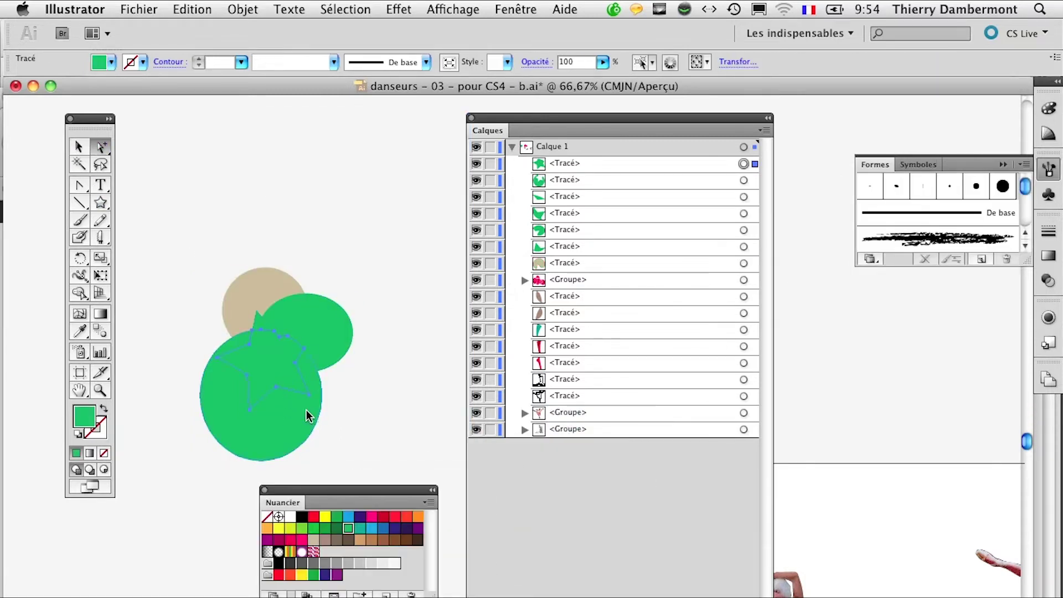
{"action": "left_click", "coordinate": [386, 518]}
Colour the adjacent piece red, the star tip orange, large circle light green, right circle dark purple
{"action": "left_click", "coordinate": [295, 337]}
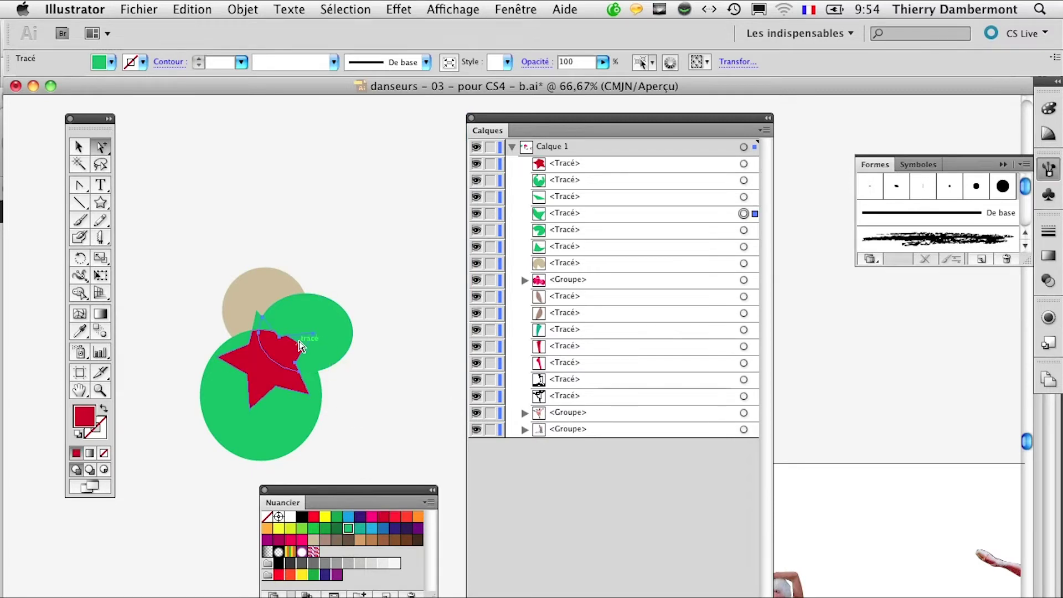
{"action": "left_click", "coordinate": [386, 517]}
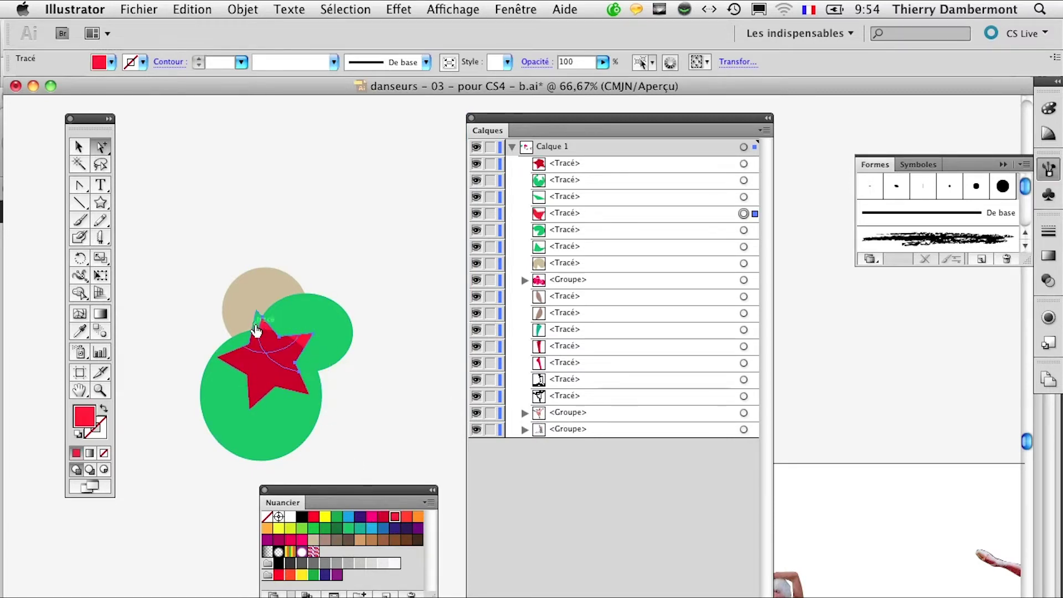
{"action": "left_click", "coordinate": [260, 323]}
{"action": "left_click", "coordinate": [418, 516]}
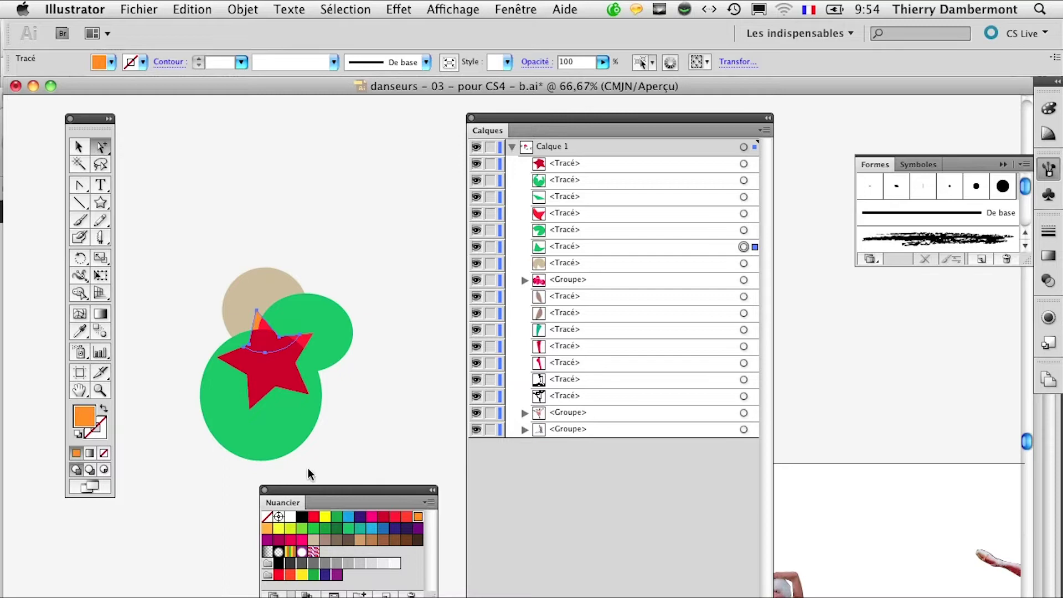
{"action": "left_click", "coordinate": [288, 440]}
{"action": "left_click", "coordinate": [302, 534]}
{"action": "left_click", "coordinate": [332, 313]}
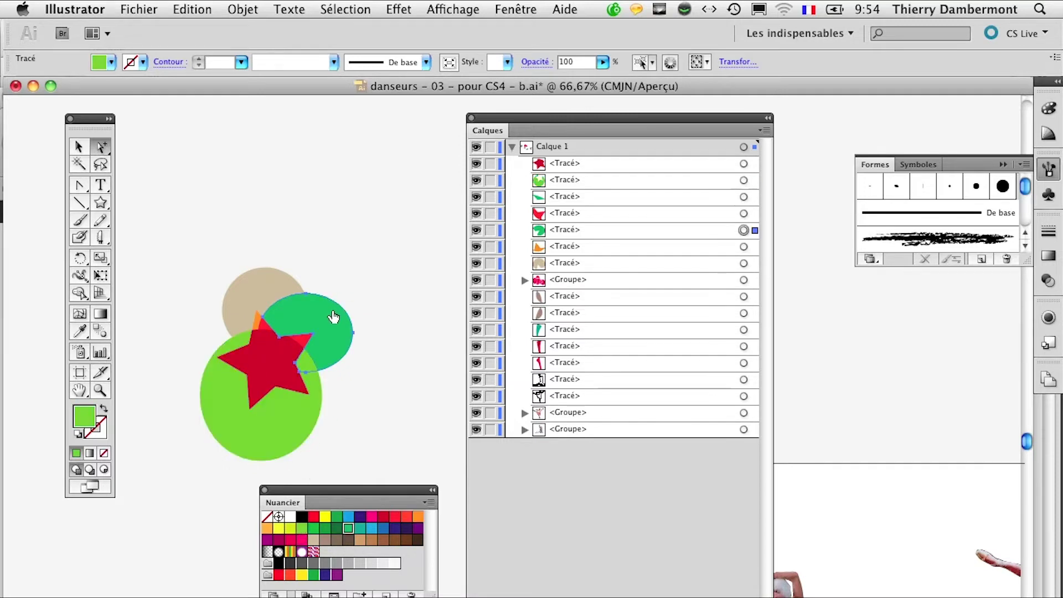
{"action": "left_click", "coordinate": [404, 526]}
Deselect and click the beige, purple and light green circles to check their shapes
{"action": "left_click", "coordinate": [407, 330]}
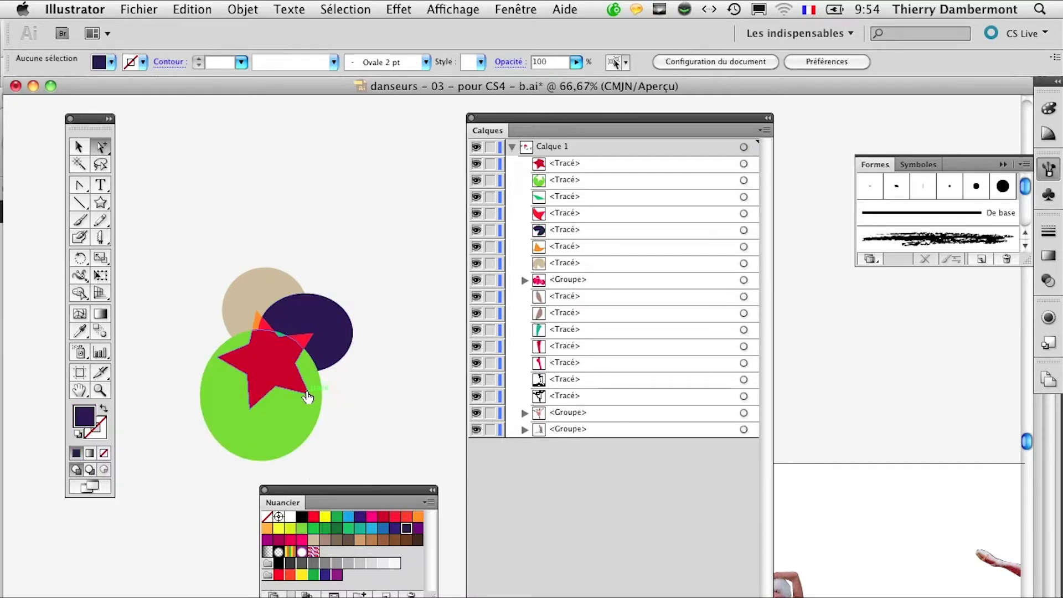
{"action": "scroll", "coordinate": [308, 392], "scroll_direction": "up", "scroll_amount": 2}
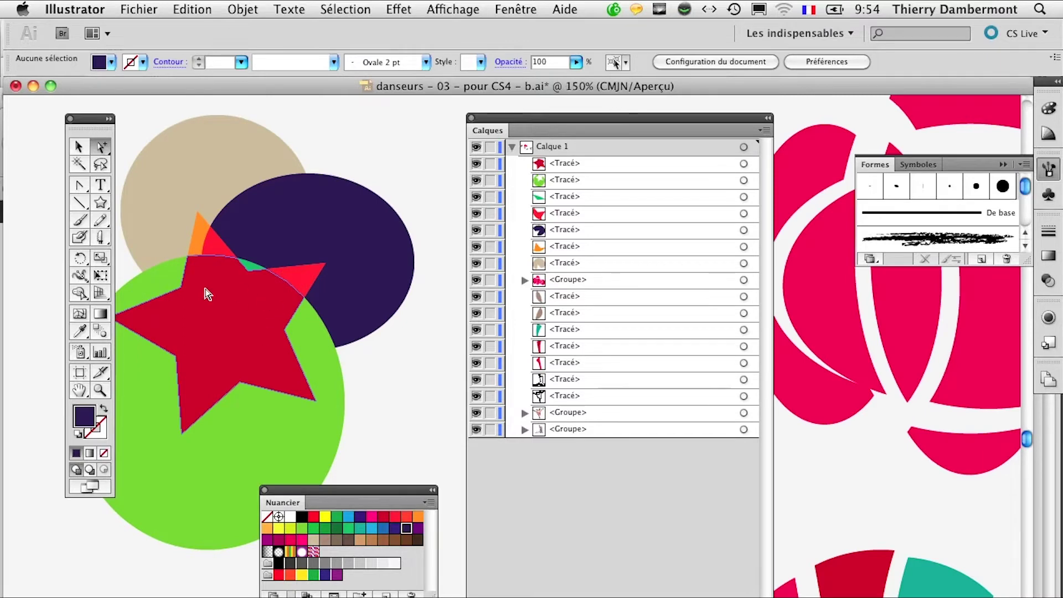
{"action": "left_click", "coordinate": [176, 280]}
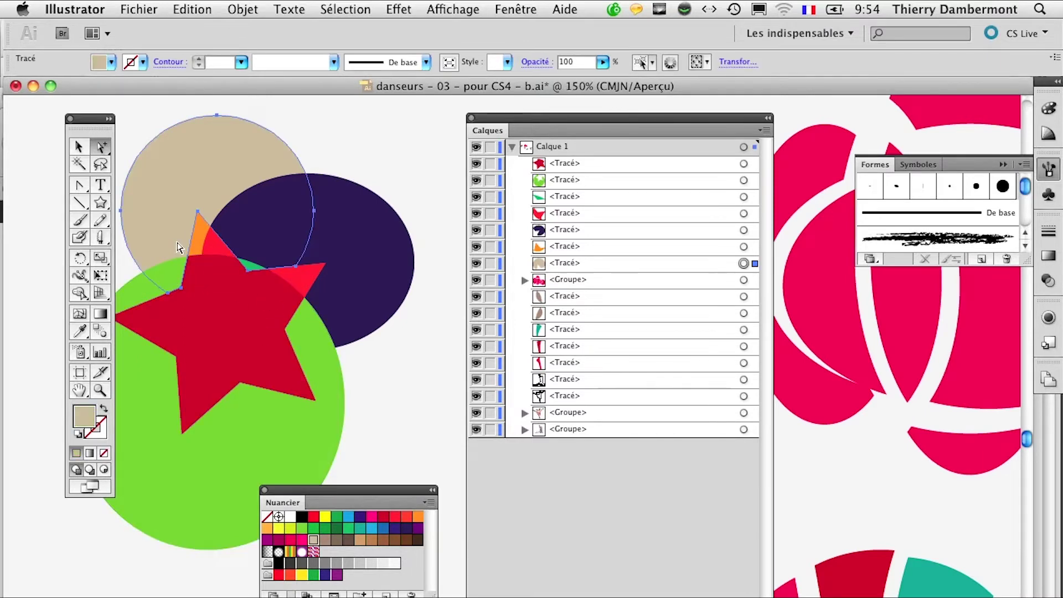
{"action": "left_click", "coordinate": [314, 313]}
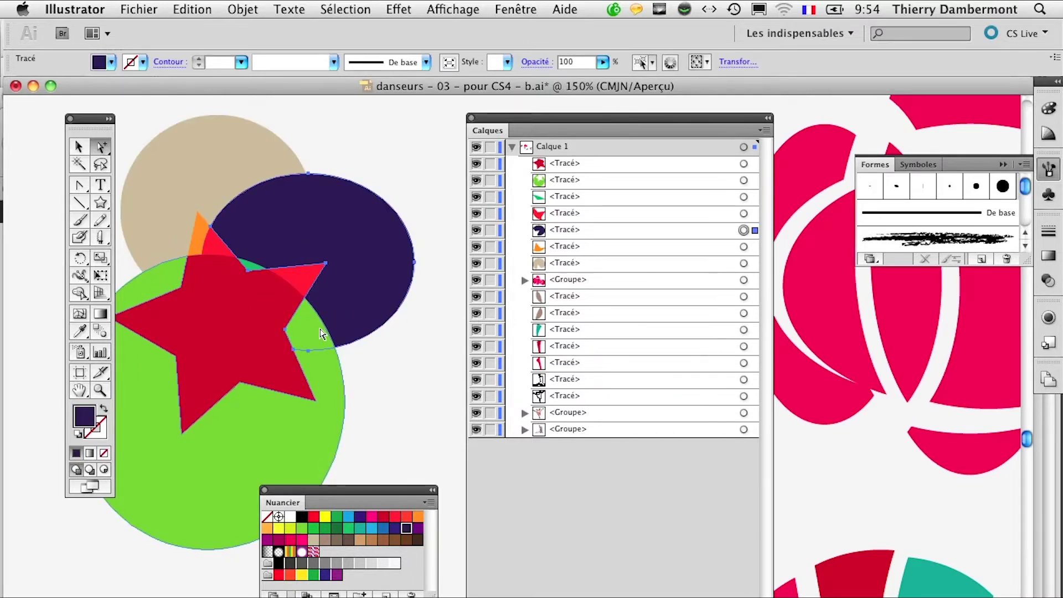
{"action": "left_click", "coordinate": [327, 401]}
{"action": "scroll", "coordinate": [263, 429], "scroll_direction": "down", "scroll_amount": 1}
{"action": "scroll", "coordinate": [263, 430], "scroll_direction": "down", "scroll_amount": 1}
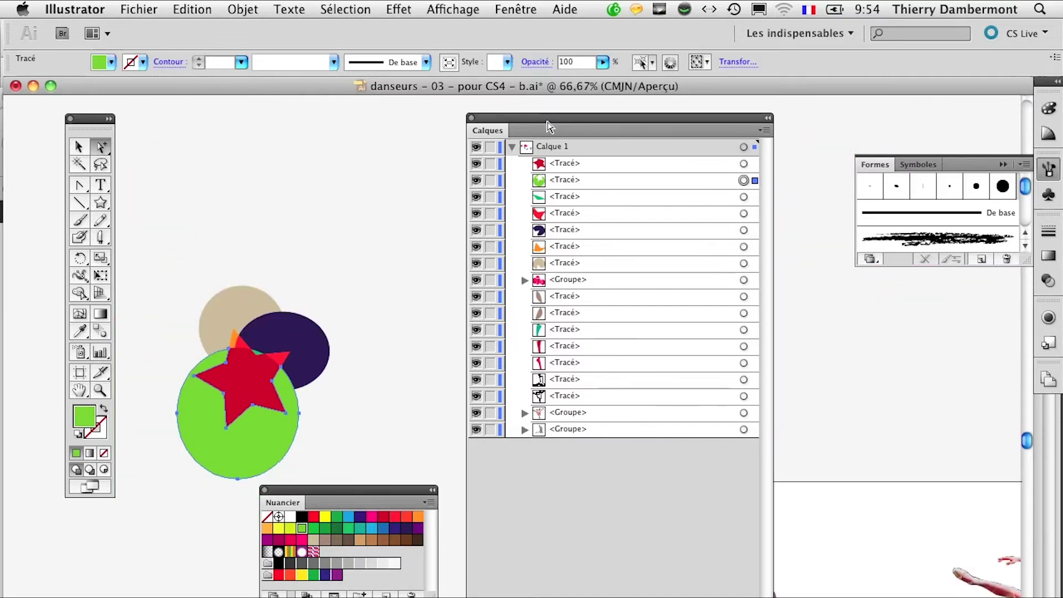
Move the layers panel aside and select the central pink shape
{"action": "left_click_drag", "start_coordinate": [529, 116], "coordinate": [808, 434]}
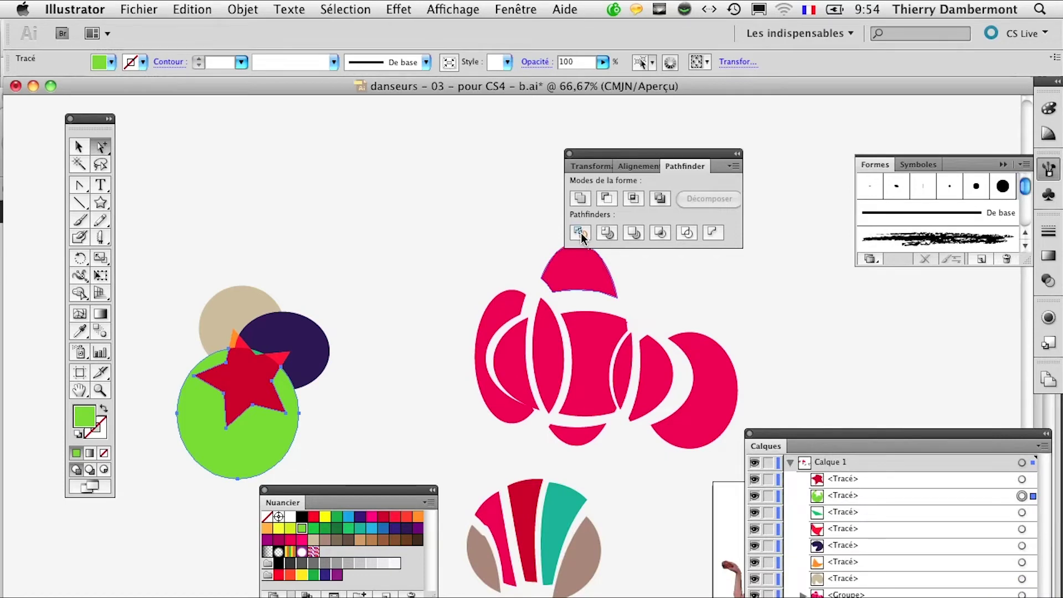
{"action": "left_click", "coordinate": [580, 355]}
{"action": "scroll", "coordinate": [280, 414], "scroll_direction": "up", "scroll_amount": 1}
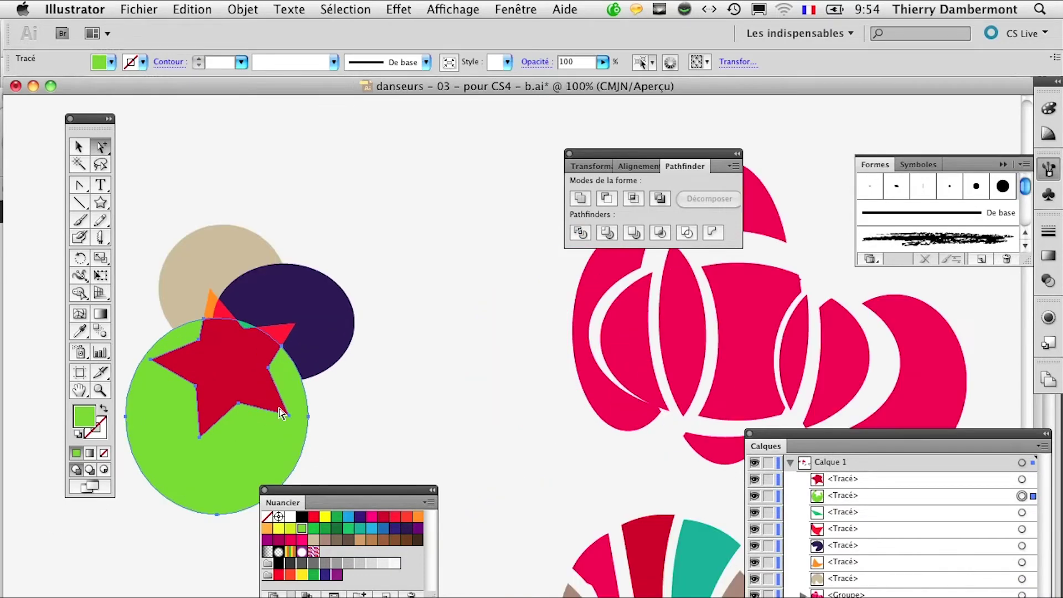
{"action": "scroll", "coordinate": [280, 414], "scroll_direction": "up", "scroll_amount": 1}
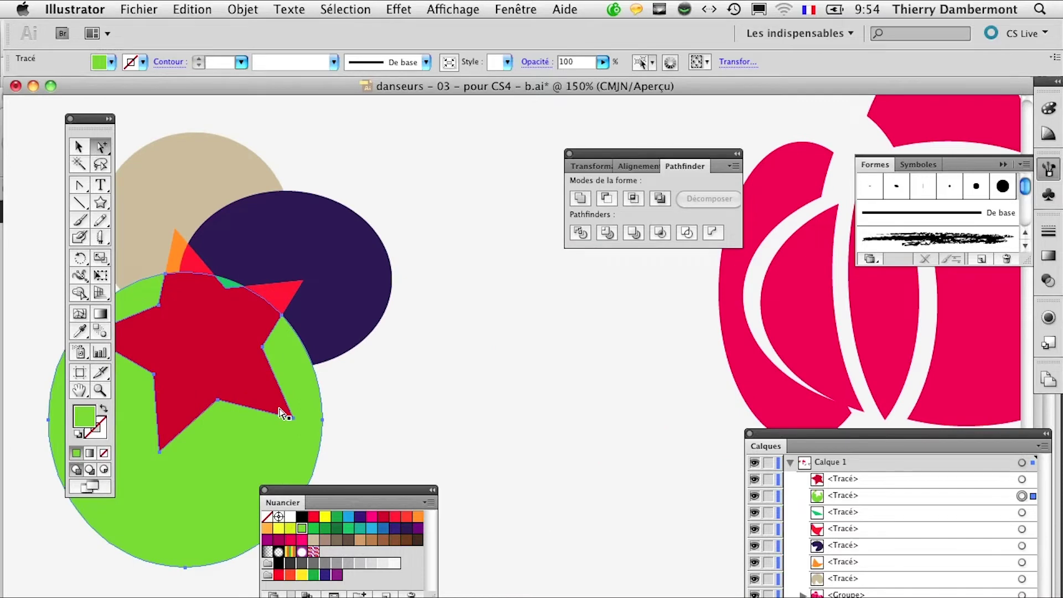
{"action": "scroll", "coordinate": [438, 424], "scroll_direction": "down", "scroll_amount": 1}
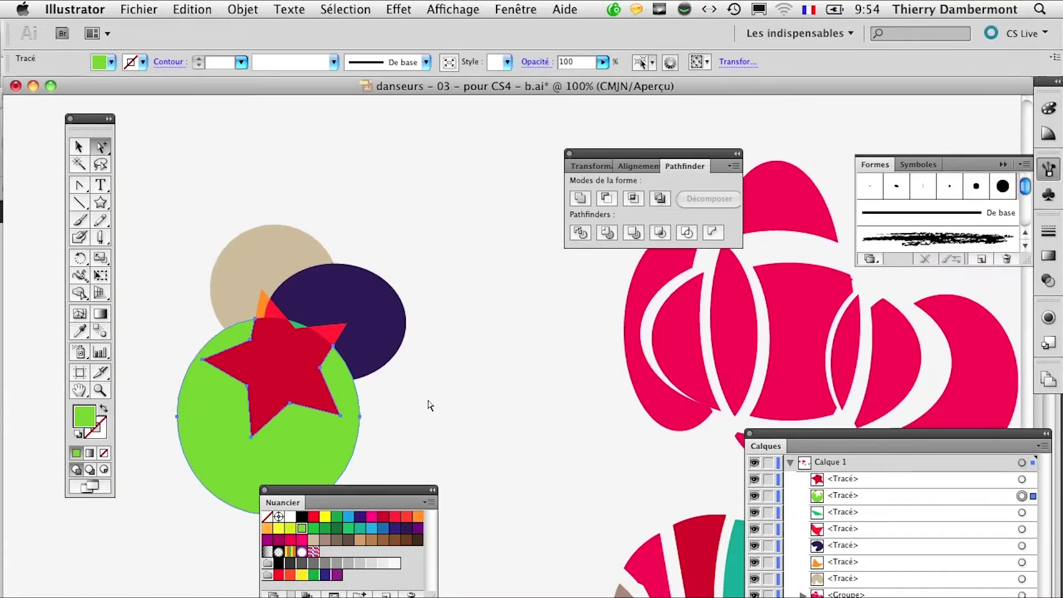
{"action": "left_click_drag", "start_coordinate": [430, 406], "coordinate": [457, 282]}
Drag the green, beige and dark purple circles off the red star to expose their notches
{"action": "left_click_drag", "start_coordinate": [367, 307], "coordinate": [326, 404]}
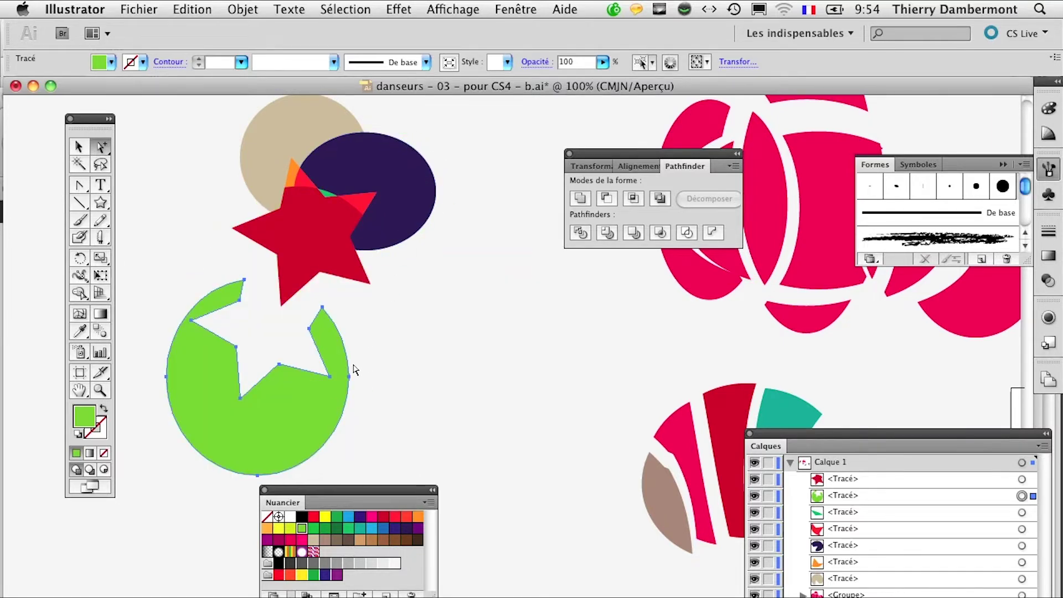
{"action": "scroll", "coordinate": [354, 294], "scroll_direction": "up", "scroll_amount": 2}
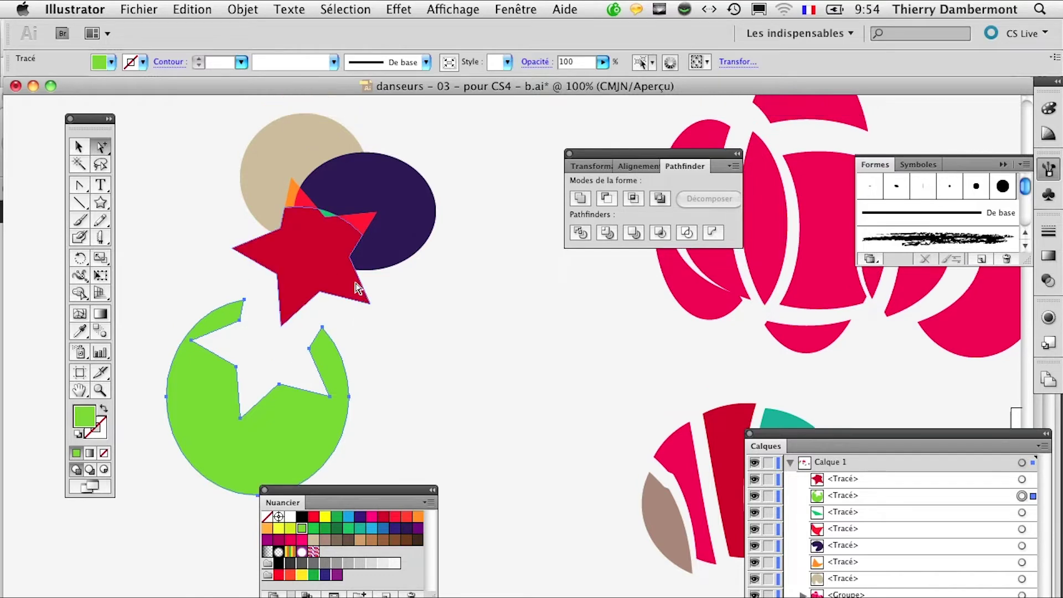
{"action": "scroll", "coordinate": [299, 243], "scroll_direction": "up", "scroll_amount": 2}
{"action": "left_click_drag", "start_coordinate": [243, 188], "coordinate": [172, 138]}
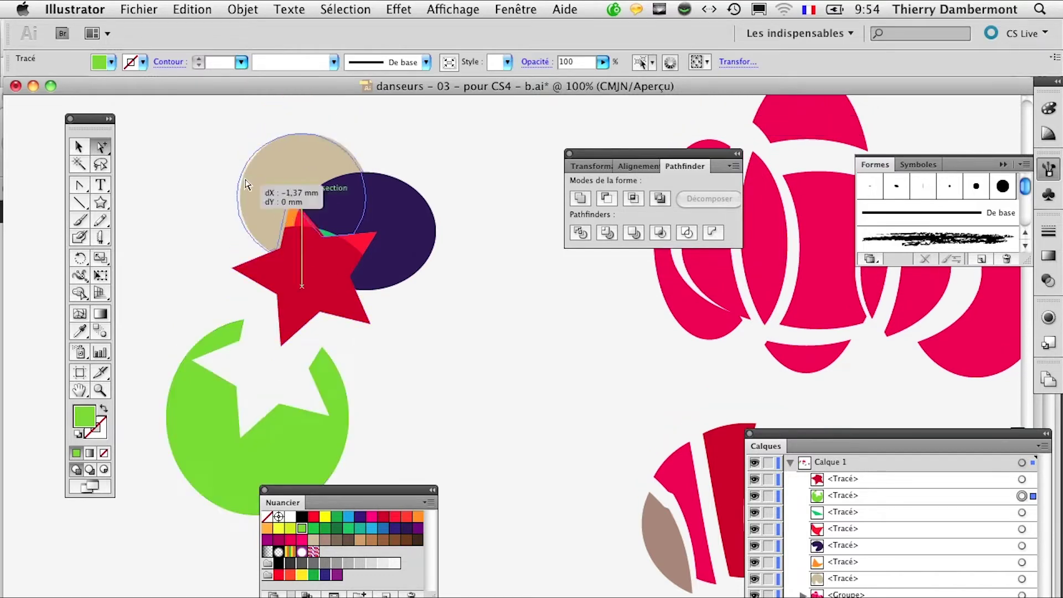
{"action": "left_click_drag", "start_coordinate": [374, 206], "coordinate": [445, 171]}
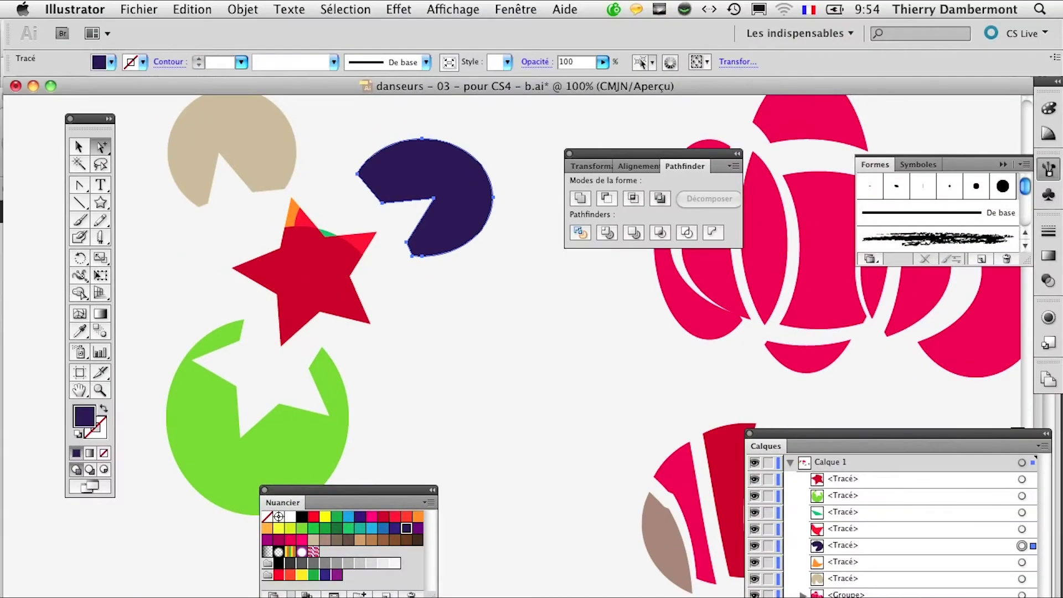
{"action": "key", "text": "super+minus"}
Draw three overlapping ellipses below the notched green circle
{"action": "left_click_drag", "start_coordinate": [403, 491], "coordinate": [311, 595]}
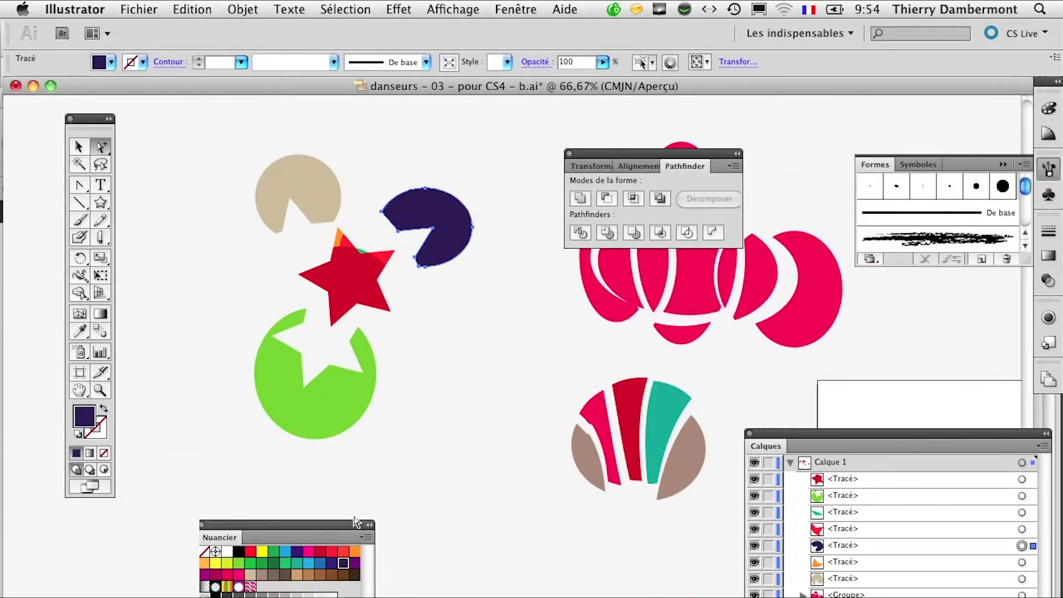
{"action": "scroll", "coordinate": [247, 340], "scroll_direction": "down", "scroll_amount": 5}
{"action": "scroll", "coordinate": [247, 340], "scroll_direction": "right", "scroll_amount": 2}
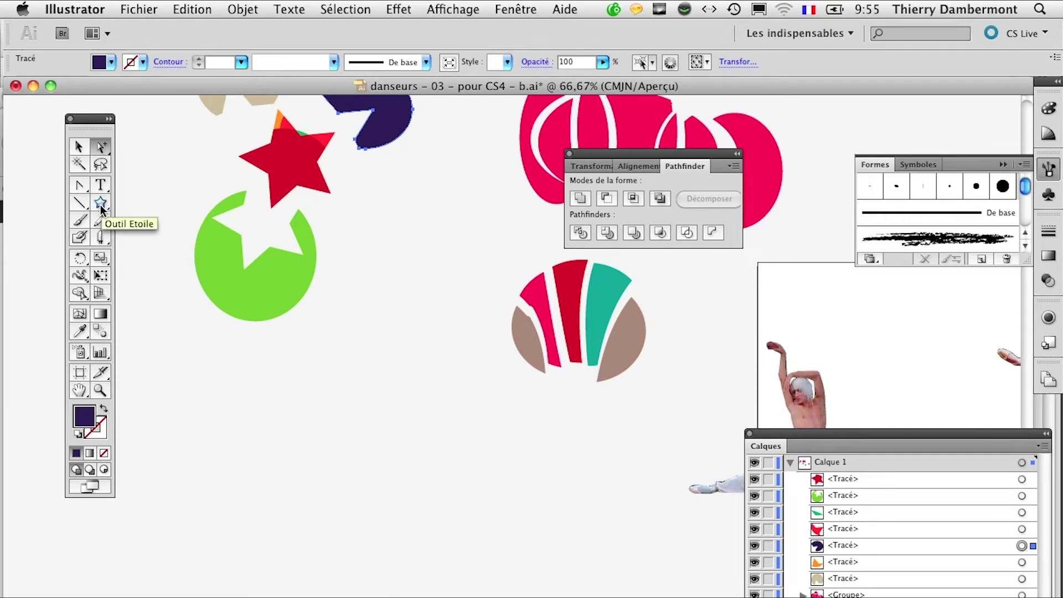
{"action": "left_click_drag", "start_coordinate": [100, 208], "coordinate": [152, 232]}
{"action": "left_click_drag", "start_coordinate": [255, 437], "coordinate": [308, 504]}
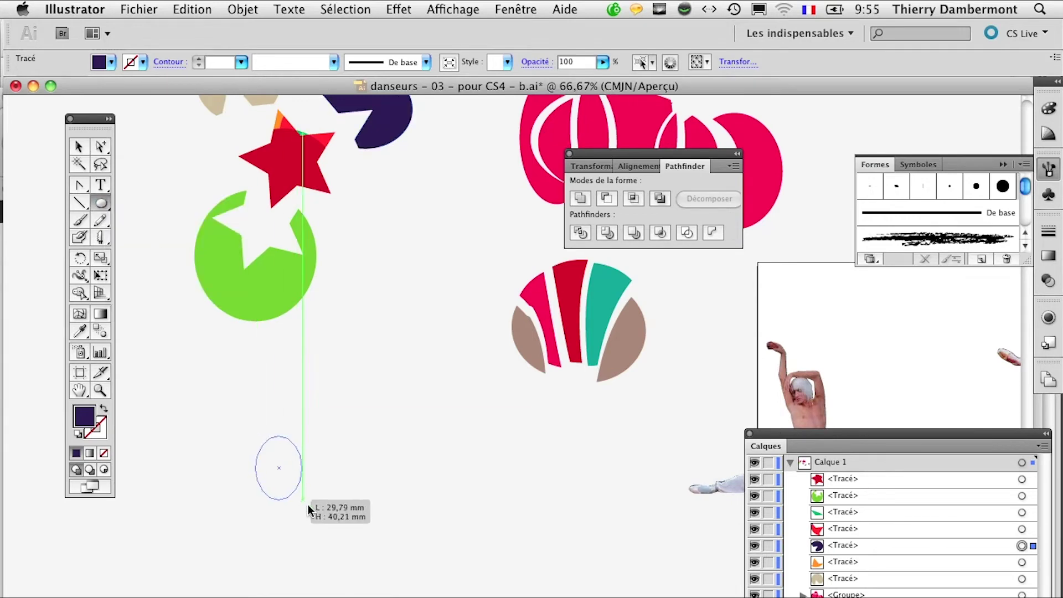
{"action": "left_click_drag", "start_coordinate": [407, 476], "coordinate": [265, 569]}
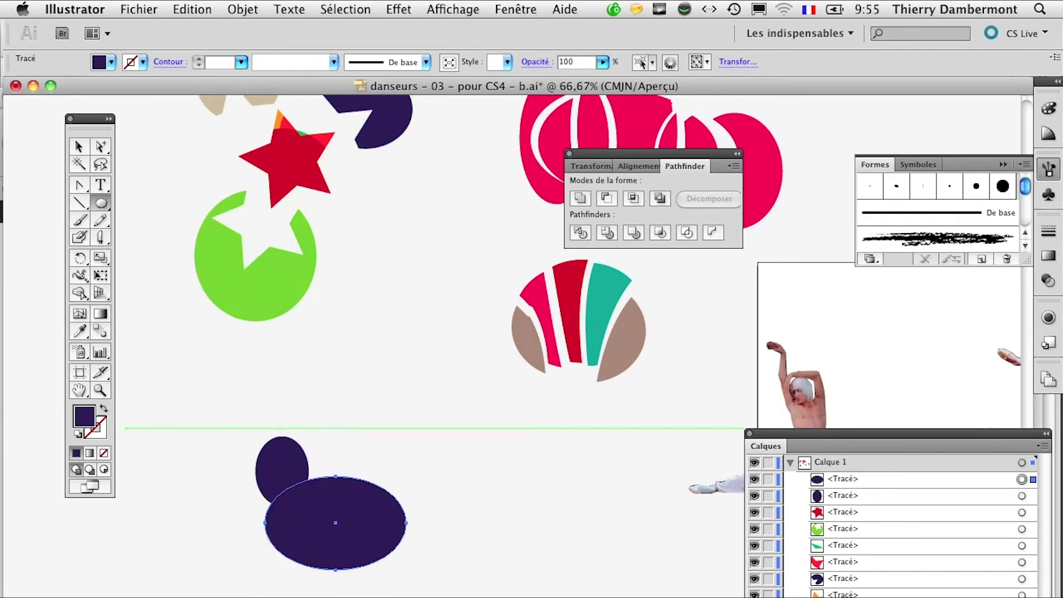
{"action": "left_click_drag", "start_coordinate": [195, 447], "coordinate": [287, 557]}
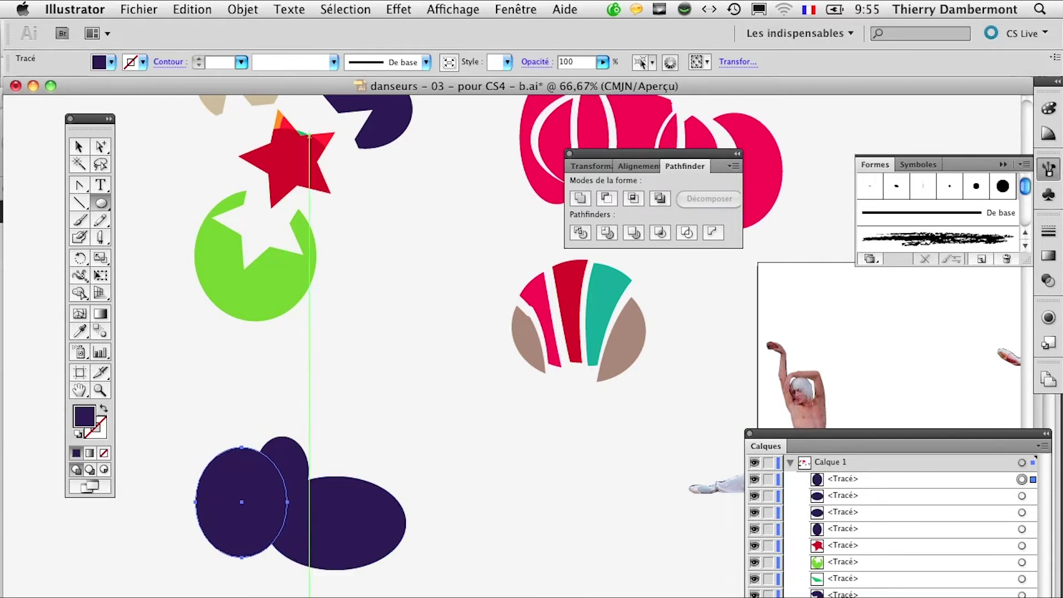
Fill the left ellipse blue and the large one yellow, then draw a diagonal line across them
{"action": "left_click", "coordinate": [79, 147]}
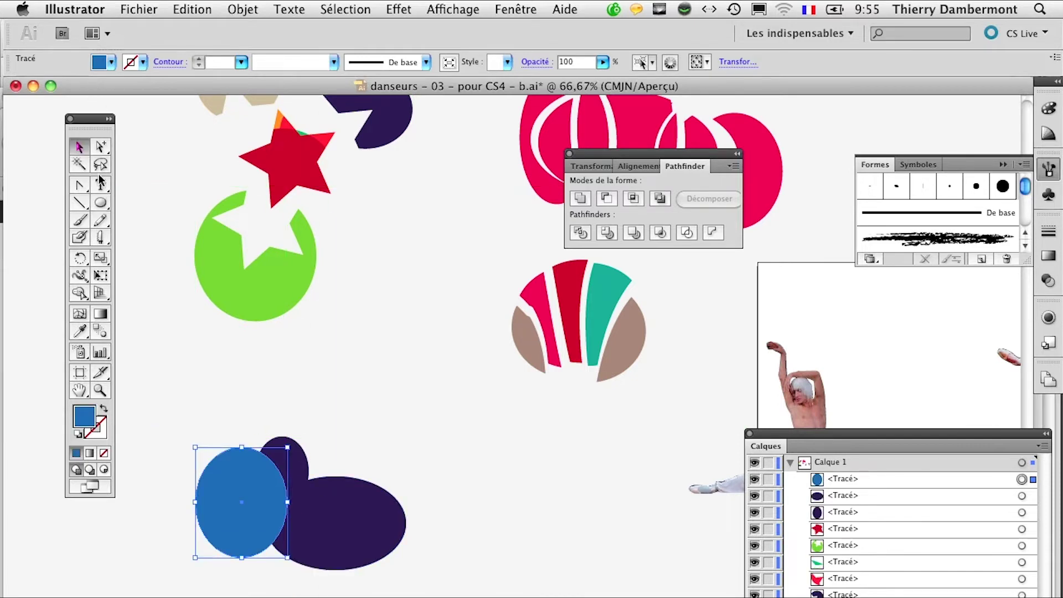
{"action": "left_click", "coordinate": [351, 529]}
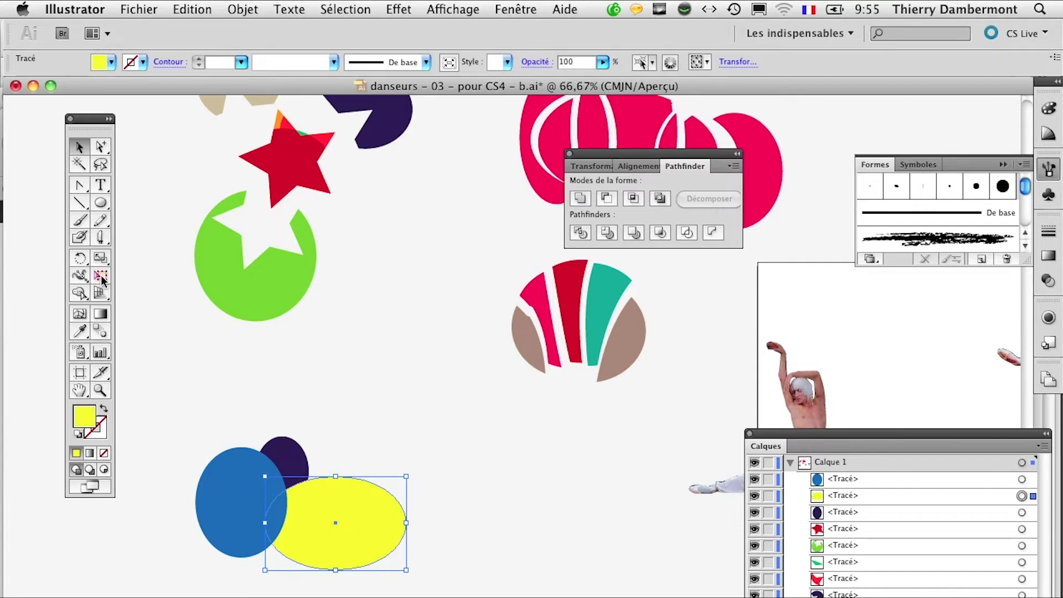
{"action": "left_click", "coordinate": [80, 203]}
{"action": "left_click_drag", "start_coordinate": [200, 410], "coordinate": [371, 596]}
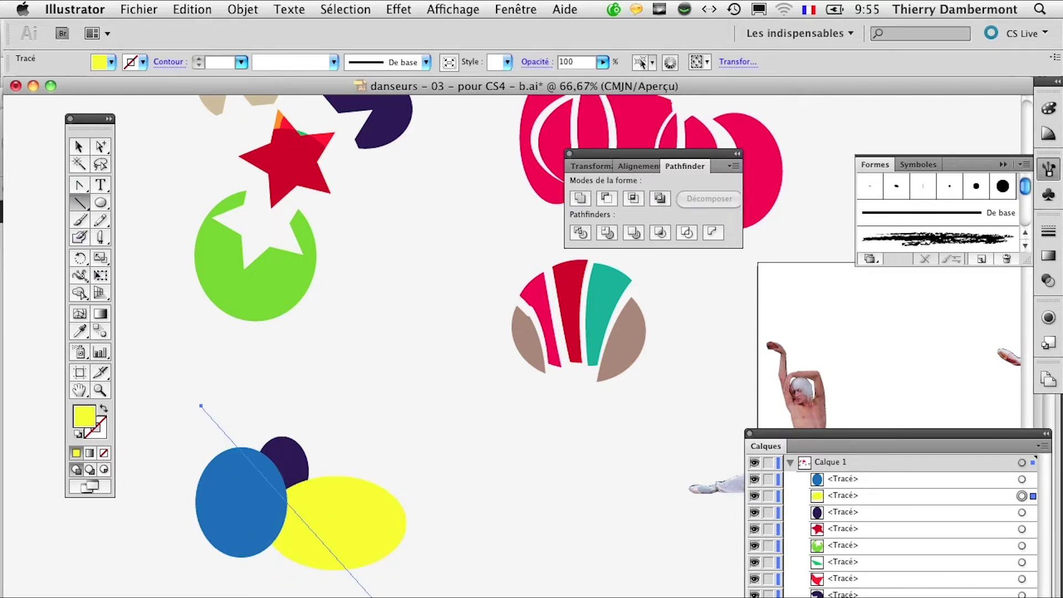
Slice the ellipses along the line with Diviser les objets inférieurs and deselect
{"action": "left_click", "coordinate": [242, 9]}
{"action": "mouse_move", "coordinate": [253, 321]}
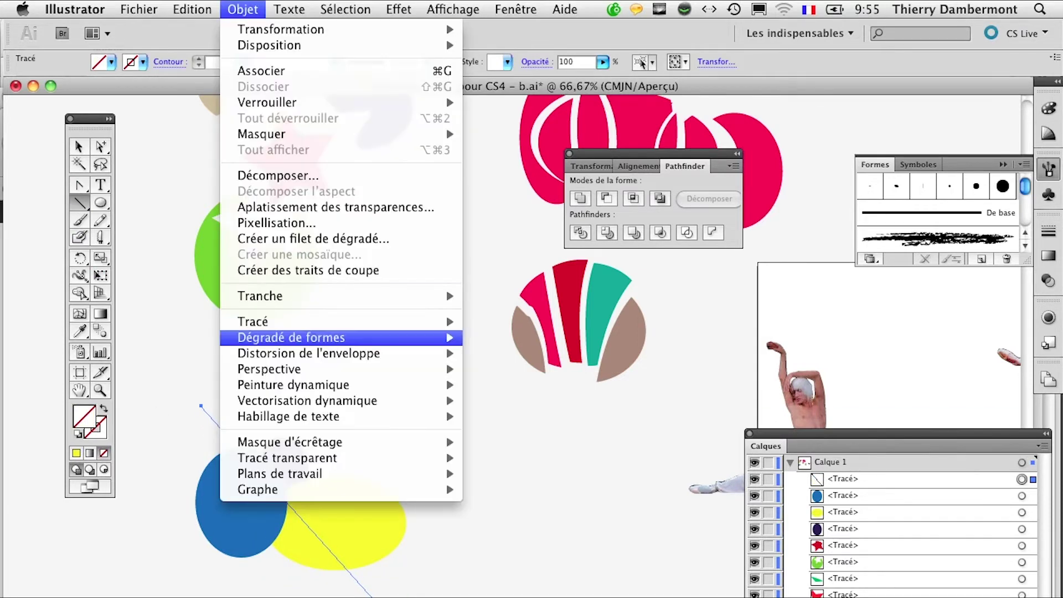
{"action": "left_click", "coordinate": [584, 453]}
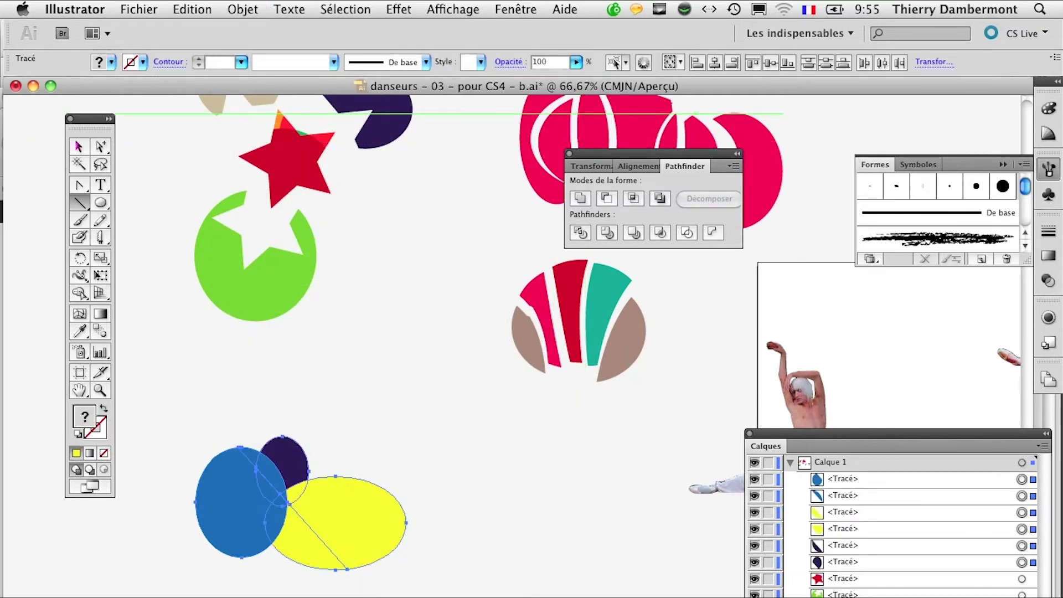
{"action": "left_click", "coordinate": [83, 148]}
{"action": "left_click", "coordinate": [101, 147]}
{"action": "left_click", "coordinate": [370, 401]}
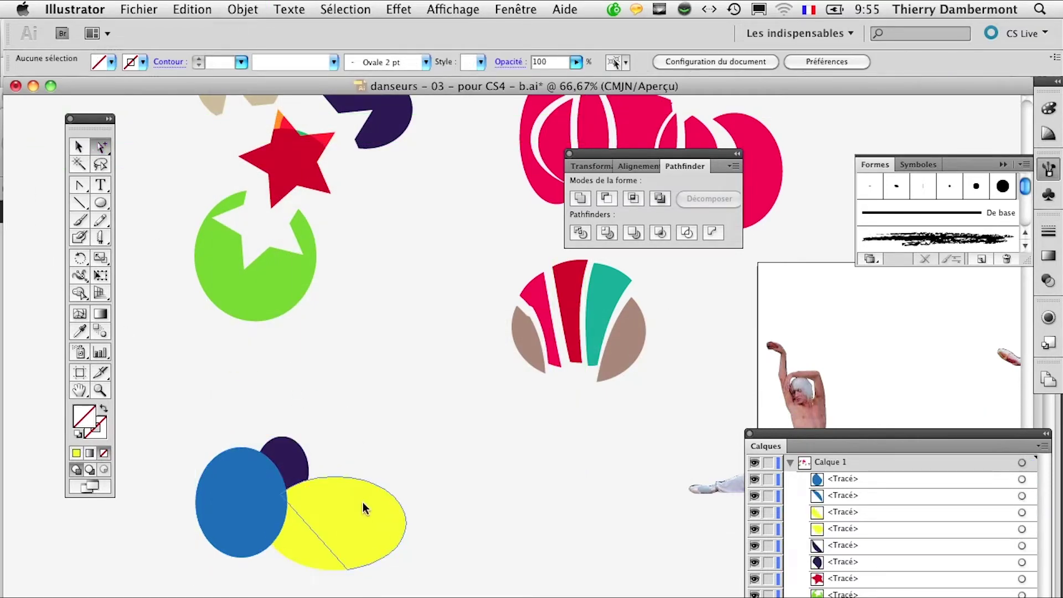
Spread the yellow, dark purple and blue fragments apart with gaps, then deselect all
{"action": "left_click", "coordinate": [360, 509]}
{"action": "left_click_drag", "start_coordinate": [361, 508], "coordinate": [424, 508]}
{"action": "left_click_drag", "start_coordinate": [285, 481], "coordinate": [296, 452]}
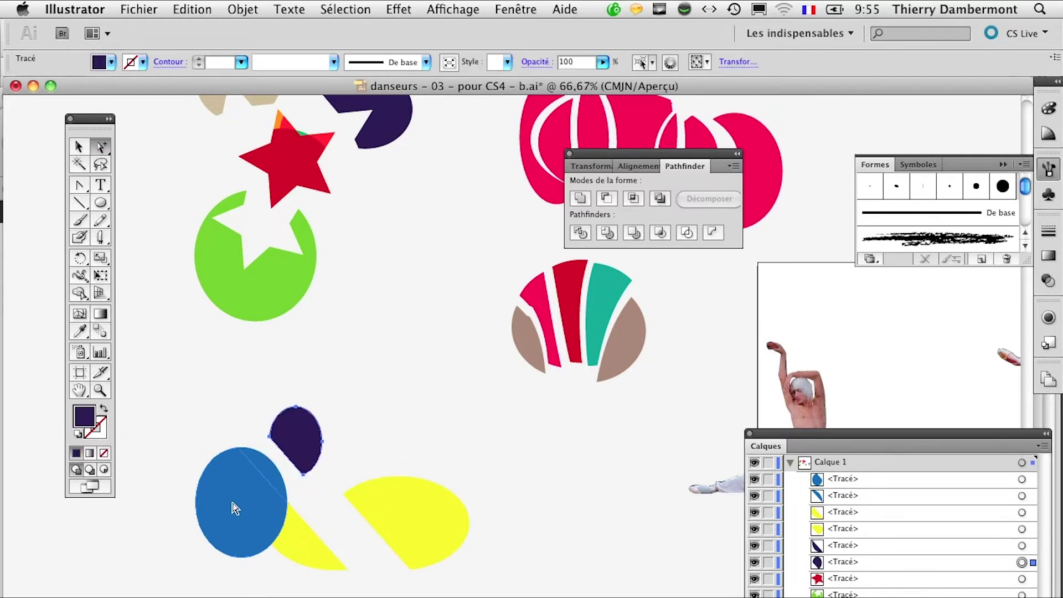
{"action": "left_click_drag", "start_coordinate": [230, 501], "coordinate": [184, 523]}
{"action": "left_click_drag", "start_coordinate": [276, 544], "coordinate": [245, 572]}
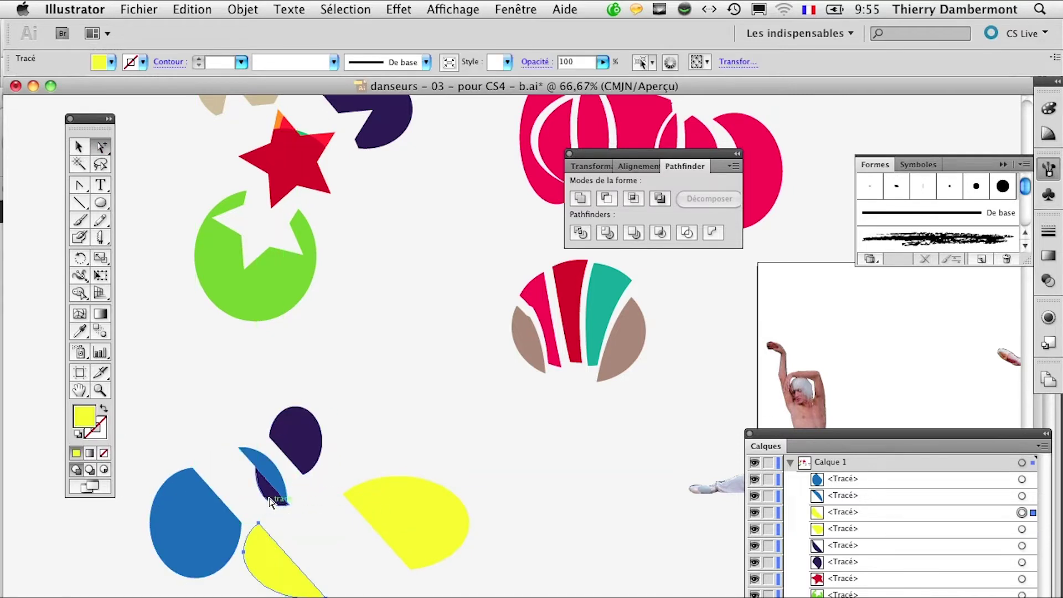
{"action": "left_click_drag", "start_coordinate": [271, 490], "coordinate": [255, 490]}
{"action": "left_click", "coordinate": [277, 483]}
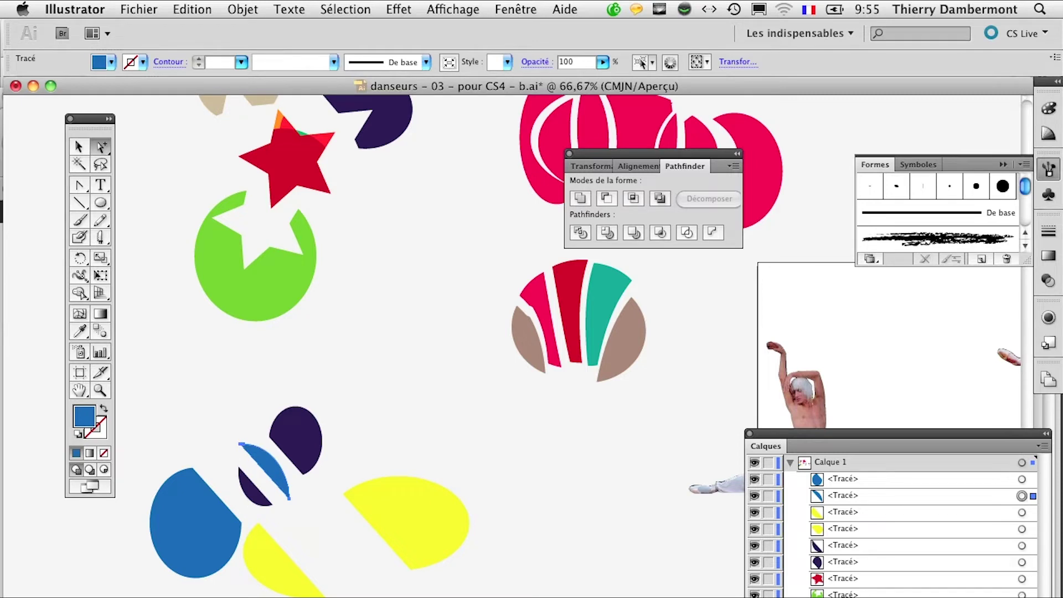
{"action": "key", "text": "ctrl+shift+a"}
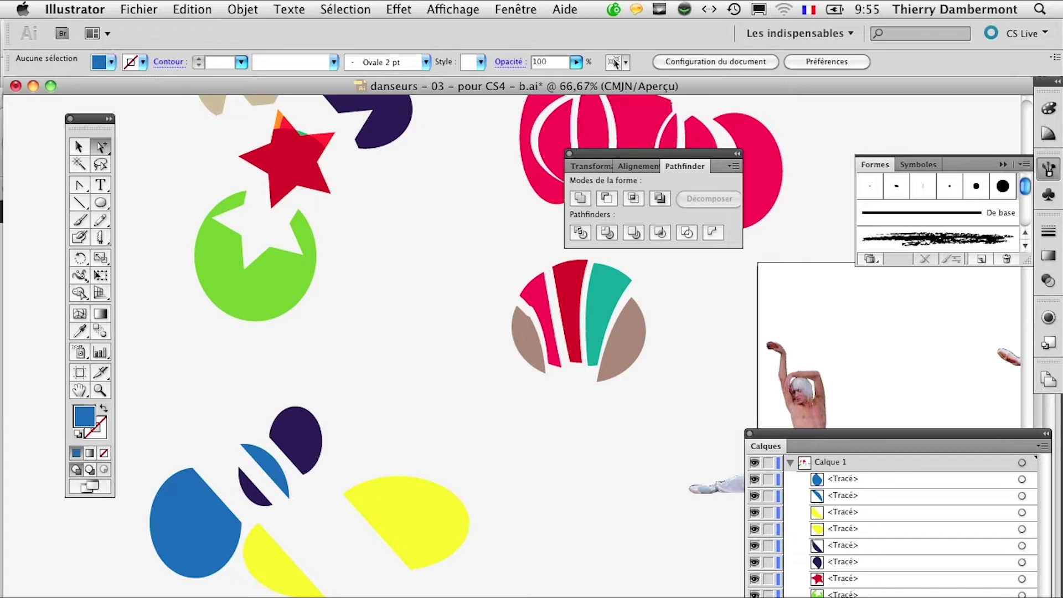
{"action": "key", "text": "ctrl+minus"}
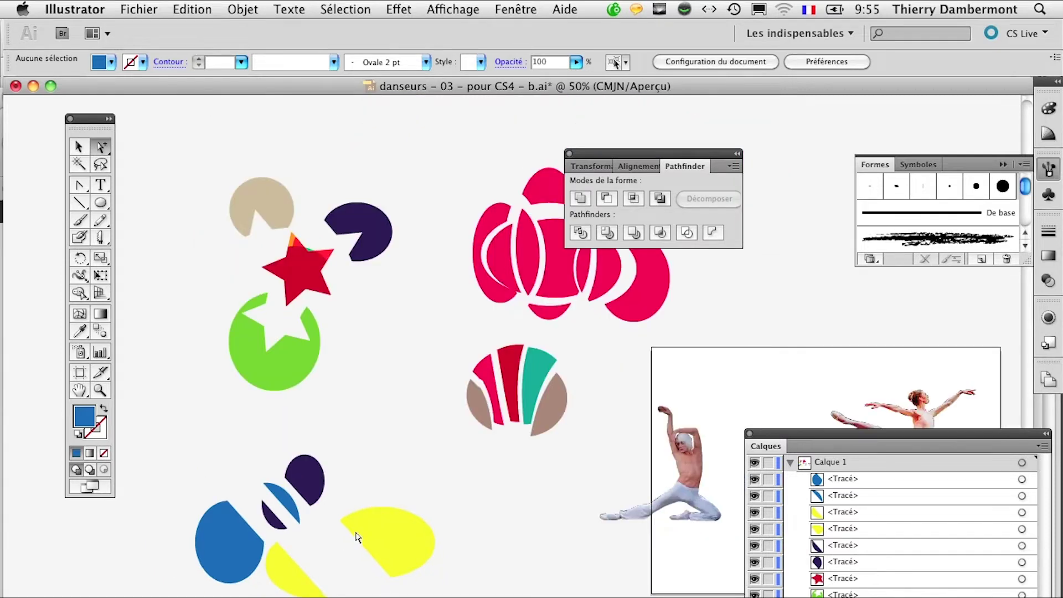
Bring the dancer artboard into view and activate the Scissors tool from the cutter flyout
{"action": "left_click_drag", "start_coordinate": [356, 537], "coordinate": [273, 425]}
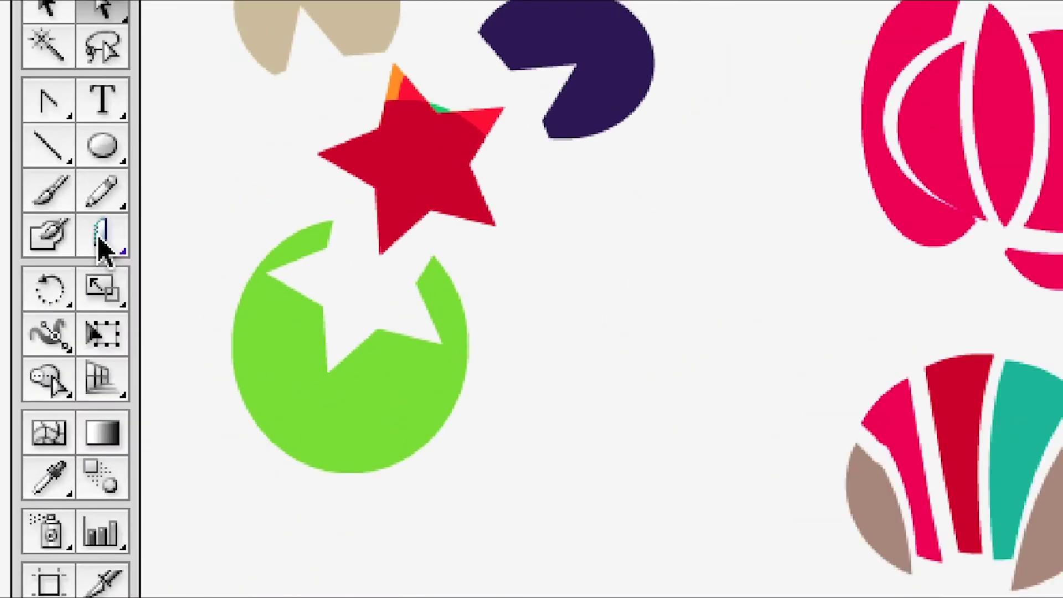
{"action": "left_click", "coordinate": [99, 237]}
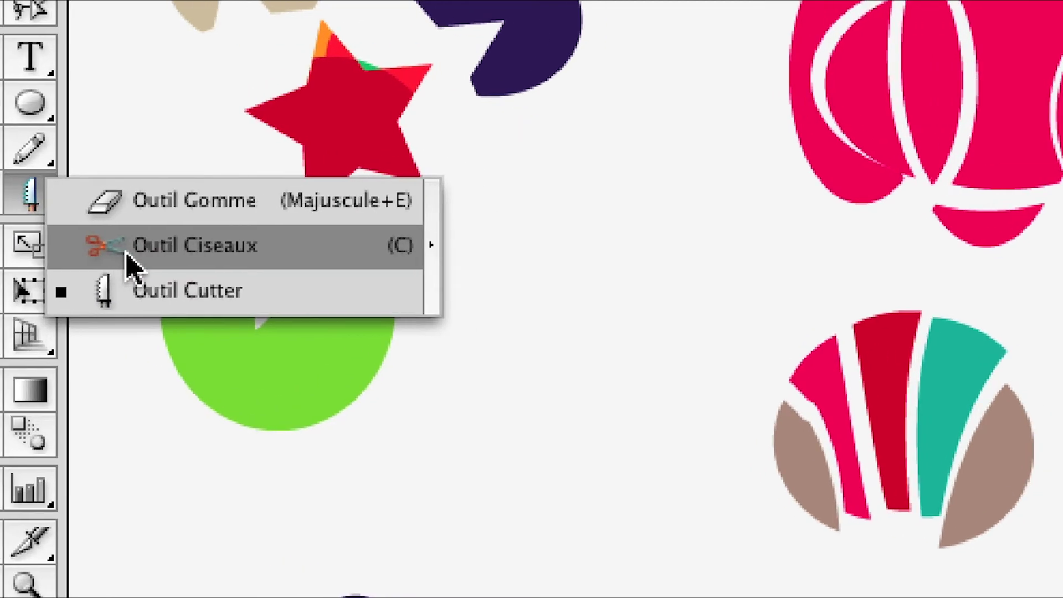
{"action": "left_click", "coordinate": [130, 255]}
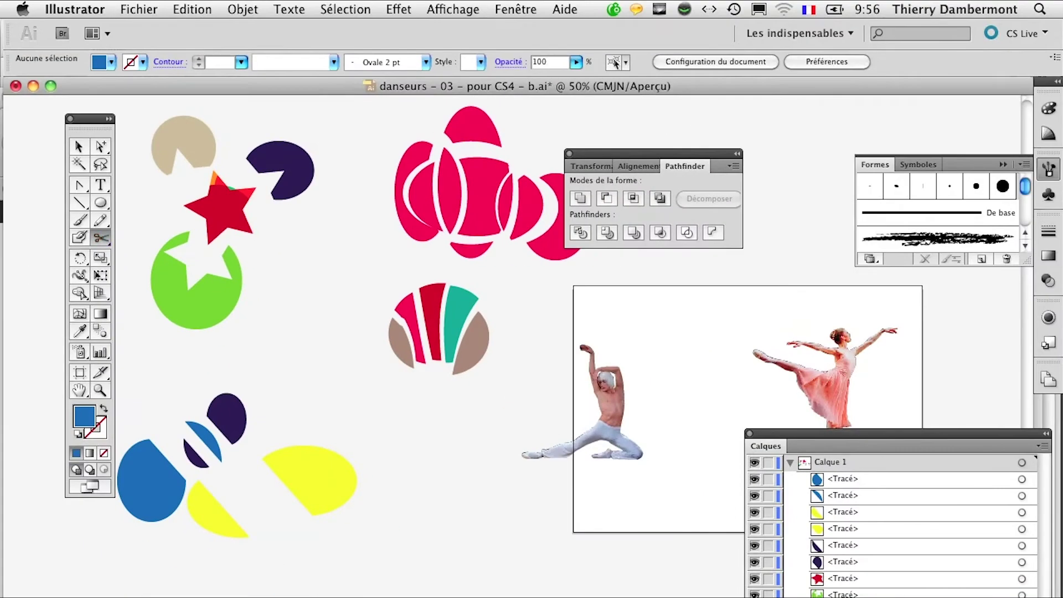
{"action": "scroll", "coordinate": [503, 344], "scroll_direction": "left", "scroll_amount": 5}
{"action": "scroll", "coordinate": [550, 337], "scroll_direction": "left", "scroll_amount": 5}
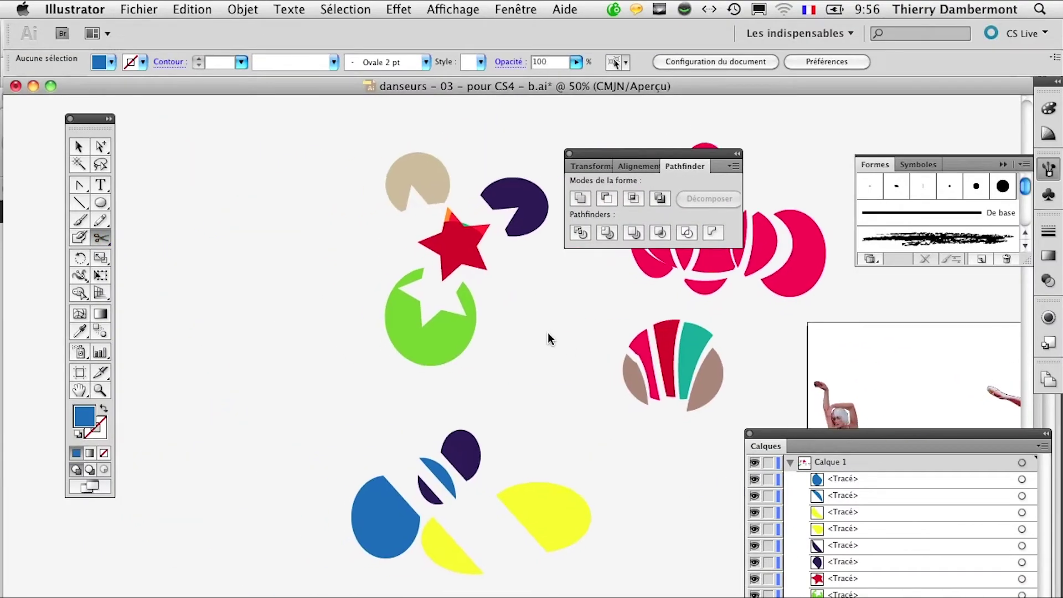
Draw a new yellow ellipse left of the shapes and cut its outline with Scissors
{"action": "left_click", "coordinate": [105, 205]}
{"action": "left_click_drag", "start_coordinate": [186, 271], "coordinate": [309, 367]}
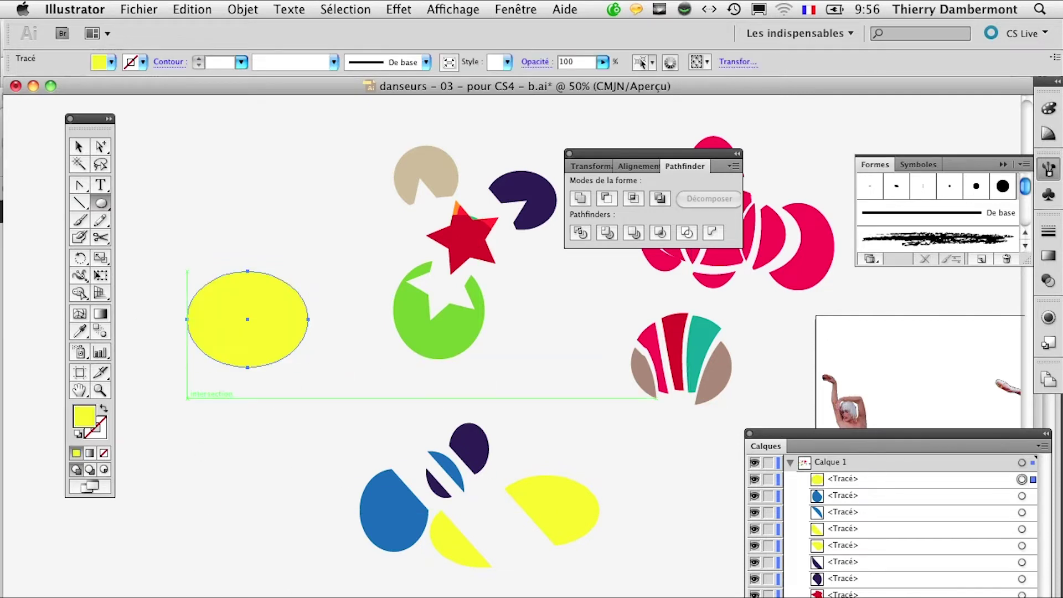
{"action": "scroll", "coordinate": [241, 304], "scroll_direction": "up", "scroll_amount": 1}
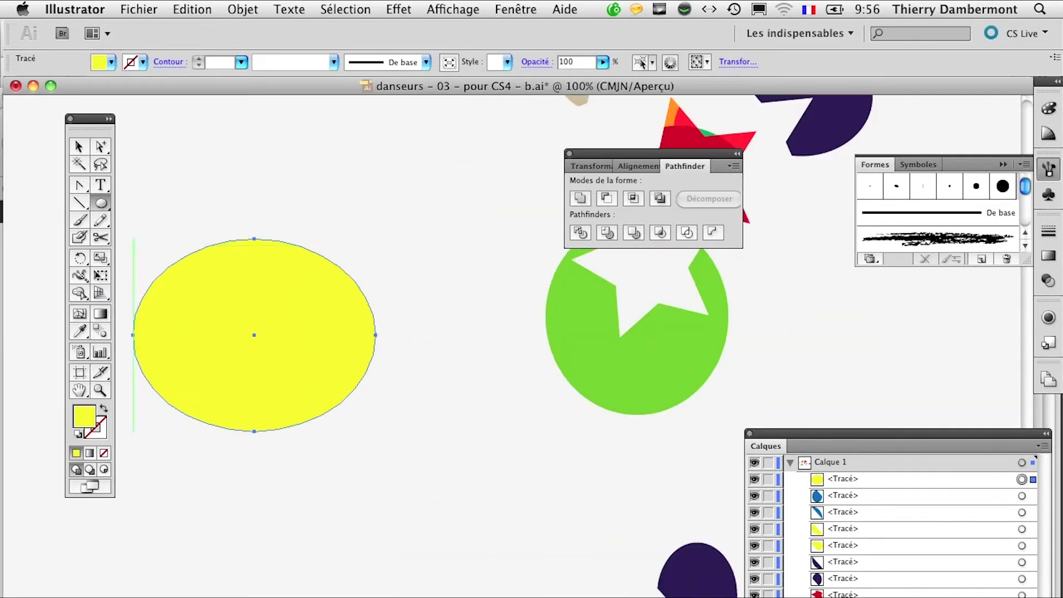
{"action": "left_click", "coordinate": [106, 240]}
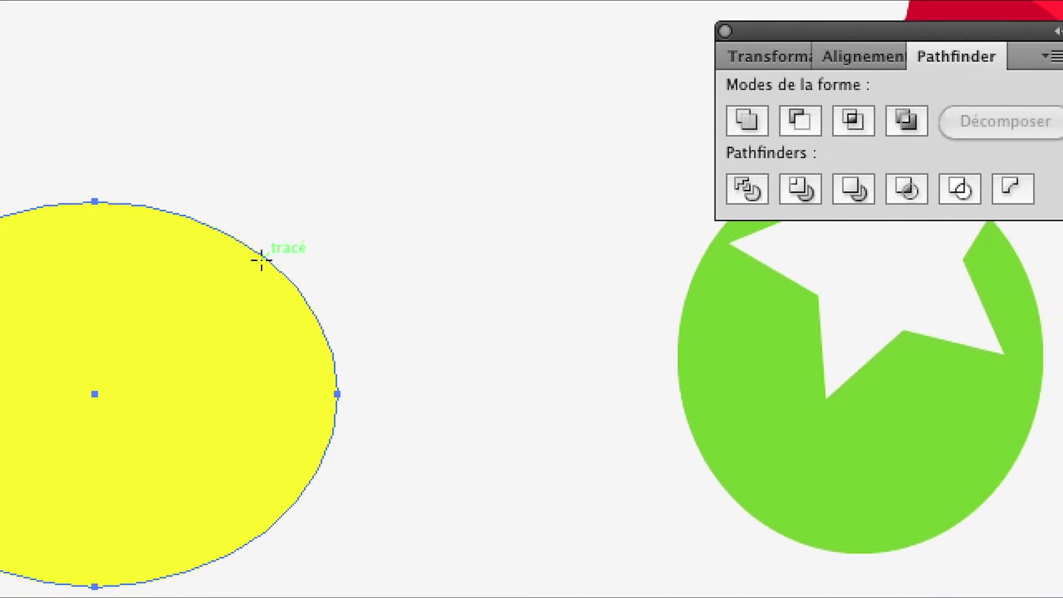
{"action": "left_click", "coordinate": [261, 257]}
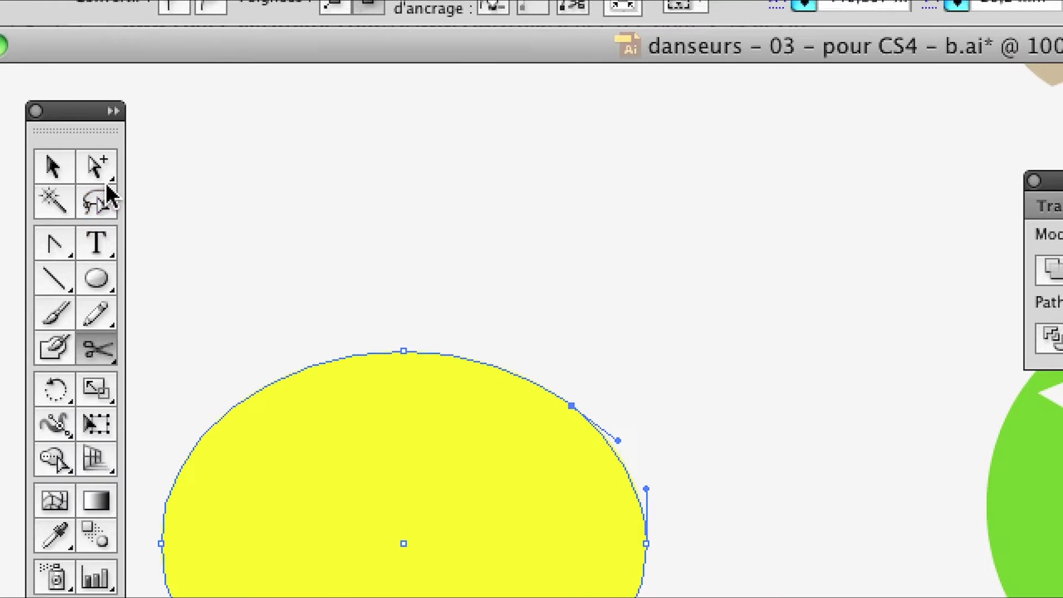
Drag the ellipse's upper anchors and handles into a curved bump rising at the top right
{"action": "left_click", "coordinate": [105, 183]}
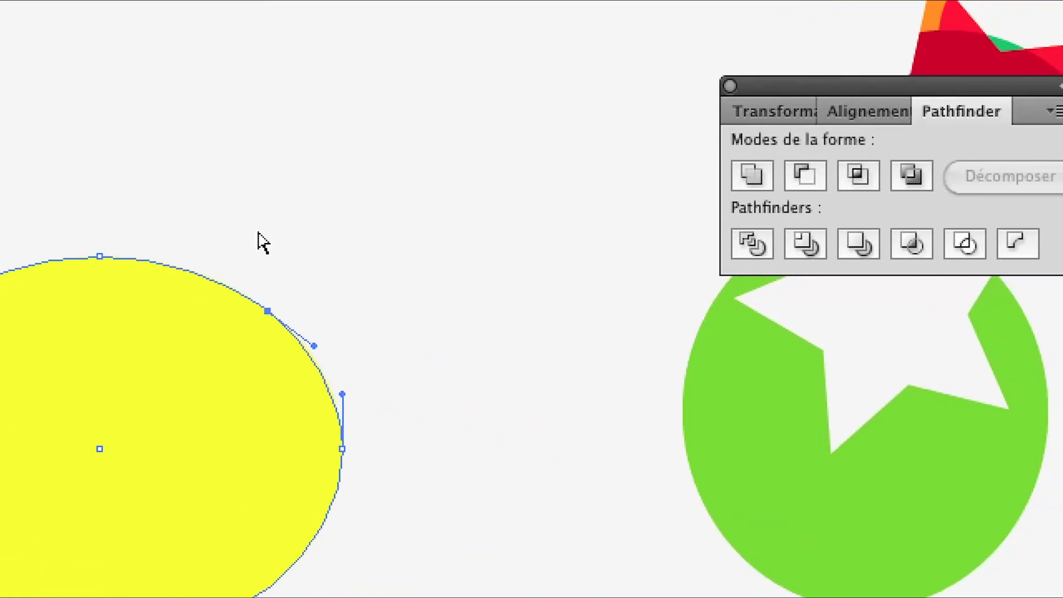
{"action": "left_click", "coordinate": [256, 243]}
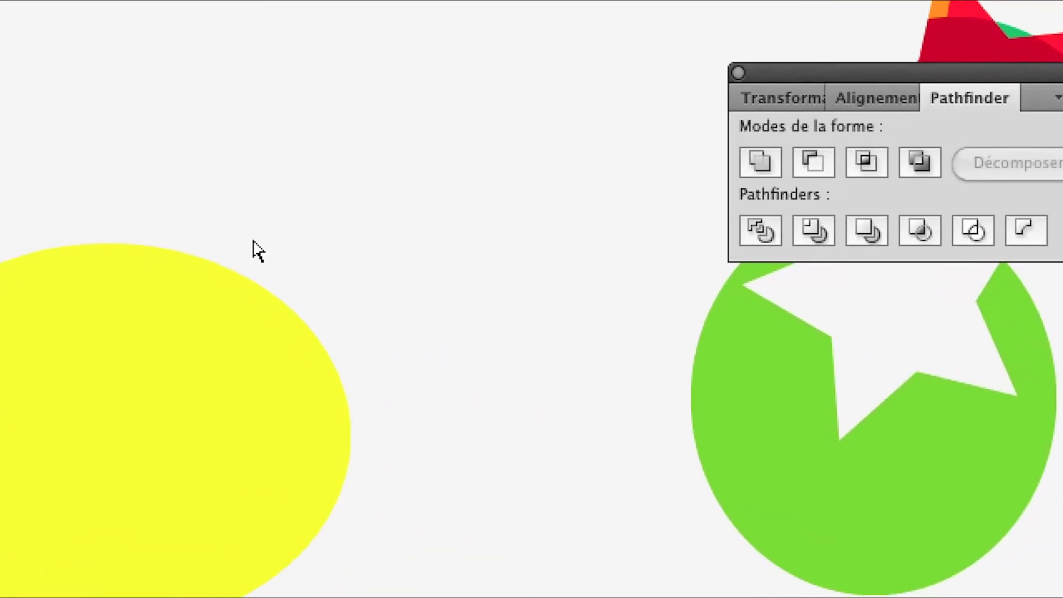
{"action": "left_click_drag", "start_coordinate": [266, 266], "coordinate": [271, 199]}
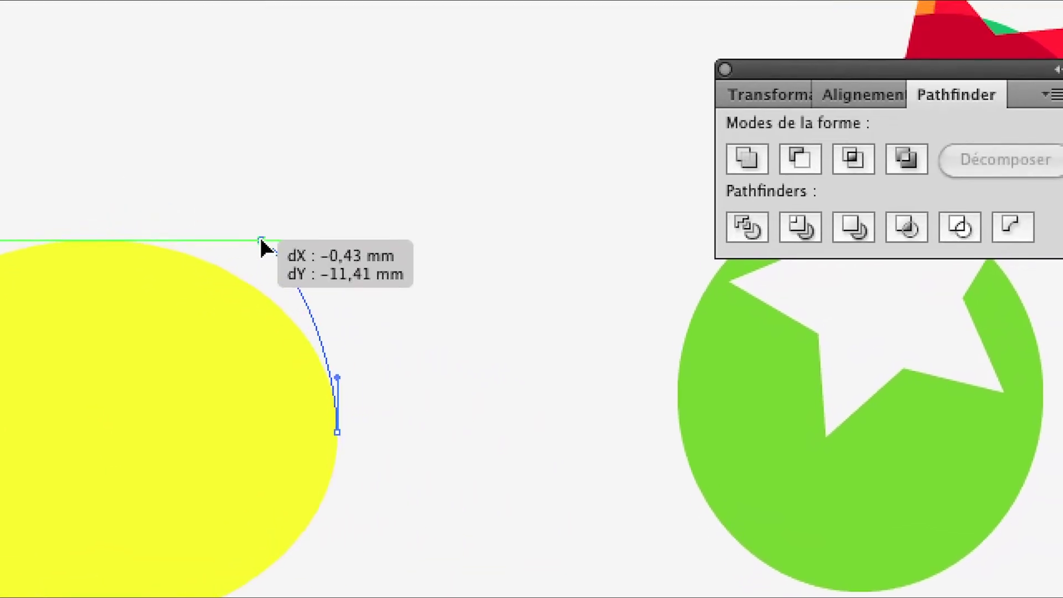
{"action": "left_click_drag", "start_coordinate": [272, 257], "coordinate": [249, 237]}
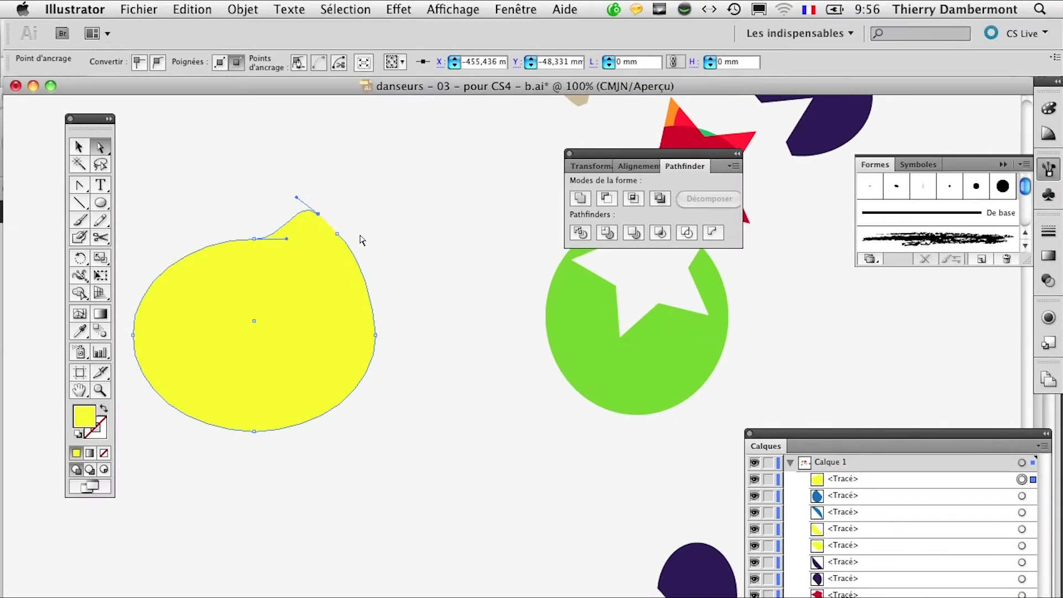
{"action": "left_click_drag", "start_coordinate": [337, 234], "coordinate": [360, 229]}
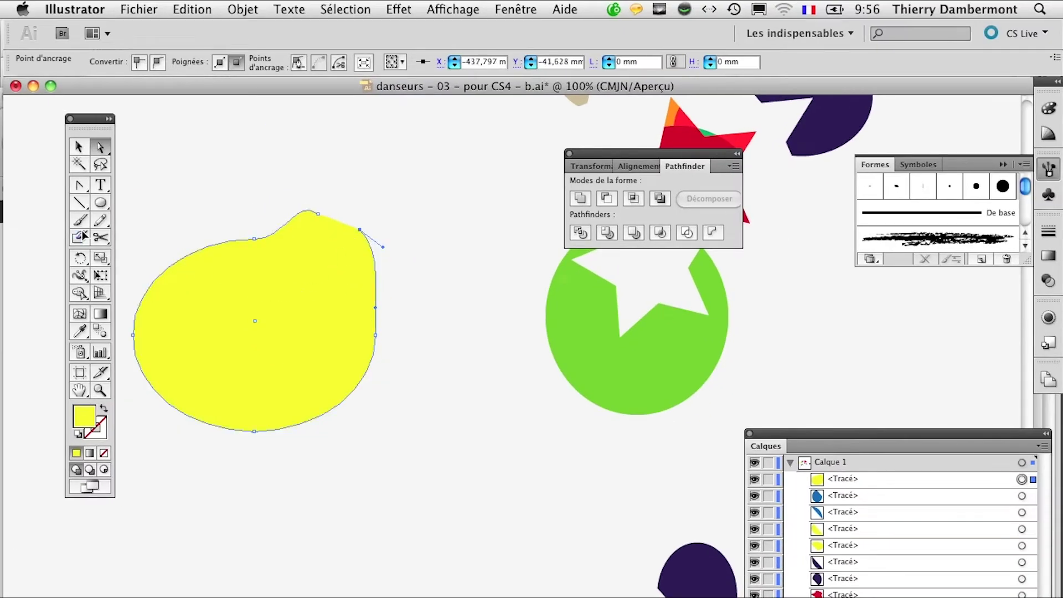
{"action": "left_click", "coordinate": [101, 238]}
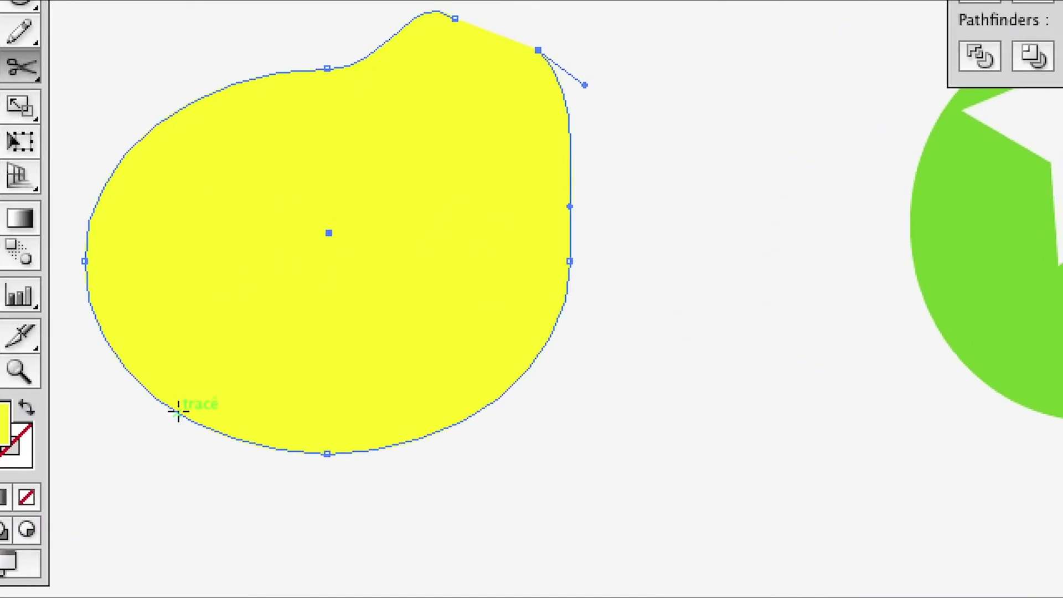
Cut the yellow shape at its lower-left point, open a diagonal gap, and switch to outline view
{"action": "left_click", "coordinate": [179, 410]}
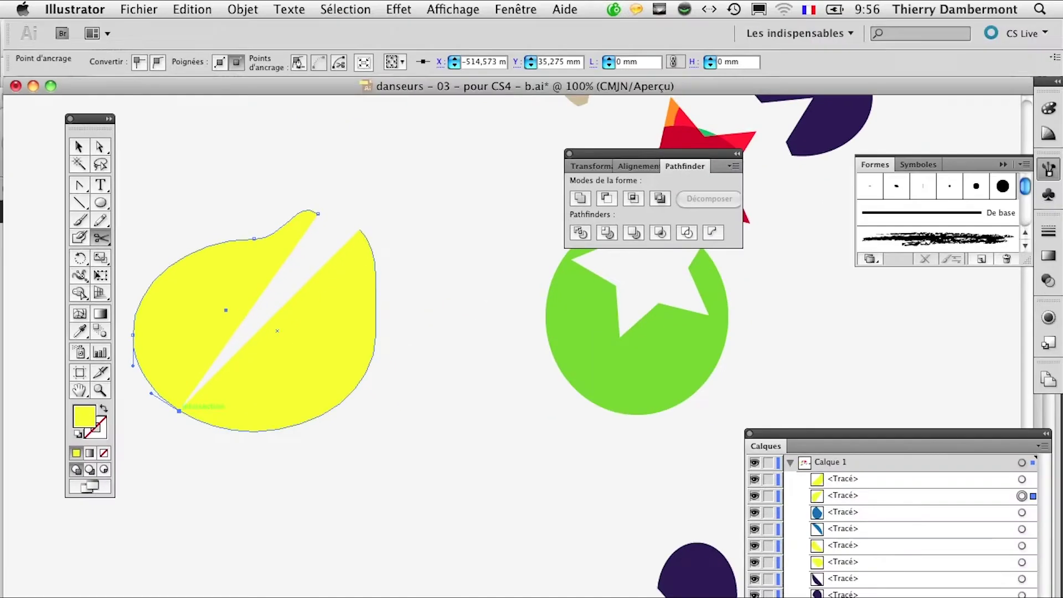
{"action": "left_click", "coordinate": [100, 147]}
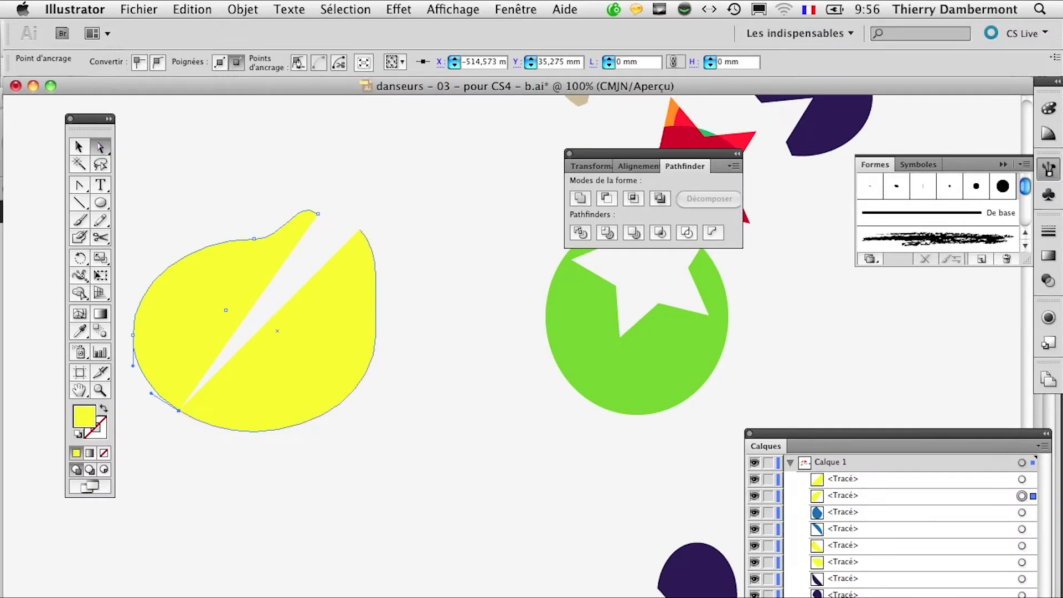
{"action": "left_click", "coordinate": [173, 418]}
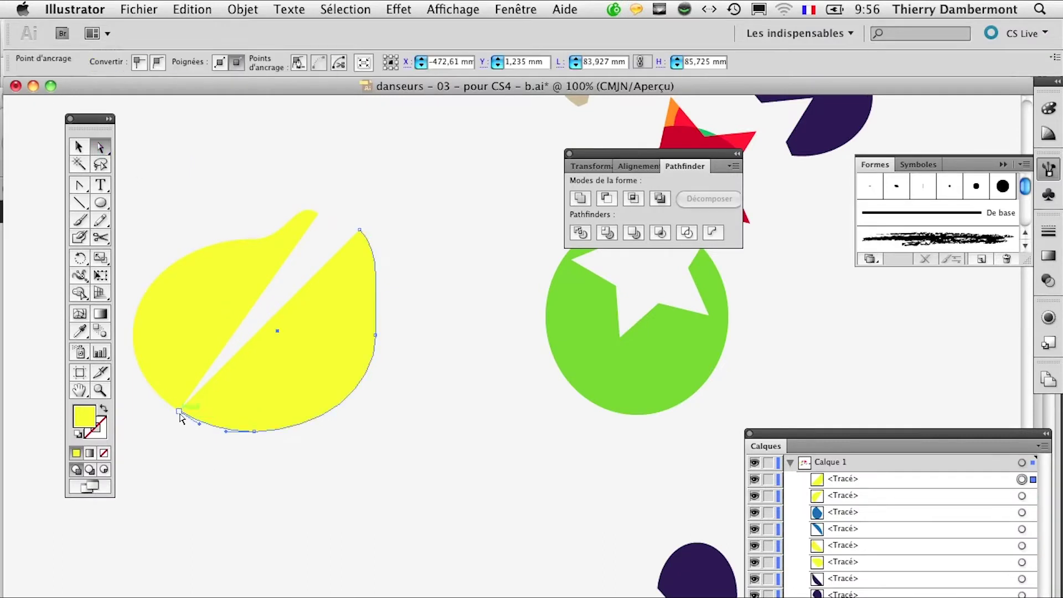
{"action": "mouse_move", "coordinate": [179, 412]}
{"action": "left_mouse_down"}
{"action": "mouse_move", "coordinate": [197, 440]}
{"action": "mouse_move", "coordinate": [161, 410]}
{"action": "left_mouse_up"}
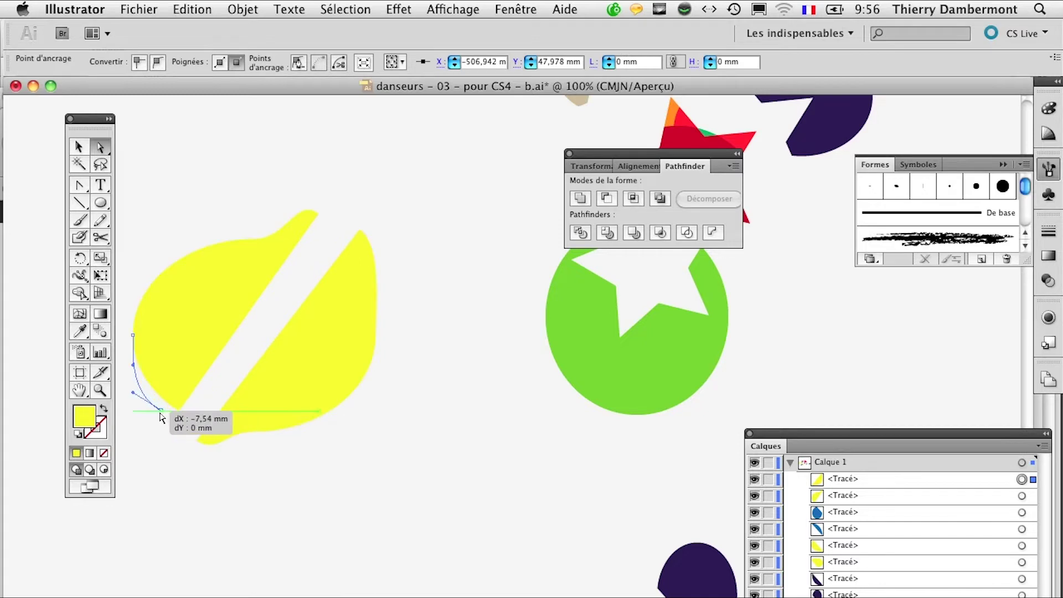
{"action": "left_click", "coordinate": [386, 512]}
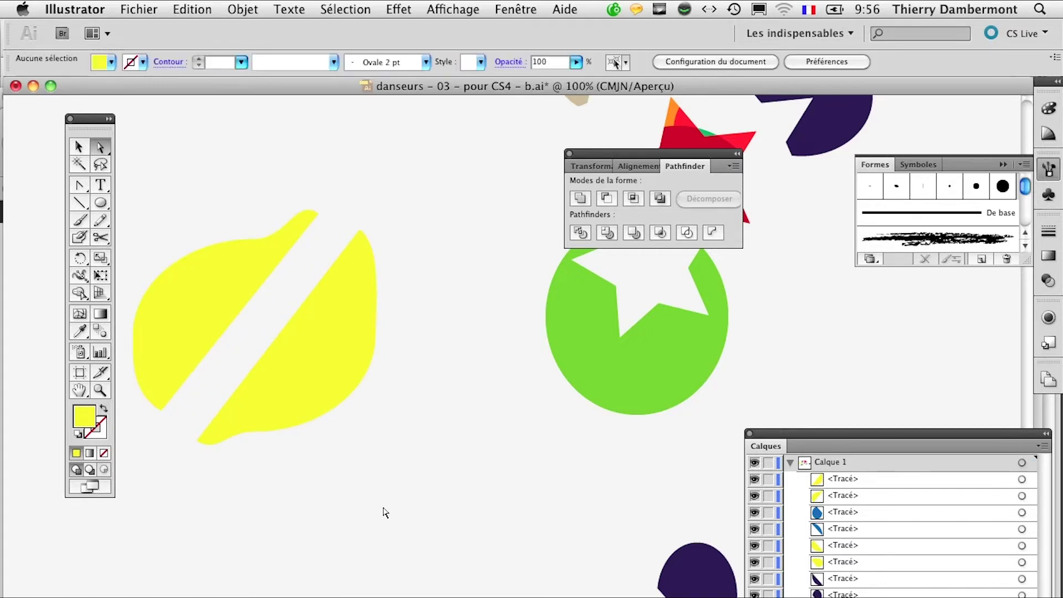
{"action": "left_click", "coordinate": [453, 9]}
{"action": "left_click", "coordinate": [448, 32]}
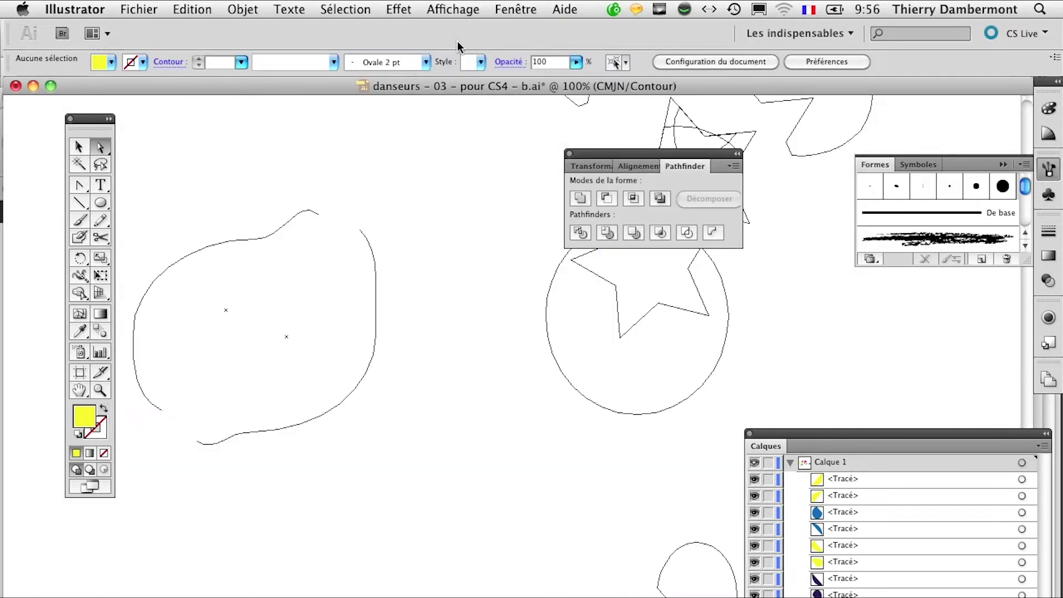
Return to Aperçu preview, try Joindre on the right piece's anchor, and dismiss the endpoint alert
{"action": "left_click", "coordinate": [461, 9]}
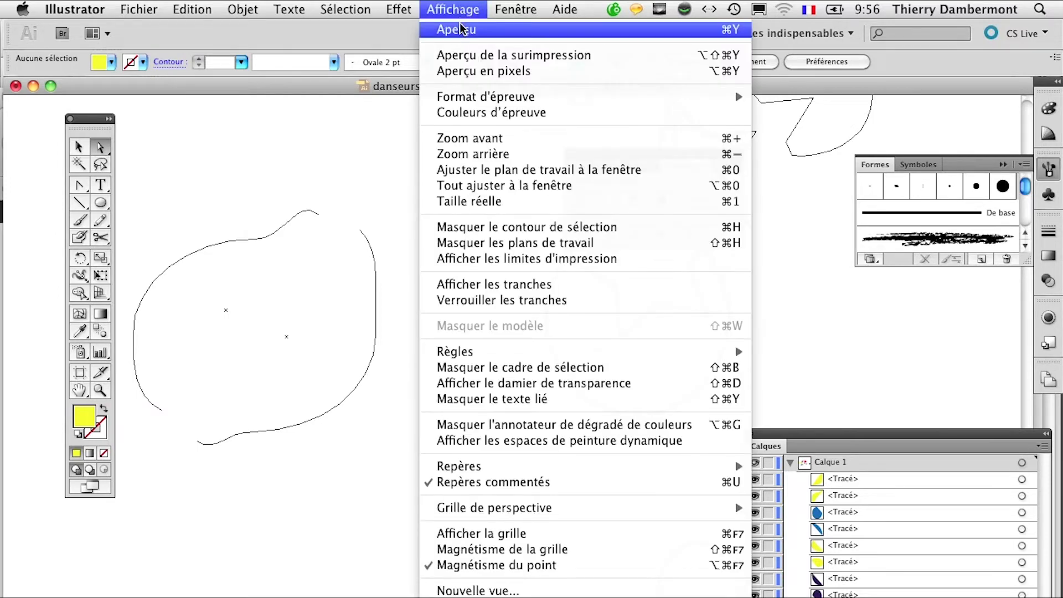
{"action": "left_click", "coordinate": [449, 30]}
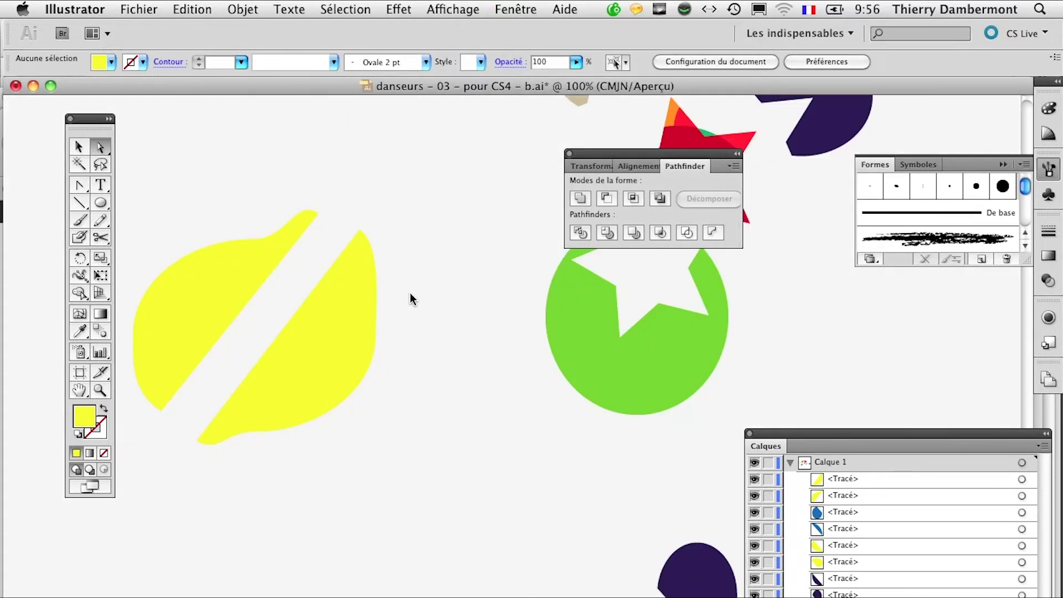
{"action": "left_click", "coordinate": [360, 230]}
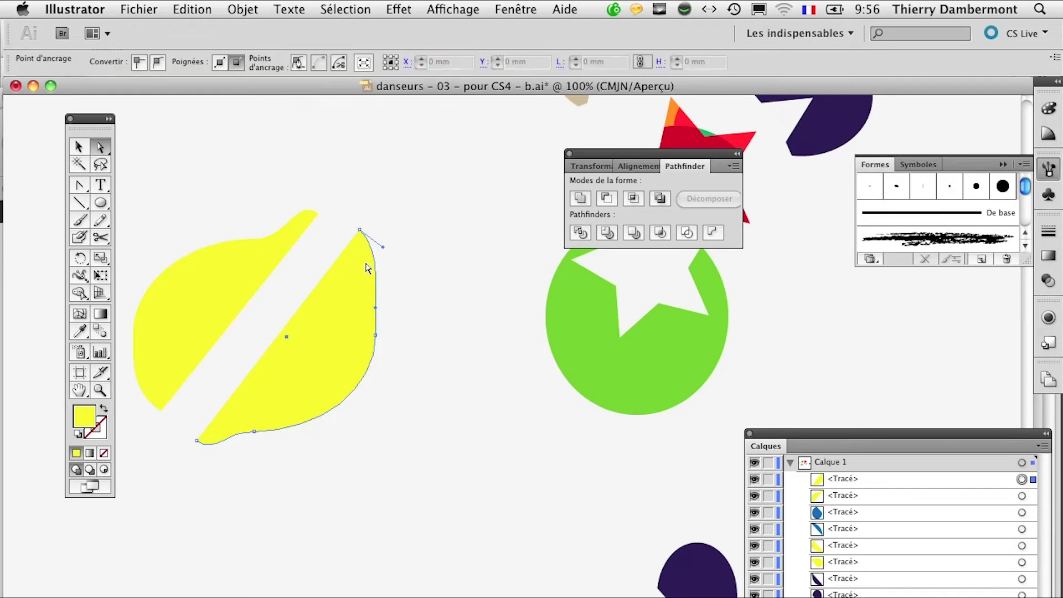
{"action": "left_click", "coordinate": [259, 7]}
{"action": "mouse_move", "coordinate": [253, 322]}
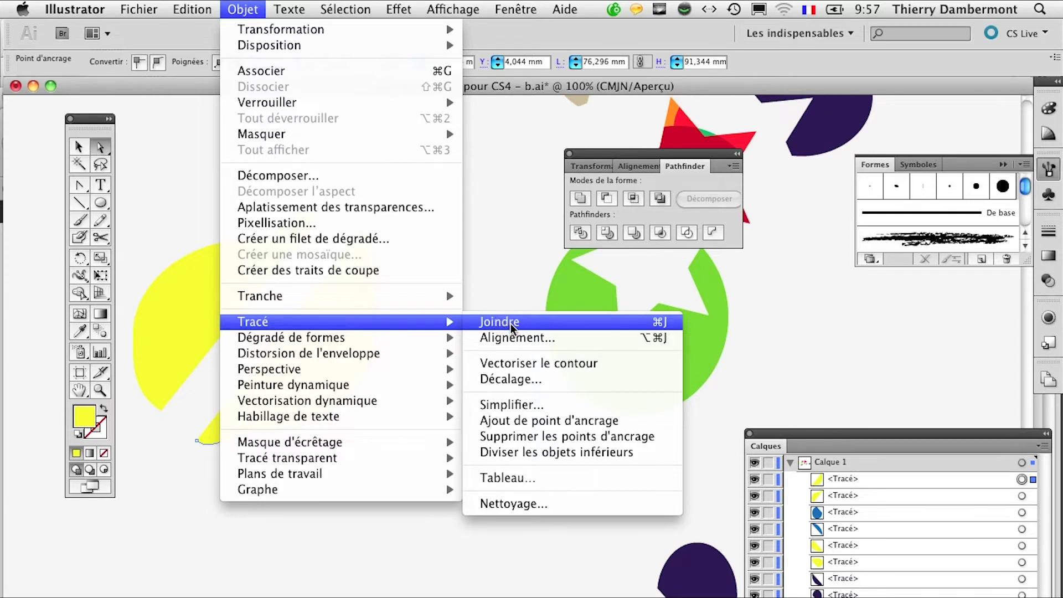
{"action": "left_click", "coordinate": [513, 323]}
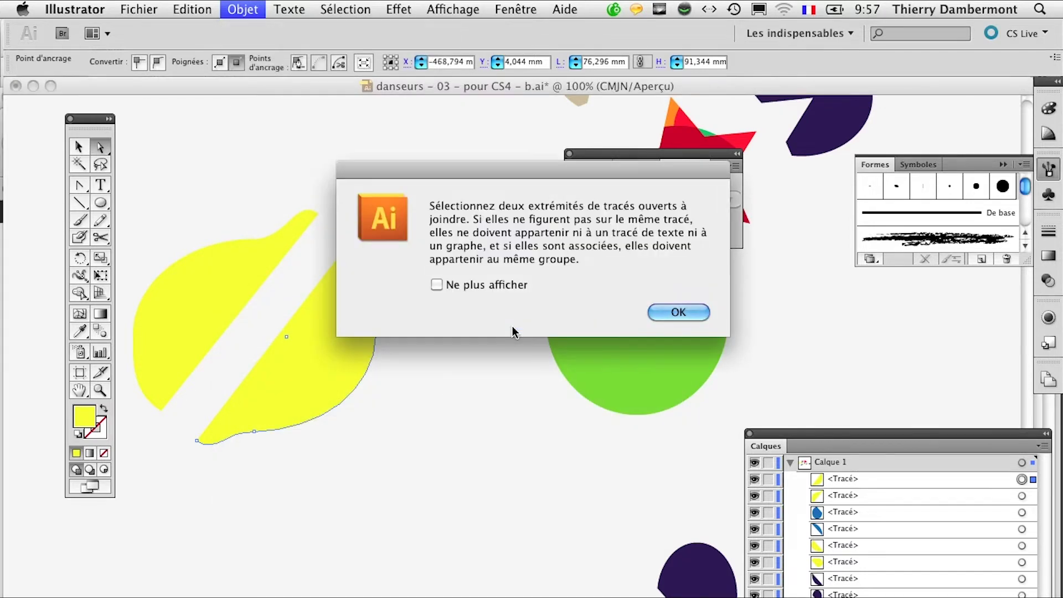
{"action": "left_click", "coordinate": [668, 316]}
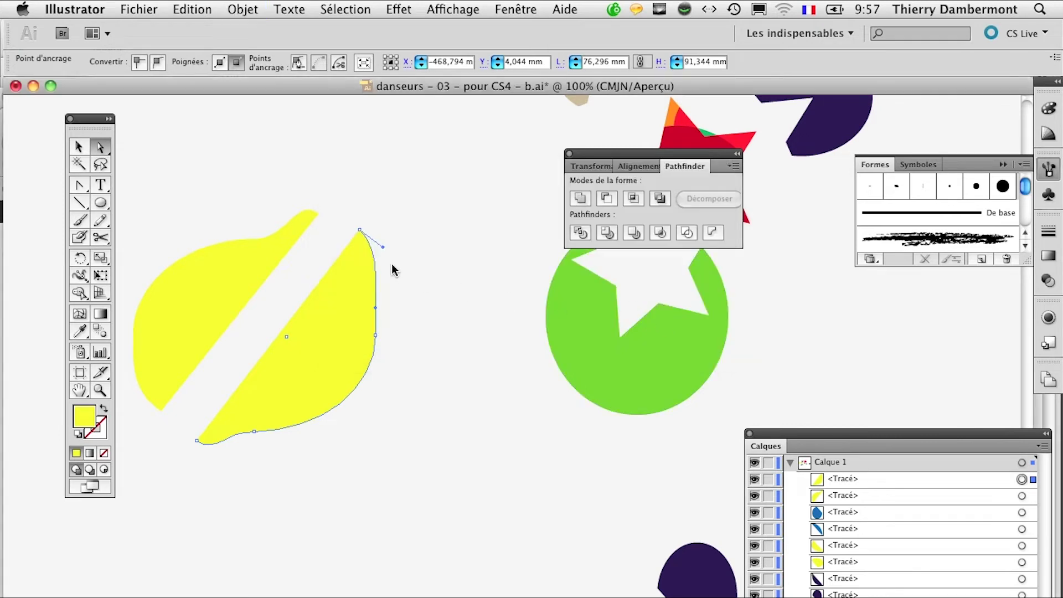
{"action": "left_click", "coordinate": [76, 147]}
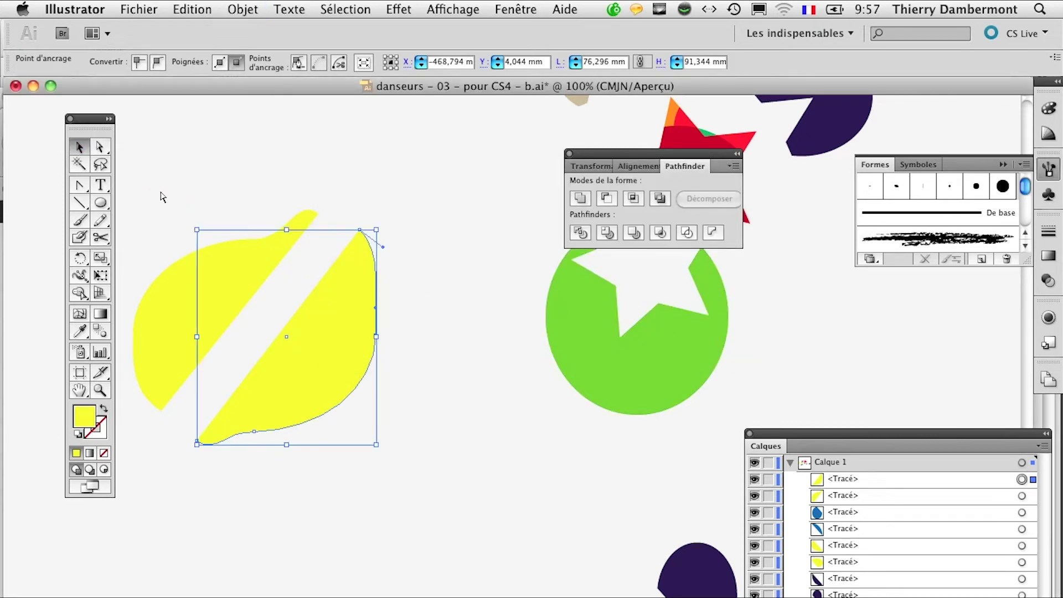
Close the right yellow piece with Objet > Tracé > Joindre
{"action": "left_click", "coordinate": [363, 252]}
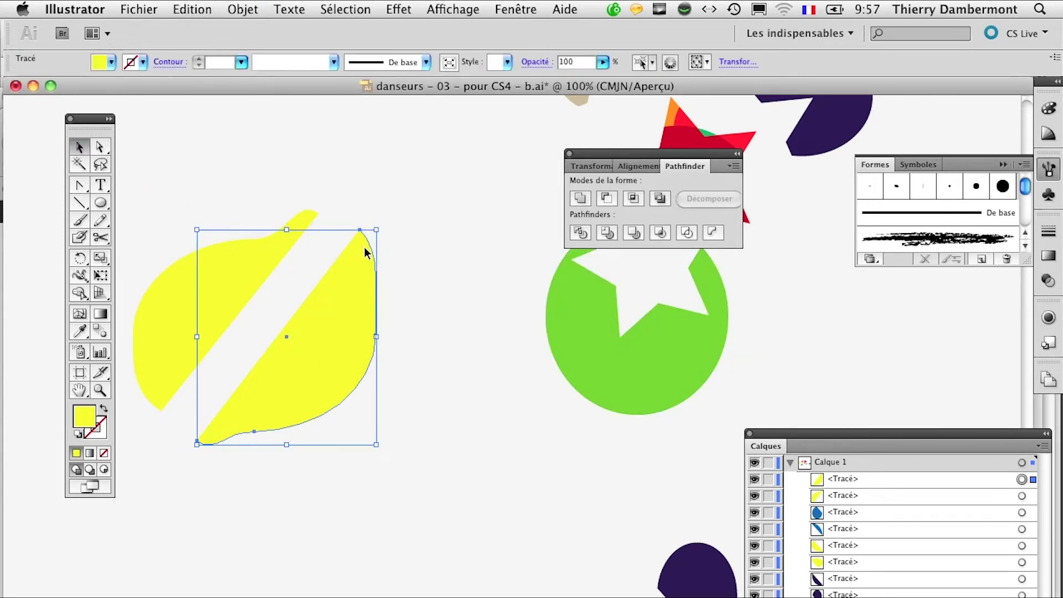
{"action": "left_click", "coordinate": [250, 9]}
{"action": "left_click", "coordinate": [504, 320]}
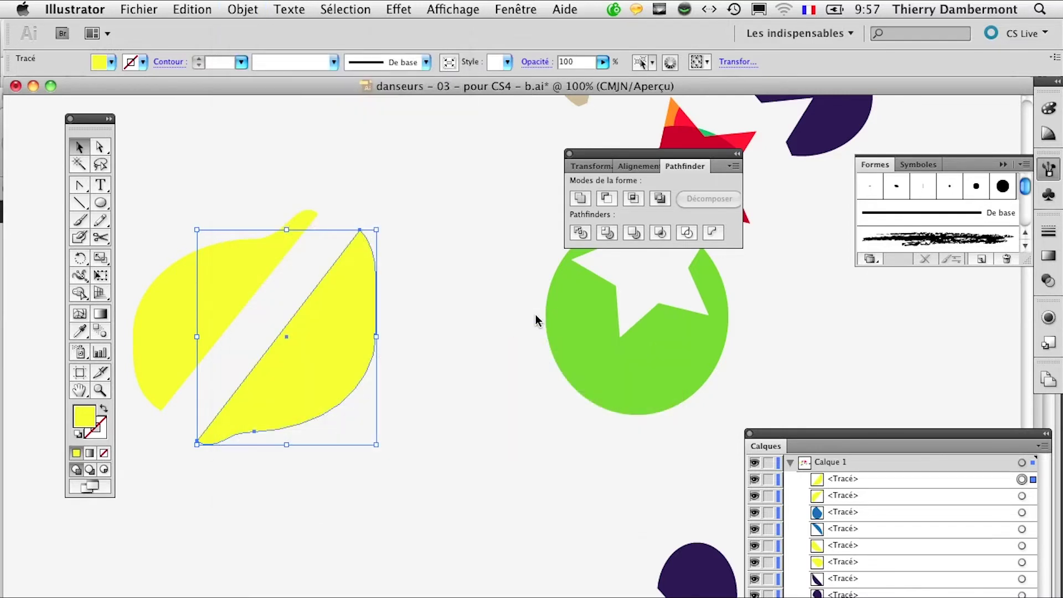
Close the left yellow piece with Joindre as well, then deselect and check both pieces
{"action": "left_click", "coordinate": [180, 284]}
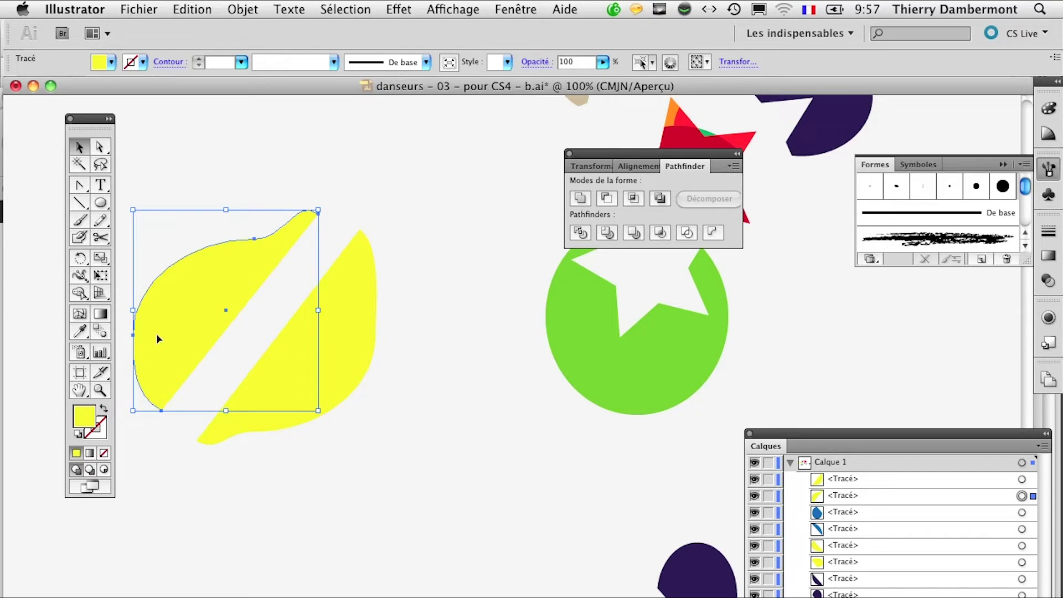
{"action": "key", "text": "ctrl+shift+b"}
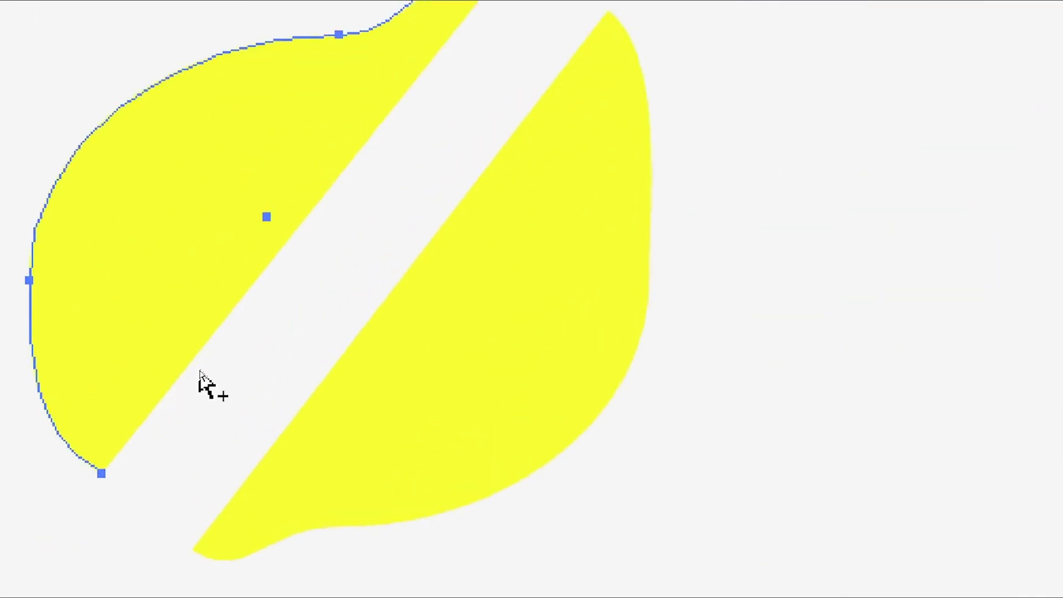
{"action": "key", "text": "ctrl+shift+b"}
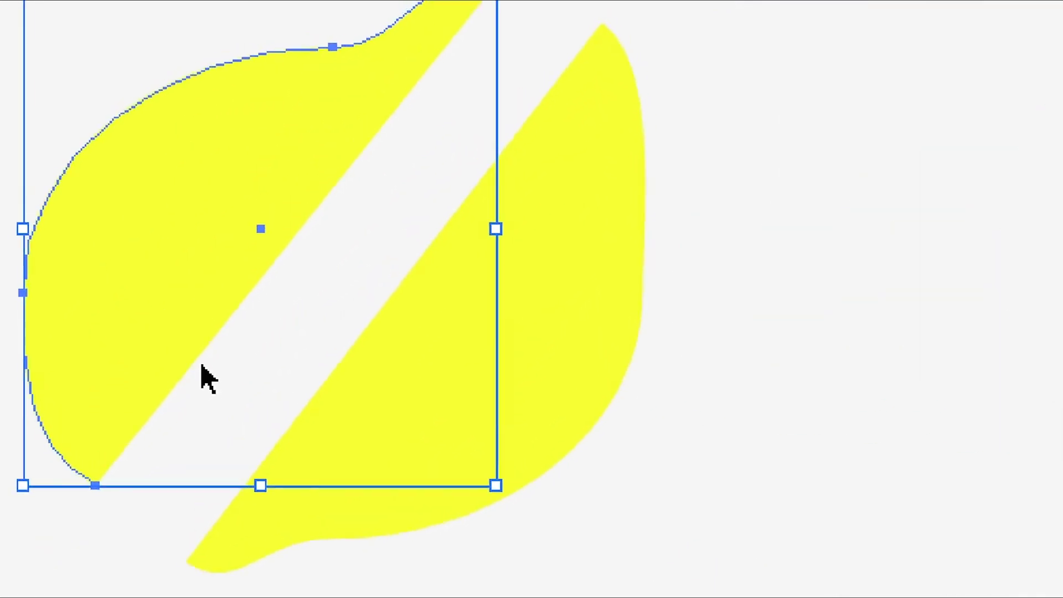
{"action": "key", "text": "ctrl+shift+b"}
{"action": "key", "text": "ctrl+shift+b"}
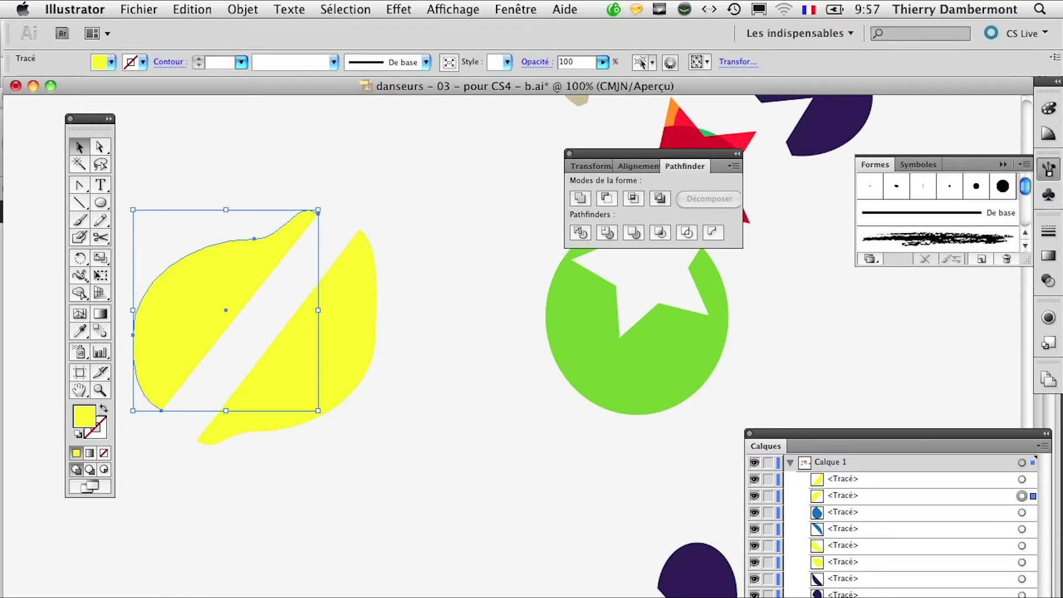
{"action": "left_click", "coordinate": [242, 9]}
{"action": "mouse_move", "coordinate": [332, 322]}
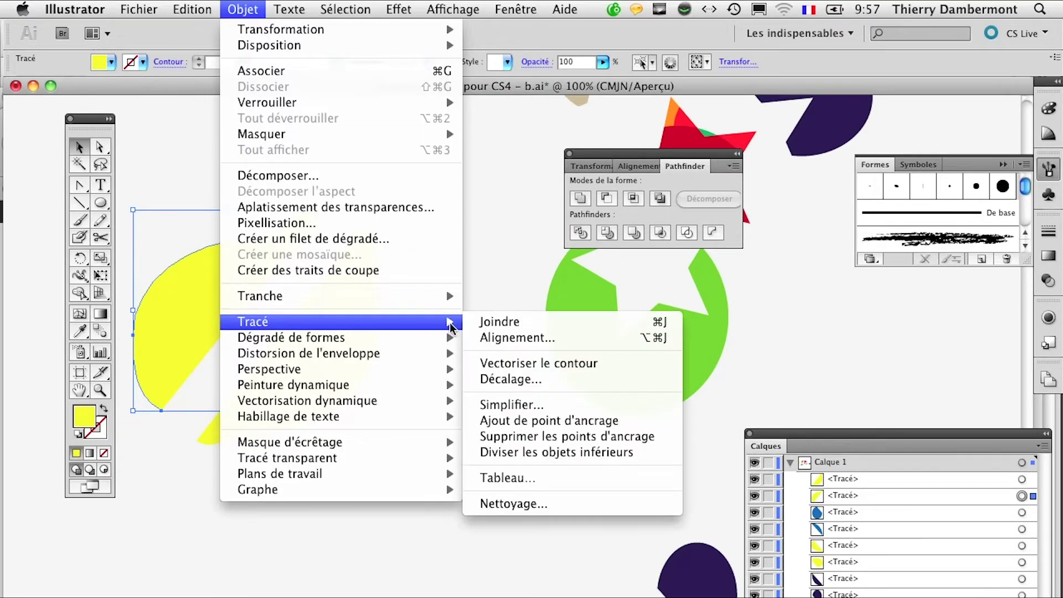
{"action": "left_click", "coordinate": [491, 322]}
{"action": "left_click", "coordinate": [408, 511]}
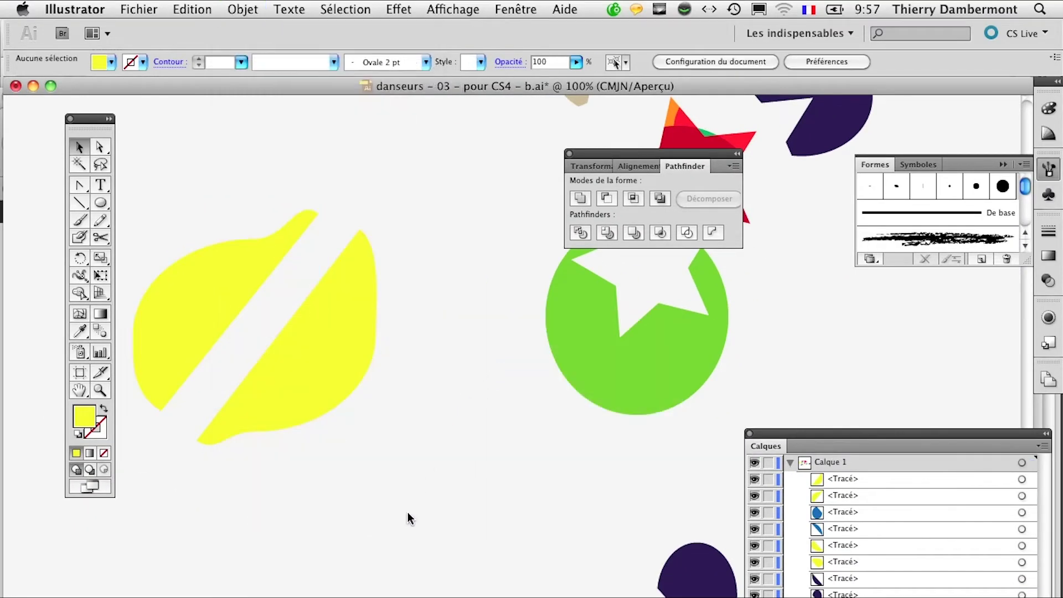
{"action": "left_click", "coordinate": [288, 346]}
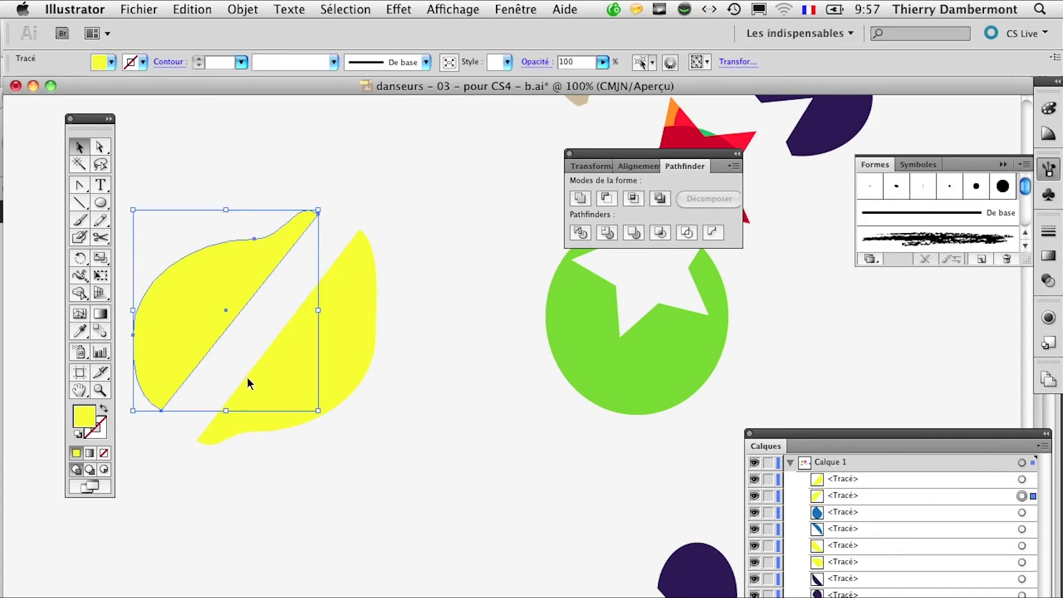
{"action": "left_click", "coordinate": [307, 505]}
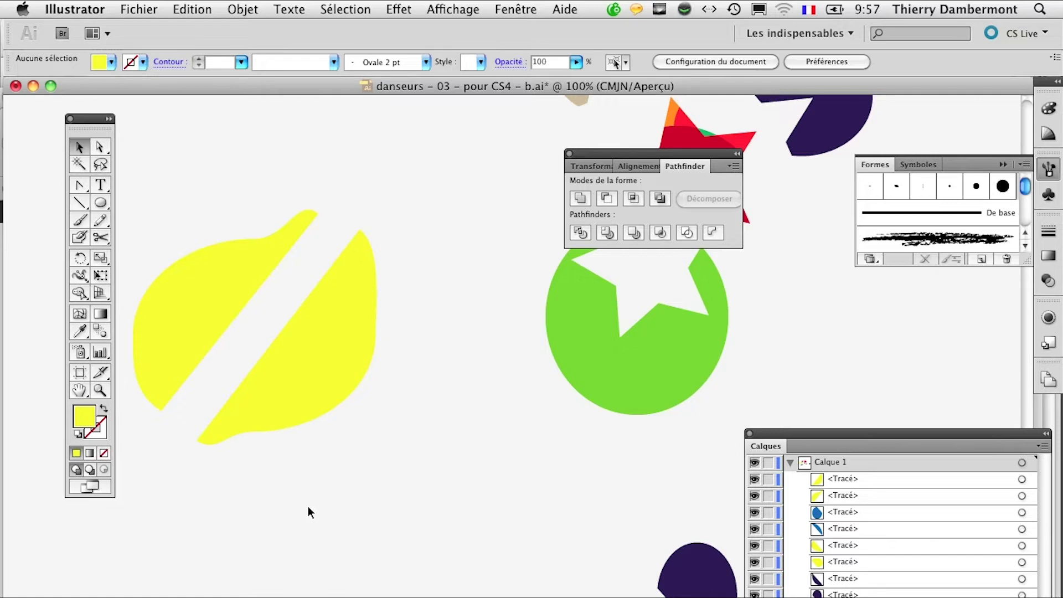
Lock the two bottom <Groupe> layers in Calques and target the dancer's <Tracé> outline
{"action": "scroll", "coordinate": [384, 483], "scroll_direction": "right", "scroll_amount": 5}
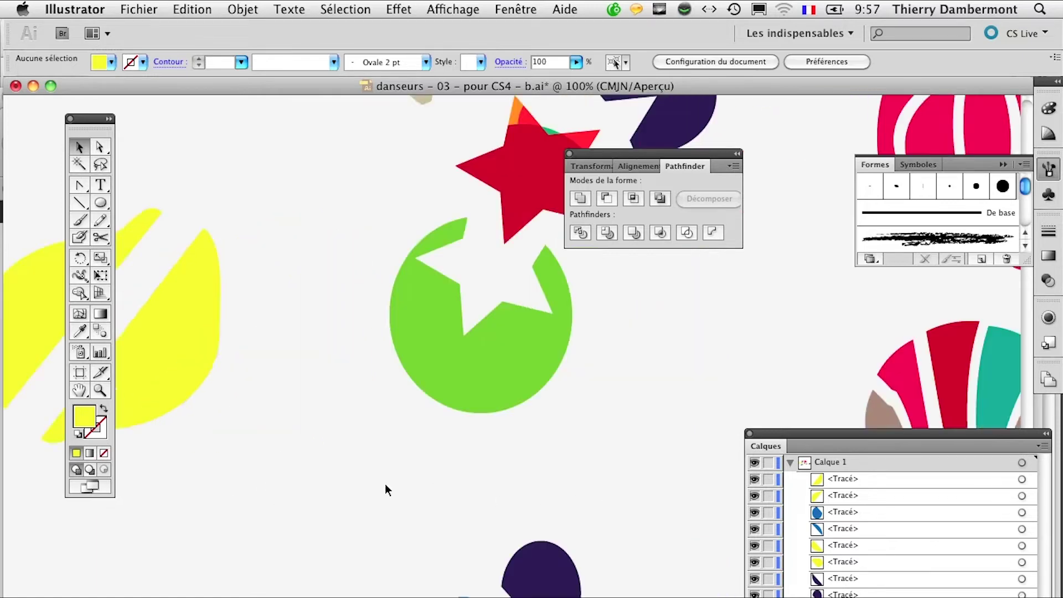
{"action": "scroll", "coordinate": [384, 484], "scroll_direction": "right", "scroll_amount": 5}
{"action": "scroll", "coordinate": [496, 477], "scroll_direction": "right", "scroll_amount": 8}
{"action": "scroll", "coordinate": [363, 474], "scroll_direction": "right", "scroll_amount": 5}
{"action": "scroll", "coordinate": [446, 408], "scroll_direction": "up", "scroll_amount": 2}
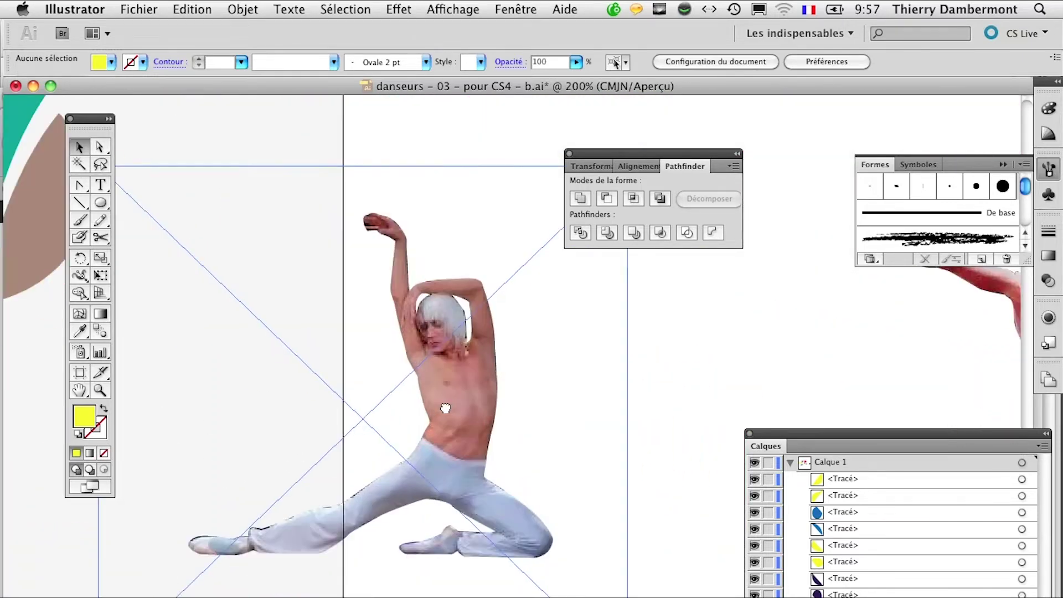
{"action": "mouse_move", "coordinate": [755, 437]}
{"action": "left_mouse_down"}
{"action": "mouse_move", "coordinate": [734, 292]}
{"action": "mouse_move", "coordinate": [655, 131]}
{"action": "left_mouse_up"}
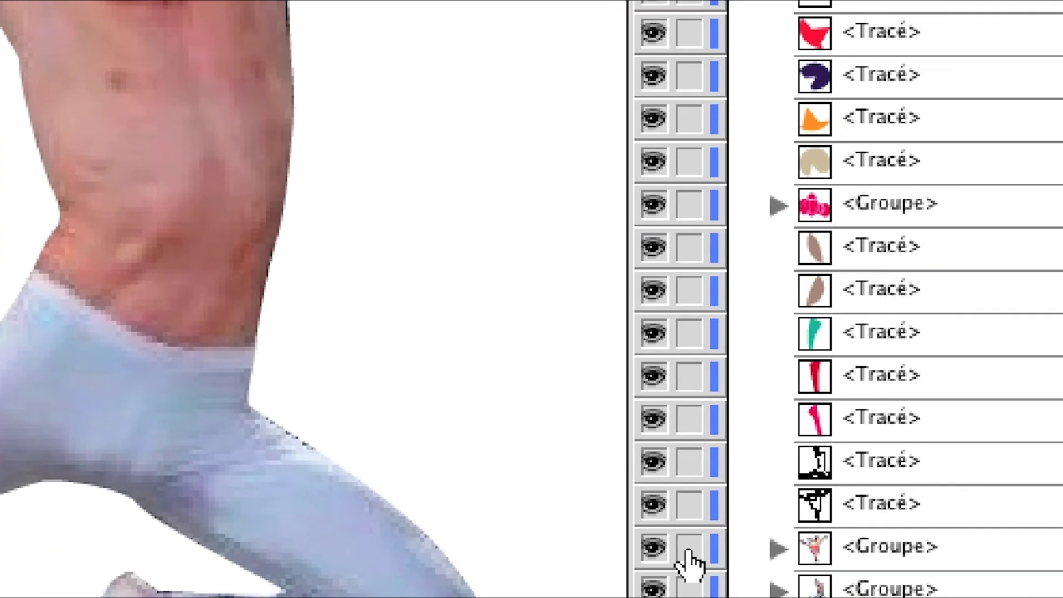
{"action": "left_click", "coordinate": [688, 548]}
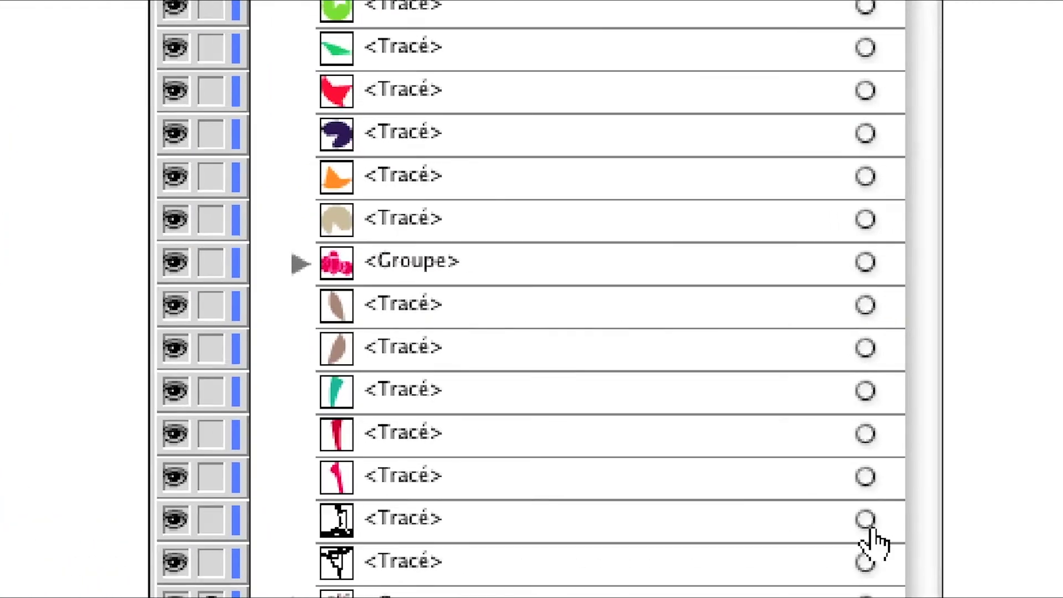
{"action": "left_click", "coordinate": [867, 522]}
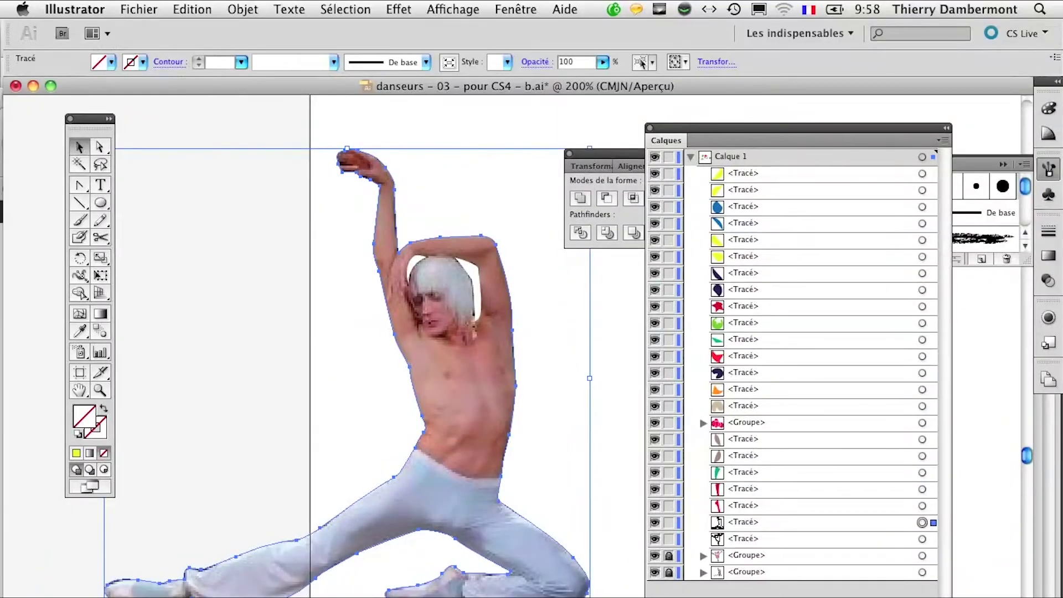
{"action": "left_click", "coordinate": [447, 337]}
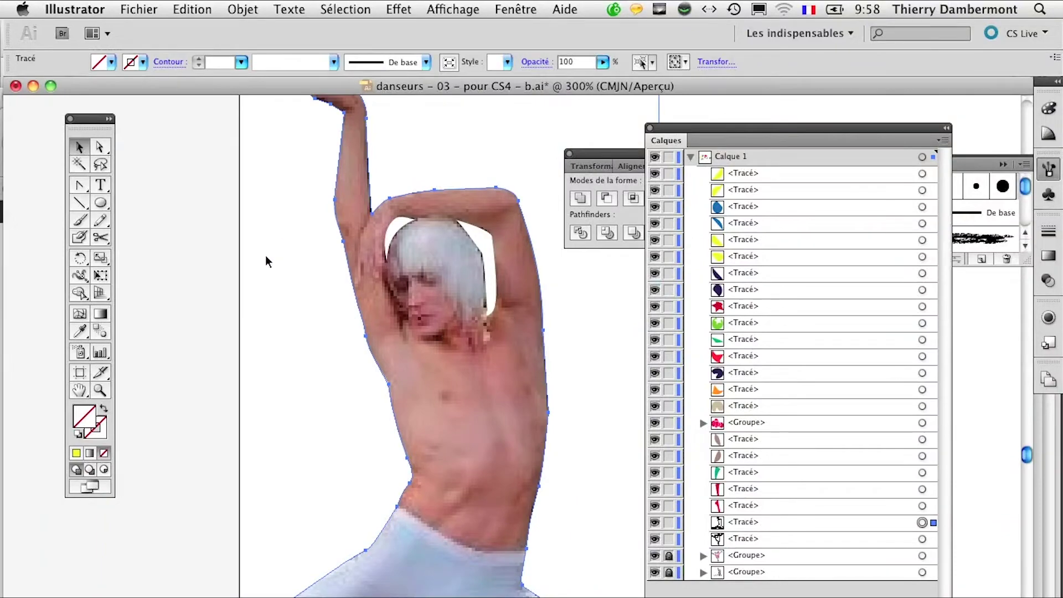
Pan down to the dancer's foot and cut the outline path just beneath it with Scissors
{"action": "scroll", "coordinate": [310, 302], "scroll_direction": "right", "scroll_amount": 5}
{"action": "scroll", "coordinate": [311, 302], "scroll_direction": "up", "scroll_amount": 2}
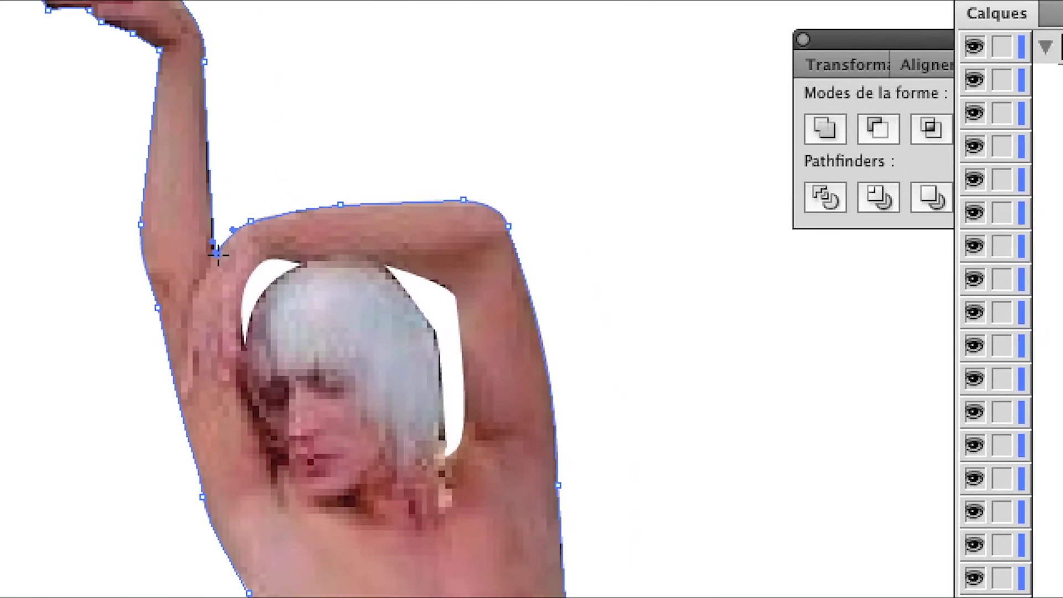
{"action": "left_click_drag", "start_coordinate": [218, 355], "coordinate": [214, 214]}
{"action": "left_click_drag", "start_coordinate": [214, 285], "coordinate": [212, 213]}
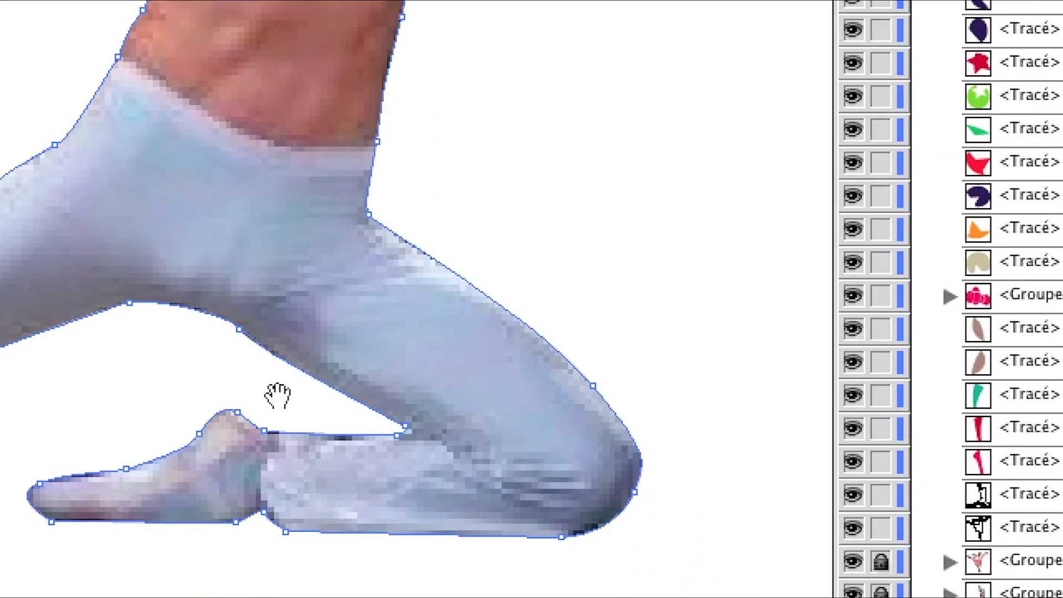
{"action": "left_click_drag", "start_coordinate": [277, 394], "coordinate": [275, 364]}
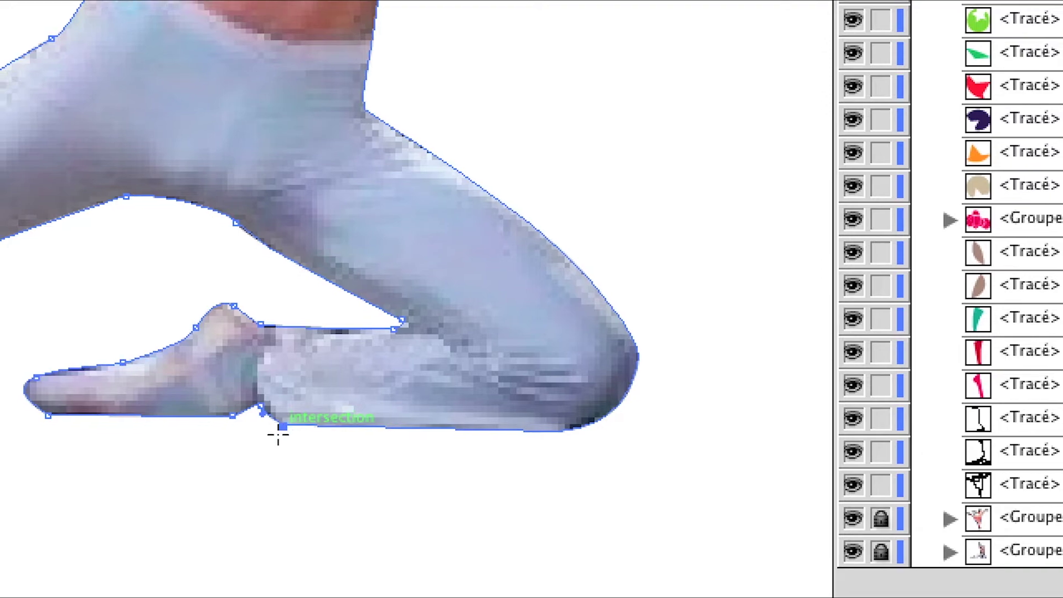
{"action": "key", "text": "v"}
{"action": "left_click", "coordinate": [281, 430]}
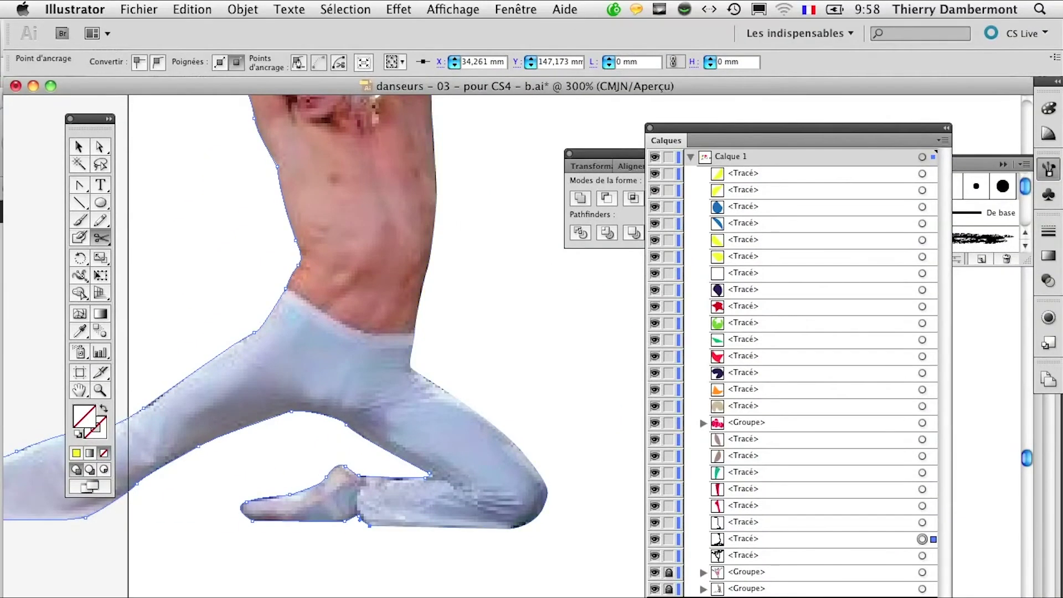
{"action": "left_click", "coordinate": [79, 146]}
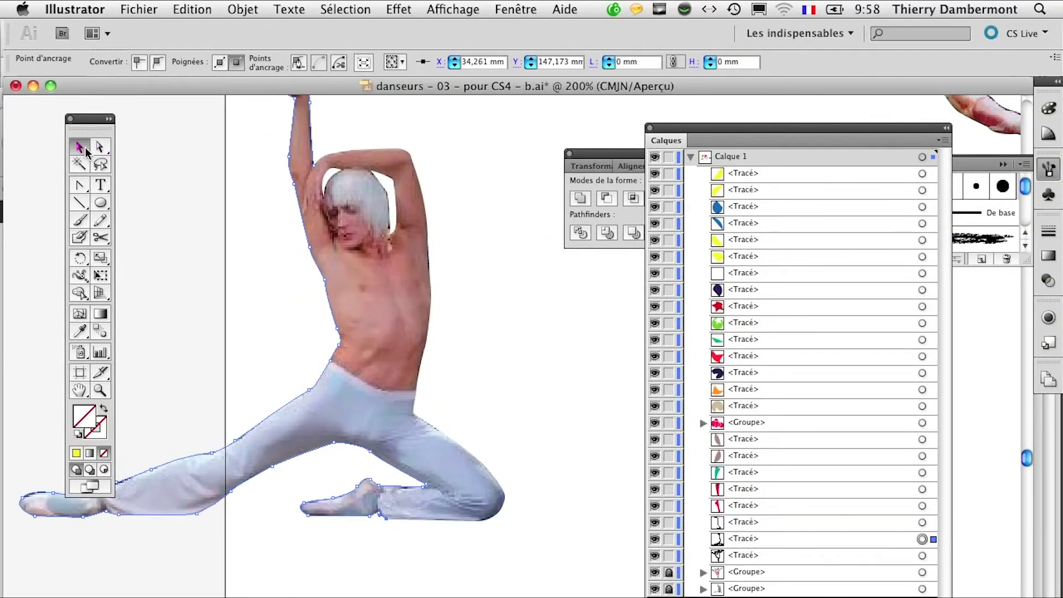
{"action": "left_click", "coordinate": [153, 580]}
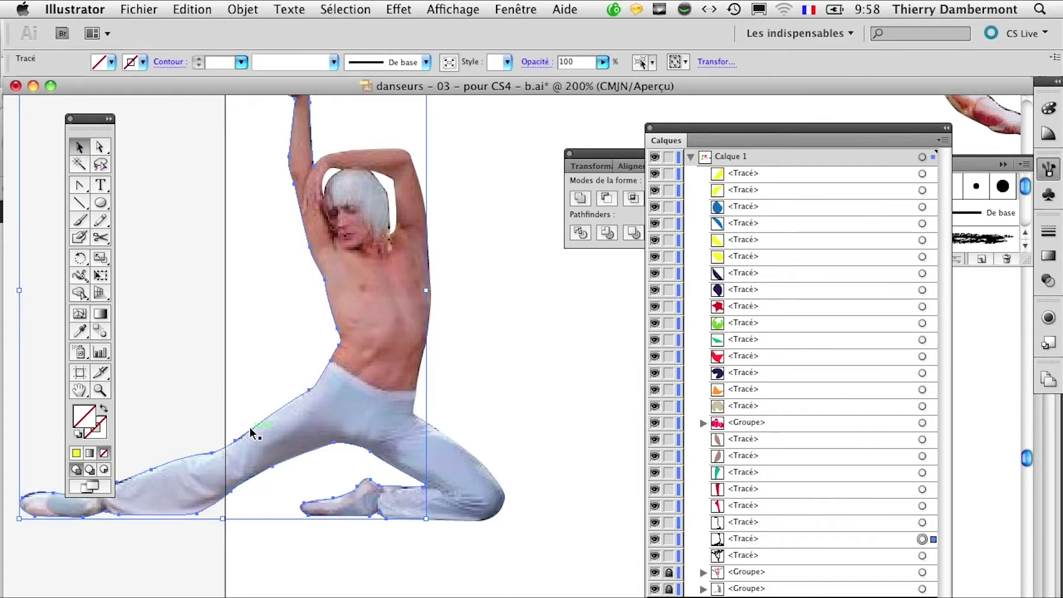
{"action": "left_click", "coordinate": [272, 443], "text": "alt+super"}
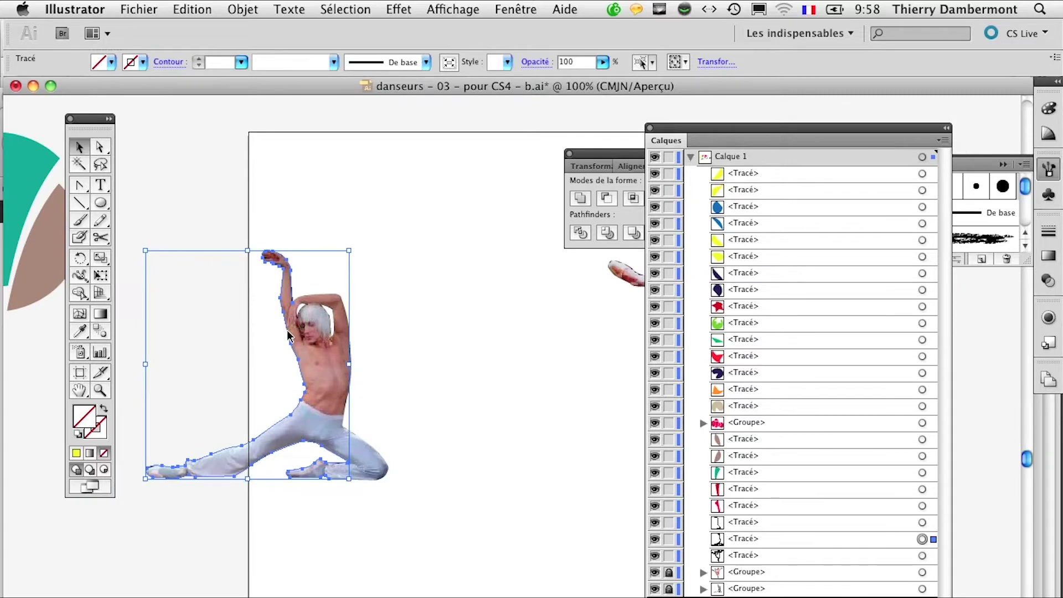
Drag the cut outline aside to check it, then undo both the move and the Scissors cut
{"action": "mouse_move", "coordinate": [292, 332]}
{"action": "left_mouse_down"}
{"action": "mouse_move", "coordinate": [226, 335]}
{"action": "mouse_move", "coordinate": [383, 352]}
{"action": "mouse_move", "coordinate": [269, 398]}
{"action": "left_mouse_up"}
{"action": "left_click", "coordinate": [226, 335], "text": "alt+super"}
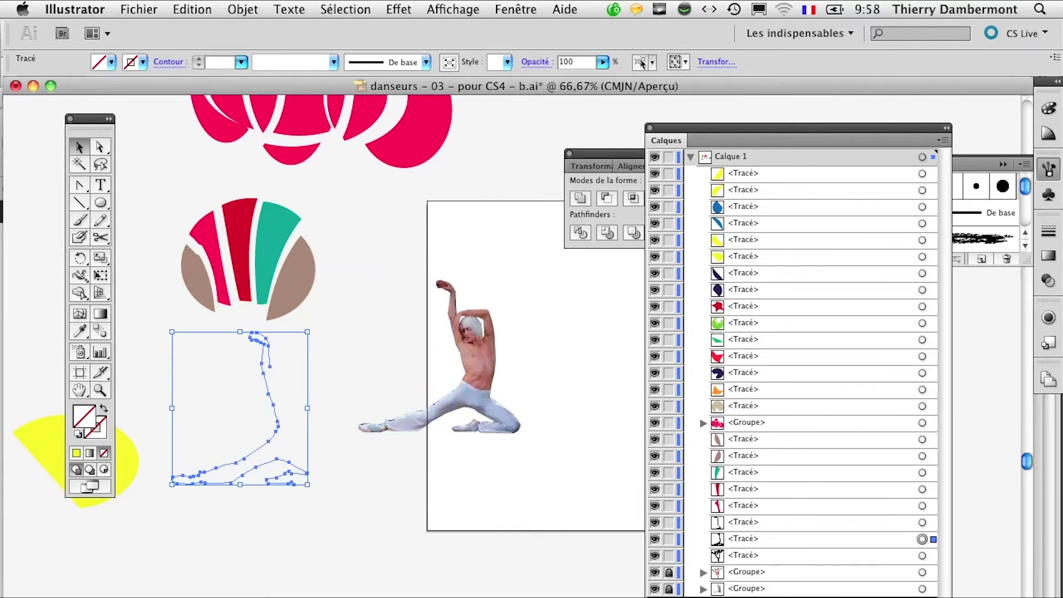
{"action": "left_click", "coordinate": [496, 355]}
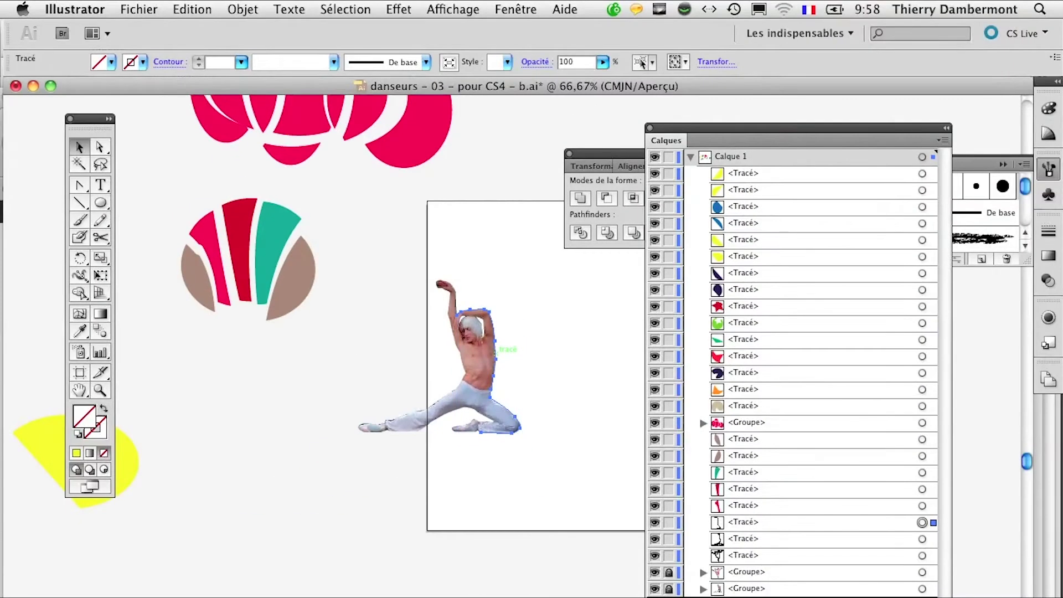
{"action": "key", "text": "ctrl+z"}
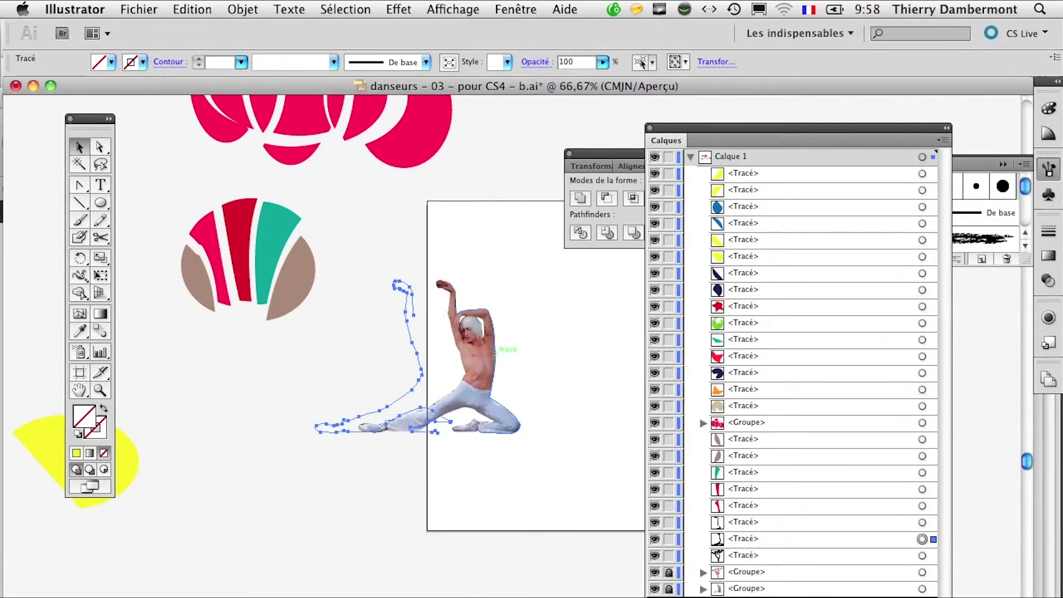
{"action": "key", "text": "ctrl+z"}
{"action": "key", "text": "ctrl+z"}
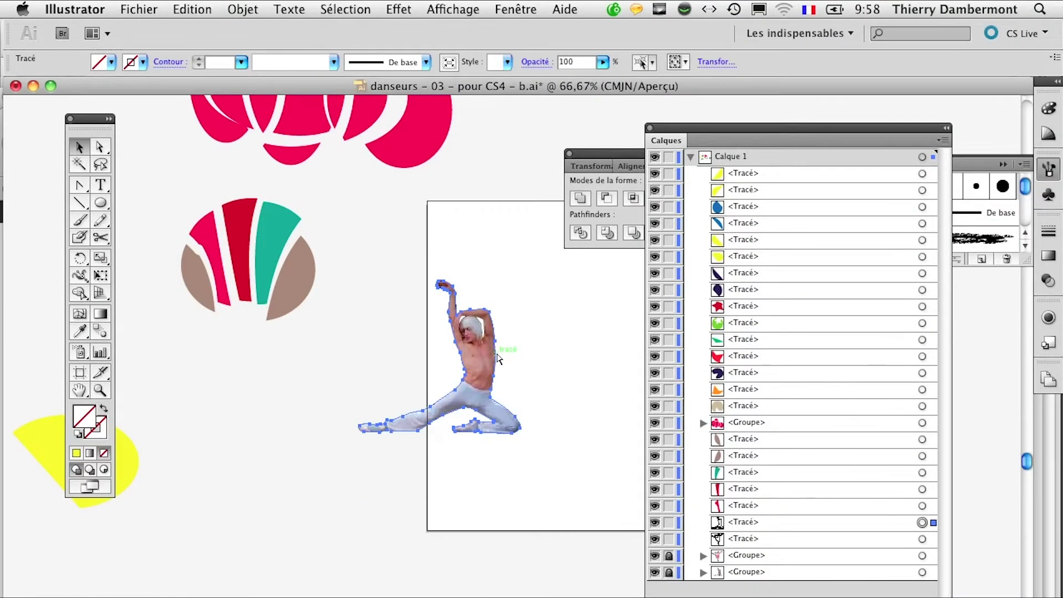
{"action": "left_click", "coordinate": [500, 359]}
{"action": "key", "text": "ctrl+plus"}
{"action": "key", "text": "ctrl+plus"}
{"action": "key", "text": "ctrl+plus"}
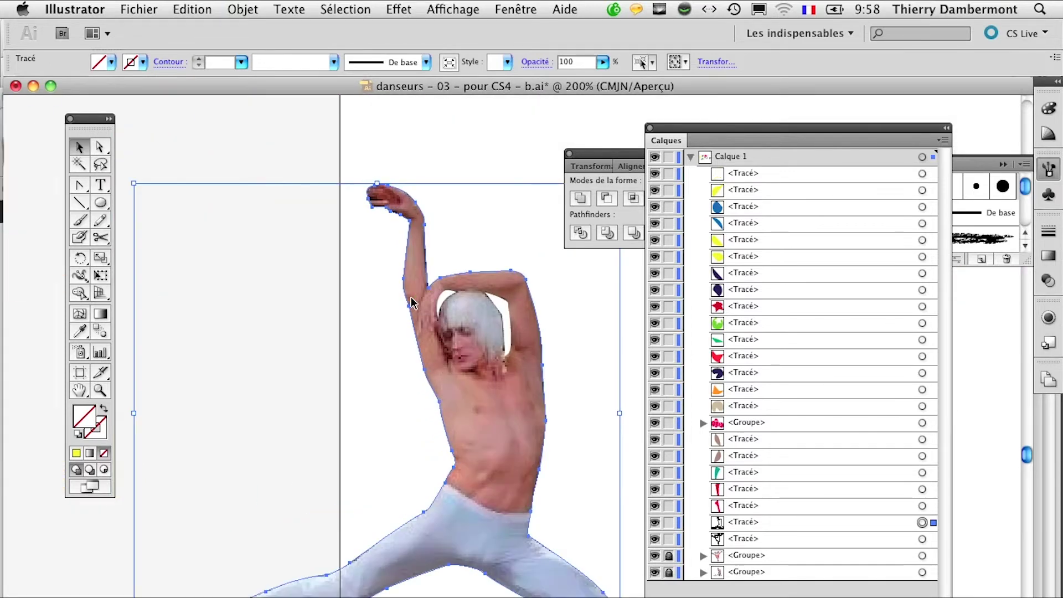
{"action": "key", "text": "ctrl+plus"}
{"action": "left_click_drag", "start_coordinate": [443, 310], "coordinate": [359, 321]}
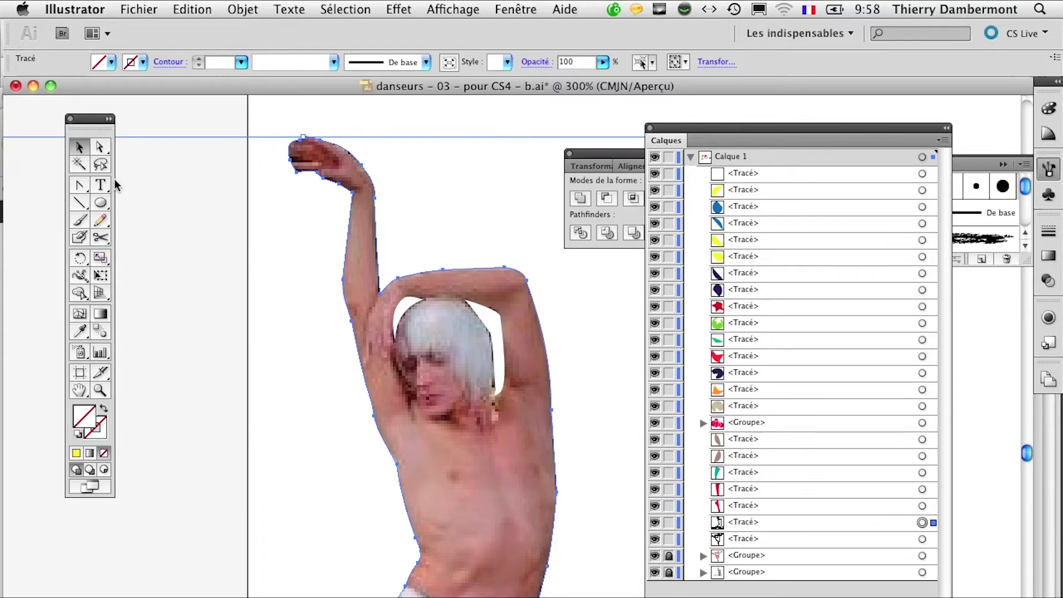
{"action": "left_click", "coordinate": [183, 7]}
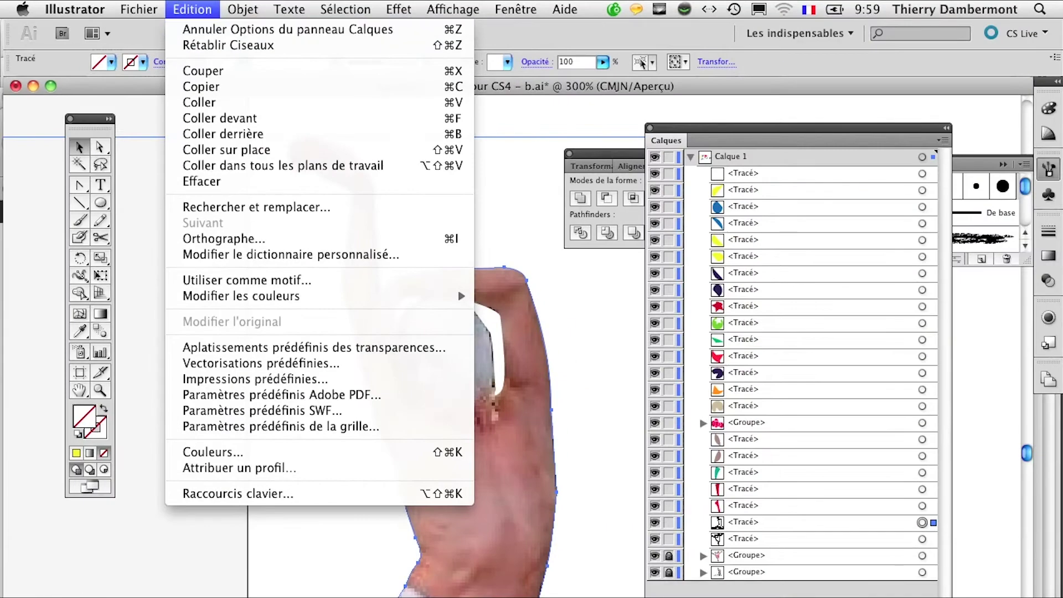
{"action": "left_click", "coordinate": [111, 234]}
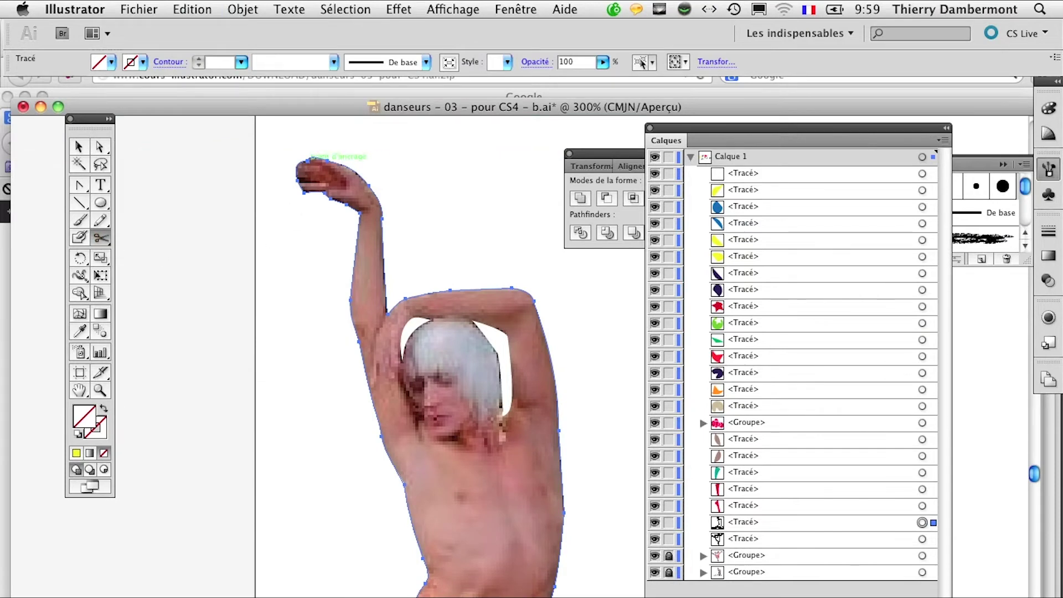
Cut the dancer's outline with Scissors at the raised hand and at the foot
{"action": "left_click", "coordinate": [310, 159]}
{"action": "scroll", "coordinate": [332, 354], "scroll_direction": "down", "scroll_amount": 5}
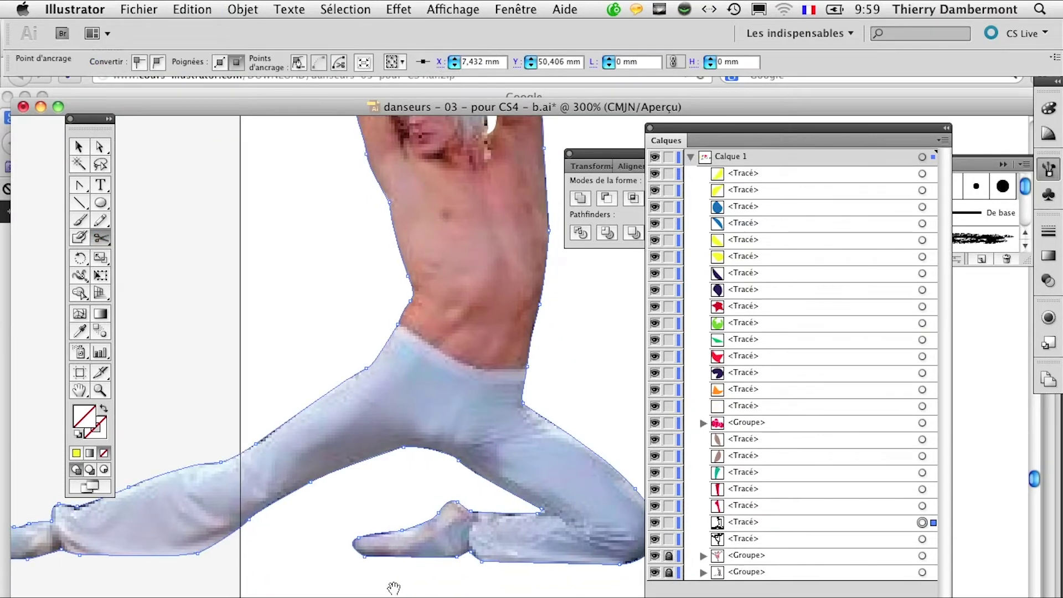
{"action": "left_click", "coordinate": [343, 543]}
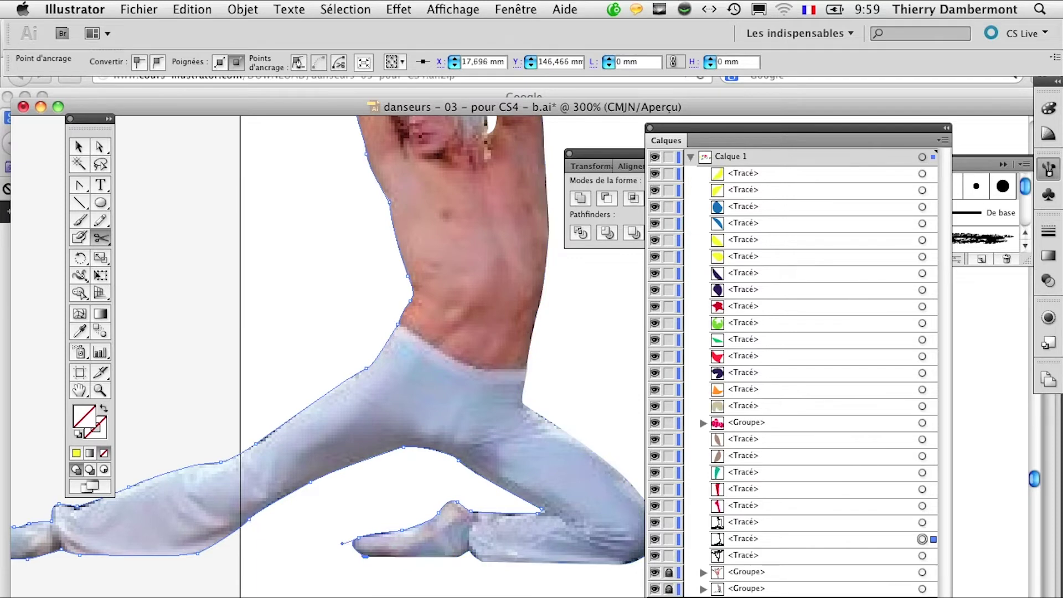
{"action": "scroll", "coordinate": [446, 526], "scroll_direction": "down", "scroll_amount": 1}
{"action": "scroll", "coordinate": [446, 526], "scroll_direction": "down", "scroll_amount": 1}
{"action": "scroll", "coordinate": [445, 526], "scroll_direction": "down", "scroll_amount": 1}
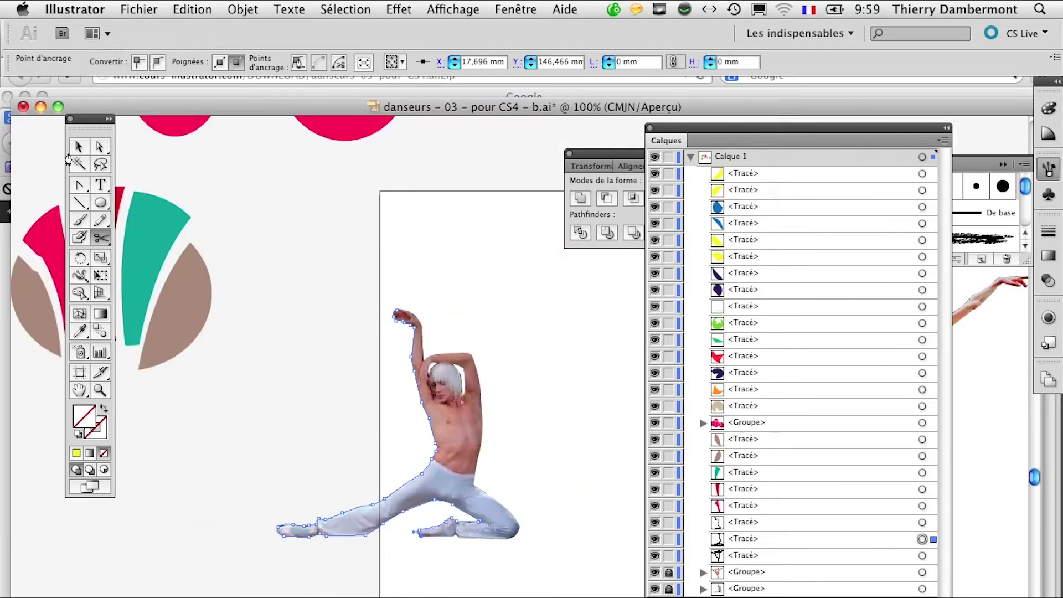
Drag away and delete the left outline piece, then select the remaining right-side contour
{"action": "left_click", "coordinate": [79, 147]}
{"action": "left_click", "coordinate": [240, 408]}
{"action": "left_click", "coordinate": [418, 390]}
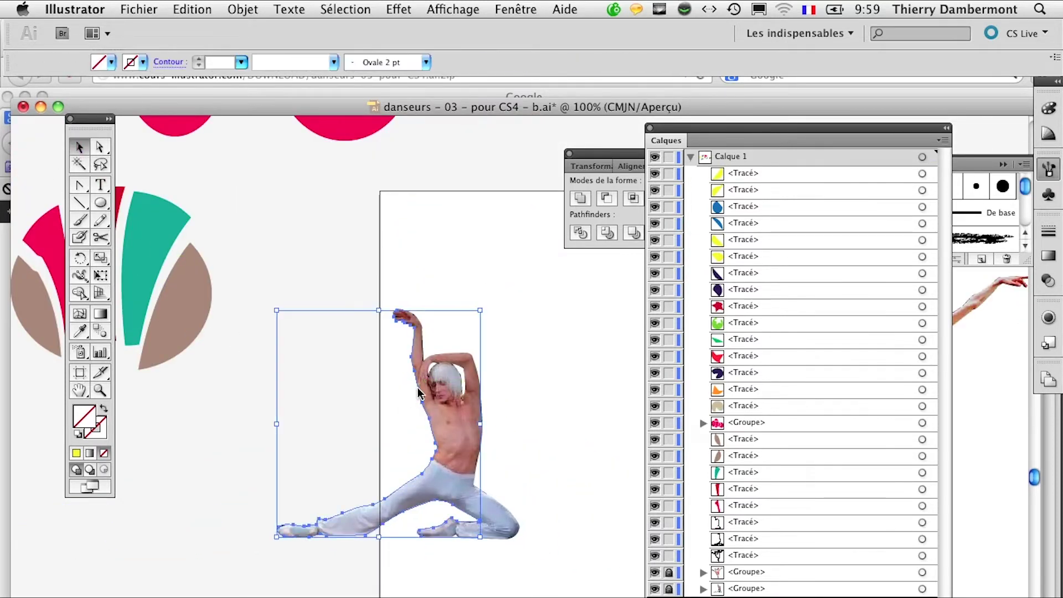
{"action": "mouse_move", "coordinate": [418, 387]}
{"action": "left_mouse_down"}
{"action": "mouse_move", "coordinate": [316, 476]}
{"action": "mouse_move", "coordinate": [307, 361]}
{"action": "left_mouse_up"}
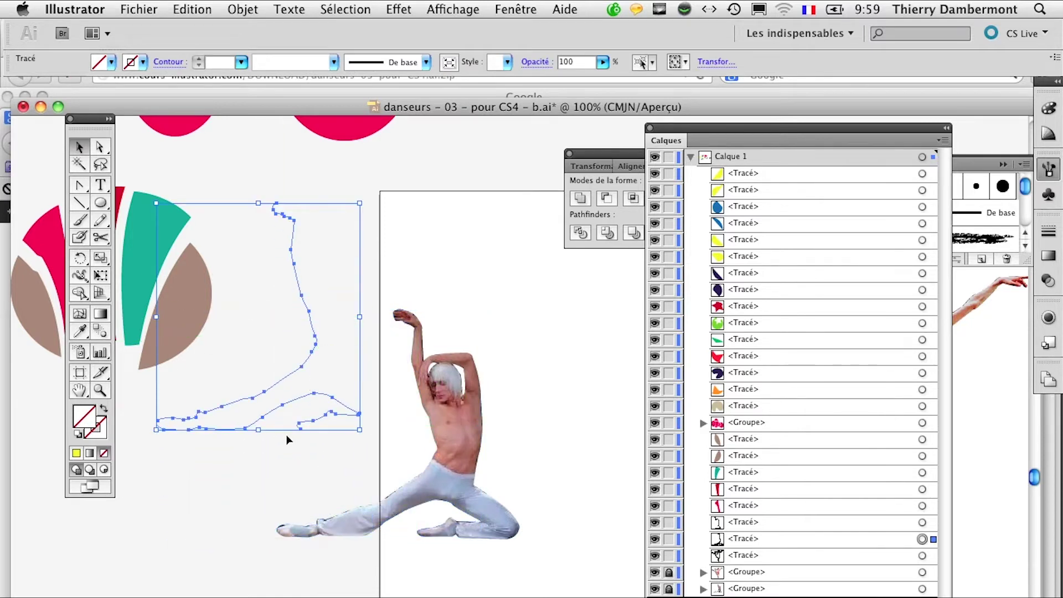
{"action": "key", "text": "Delete"}
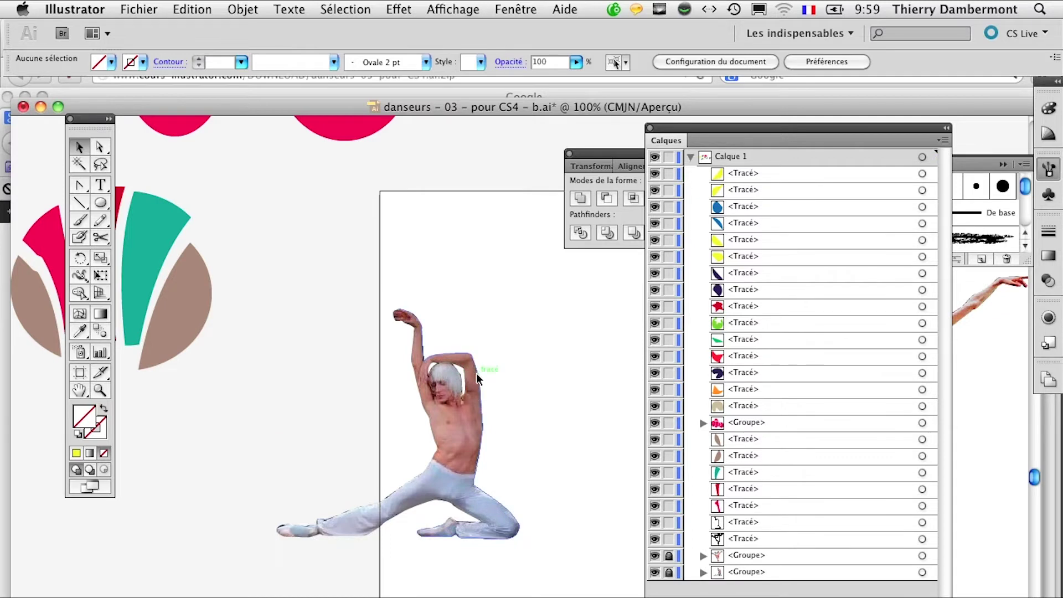
{"action": "left_click", "coordinate": [476, 372]}
Give the remaining outline a dark blue stroke 5 pt thick
{"action": "scroll", "coordinate": [502, 410], "scroll_direction": "up", "scroll_amount": 2}
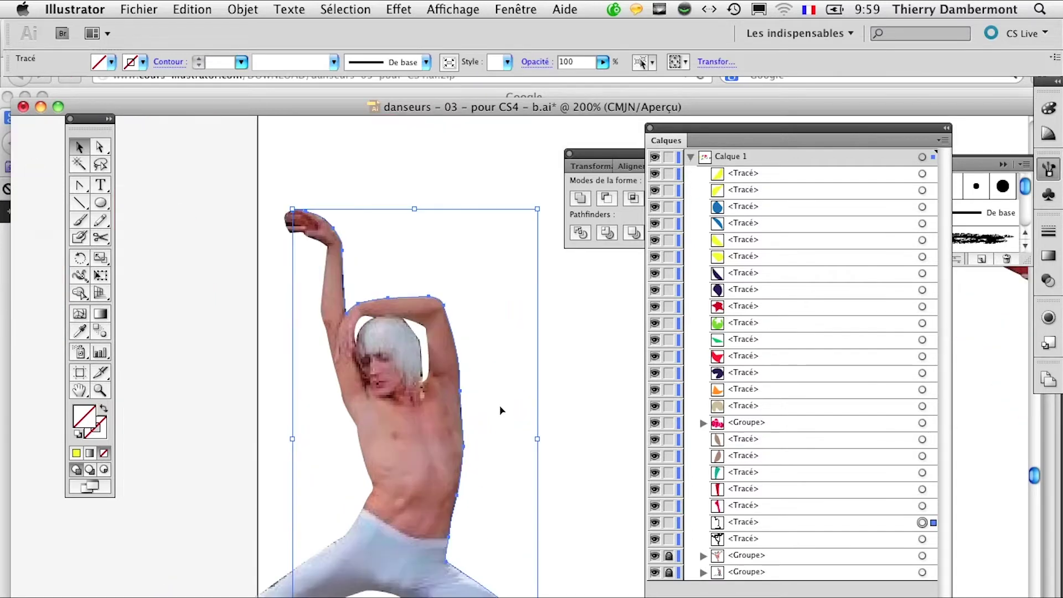
{"action": "scroll", "coordinate": [502, 409], "scroll_direction": "up", "scroll_amount": 1}
{"action": "scroll", "coordinate": [437, 362], "scroll_direction": "down", "scroll_amount": 1}
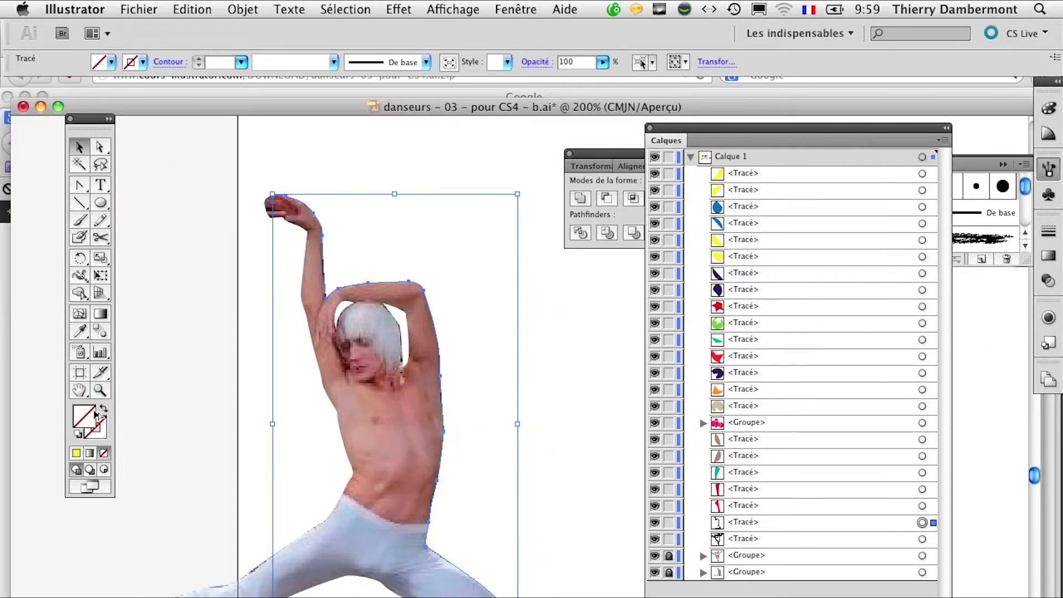
{"action": "left_click", "coordinate": [93, 437]}
{"action": "left_click", "coordinate": [966, 183]}
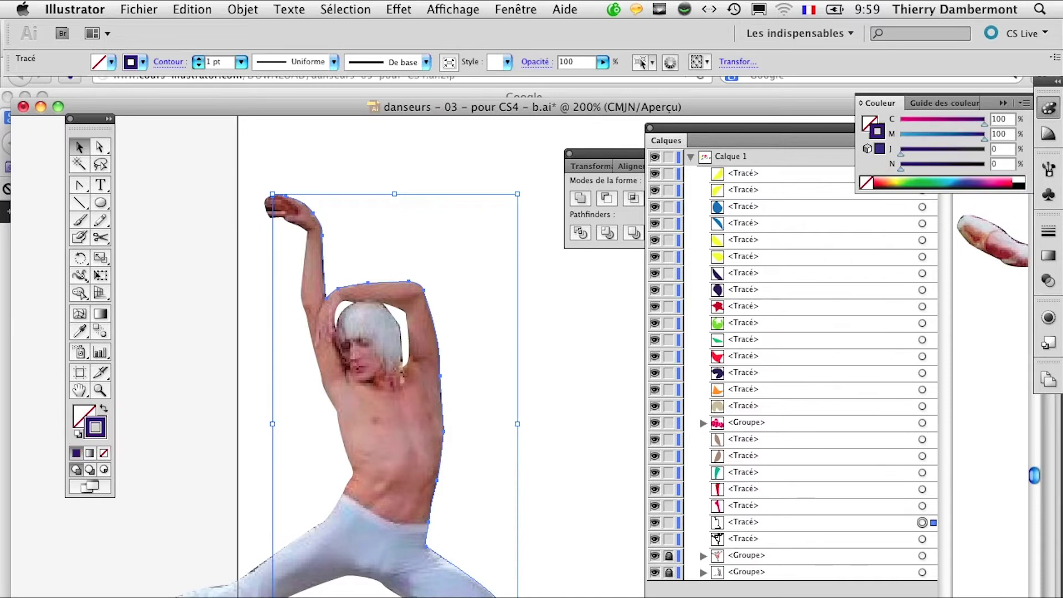
{"action": "left_click", "coordinate": [198, 59]}
{"action": "left_click", "coordinate": [198, 59]}
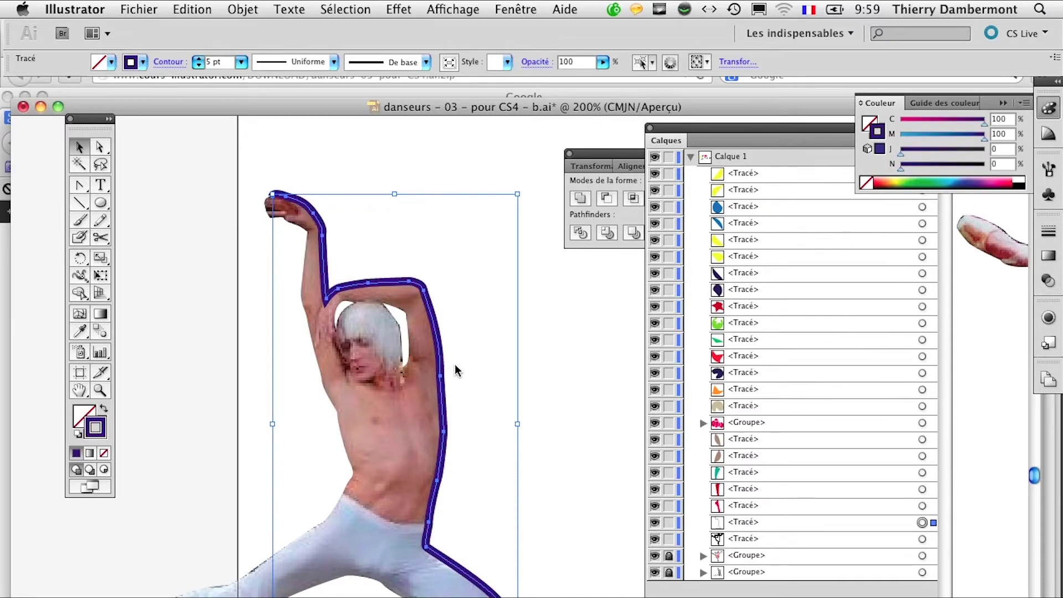
Zoom out and pan until both dancers are in view, back on the Selection tool
{"action": "key", "text": "a"}
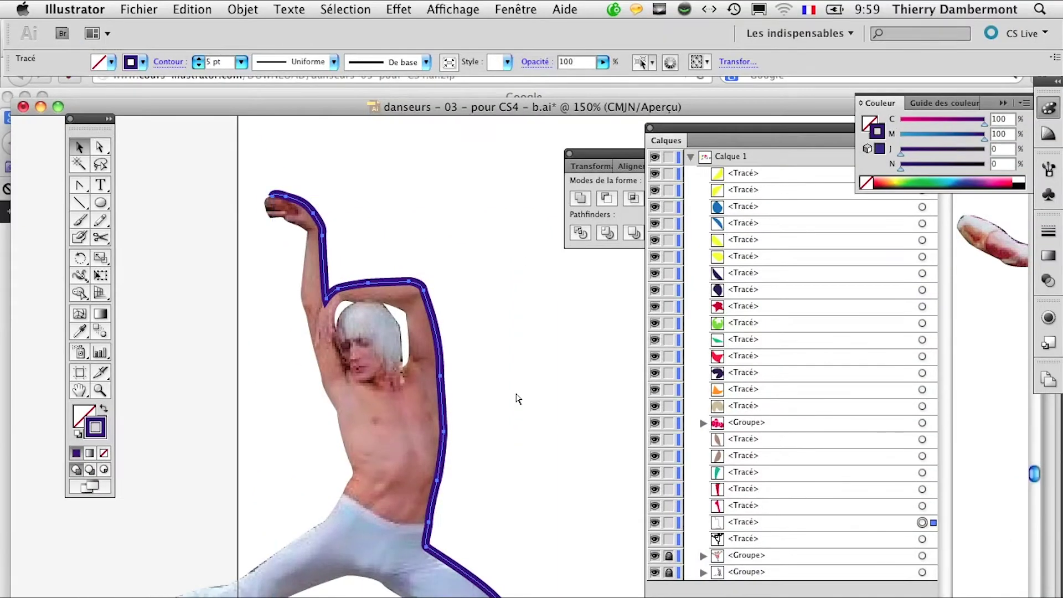
{"action": "key", "text": "ctrl+minus"}
{"action": "key", "text": "ctrl+minus"}
{"action": "left_click", "coordinate": [532, 439], "text": "ctrl+alt"}
{"action": "left_click_drag", "start_coordinate": [546, 474], "coordinate": [256, 304]}
{"action": "key", "text": "v"}
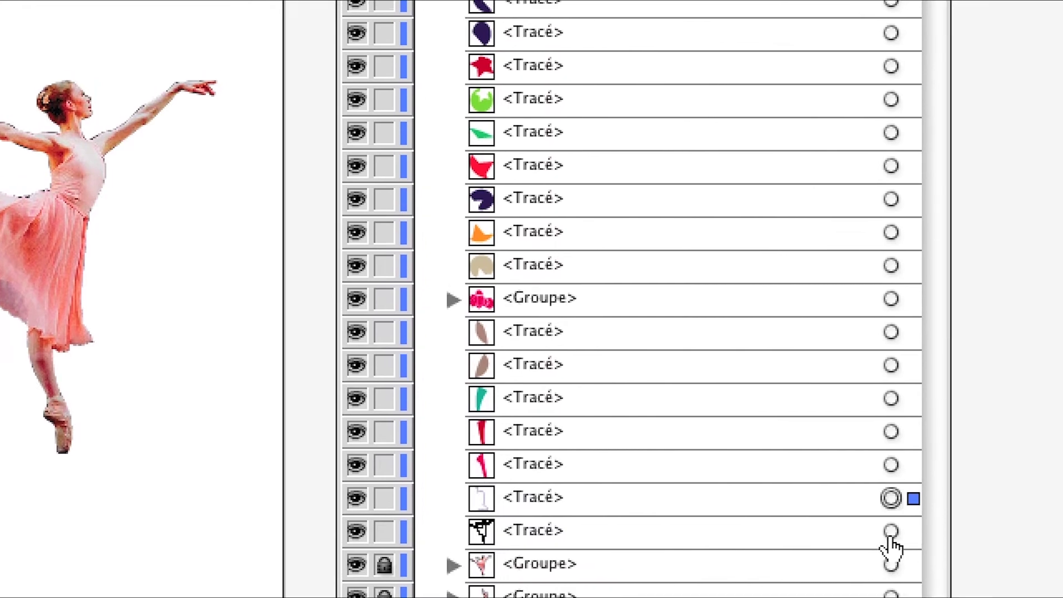
Select the ballerina's outline path and cut it with Scissors at her head and foot
{"action": "left_click", "coordinate": [894, 524]}
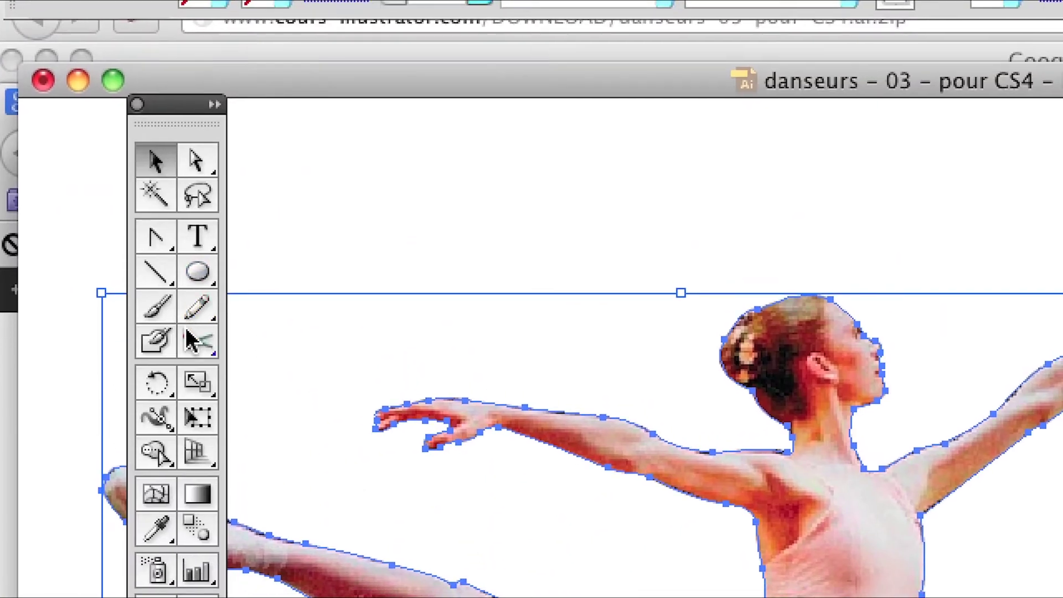
{"action": "left_click", "coordinate": [200, 378]}
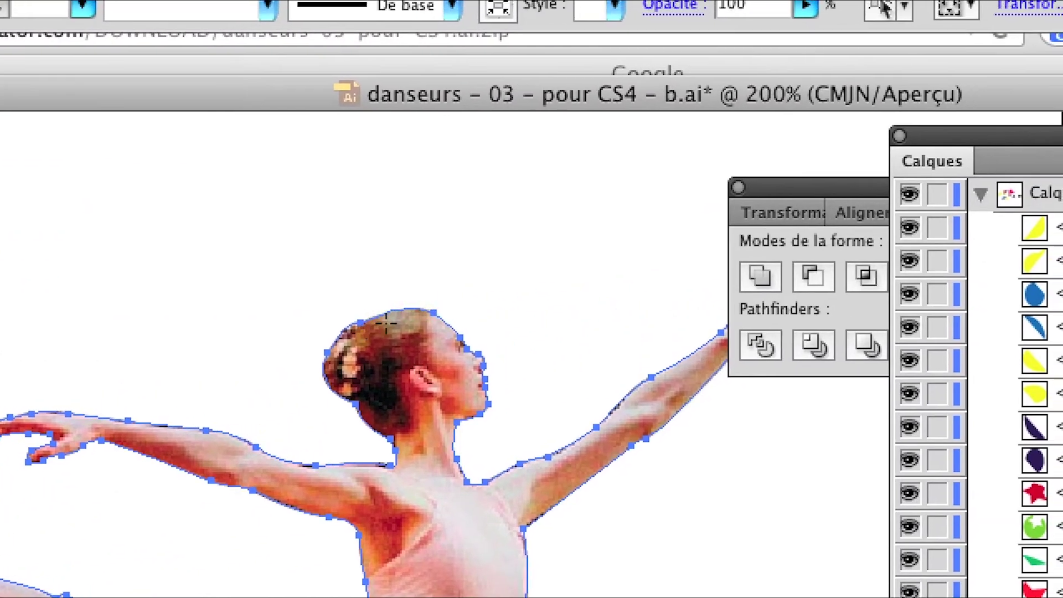
{"action": "left_click", "coordinate": [375, 317]}
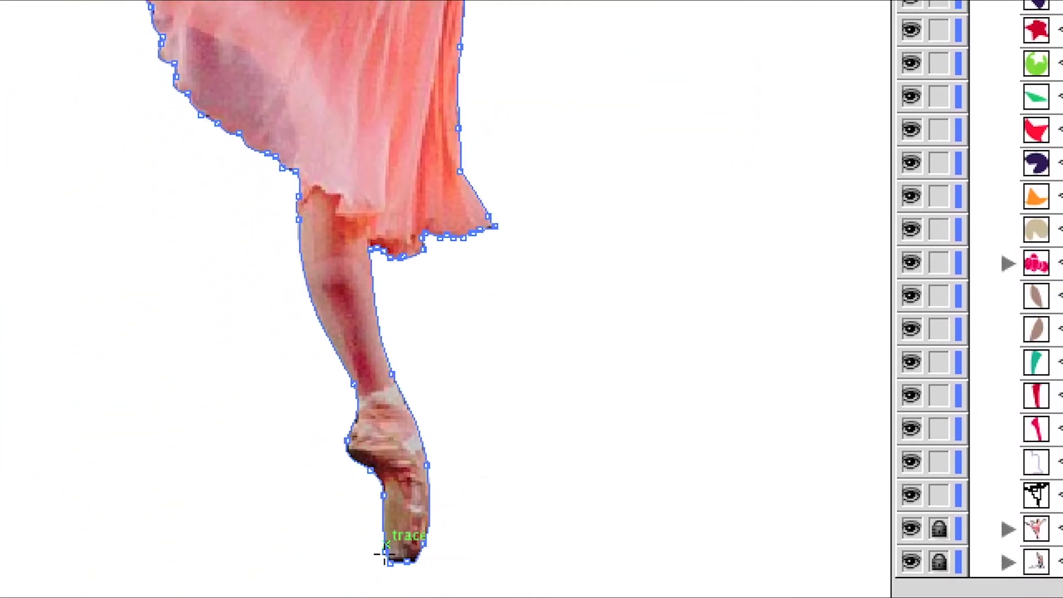
{"action": "left_click", "coordinate": [386, 559]}
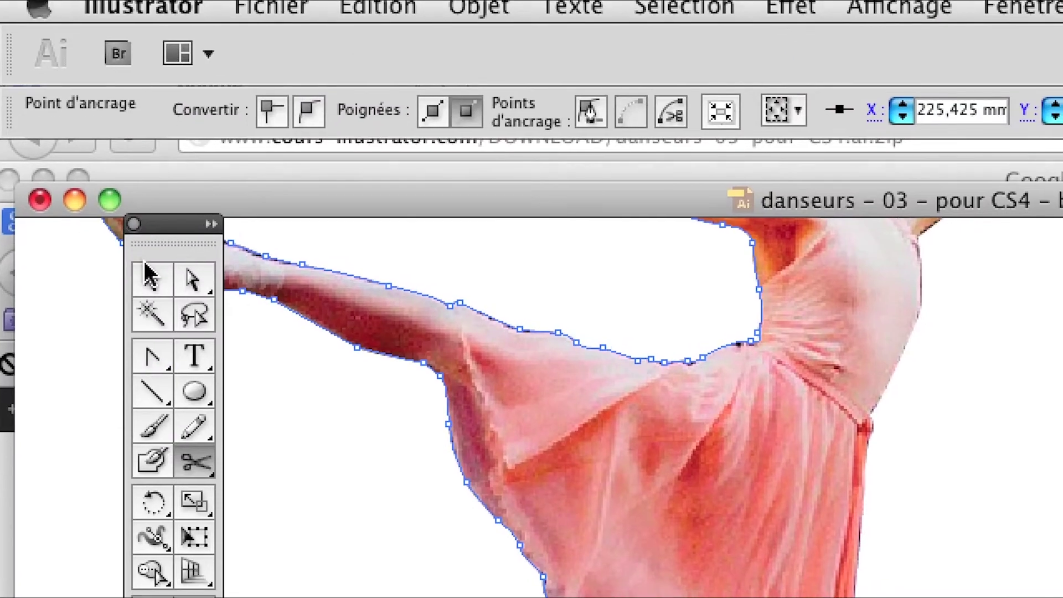
Drag away and delete the right-hand piece, then select the outline left along her left side
{"action": "left_click", "coordinate": [158, 292]}
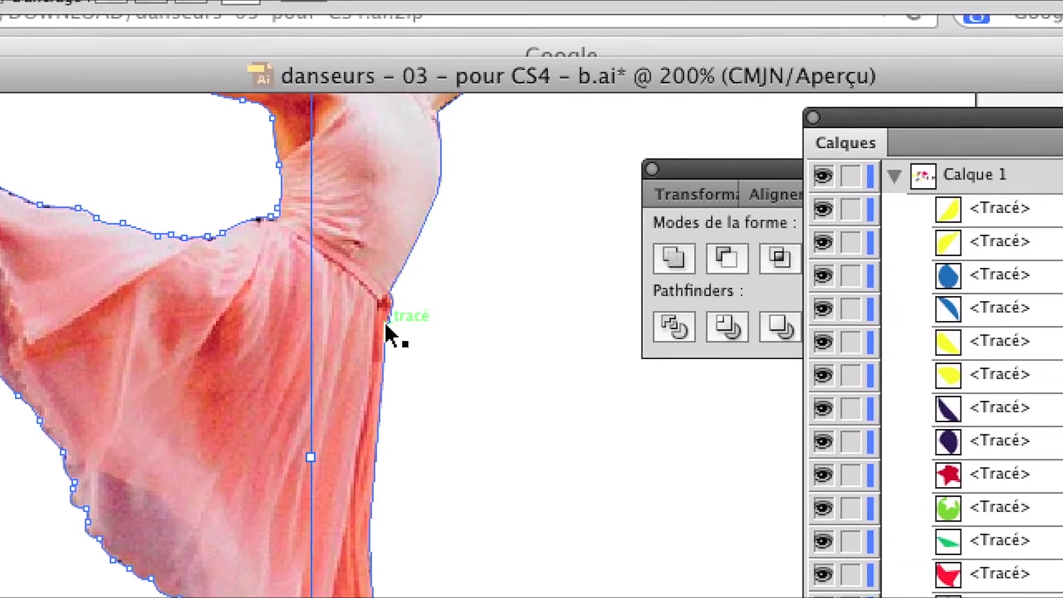
{"action": "left_click", "coordinate": [386, 332]}
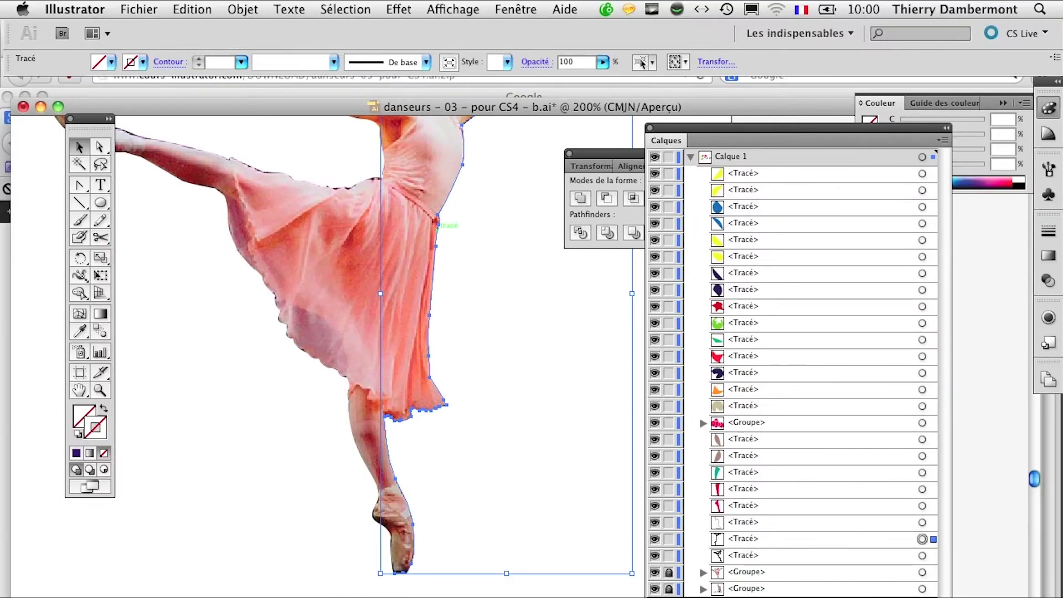
{"action": "key", "text": "super+minus"}
{"action": "key", "text": "super+minus"}
{"action": "key", "text": "super+minus"}
{"action": "left_click_drag", "start_coordinate": [437, 244], "coordinate": [487, 273]}
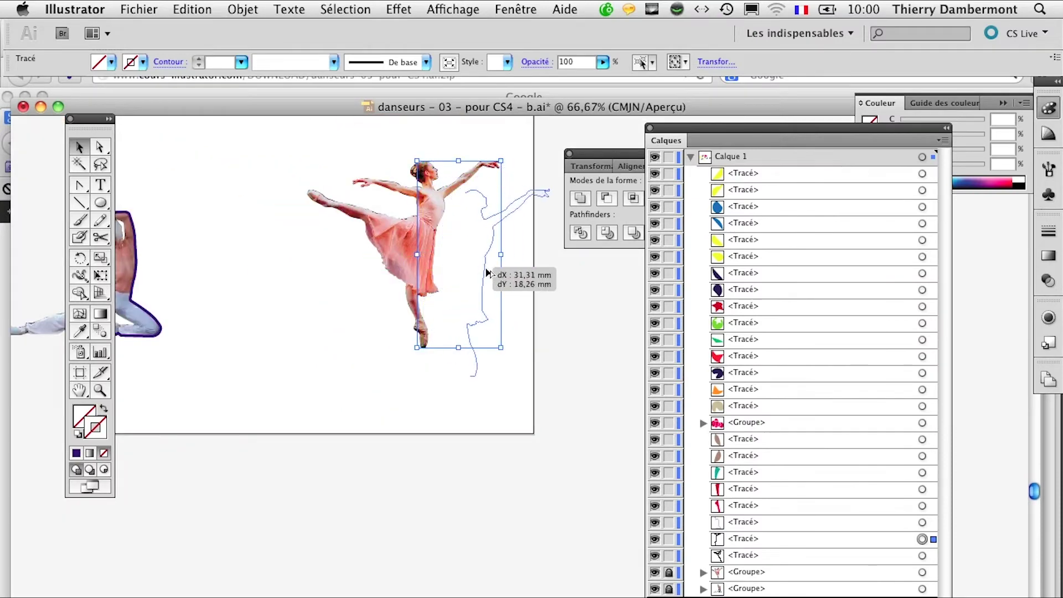
{"action": "key", "text": "Delete"}
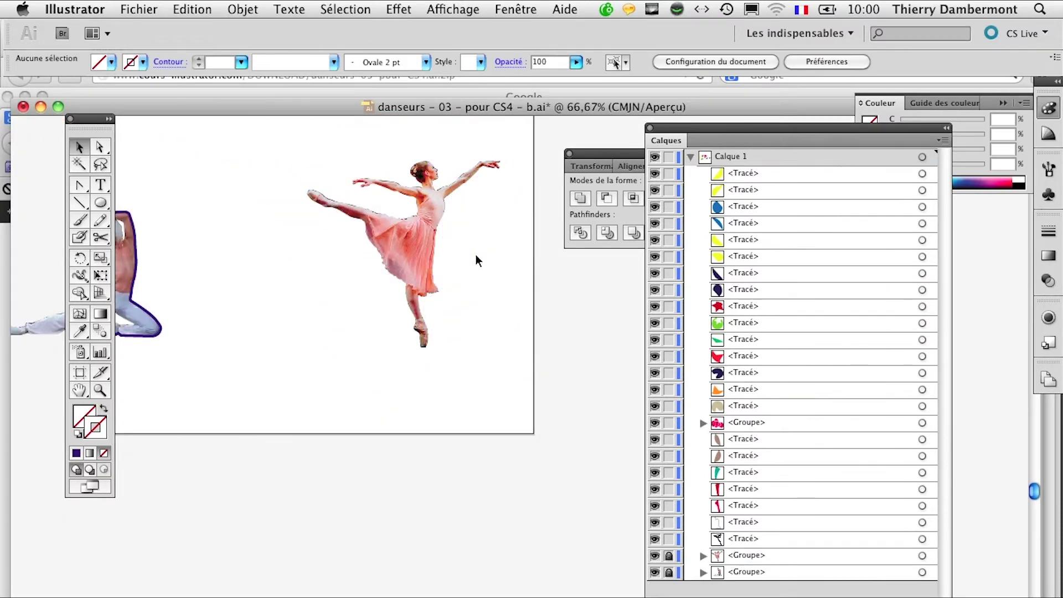
{"action": "left_click", "coordinate": [401, 217]}
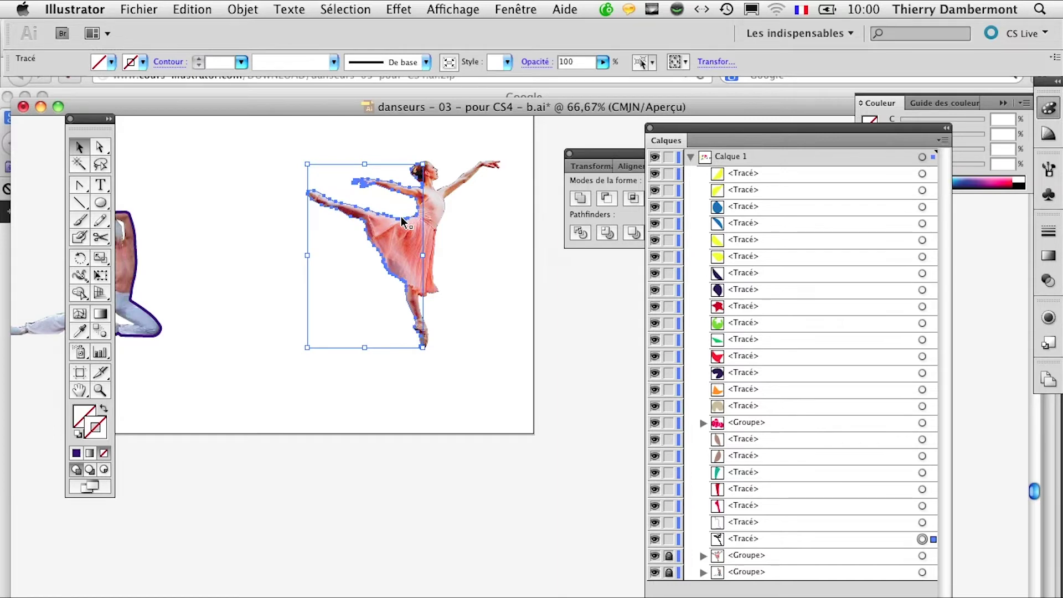
{"action": "key", "text": "super+plus"}
{"action": "key", "text": "super+plus"}
{"action": "scroll", "coordinate": [368, 321], "scroll_direction": "up", "scroll_amount": 3}
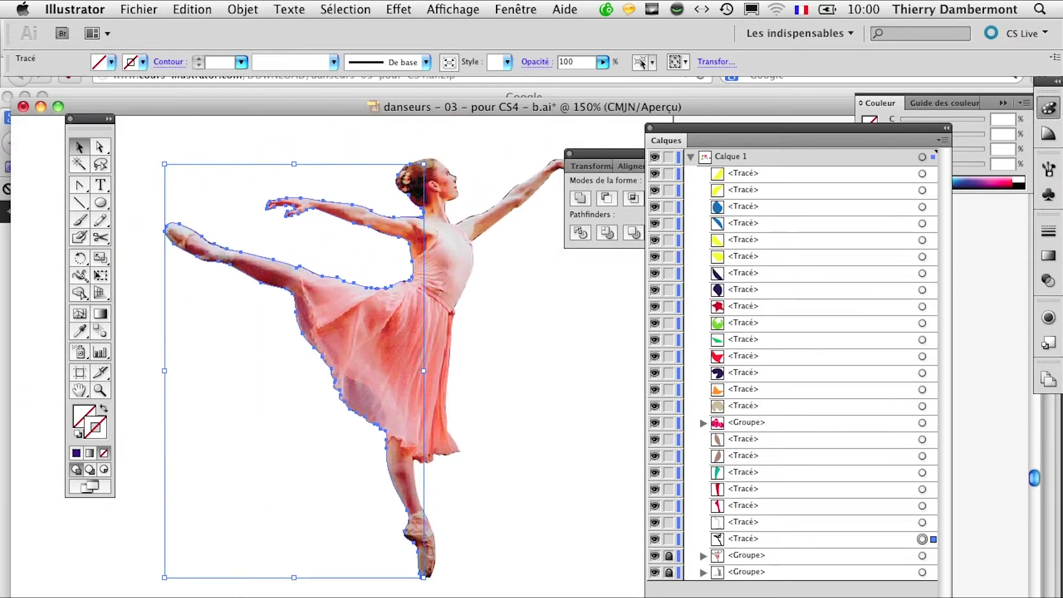
Give the ballerina's remaining outline a magenta stroke at 4 pt
{"action": "left_click", "coordinate": [1008, 183]}
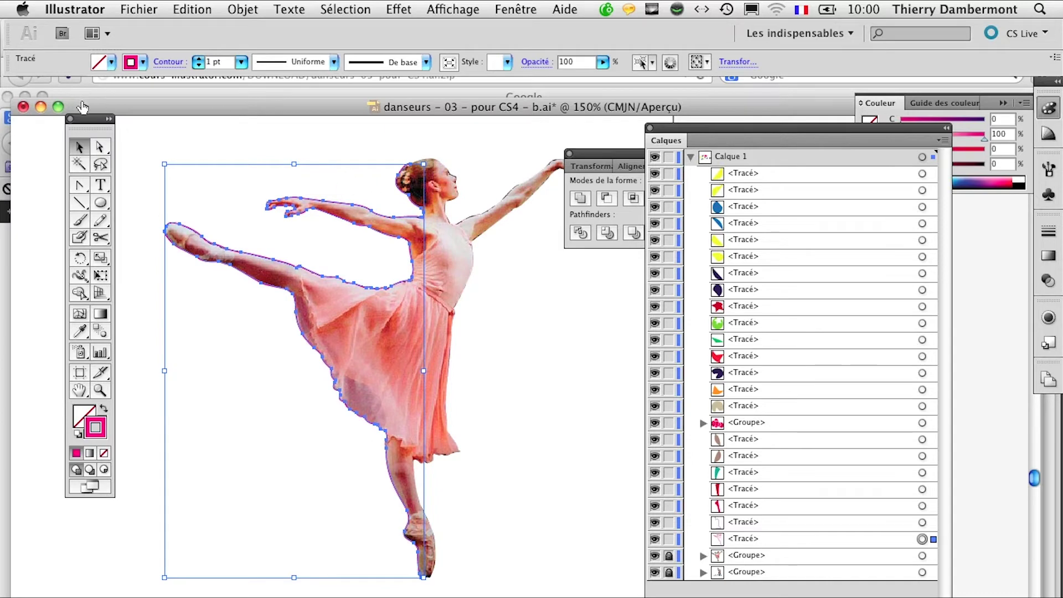
{"action": "left_click", "coordinate": [201, 59]}
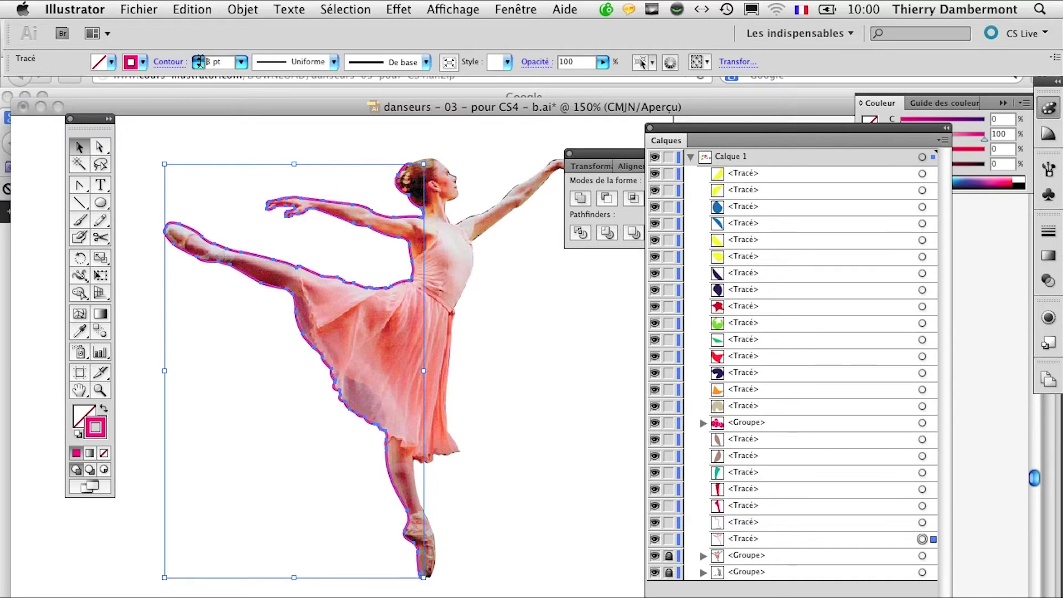
{"action": "left_click", "coordinate": [201, 58]}
Recentre the artboard in the window and deselect the outline
{"action": "scroll", "coordinate": [336, 357], "scroll_direction": "up", "scroll_amount": 1}
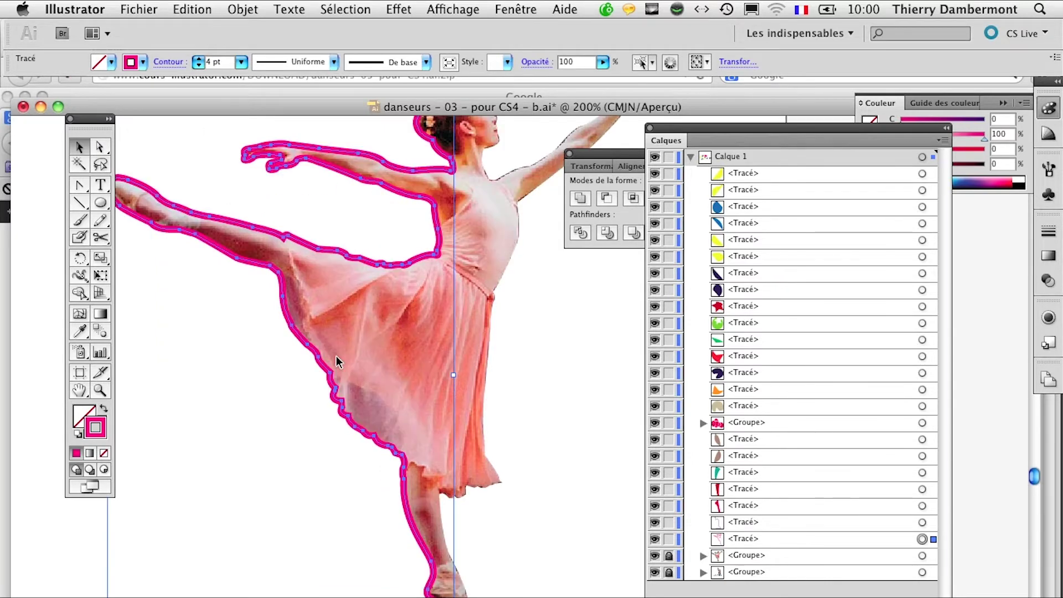
{"action": "scroll", "coordinate": [337, 358], "scroll_direction": "up", "scroll_amount": 1}
{"action": "scroll", "coordinate": [337, 357], "scroll_direction": "down", "scroll_amount": 1}
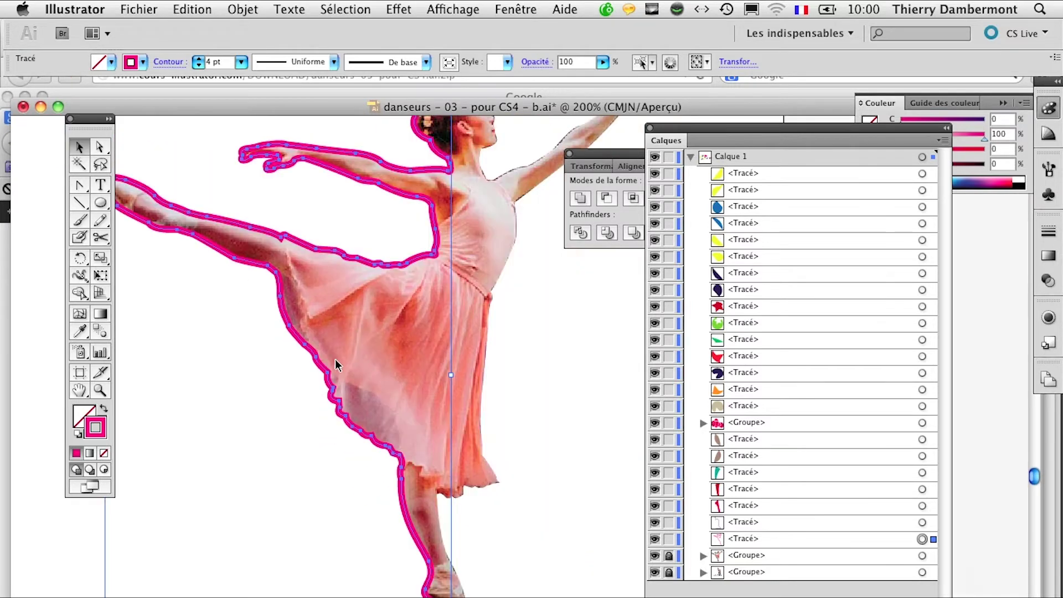
{"action": "scroll", "coordinate": [335, 359], "scroll_direction": "down", "scroll_amount": 1}
{"action": "scroll", "coordinate": [335, 363], "scroll_direction": "down", "scroll_amount": 1}
{"action": "scroll", "coordinate": [333, 364], "scroll_direction": "down", "scroll_amount": 1}
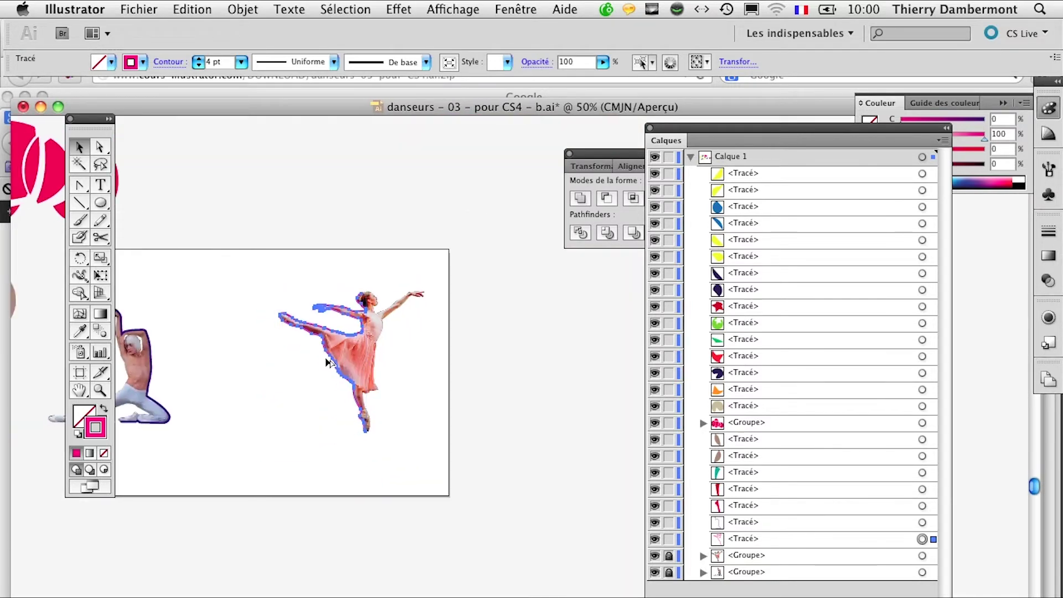
{"action": "left_click_drag", "start_coordinate": [247, 397], "coordinate": [334, 330]}
{"action": "left_click", "coordinate": [335, 329]}
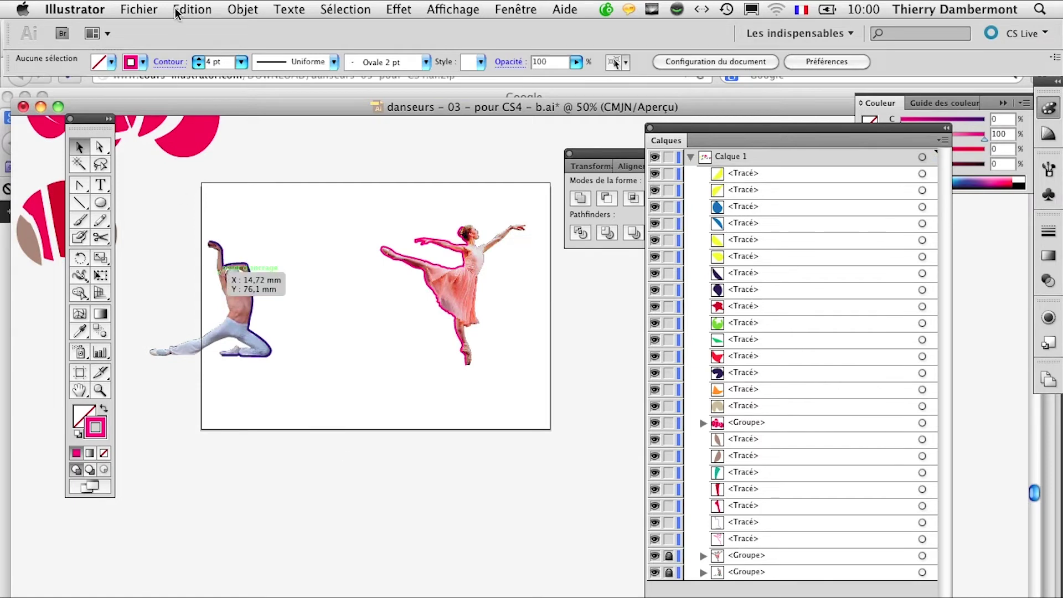
Save the artwork as 'danseurs - 03 - pour CS4 - c.ai' with default Illustrator options
{"action": "left_click", "coordinate": [139, 9]}
{"action": "left_click", "coordinate": [178, 189]}
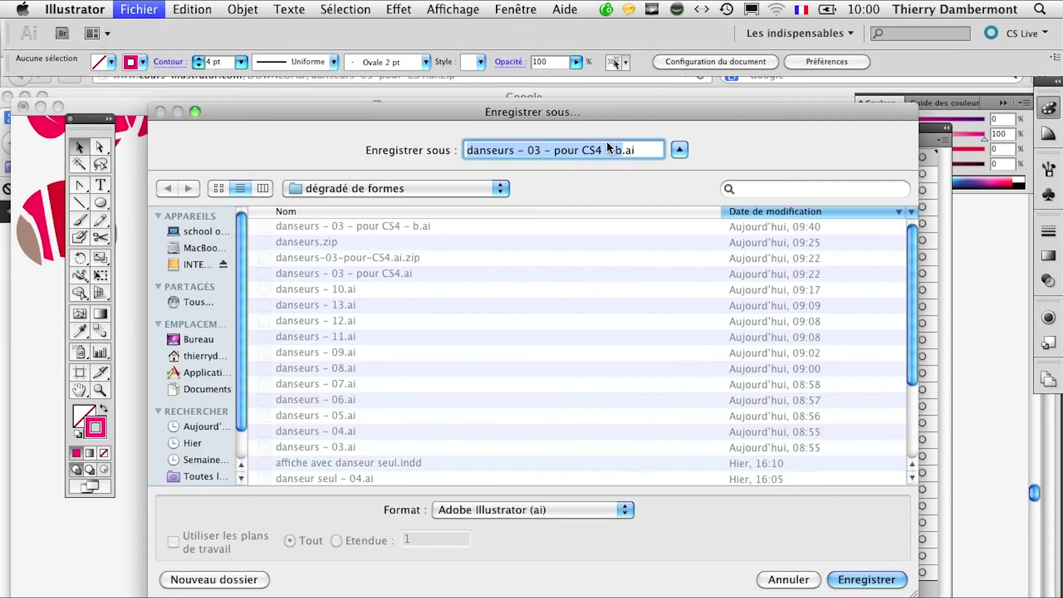
{"action": "left_click", "coordinate": [617, 150]}
{"action": "type", "text": "c"}
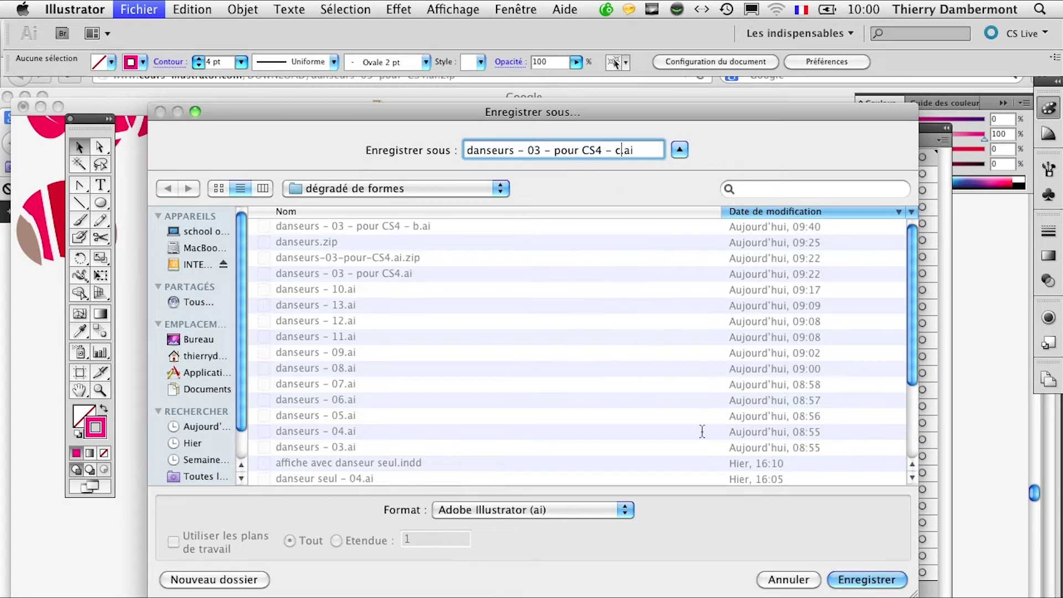
{"action": "left_click", "coordinate": [867, 580]}
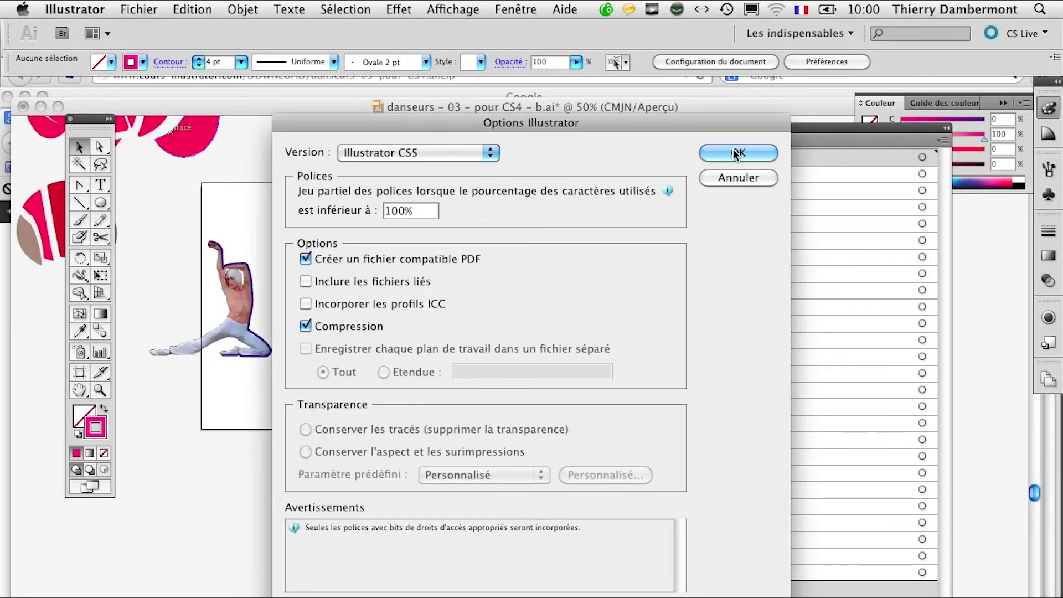
{"action": "left_click", "coordinate": [736, 154]}
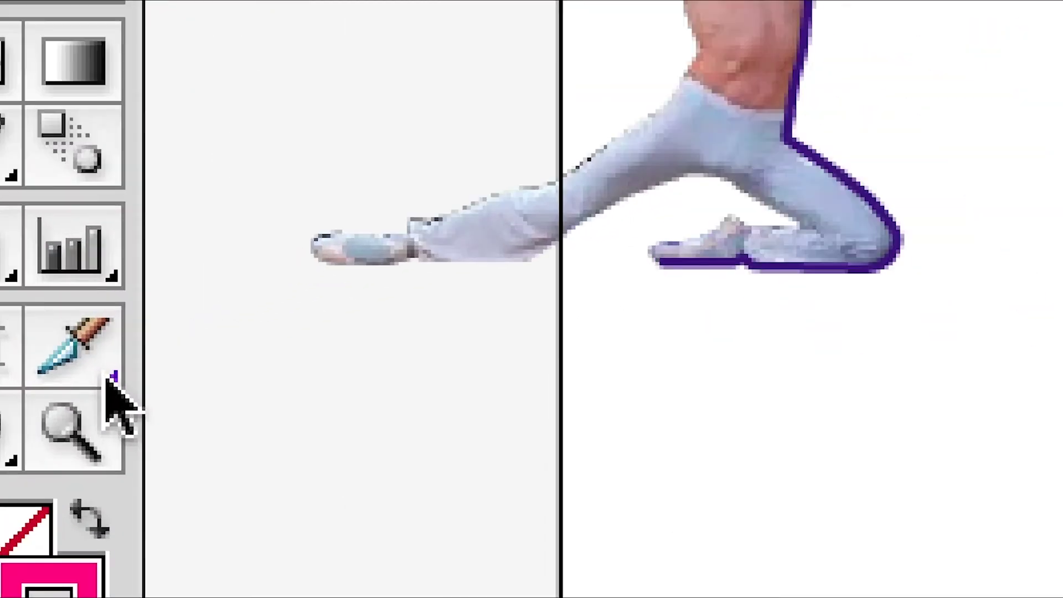
{"action": "left_click", "coordinate": [106, 381]}
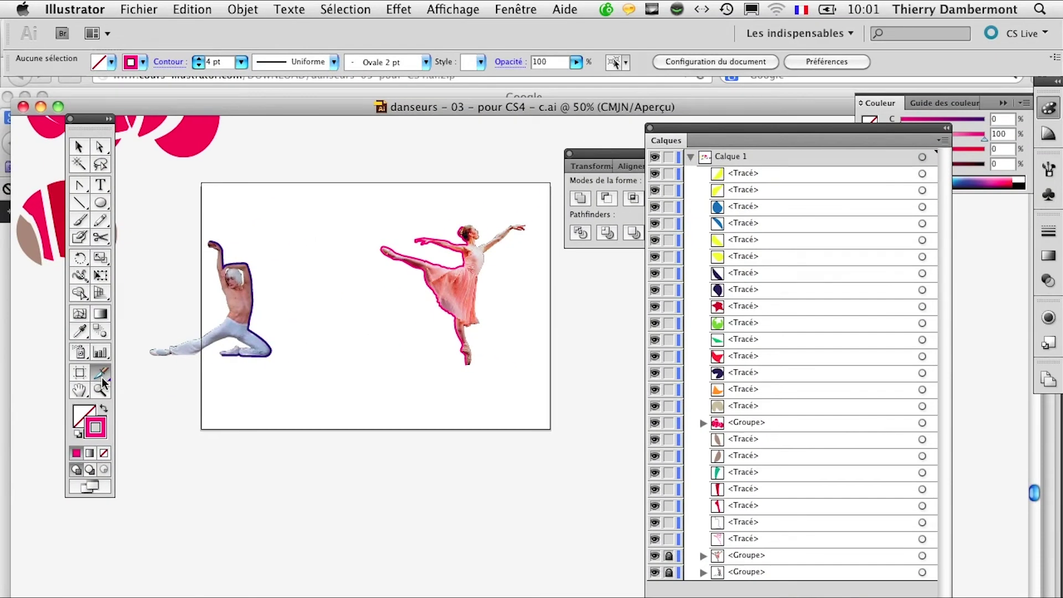
{"action": "left_click", "coordinate": [146, 8]}
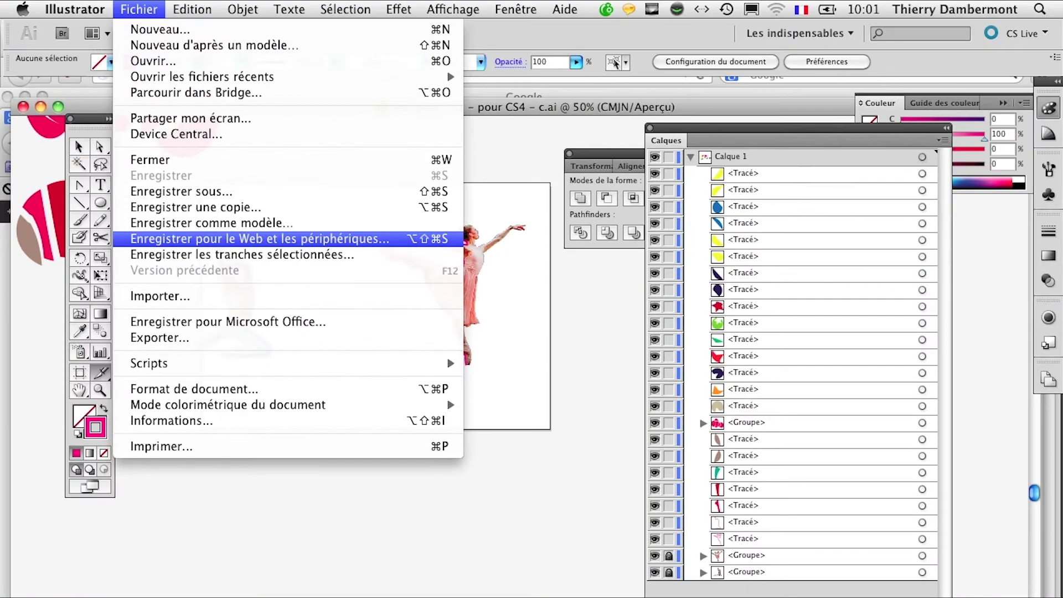
{"action": "left_click", "coordinate": [221, 239]}
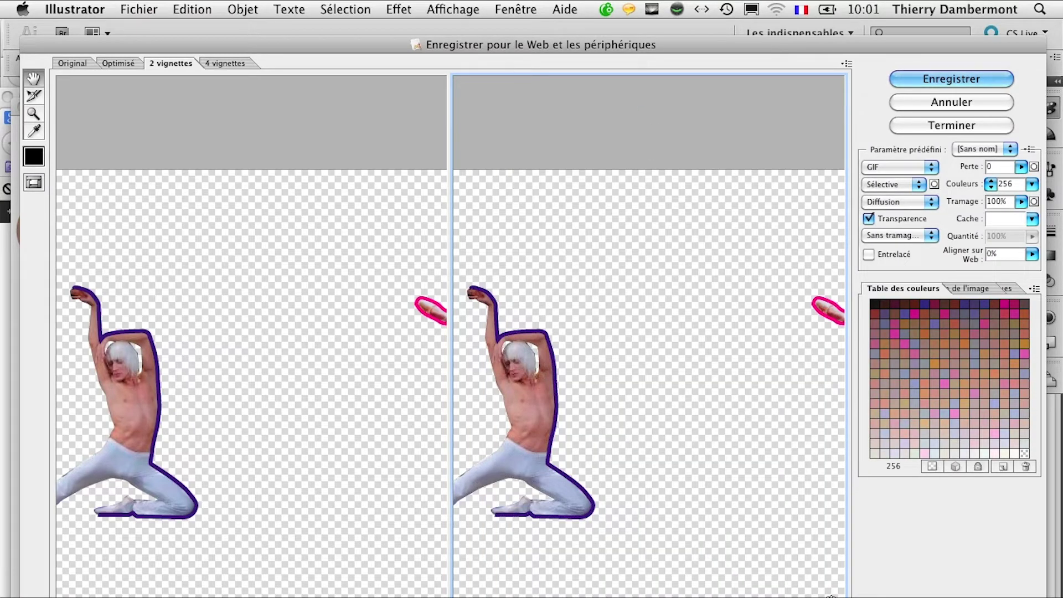
{"action": "left_click", "coordinate": [979, 100]}
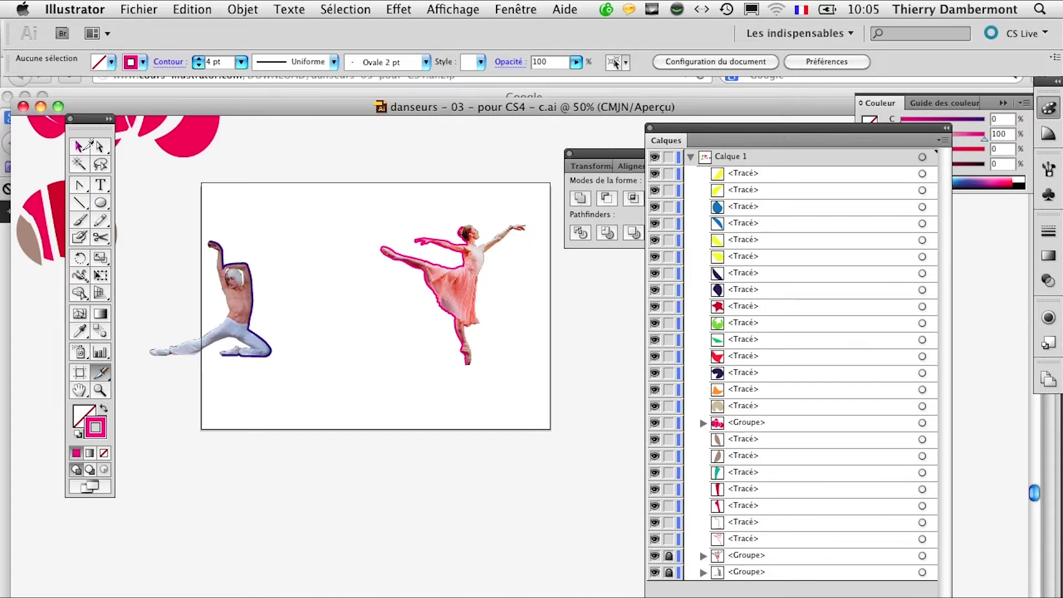
Marquee-select both dancer outlines and create a blend between them (Objet > Dégradé de formes > Créer)
{"action": "left_click", "coordinate": [84, 151]}
{"action": "left_click_drag", "start_coordinate": [207, 214], "coordinate": [473, 353]}
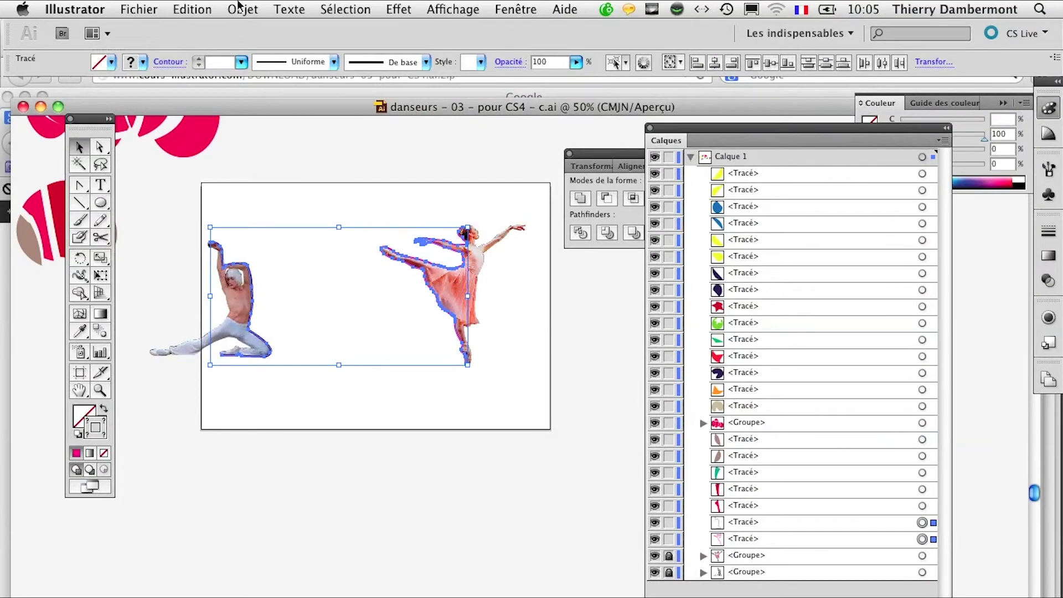
{"action": "left_click", "coordinate": [240, 6]}
{"action": "mouse_move", "coordinate": [291, 337]}
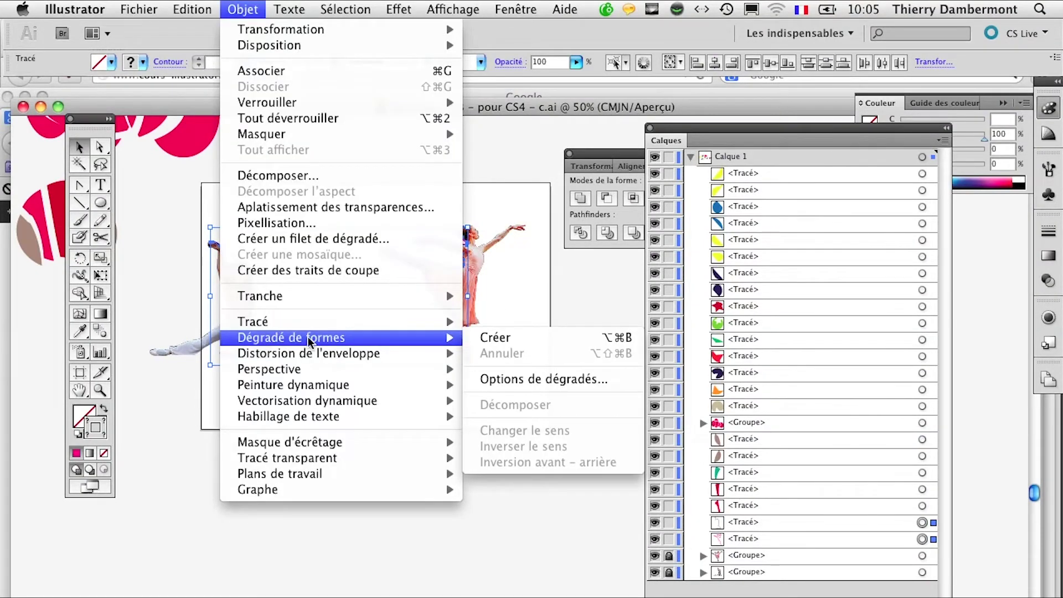
{"action": "left_click", "coordinate": [541, 342]}
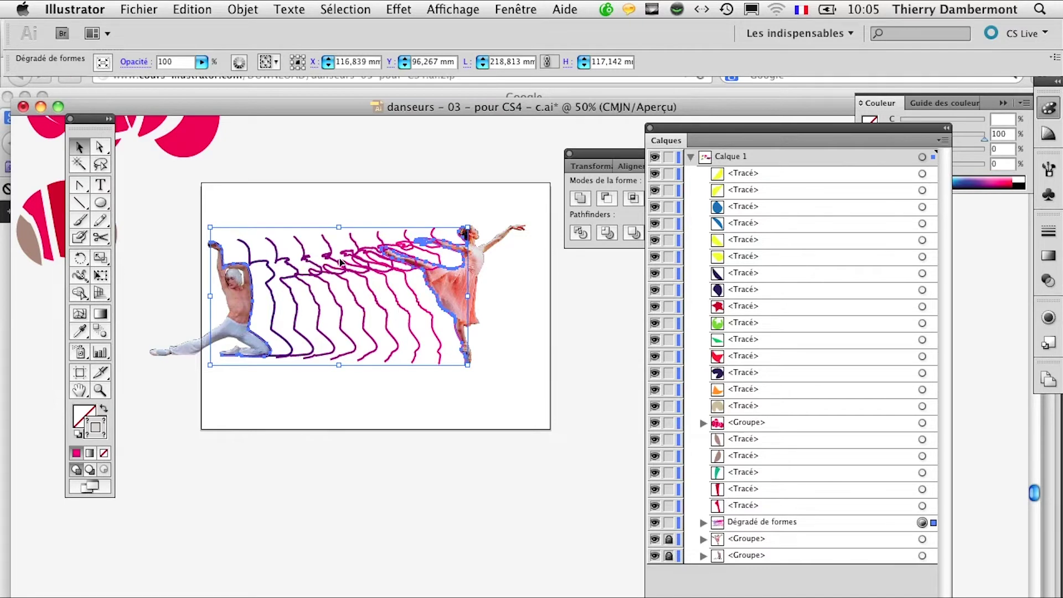
{"action": "key", "text": "ctrl+plus"}
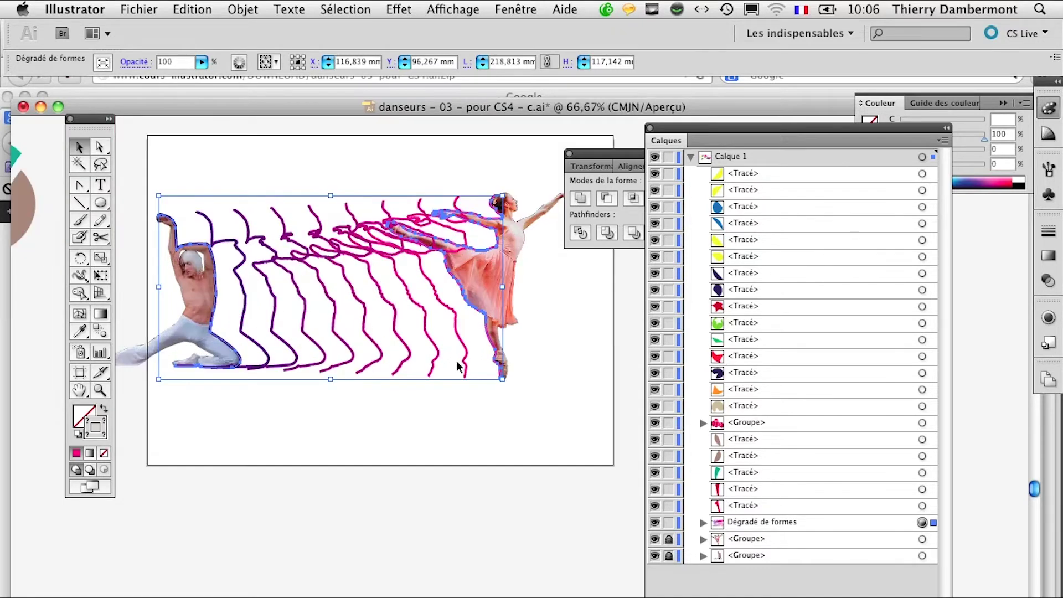
{"action": "scroll", "coordinate": [457, 366], "scroll_direction": "up", "scroll_amount": 3}
{"action": "left_click", "coordinate": [252, 6]}
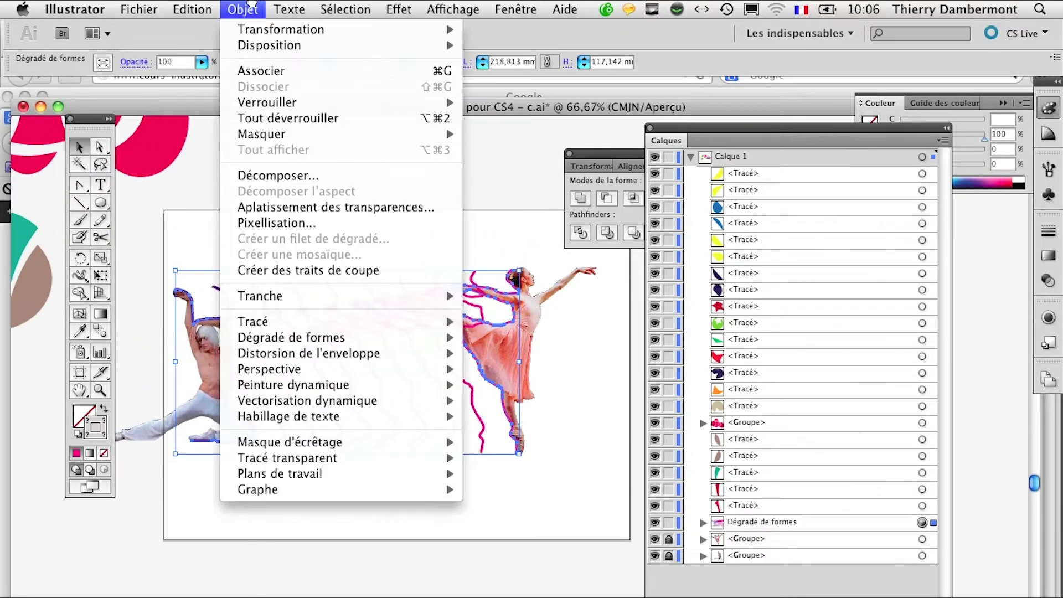
{"action": "mouse_move", "coordinate": [293, 384]}
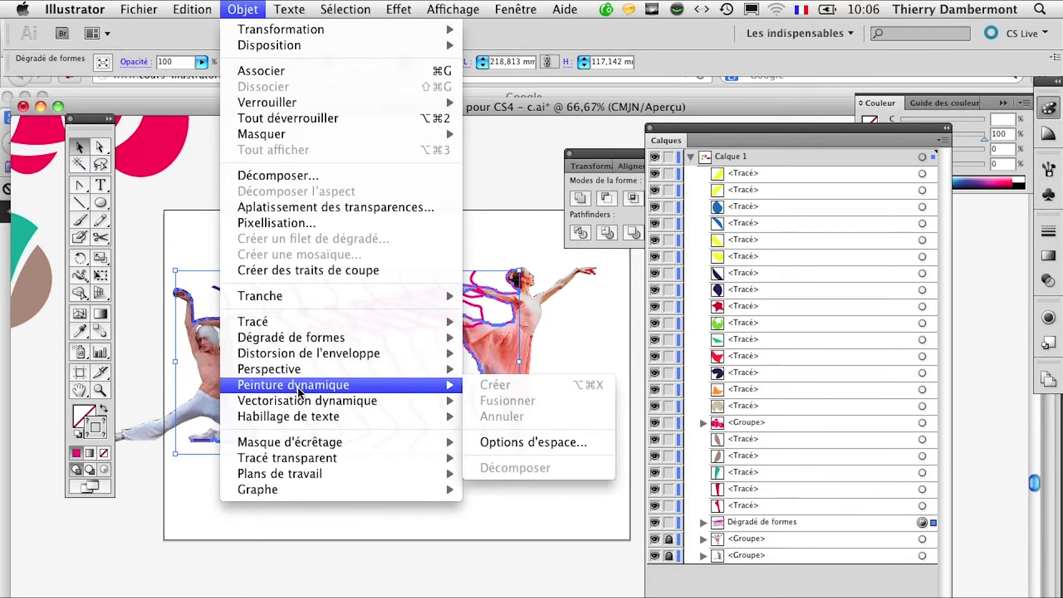
Try Couleur lissée spacing in the dancer blend's Options de dégradés
{"action": "left_click", "coordinate": [573, 386]}
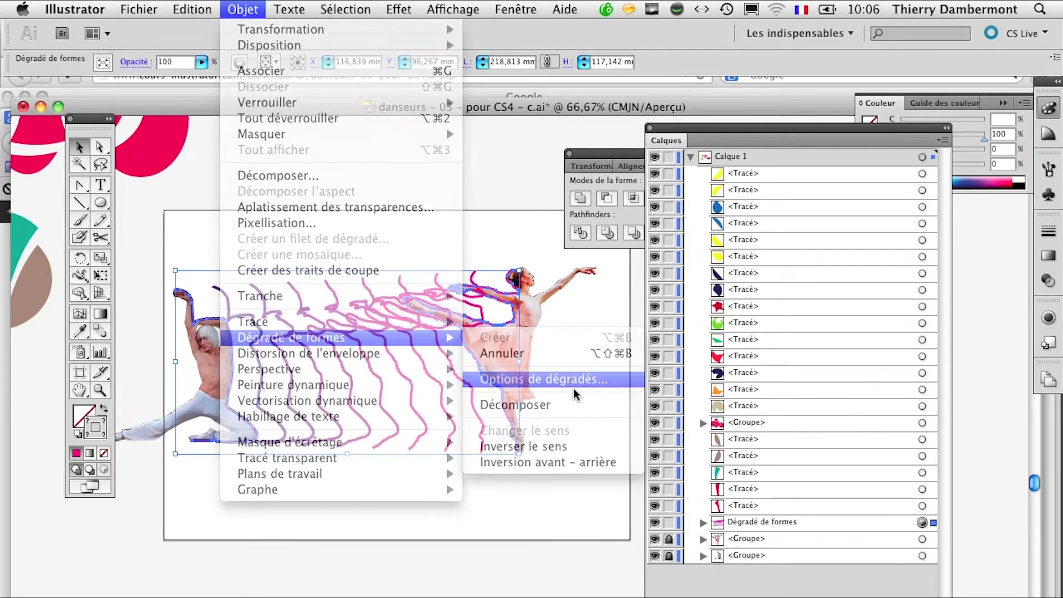
{"action": "left_click", "coordinate": [475, 280]}
{"action": "left_click", "coordinate": [477, 275]}
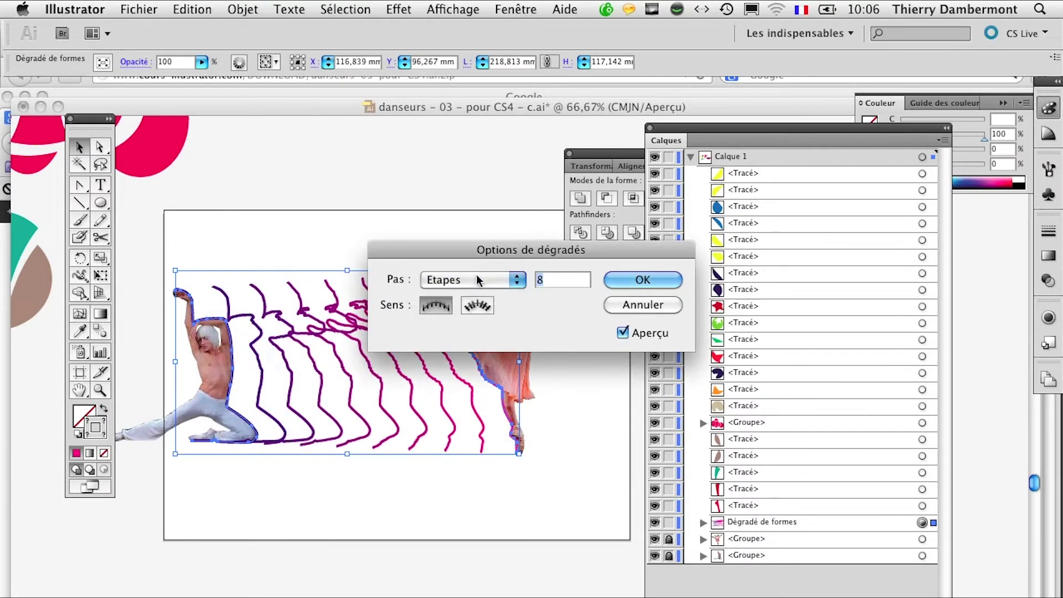
{"action": "left_click", "coordinate": [479, 252]}
{"action": "left_click", "coordinate": [612, 283]}
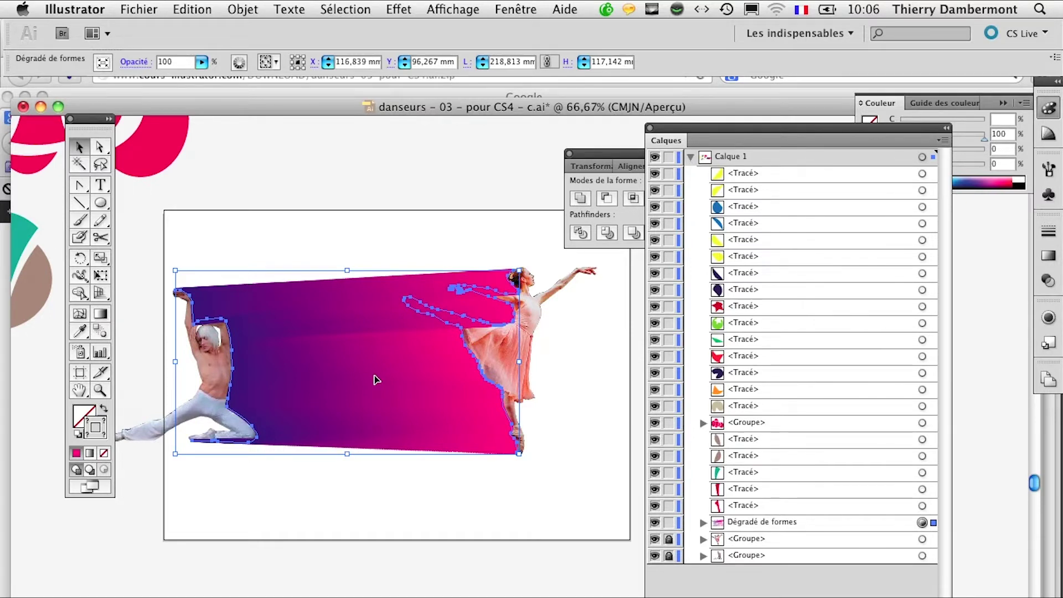
Set the blend spacing to Etapes with 12 steps
{"action": "left_click", "coordinate": [244, 9]}
{"action": "mouse_move", "coordinate": [291, 337]}
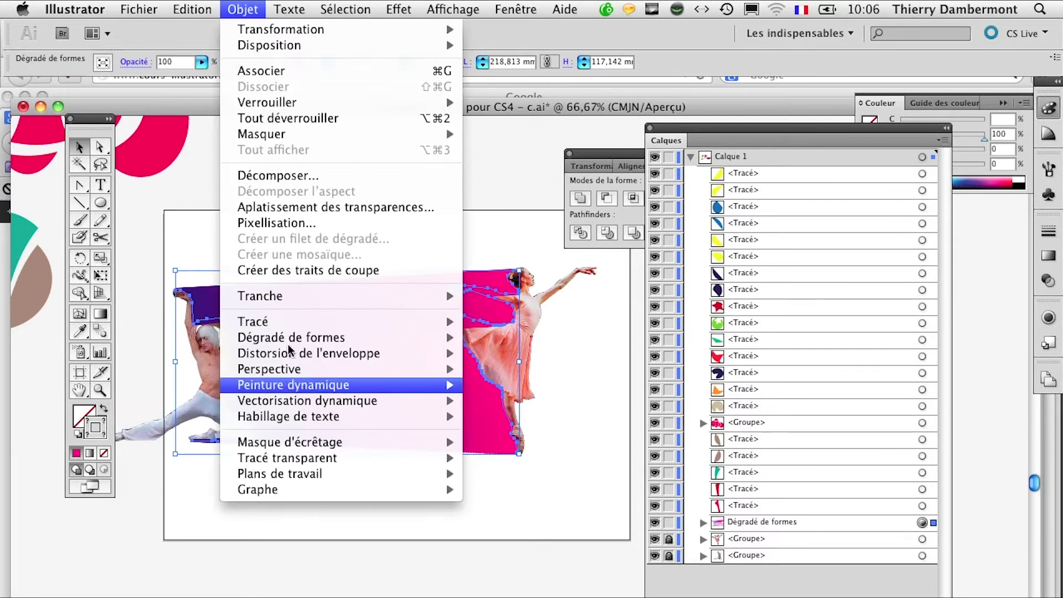
{"action": "left_click", "coordinate": [517, 381]}
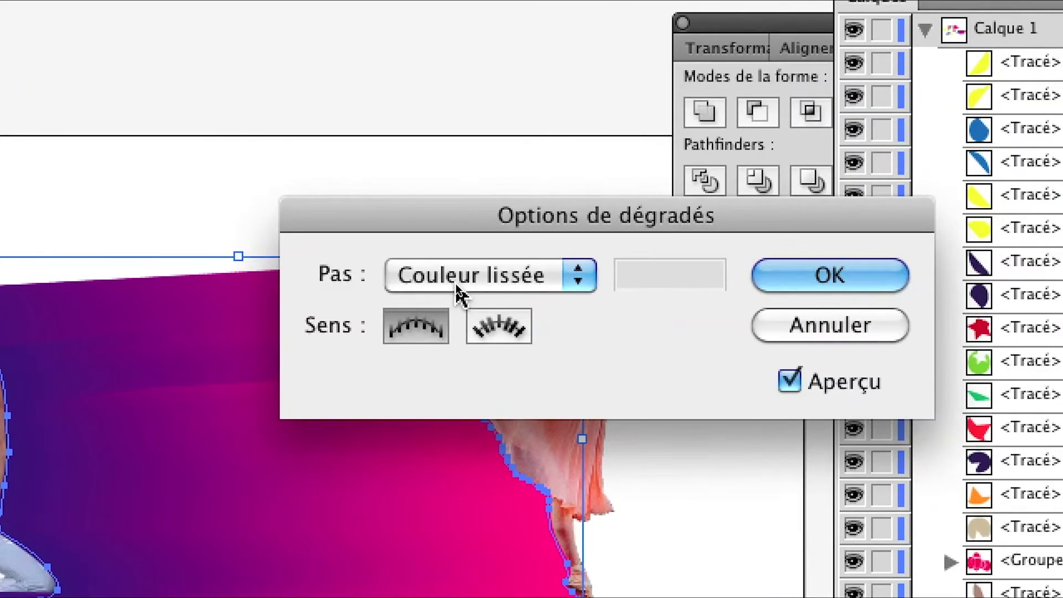
{"action": "left_click", "coordinate": [456, 282]}
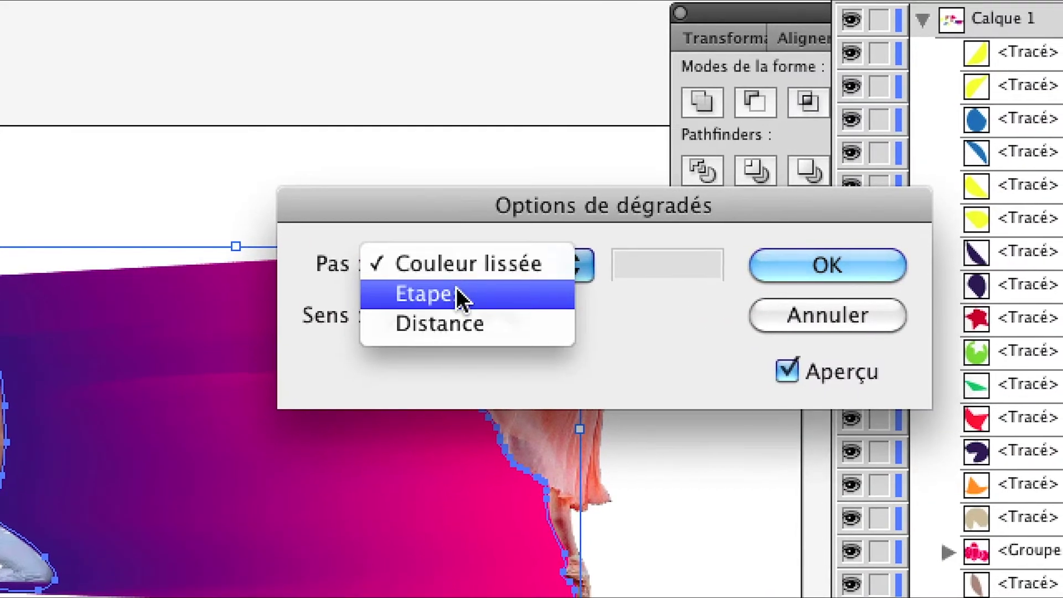
{"action": "left_click", "coordinate": [521, 277]}
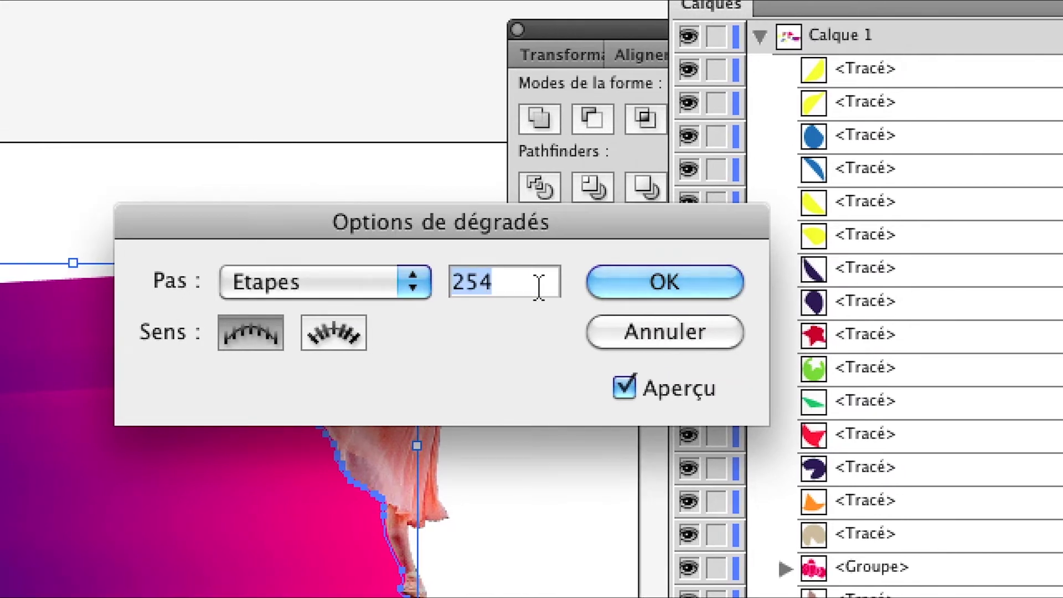
{"action": "type", "text": "12"}
{"action": "key", "text": "Tab"}
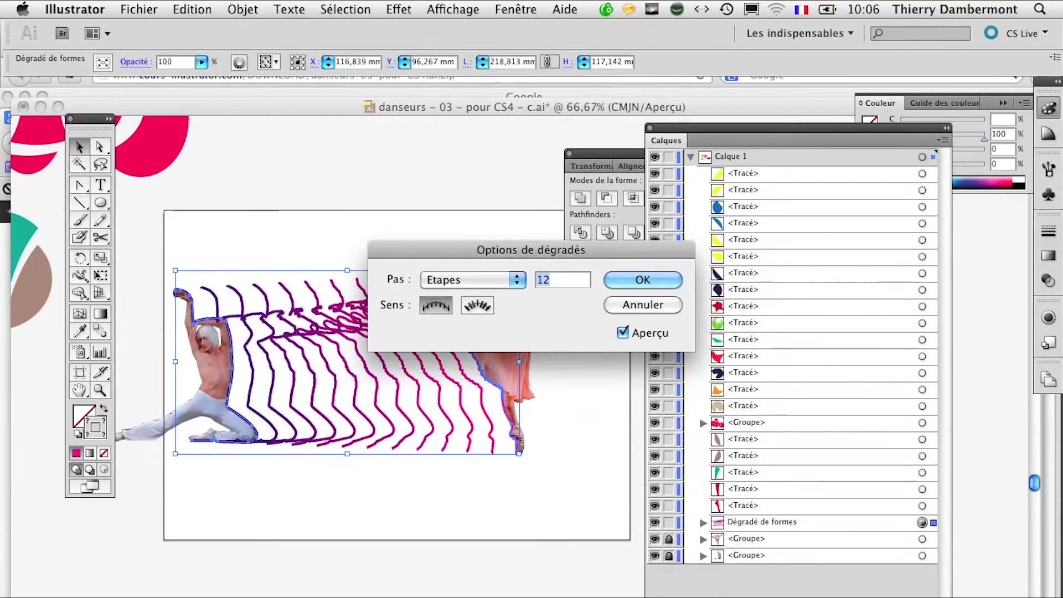
{"action": "key", "text": "Return"}
Select the male dancer's outline path with the Direct Selection tool
{"action": "key", "text": "ctrl+plus"}
{"action": "key", "text": "ctrl+plus"}
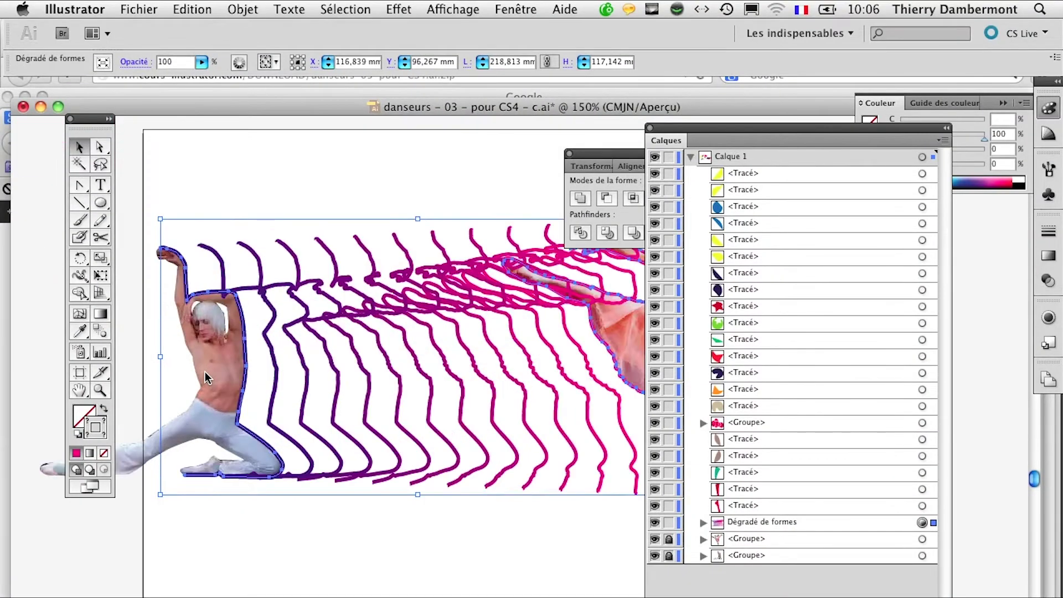
{"action": "scroll", "coordinate": [381, 324], "scroll_direction": "right", "scroll_amount": 5}
{"action": "scroll", "coordinate": [381, 324], "scroll_direction": "up", "scroll_amount": 2}
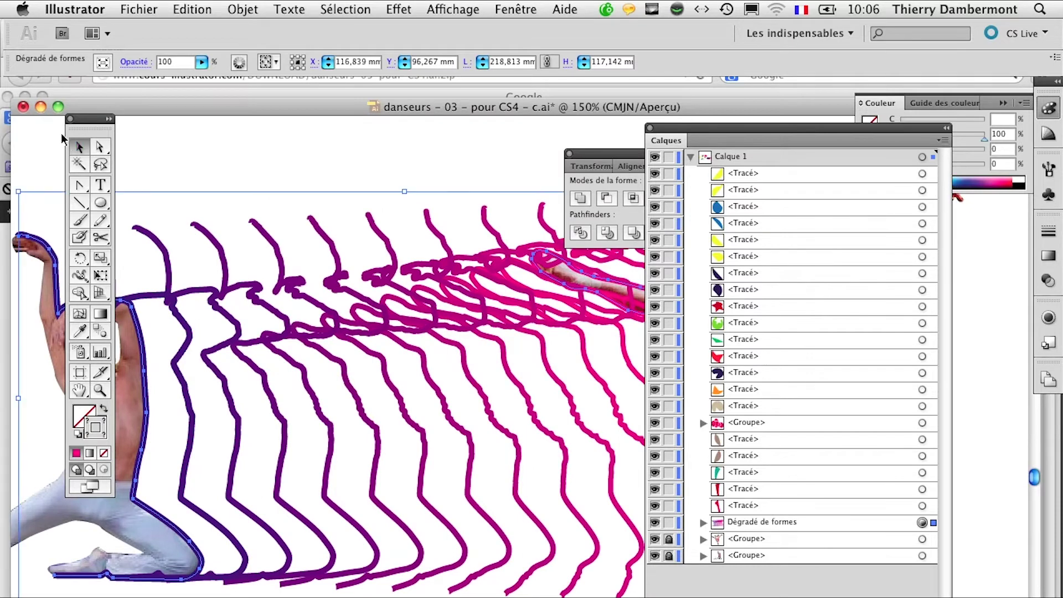
{"action": "left_click", "coordinate": [99, 147]}
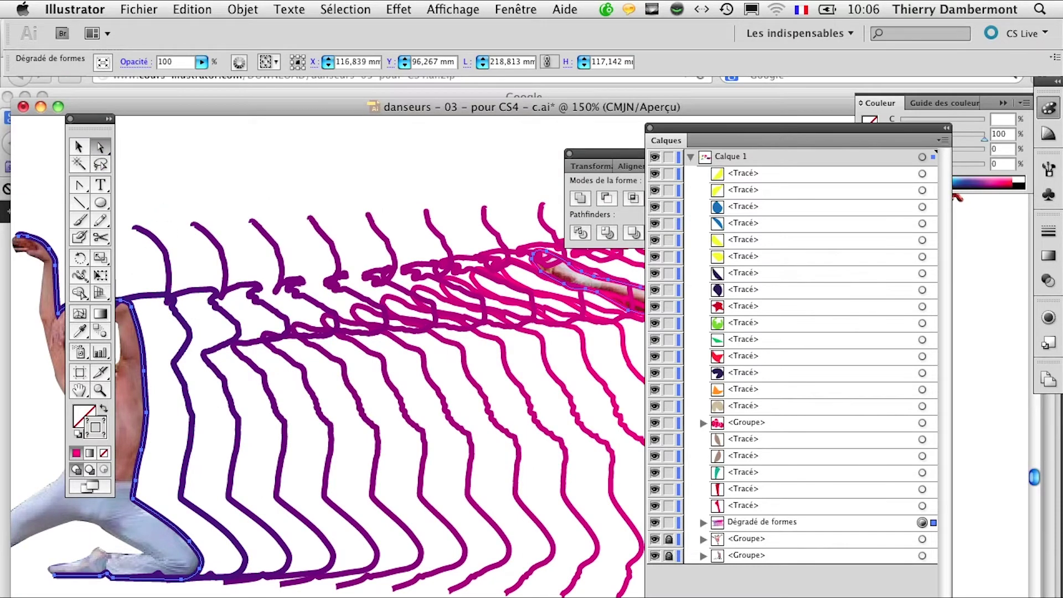
{"action": "key", "text": "ctrl+shift+a"}
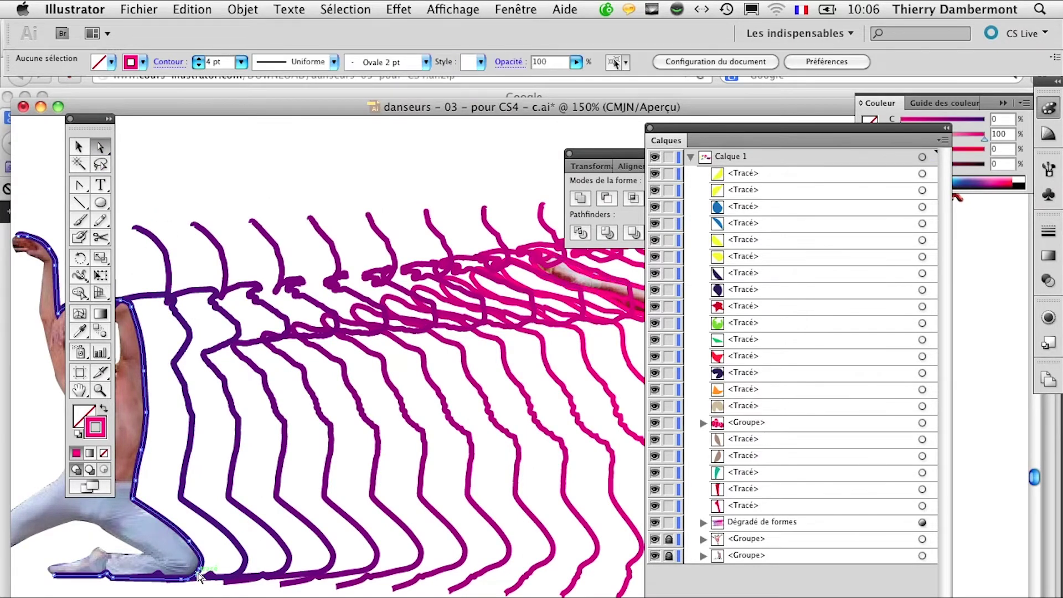
{"action": "left_click", "coordinate": [199, 576]}
{"action": "key", "text": "ctrl+plus"}
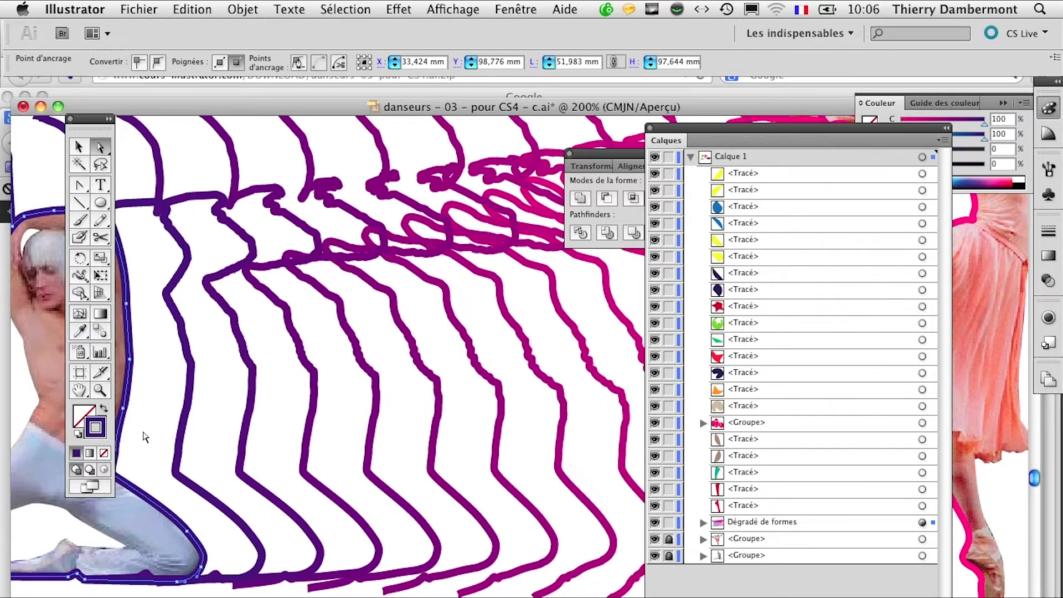
Set the male dancer's outline stroke weight to 0,5 pt in the Contour panel
{"action": "left_click", "coordinate": [531, 6]}
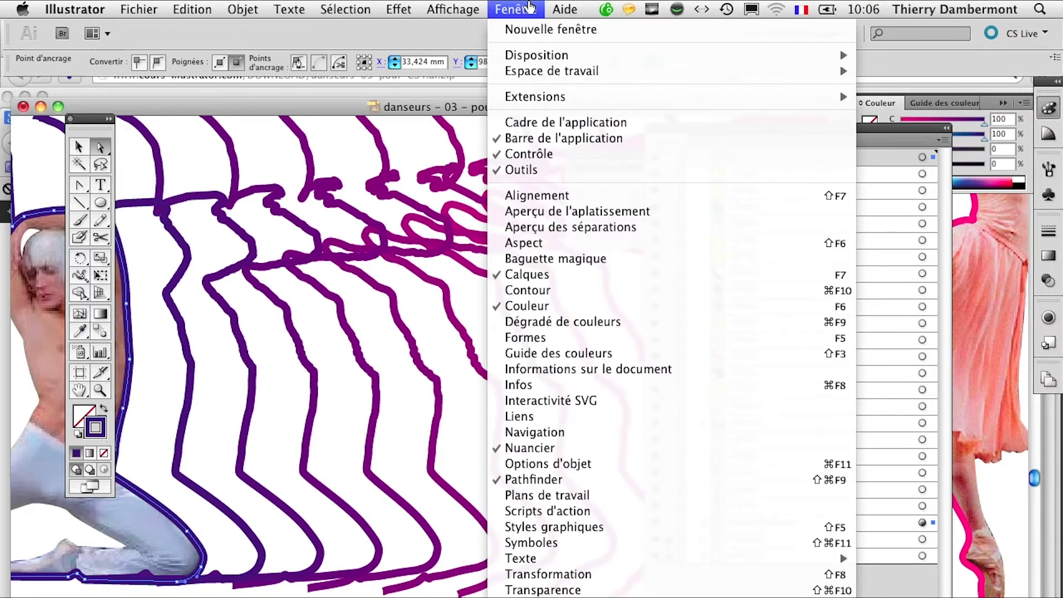
{"action": "left_click", "coordinate": [537, 290]}
{"action": "left_click_drag", "start_coordinate": [889, 221], "coordinate": [365, 229]}
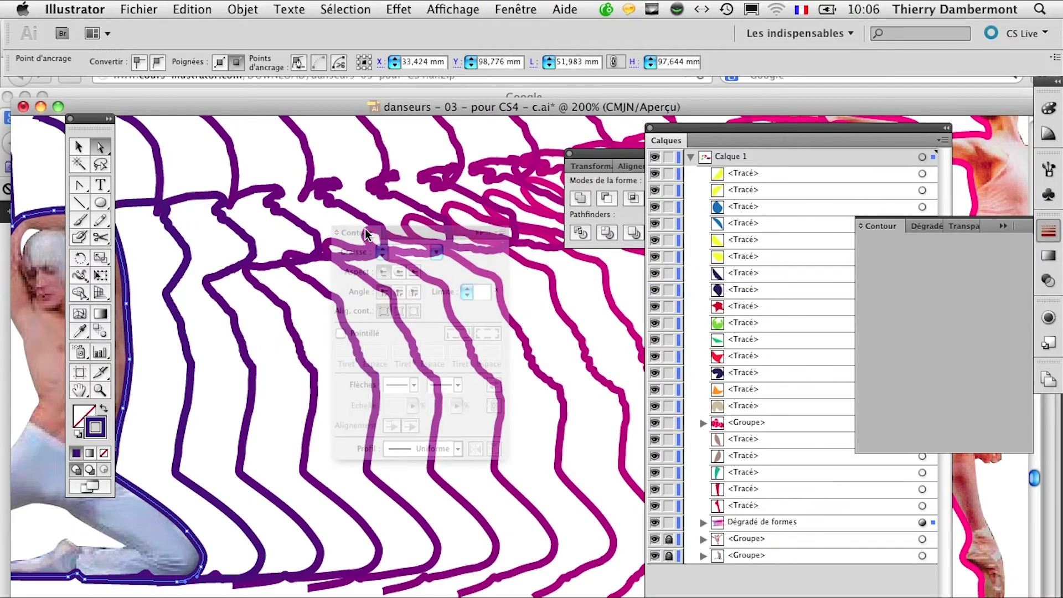
{"action": "key", "text": "ctrl+z"}
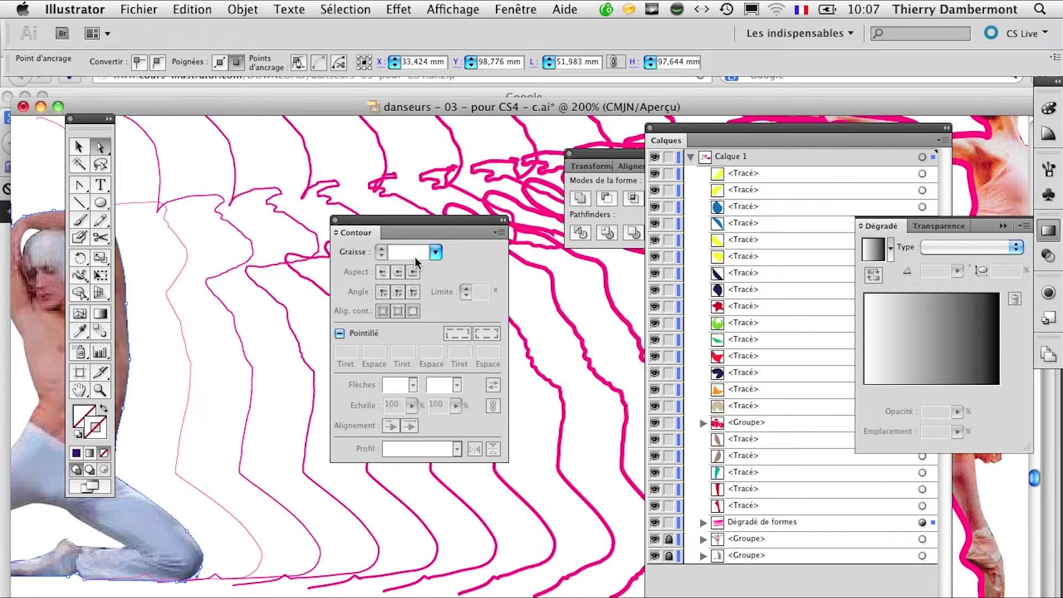
{"action": "left_click", "coordinate": [436, 253]}
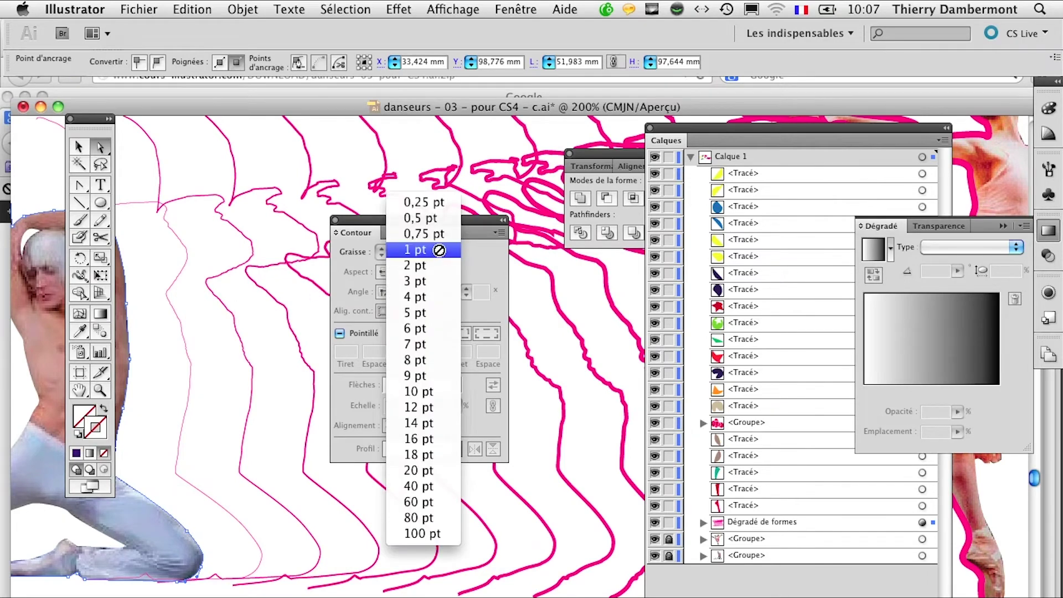
{"action": "left_click", "coordinate": [423, 218]}
Give the ballerina's outline a 9 pt stroke weight
{"action": "key", "text": "ctrl+minus"}
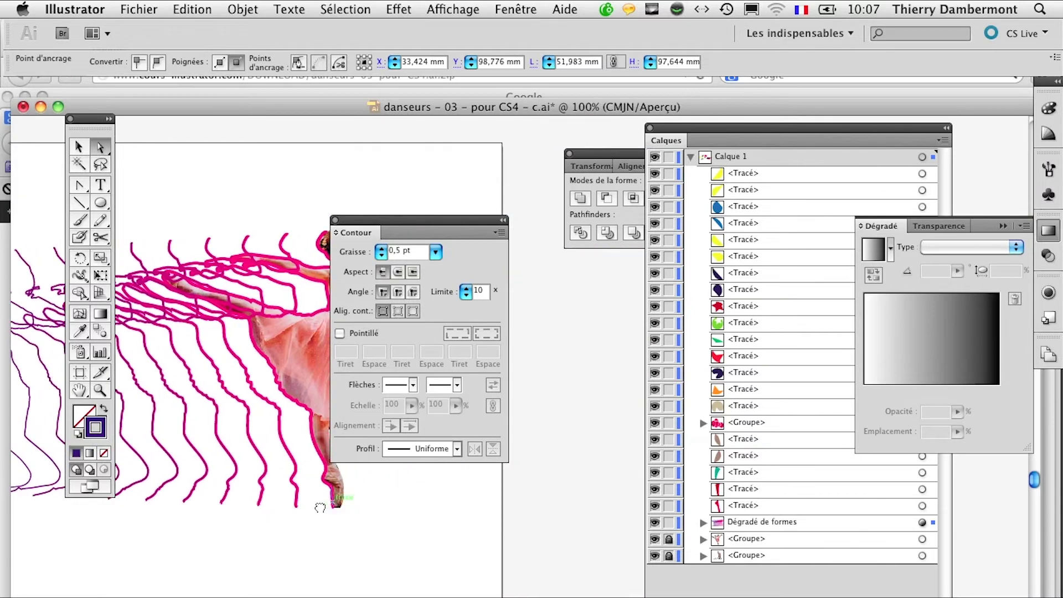
{"action": "left_click", "coordinate": [339, 492]}
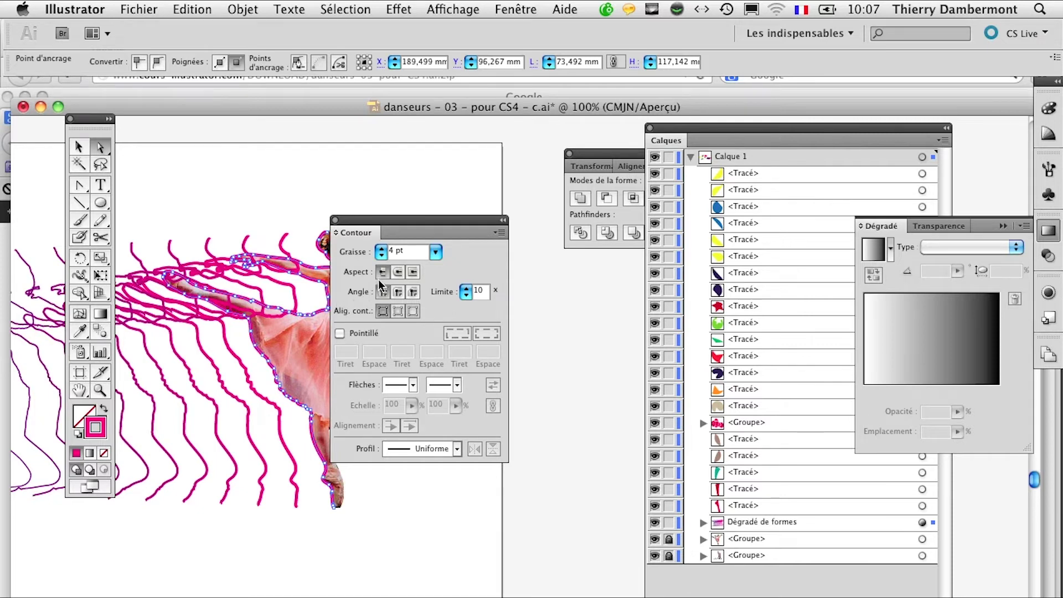
{"action": "left_click", "coordinate": [382, 256]}
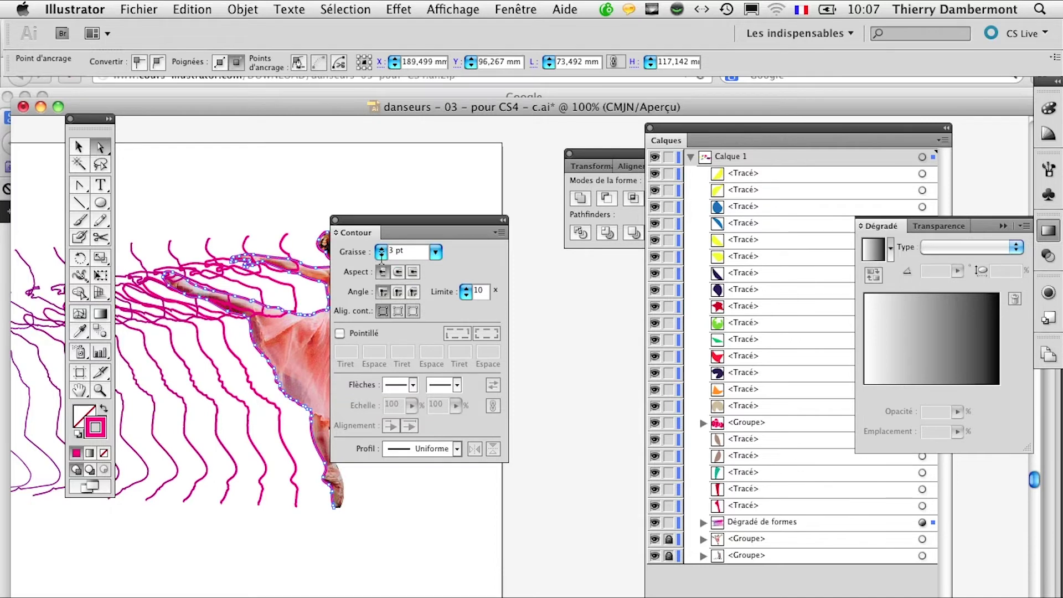
{"action": "left_click", "coordinate": [381, 249]}
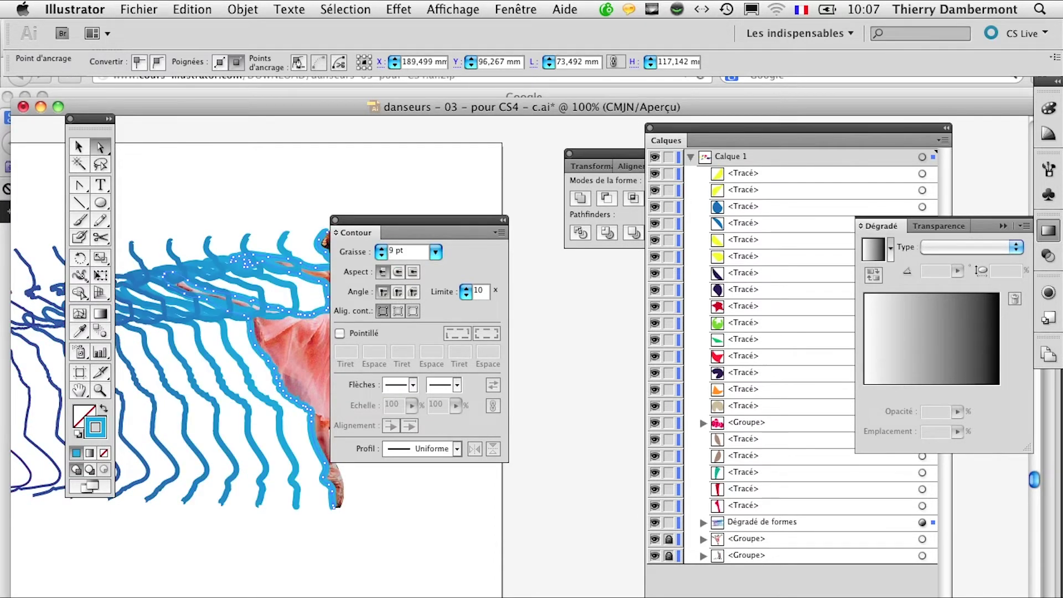
{"action": "left_click_drag", "start_coordinate": [486, 219], "coordinate": [581, 441]}
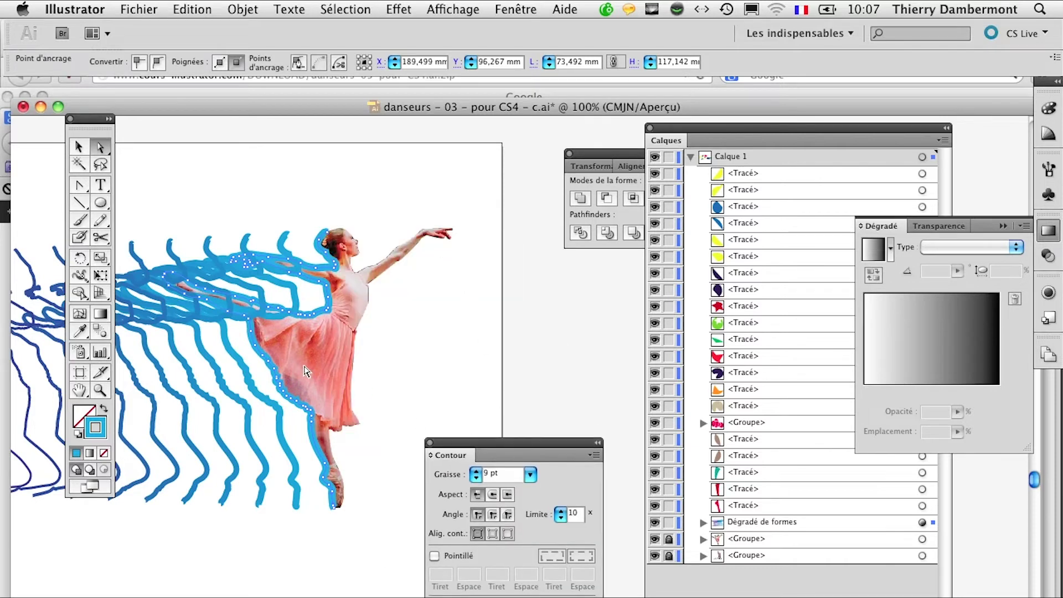
{"action": "key", "text": "ctrl+minus"}
{"action": "key", "text": "ctrl+minus"}
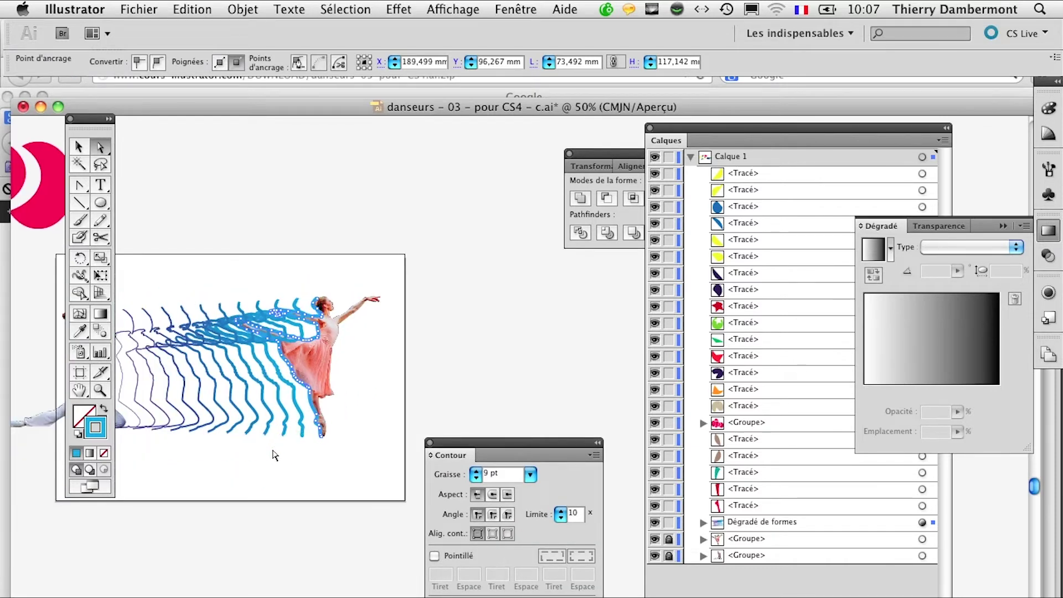
Move both dancer photo <Groupe> layers above the Dégradé de formes layer
{"action": "left_click_drag", "start_coordinate": [276, 455], "coordinate": [415, 345]}
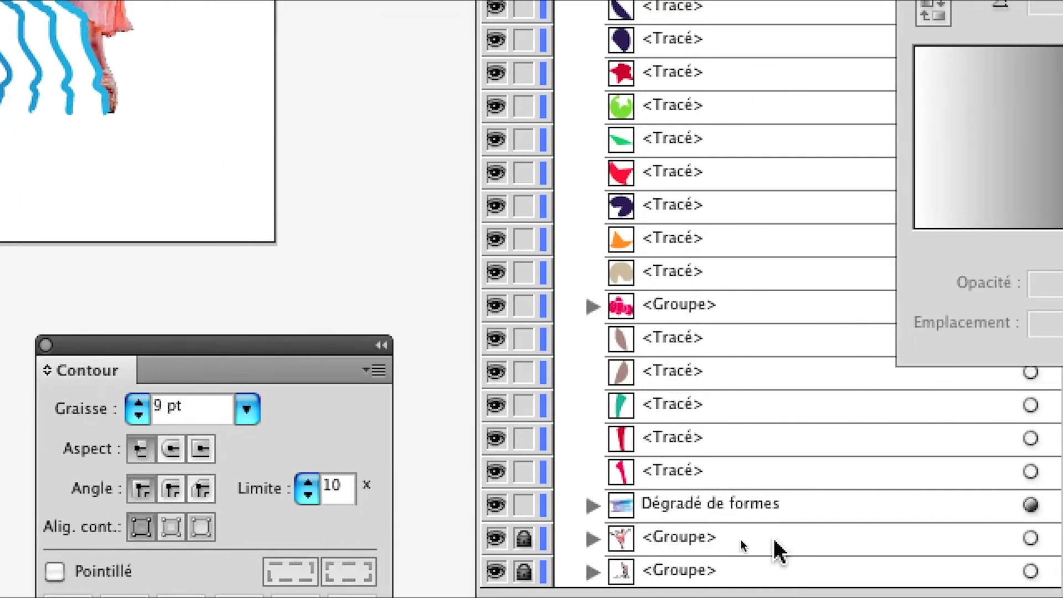
{"action": "left_click", "coordinate": [804, 540]}
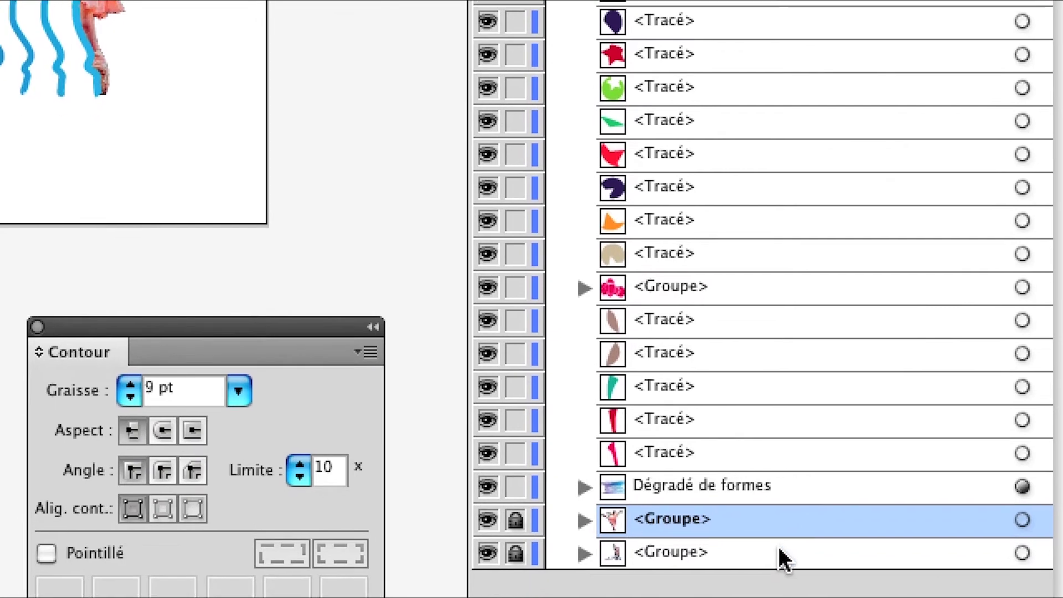
{"action": "left_click", "coordinate": [780, 571], "text": "shift"}
{"action": "left_click_drag", "start_coordinate": [778, 551], "coordinate": [772, 523]}
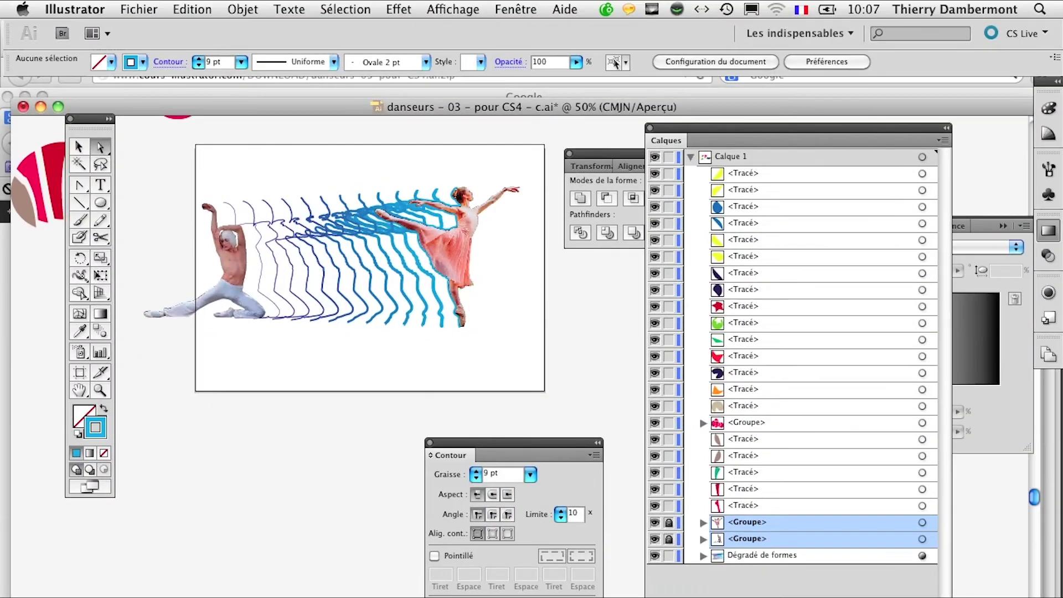
Save the document as 'danseurs - 03 - pour CS4 - d.ai'
{"action": "left_click", "coordinate": [134, 8]}
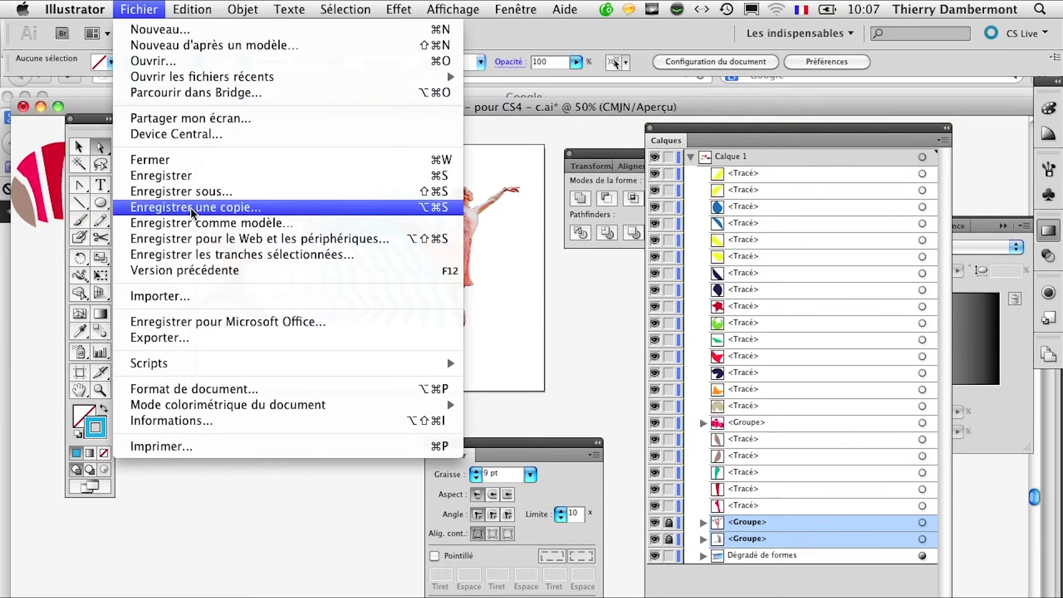
{"action": "left_click", "coordinate": [194, 188]}
{"action": "double_click", "coordinate": [616, 151]}
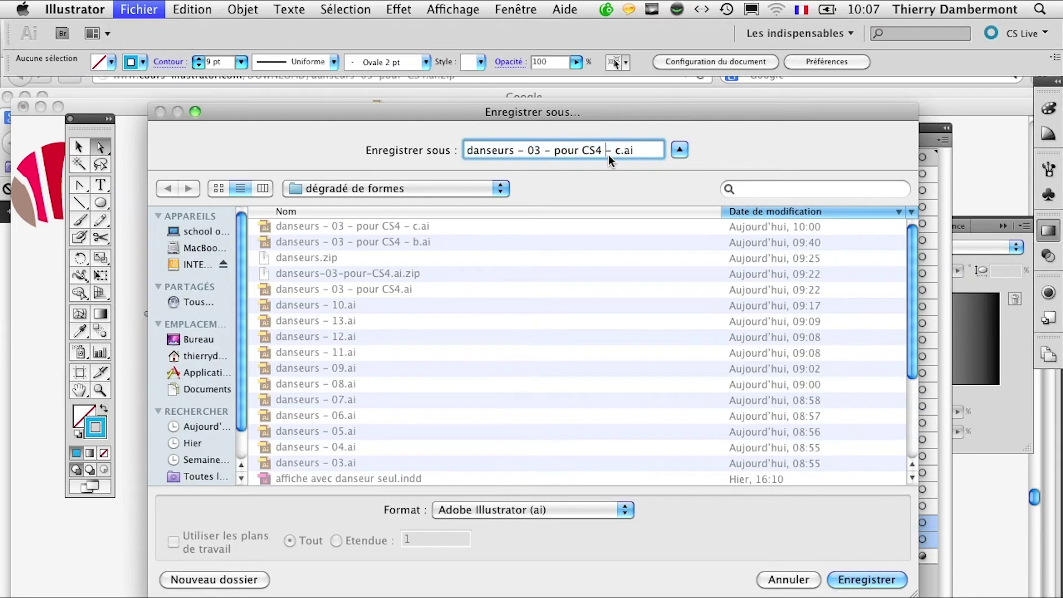
{"action": "type", "text": "d"}
{"action": "left_click", "coordinate": [864, 580]}
{"action": "left_click", "coordinate": [714, 153]}
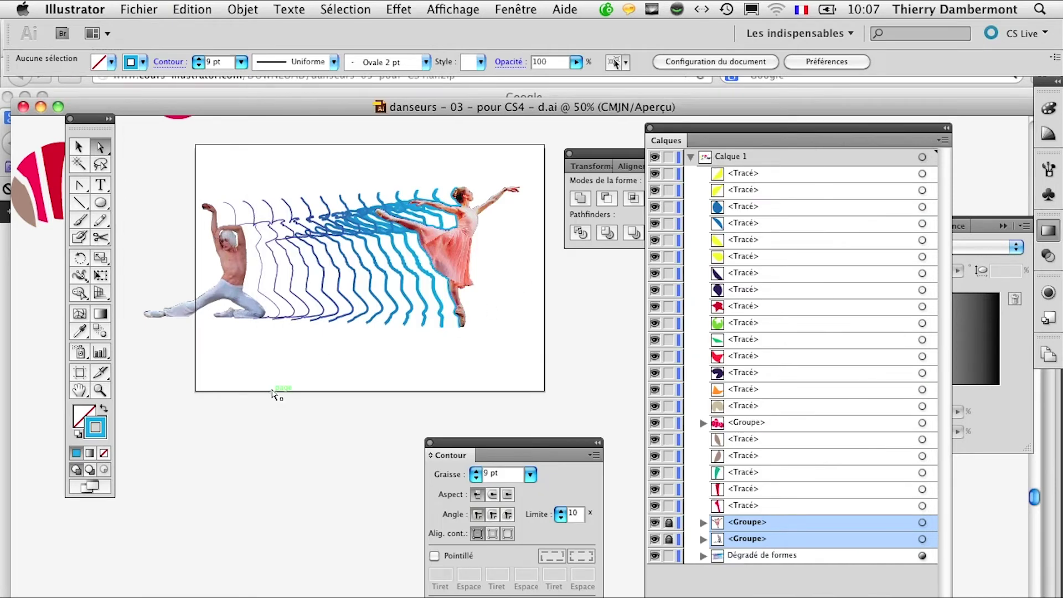
Select the ballerina's blue outline and show the Transparence panel
{"action": "key", "text": "ctrl+plus"}
{"action": "key", "text": "ctrl+plus"}
{"action": "key", "text": "ctrl+plus"}
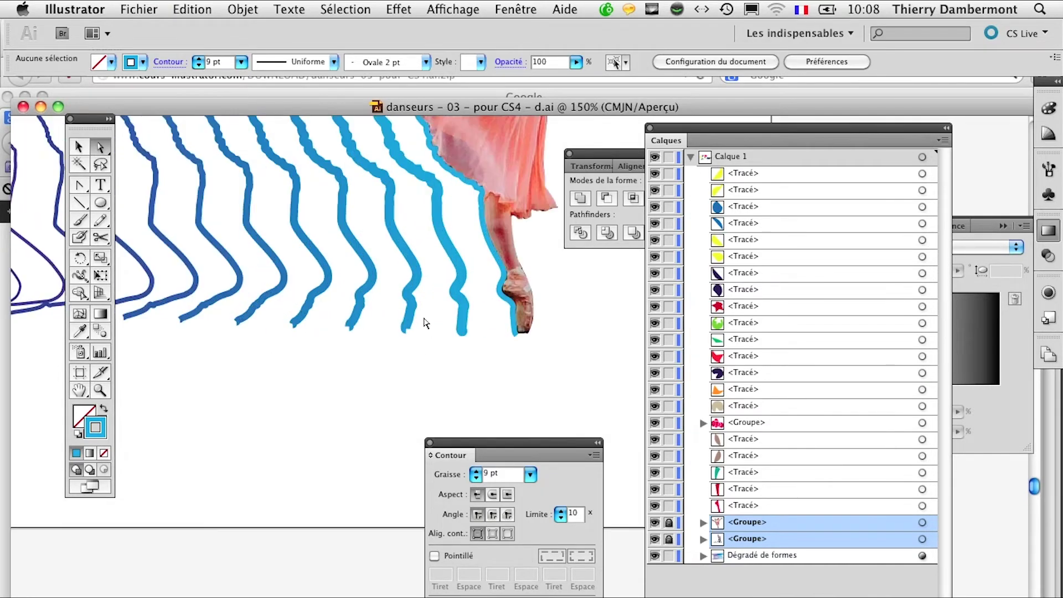
{"action": "scroll", "coordinate": [280, 535], "scroll_direction": "up", "scroll_amount": 5}
{"action": "scroll", "coordinate": [280, 534], "scroll_direction": "right", "scroll_amount": 3}
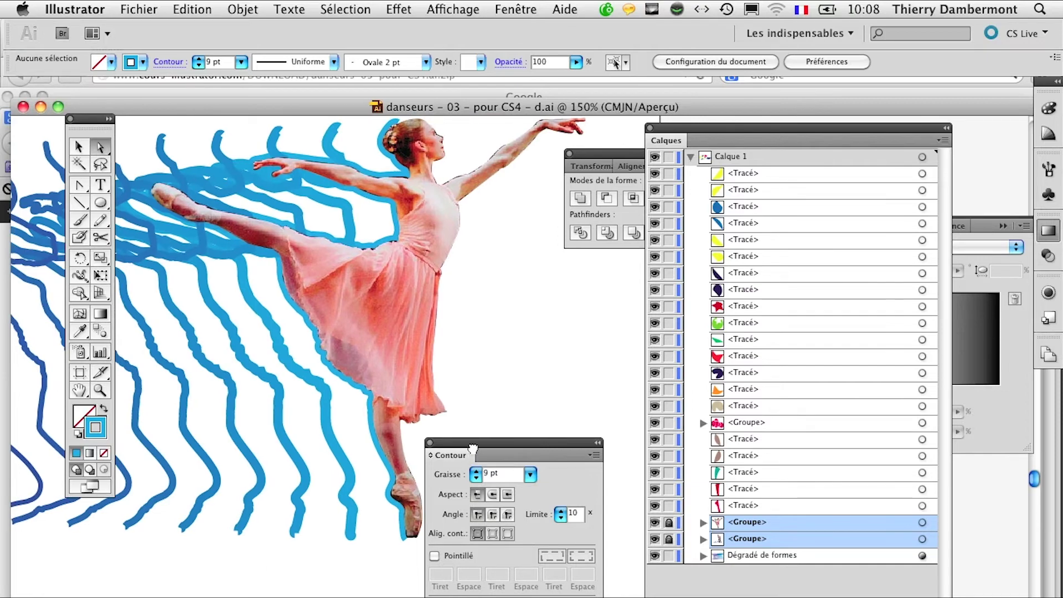
{"action": "left_click_drag", "start_coordinate": [472, 448], "coordinate": [474, 570]}
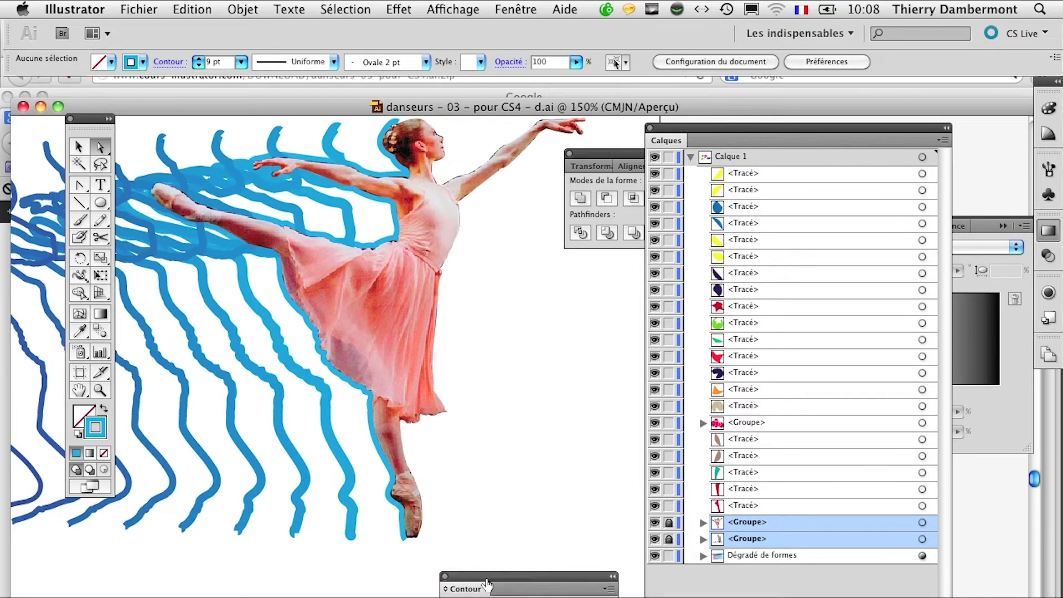
{"action": "left_click", "coordinate": [384, 463]}
{"action": "left_click", "coordinate": [515, 9]}
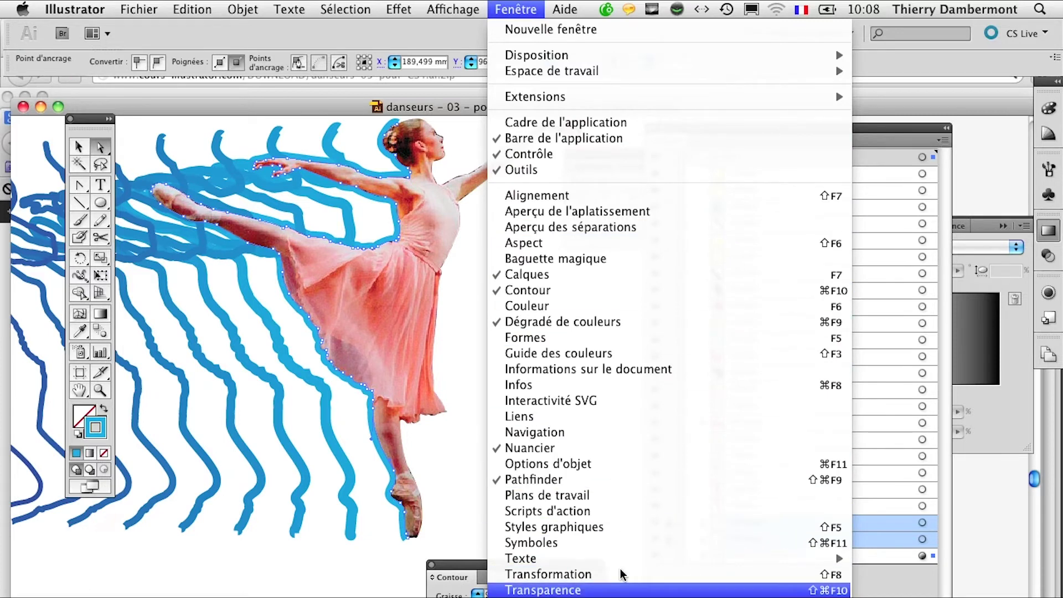
{"action": "left_click", "coordinate": [621, 588]}
{"action": "left_click_drag", "start_coordinate": [932, 229], "coordinate": [520, 299]}
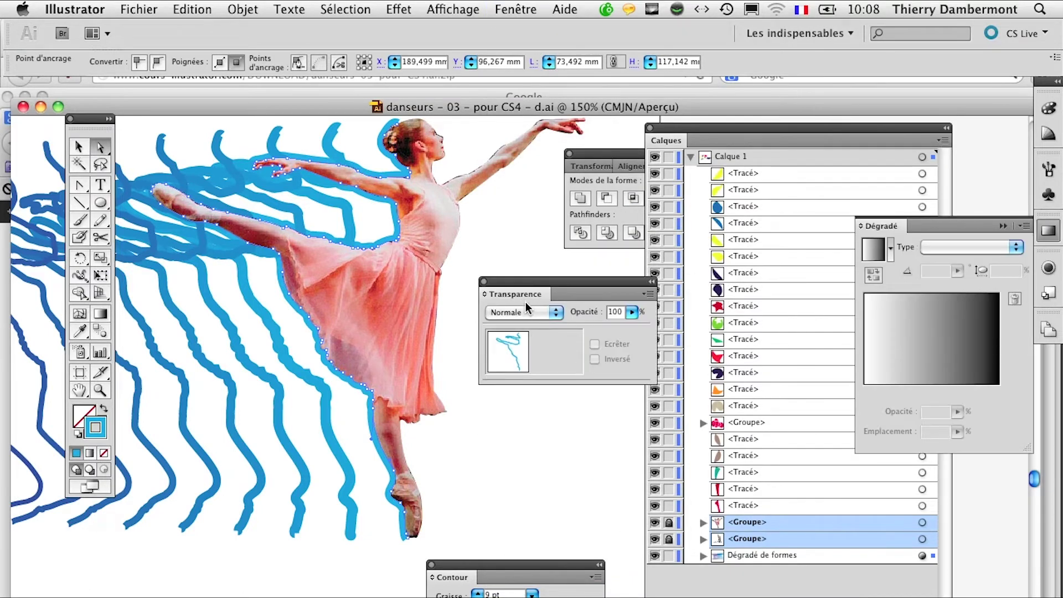
Try Produit, Eclaircir and Incrustation blending modes and 66% opacity on the outline
{"action": "left_click", "coordinate": [526, 308]}
{"action": "left_click", "coordinate": [526, 343]}
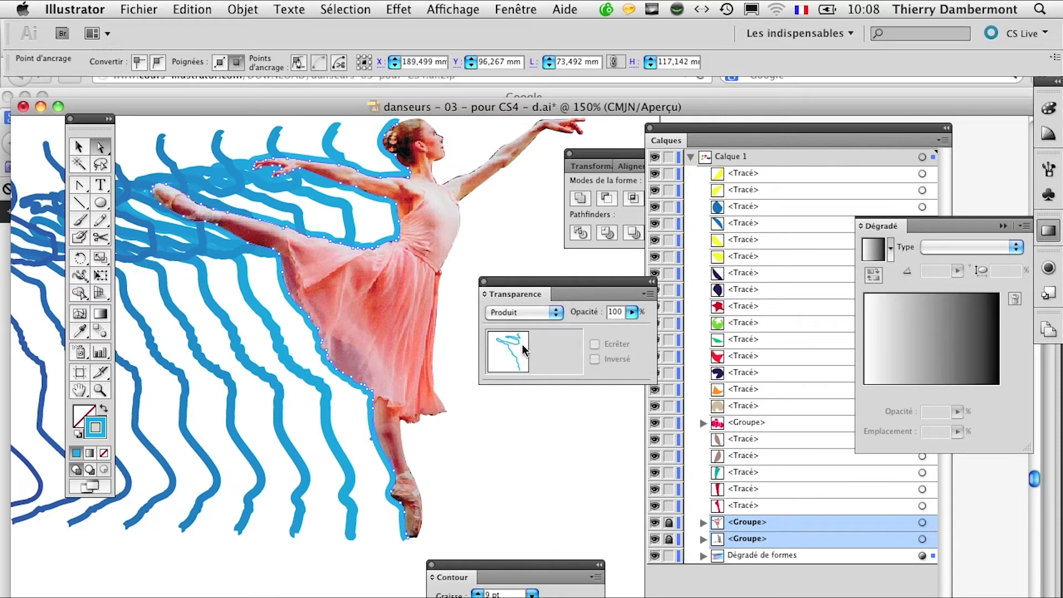
{"action": "left_click_drag", "start_coordinate": [372, 422], "coordinate": [475, 440]}
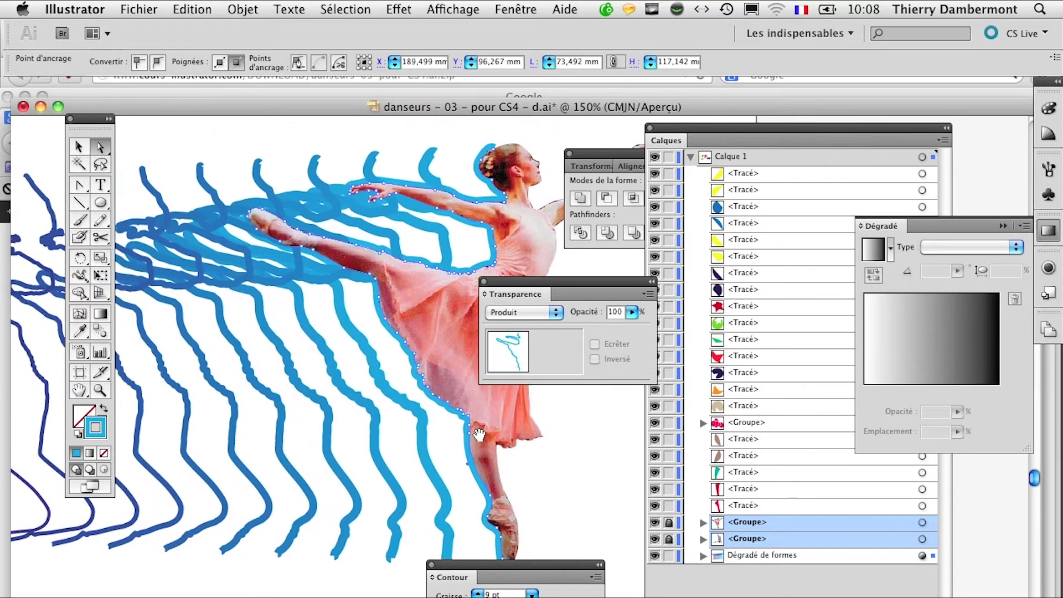
{"action": "left_click", "coordinate": [557, 313]}
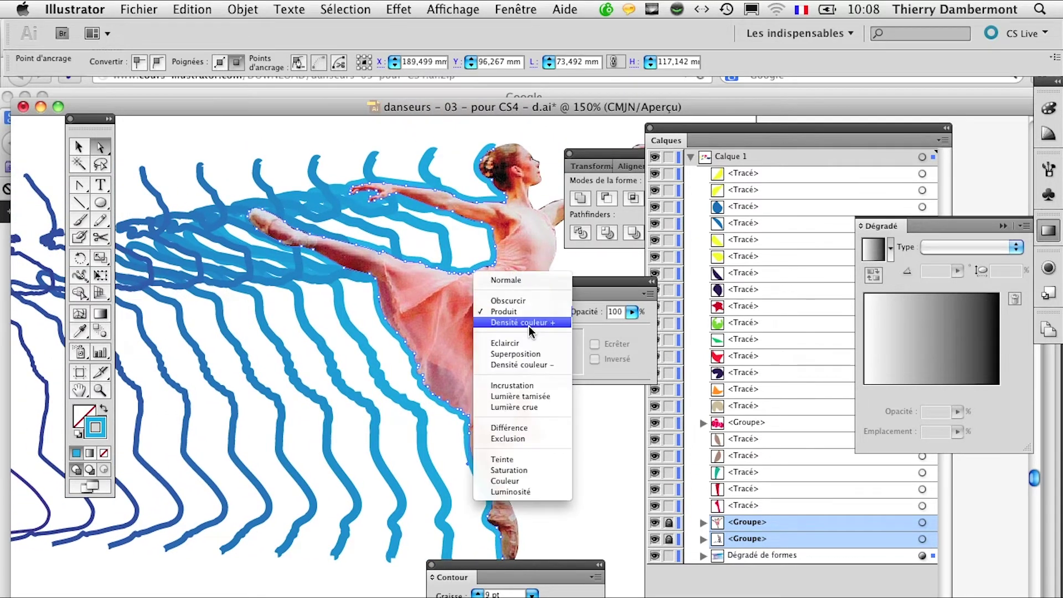
{"action": "left_click", "coordinate": [530, 345]}
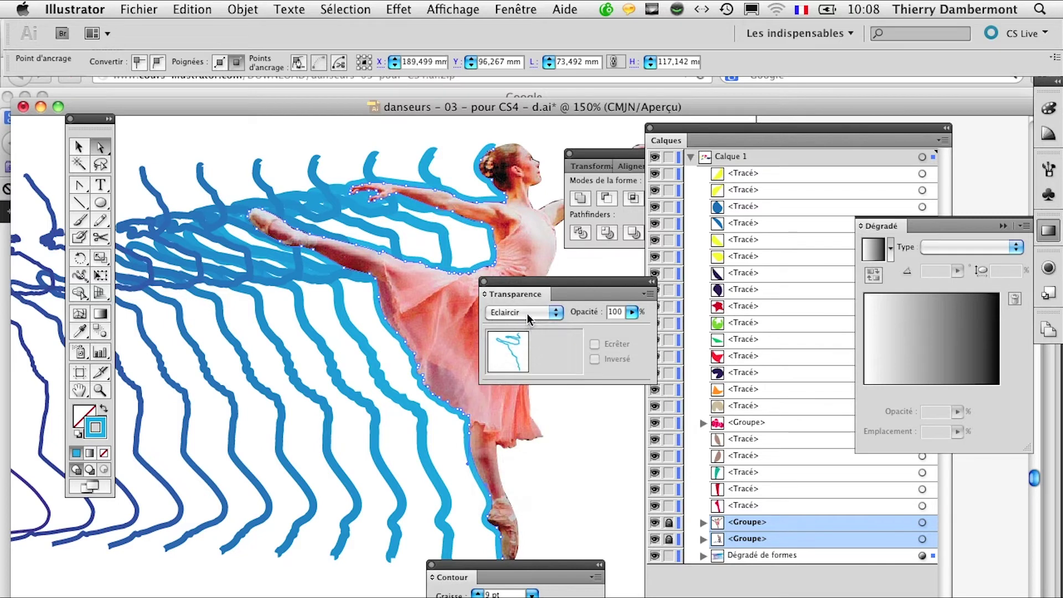
{"action": "left_click", "coordinate": [529, 313]}
{"action": "left_click", "coordinate": [529, 356]}
{"action": "left_click_drag", "start_coordinate": [631, 312], "coordinate": [601, 328]}
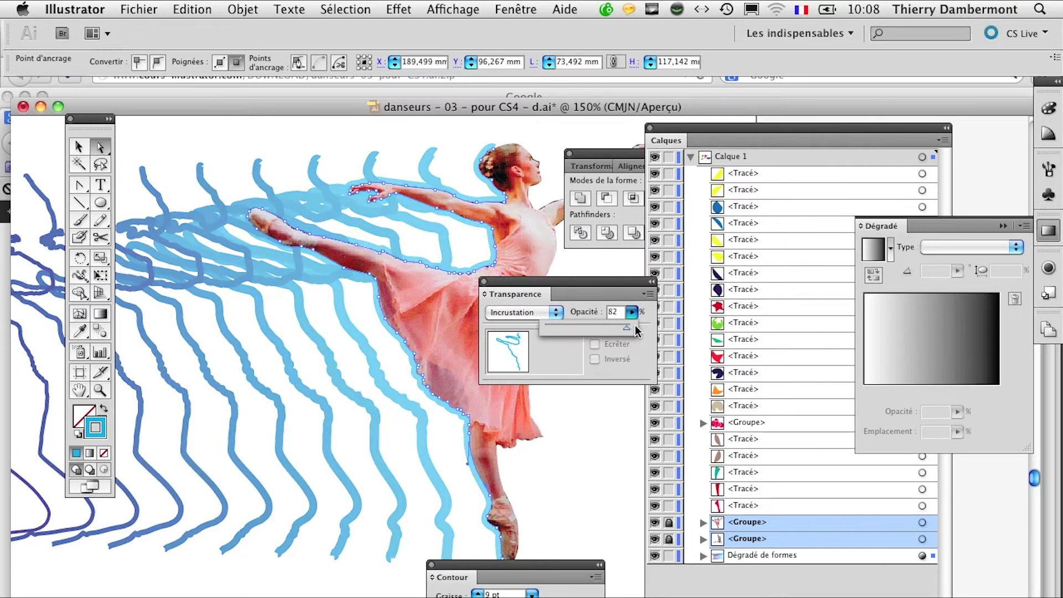
{"action": "left_click_drag", "start_coordinate": [600, 331], "coordinate": [536, 324]}
Reset the outline to Normale at 100% and select the dancer blend
{"action": "left_click", "coordinate": [533, 312]}
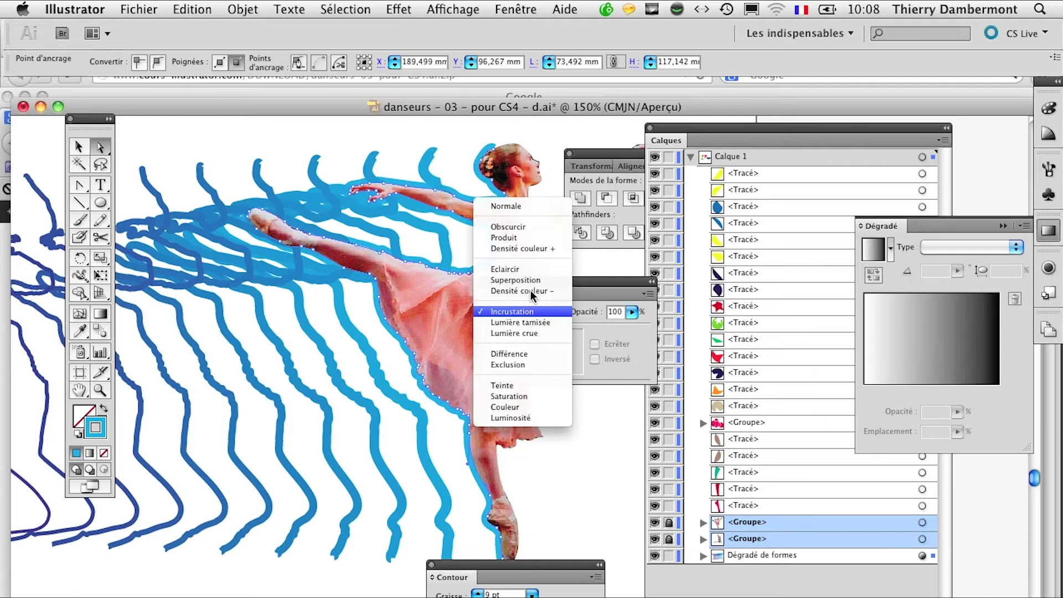
{"action": "left_click", "coordinate": [529, 212]}
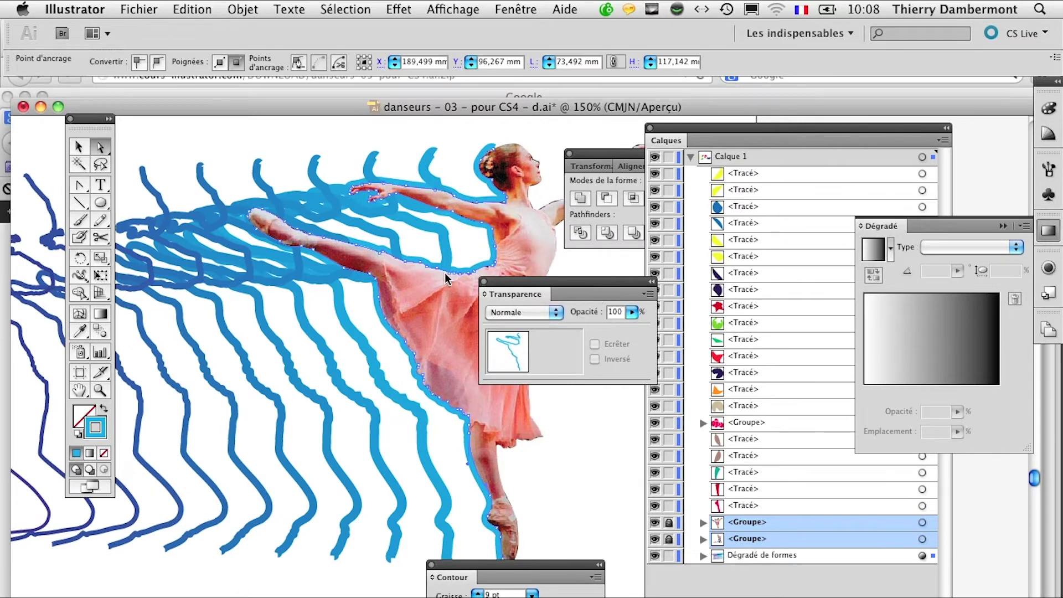
{"action": "left_click", "coordinate": [483, 282]}
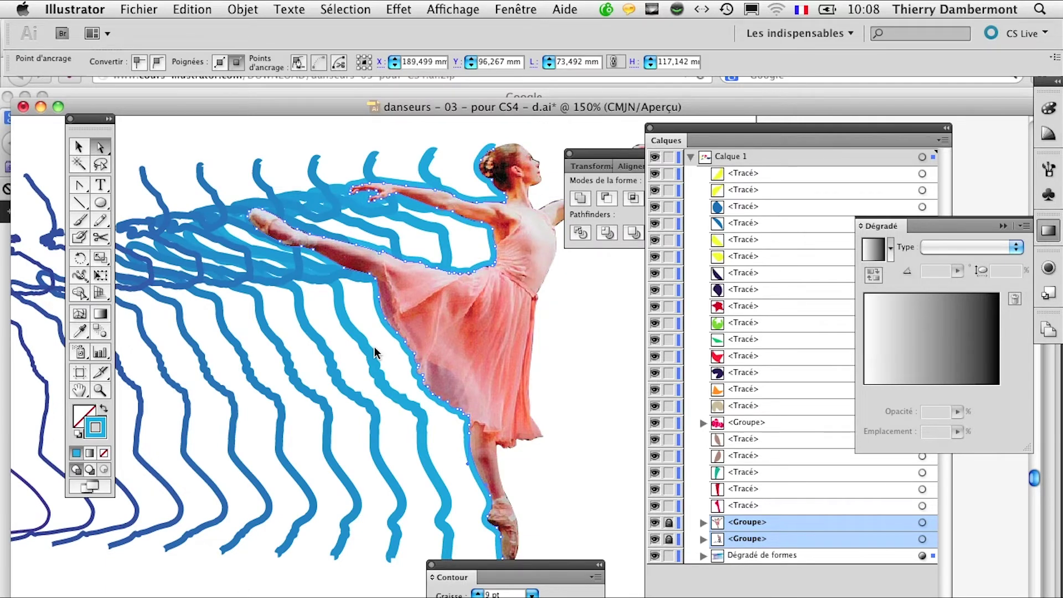
{"action": "key", "text": "ctrl+minus"}
{"action": "key", "text": "ctrl+minus"}
{"action": "left_click", "coordinate": [313, 522]}
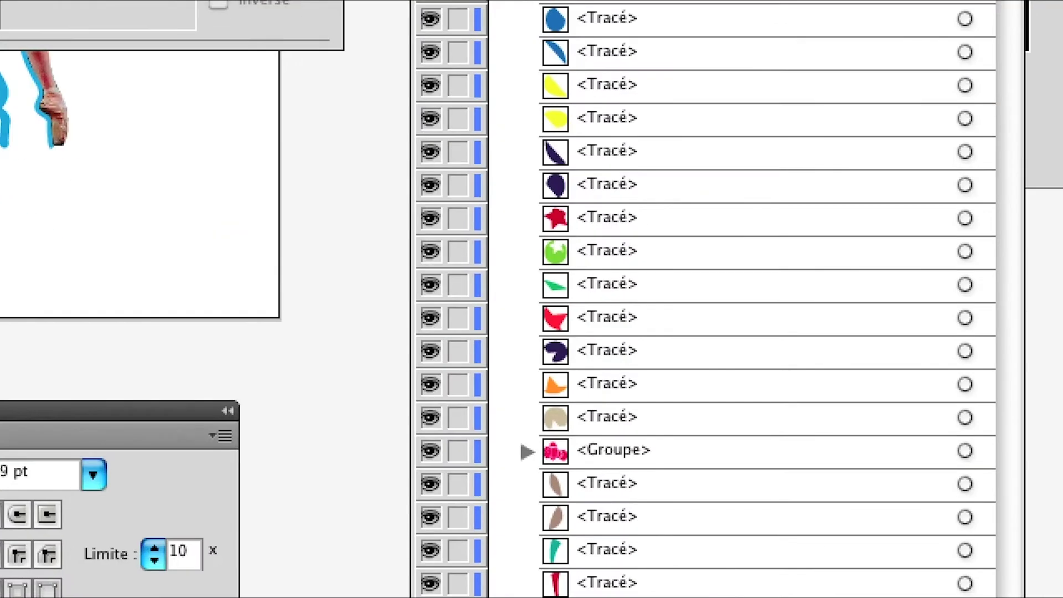
{"action": "left_click", "coordinate": [52, 122]}
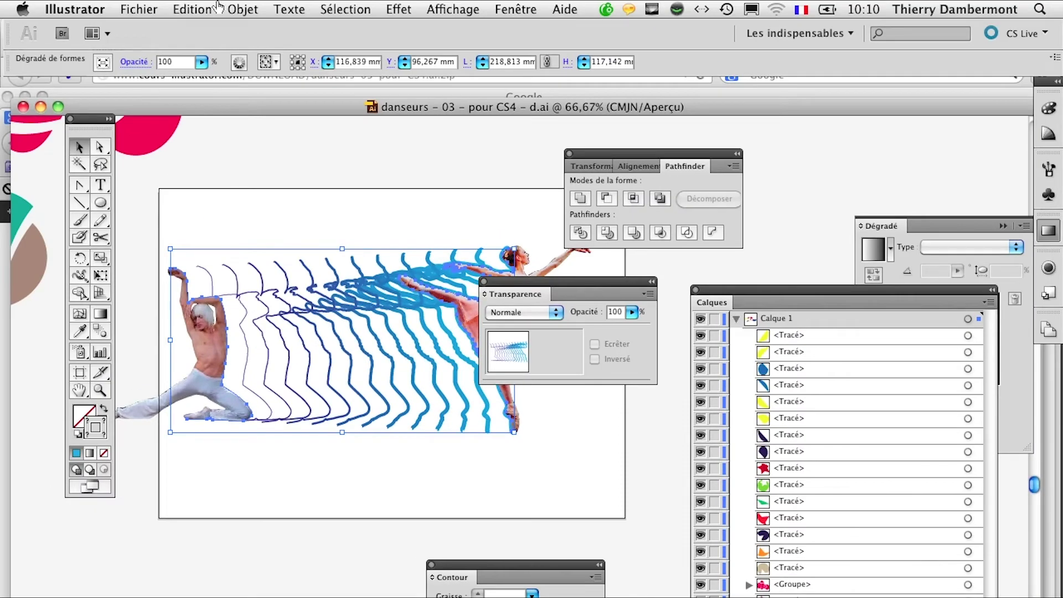
{"action": "left_click", "coordinate": [241, 8]}
{"action": "mouse_move", "coordinate": [291, 337]}
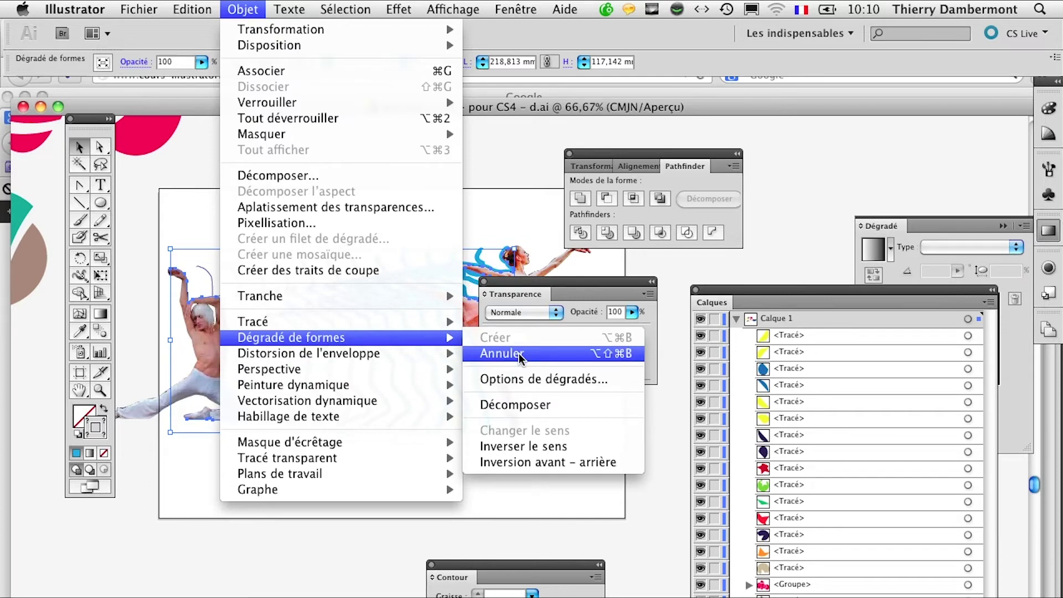
Release the dancer blend and move the Transparence, Pathfinder and tool panels aside
{"action": "left_click", "coordinate": [521, 357]}
{"action": "left_click_drag", "start_coordinate": [542, 291], "coordinate": [641, 300]}
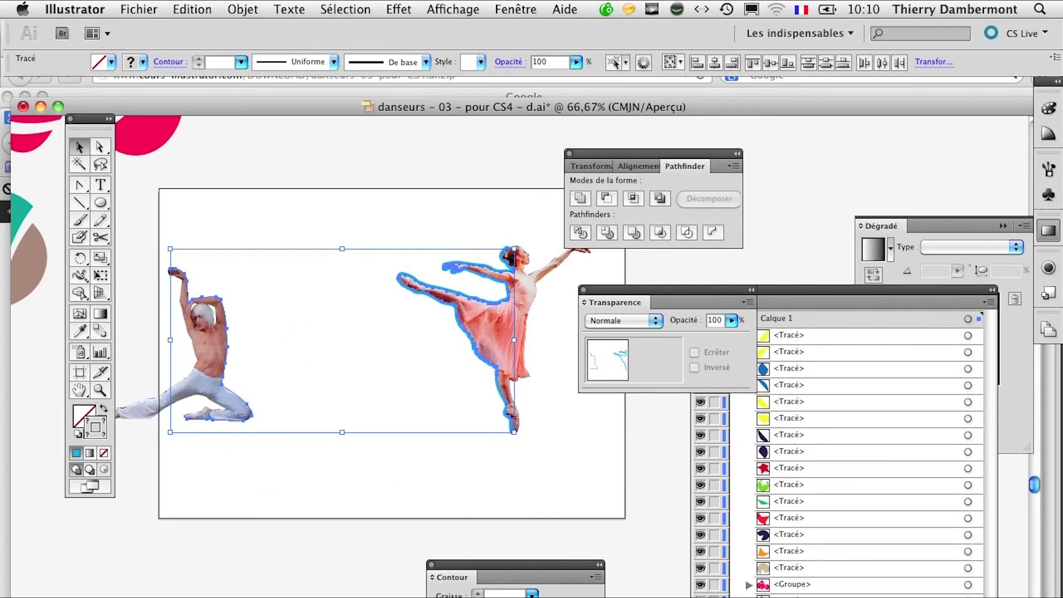
{"action": "left_click_drag", "start_coordinate": [643, 154], "coordinate": [783, 131]}
{"action": "left_click_drag", "start_coordinate": [659, 288], "coordinate": [200, 549]}
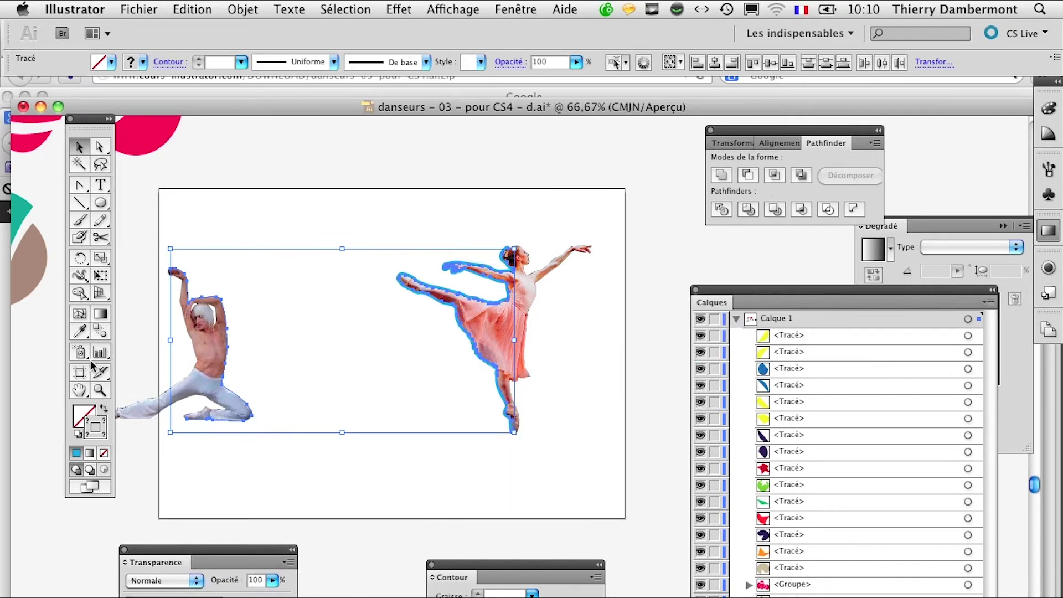
{"action": "left_click_drag", "start_coordinate": [93, 120], "coordinate": [66, 121]}
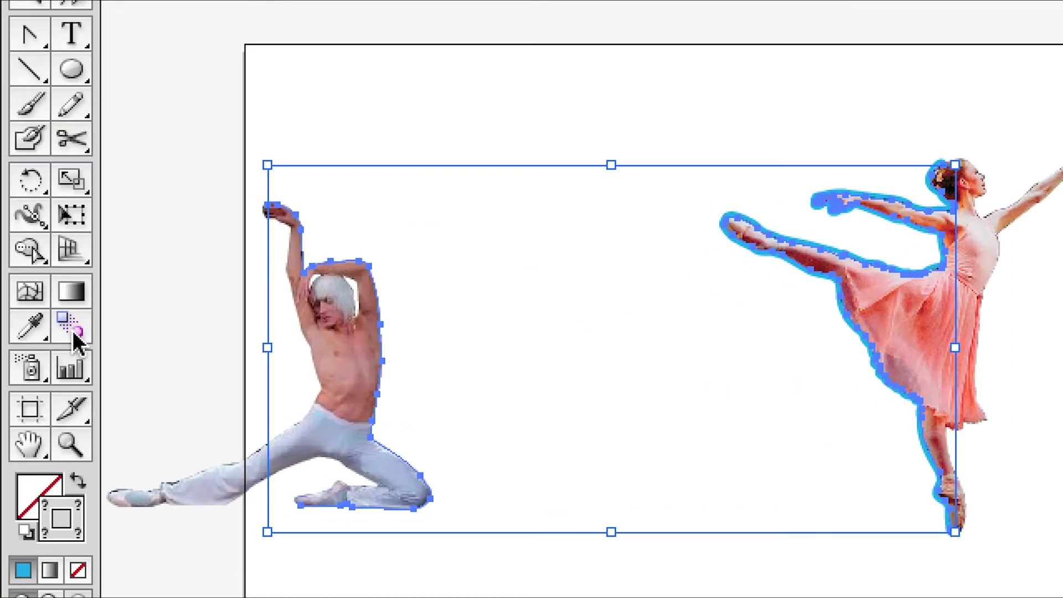
Blend the man's outline into the ballerina's outline with the Blend tool
{"action": "left_click", "coordinate": [73, 334]}
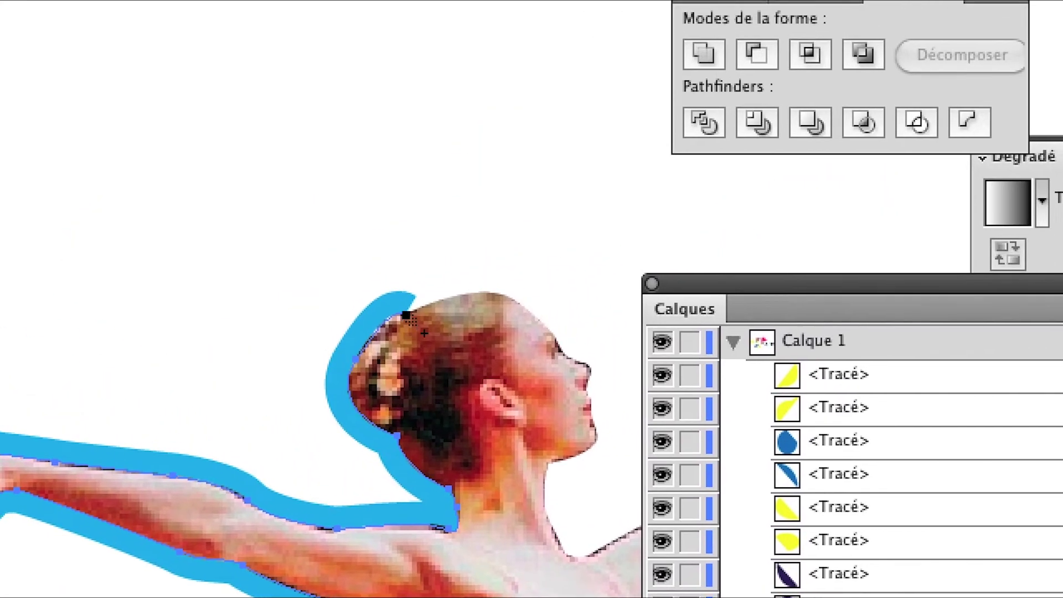
{"action": "left_click", "coordinate": [407, 315]}
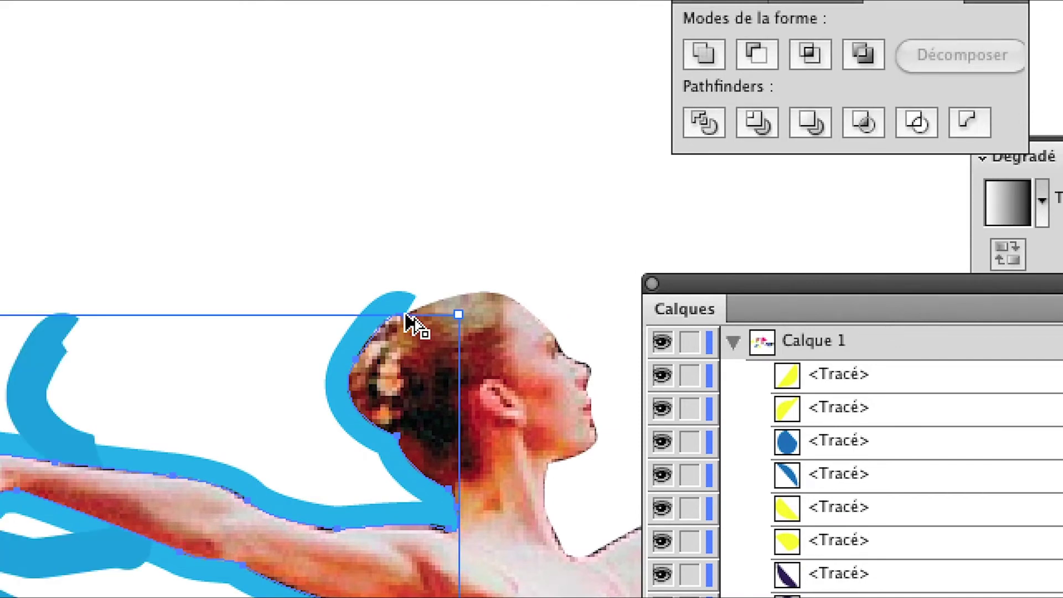
{"action": "key", "text": "ctrl+minus"}
{"action": "key", "text": "ctrl+minus"}
{"action": "key", "text": "ctrl+minus"}
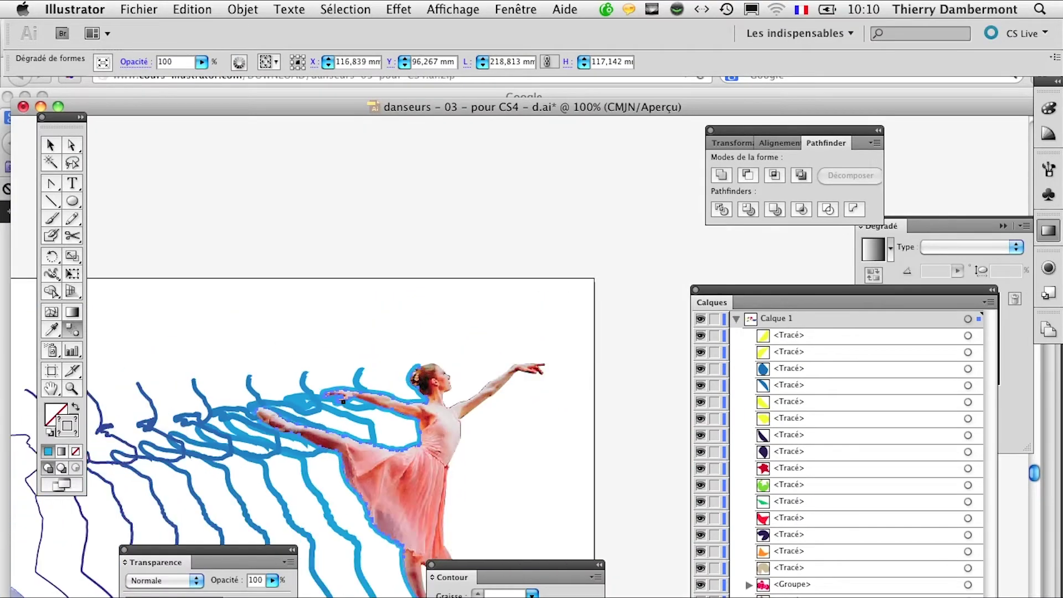
{"action": "left_click_drag", "start_coordinate": [280, 447], "coordinate": [379, 312]}
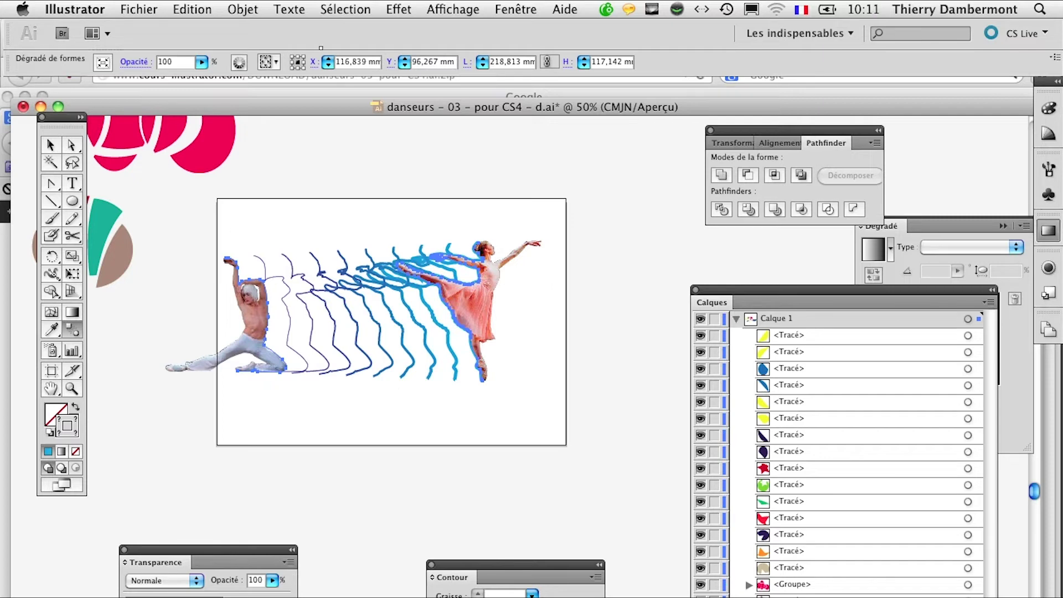
{"action": "left_click", "coordinate": [243, 10]}
{"action": "left_click", "coordinate": [234, 8]}
{"action": "left_click", "coordinate": [260, 7]}
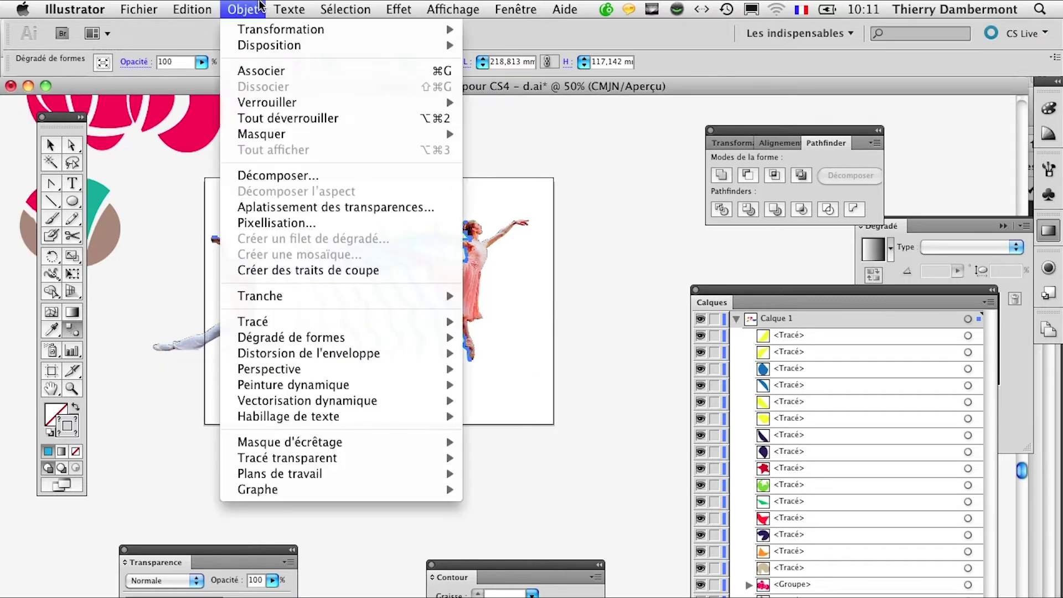
{"action": "mouse_move", "coordinate": [291, 337]}
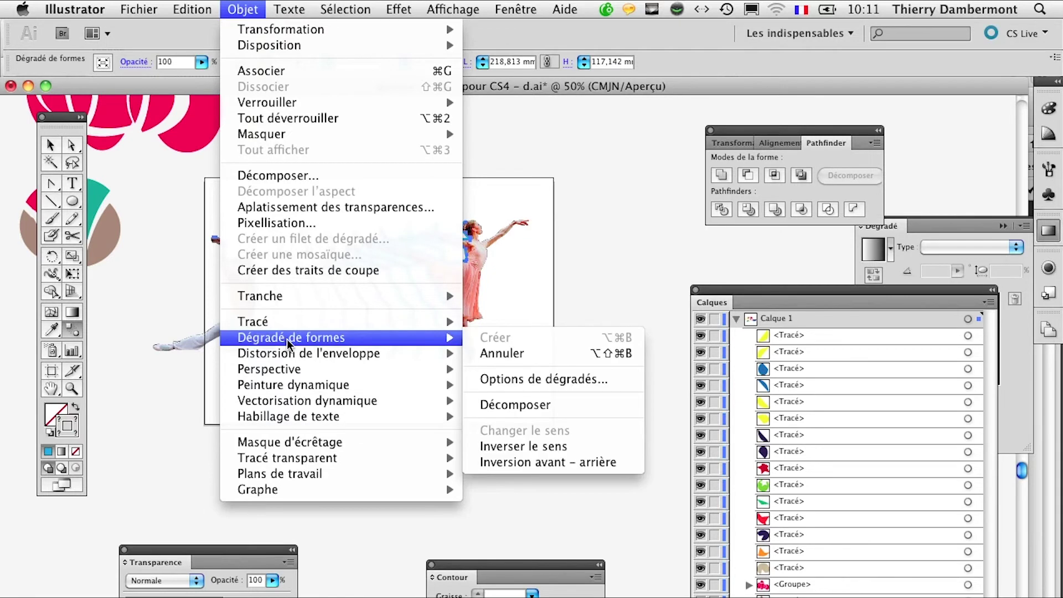
{"action": "left_click", "coordinate": [545, 356]}
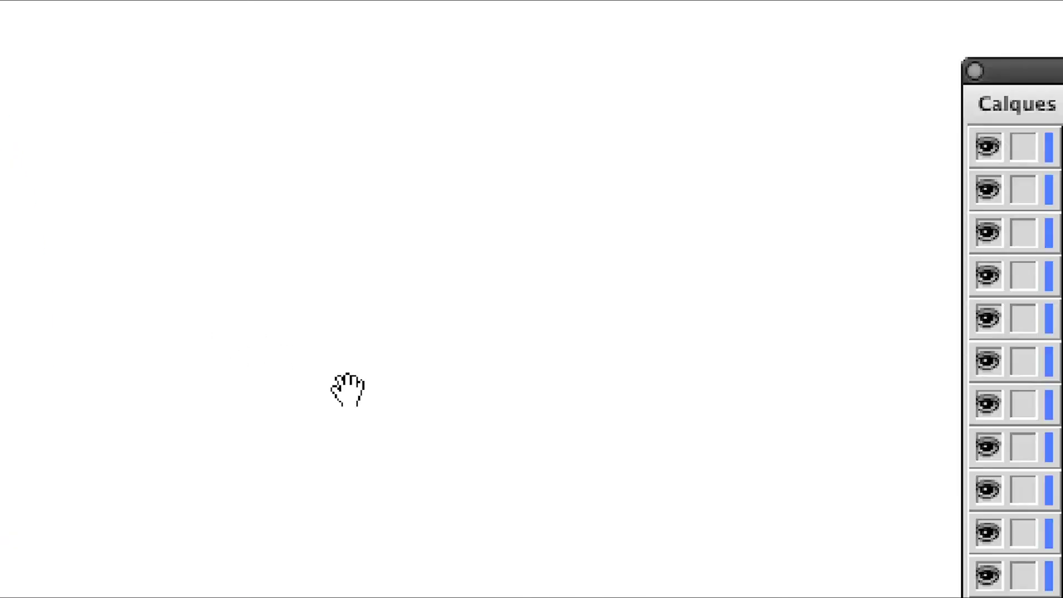
{"action": "left_click_drag", "start_coordinate": [349, 388], "coordinate": [269, 397]}
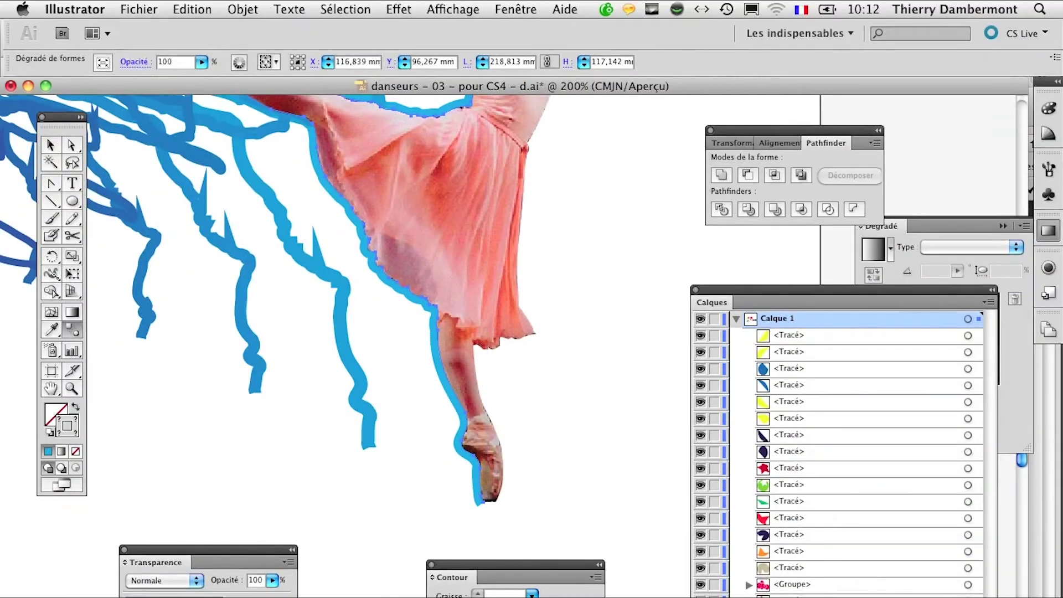
{"action": "key", "text": "super+minus"}
{"action": "key", "text": "super+minus"}
{"action": "key", "text": "super+minus"}
{"action": "left_click_drag", "start_coordinate": [251, 370], "coordinate": [378, 385]}
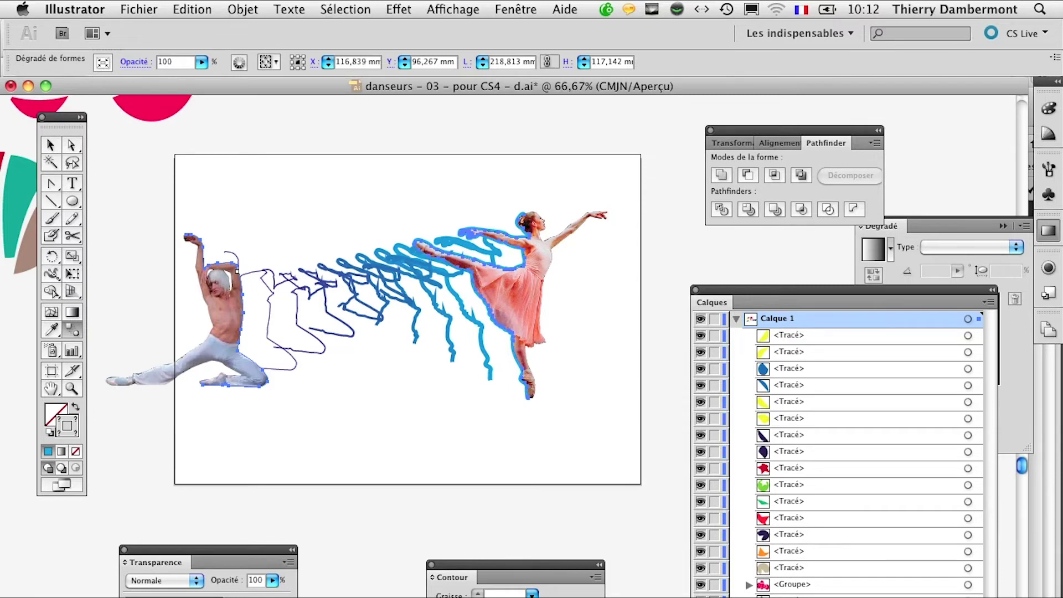
{"action": "left_click", "coordinate": [243, 9]}
{"action": "mouse_move", "coordinate": [291, 337]}
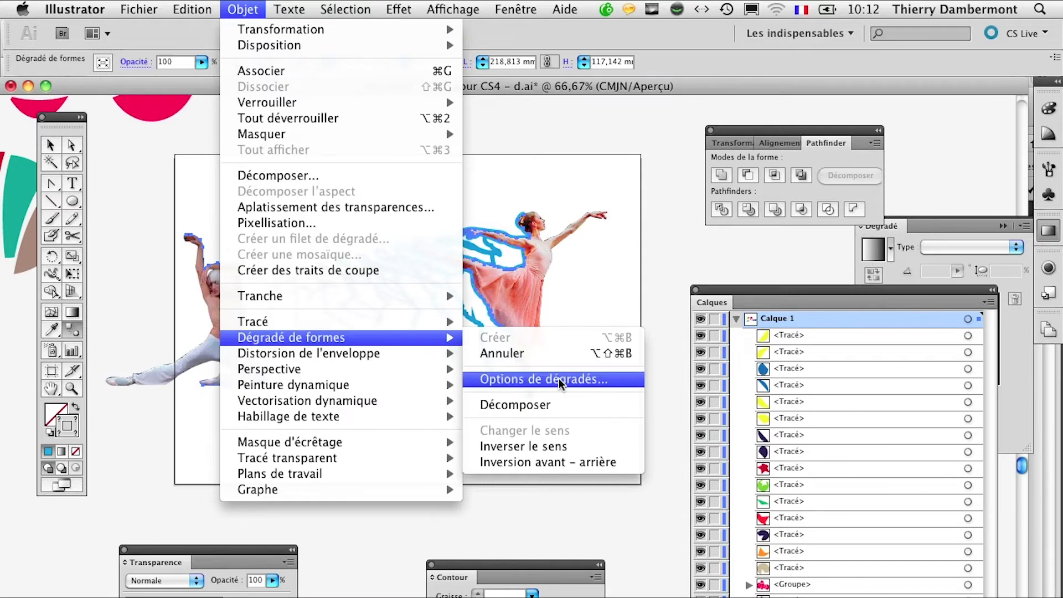
Preview the dancer blend with 20 steps and compare the blend orientations
{"action": "left_click", "coordinate": [542, 380]}
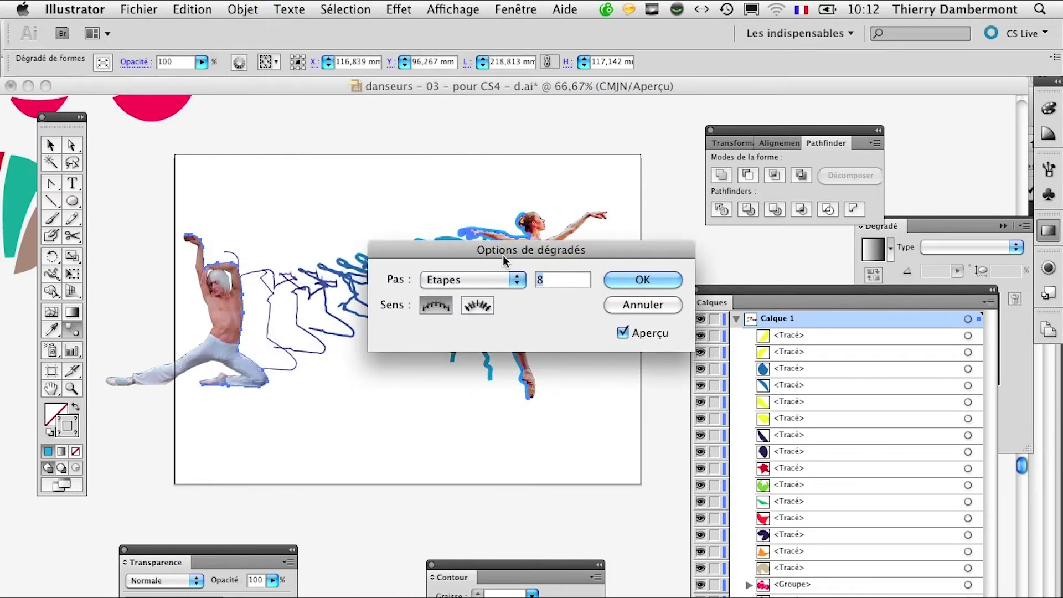
{"action": "left_click_drag", "start_coordinate": [527, 258], "coordinate": [469, 485]}
{"action": "type", "text": "2"}
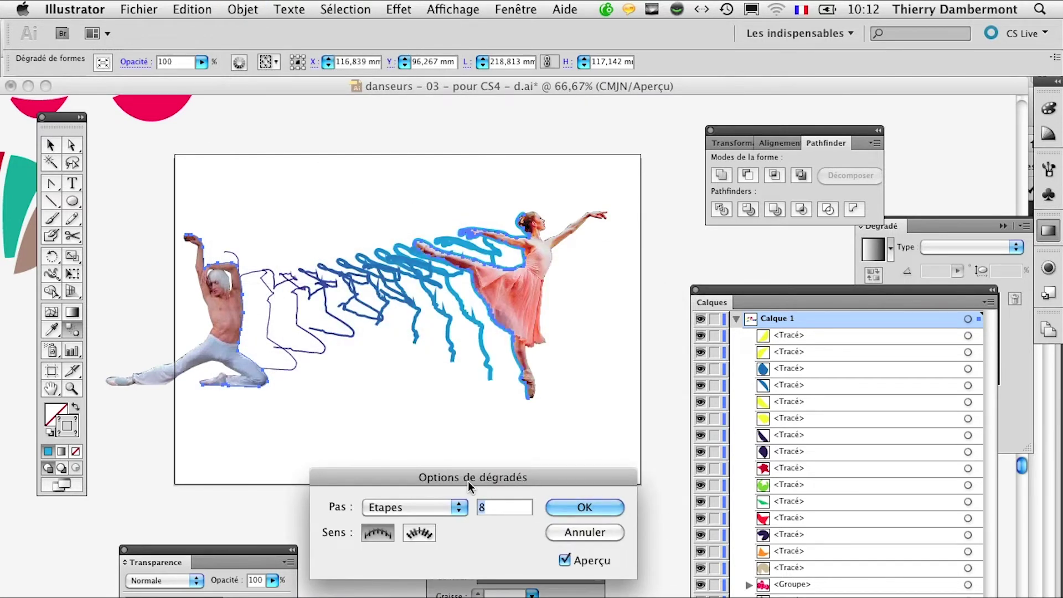
{"action": "type", "text": "0"}
{"action": "key", "text": "Tab"}
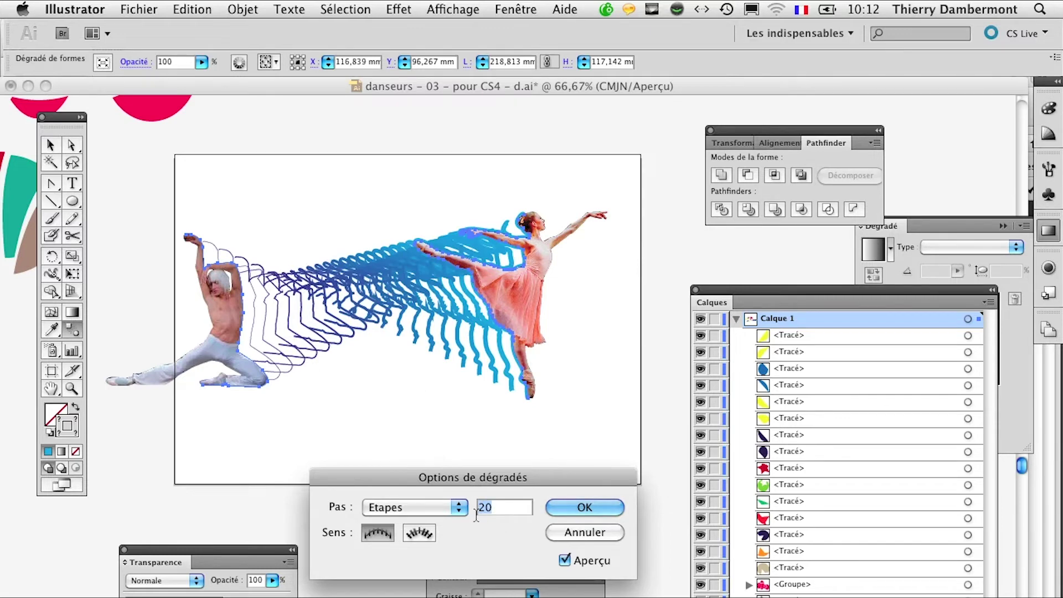
{"action": "left_click", "coordinate": [423, 536]}
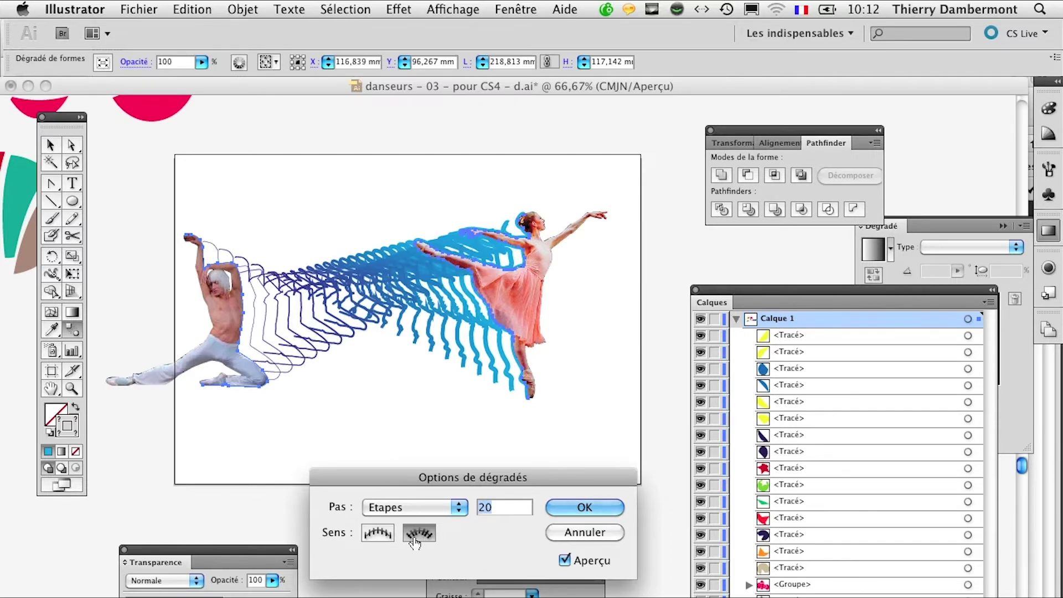
{"action": "left_click", "coordinate": [388, 536]}
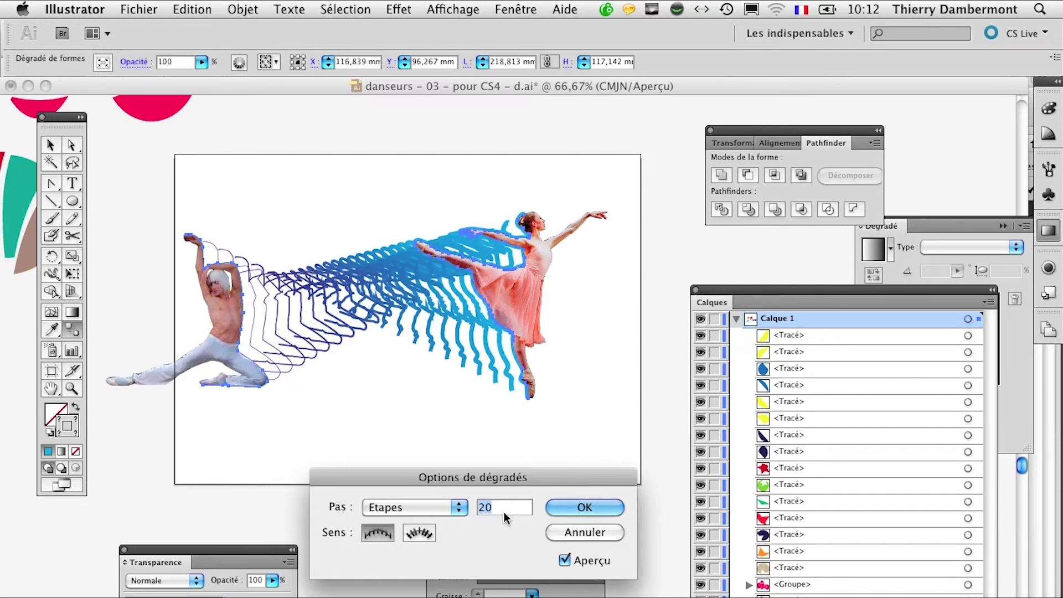
Try Couleur lissée spacing and zoom in to inspect the smooth blend
{"action": "left_click", "coordinate": [452, 506]}
{"action": "key", "text": "Escape"}
{"action": "left_click", "coordinate": [448, 495]}
{"action": "left_click", "coordinate": [448, 495]}
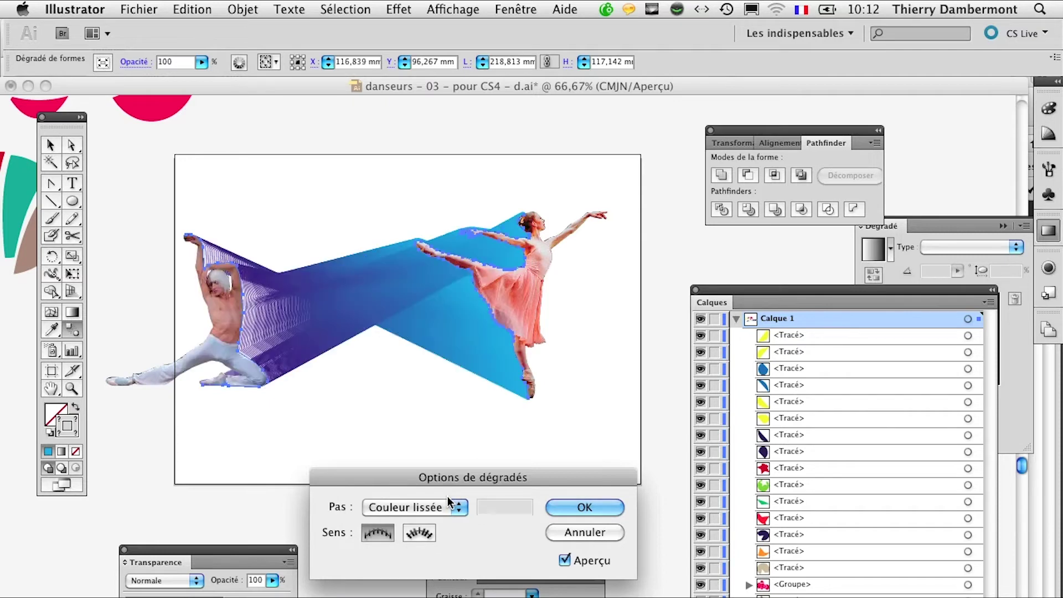
{"action": "left_click", "coordinate": [367, 332], "text": "super"}
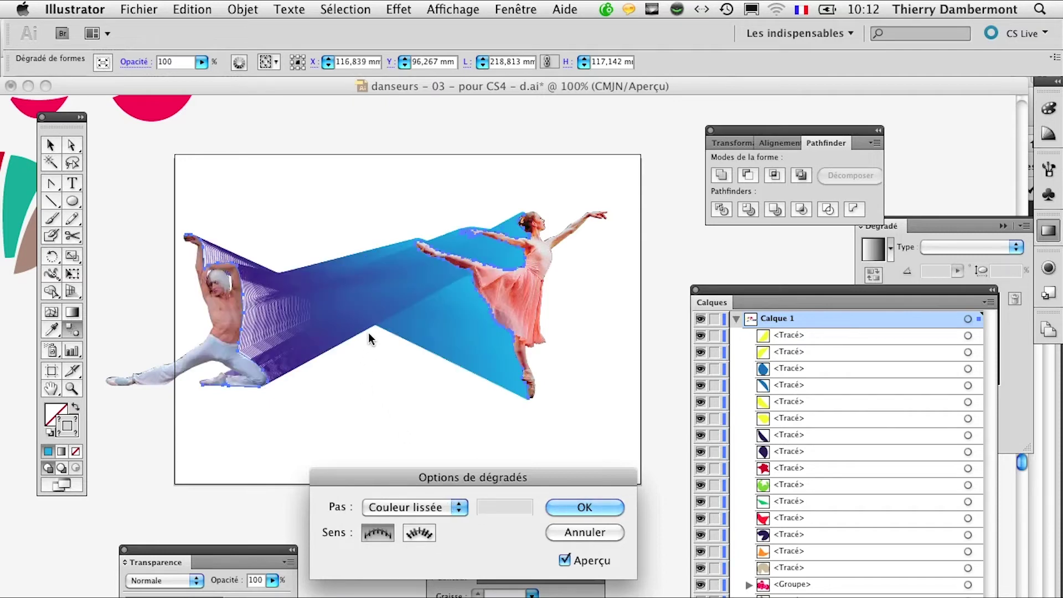
{"action": "left_click", "coordinate": [368, 333], "text": "super"}
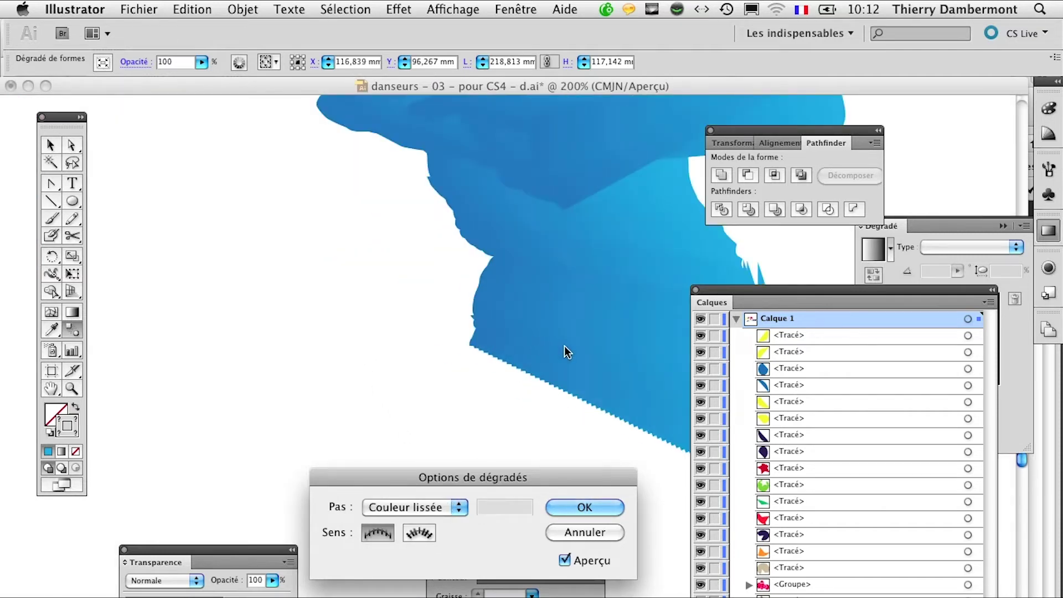
{"action": "left_click", "coordinate": [297, 400], "text": "alt+super"}
{"action": "left_click", "coordinate": [298, 398], "text": "alt+super"}
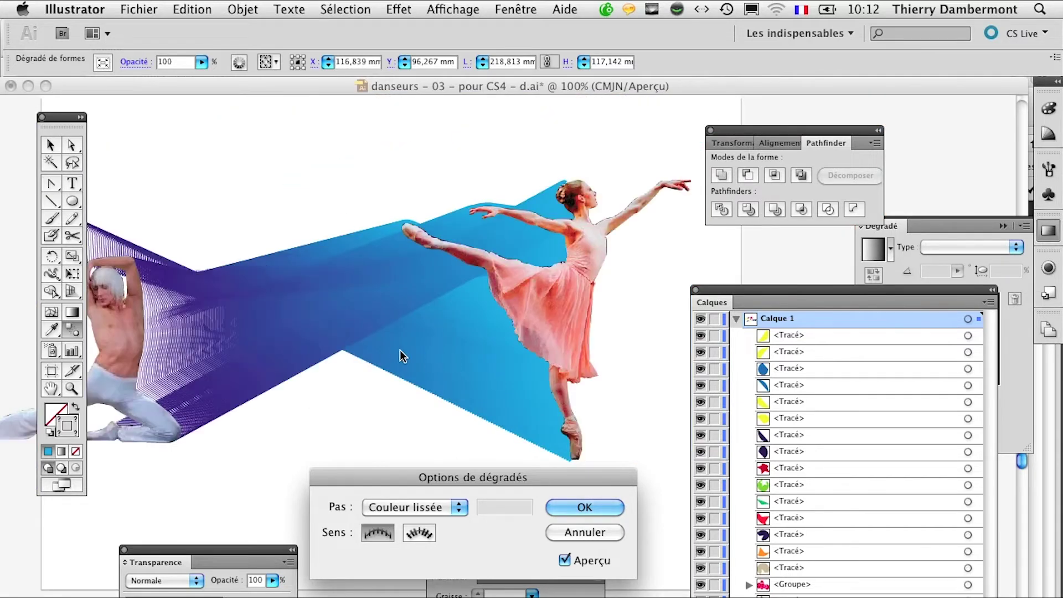
{"action": "left_click", "coordinate": [373, 335], "text": "alt+super"}
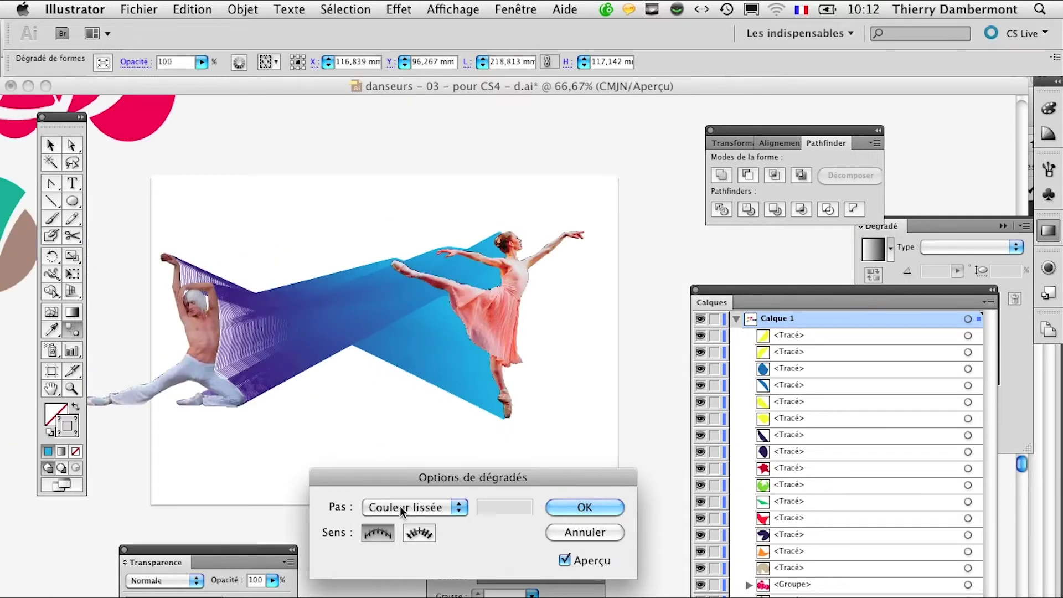
Set the blend spacing back to Etapes with 50 steps and confirm
{"action": "left_click", "coordinate": [404, 506]}
{"action": "left_click", "coordinate": [386, 521]}
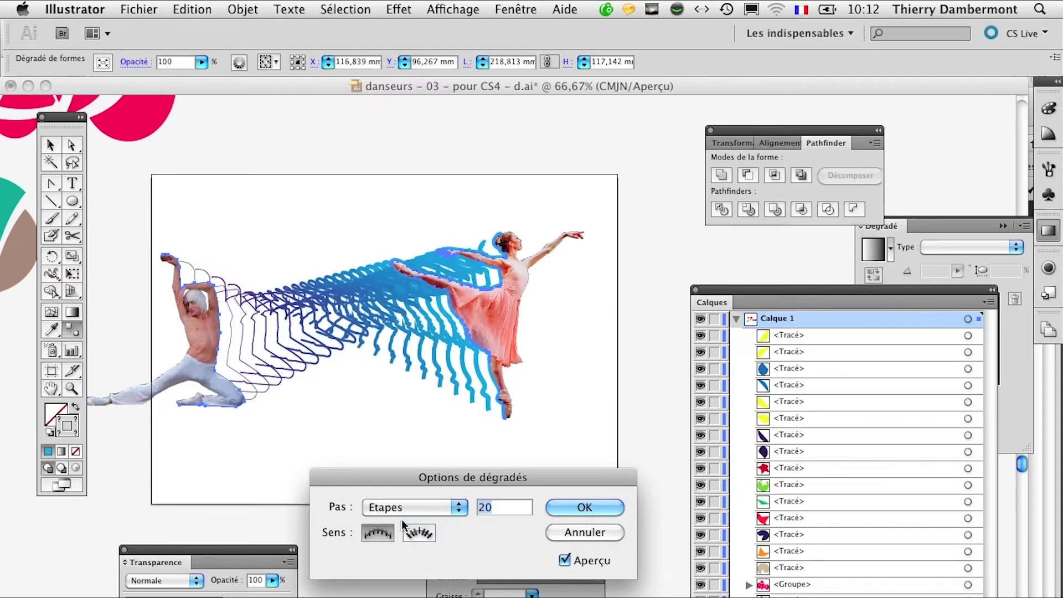
{"action": "left_click", "coordinate": [494, 507]}
{"action": "left_click_drag", "start_coordinate": [494, 506], "coordinate": [471, 504]}
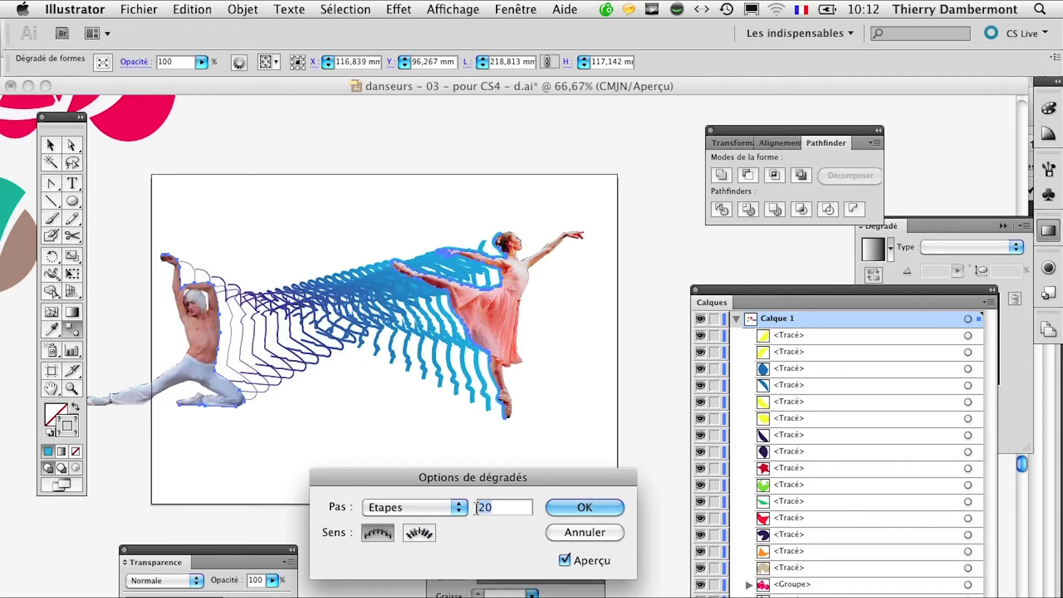
{"action": "type", "text": "50"}
{"action": "key", "text": "Tab"}
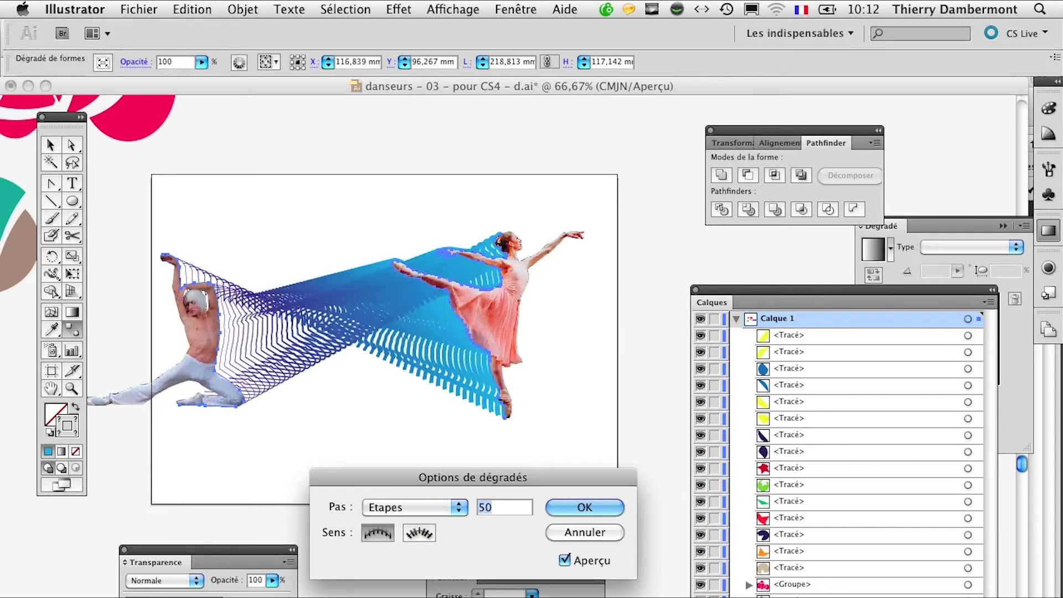
{"action": "left_click", "coordinate": [598, 508]}
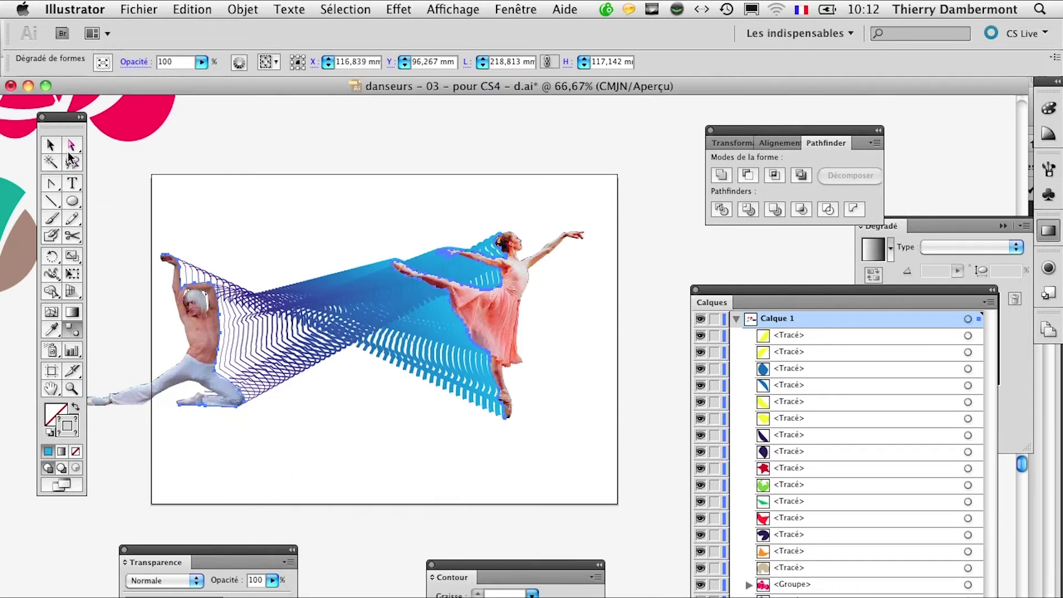
Reduce the ballerina's outline stroke to 1 pt and zoom in on the fine lines
{"action": "left_click", "coordinate": [70, 146]}
{"action": "left_click", "coordinate": [531, 413]}
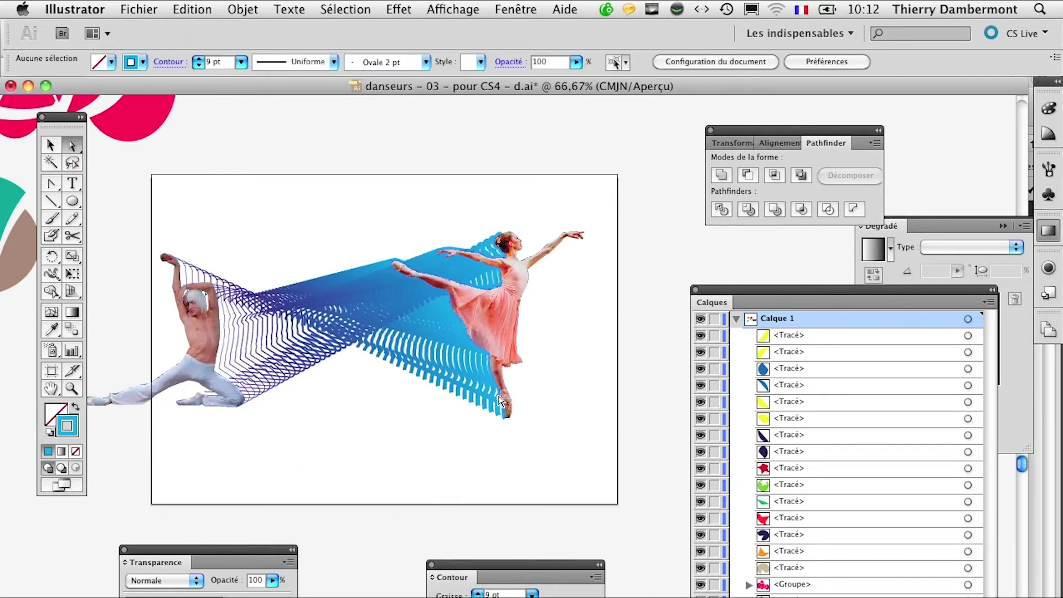
{"action": "left_click", "coordinate": [504, 402]}
{"action": "left_click", "coordinate": [517, 385]}
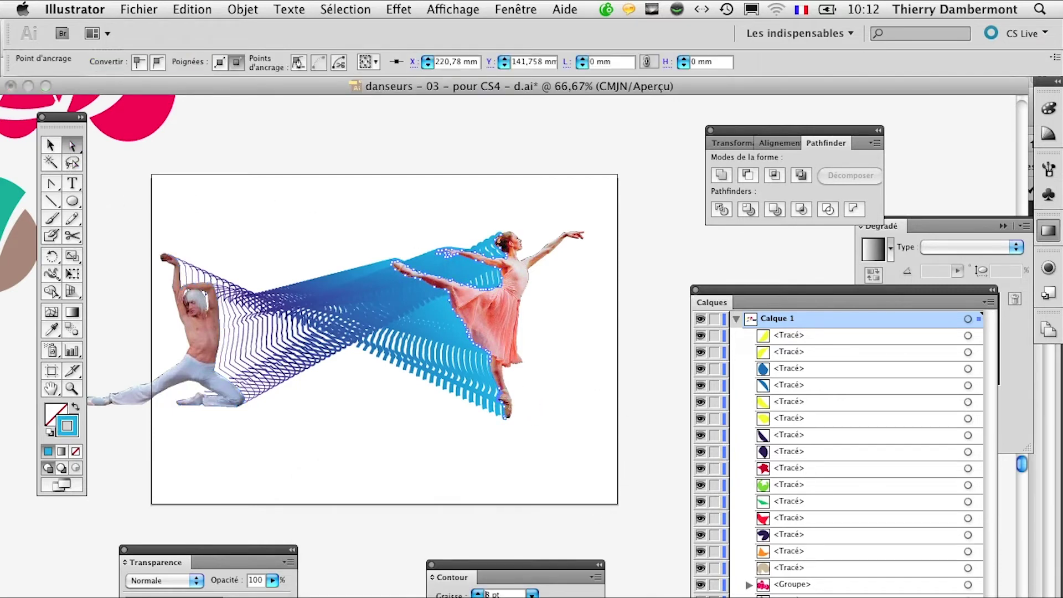
{"action": "key", "text": "Down"}
{"action": "key", "text": "Down"}
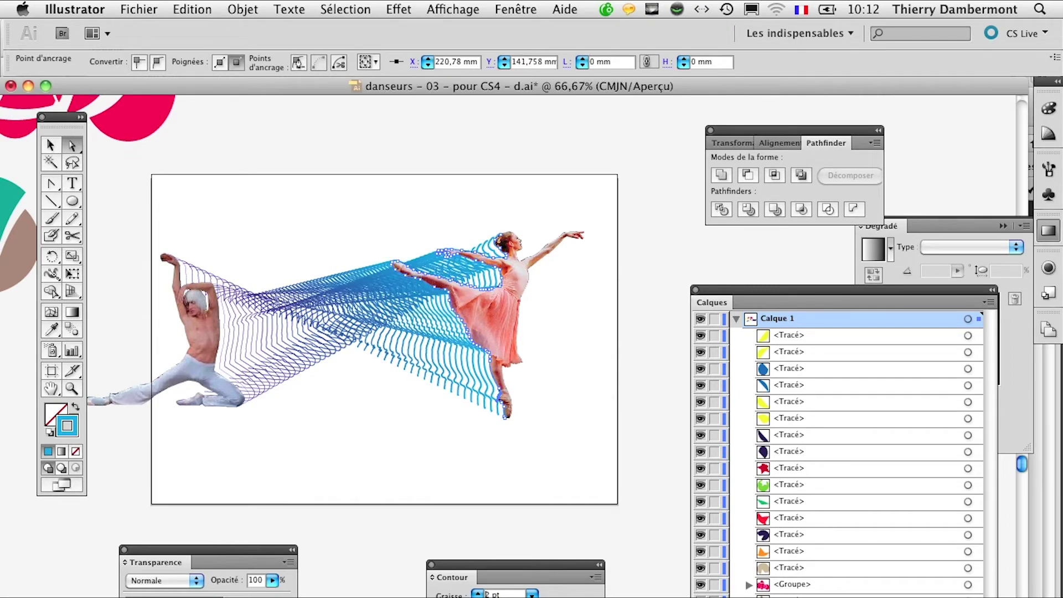
{"action": "key", "text": "Down"}
{"action": "key", "text": "ctrl+plus"}
{"action": "key", "text": "ctrl+plus"}
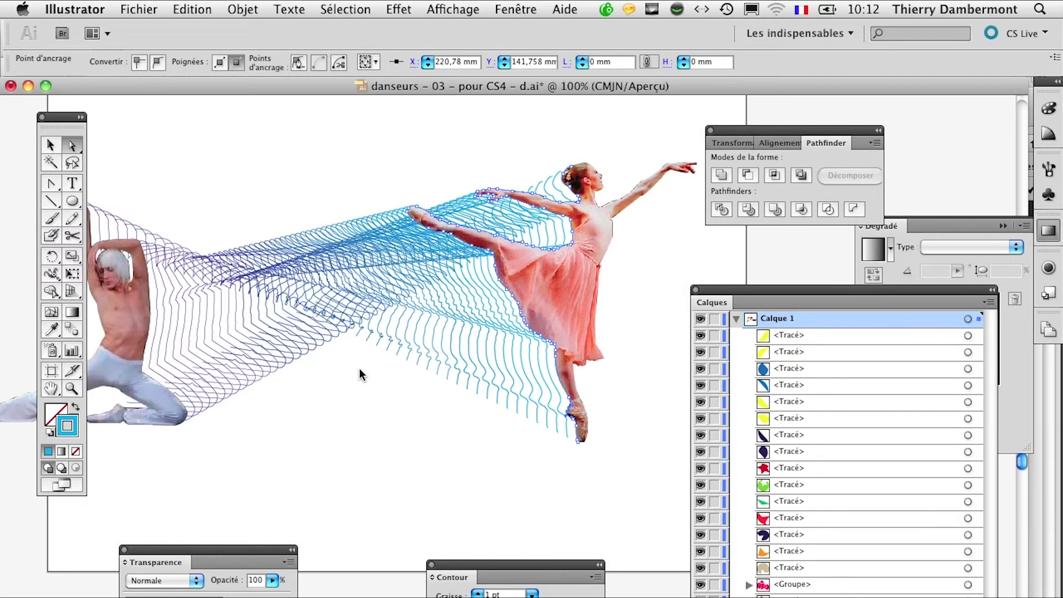
{"action": "left_click_drag", "start_coordinate": [271, 342], "coordinate": [355, 382]}
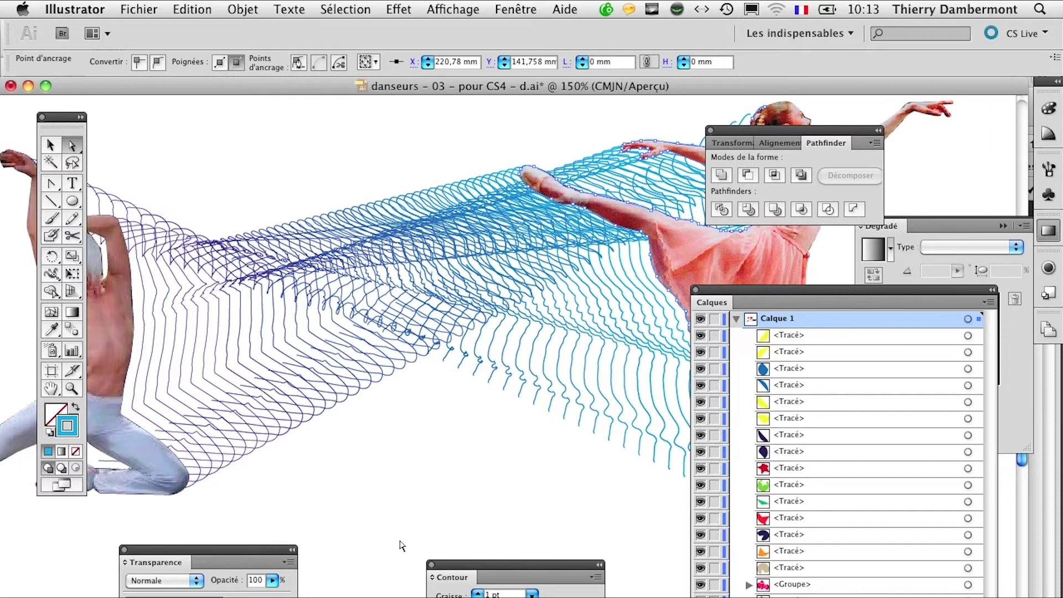
{"action": "scroll", "coordinate": [436, 435], "scroll_direction": "down", "scroll_amount": 1}
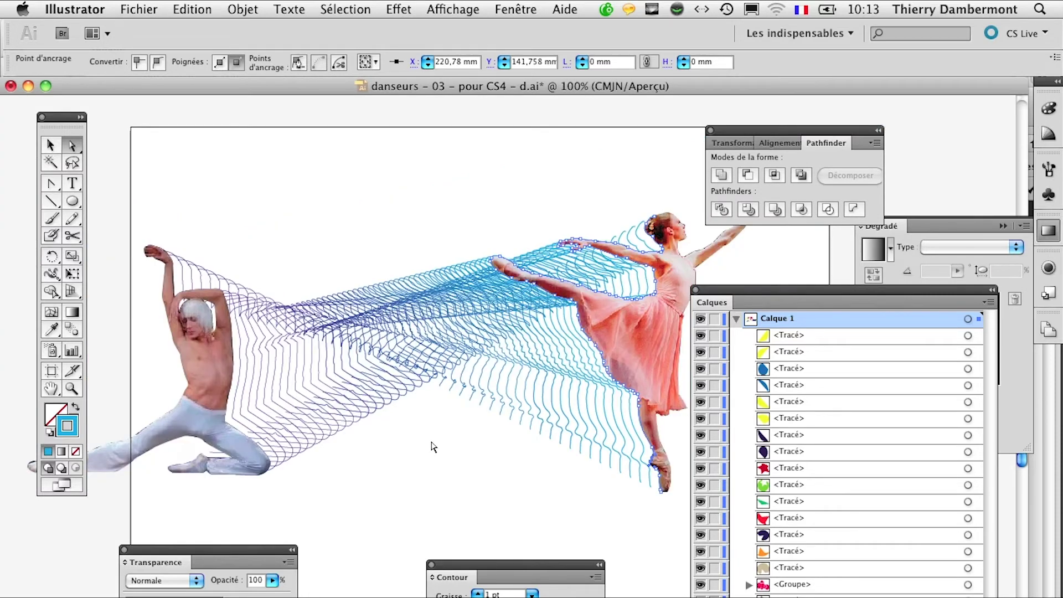
{"action": "scroll", "coordinate": [434, 447], "scroll_direction": "down", "scroll_amount": 1}
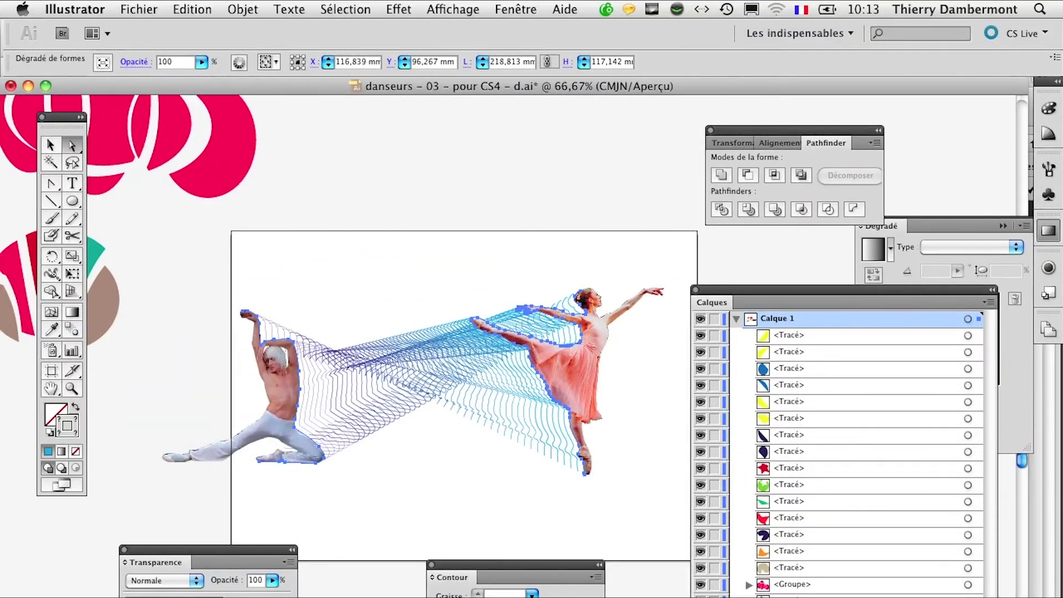
Release the 50-step dancer blend so only the two dancers remain
{"action": "left_click", "coordinate": [242, 9]}
{"action": "mouse_move", "coordinate": [290, 337]}
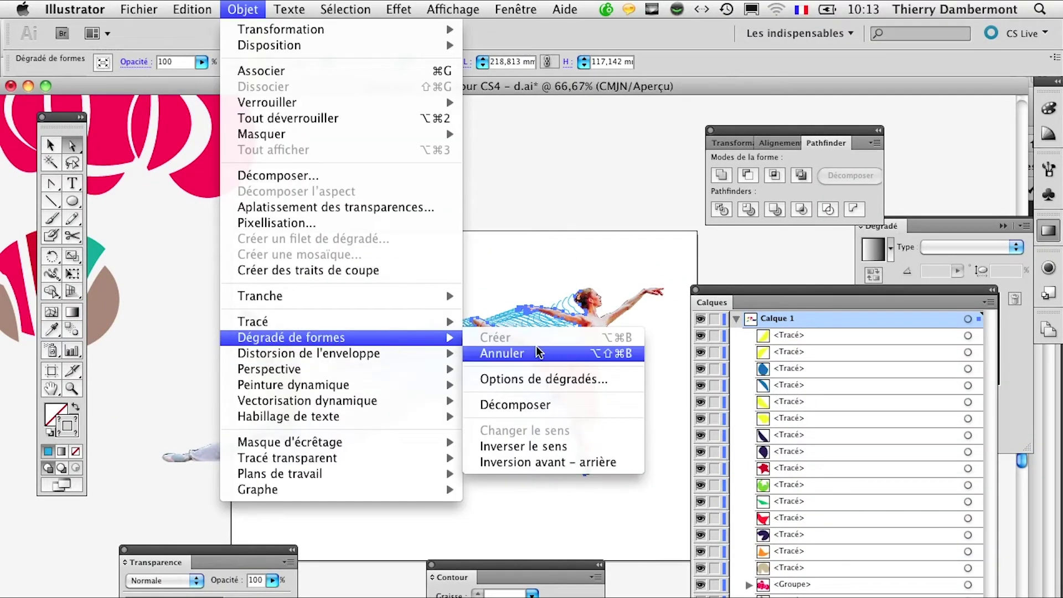
{"action": "left_click", "coordinate": [537, 352]}
{"action": "key", "text": "ctrl+minus"}
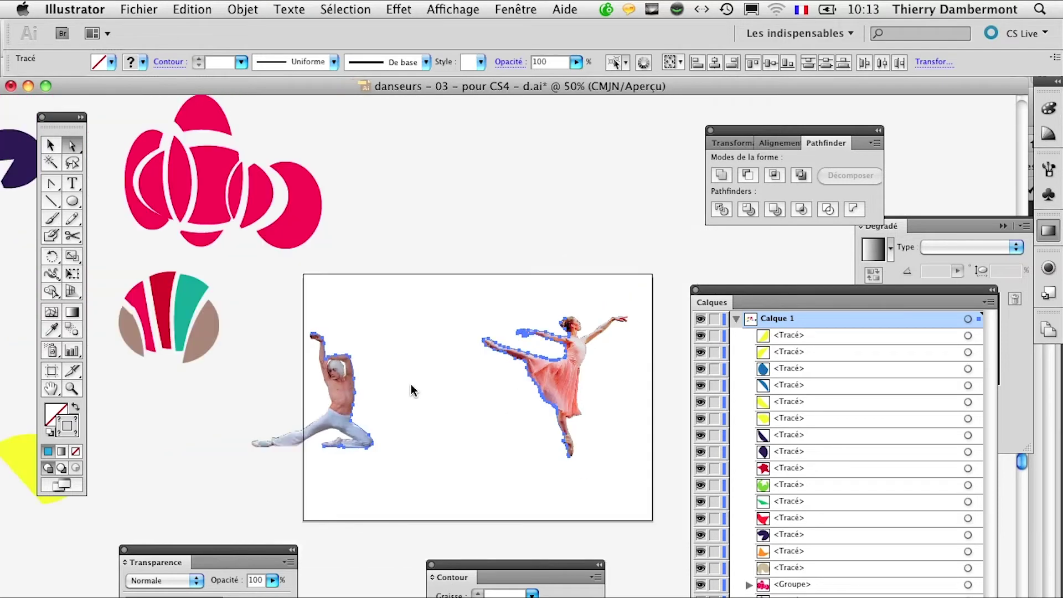
{"action": "left_click_drag", "start_coordinate": [425, 462], "coordinate": [311, 405]}
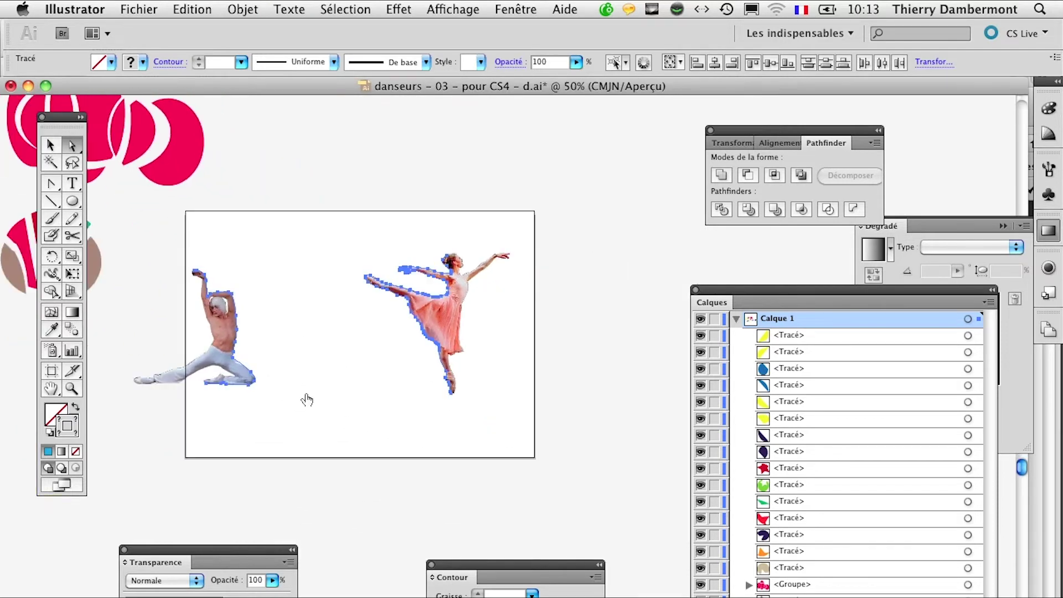
{"action": "left_click", "coordinate": [312, 404], "text": "ctrl+alt"}
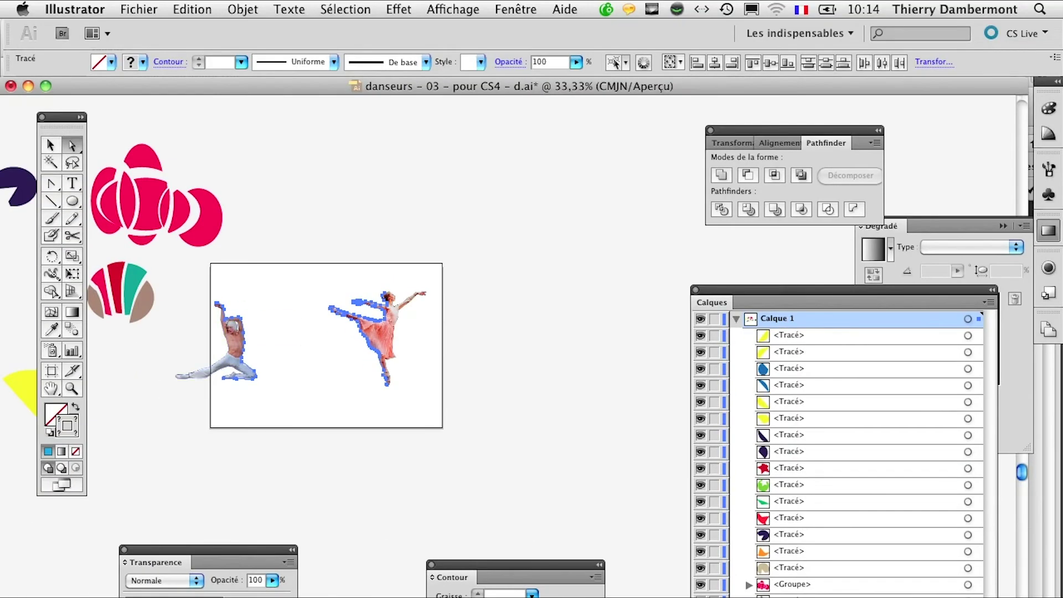
Marquee-select the ballerina and her outline path with the Selection tool
{"action": "key", "text": "v"}
{"action": "left_click", "coordinate": [351, 256]}
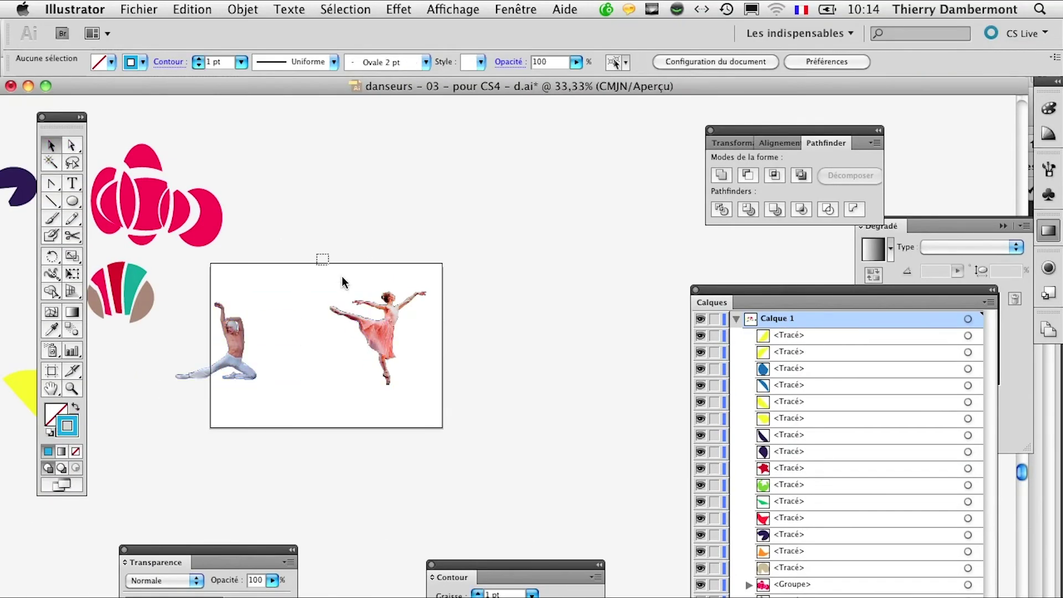
{"action": "left_click_drag", "start_coordinate": [317, 255], "coordinate": [473, 422]}
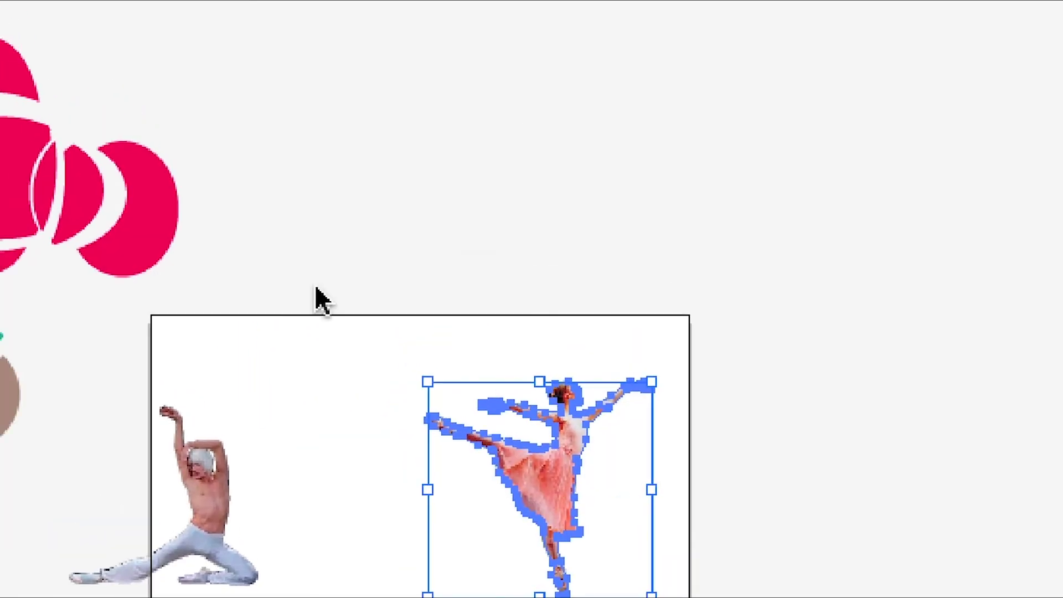
{"action": "left_click", "coordinate": [327, 286]}
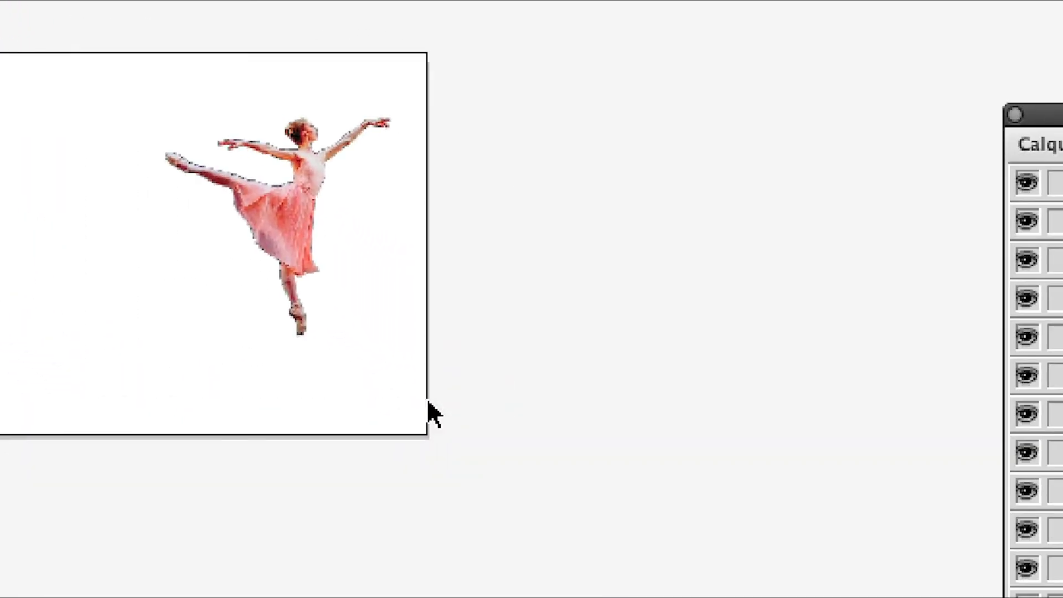
Move the ballerina right off the artboard, hide the artboards, and deselect
{"action": "key", "text": "ctrl+a"}
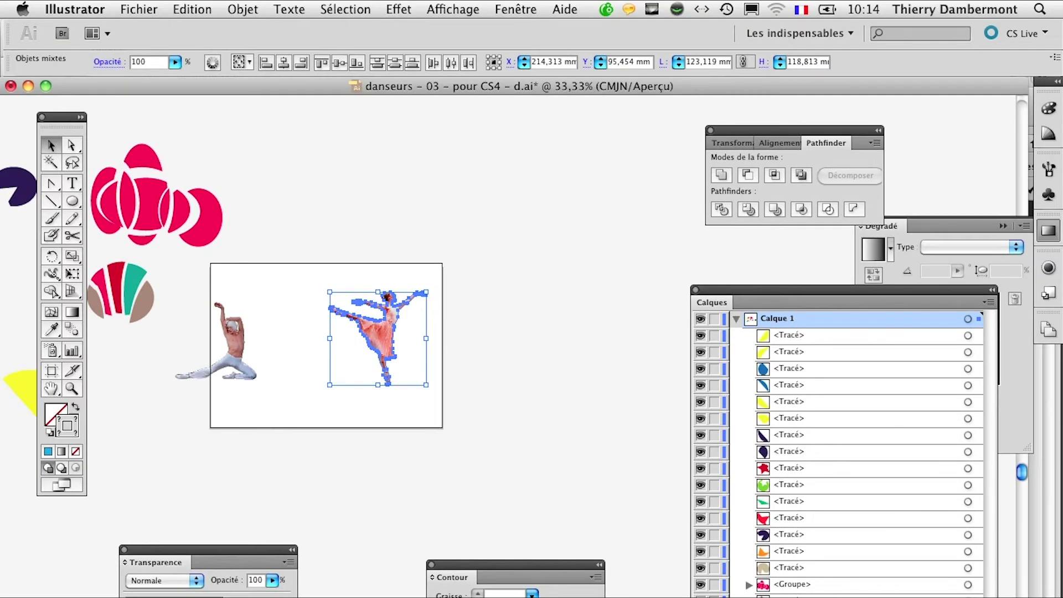
{"action": "mouse_move", "coordinate": [398, 321]}
{"action": "left_mouse_down"}
{"action": "mouse_move", "coordinate": [568, 329]}
{"action": "mouse_move", "coordinate": [570, 339]}
{"action": "left_mouse_up"}
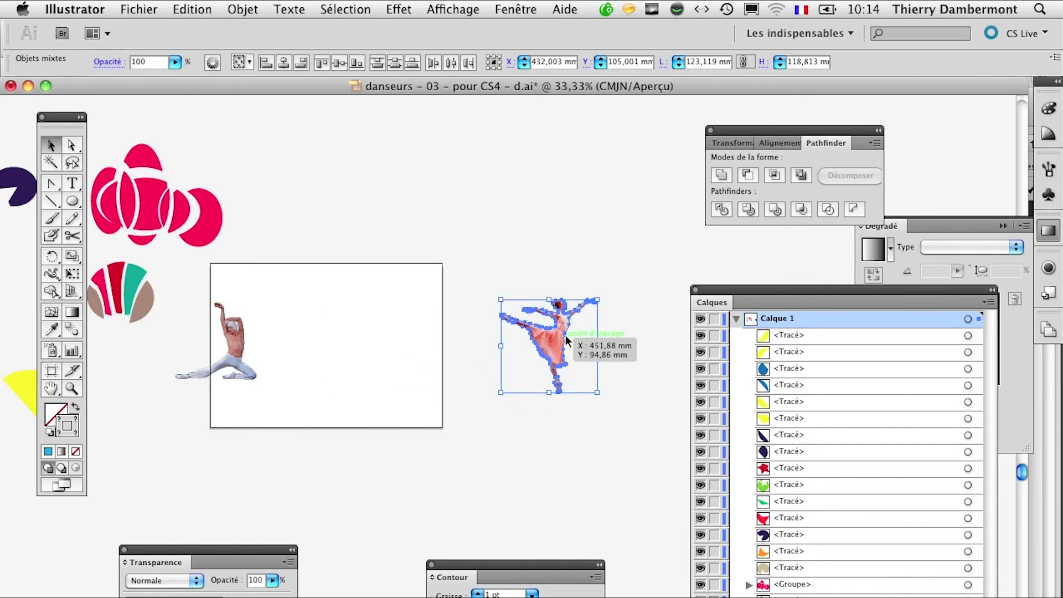
{"action": "left_click", "coordinate": [445, 8]}
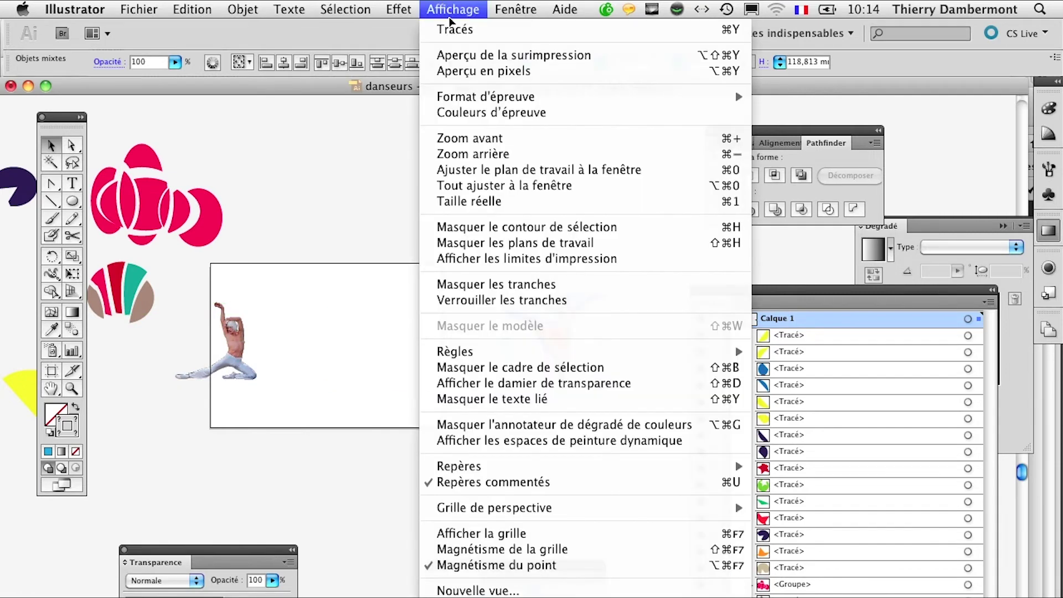
{"action": "left_click", "coordinate": [507, 244]}
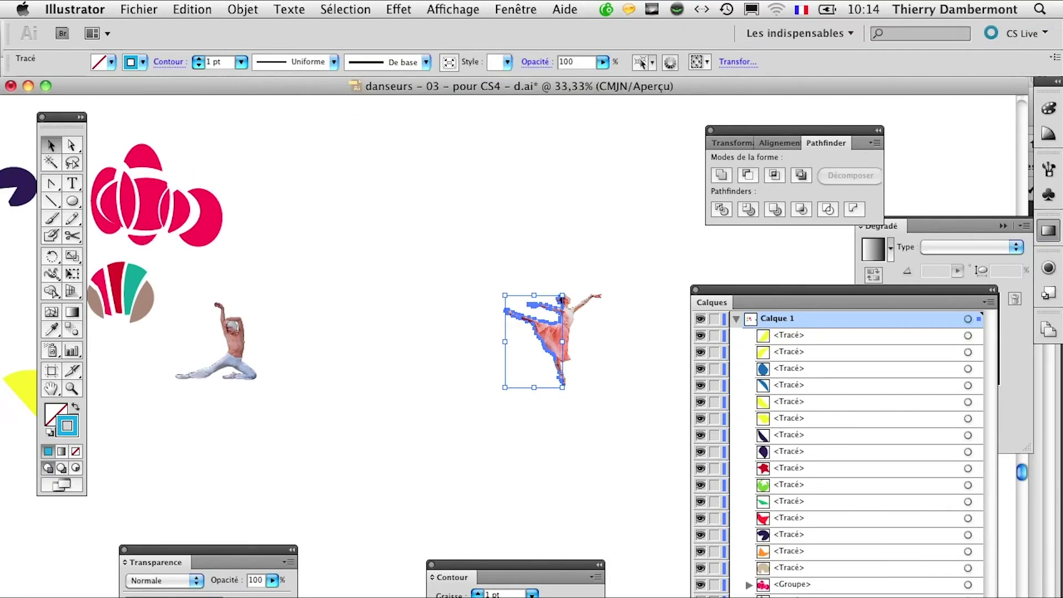
{"action": "left_click", "coordinate": [558, 346]}
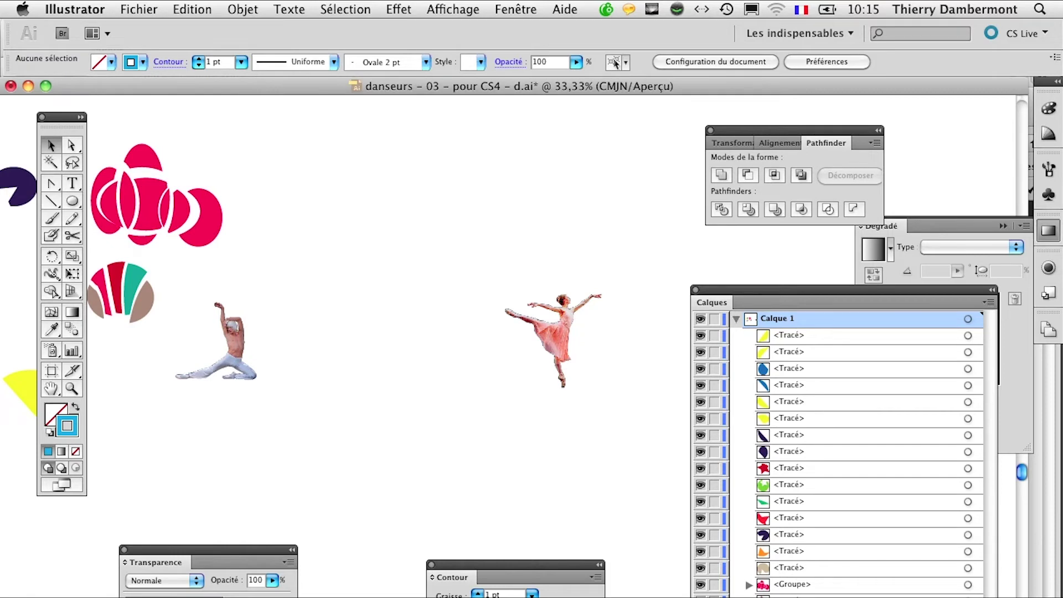
Zoom out, Option-drag a copy of the ballerina's outline to her left, and select both outlines
{"action": "scroll", "coordinate": [546, 360], "scroll_direction": "up", "scroll_amount": 2}
{"action": "scroll", "coordinate": [547, 360], "scroll_direction": "up", "scroll_amount": 2}
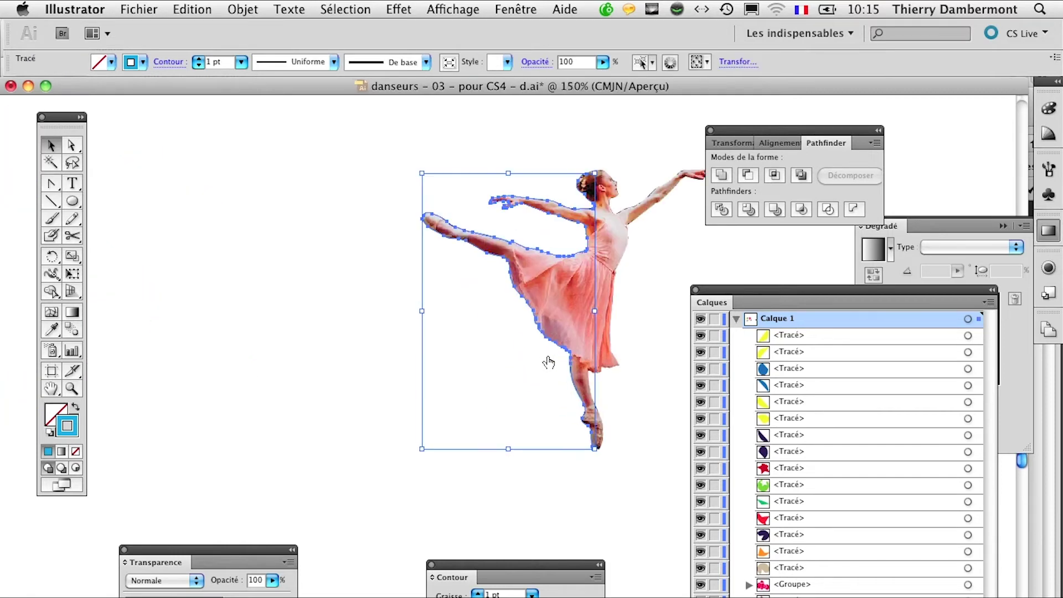
{"action": "scroll", "coordinate": [622, 177], "scroll_direction": "up", "scroll_amount": 2}
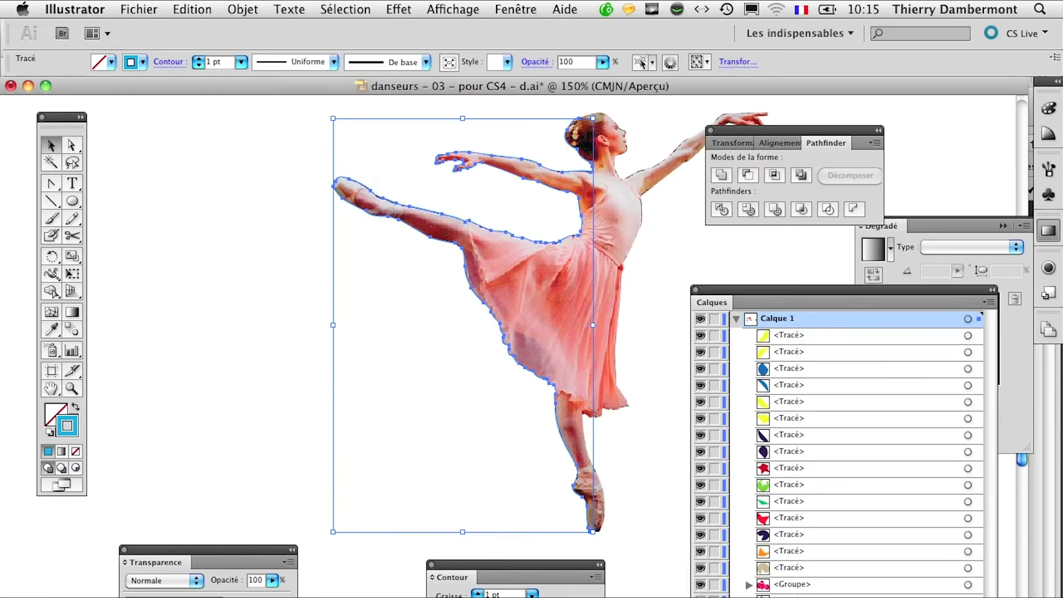
{"action": "key", "text": "super+minus"}
{"action": "key", "text": "super+minus"}
{"action": "key", "text": "super+minus"}
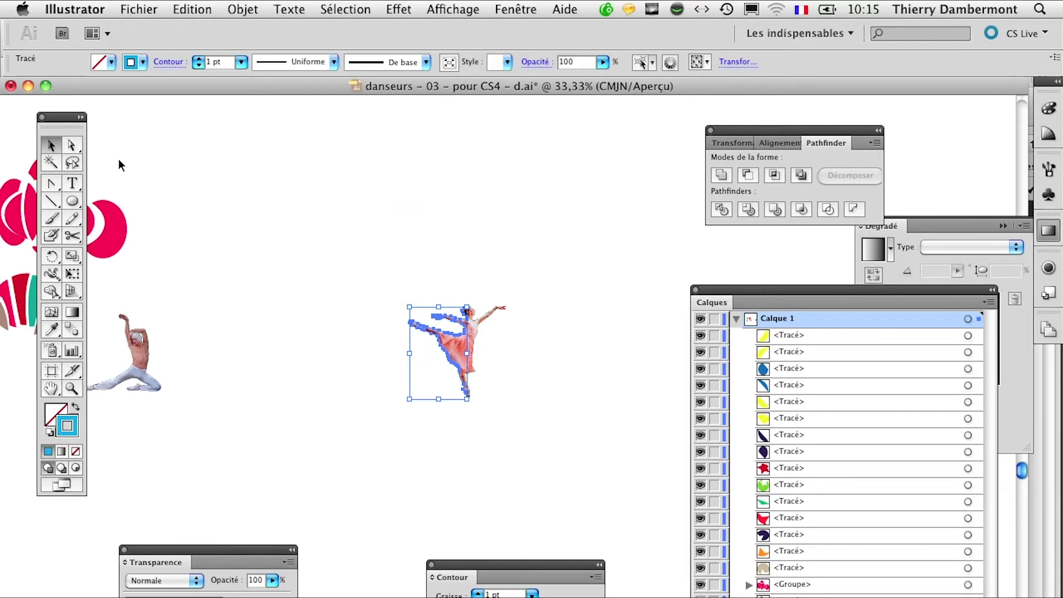
{"action": "left_click_drag", "start_coordinate": [445, 335], "coordinate": [366, 333]}
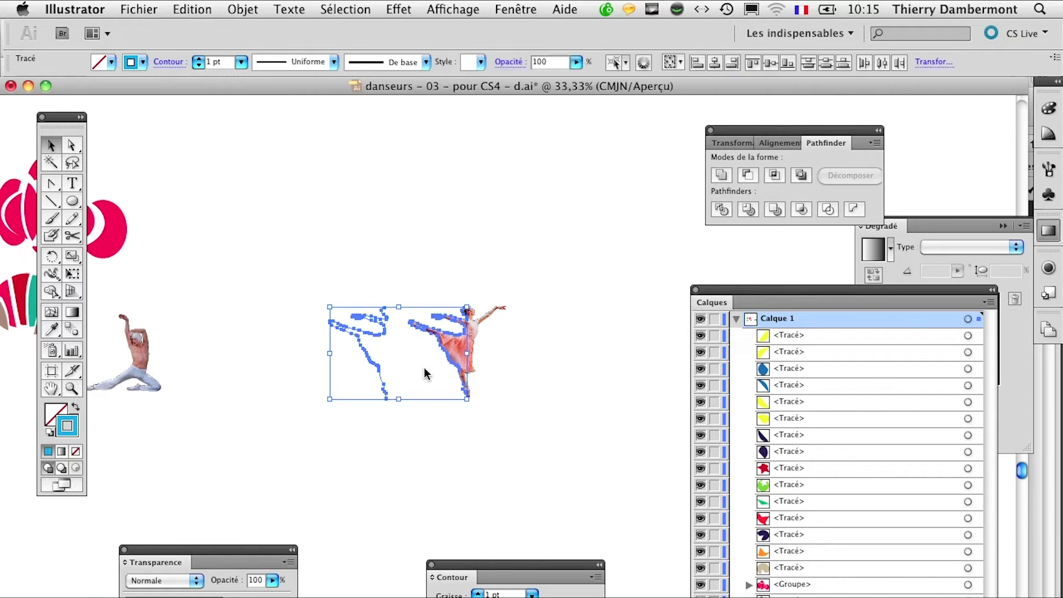
{"action": "left_click", "coordinate": [423, 367]}
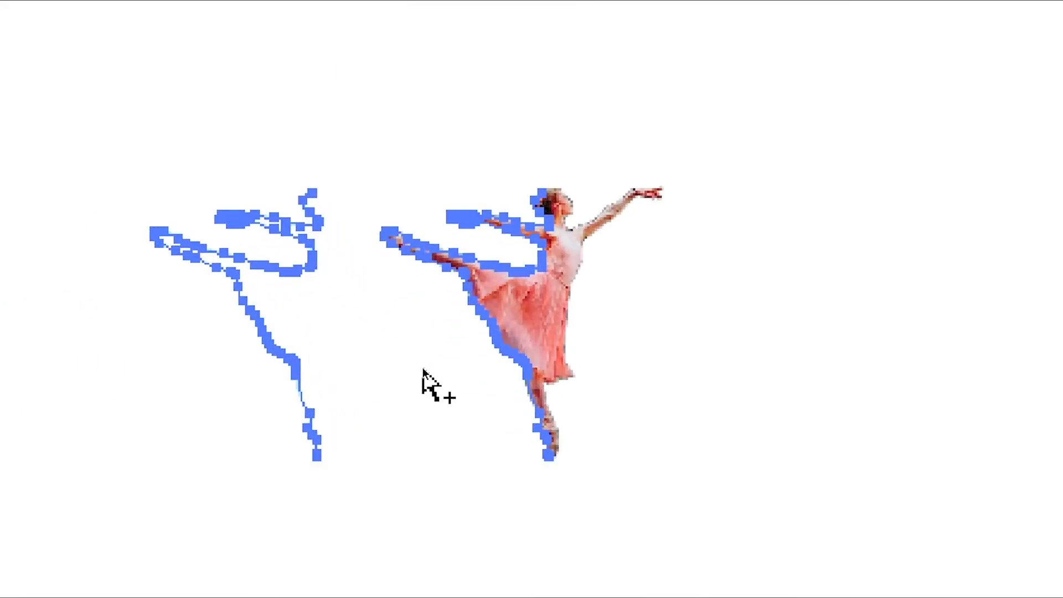
{"action": "left_click", "coordinate": [423, 370], "text": "shift"}
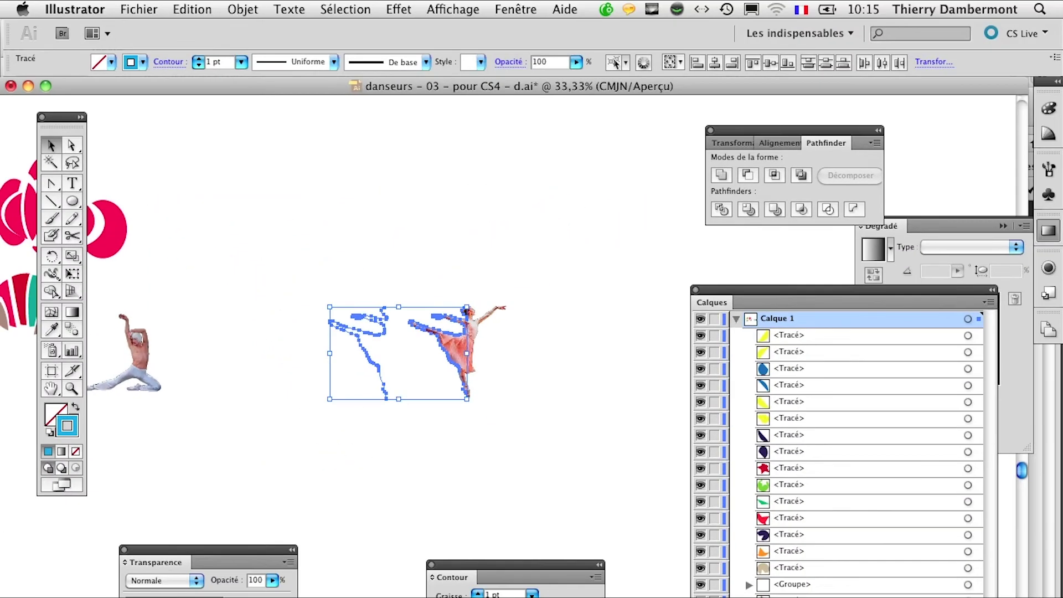
Duplicate the male dancer's outline to his right, then marquee-select all four dancer outlines
{"action": "key", "text": "ctrl+shift+a"}
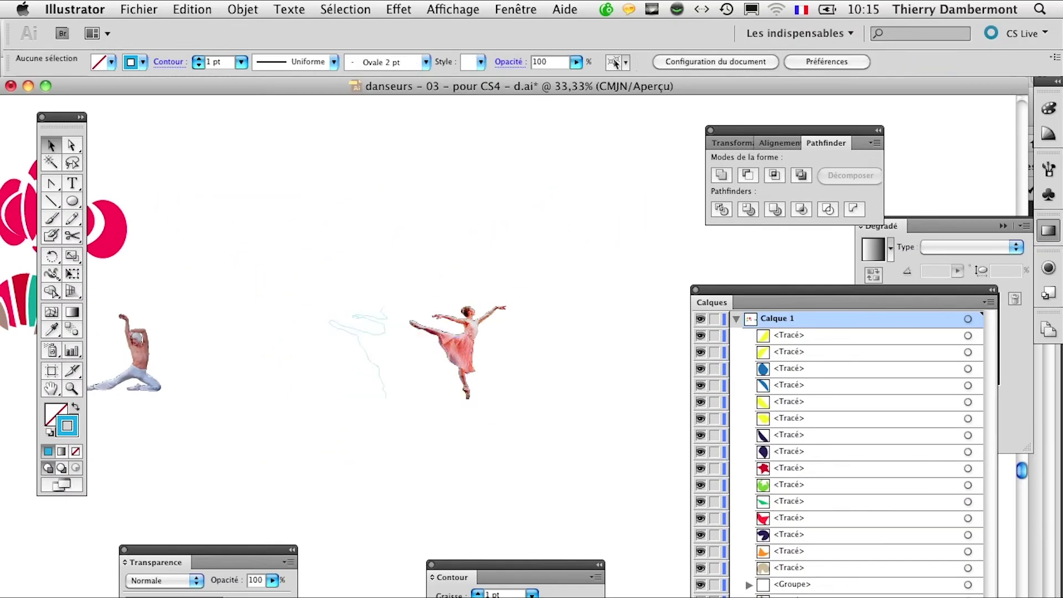
{"action": "left_click", "coordinate": [147, 342]}
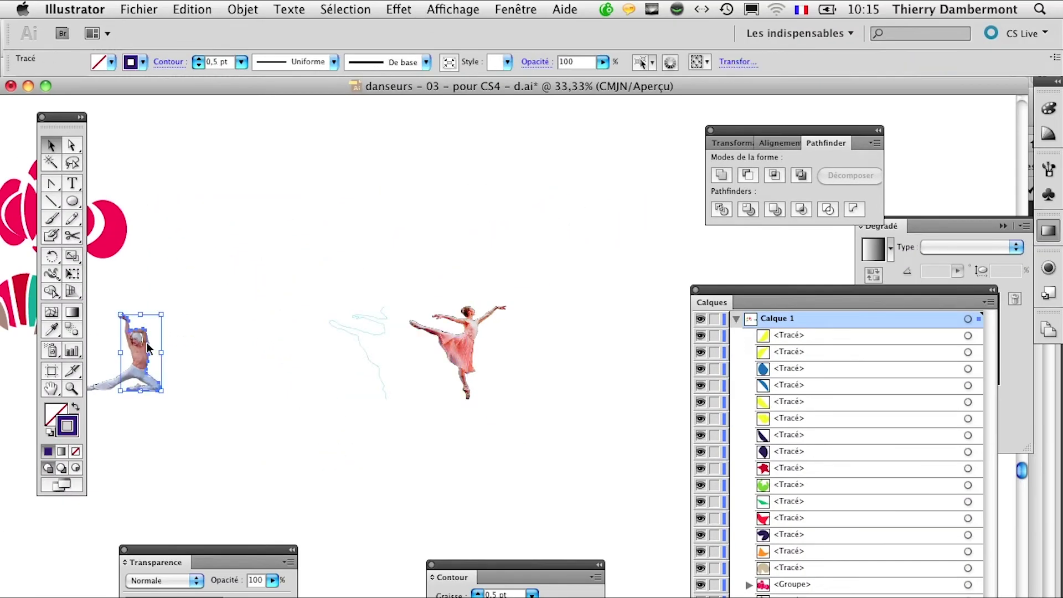
{"action": "left_click_drag", "start_coordinate": [147, 343], "coordinate": [203, 359]}
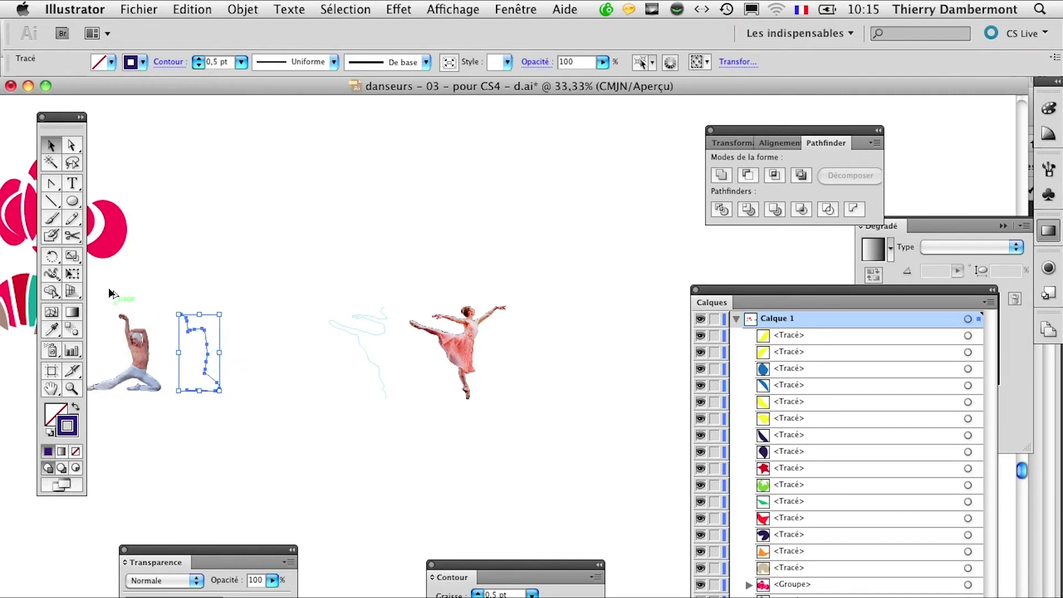
{"action": "left_click_drag", "start_coordinate": [109, 295], "coordinate": [250, 434]}
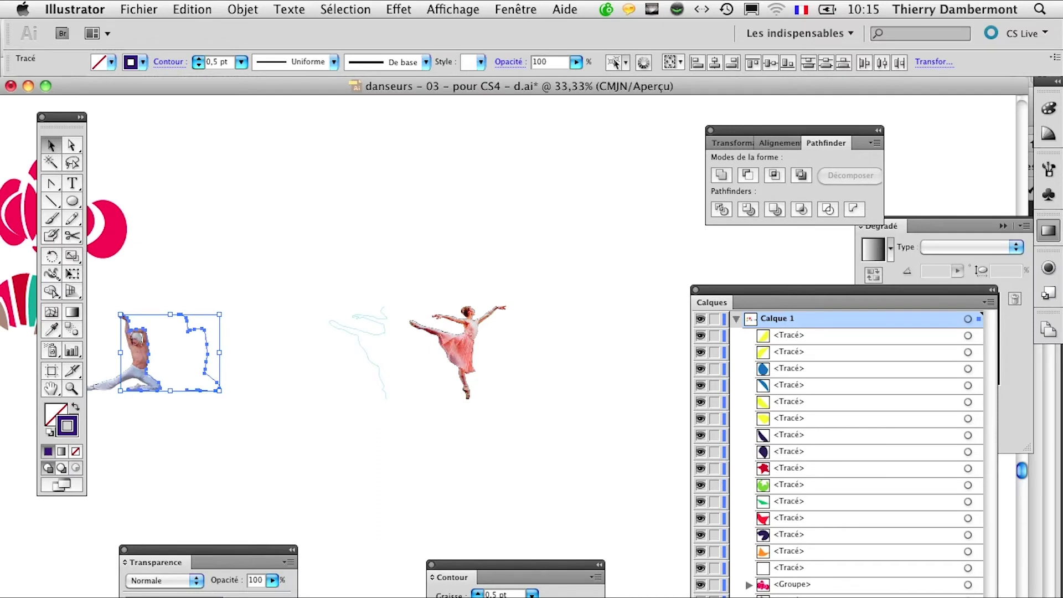
{"action": "key", "text": "super+shift+a"}
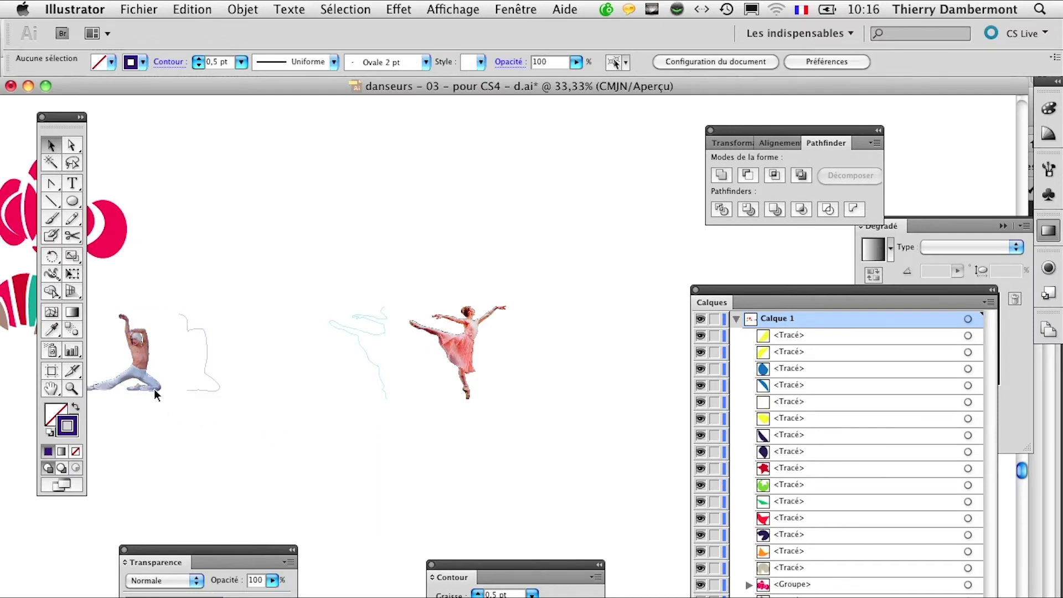
{"action": "left_click_drag", "start_coordinate": [111, 303], "coordinate": [546, 459]}
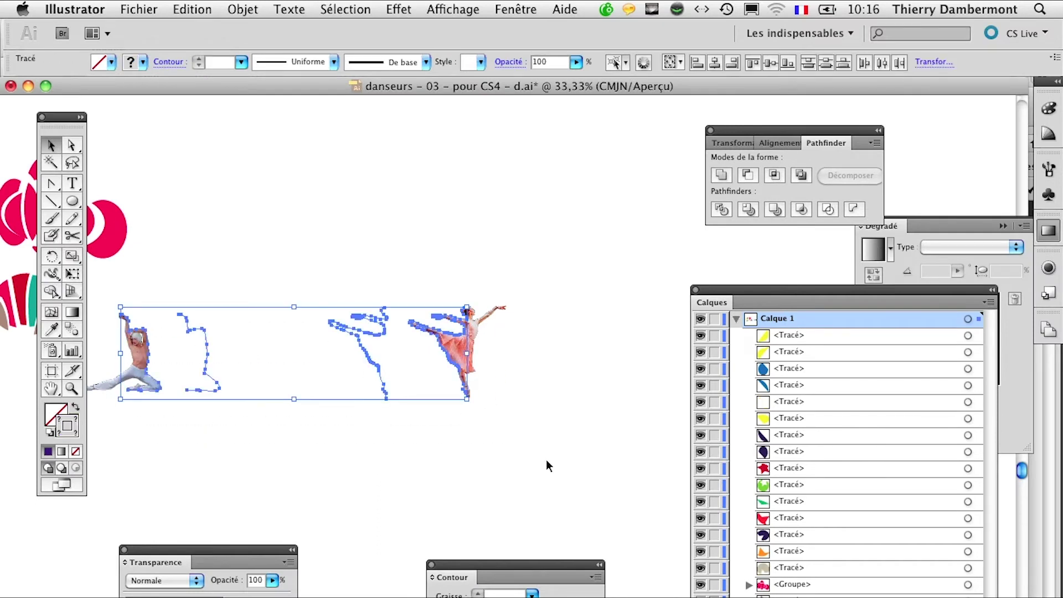
Blend from the male dancer's outline copy through to the ballerina's outline with the Blend tool
{"action": "key", "text": "super+plus"}
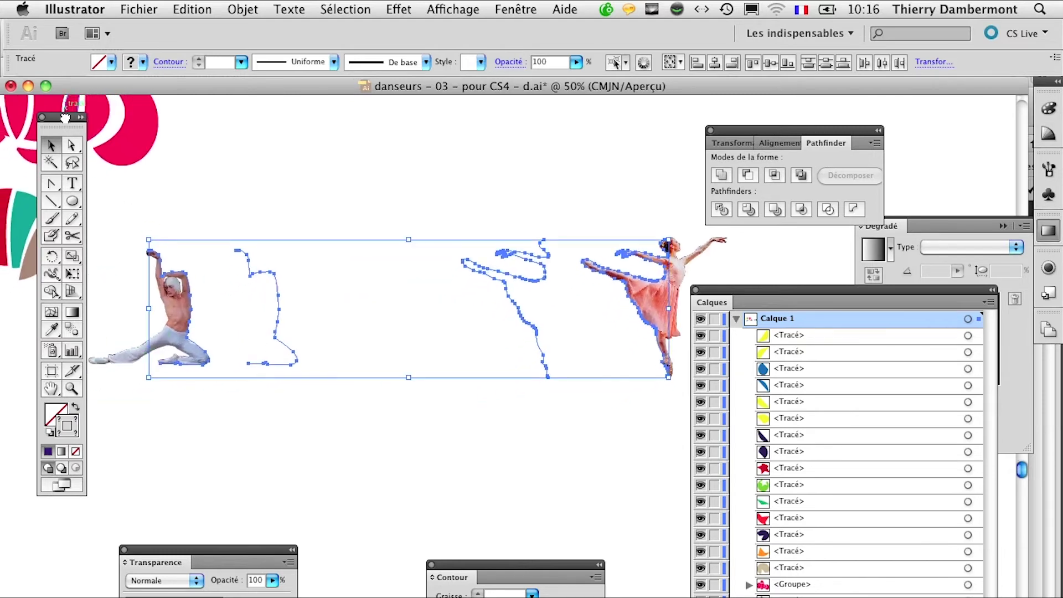
{"action": "left_click_drag", "start_coordinate": [66, 117], "coordinate": [50, 123]}
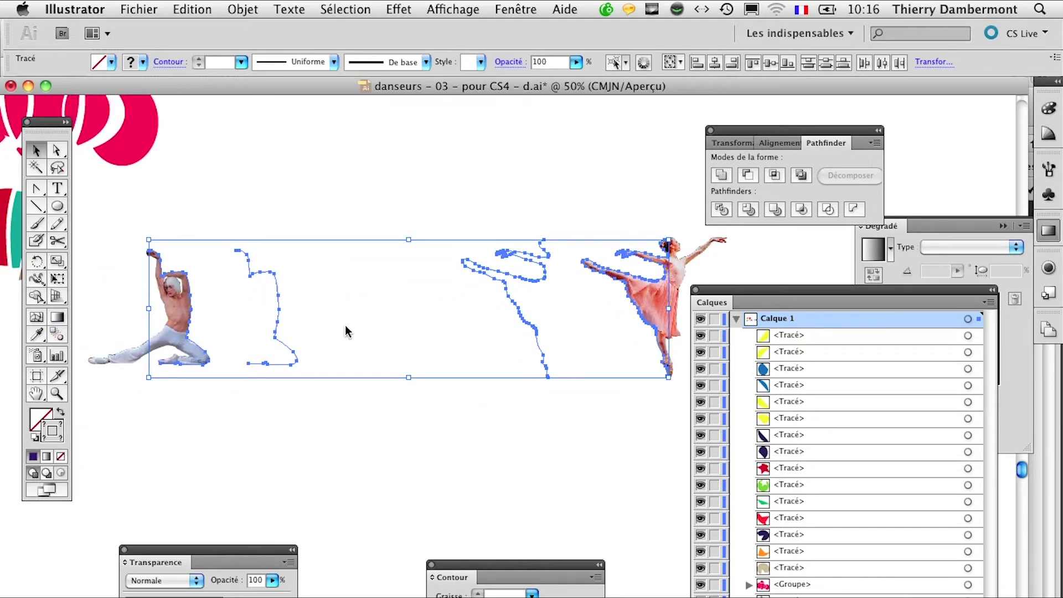
{"action": "mouse_move", "coordinate": [720, 295]}
{"action": "left_mouse_down"}
{"action": "mouse_move", "coordinate": [722, 381]}
{"action": "mouse_move", "coordinate": [707, 382]}
{"action": "left_mouse_up"}
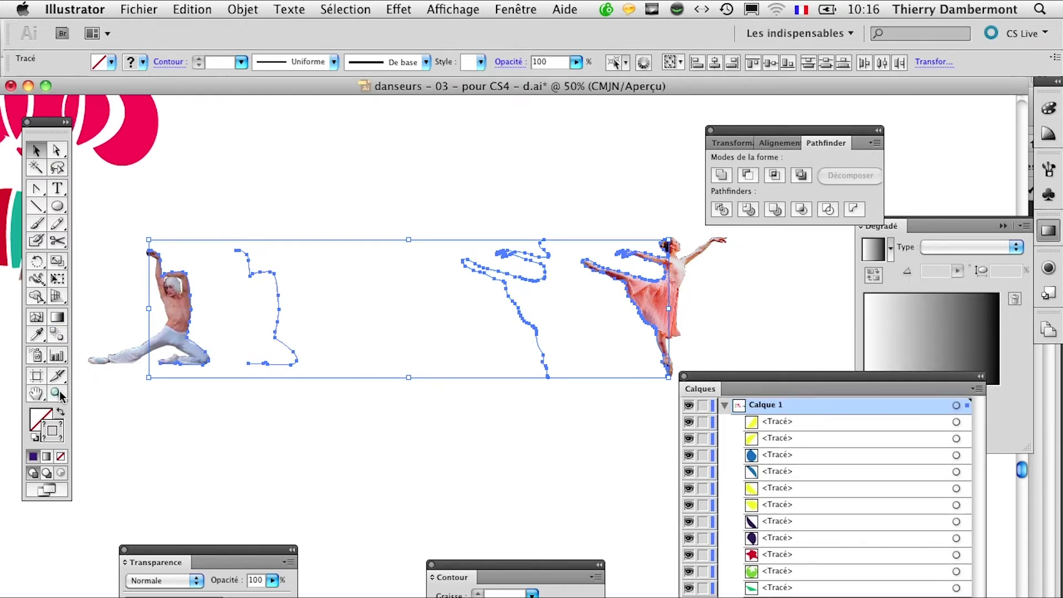
{"action": "left_click", "coordinate": [59, 339]}
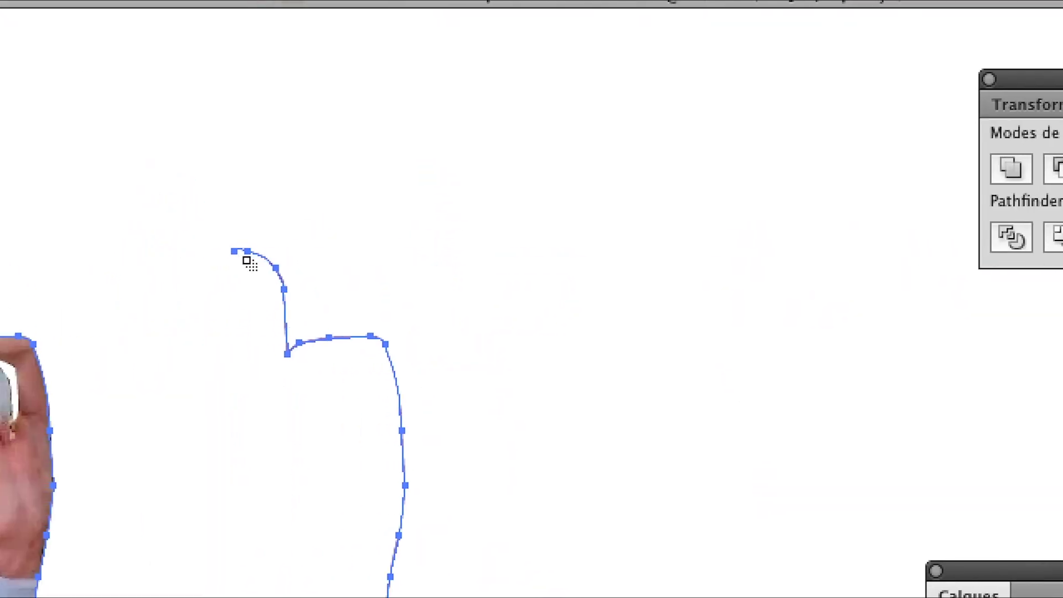
{"action": "left_click", "coordinate": [244, 256]}
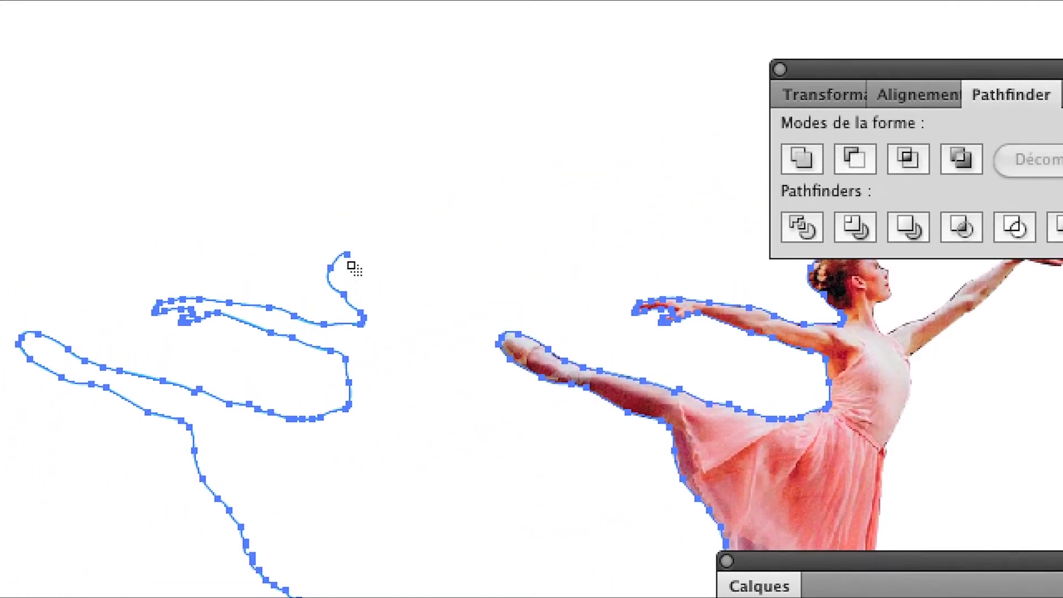
{"action": "left_click", "coordinate": [351, 274]}
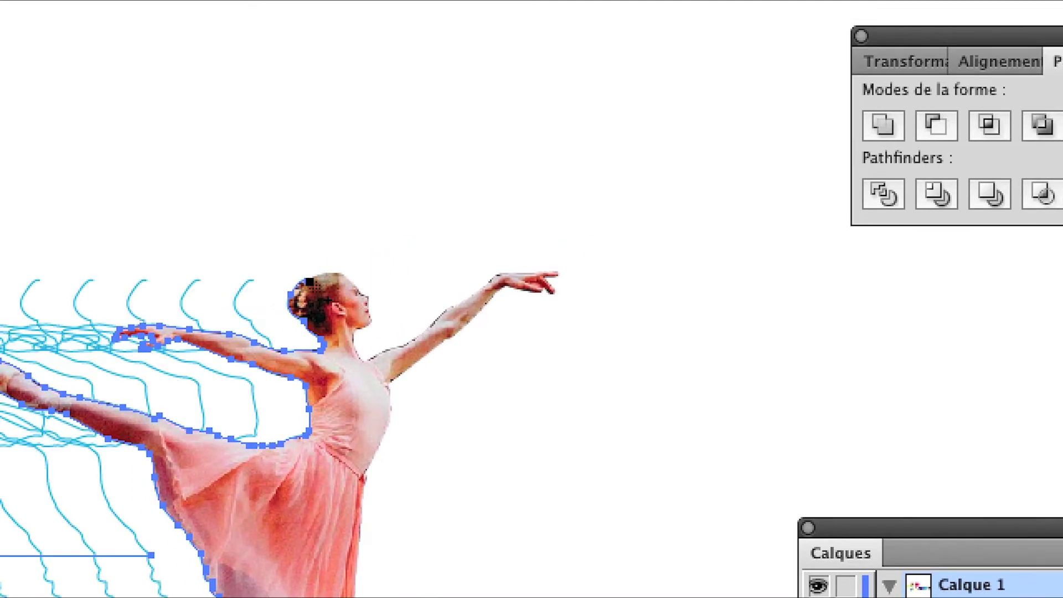
{"action": "left_click", "coordinate": [316, 289]}
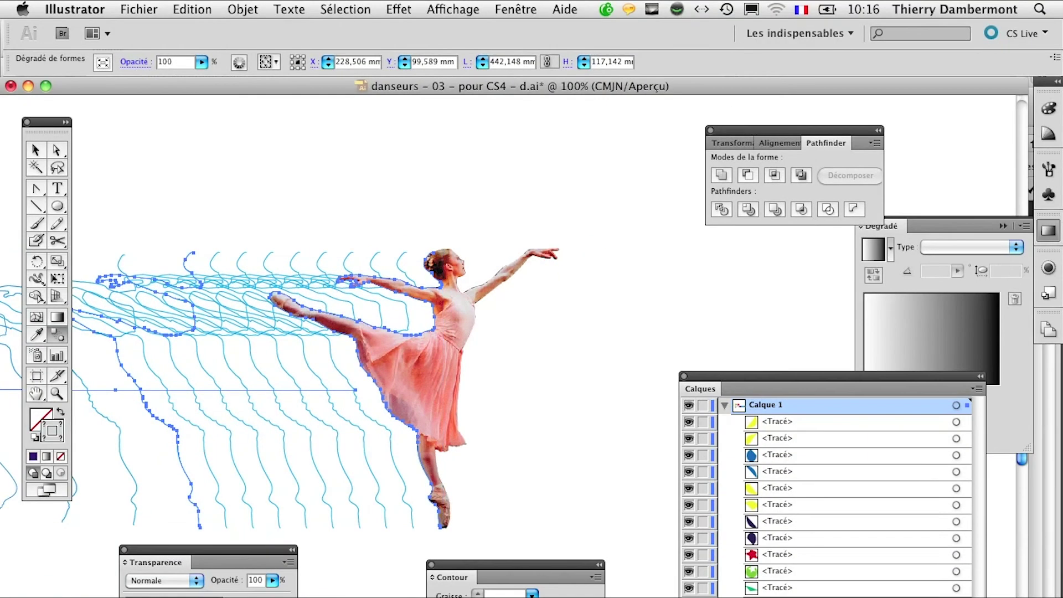
Zoom out and marquee-select the whole wavy blend between the dancers
{"action": "key", "text": "ctrl+minus"}
{"action": "key", "text": "ctrl+minus"}
{"action": "scroll", "coordinate": [371, 315], "scroll_direction": "left", "scroll_amount": 5}
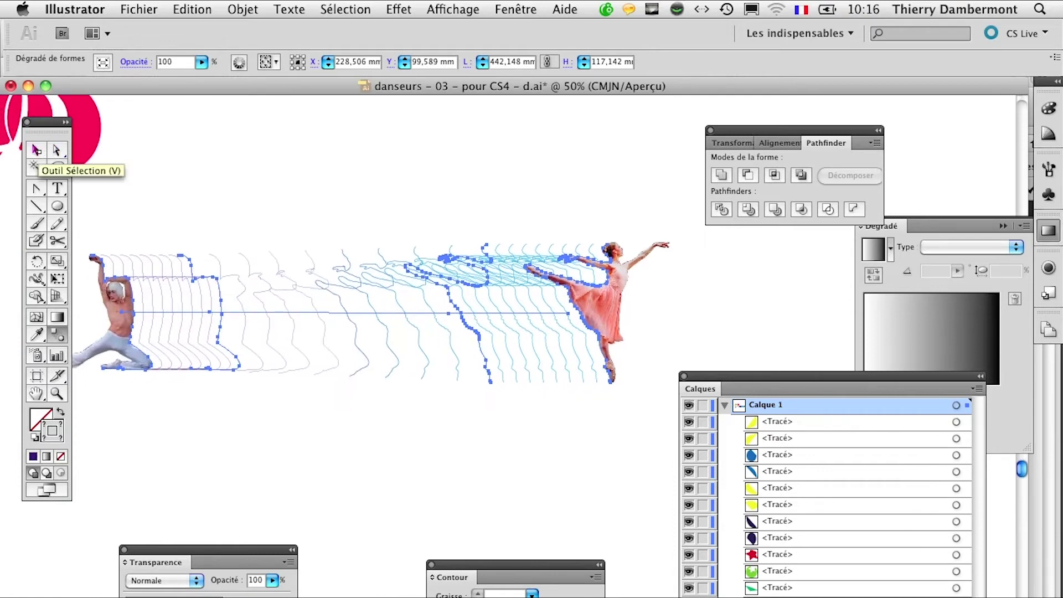
{"action": "left_click", "coordinate": [37, 150]}
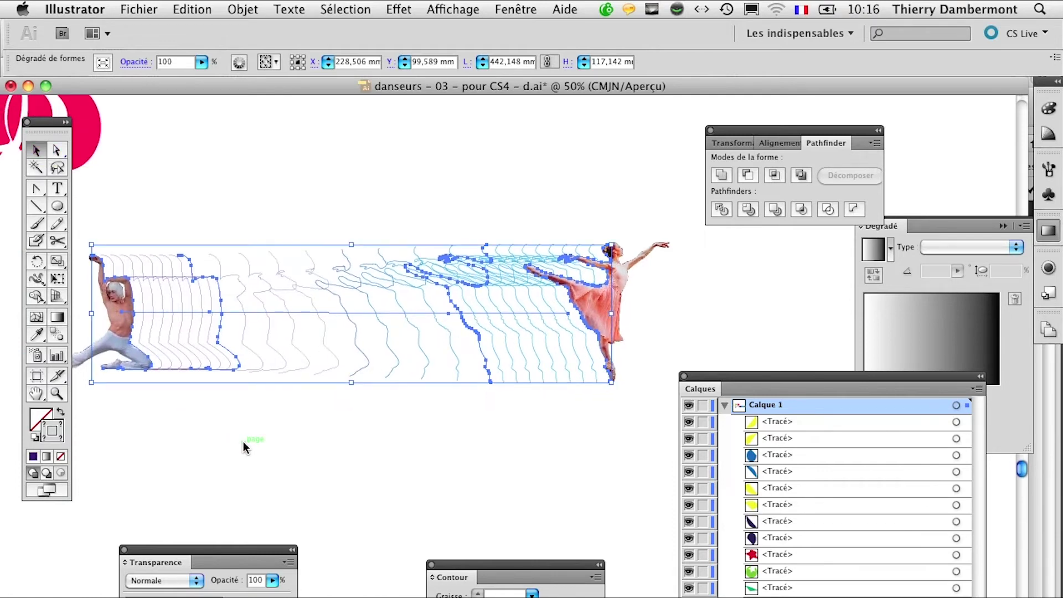
{"action": "left_click", "coordinate": [243, 442]}
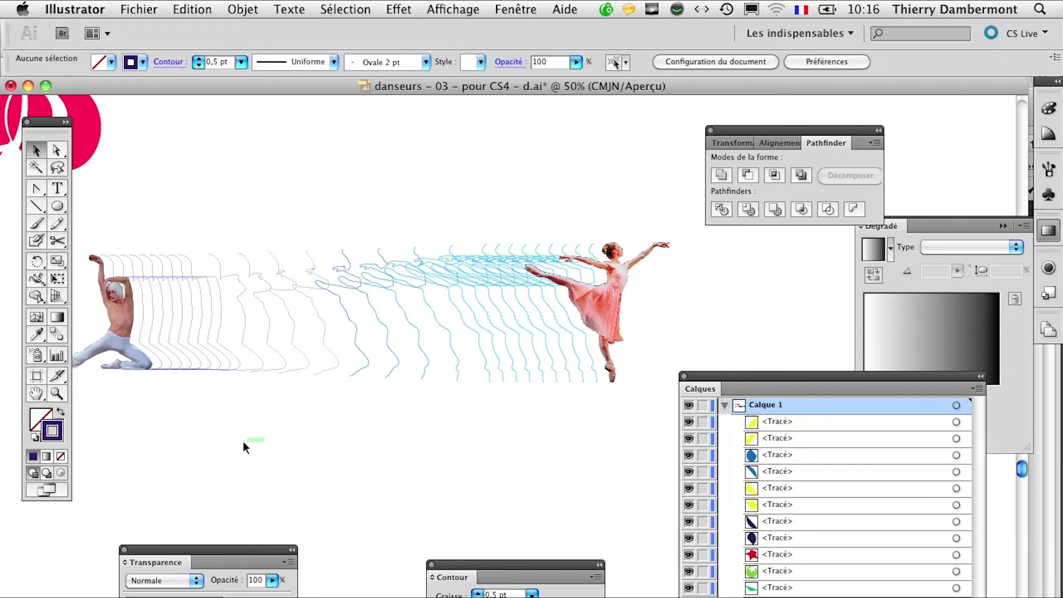
{"action": "left_click_drag", "start_coordinate": [96, 220], "coordinate": [265, 359]}
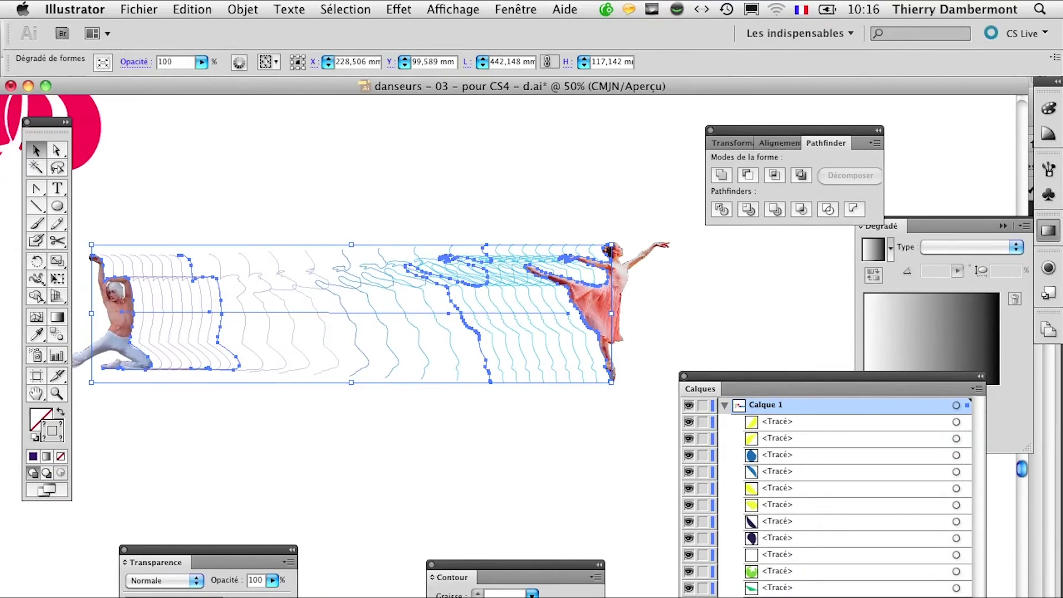
Set the blend's Options de dégradés to 32 specified steps with preview
{"action": "left_click", "coordinate": [243, 10]}
{"action": "mouse_move", "coordinate": [291, 337]}
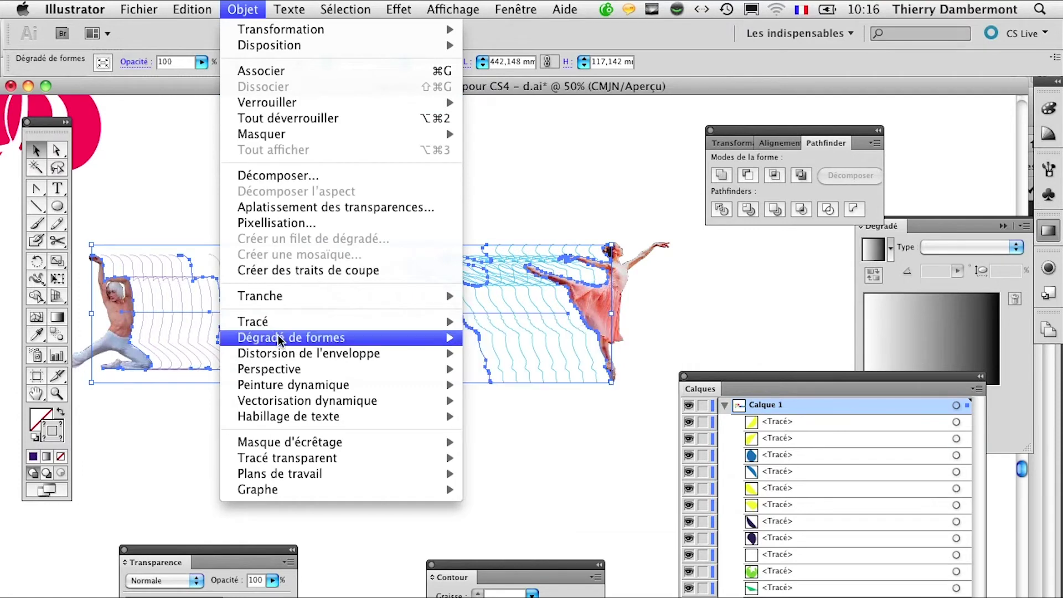
{"action": "left_click", "coordinate": [516, 383]}
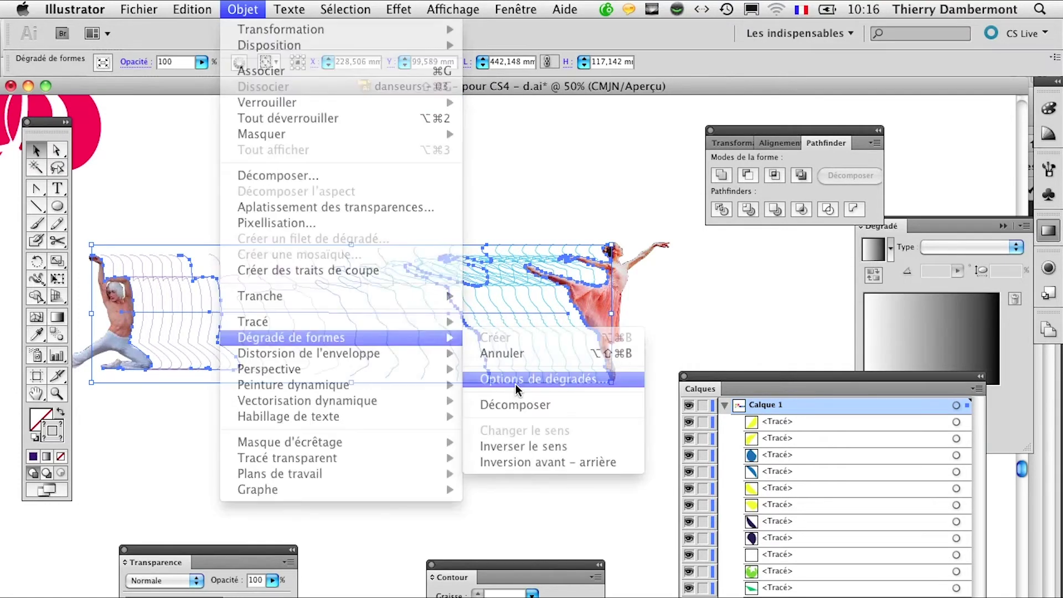
{"action": "left_click_drag", "start_coordinate": [507, 251], "coordinate": [416, 468]}
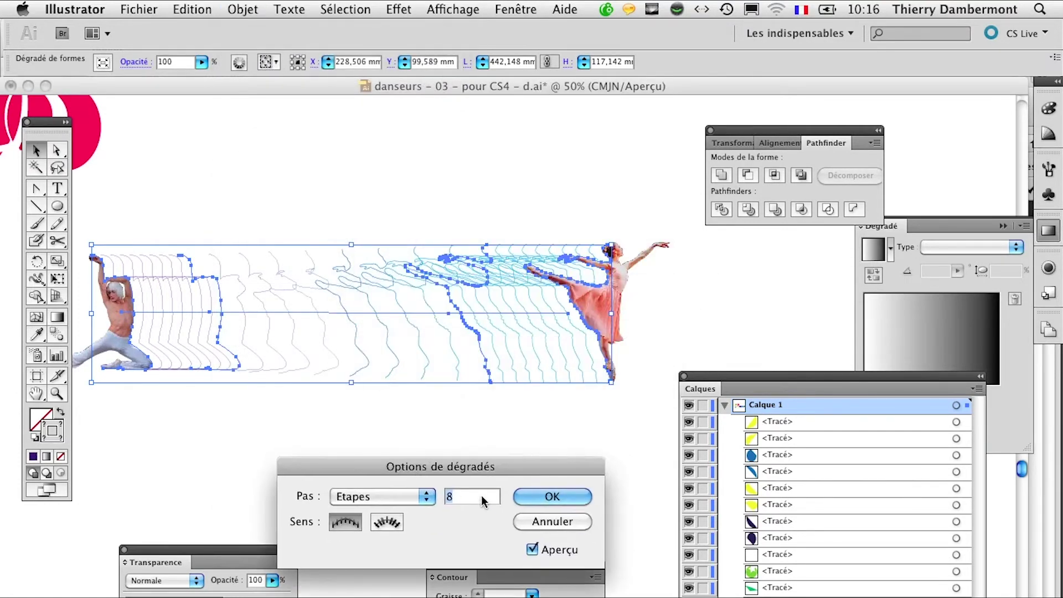
{"action": "type", "text": "32"}
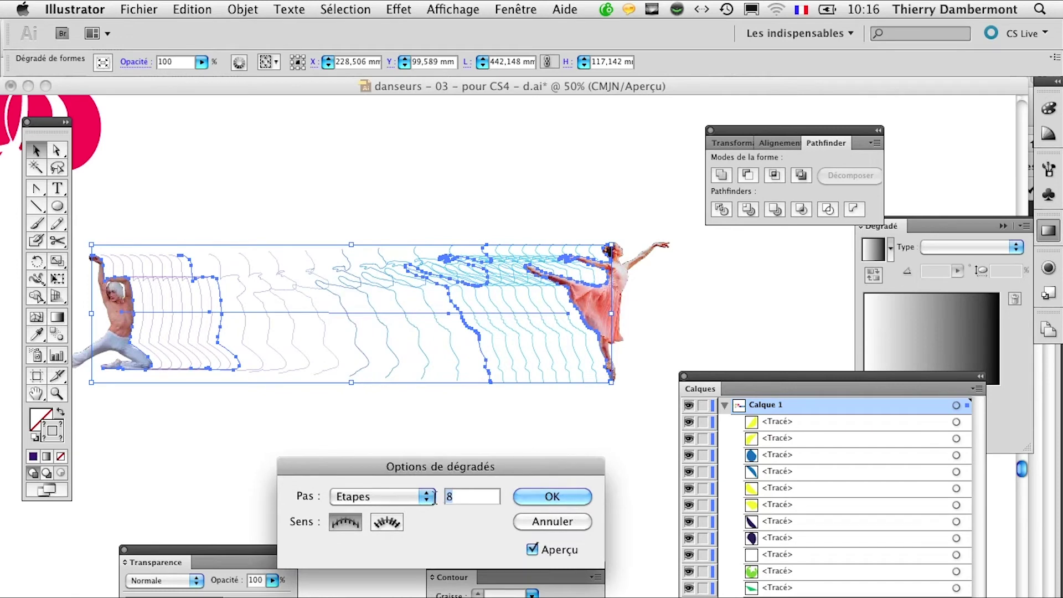
{"action": "key", "text": "Tab"}
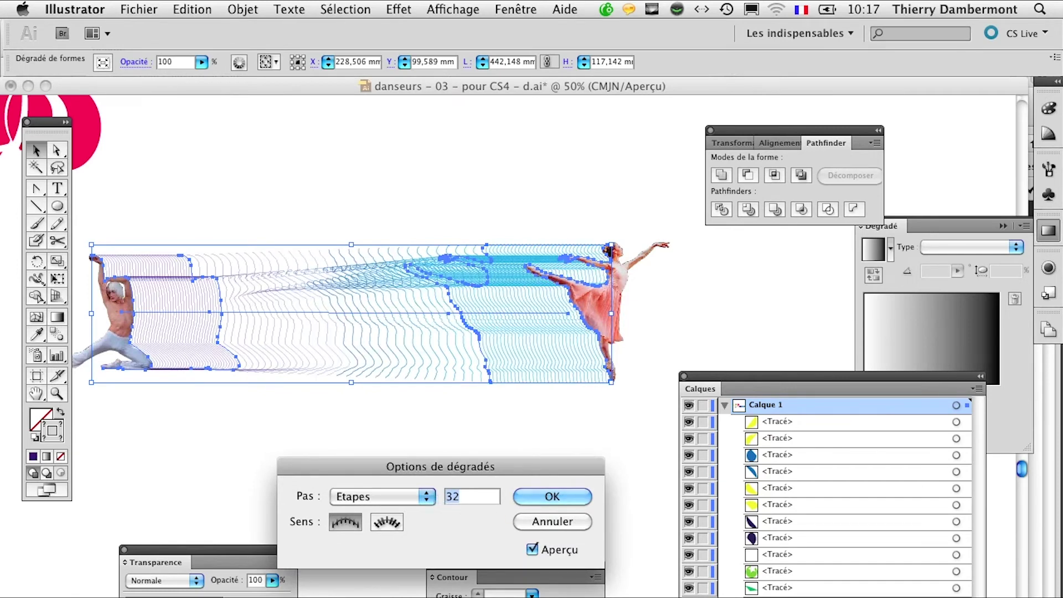
{"action": "left_click", "coordinate": [553, 496]}
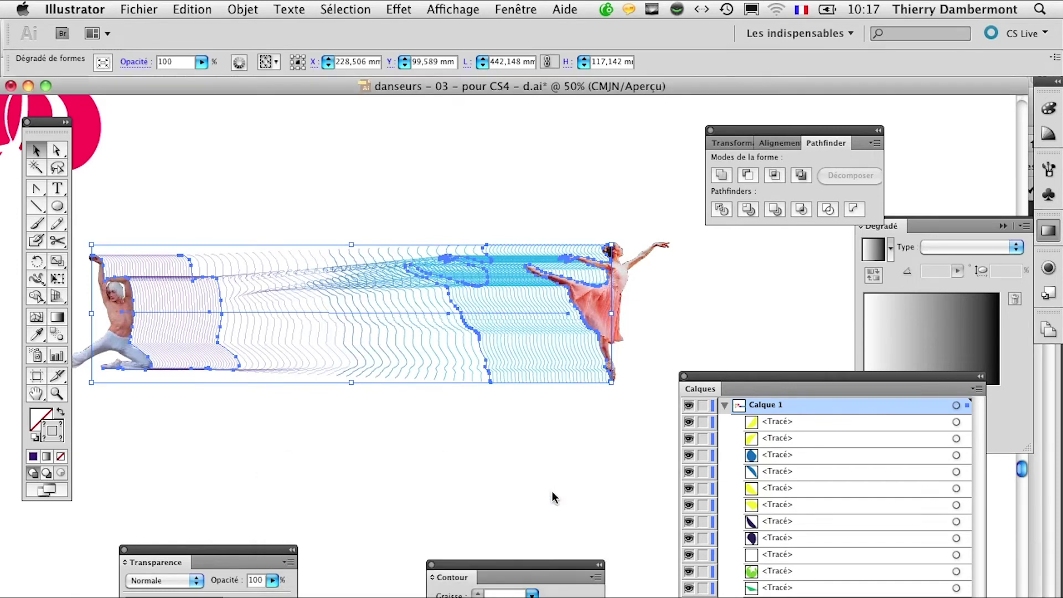
{"action": "left_click", "coordinate": [57, 151]}
Give the blend's left purple end path a 4 pt stroke
{"action": "left_click", "coordinate": [180, 205]}
{"action": "left_click", "coordinate": [192, 264]}
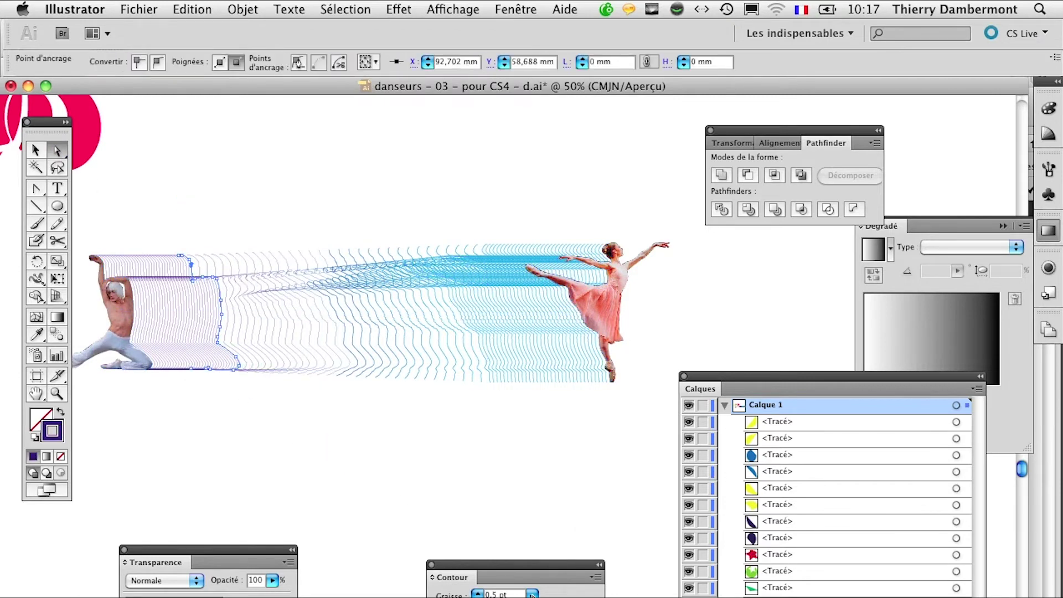
{"action": "left_click", "coordinate": [532, 595]}
{"action": "type", "text": "4"}
{"action": "key", "text": "Return"}
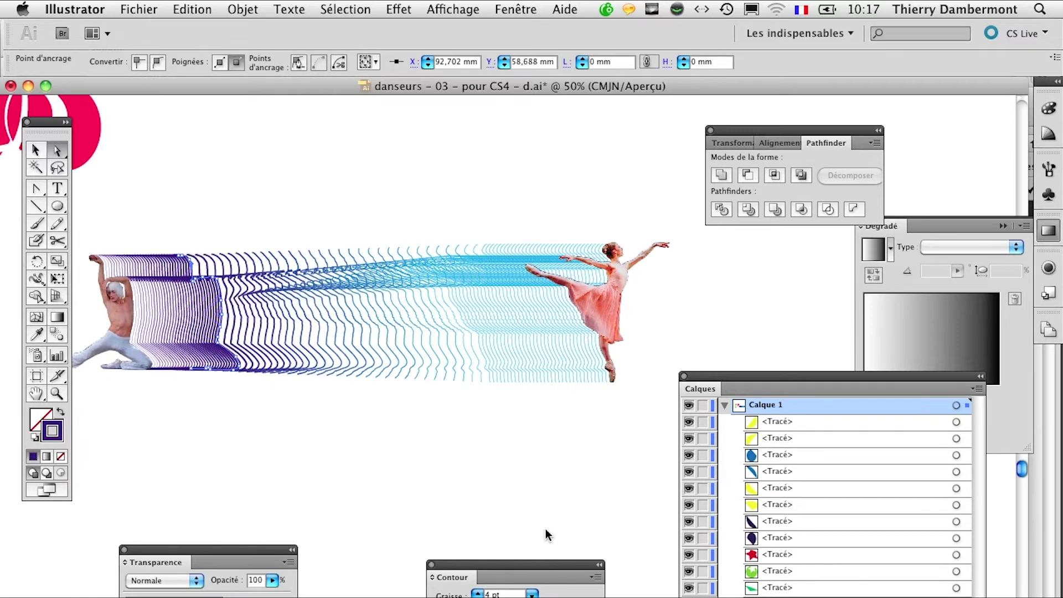
Make the right end path an 11 pt green stroke and recolour the left end path red
{"action": "left_click_drag", "start_coordinate": [435, 267], "coordinate": [451, 318]}
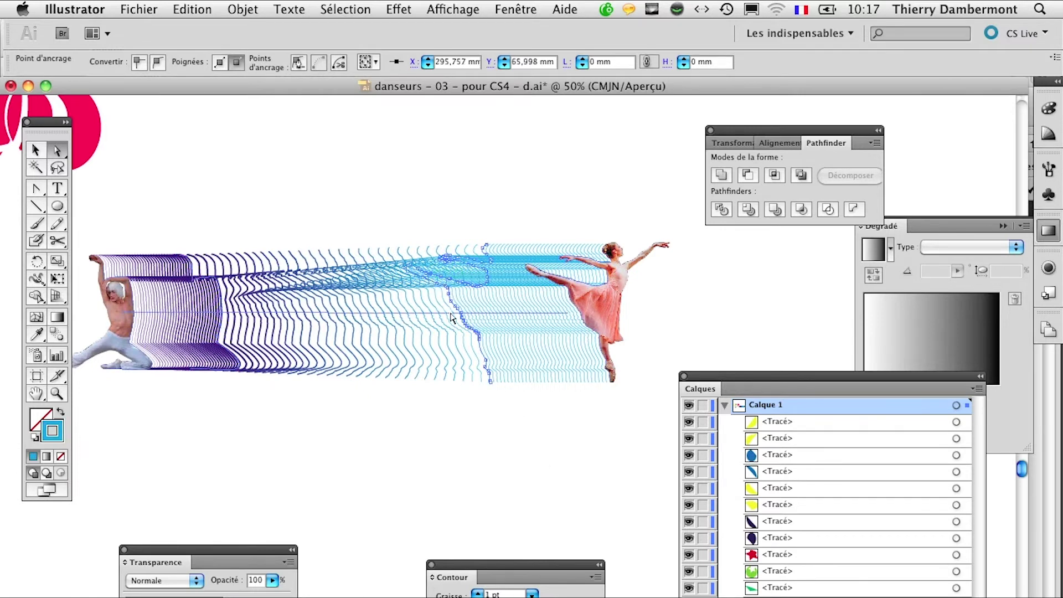
{"action": "left_click", "coordinate": [530, 594]}
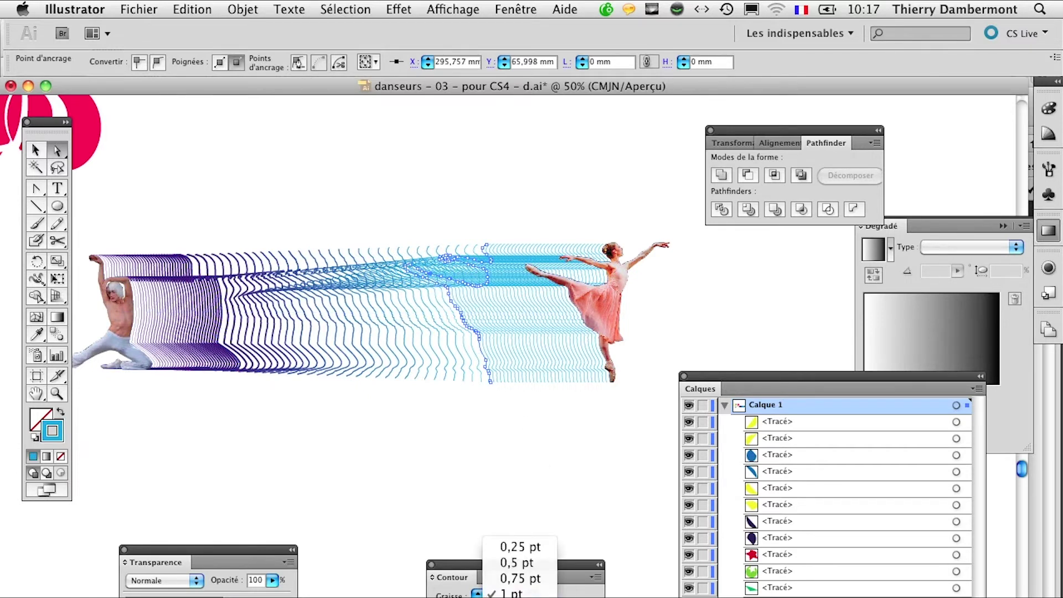
{"action": "type", "text": "12"}
{"action": "key", "text": "Return"}
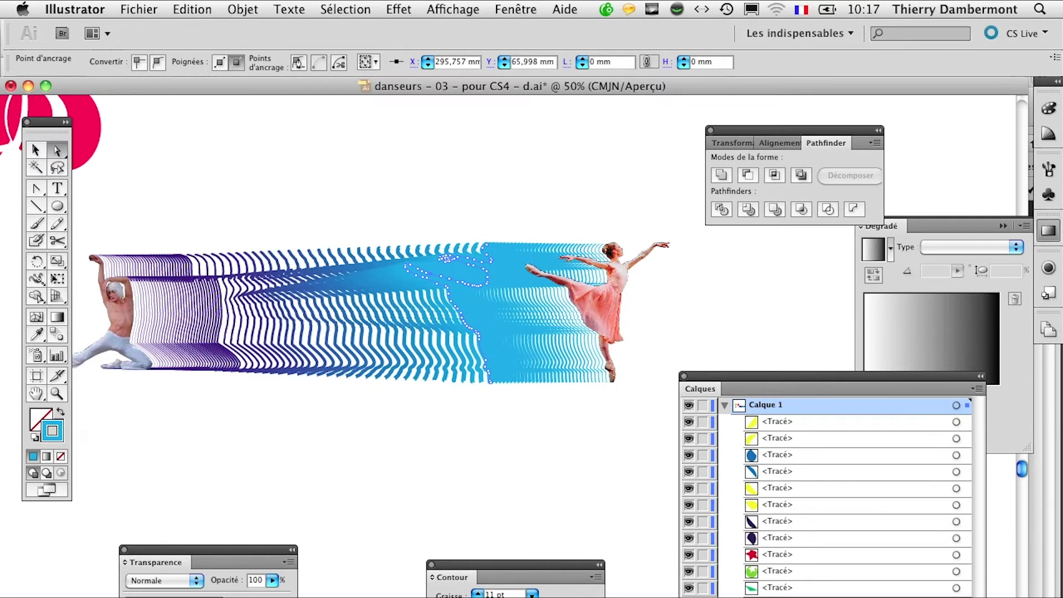
{"action": "key", "text": "ctrl+z"}
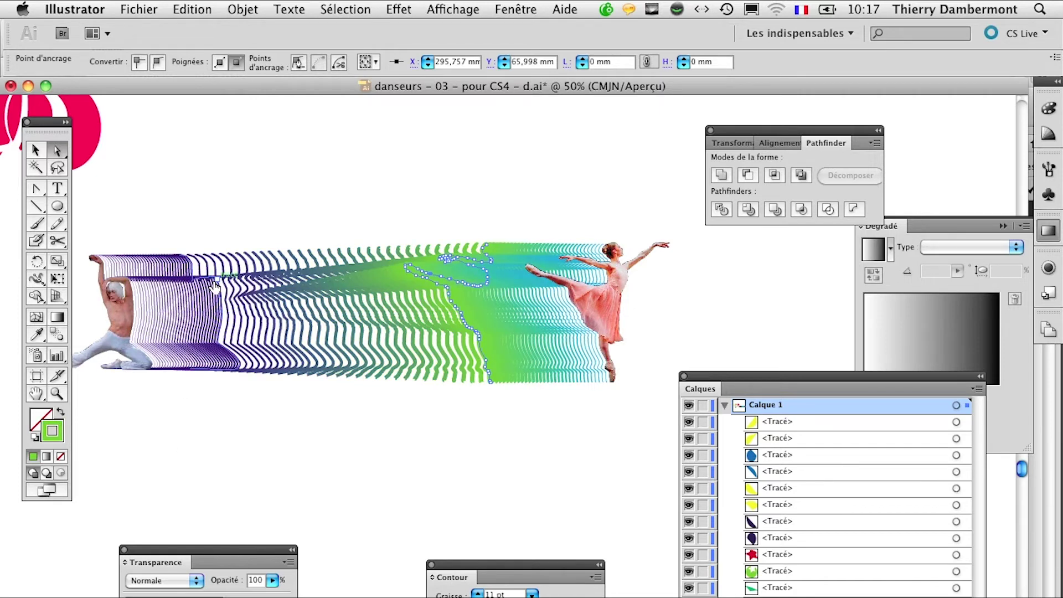
{"action": "left_click", "coordinate": [216, 284]}
{"action": "key", "text": "ctrl+z"}
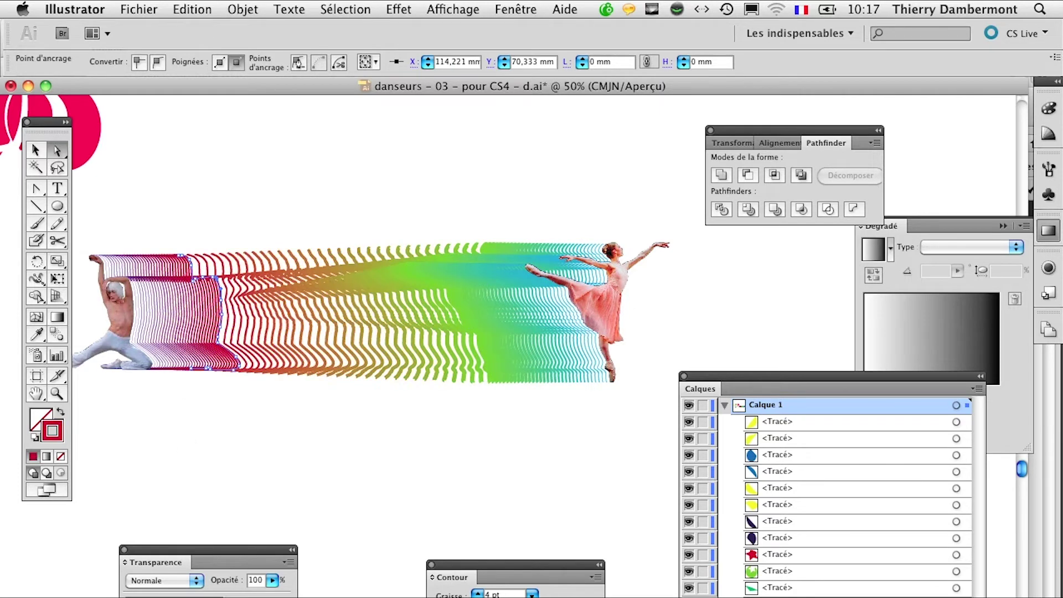
{"action": "left_click", "coordinate": [437, 409]}
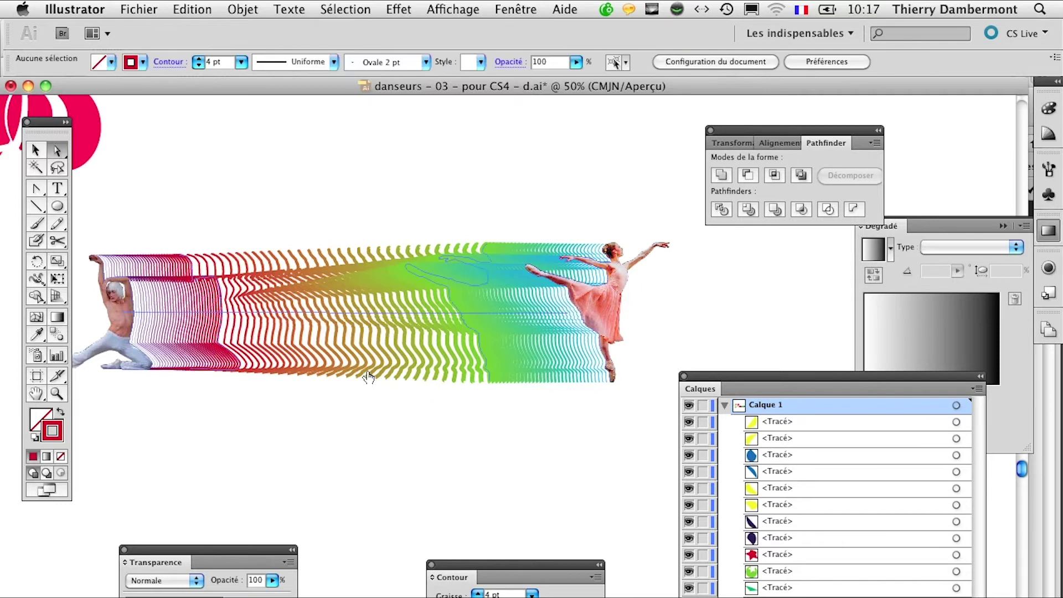
Lift the red and green end paths with Group Selection so the blend arches upward
{"action": "left_click_drag", "start_coordinate": [62, 154], "coordinate": [97, 169]}
{"action": "left_click", "coordinate": [222, 299]}
{"action": "mouse_move", "coordinate": [223, 299]}
{"action": "left_mouse_down"}
{"action": "mouse_move", "coordinate": [261, 266]}
{"action": "mouse_move", "coordinate": [282, 363]}
{"action": "left_mouse_up"}
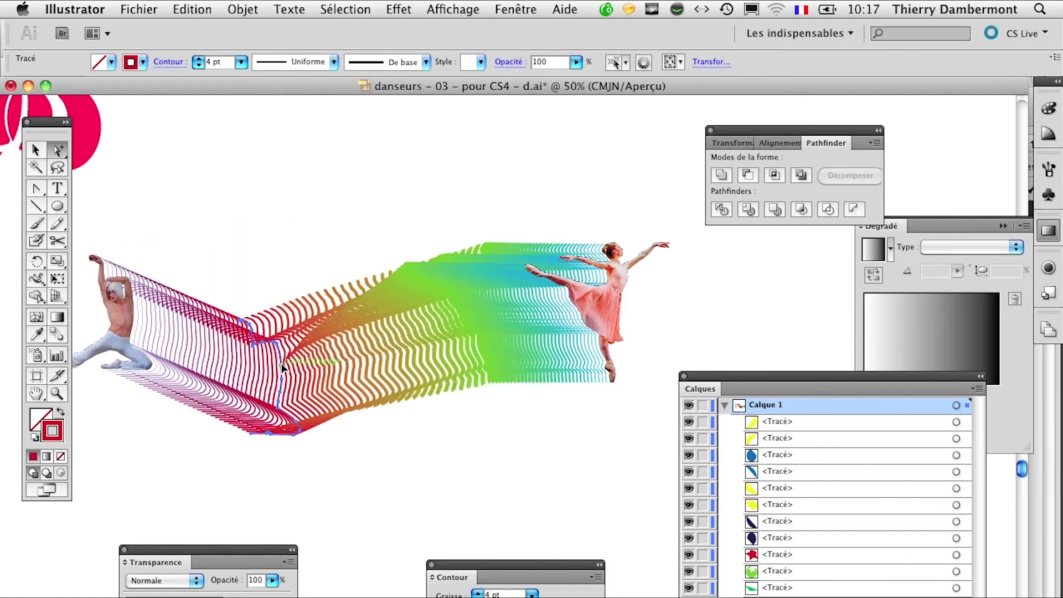
{"action": "left_click_drag", "start_coordinate": [282, 363], "coordinate": [279, 248]}
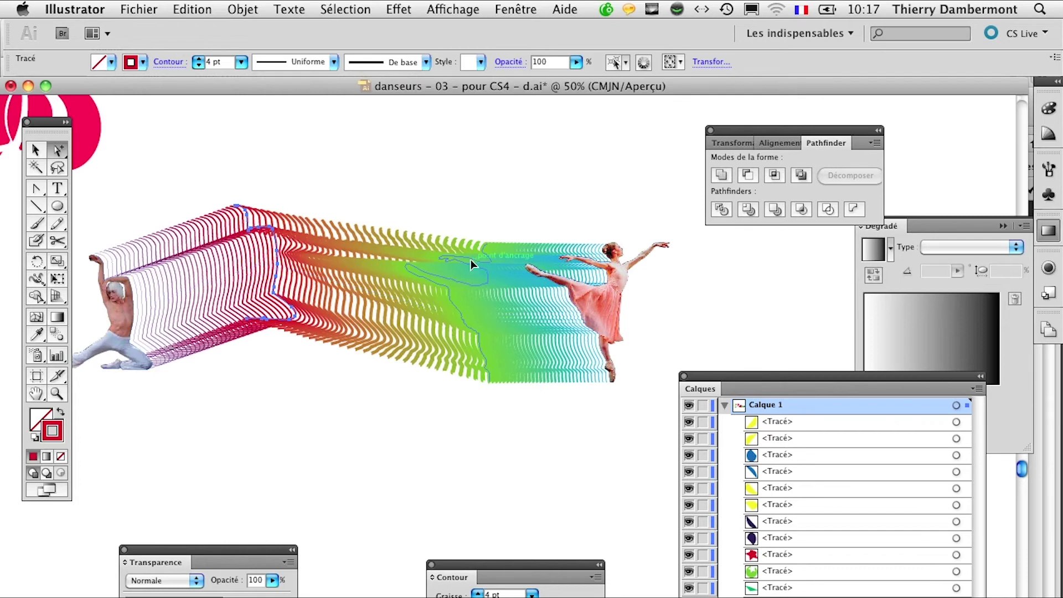
{"action": "left_click_drag", "start_coordinate": [471, 266], "coordinate": [461, 191]}
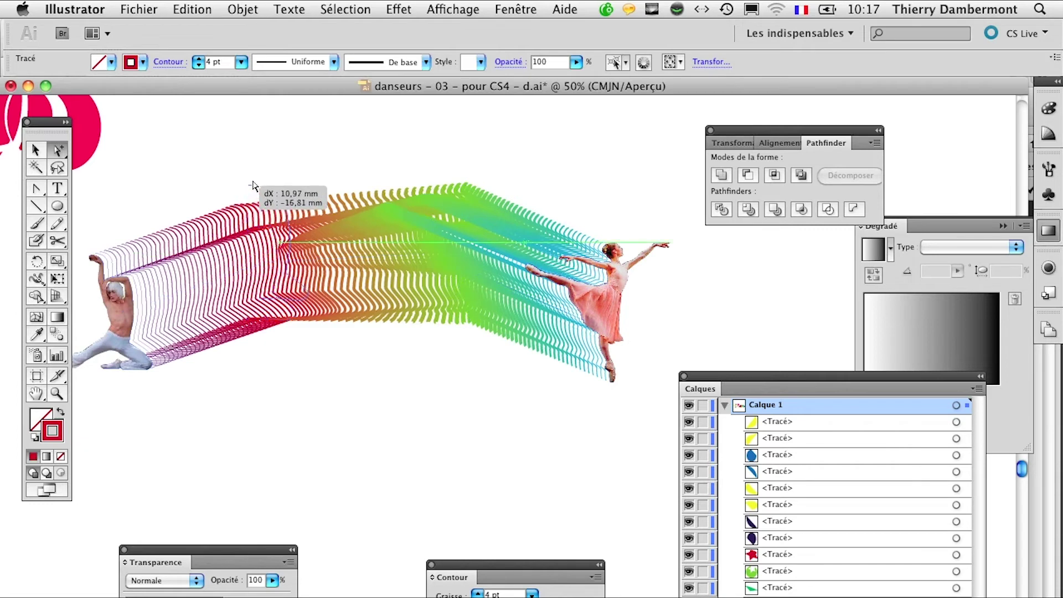
{"action": "mouse_move", "coordinate": [240, 206]}
{"action": "left_mouse_down"}
{"action": "mouse_move", "coordinate": [255, 180]}
{"action": "mouse_move", "coordinate": [234, 179]}
{"action": "left_mouse_up"}
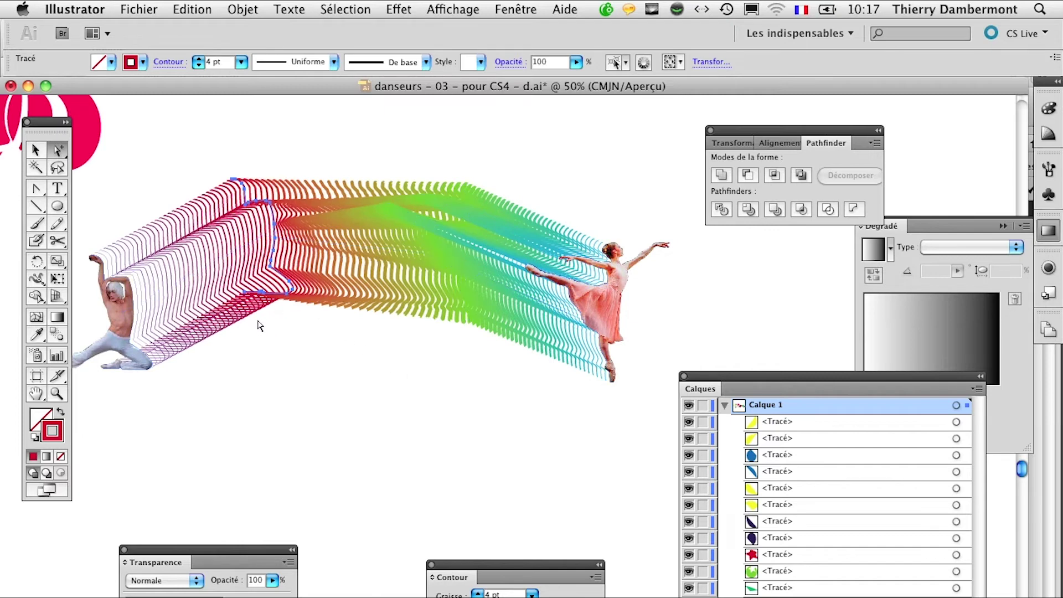
Reselect the red end path, then move the Calques panel higher and widen it
{"action": "key", "text": "ctrl"}
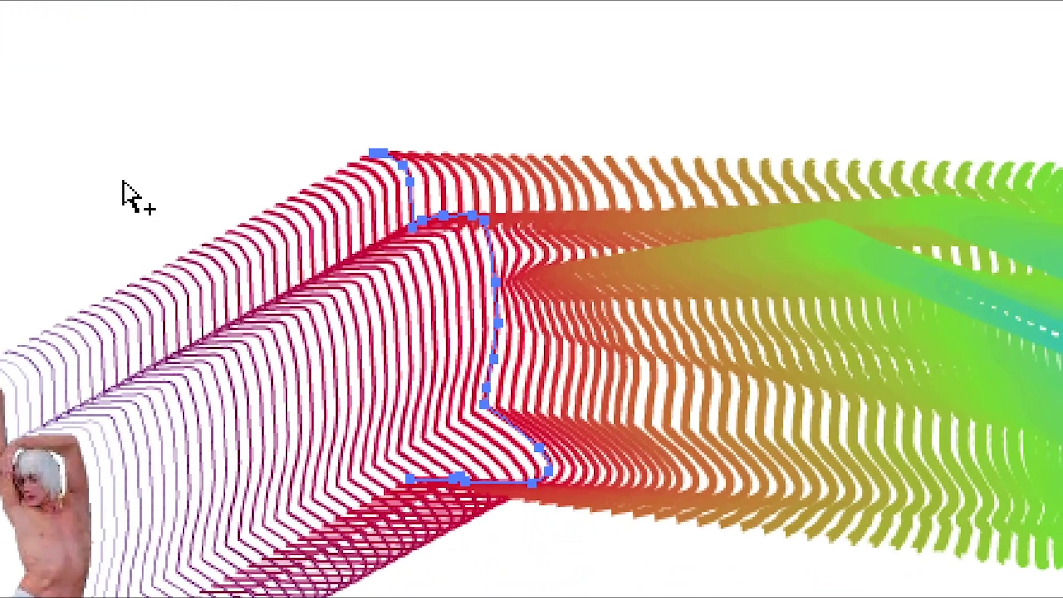
{"action": "left_click", "coordinate": [166, 201]}
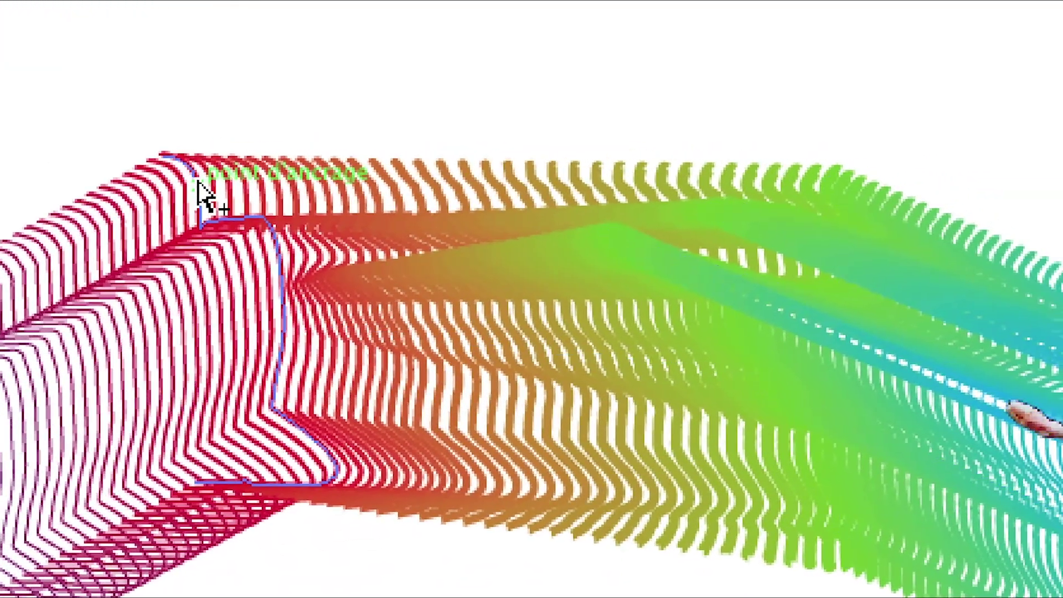
{"action": "left_click", "coordinate": [192, 194]}
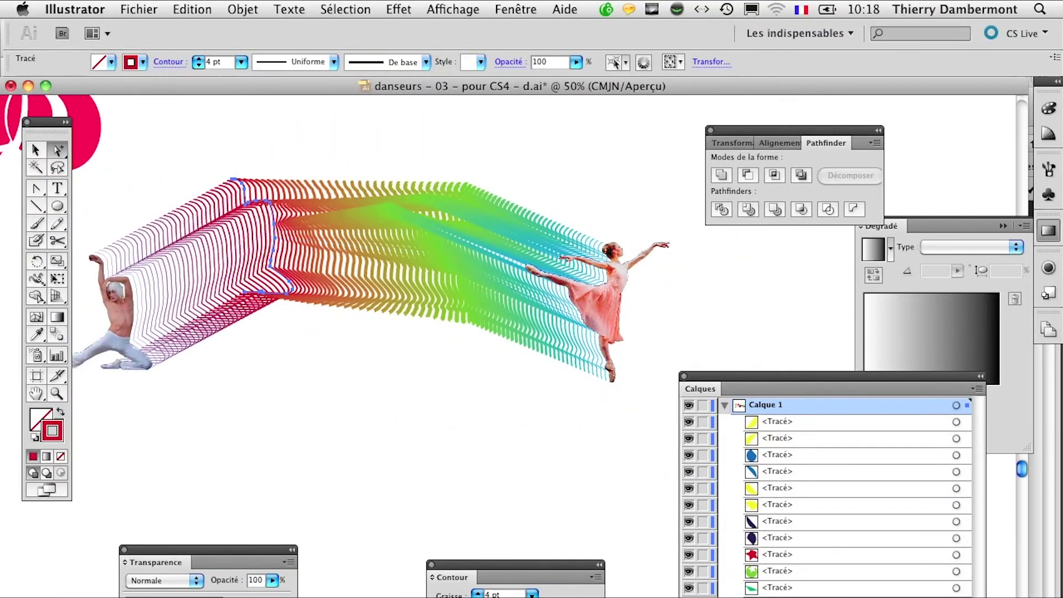
{"action": "left_click_drag", "start_coordinate": [831, 376], "coordinate": [815, 194]}
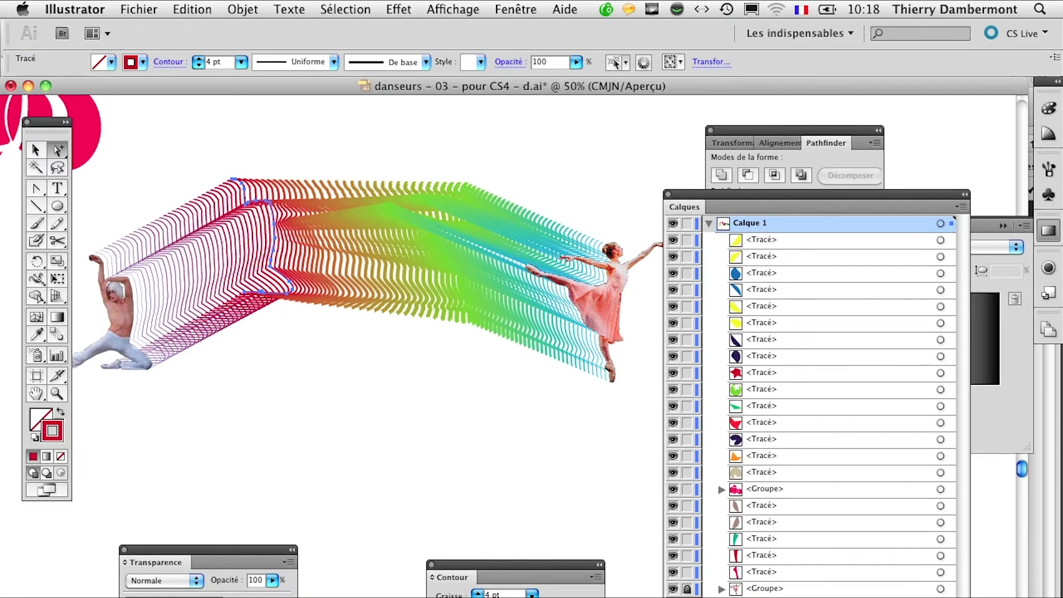
{"action": "left_click_drag", "start_coordinate": [970, 332], "coordinate": [985, 332]}
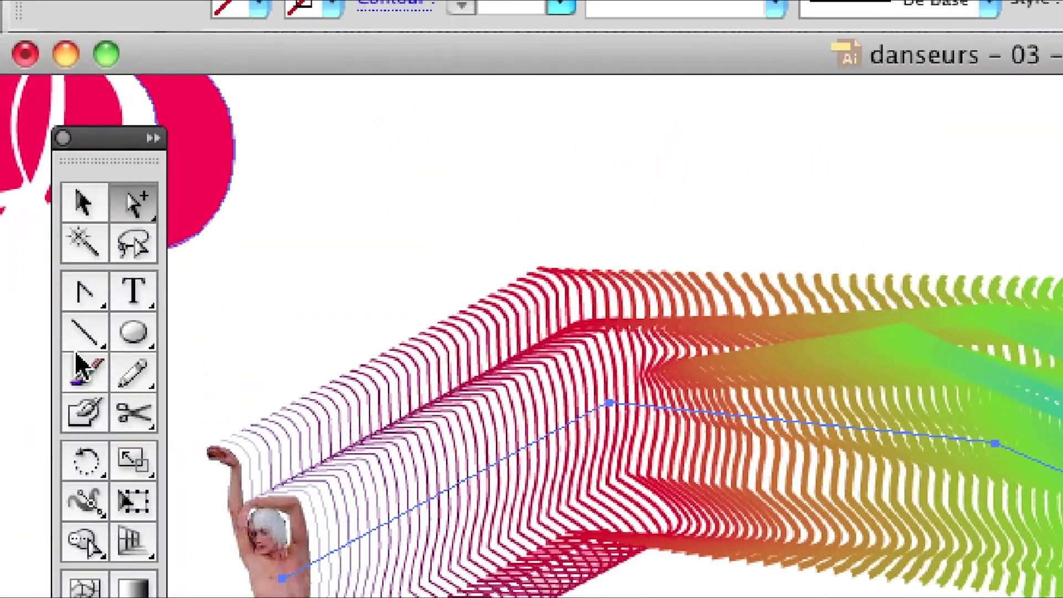
Convert the blend spine's corner anchors into smooth points
{"action": "left_click", "coordinate": [78, 348]}
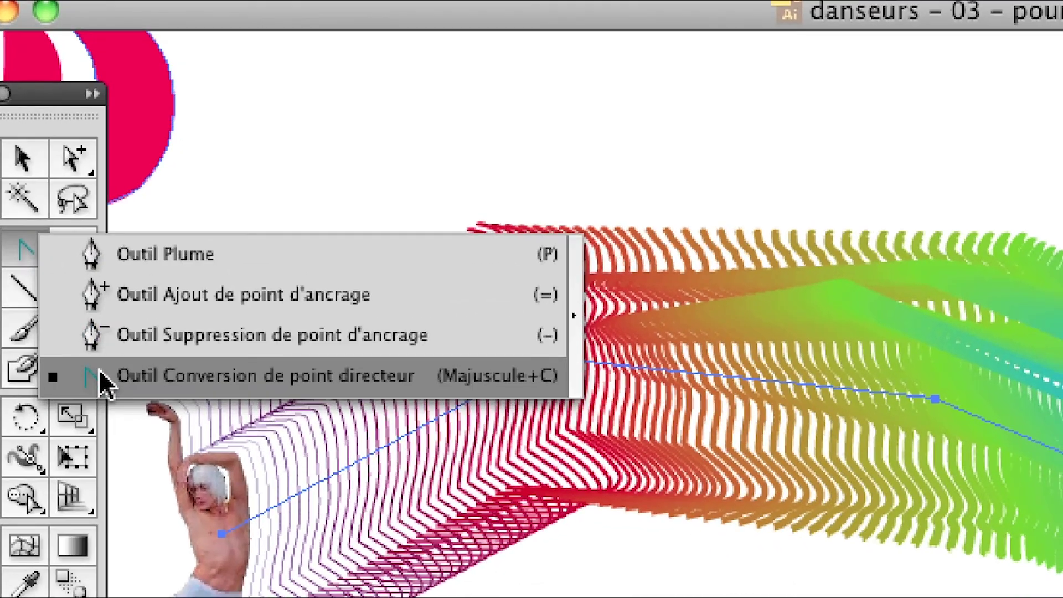
{"action": "left_click", "coordinate": [105, 382]}
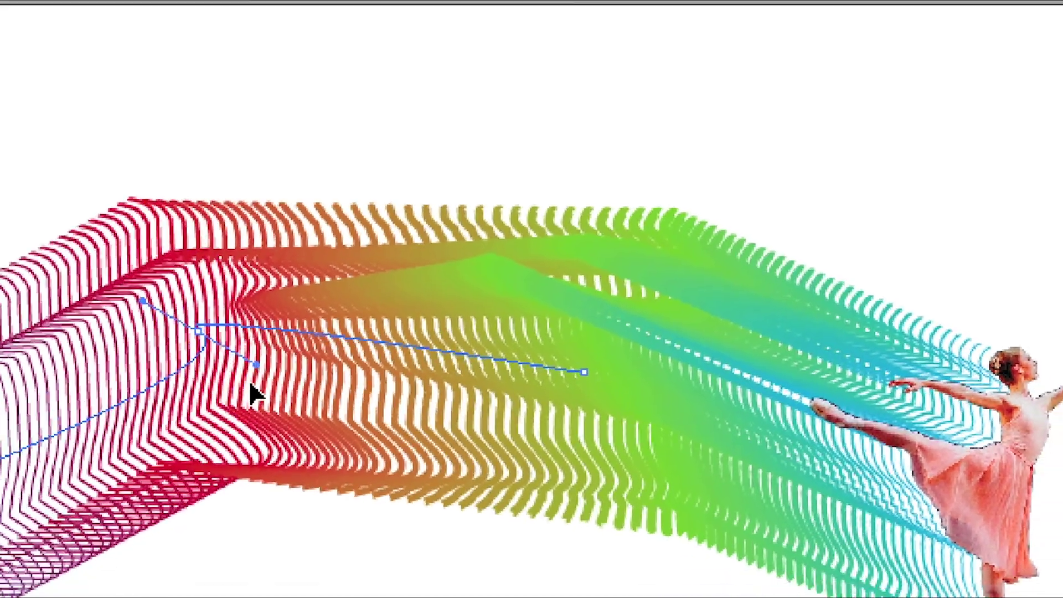
{"action": "mouse_move", "coordinate": [237, 374]}
{"action": "left_mouse_down"}
{"action": "mouse_move", "coordinate": [185, 399]}
{"action": "mouse_move", "coordinate": [211, 372]}
{"action": "left_mouse_up"}
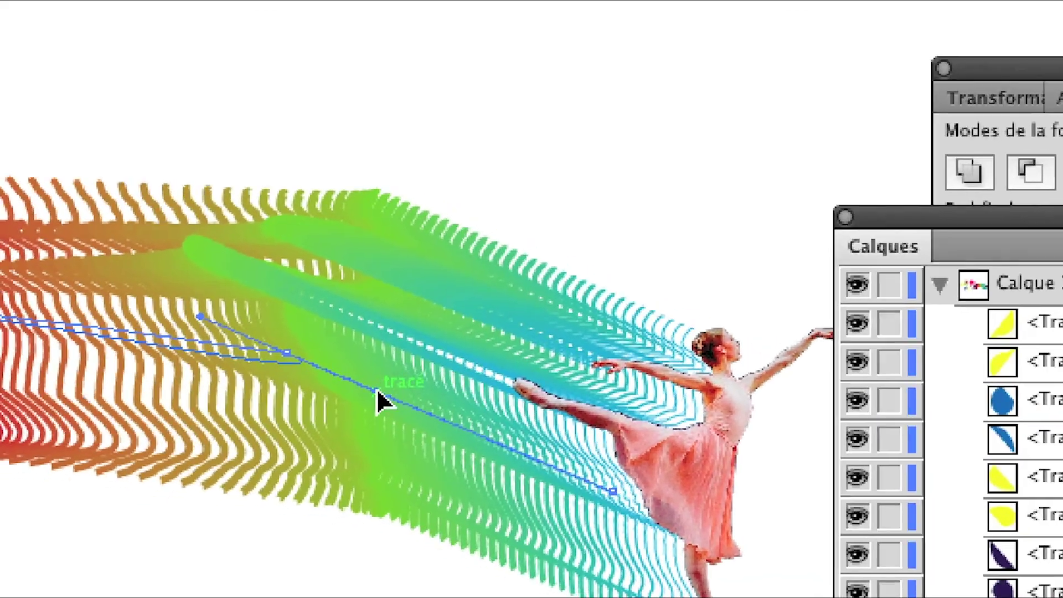
{"action": "left_click_drag", "start_coordinate": [355, 378], "coordinate": [327, 401]}
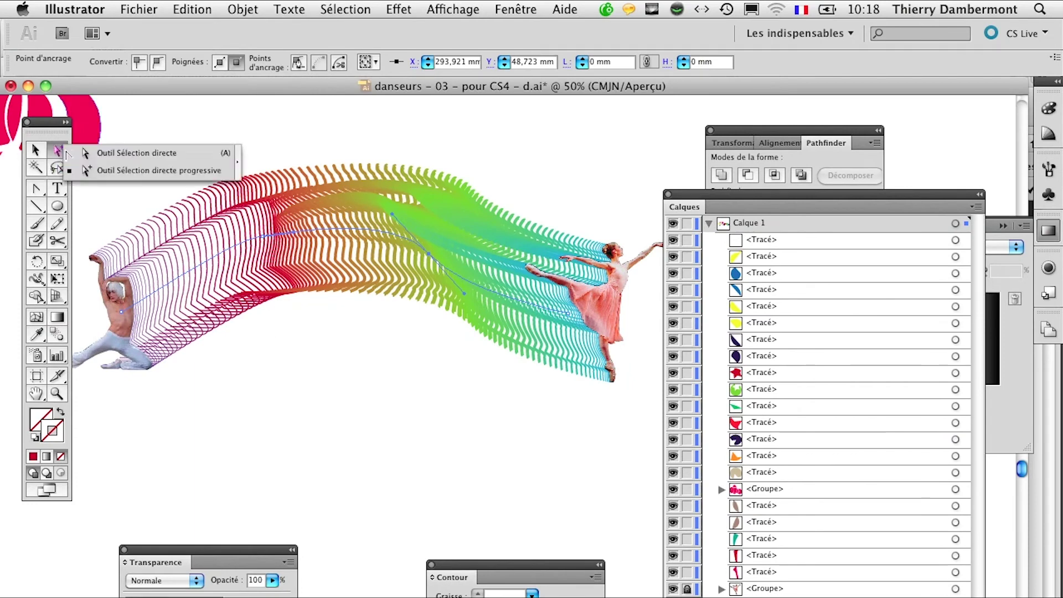
Drag spine anchors and handles to arch the ribbon over the male dancer and down to the ballerina
{"action": "left_click_drag", "start_coordinate": [61, 160], "coordinate": [105, 148]}
{"action": "mouse_move", "coordinate": [256, 237]}
{"action": "left_mouse_down"}
{"action": "mouse_move", "coordinate": [234, 176]}
{"action": "mouse_move", "coordinate": [281, 135]}
{"action": "left_mouse_up"}
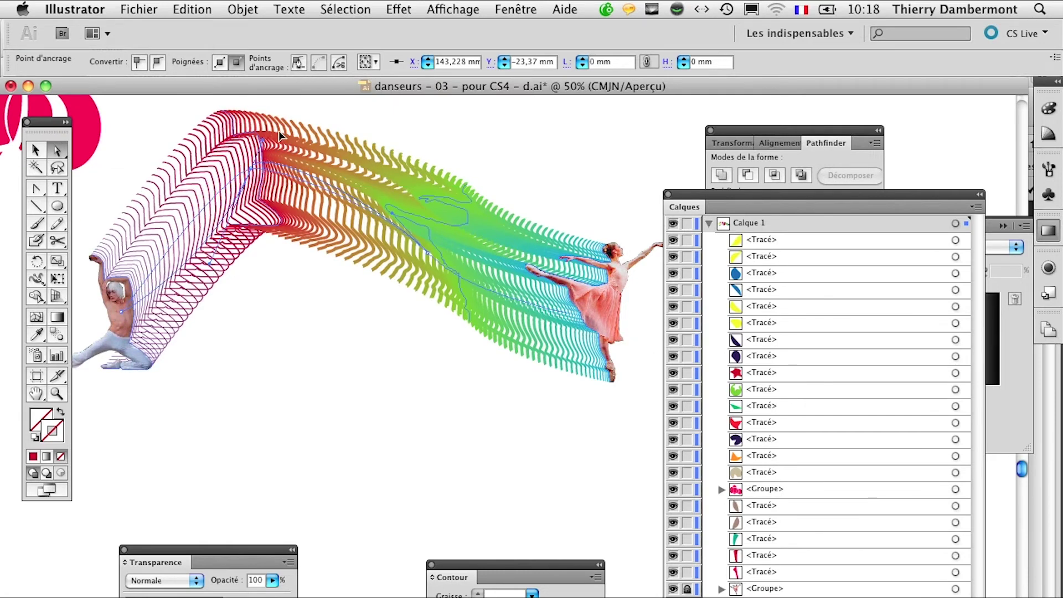
{"action": "left_click_drag", "start_coordinate": [272, 139], "coordinate": [341, 166]}
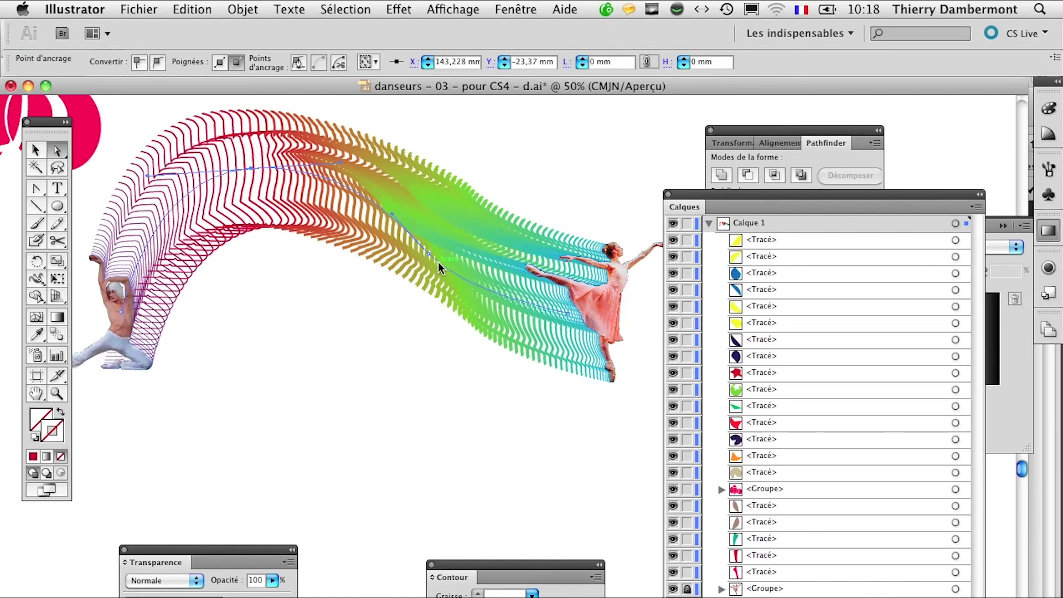
{"action": "mouse_move", "coordinate": [433, 256]}
{"action": "left_mouse_down"}
{"action": "mouse_move", "coordinate": [463, 296]}
{"action": "mouse_move", "coordinate": [472, 357]}
{"action": "left_mouse_up"}
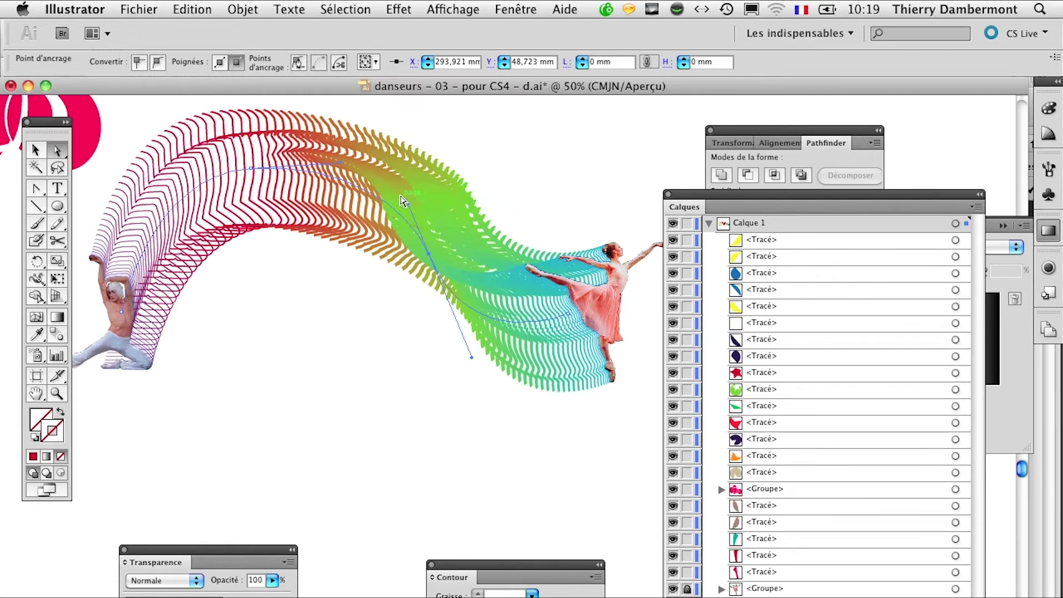
{"action": "left_click_drag", "start_coordinate": [408, 208], "coordinate": [392, 172]}
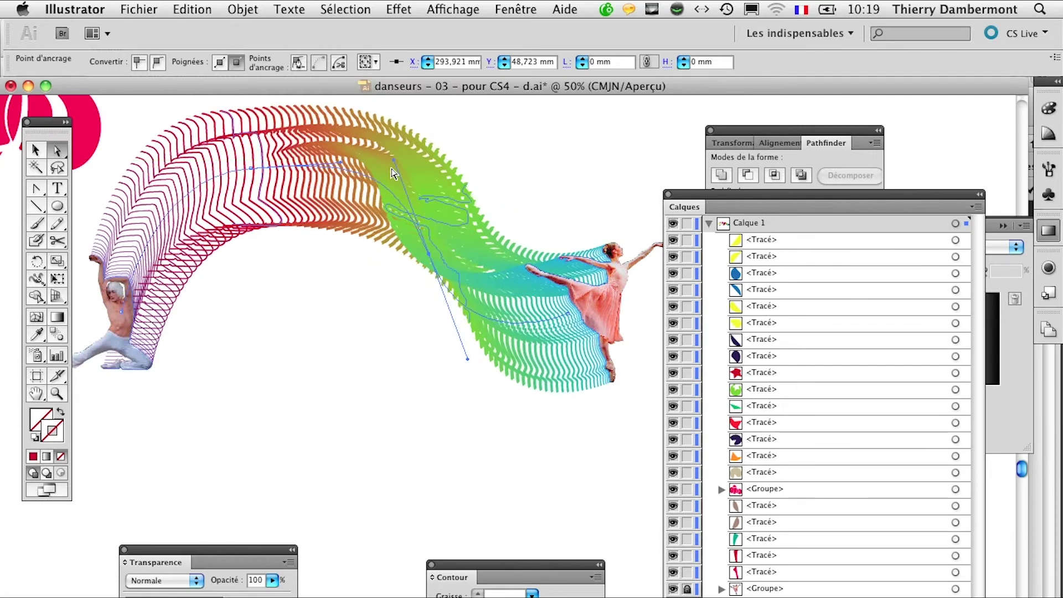
{"action": "mouse_move", "coordinate": [429, 254]}
{"action": "left_mouse_down"}
{"action": "mouse_move", "coordinate": [475, 223]}
{"action": "mouse_move", "coordinate": [463, 227]}
{"action": "left_mouse_up"}
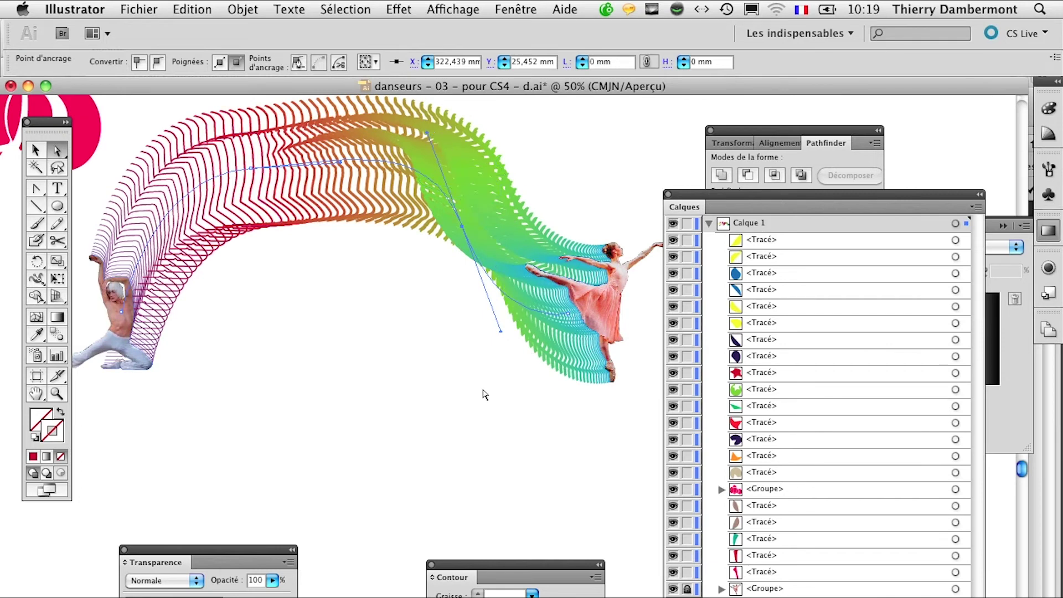
Set the ballerina's outline to 0,5 pt and remove the green middle path's stroke
{"action": "left_click", "coordinate": [609, 282]}
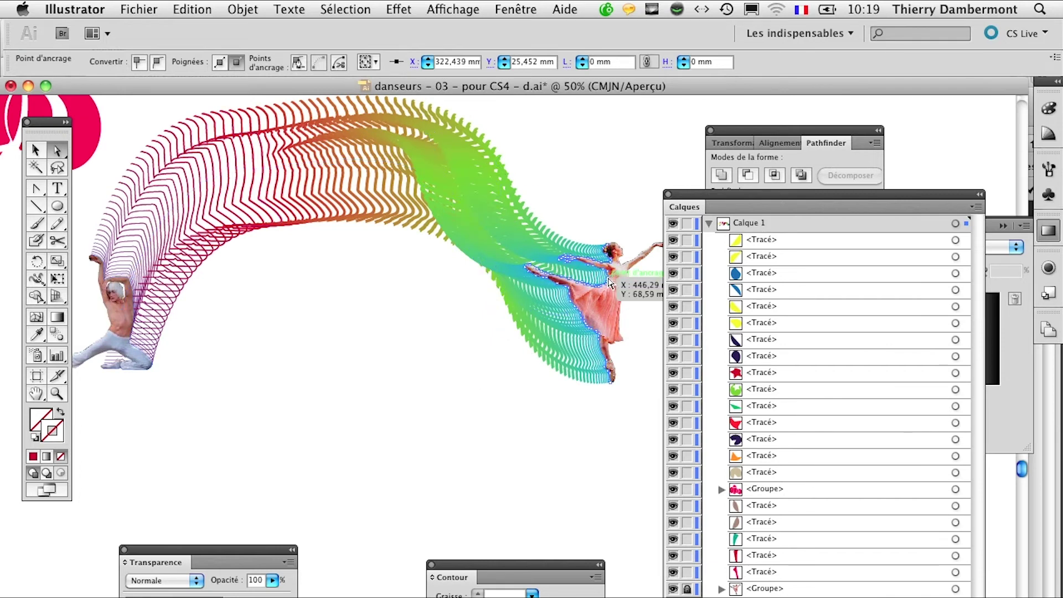
{"action": "left_click", "coordinate": [529, 594]}
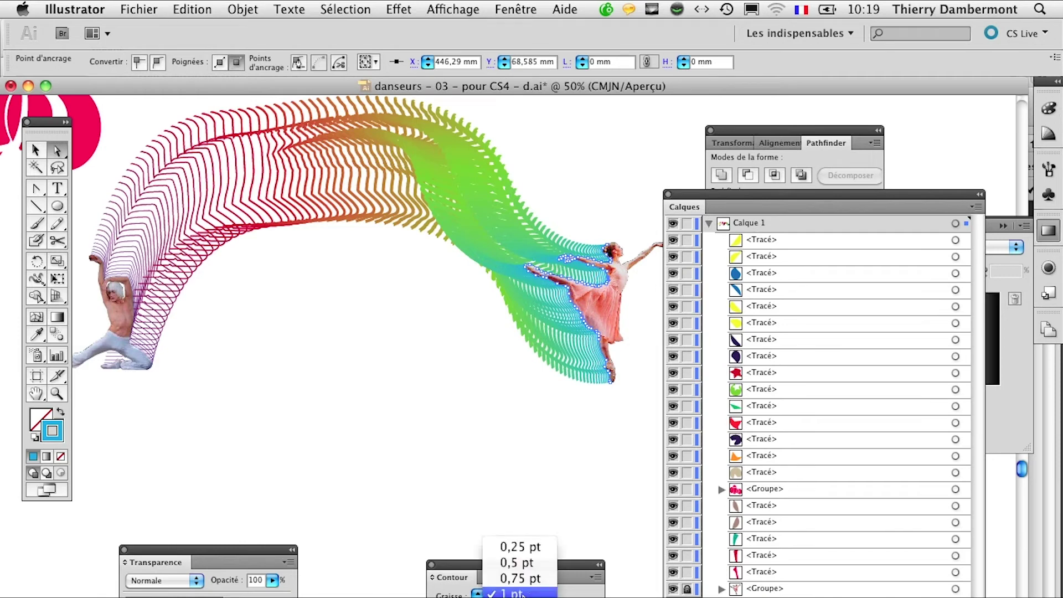
{"action": "left_click", "coordinate": [525, 563]}
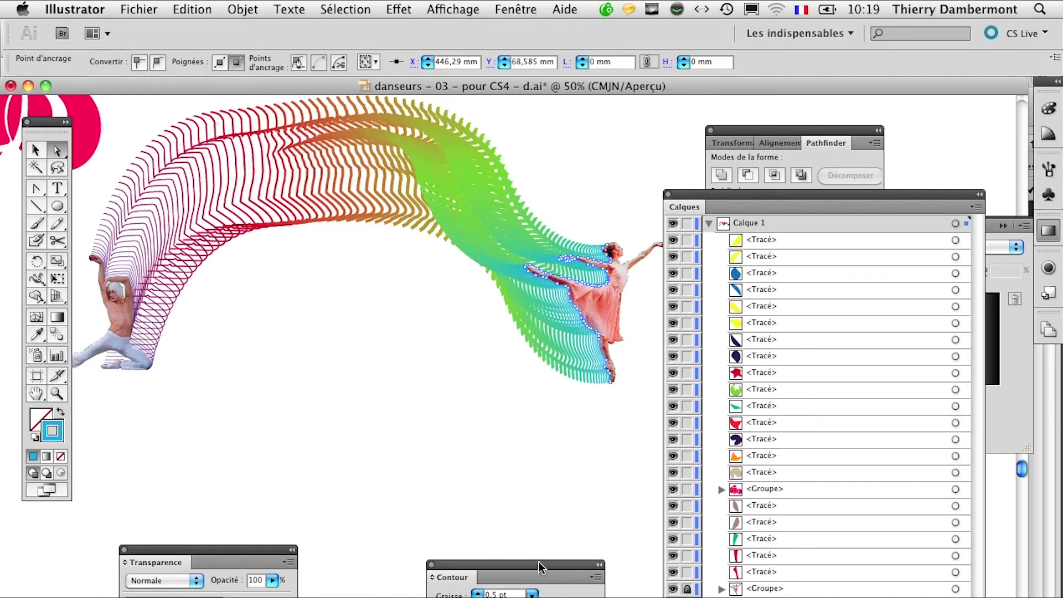
{"action": "left_click", "coordinate": [456, 186]}
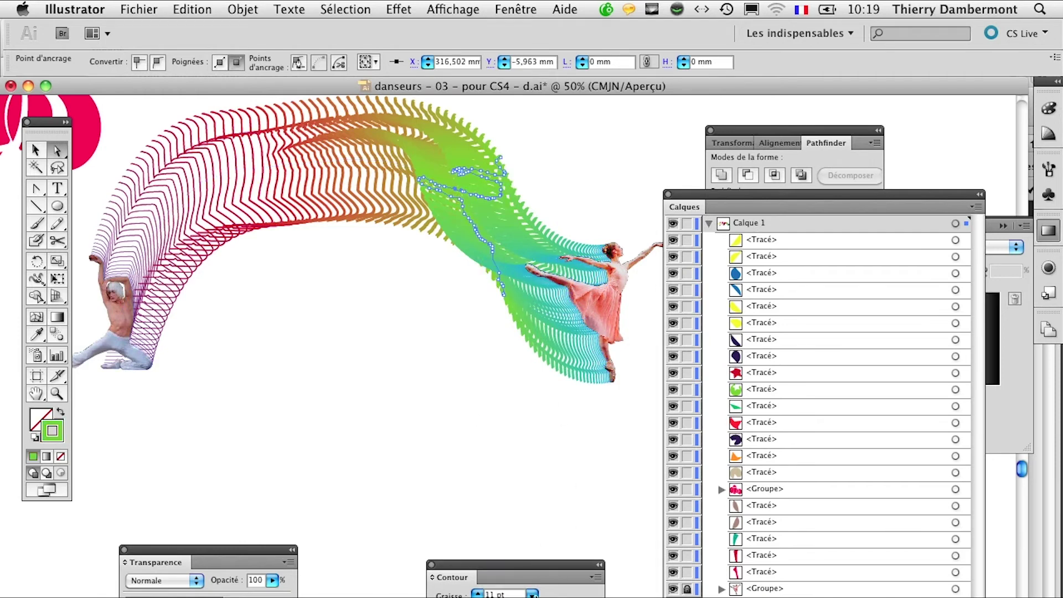
{"action": "key", "text": "slash"}
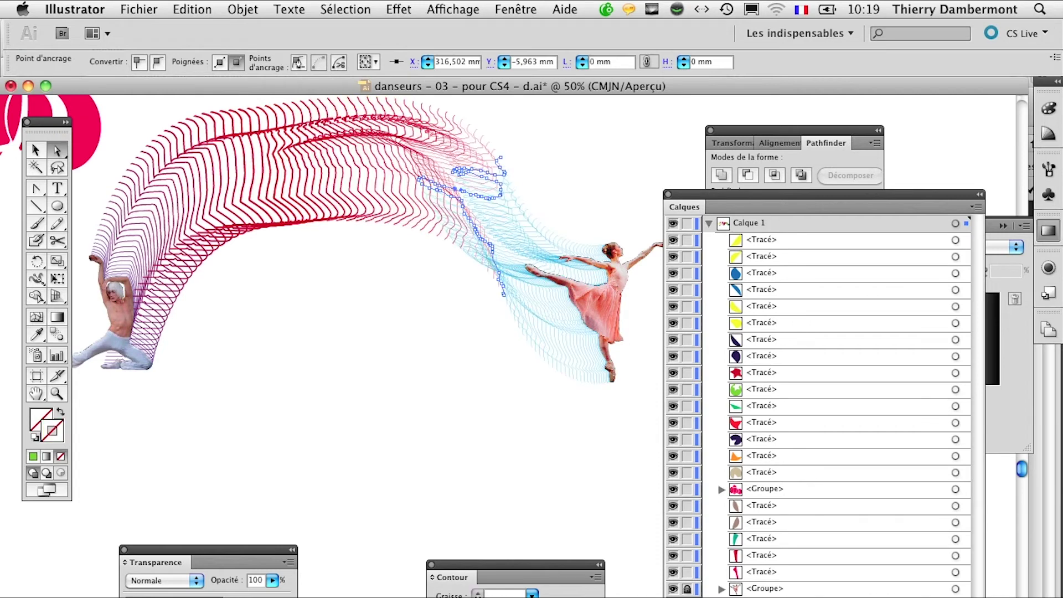
{"action": "left_click", "coordinate": [449, 401]}
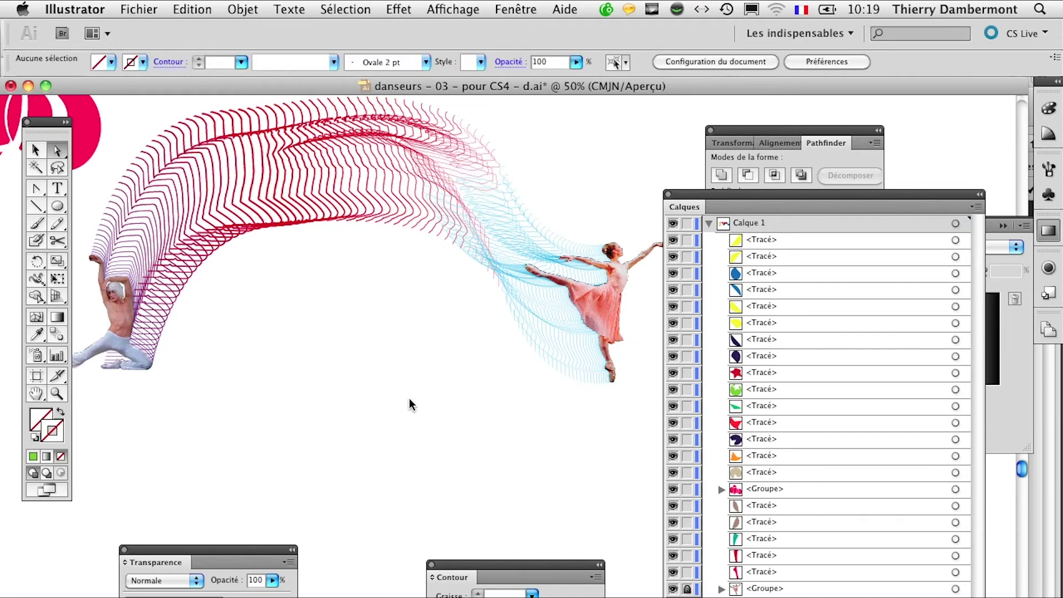
Thin the blend's strokes to 0,5 pt
{"action": "left_click", "coordinate": [131, 287]}
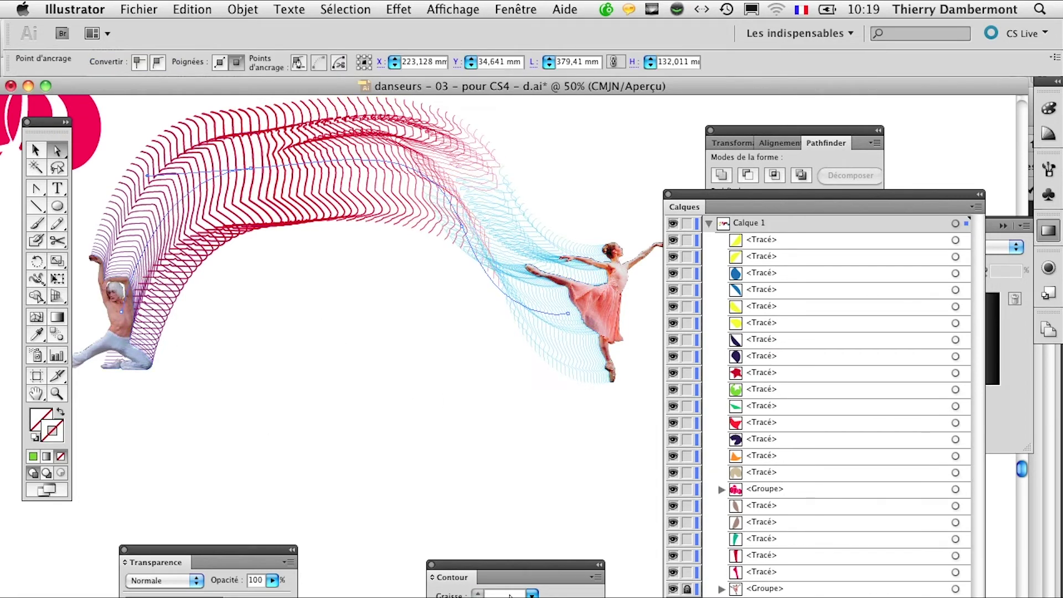
{"action": "left_click", "coordinate": [531, 593]}
{"action": "left_click", "coordinate": [498, 591]}
{"action": "left_click", "coordinate": [140, 350]}
{"action": "left_click", "coordinate": [531, 593]}
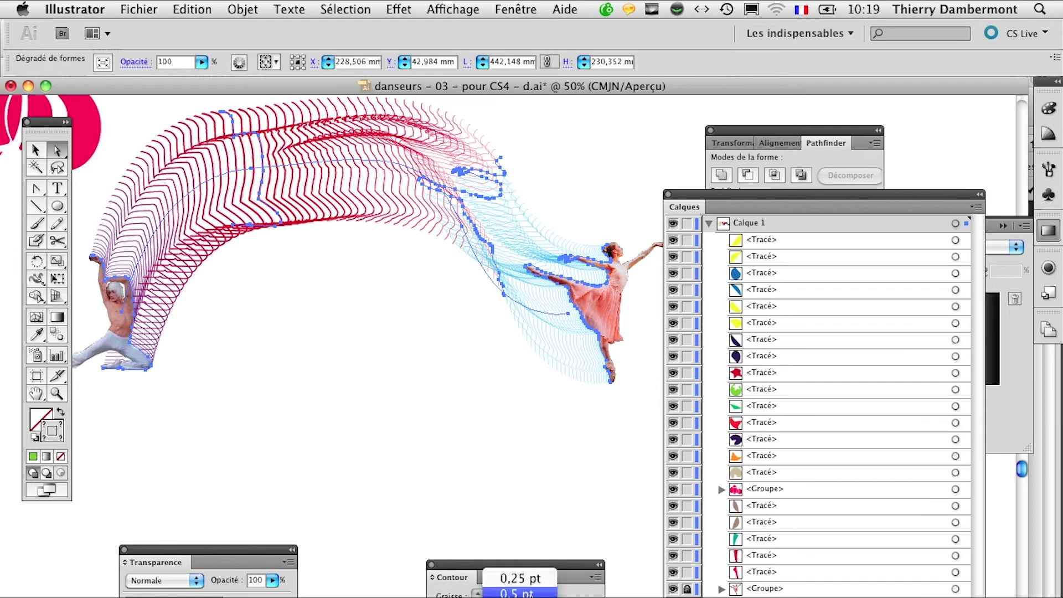
{"action": "left_click", "coordinate": [495, 593]}
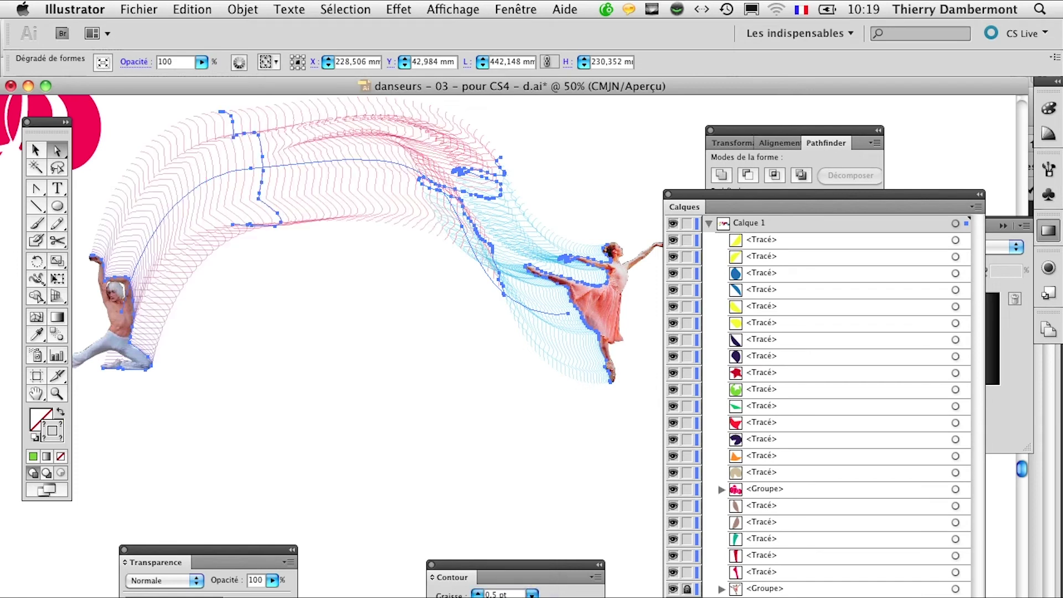
{"action": "key", "text": "Return"}
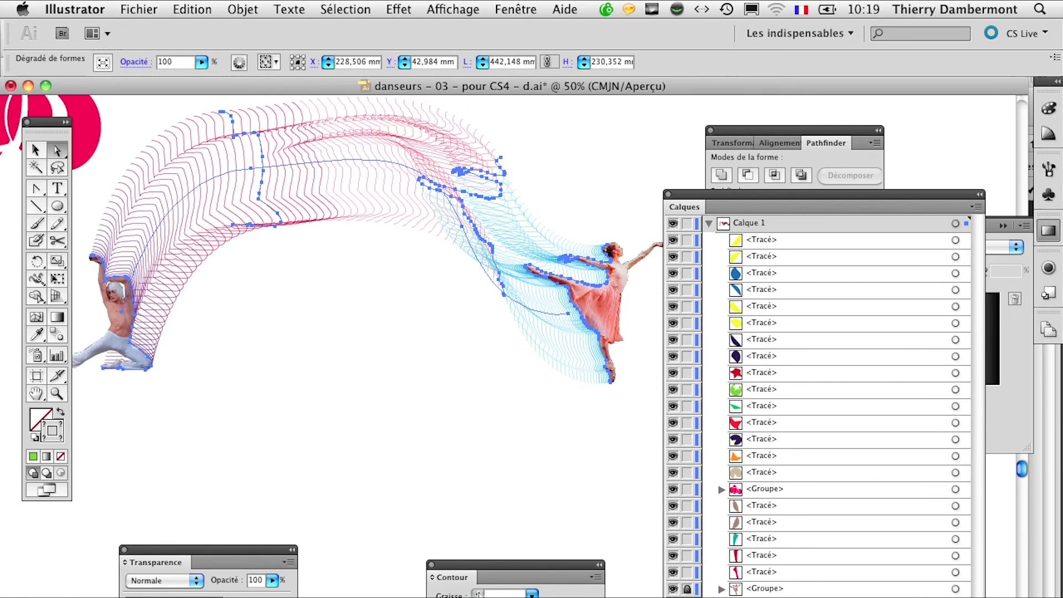
Restore the blend's strokes to 1 pt and dock the Calques panel
{"action": "left_click", "coordinate": [532, 593]}
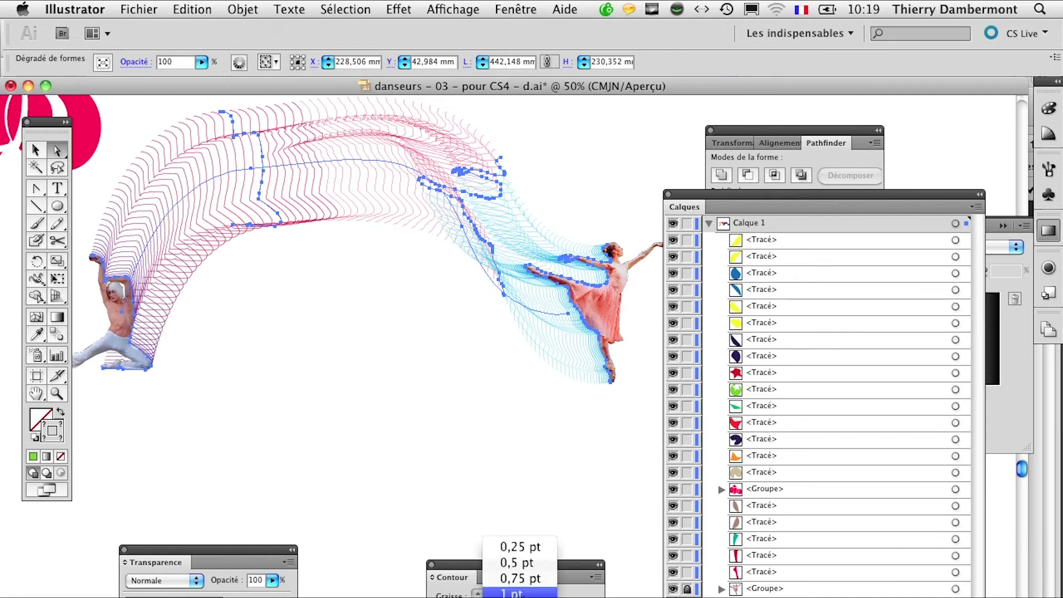
{"action": "left_click", "coordinate": [507, 593]}
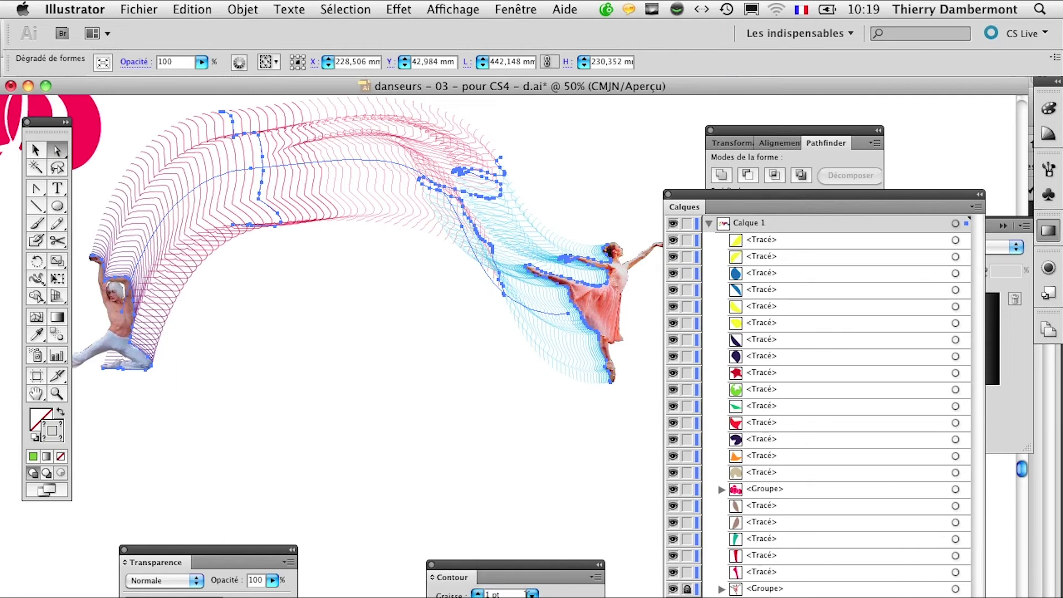
{"action": "left_click", "coordinate": [478, 592]}
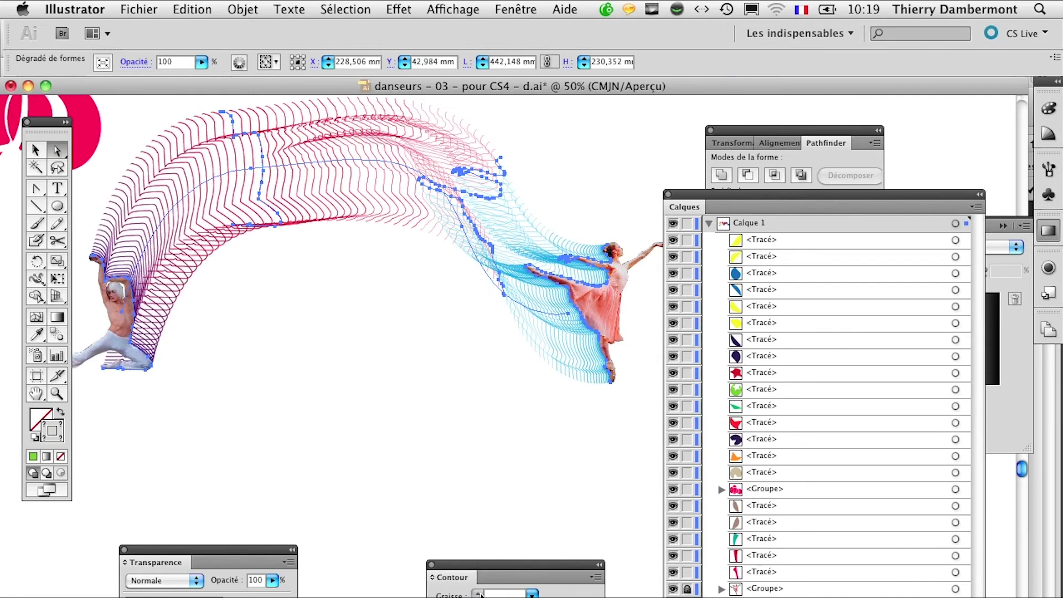
{"action": "left_click", "coordinate": [392, 413]}
{"action": "left_click_drag", "start_coordinate": [292, 350], "coordinate": [323, 428]}
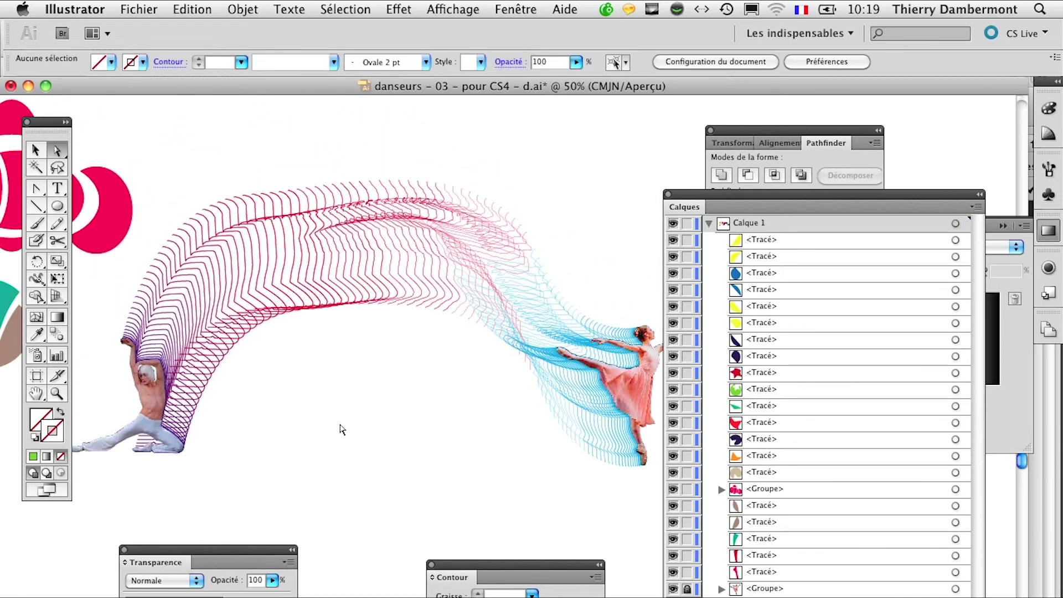
{"action": "left_click_drag", "start_coordinate": [692, 195], "coordinate": [734, 191]}
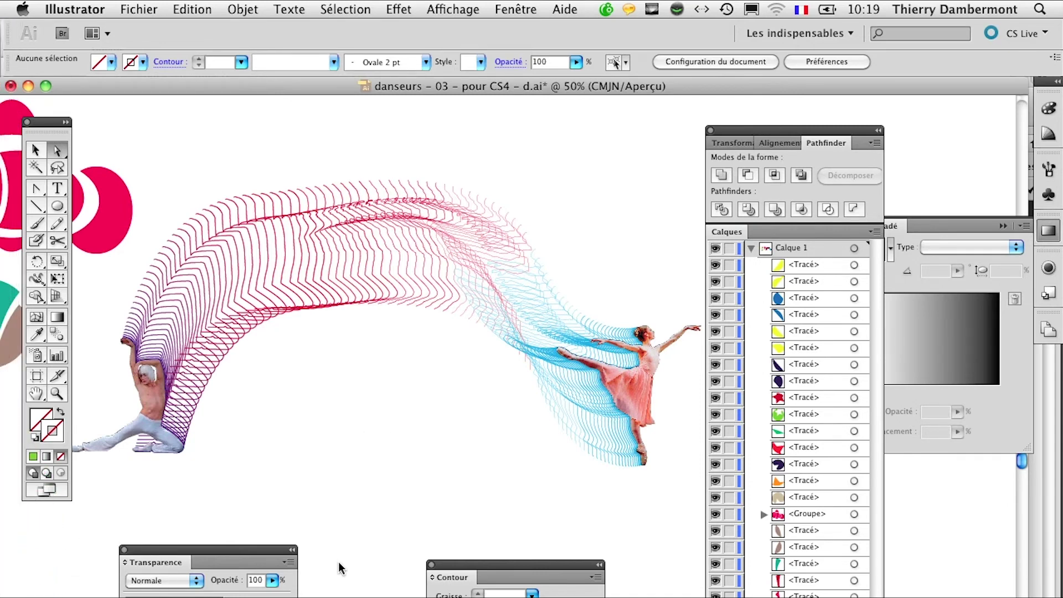
Save As with the file name's final d replaced by e, then move the image search window up
{"action": "left_click", "coordinate": [137, 9]}
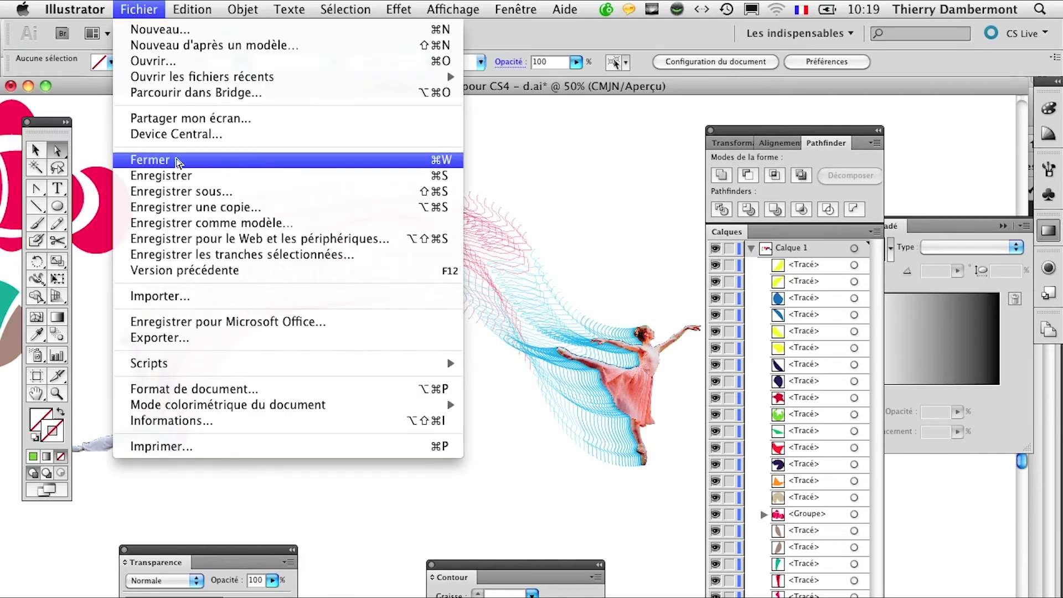
{"action": "left_click", "coordinate": [188, 194]}
{"action": "left_click", "coordinate": [578, 155]}
{"action": "double_click", "coordinate": [618, 150]}
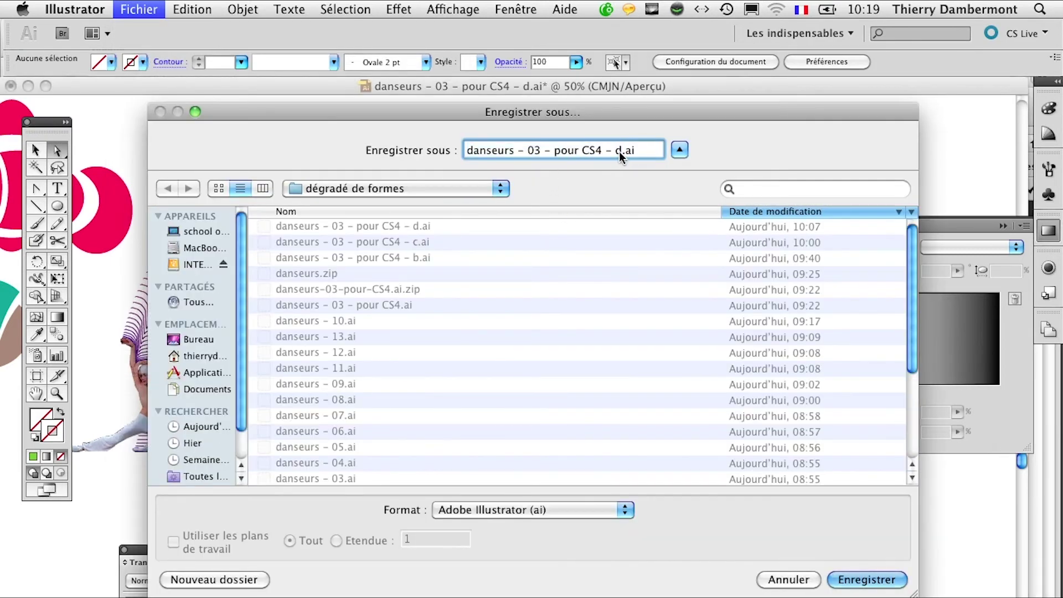
{"action": "type", "text": "e"}
{"action": "key", "text": "Return"}
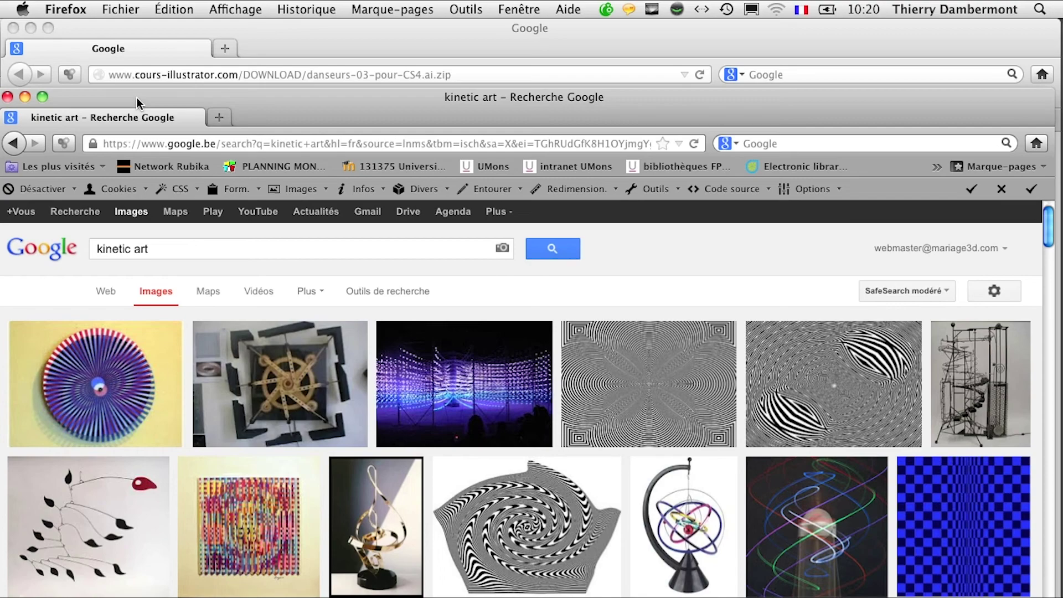
{"action": "left_click_drag", "start_coordinate": [138, 97], "coordinate": [136, 29]}
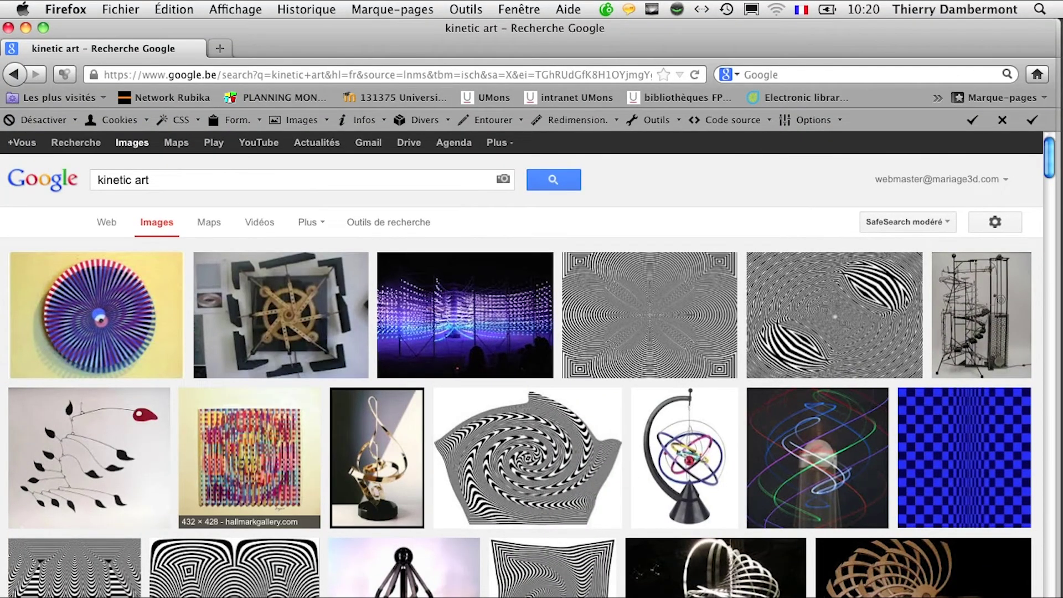
Browse down and back up through the kinetic art Google Images results
{"action": "scroll", "coordinate": [284, 474], "scroll_direction": "down", "scroll_amount": 1}
{"action": "scroll", "coordinate": [284, 475], "scroll_direction": "down", "scroll_amount": 2}
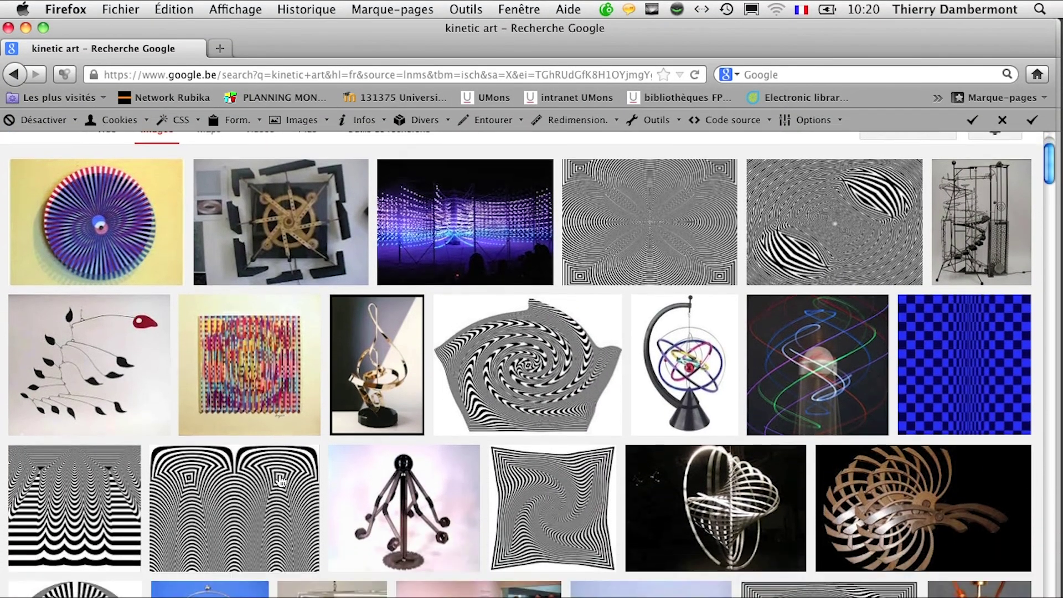
{"action": "scroll", "coordinate": [283, 476], "scroll_direction": "down", "scroll_amount": 3}
{"action": "scroll", "coordinate": [282, 479], "scroll_direction": "down", "scroll_amount": 5}
{"action": "scroll", "coordinate": [281, 481], "scroll_direction": "down", "scroll_amount": 2}
{"action": "scroll", "coordinate": [281, 481], "scroll_direction": "down", "scroll_amount": 1}
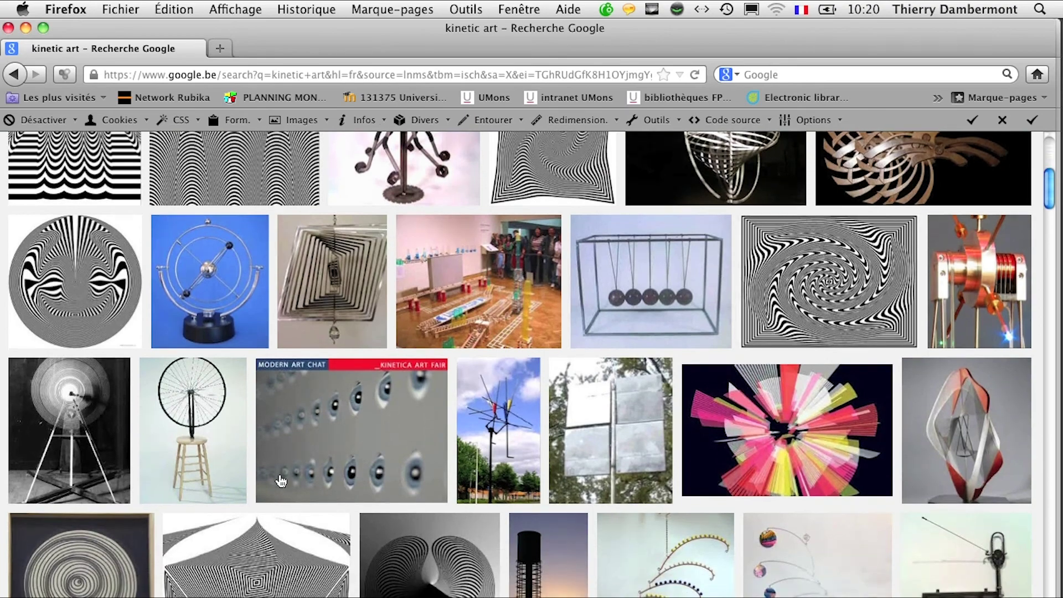
{"action": "scroll", "coordinate": [282, 480], "scroll_direction": "down", "scroll_amount": 1}
{"action": "scroll", "coordinate": [281, 481], "scroll_direction": "down", "scroll_amount": 3}
{"action": "scroll", "coordinate": [281, 481], "scroll_direction": "down", "scroll_amount": 4}
{"action": "scroll", "coordinate": [282, 481], "scroll_direction": "down", "scroll_amount": 6}
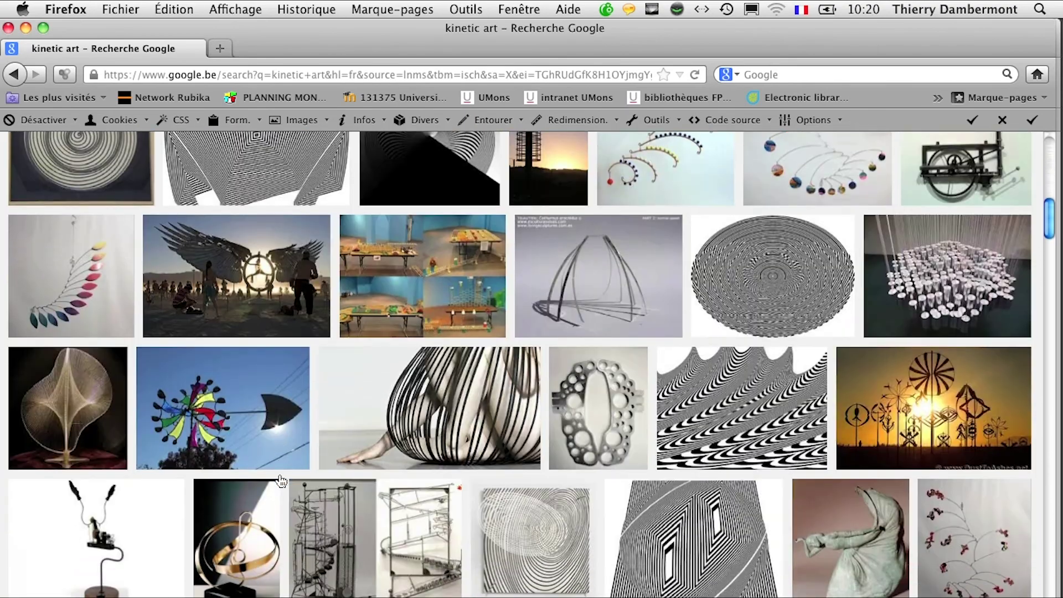
{"action": "scroll", "coordinate": [281, 481], "scroll_direction": "down", "scroll_amount": 4}
{"action": "scroll", "coordinate": [280, 481], "scroll_direction": "down", "scroll_amount": 1}
{"action": "scroll", "coordinate": [279, 483], "scroll_direction": "down", "scroll_amount": 3}
{"action": "scroll", "coordinate": [279, 479], "scroll_direction": "down", "scroll_amount": 5}
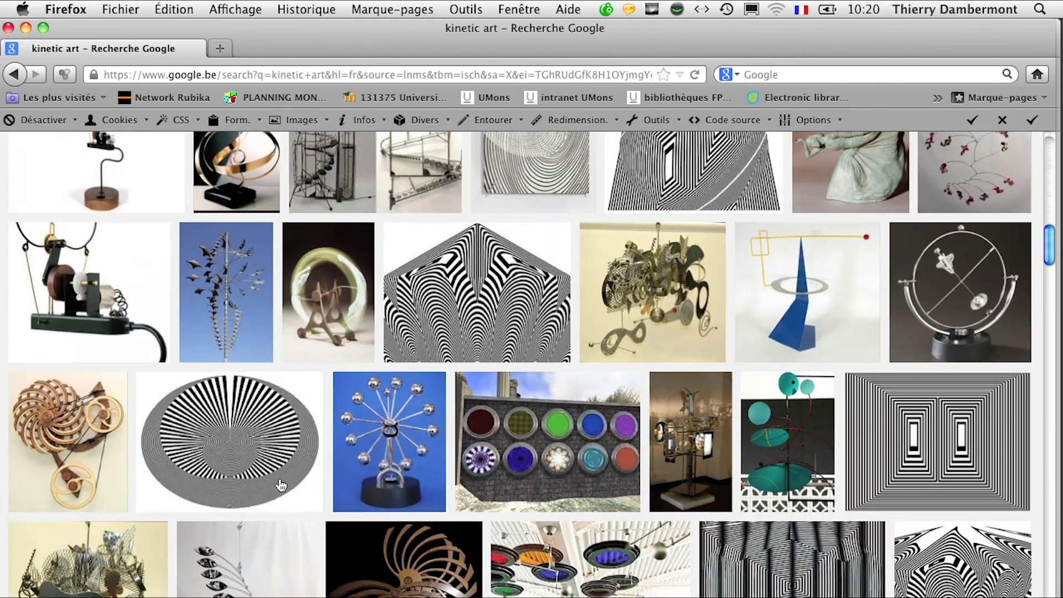
{"action": "scroll", "coordinate": [279, 479], "scroll_direction": "down", "scroll_amount": 6}
{"action": "scroll", "coordinate": [280, 482], "scroll_direction": "down", "scroll_amount": 2}
{"action": "scroll", "coordinate": [282, 485], "scroll_direction": "down", "scroll_amount": 3}
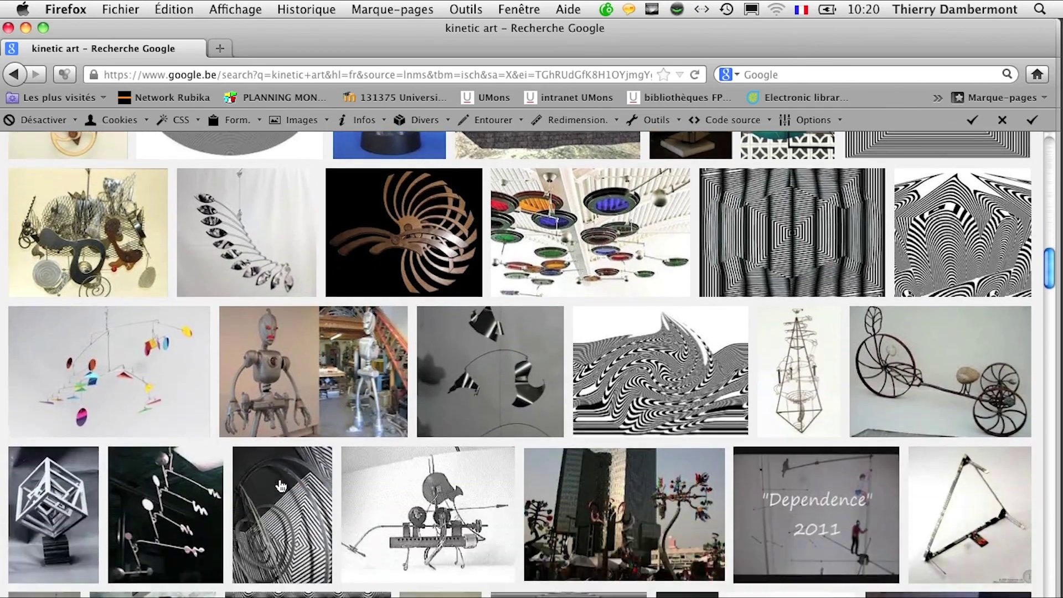
{"action": "scroll", "coordinate": [281, 485], "scroll_direction": "down", "scroll_amount": 2}
{"action": "scroll", "coordinate": [282, 486], "scroll_direction": "down", "scroll_amount": 5}
{"action": "scroll", "coordinate": [281, 487], "scroll_direction": "down", "scroll_amount": 4}
{"action": "scroll", "coordinate": [282, 487], "scroll_direction": "down", "scroll_amount": 3}
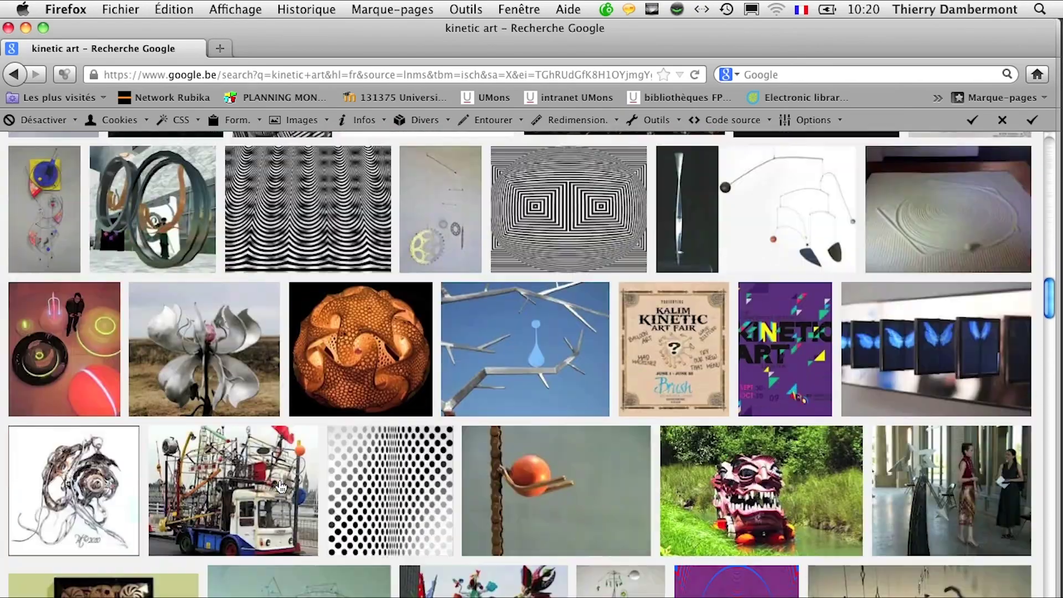
{"action": "scroll", "coordinate": [281, 487], "scroll_direction": "down", "scroll_amount": 6}
{"action": "scroll", "coordinate": [280, 486], "scroll_direction": "down", "scroll_amount": 9}
{"action": "scroll", "coordinate": [280, 486], "scroll_direction": "down", "scroll_amount": 2}
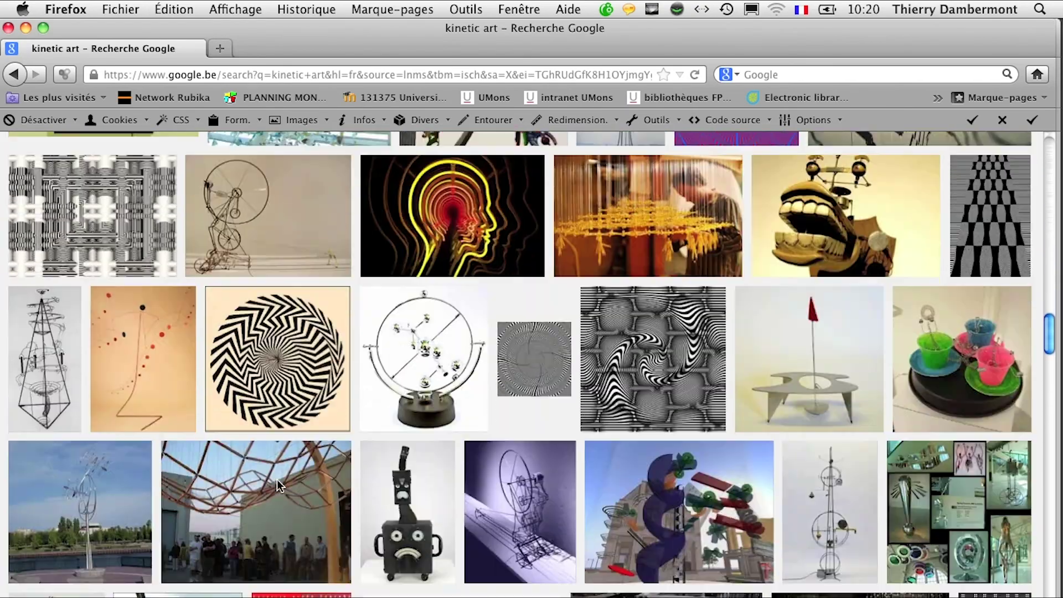
{"action": "scroll", "coordinate": [279, 486], "scroll_direction": "down", "scroll_amount": 6}
{"action": "scroll", "coordinate": [279, 486], "scroll_direction": "down", "scroll_amount": 10}
{"action": "scroll", "coordinate": [279, 486], "scroll_direction": "down", "scroll_amount": 3}
{"action": "scroll", "coordinate": [278, 486], "scroll_direction": "down", "scroll_amount": 7}
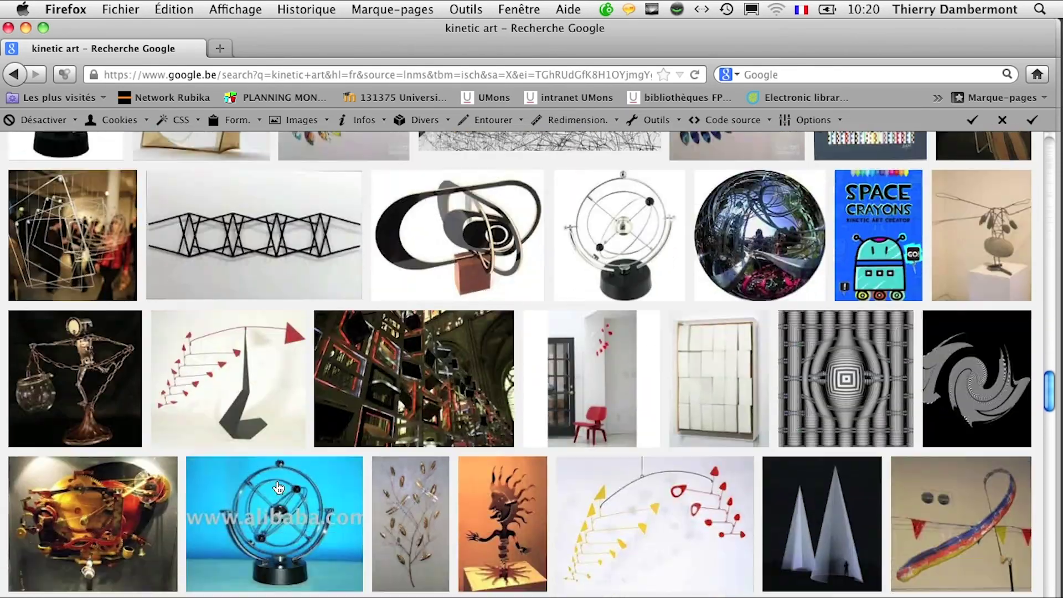
{"action": "scroll", "coordinate": [279, 486], "scroll_direction": "down", "scroll_amount": 10}
{"action": "scroll", "coordinate": [278, 487], "scroll_direction": "down", "scroll_amount": 8}
{"action": "scroll", "coordinate": [278, 487], "scroll_direction": "down", "scroll_amount": 3}
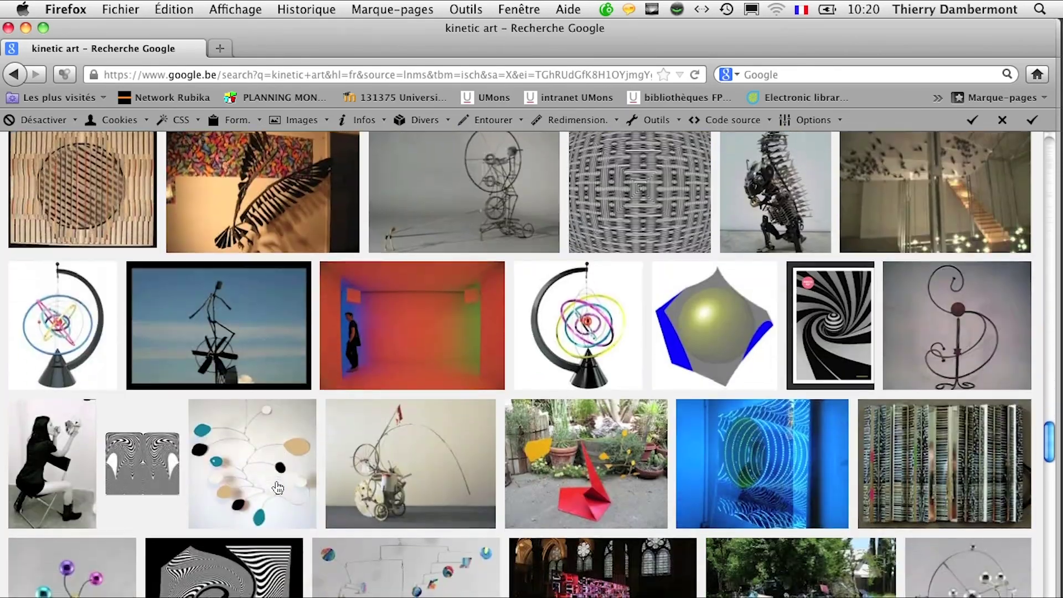
{"action": "scroll", "coordinate": [278, 487], "scroll_direction": "down", "scroll_amount": 5}
{"action": "scroll", "coordinate": [278, 487], "scroll_direction": "down", "scroll_amount": 6}
{"action": "scroll", "coordinate": [278, 486], "scroll_direction": "down", "scroll_amount": 3}
{"action": "scroll", "coordinate": [278, 487], "scroll_direction": "down", "scroll_amount": 6}
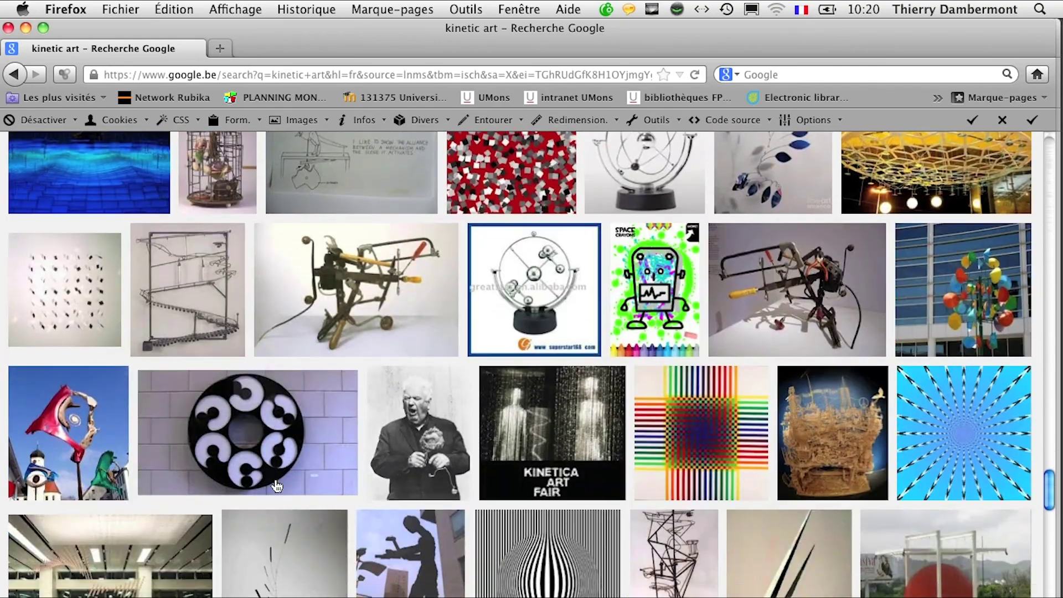
{"action": "scroll", "coordinate": [277, 486], "scroll_direction": "down", "scroll_amount": 1}
{"action": "scroll", "coordinate": [277, 487], "scroll_direction": "down", "scroll_amount": 3}
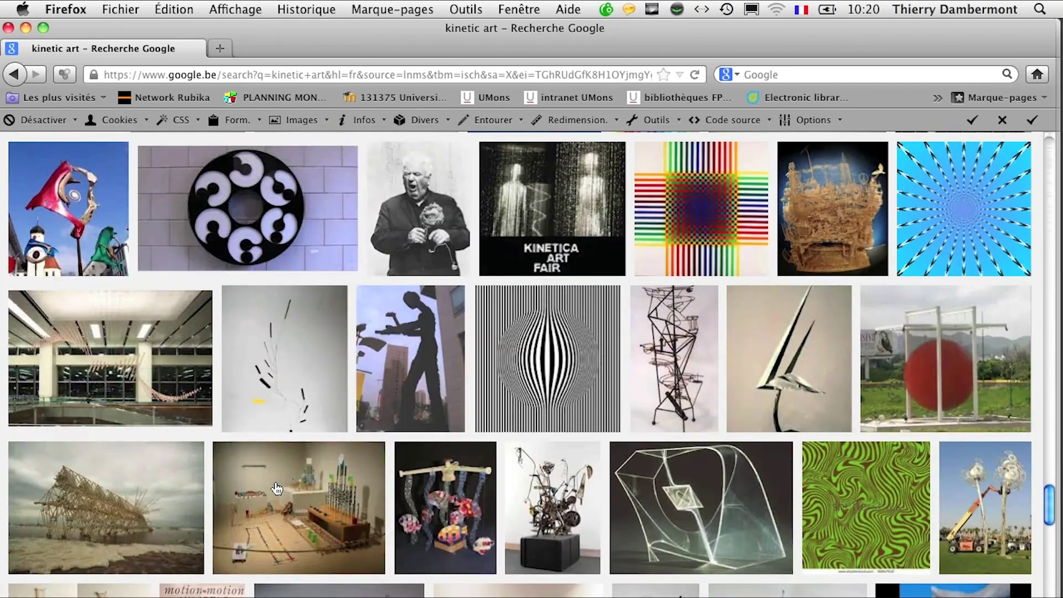
{"action": "scroll", "coordinate": [277, 489], "scroll_direction": "down", "scroll_amount": 4}
{"action": "scroll", "coordinate": [276, 490], "scroll_direction": "down", "scroll_amount": 1}
{"action": "scroll", "coordinate": [268, 468], "scroll_direction": "up", "scroll_amount": 3}
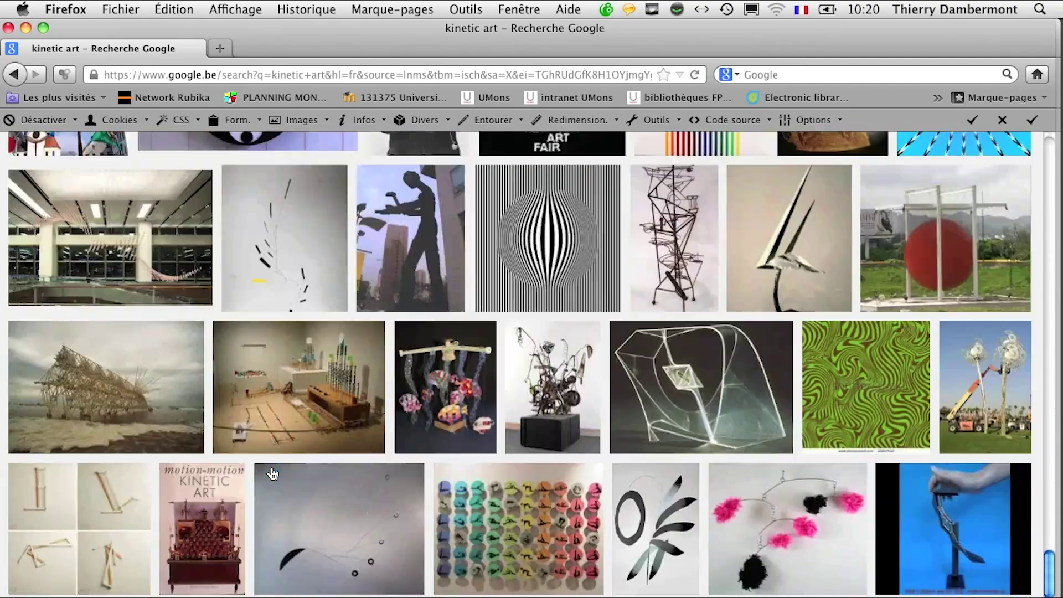
{"action": "scroll", "coordinate": [266, 446], "scroll_direction": "up", "scroll_amount": 15}
{"action": "scroll", "coordinate": [266, 445], "scroll_direction": "up", "scroll_amount": 10}
{"action": "scroll", "coordinate": [265, 445], "scroll_direction": "up", "scroll_amount": 5}
{"action": "scroll", "coordinate": [232, 388], "scroll_direction": "up", "scroll_amount": 5}
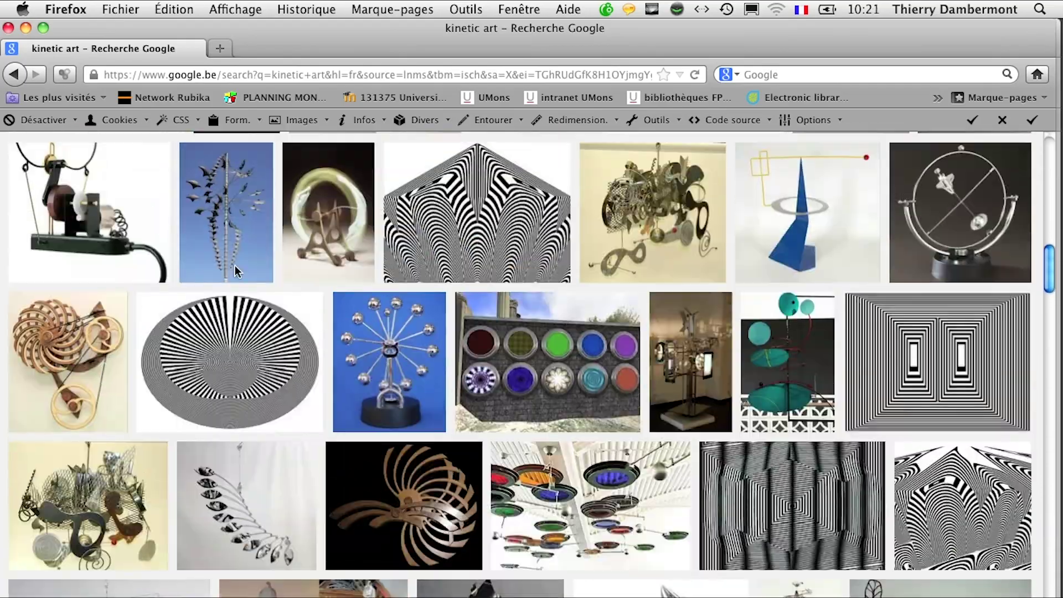
{"action": "scroll", "coordinate": [166, 276], "scroll_direction": "up", "scroll_amount": 5}
{"action": "scroll", "coordinate": [136, 213], "scroll_direction": "up", "scroll_amount": 10}
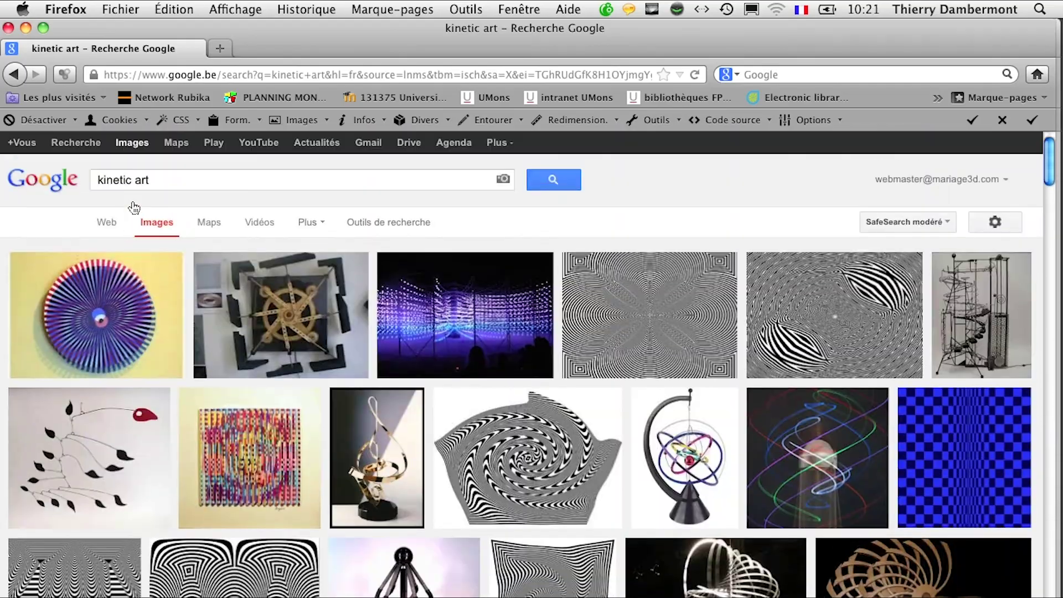
Switch to web results and read the French Wikipedia 'Art cinétique' article
{"action": "left_click", "coordinate": [106, 221]}
{"action": "left_click", "coordinate": [171, 324]}
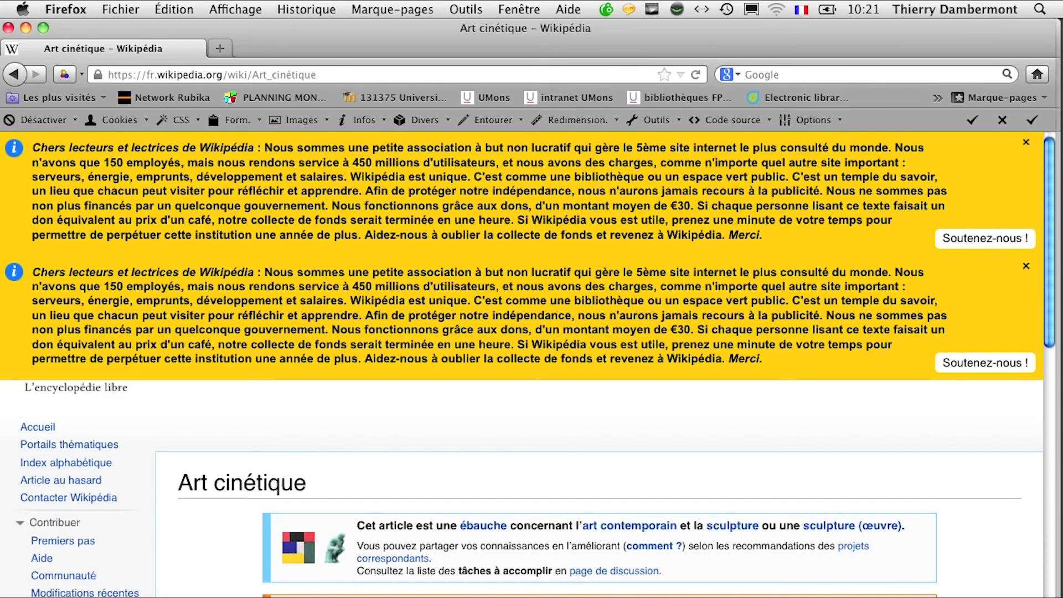
{"action": "scroll", "coordinate": [518, 595], "scroll_direction": "down", "scroll_amount": 3}
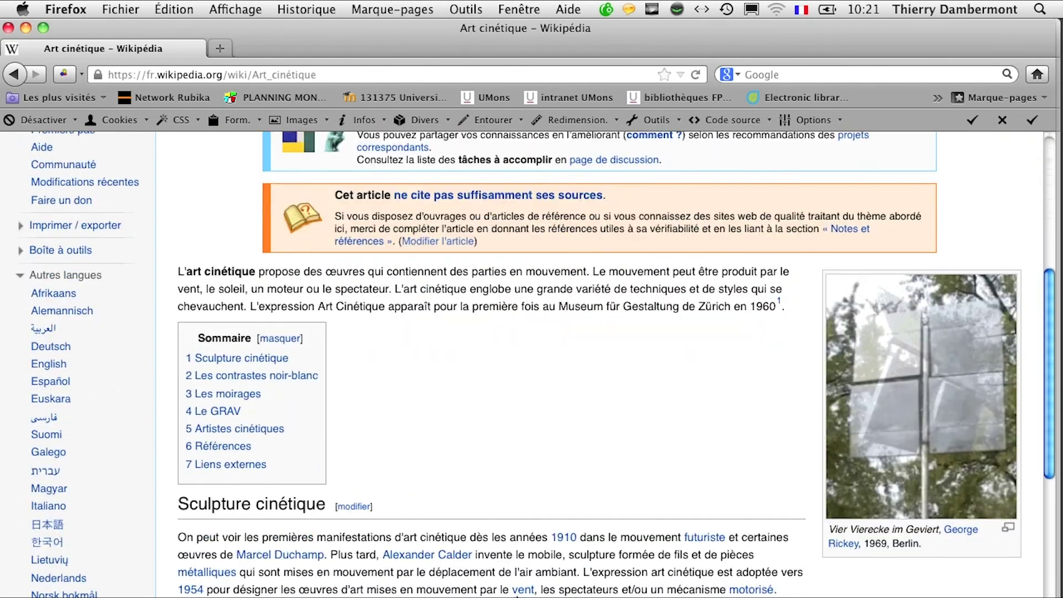
{"action": "scroll", "coordinate": [516, 593], "scroll_direction": "down", "scroll_amount": 1}
{"action": "scroll", "coordinate": [516, 594], "scroll_direction": "down", "scroll_amount": 5}
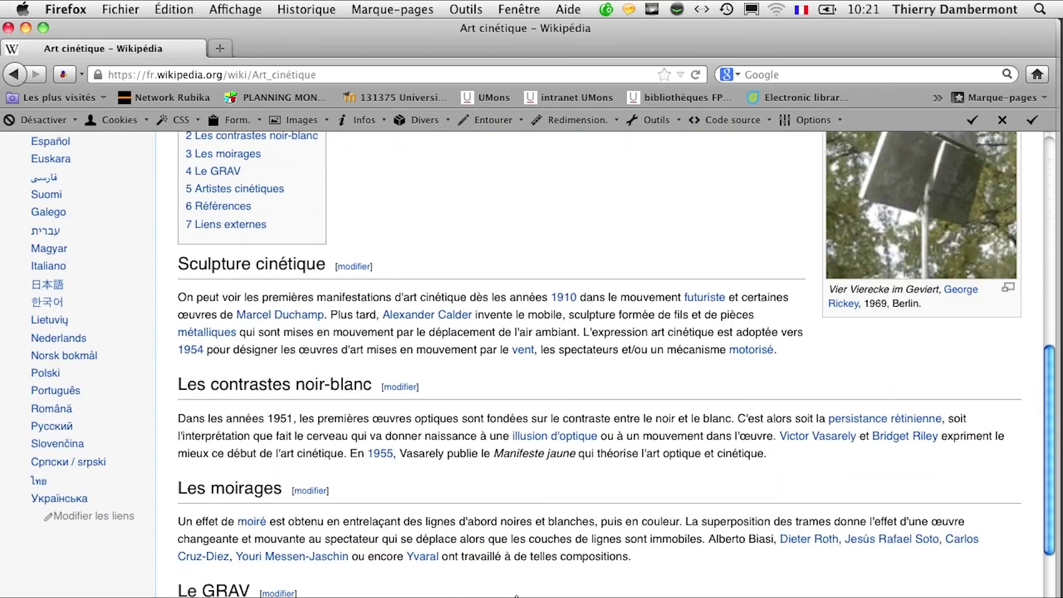
{"action": "scroll", "coordinate": [516, 593], "scroll_direction": "down", "scroll_amount": 8}
{"action": "scroll", "coordinate": [516, 596], "scroll_direction": "down", "scroll_amount": 5}
{"action": "scroll", "coordinate": [516, 594], "scroll_direction": "down", "scroll_amount": 1}
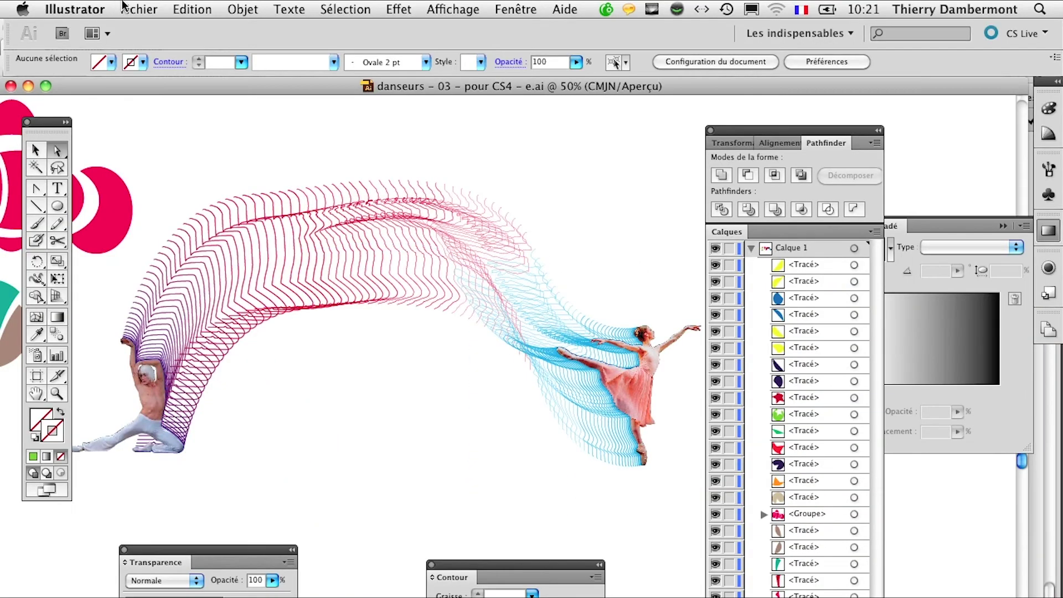
Create a new A4 297 × 210 mm document and zoom out to see the artboard
{"action": "left_click", "coordinate": [139, 10]}
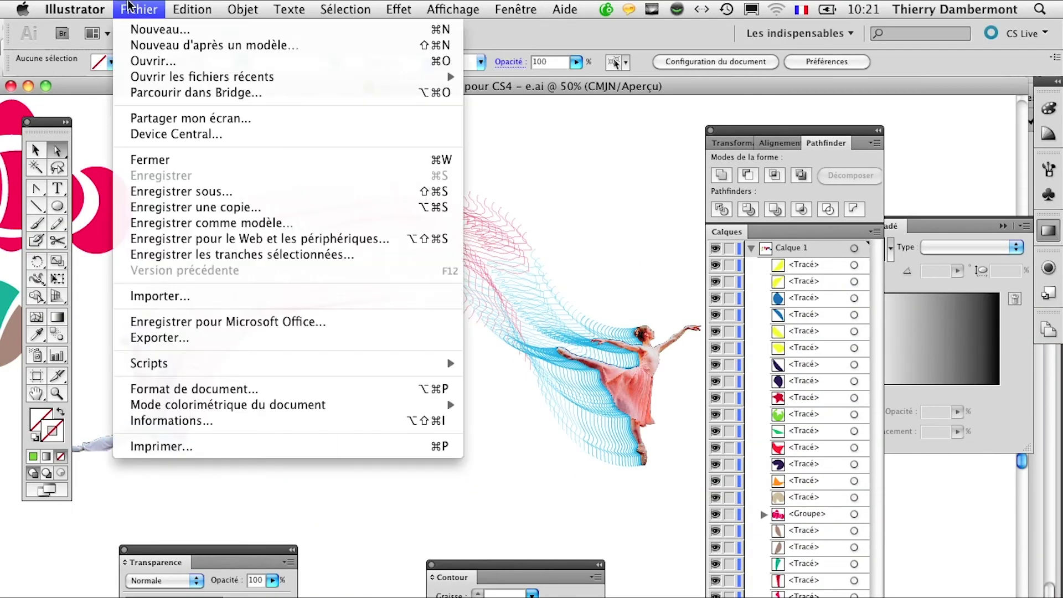
{"action": "left_click", "coordinate": [139, 30]}
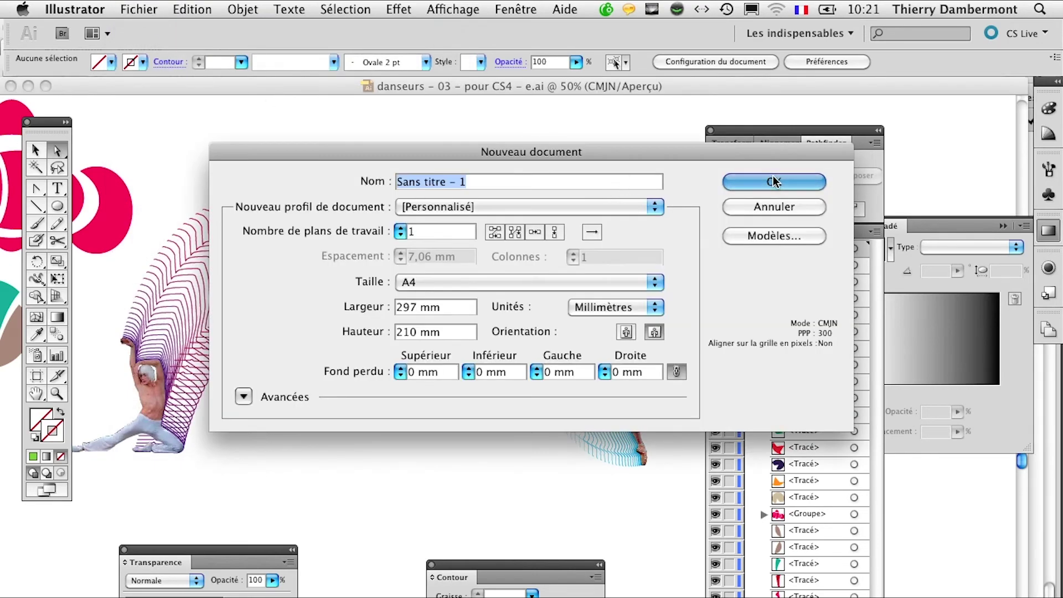
{"action": "left_click", "coordinate": [755, 178]}
{"action": "key", "text": "super+minus"}
{"action": "key", "text": "super+minus"}
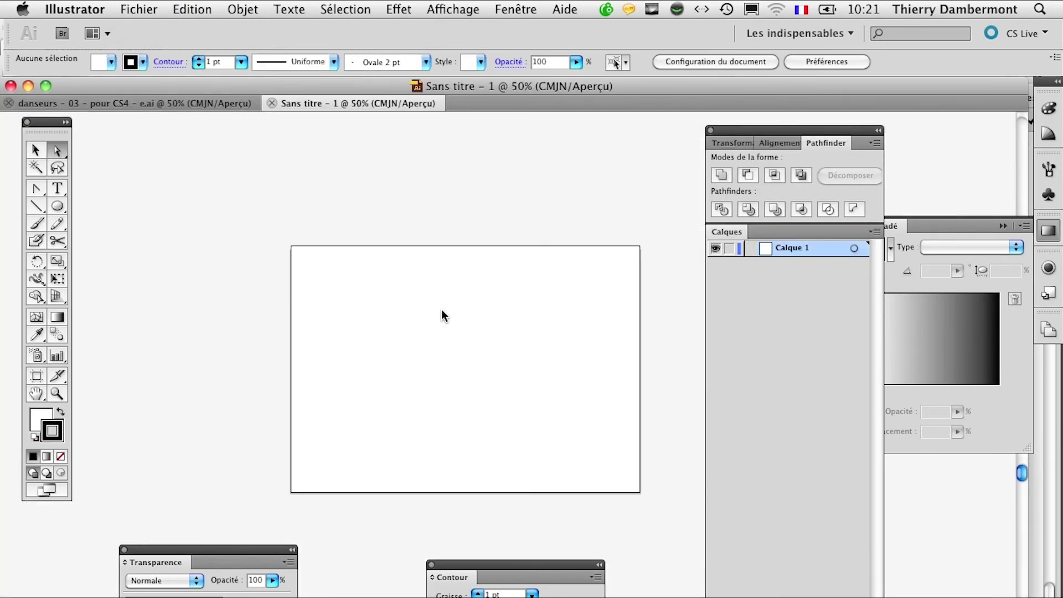
{"action": "scroll", "coordinate": [443, 315], "scroll_direction": "right", "scroll_amount": 5}
{"action": "scroll", "coordinate": [299, 287], "scroll_direction": "down", "scroll_amount": 3}
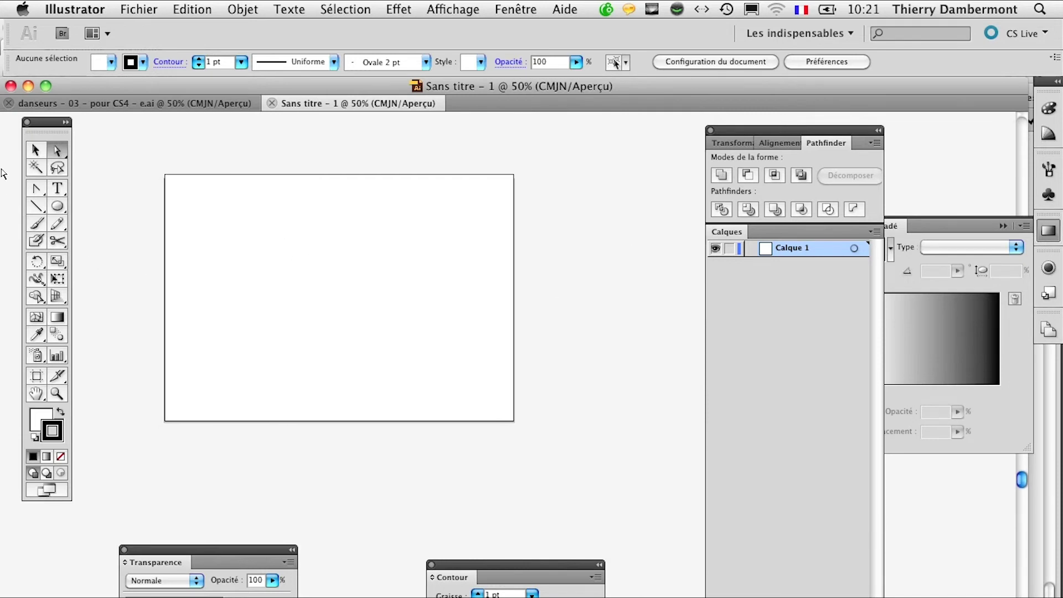
Select the standard Pen tool for drawing paths
{"action": "left_click", "coordinate": [28, 187]}
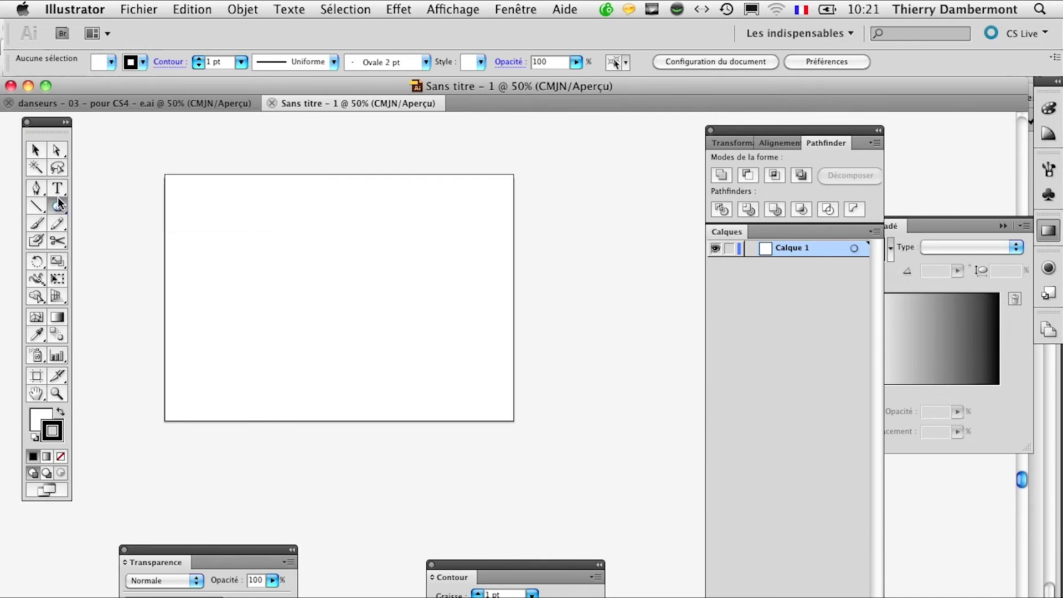
{"action": "left_click", "coordinate": [36, 192]}
{"action": "left_click", "coordinate": [59, 193]}
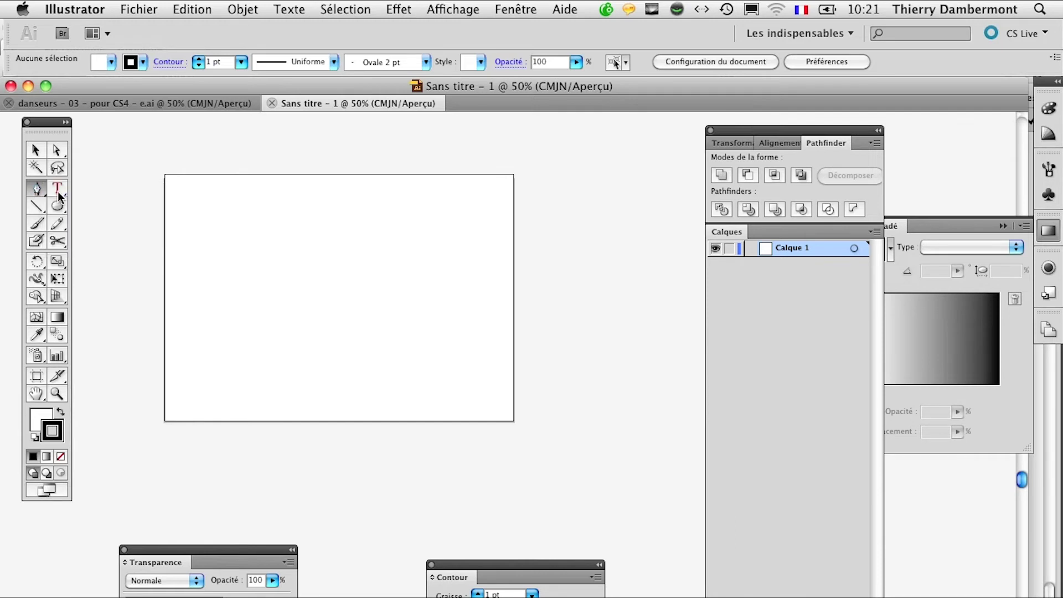
Draw a wavy pen path to the left of the artboard
{"action": "left_click", "coordinate": [170, 137]}
{"action": "left_click_drag", "start_coordinate": [127, 257], "coordinate": [143, 304]}
{"action": "left_click", "coordinate": [141, 303]}
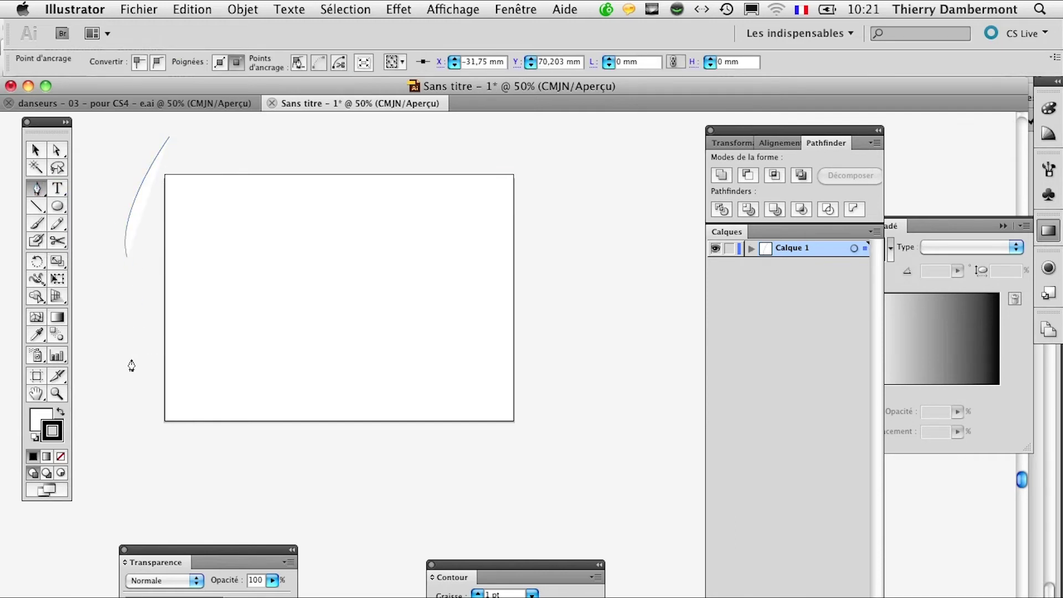
{"action": "left_click", "coordinate": [124, 386]}
{"action": "left_click_drag", "start_coordinate": [125, 445], "coordinate": [140, 485]}
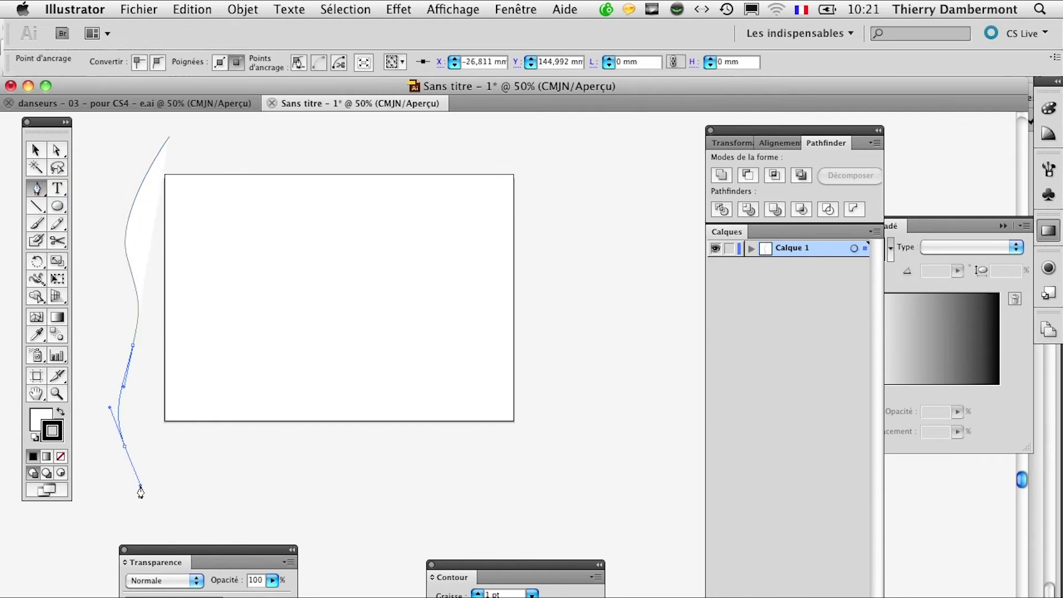
Give the left path no fill, a purple-blue C100 M100 stroke of 10 pt, then deselect
{"action": "left_click", "coordinate": [36, 431]}
{"action": "left_click", "coordinate": [60, 457]}
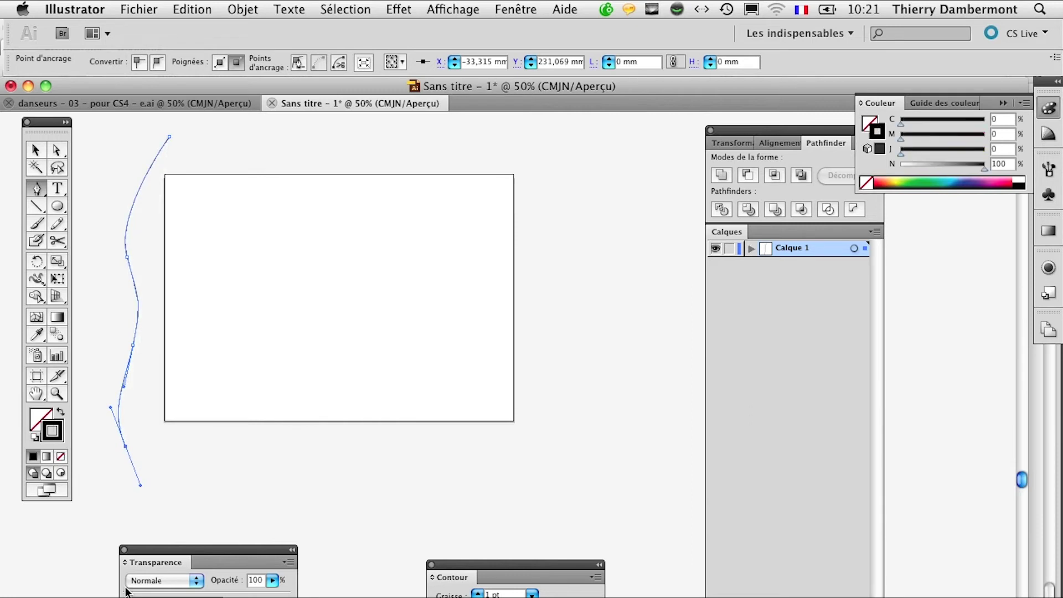
{"action": "left_click", "coordinate": [966, 183]}
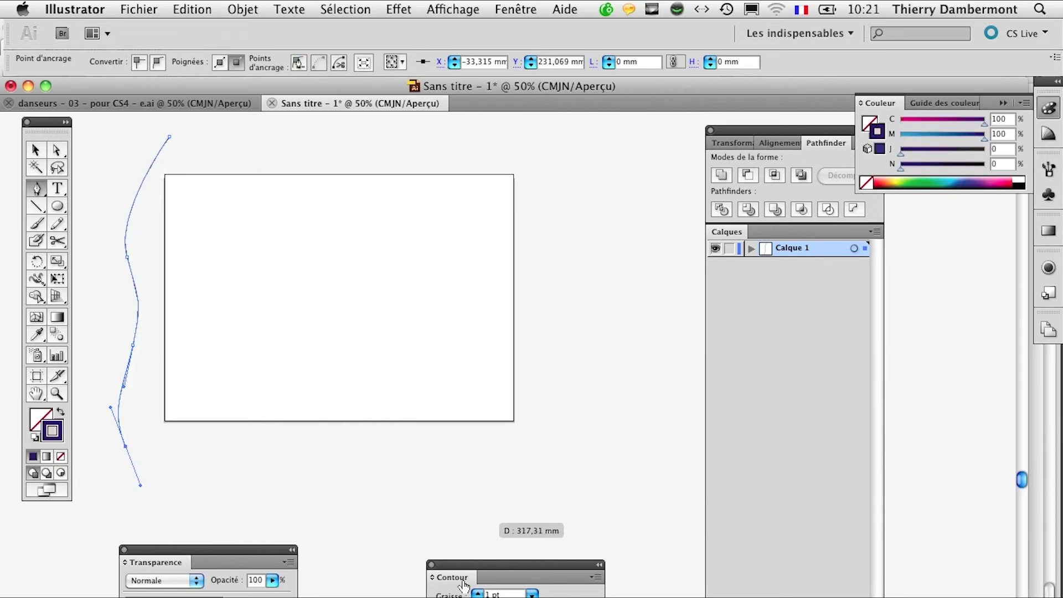
{"action": "left_click", "coordinate": [479, 593]}
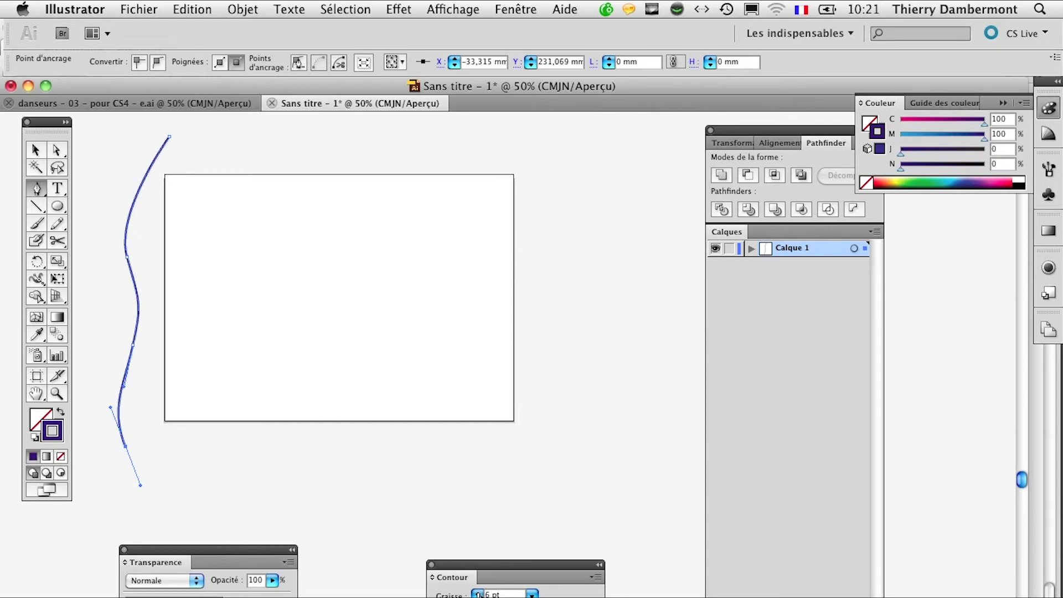
{"action": "left_click", "coordinate": [479, 592]}
{"action": "type", "text": "10"}
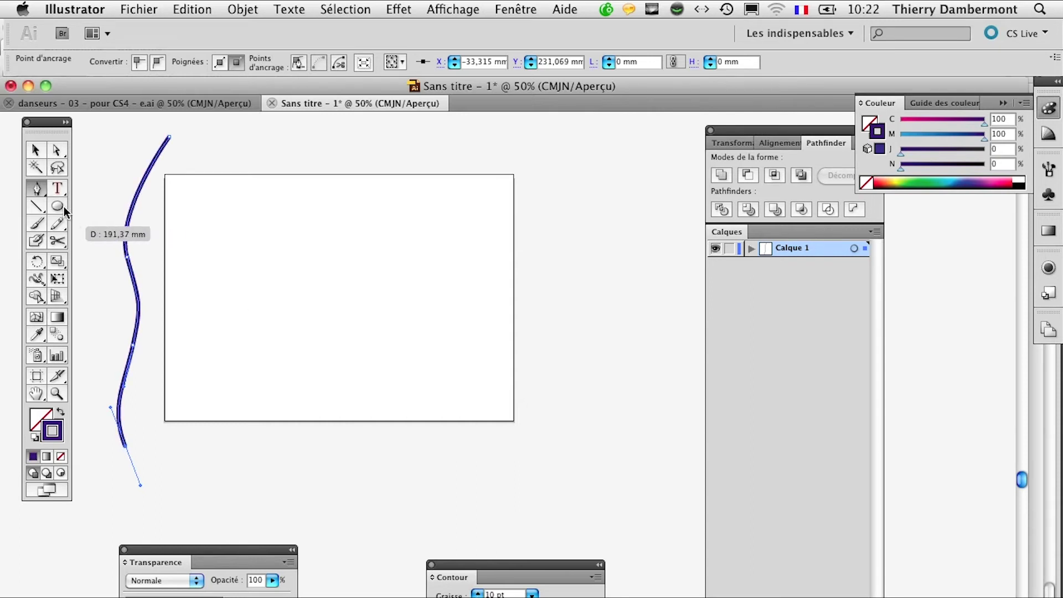
{"action": "left_click", "coordinate": [36, 149]}
{"action": "left_click", "coordinate": [200, 152]}
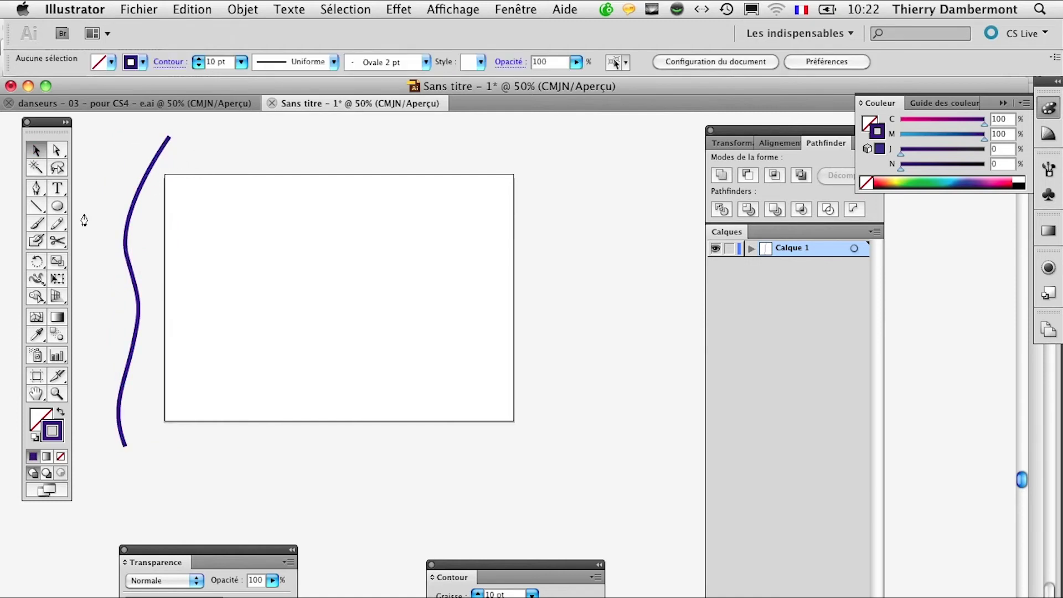
Draw a second wavy pen path to the right of the artboard
{"action": "left_click", "coordinate": [531, 151]}
{"action": "left_click_drag", "start_coordinate": [564, 250], "coordinate": [549, 314]}
{"action": "left_click_drag", "start_coordinate": [541, 407], "coordinate": [545, 432]}
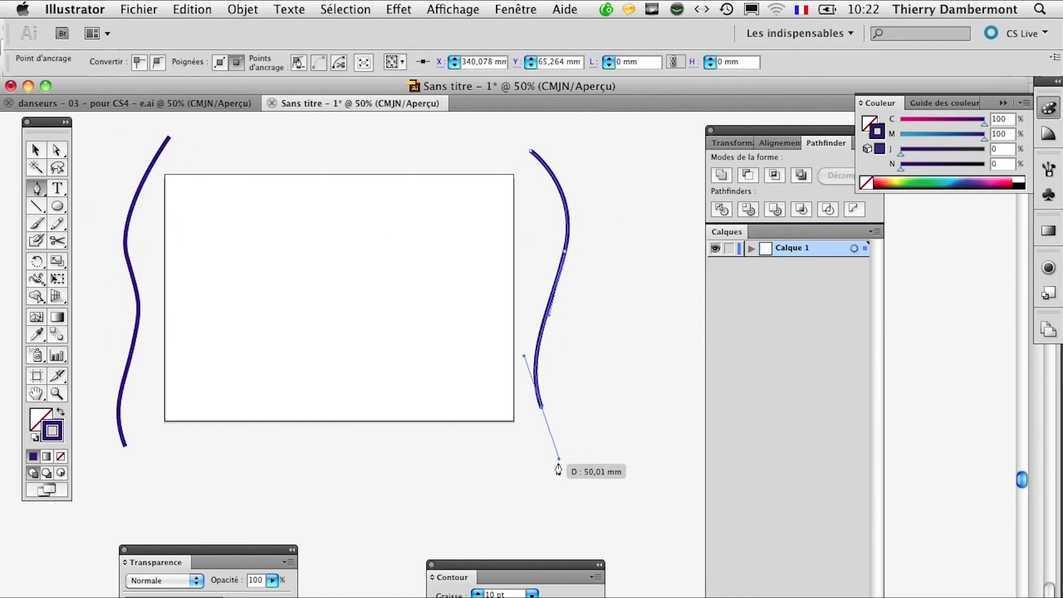
{"action": "left_click_drag", "start_coordinate": [556, 472], "coordinate": [538, 495]}
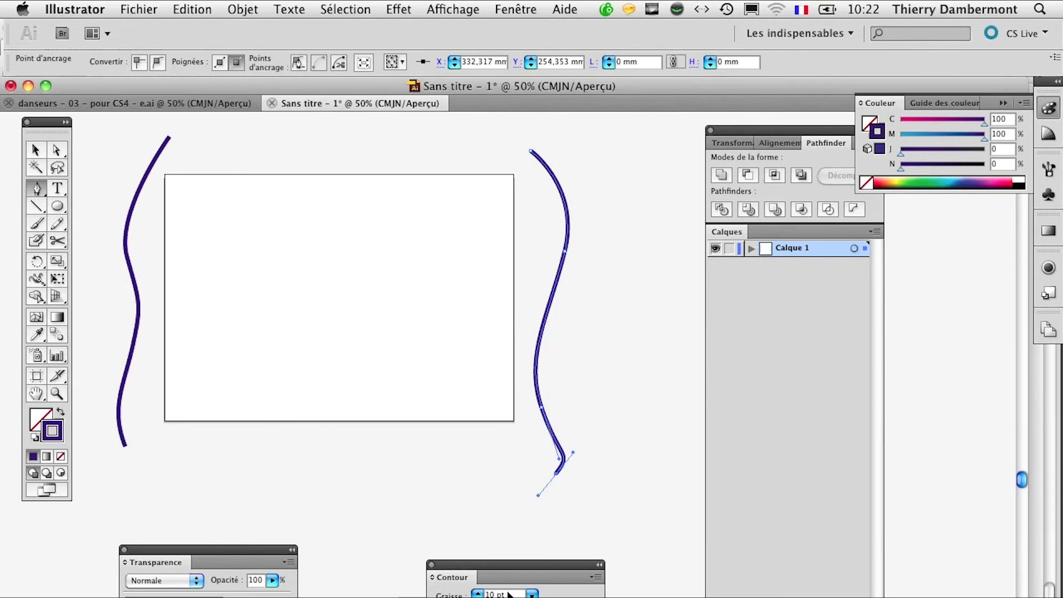
Make the right curve an 18 pt orange stroke and select both curves
{"action": "left_click", "coordinate": [530, 594]}
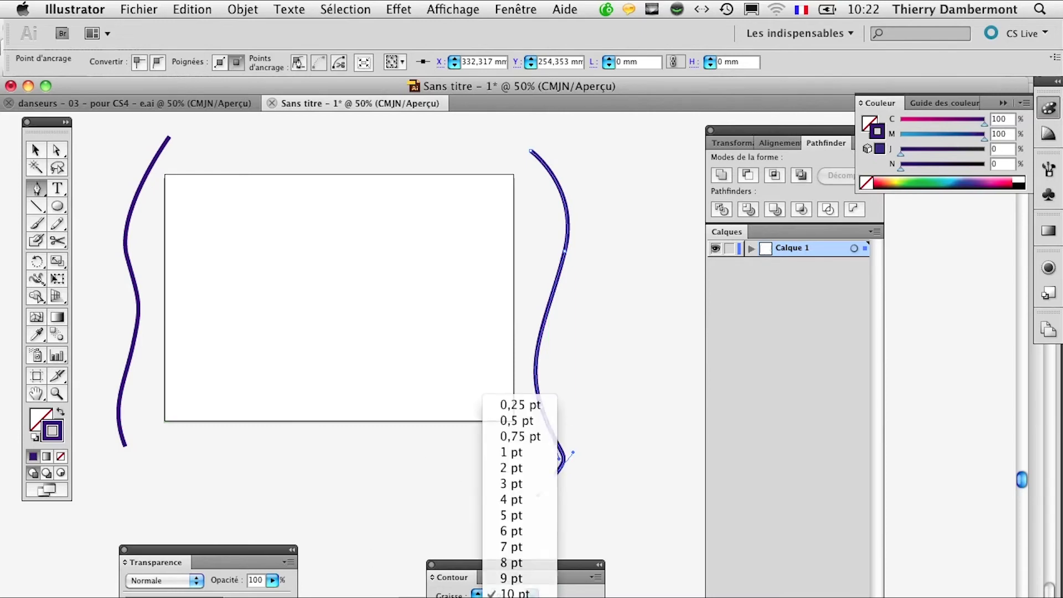
{"action": "left_click", "coordinate": [515, 588]}
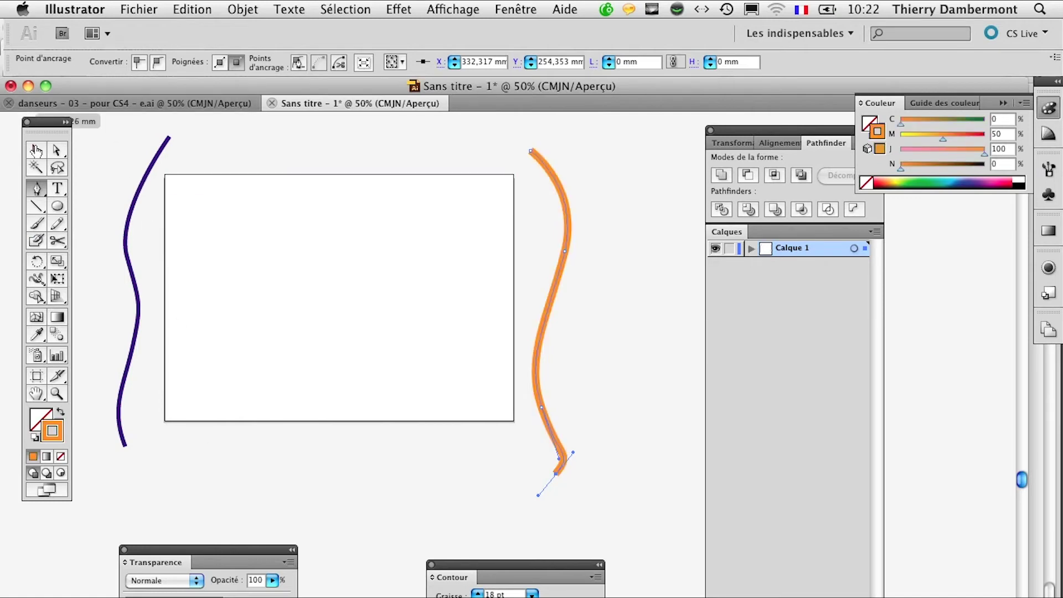
{"action": "left_click", "coordinate": [36, 149]}
{"action": "left_click_drag", "start_coordinate": [111, 161], "coordinate": [598, 443]}
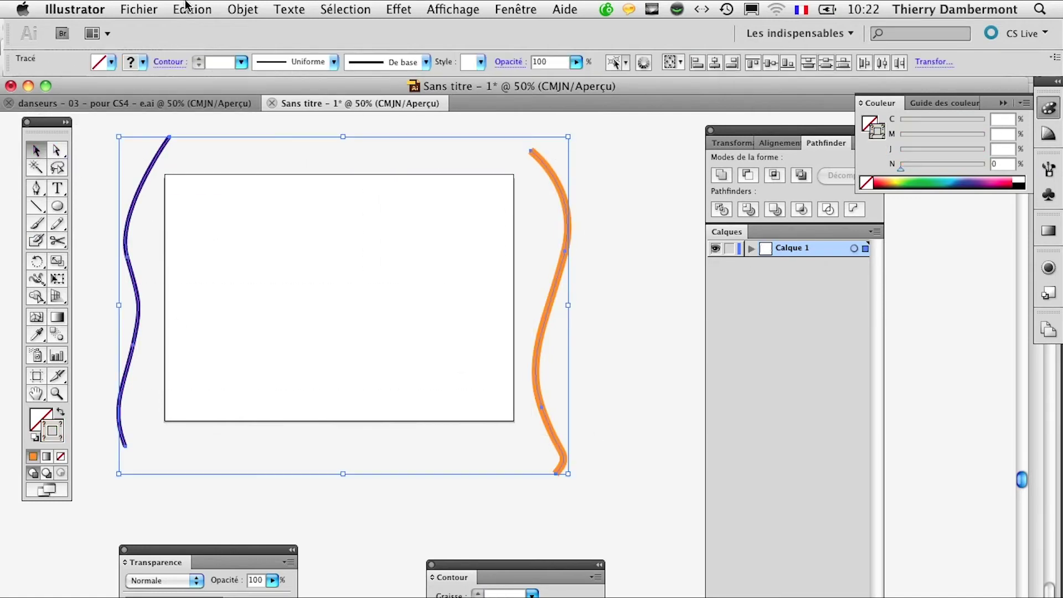
Blend the purple and orange curves with 24 specified steps, then deselect
{"action": "left_click", "coordinate": [243, 9]}
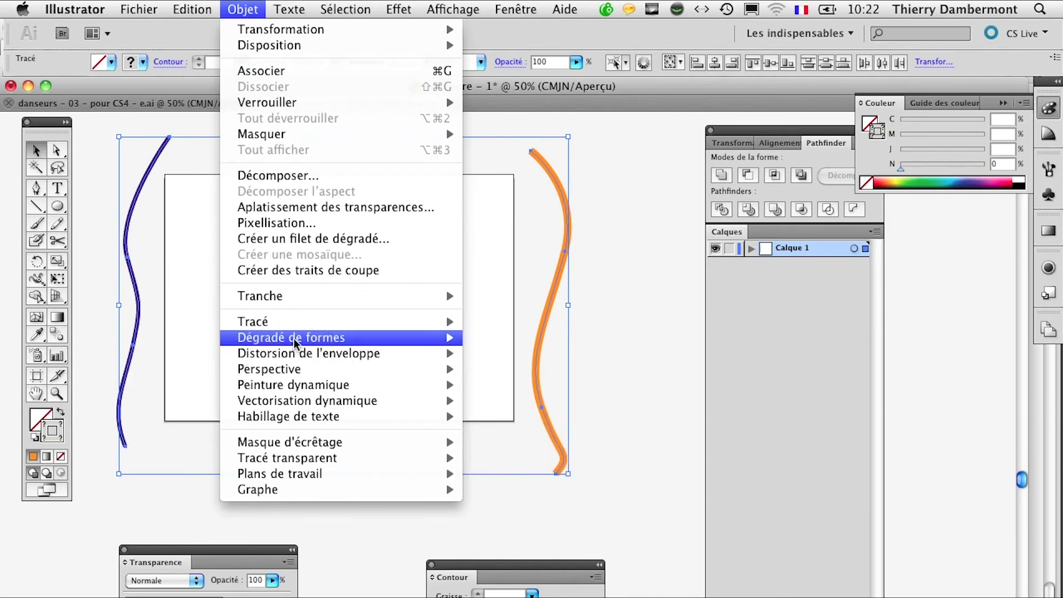
{"action": "mouse_move", "coordinate": [291, 338]}
{"action": "left_click", "coordinate": [548, 343]}
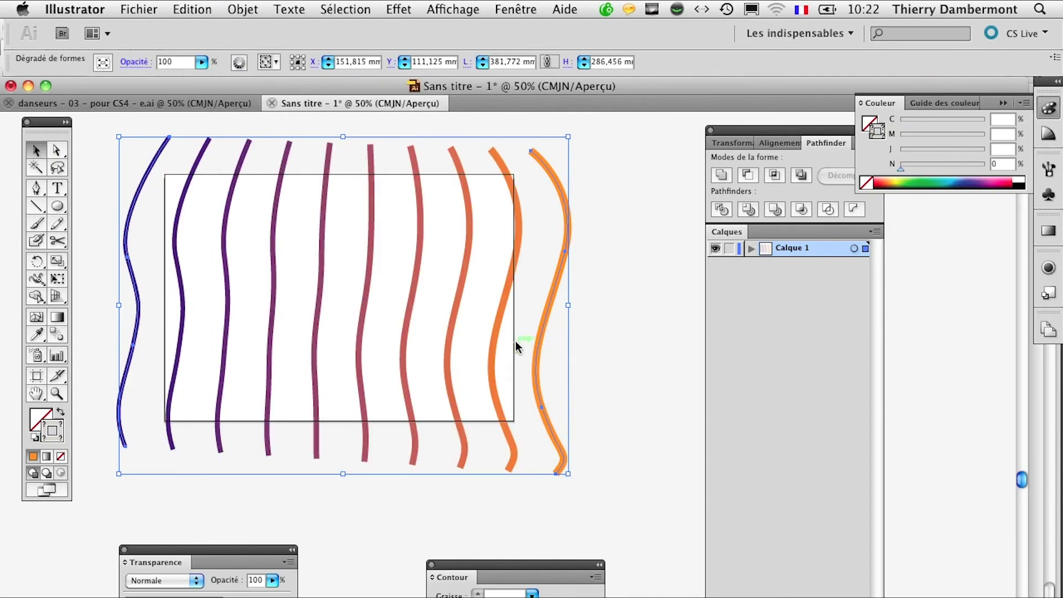
{"action": "left_click", "coordinate": [242, 9]}
{"action": "mouse_move", "coordinate": [254, 321]}
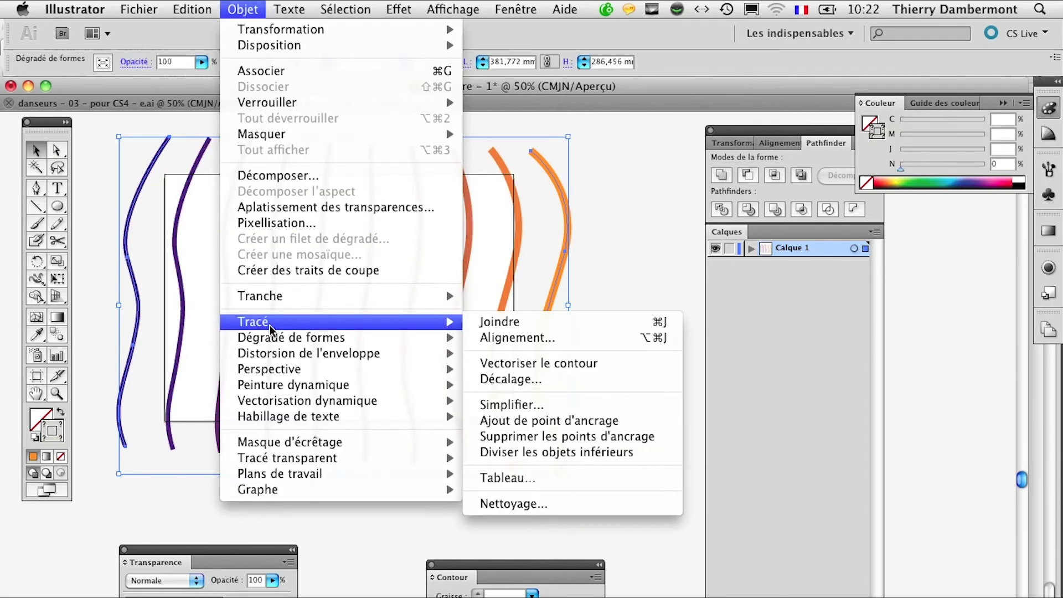
{"action": "mouse_move", "coordinate": [291, 338]}
{"action": "left_click", "coordinate": [601, 378]}
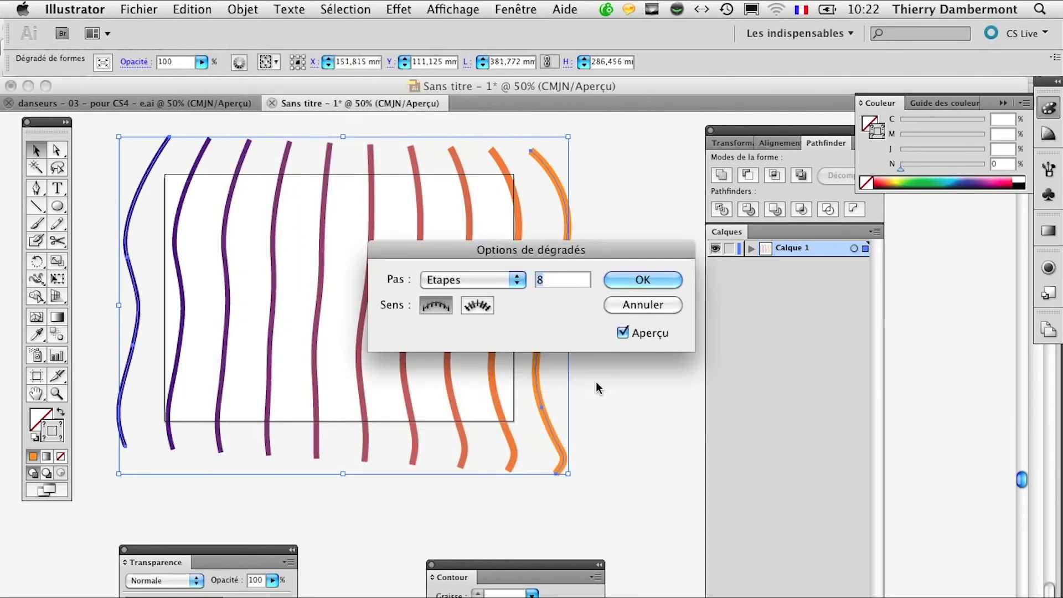
{"action": "left_click_drag", "start_coordinate": [574, 257], "coordinate": [710, 444]}
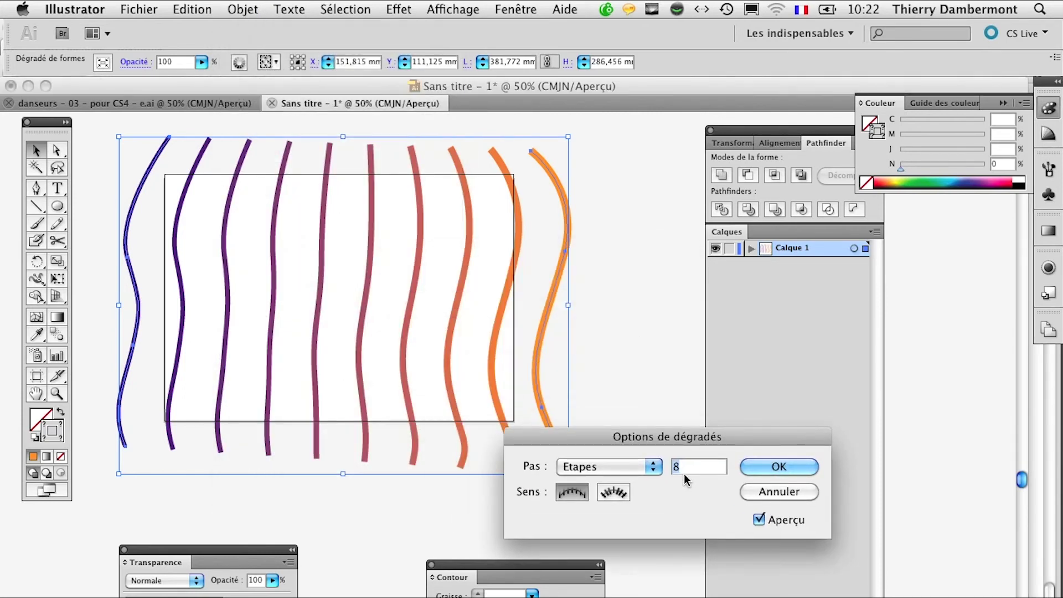
{"action": "type", "text": "24"}
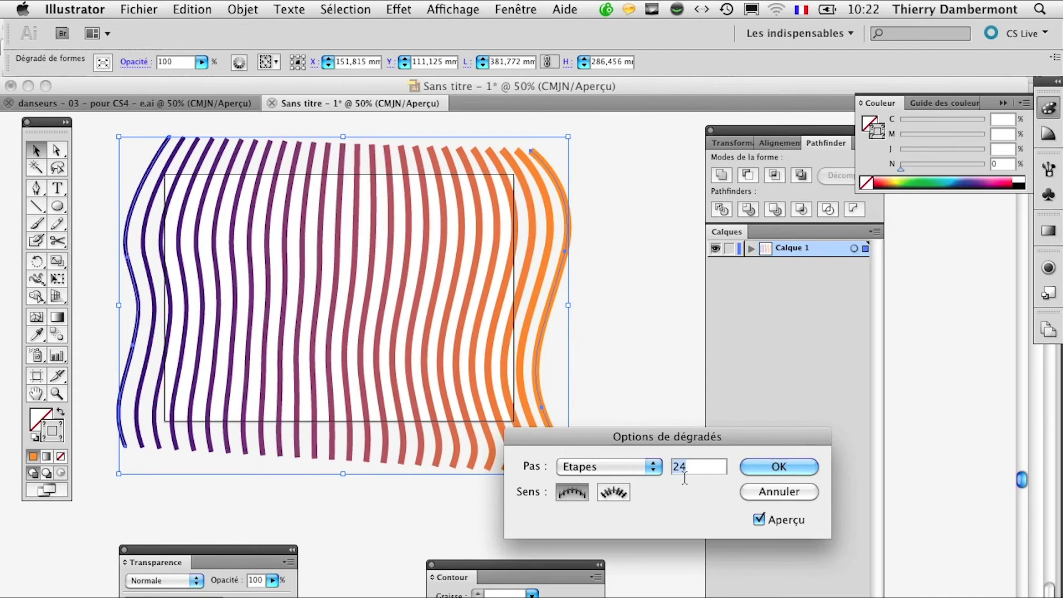
{"action": "left_click", "coordinate": [766, 468]}
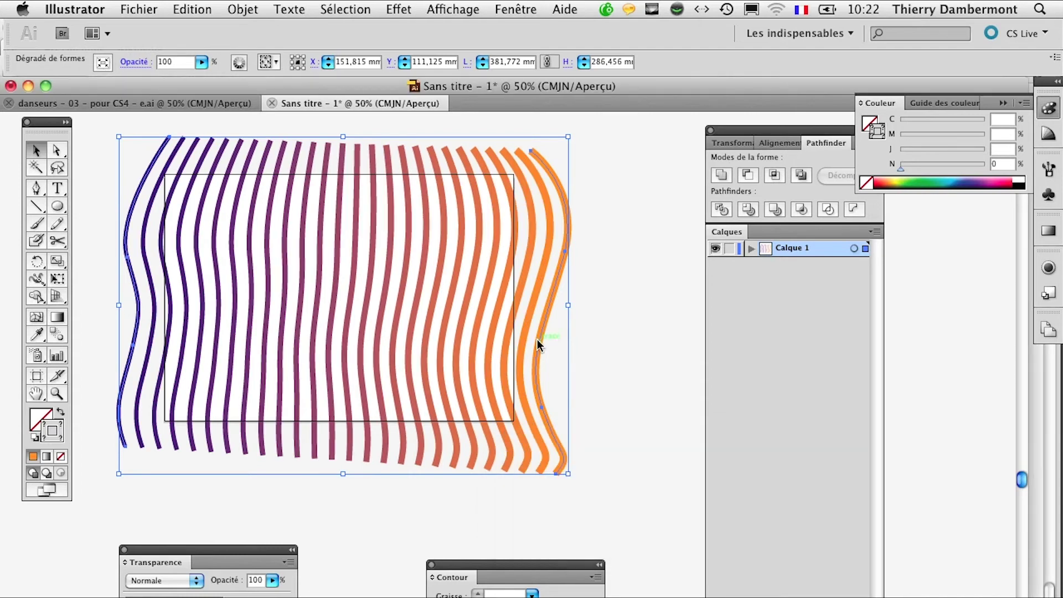
{"action": "left_click", "coordinate": [582, 326]}
Set the blended strokes' weight to 40 pt, then lower it to 33 pt
{"action": "left_click", "coordinate": [533, 594]}
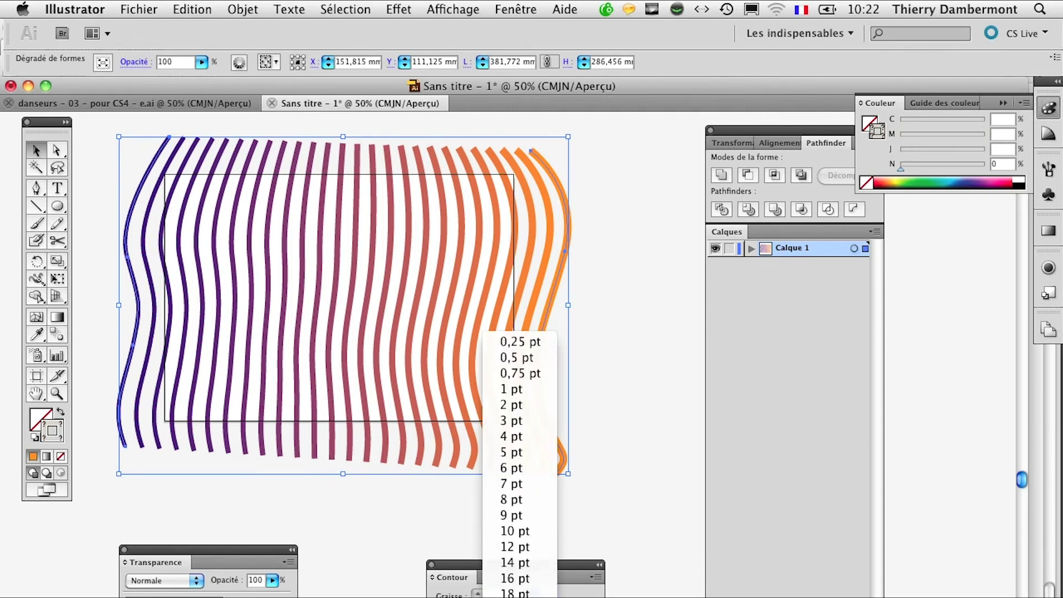
{"action": "left_click", "coordinate": [524, 409]}
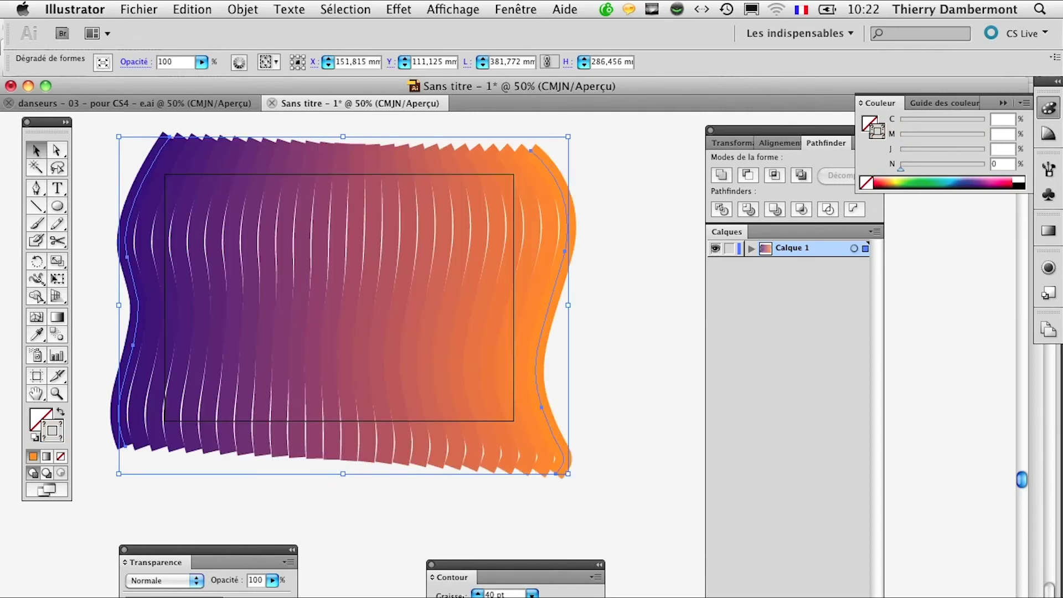
{"action": "key", "text": "Down"}
{"action": "key", "text": "Down"}
{"action": "key", "text": "Down"}
{"action": "key", "text": "Down"}
{"action": "key", "text": "Down"}
{"action": "key", "text": "Down"}
{"action": "key", "text": "Down"}
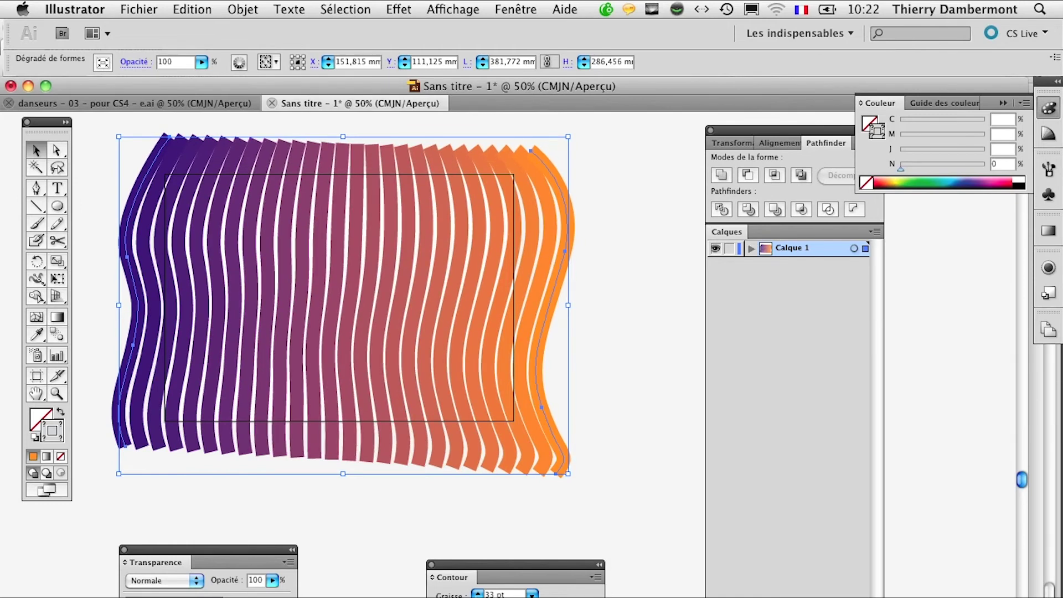
Reshape the orange end curve by dragging its anchor points with Direct Selection
{"action": "key", "text": "a"}
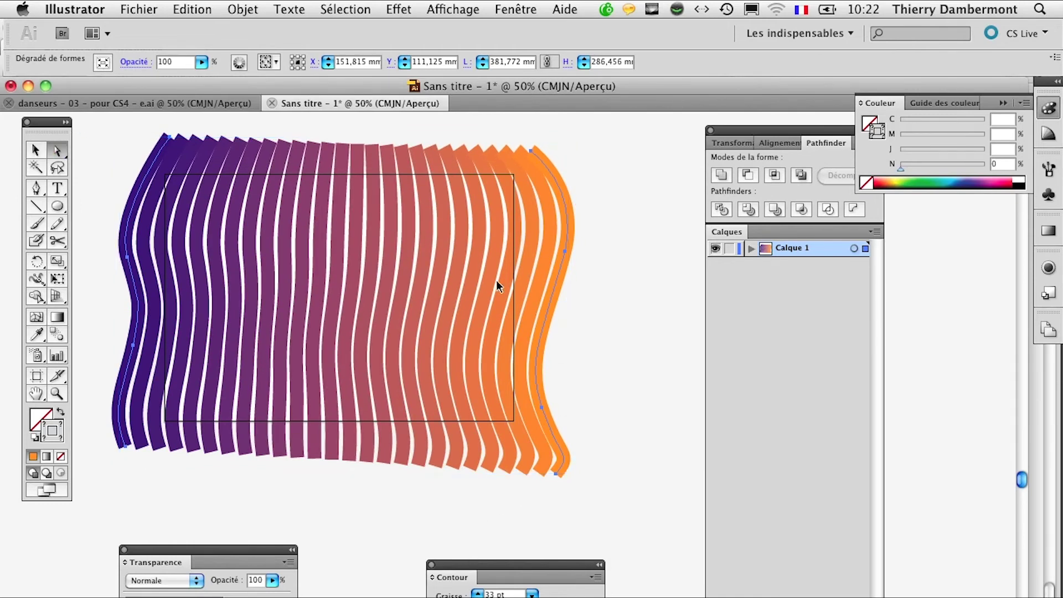
{"action": "left_click", "coordinate": [579, 245]}
{"action": "left_click_drag", "start_coordinate": [532, 151], "coordinate": [404, 142]}
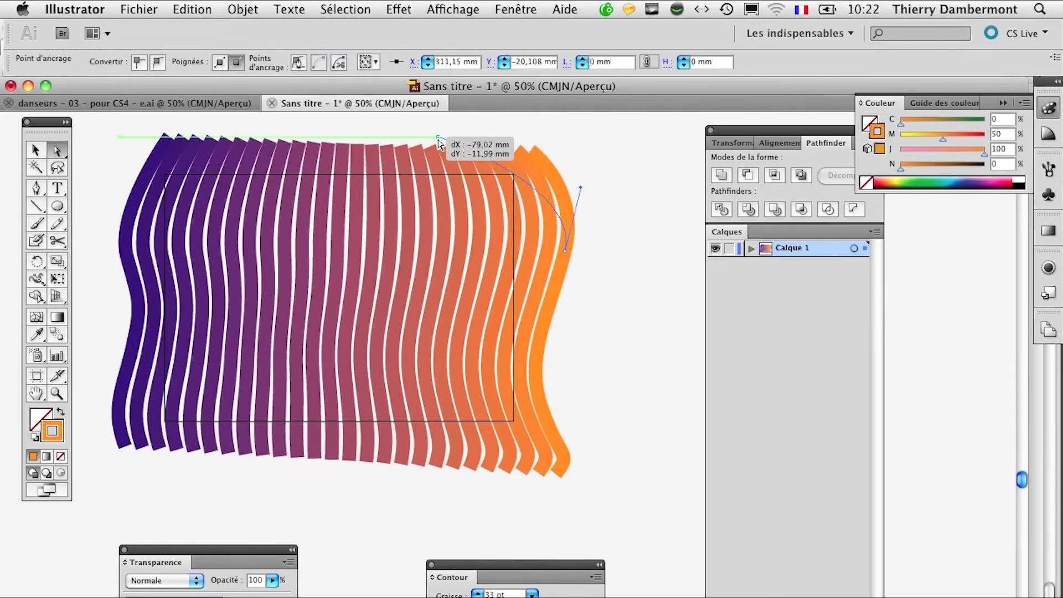
{"action": "mouse_move", "coordinate": [564, 251]}
{"action": "left_mouse_down"}
{"action": "mouse_move", "coordinate": [327, 299]}
{"action": "mouse_move", "coordinate": [589, 297]}
{"action": "left_mouse_up"}
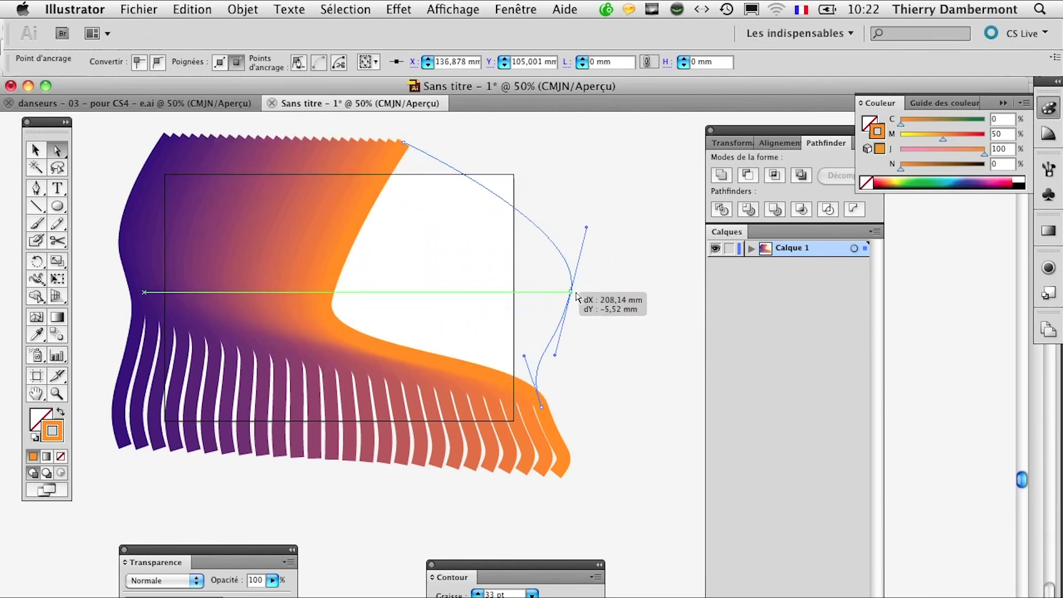
{"action": "scroll", "coordinate": [480, 311], "scroll_direction": "down", "scroll_amount": 2}
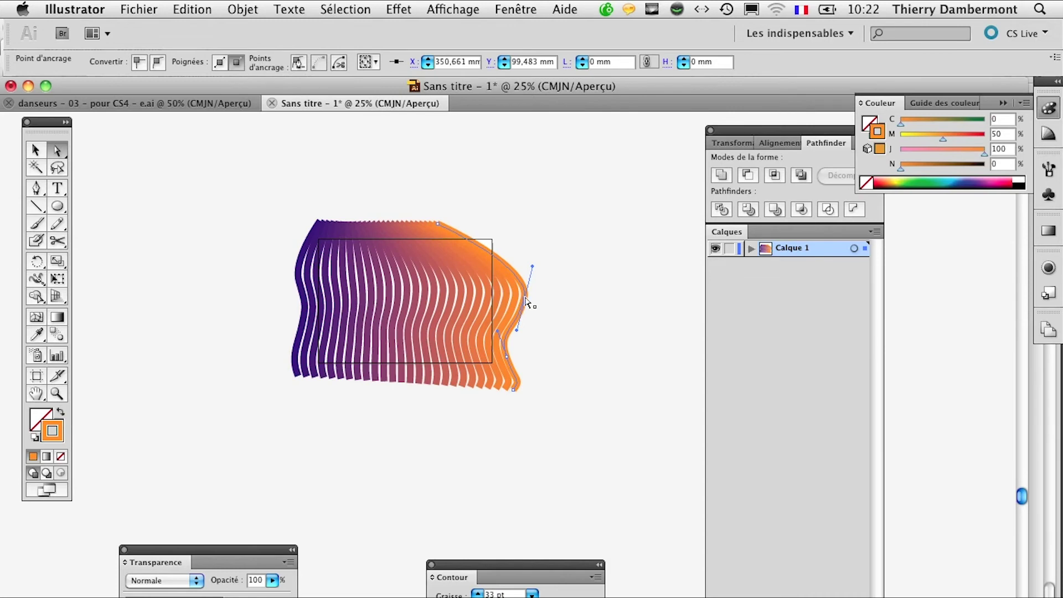
{"action": "left_click_drag", "start_coordinate": [526, 300], "coordinate": [572, 244]}
{"action": "left_click_drag", "start_coordinate": [437, 224], "coordinate": [467, 157]}
Drag the purple curve's top and lower anchors leftward to bend the blend
{"action": "left_click_drag", "start_coordinate": [326, 226], "coordinate": [265, 164]}
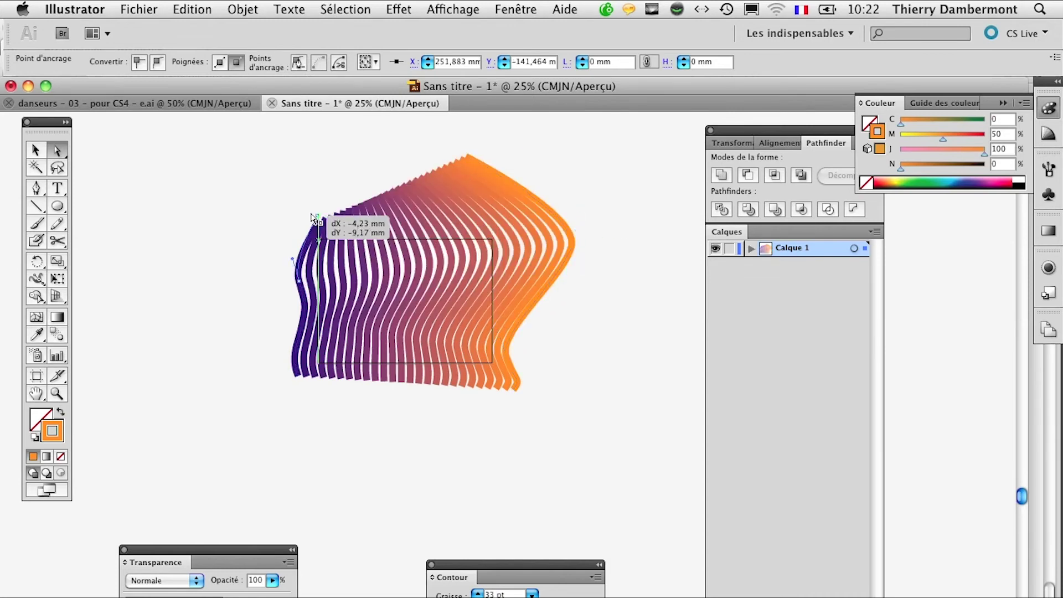
{"action": "mouse_move", "coordinate": [308, 331]}
{"action": "left_mouse_down"}
{"action": "mouse_move", "coordinate": [222, 347]}
{"action": "mouse_move", "coordinate": [264, 377]}
{"action": "left_mouse_up"}
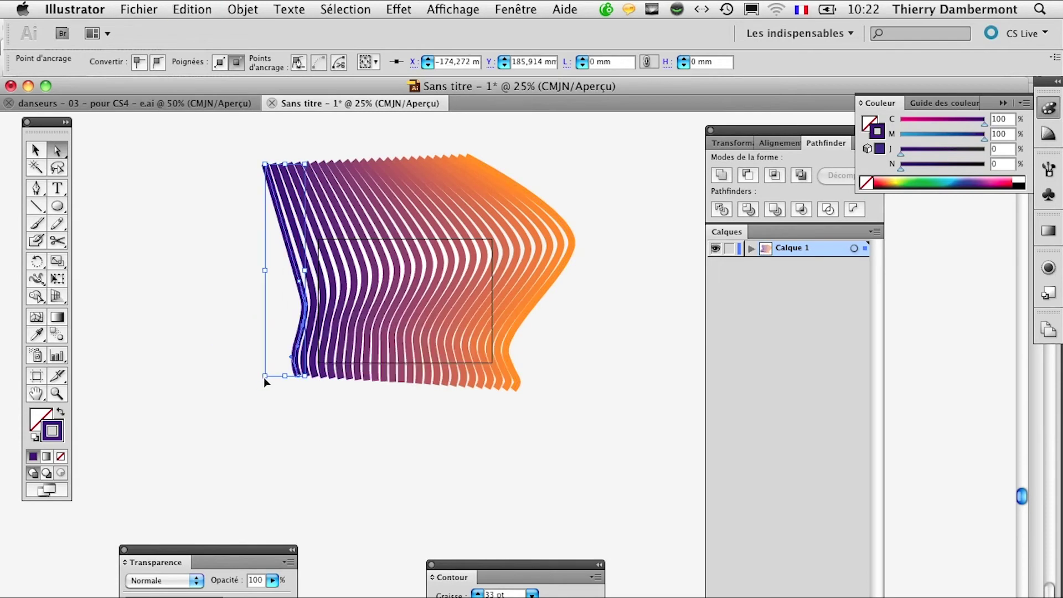
{"action": "scroll", "coordinate": [377, 340], "scroll_direction": "up", "scroll_amount": 1}
{"action": "scroll", "coordinate": [376, 340], "scroll_direction": "up", "scroll_amount": 1}
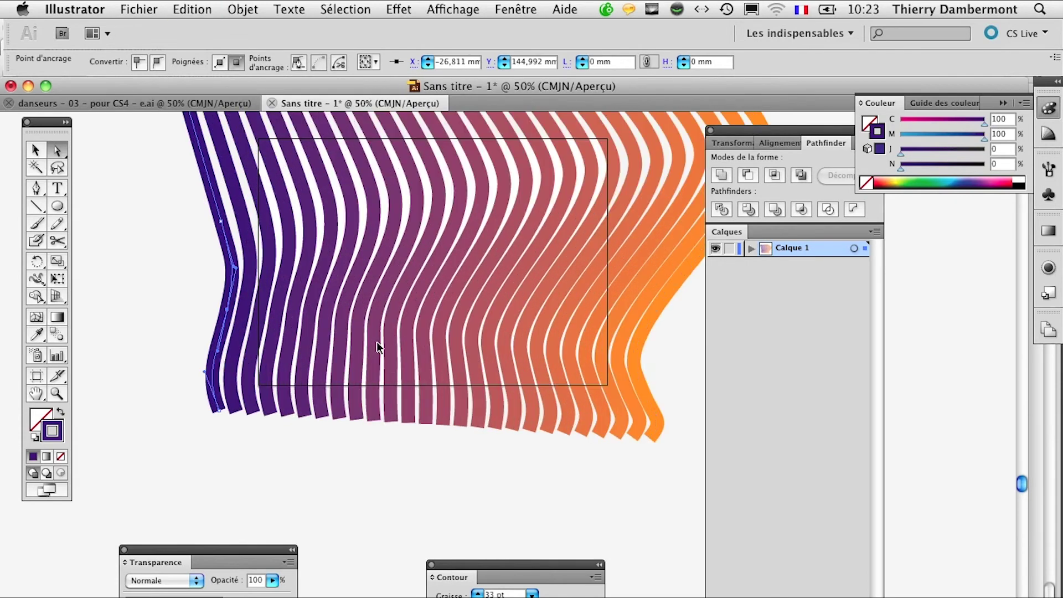
{"action": "scroll", "coordinate": [342, 303], "scroll_direction": "up", "scroll_amount": 2}
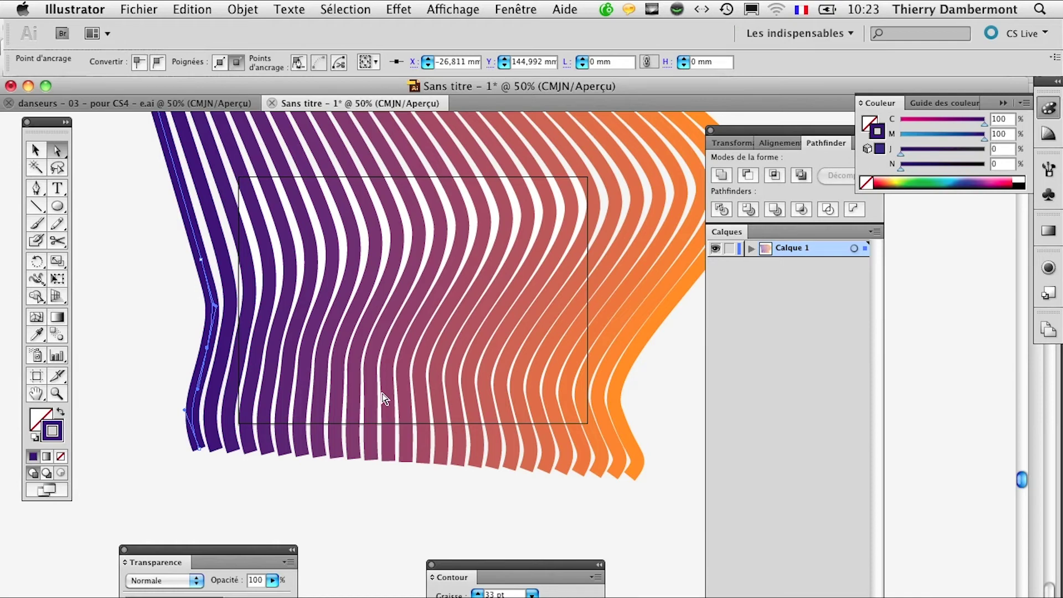
{"action": "scroll", "coordinate": [407, 308], "scroll_direction": "up", "scroll_amount": 1}
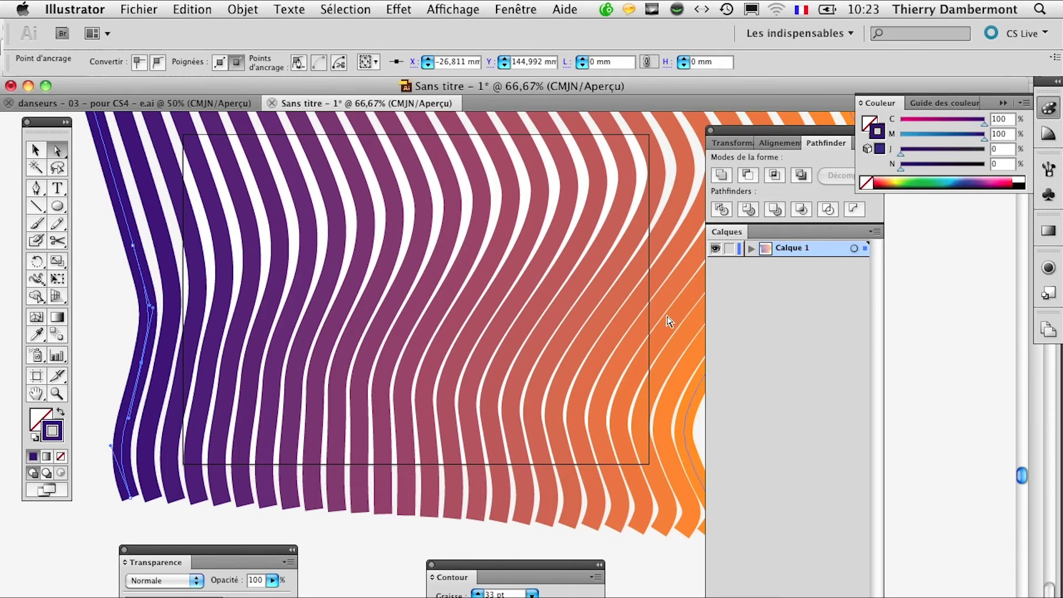
Enlarge the Calques panel, zoom out, and toggle full-screen view on and back off
{"action": "scroll", "coordinate": [474, 343], "scroll_direction": "down", "scroll_amount": 1}
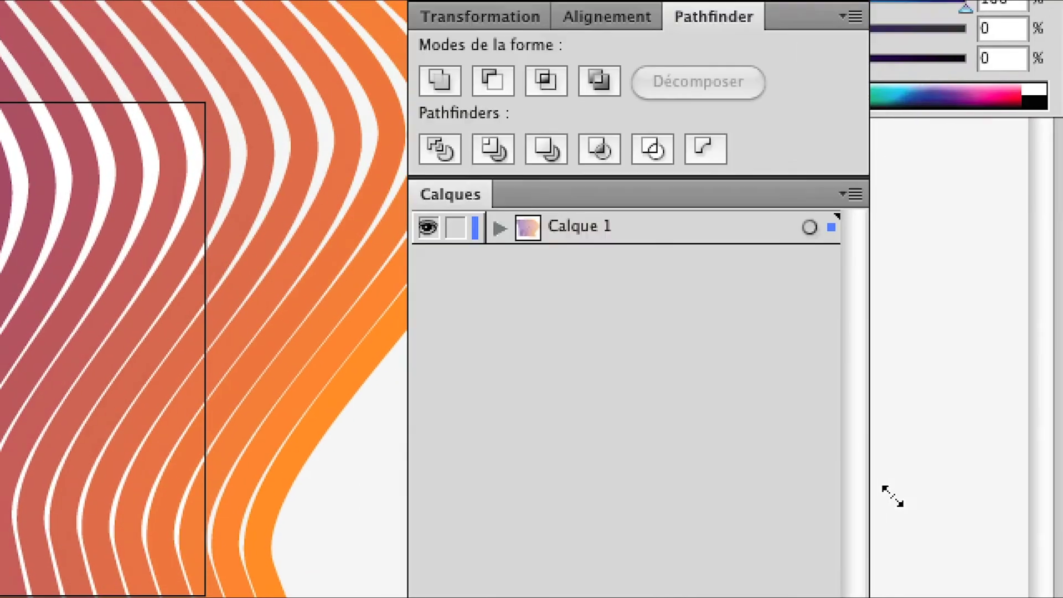
{"action": "left_click_drag", "start_coordinate": [892, 496], "coordinate": [892, 494]}
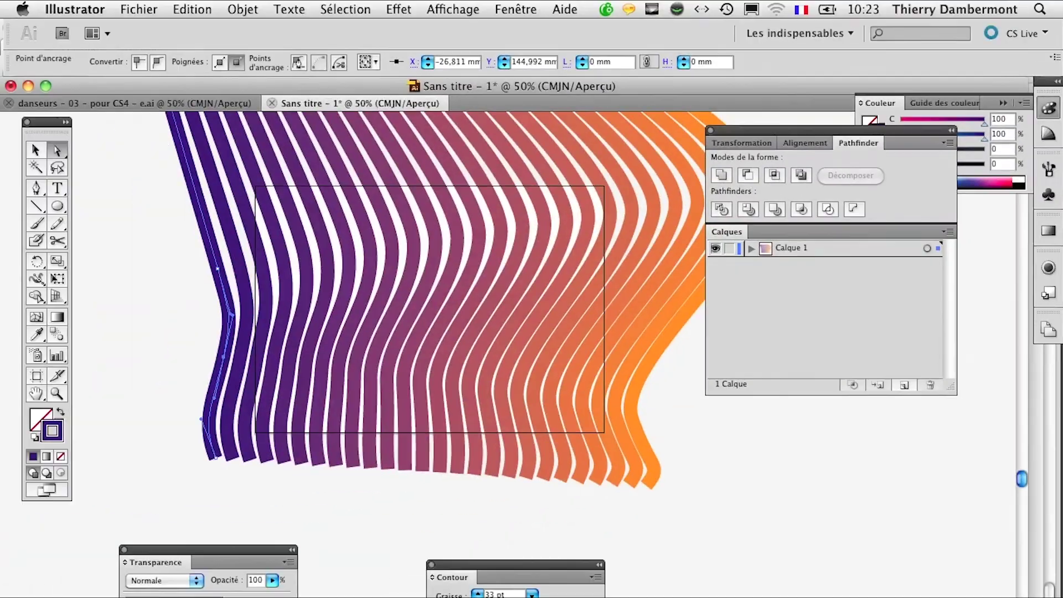
{"action": "key", "text": "ctrl+minus"}
{"action": "key", "text": "f"}
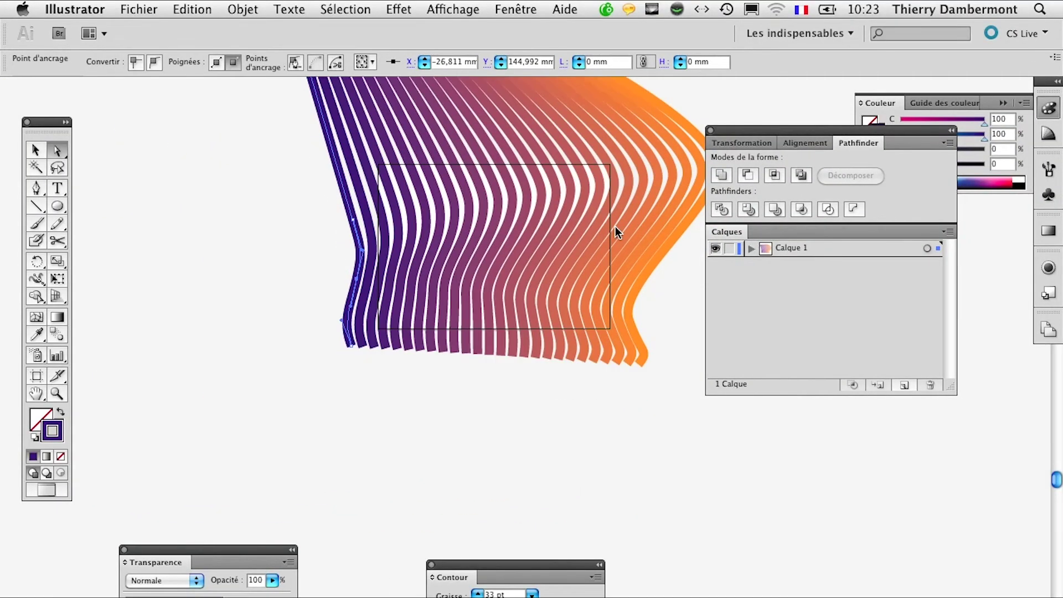
{"action": "key", "text": "f"}
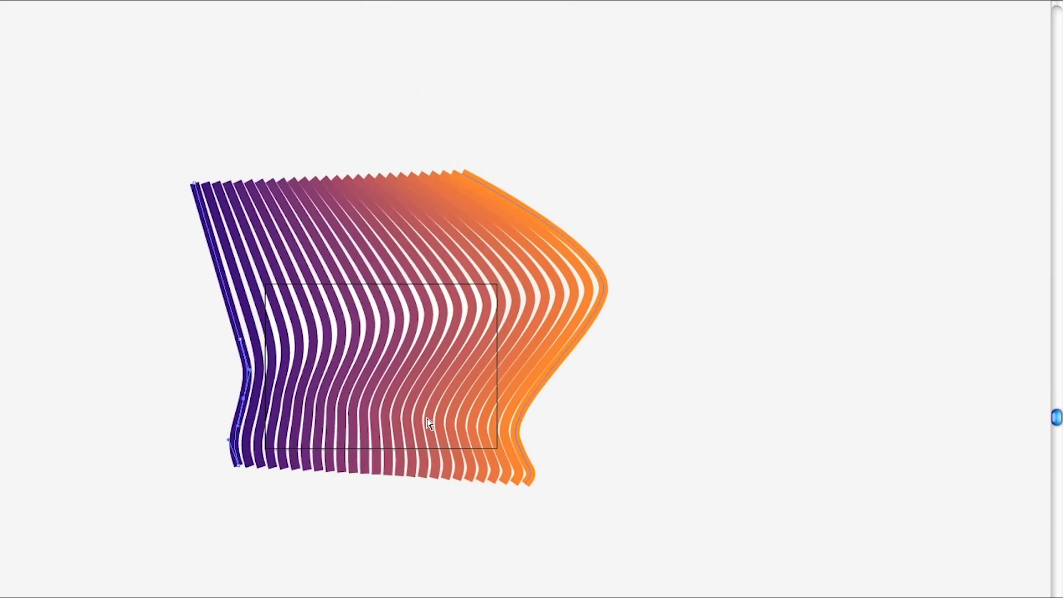
{"action": "key", "text": "f"}
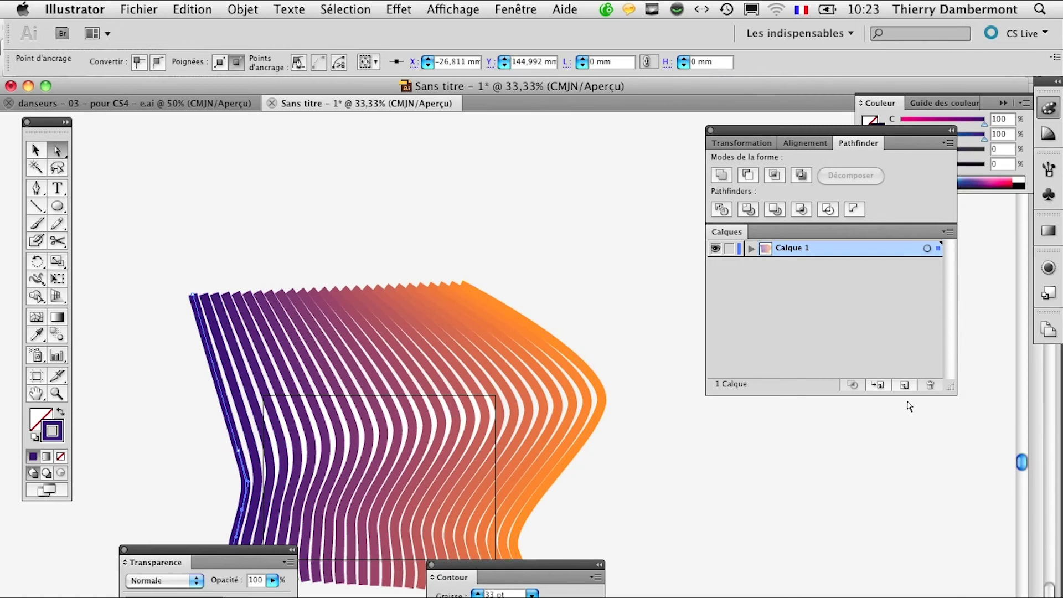
Add a new layer, lock Calque 1, and prepare the Rectangle tool with a white fill
{"action": "left_click", "coordinate": [904, 385]}
{"action": "left_click", "coordinate": [733, 266]}
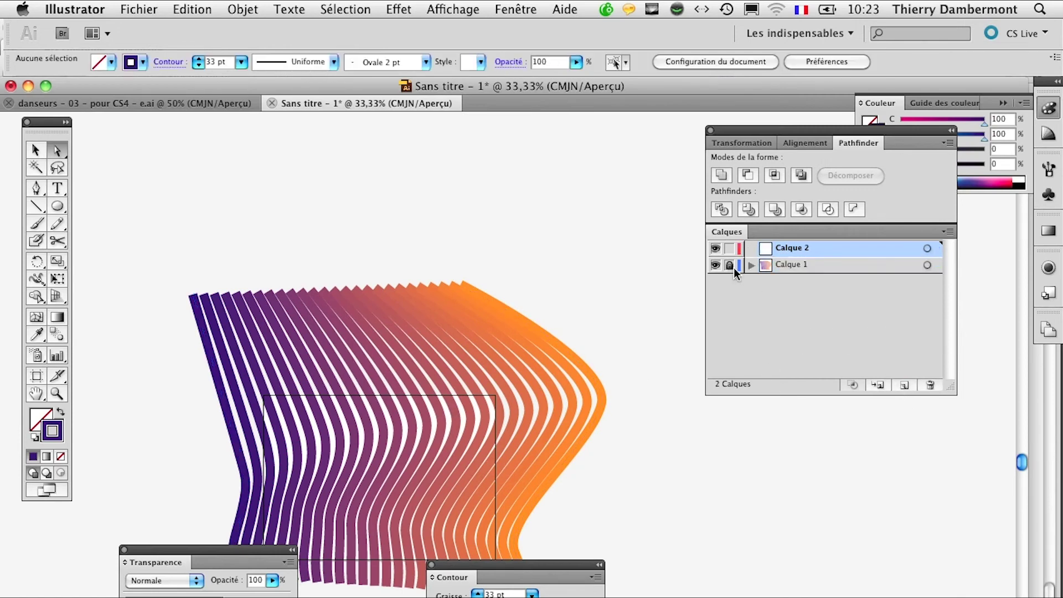
{"action": "left_click_drag", "start_coordinate": [57, 205], "coordinate": [108, 213]}
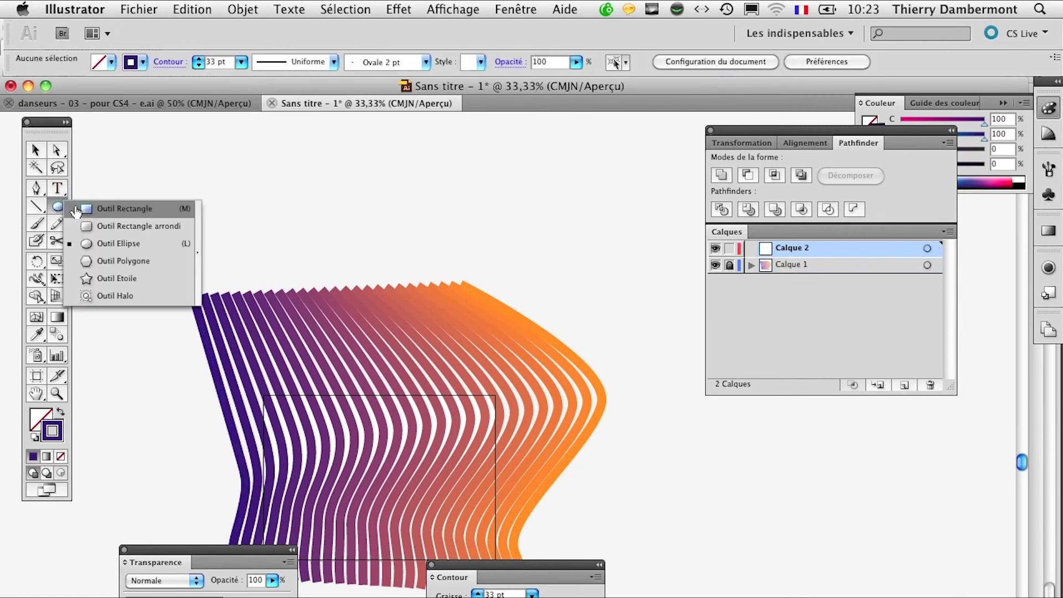
{"action": "left_click_drag", "start_coordinate": [407, 407], "coordinate": [370, 245]}
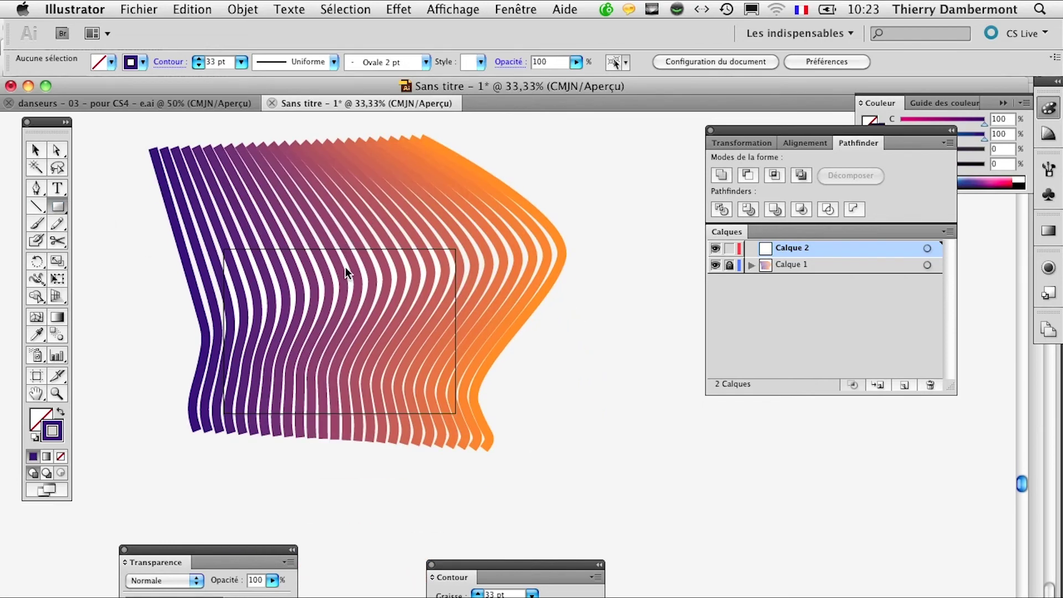
{"action": "key", "text": "ctrl+minus"}
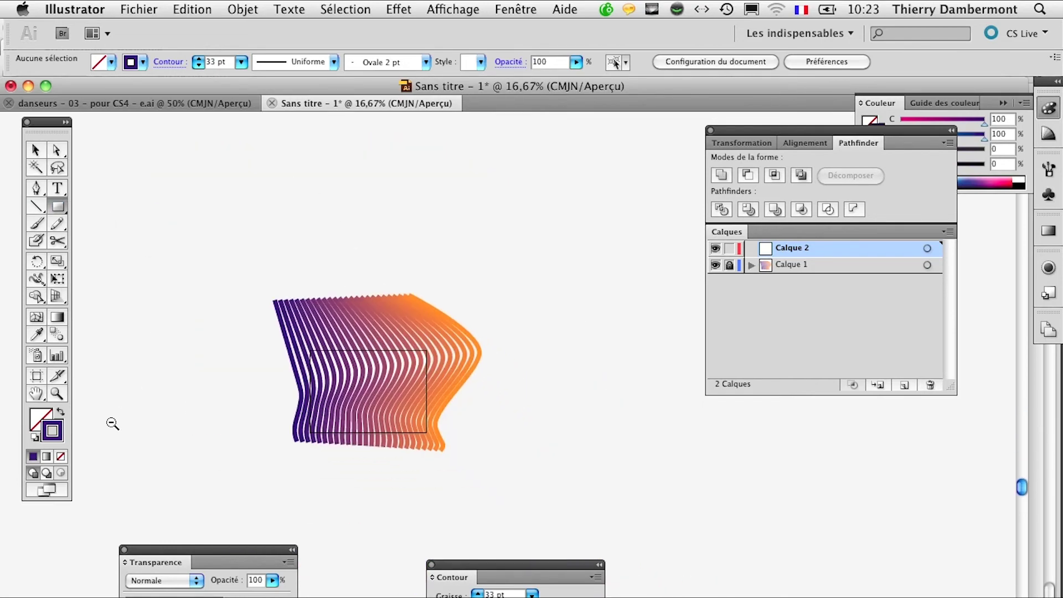
{"action": "left_click", "coordinate": [60, 413]}
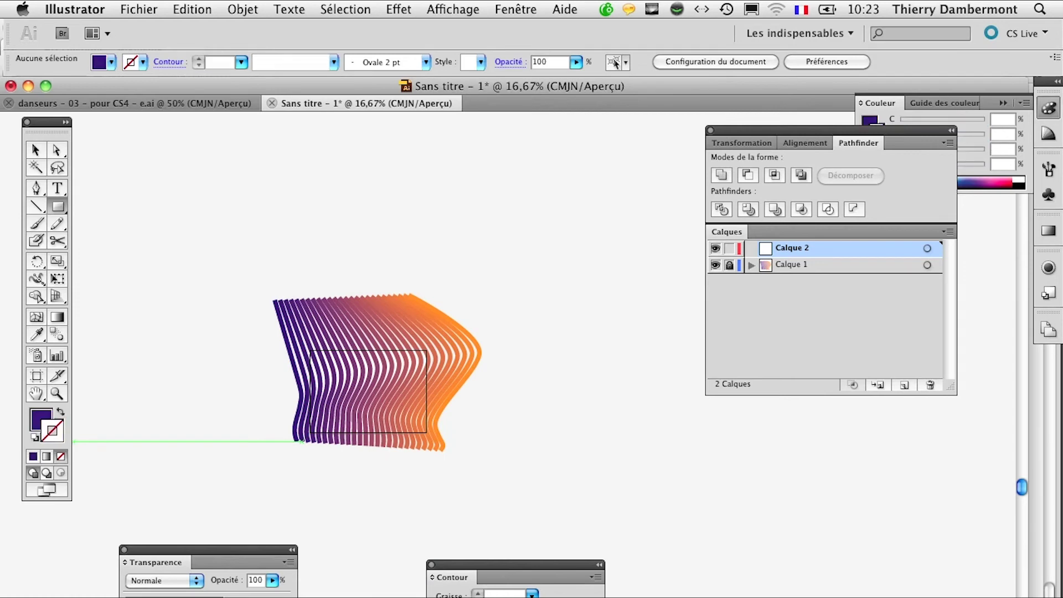
{"action": "left_click", "coordinate": [44, 424]}
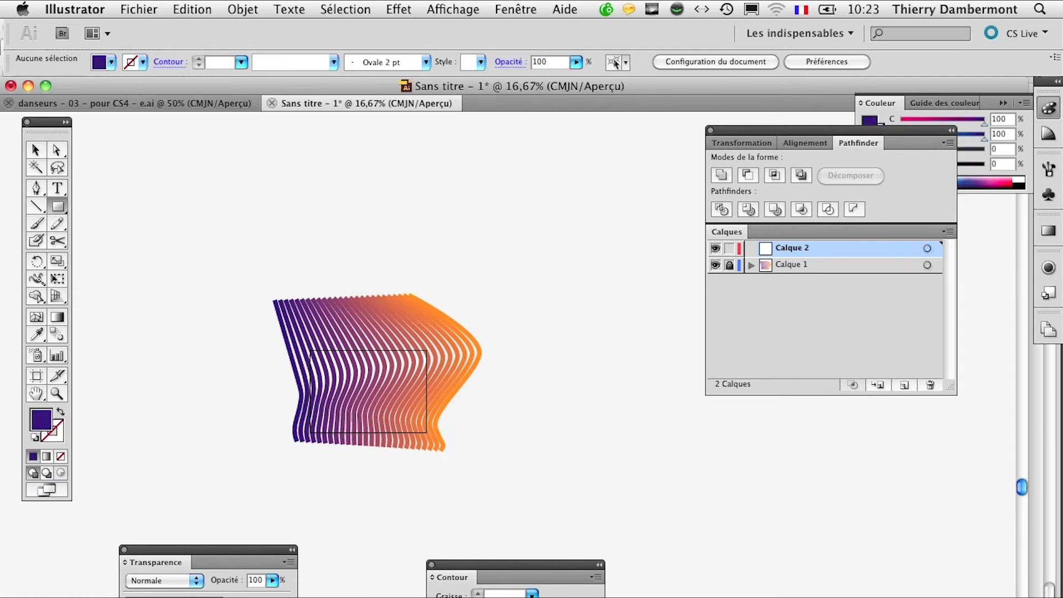
{"action": "left_click", "coordinate": [1020, 183]}
Draw a 297×210 mm rectangle exactly covering the artboard
{"action": "left_click_drag", "start_coordinate": [194, 219], "coordinate": [597, 536]}
{"action": "key", "text": "super+plus"}
{"action": "key", "text": "super+plus"}
{"action": "key", "text": "super+plus"}
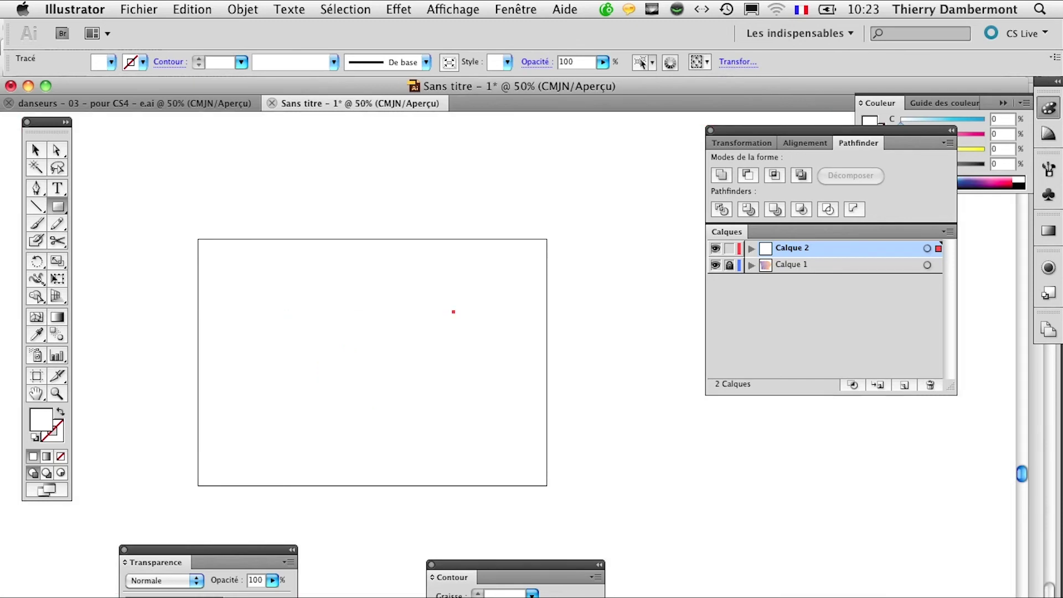
{"action": "left_click_drag", "start_coordinate": [198, 239], "coordinate": [547, 486]}
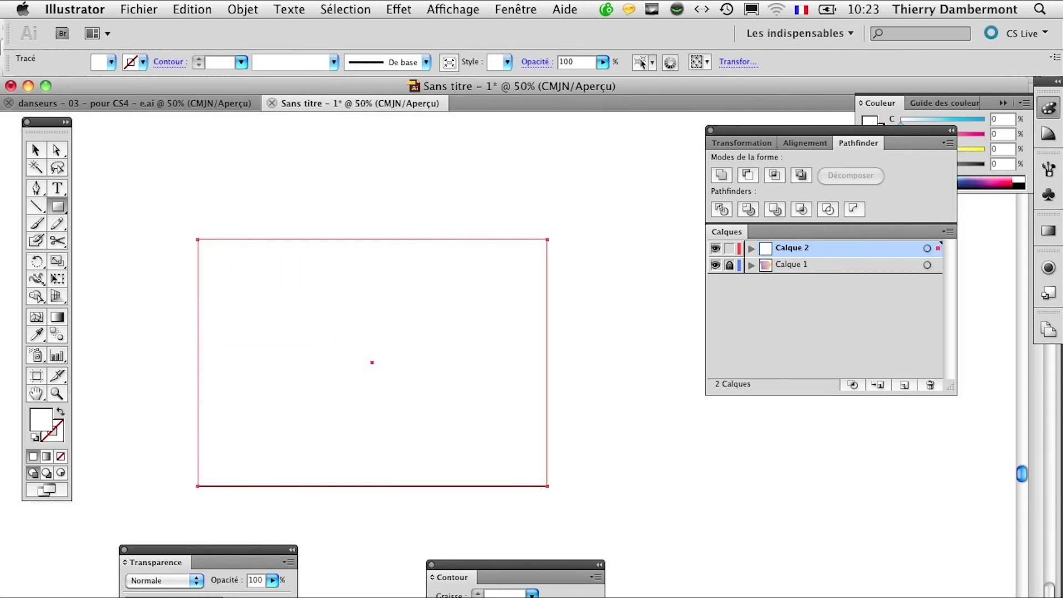
{"action": "key", "text": "super+minus"}
{"action": "key", "text": "super+minus"}
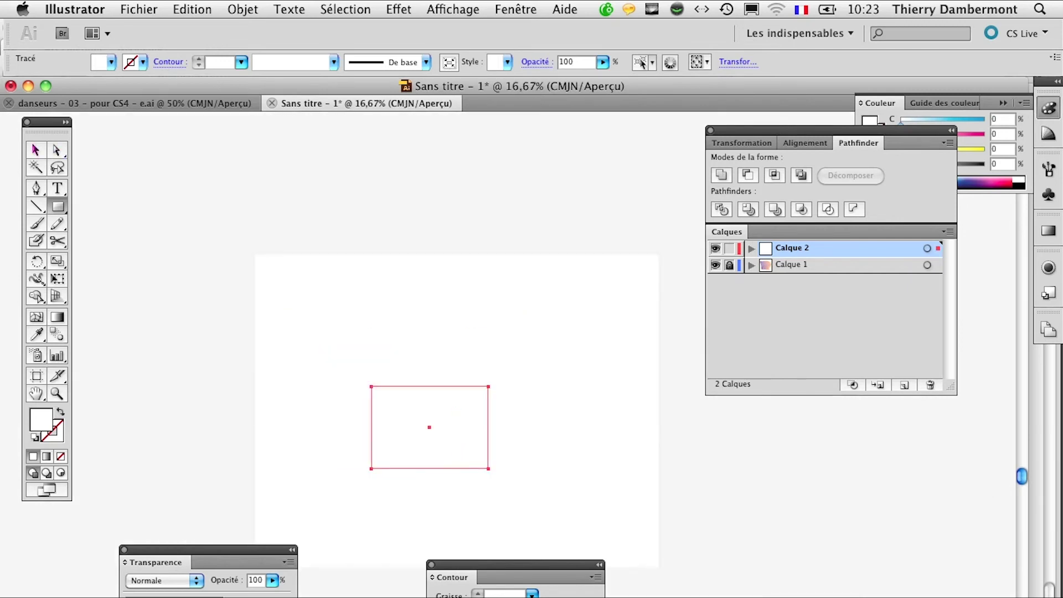
Select the rectangle and apply Objet > Tracé transparent > Créer to clip the blend
{"action": "key", "text": "v"}
{"action": "left_click_drag", "start_coordinate": [185, 273], "coordinate": [455, 467]}
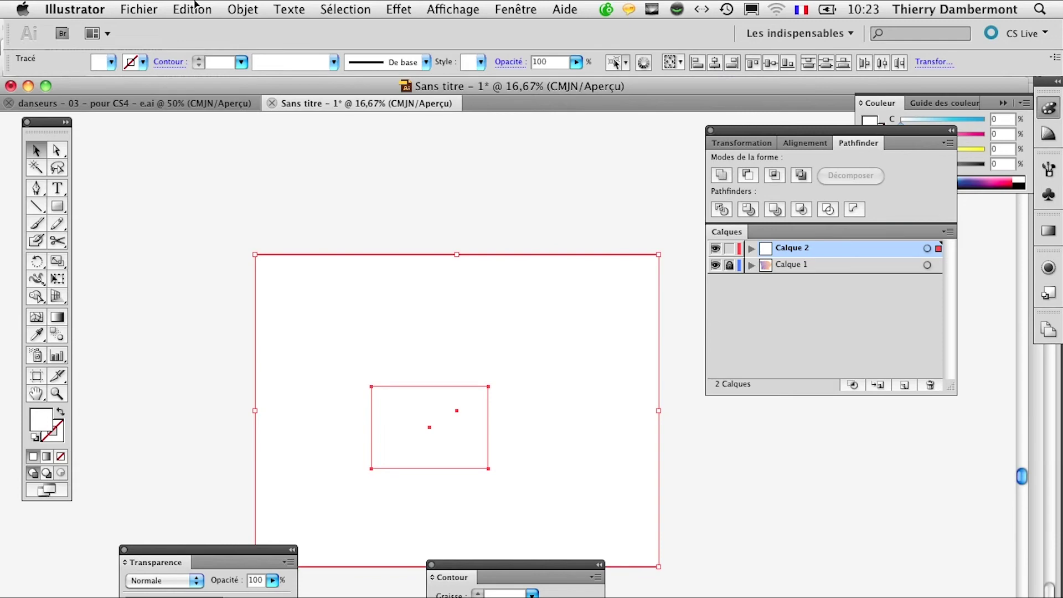
{"action": "left_click", "coordinate": [242, 8]}
{"action": "mouse_move", "coordinate": [287, 457]}
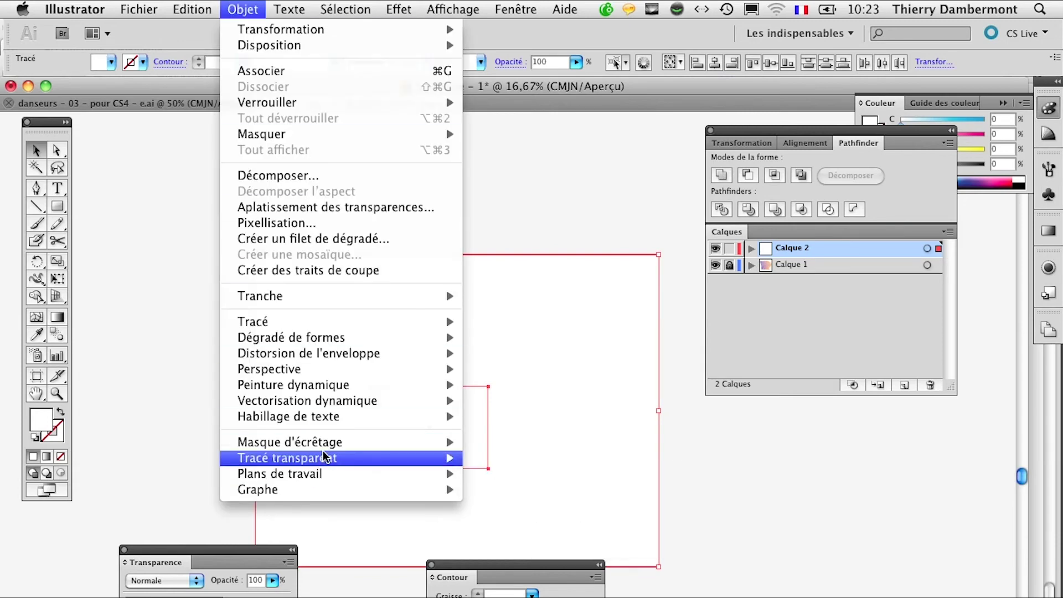
{"action": "left_click", "coordinate": [514, 459]}
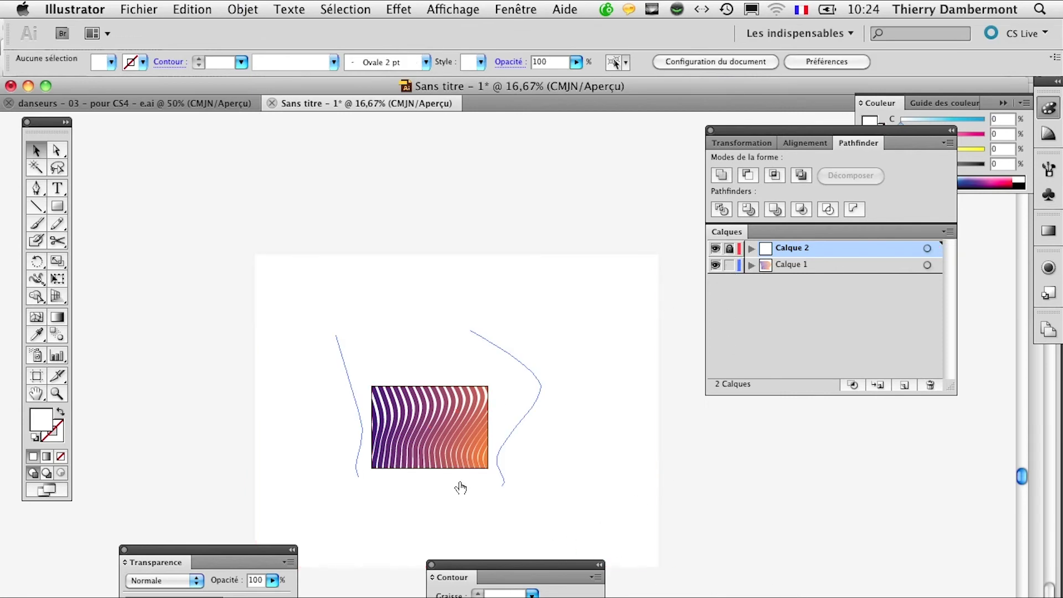
Hide and re-show the new layer to compare the clipped blend
{"action": "scroll", "coordinate": [458, 484], "scroll_direction": "up", "scroll_amount": 1}
{"action": "left_click", "coordinate": [716, 250]}
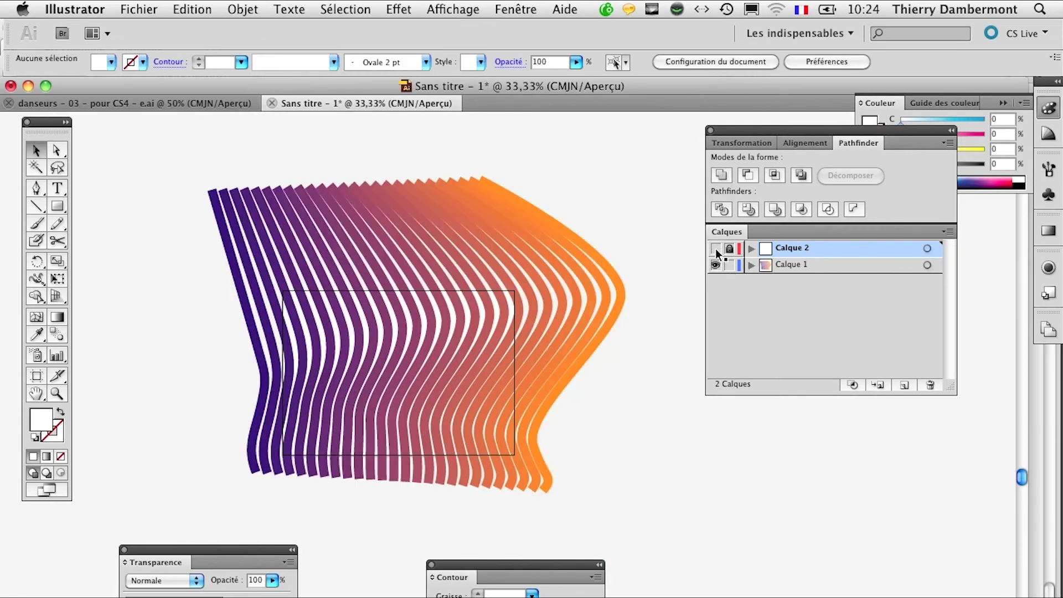
{"action": "left_click", "coordinate": [716, 249]}
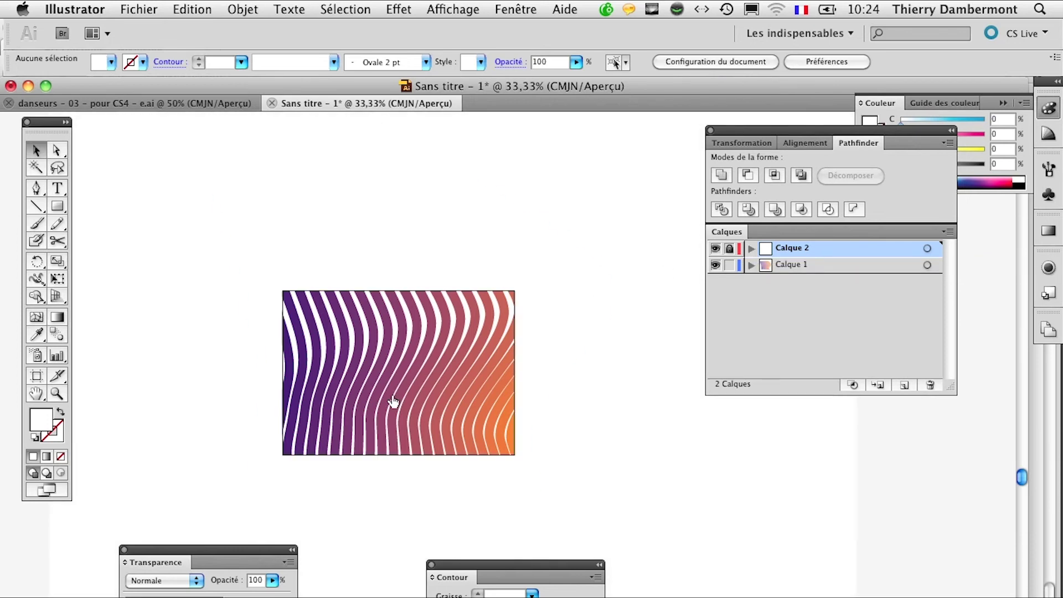
{"action": "scroll", "coordinate": [392, 404], "scroll_direction": "up", "scroll_amount": 1}
{"action": "scroll", "coordinate": [375, 411], "scroll_direction": "up", "scroll_amount": 1}
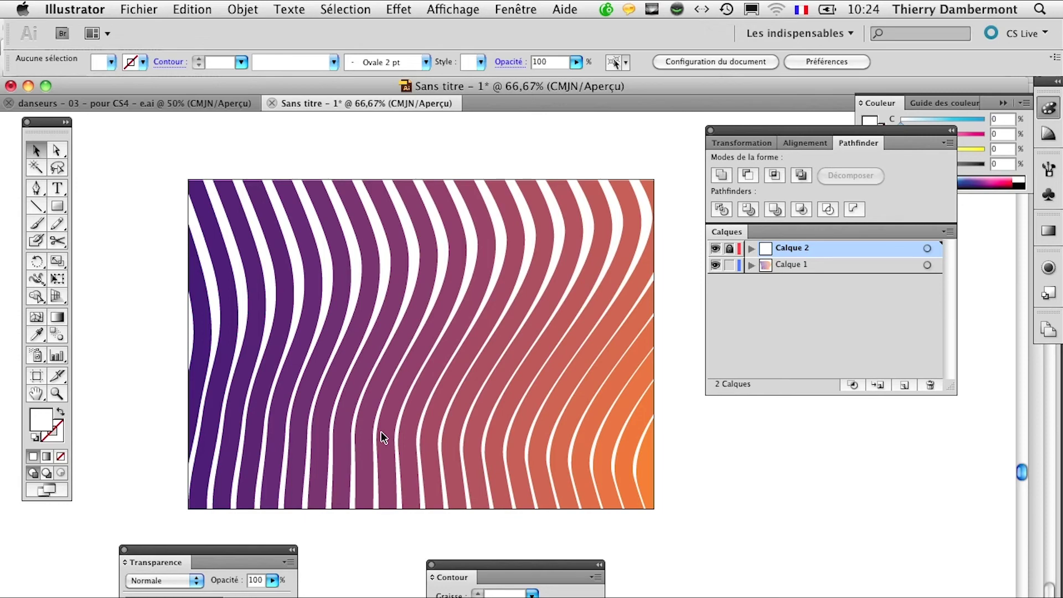
{"action": "scroll", "coordinate": [382, 435], "scroll_direction": "down", "scroll_amount": 2}
{"action": "scroll", "coordinate": [382, 436], "scroll_direction": "down", "scroll_amount": 1}
Save as 'exemple fond avec dégradé de formes.ai' with CS5 options, then start a new document
{"action": "left_click", "coordinate": [147, 7]}
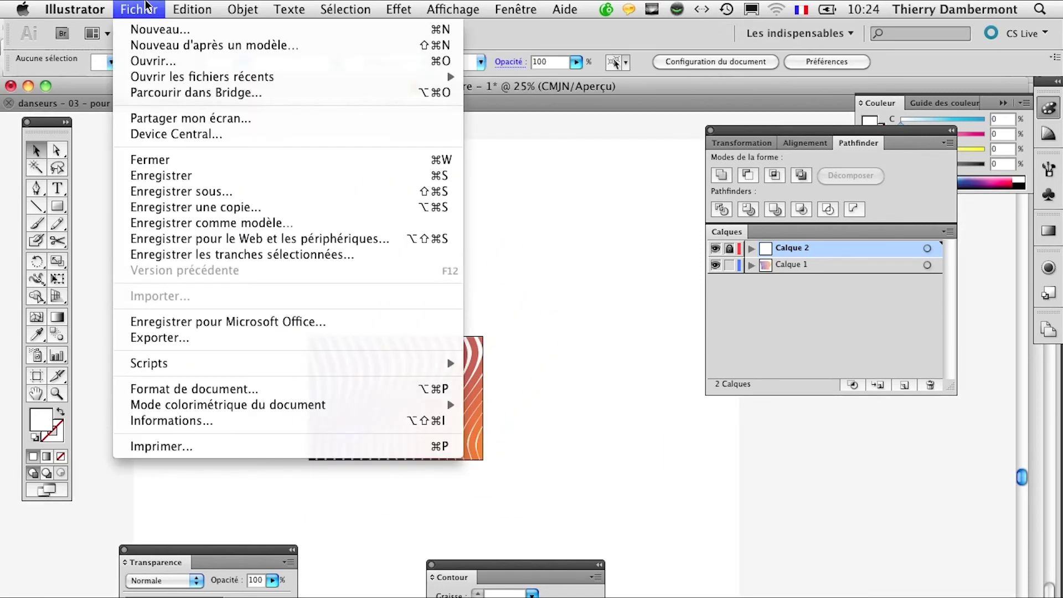
{"action": "left_click", "coordinate": [227, 192]}
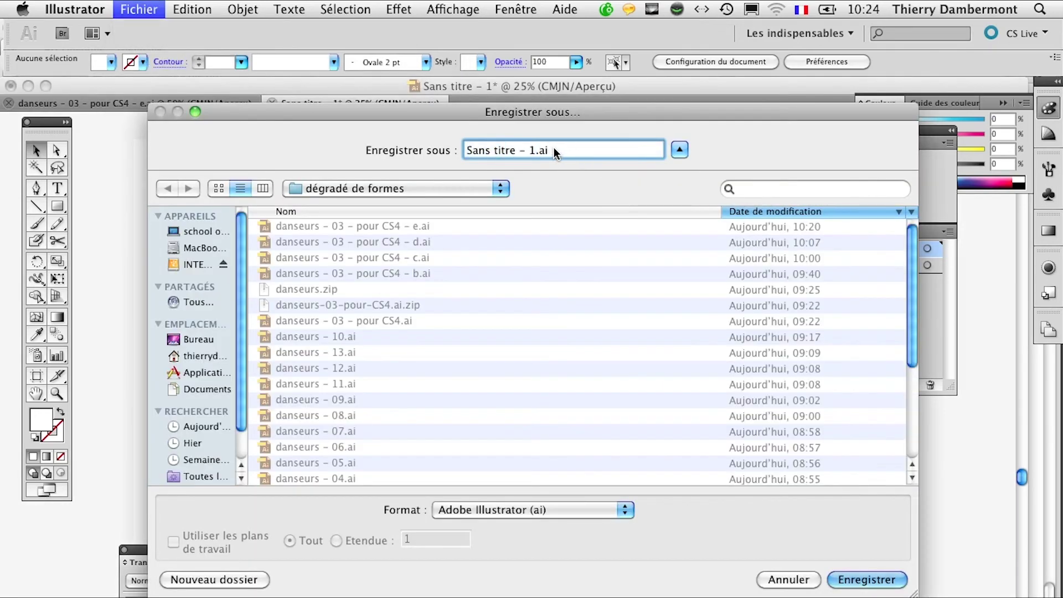
{"action": "left_click_drag", "start_coordinate": [540, 151], "coordinate": [467, 150]}
{"action": "type", "text": "e"}
{"action": "type", "text": "xemple fond"}
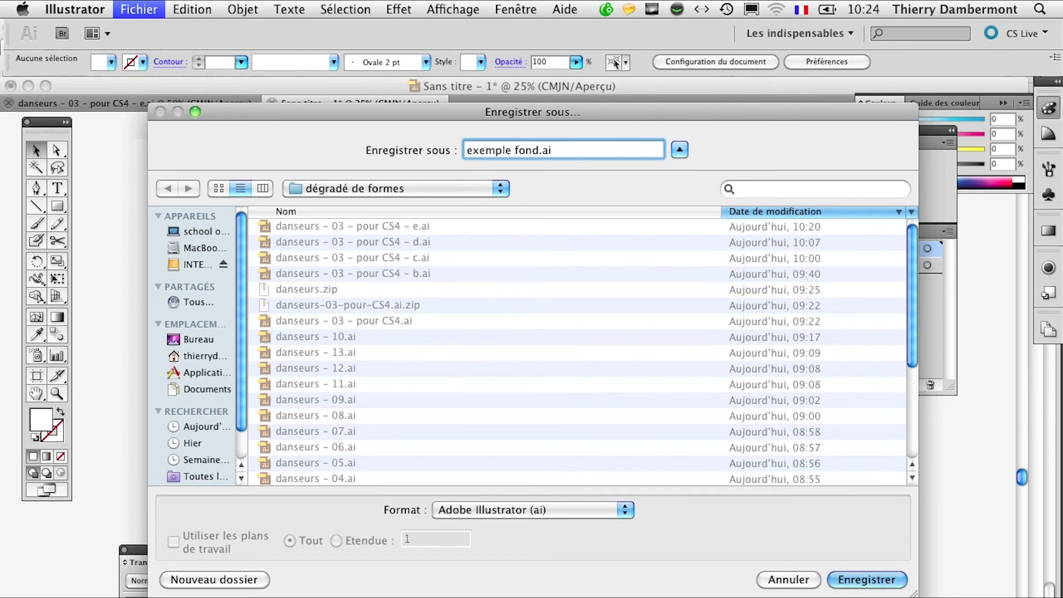
{"action": "type", "text": " avec d"}
{"action": "type", "text": "égradé de form"}
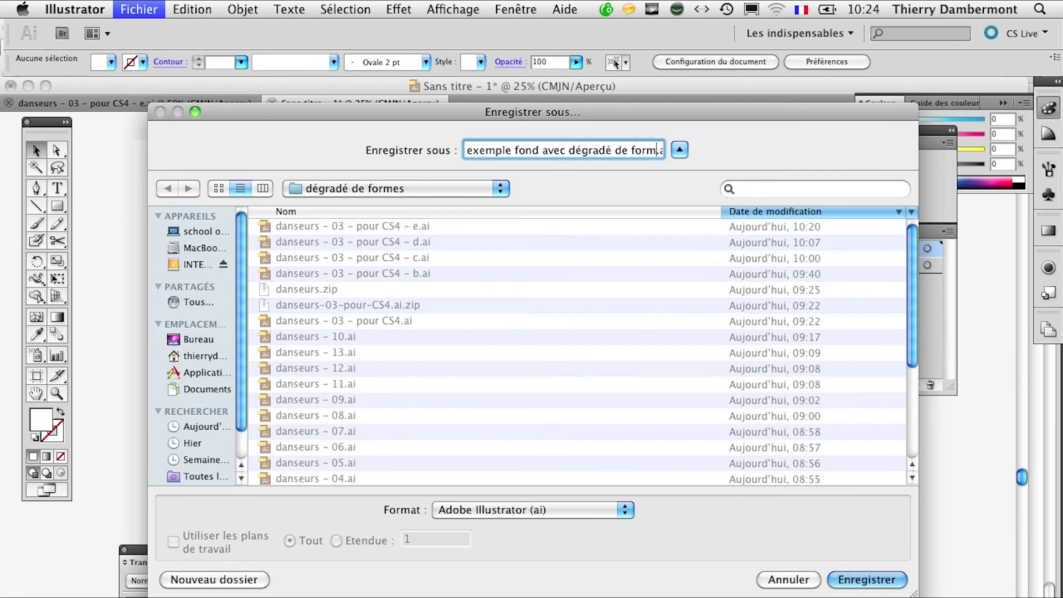
{"action": "type", "text": "es"}
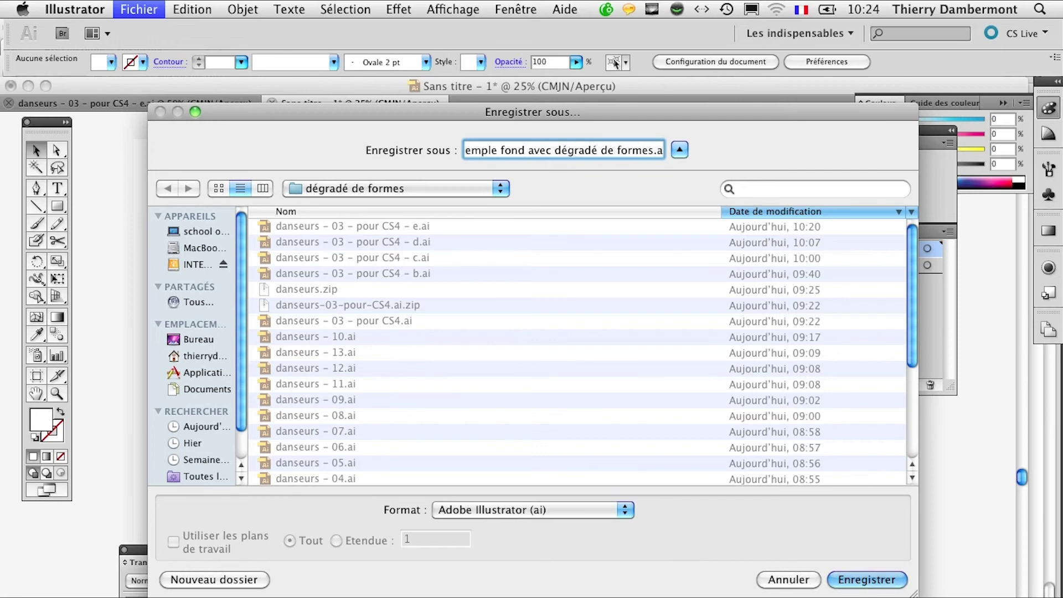
{"action": "left_click", "coordinate": [880, 581]}
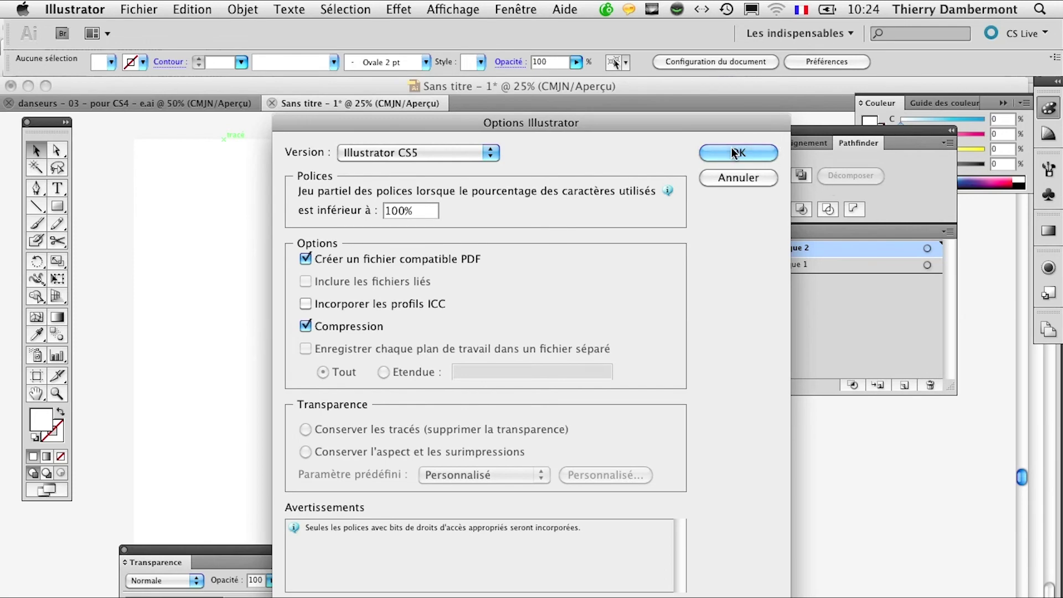
{"action": "left_click", "coordinate": [734, 153]}
{"action": "left_click", "coordinate": [138, 9]}
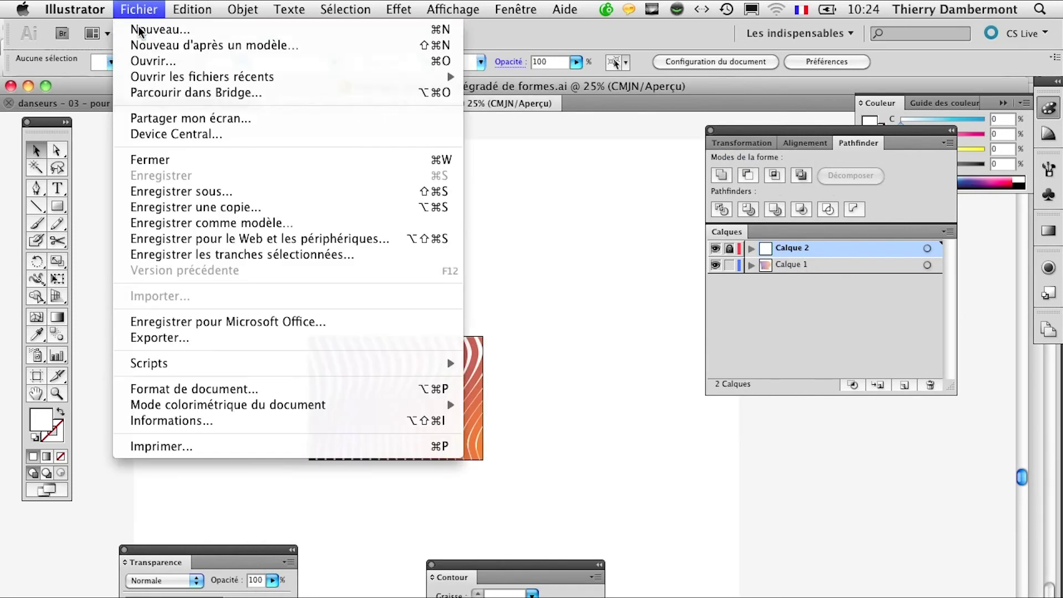
{"action": "left_click", "coordinate": [140, 31]}
In the new document, draw a small blue star top-left with no outline
{"action": "left_click", "coordinate": [968, 180]}
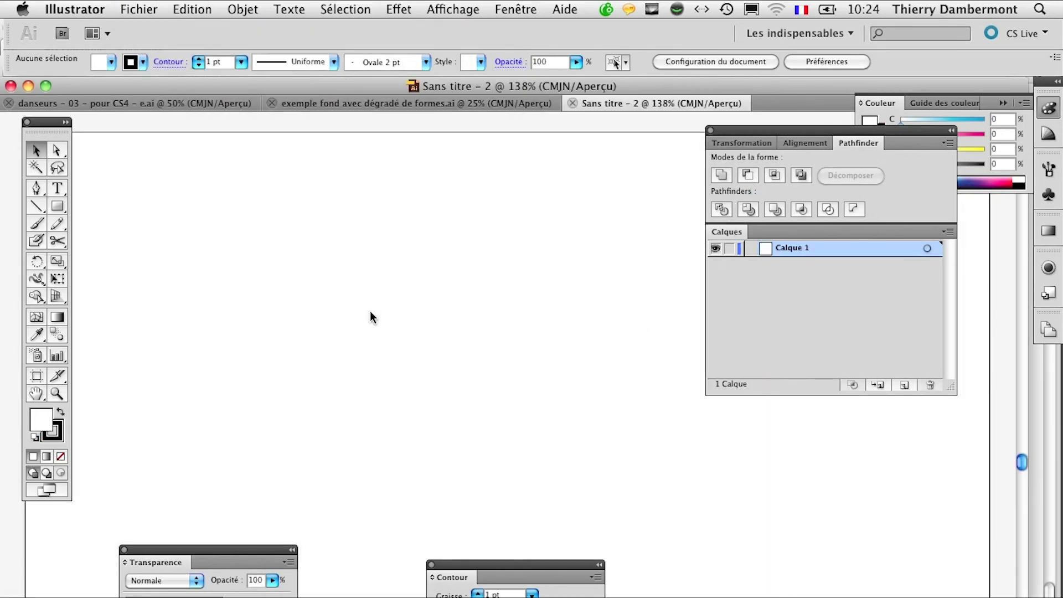
{"action": "key", "text": "ctrl+0"}
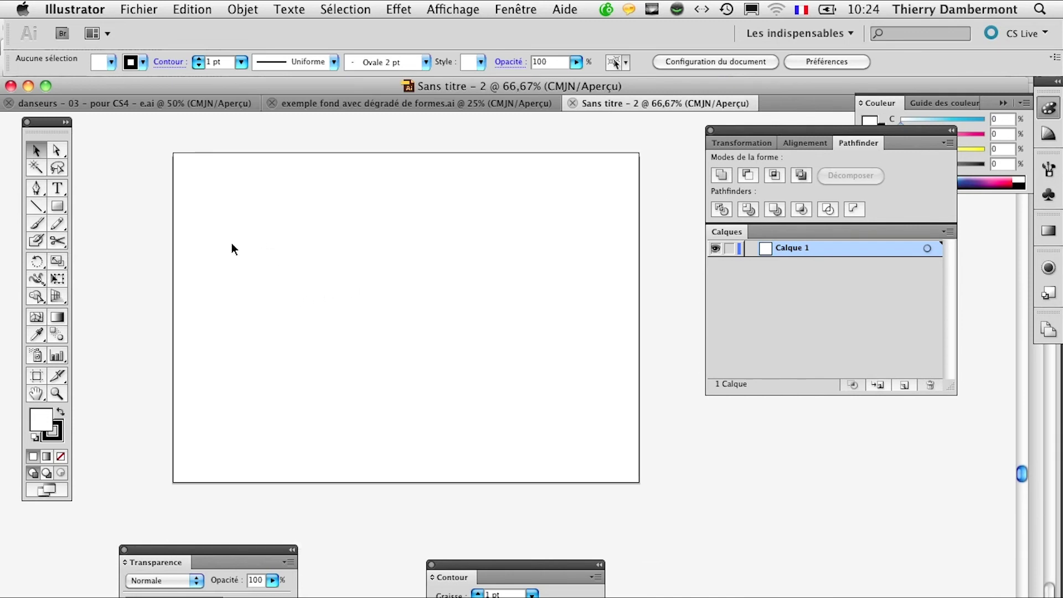
{"action": "mouse_move", "coordinate": [57, 206]}
{"action": "left_mouse_down"}
{"action": "mouse_move", "coordinate": [103, 253]}
{"action": "mouse_move", "coordinate": [109, 278]}
{"action": "left_mouse_up"}
{"action": "left_click_drag", "start_coordinate": [184, 203], "coordinate": [204, 211]}
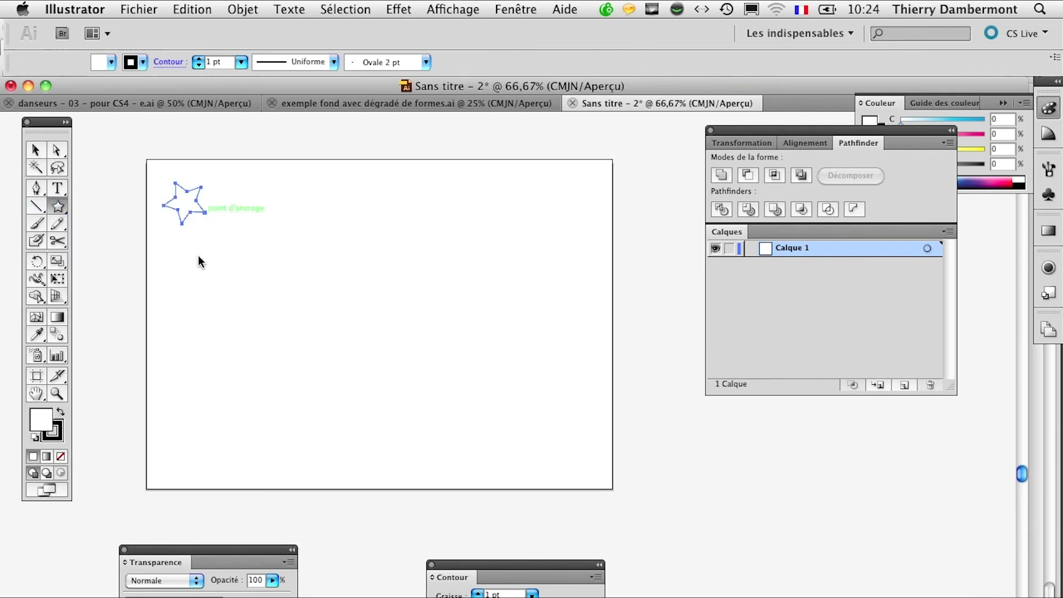
{"action": "key", "text": "comma"}
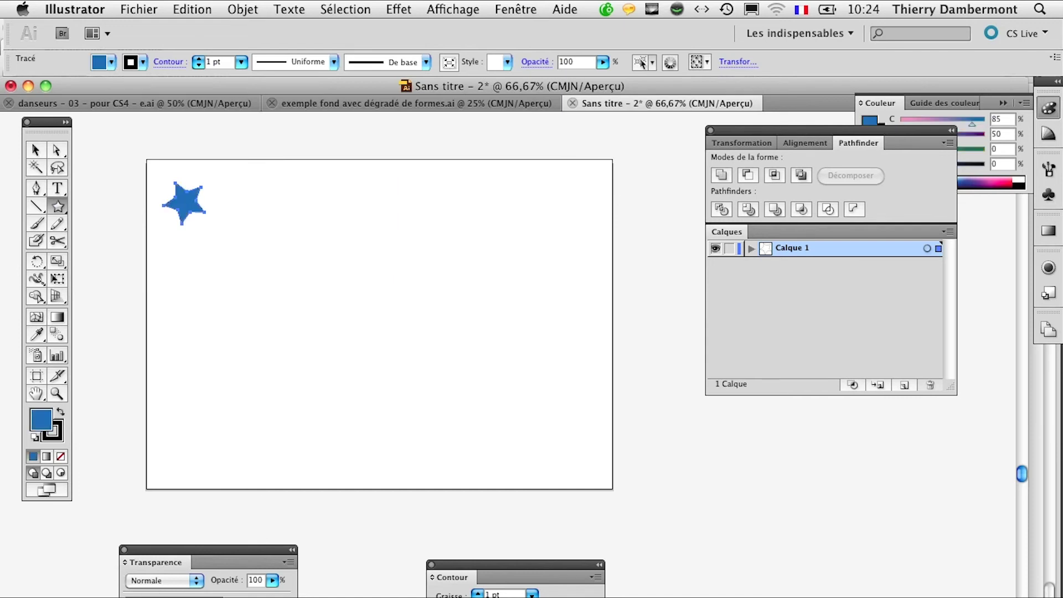
{"action": "left_click", "coordinate": [45, 439]}
{"action": "left_click", "coordinate": [63, 458]}
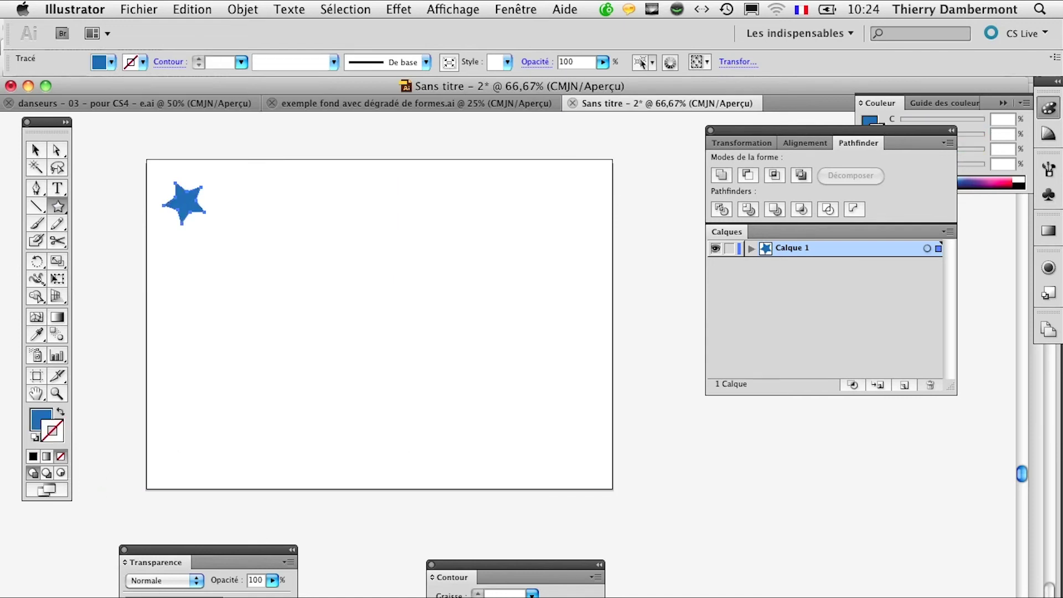
Draw a large orange-filled star at the lower right with no outline
{"action": "left_click_drag", "start_coordinate": [518, 417], "coordinate": [613, 426]}
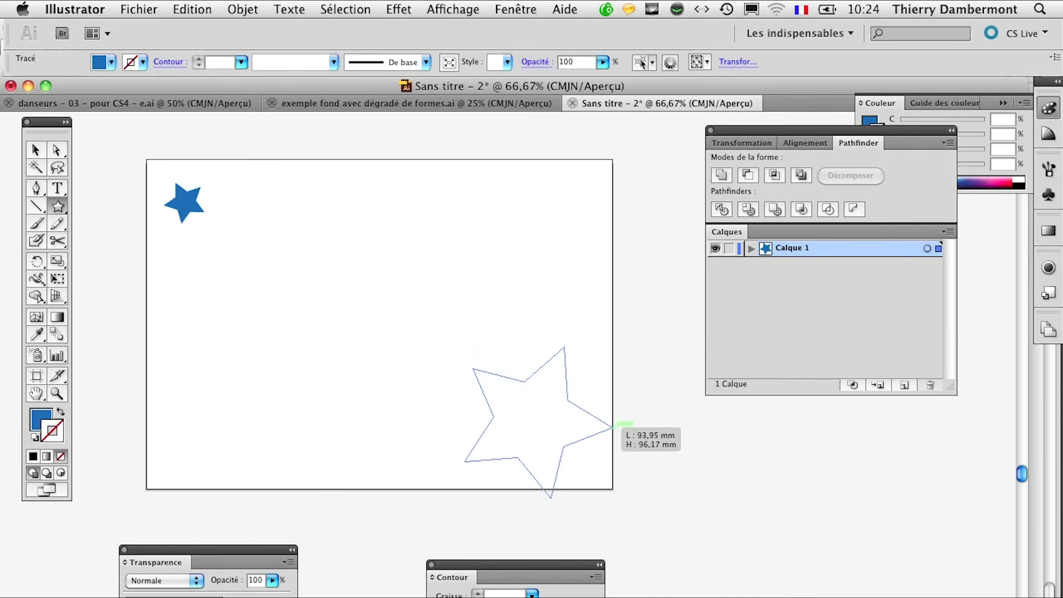
{"action": "key", "text": "comma"}
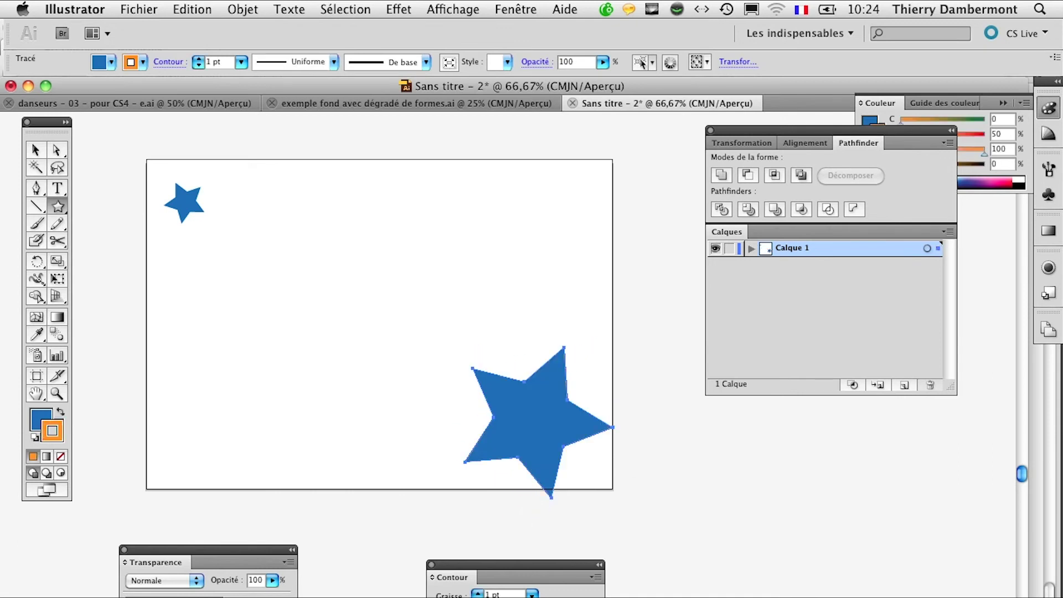
{"action": "left_click", "coordinate": [60, 413]}
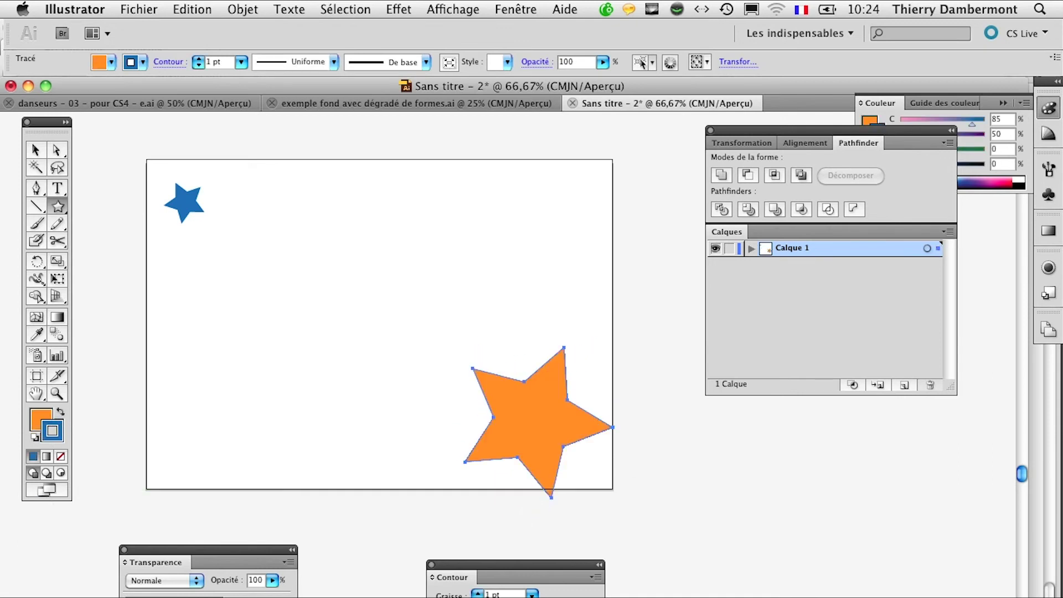
{"action": "left_click", "coordinate": [61, 457]}
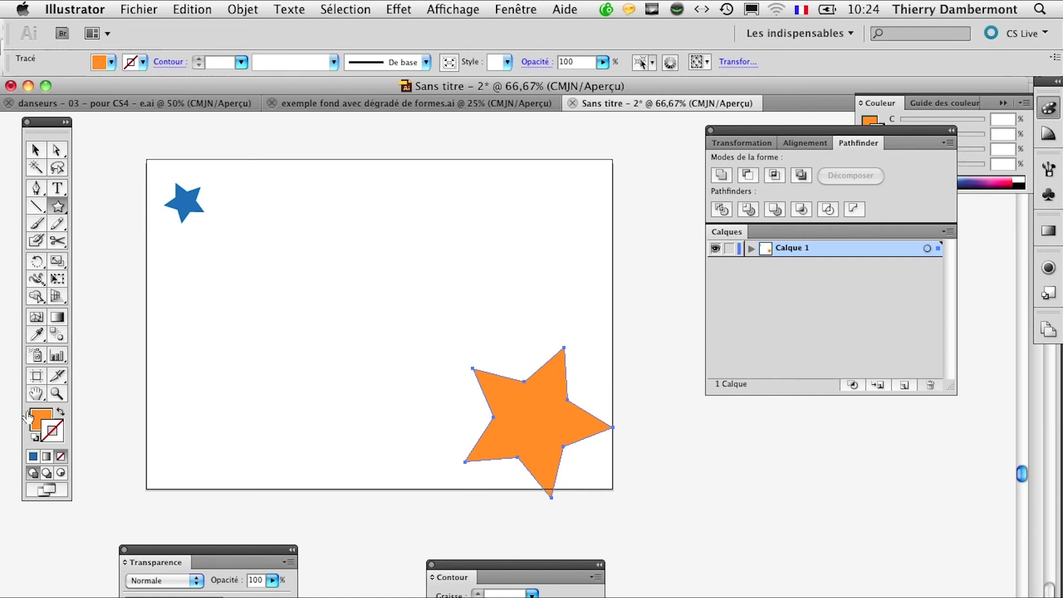
Place a copy of the small star mid-page and enlarge it slightly
{"action": "left_click", "coordinate": [34, 149]}
{"action": "left_click", "coordinate": [138, 185]}
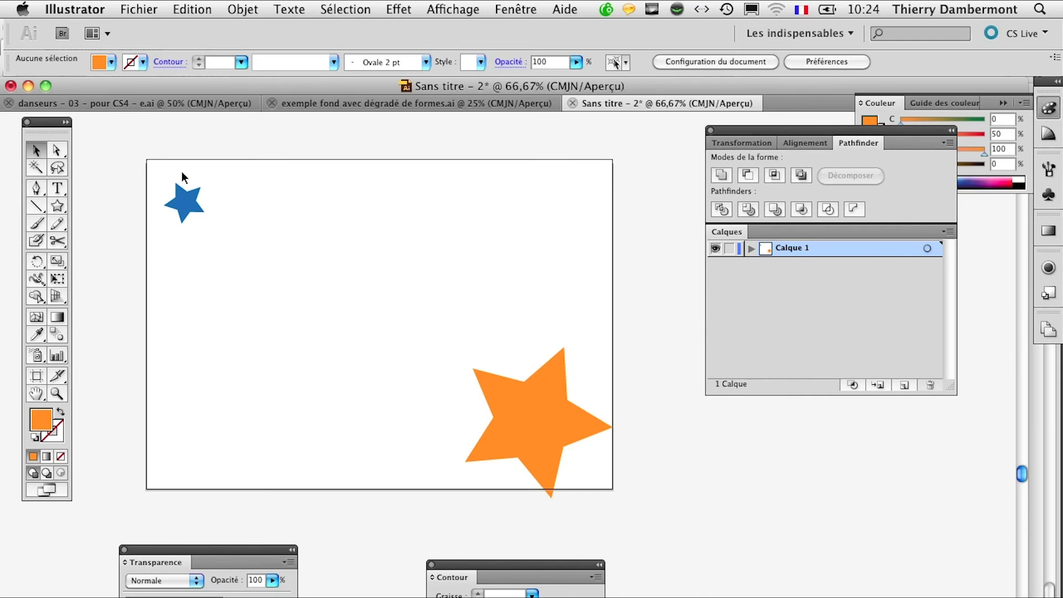
{"action": "left_click", "coordinate": [185, 205]}
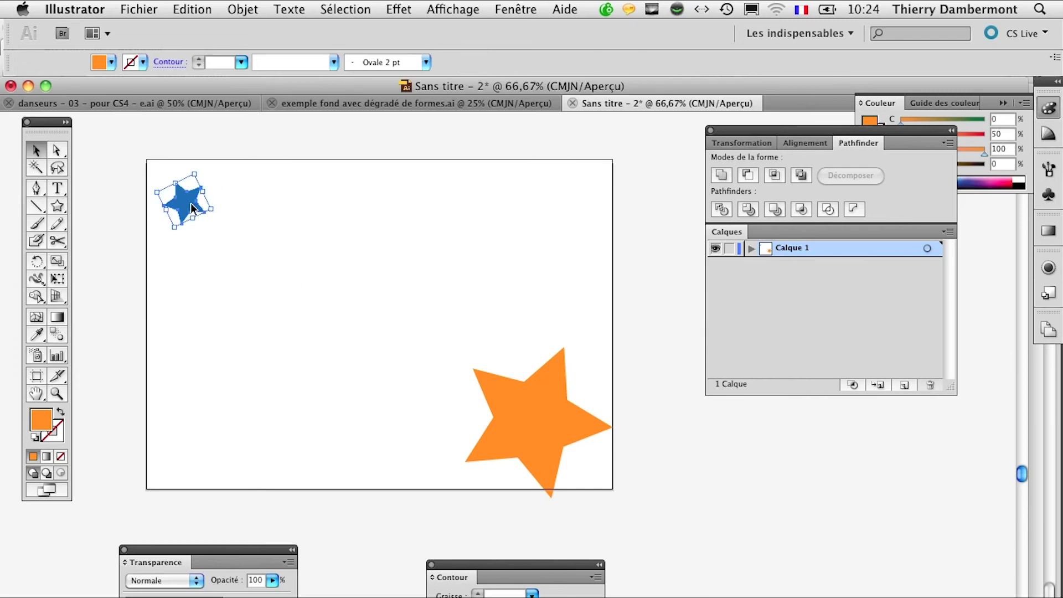
{"action": "left_click_drag", "start_coordinate": [185, 206], "coordinate": [341, 302]}
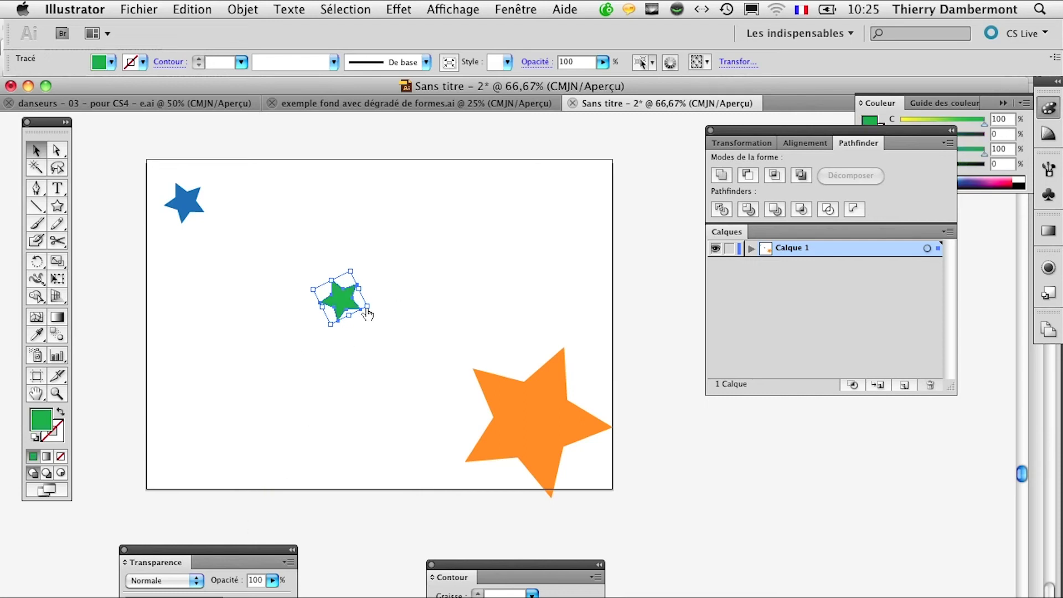
{"action": "left_click_drag", "start_coordinate": [367, 313], "coordinate": [394, 346]}
Blend all three stars via Objet > Dégradé de formes > Créer and expand the blend in Calques
{"action": "mouse_move", "coordinate": [133, 165]}
{"action": "left_mouse_down"}
{"action": "mouse_move", "coordinate": [428, 356]}
{"action": "mouse_move", "coordinate": [529, 487]}
{"action": "left_mouse_up"}
{"action": "left_click", "coordinate": [243, 10]}
{"action": "mouse_move", "coordinate": [254, 321]}
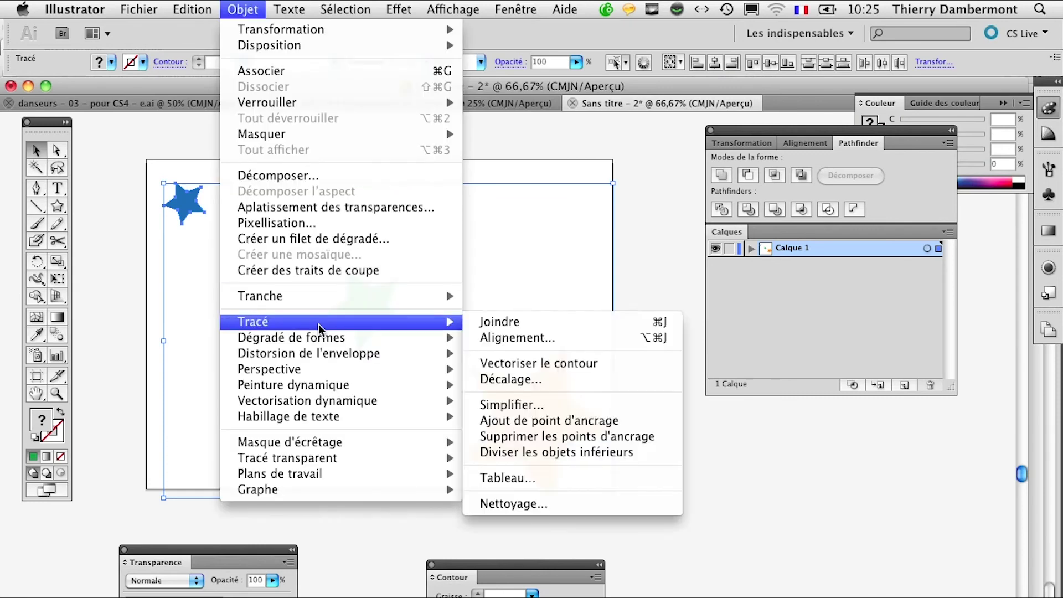
{"action": "mouse_move", "coordinate": [291, 337]}
{"action": "left_click", "coordinate": [507, 339]}
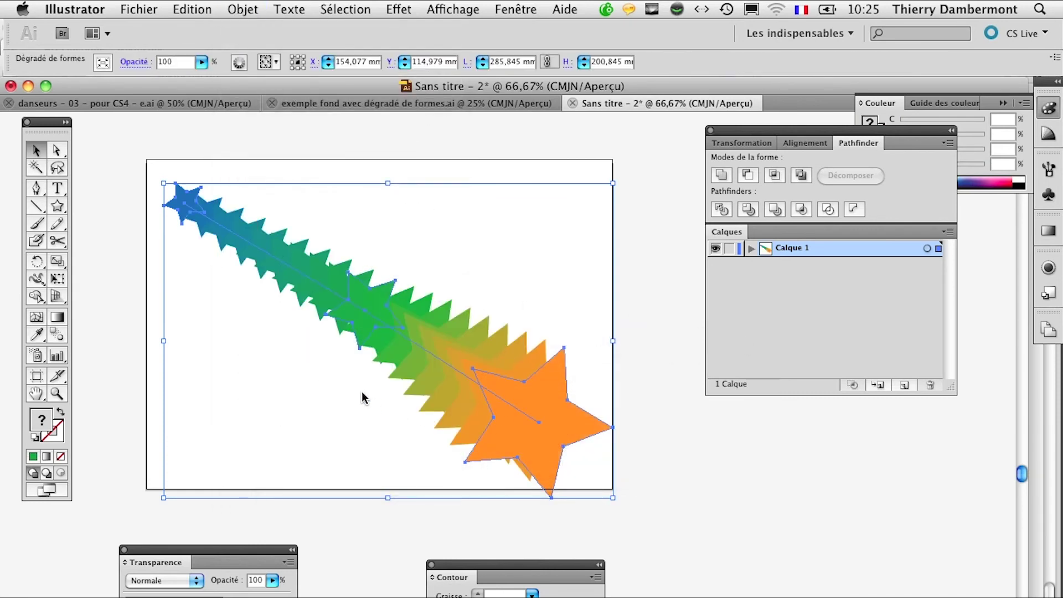
{"action": "left_click", "coordinate": [751, 248]}
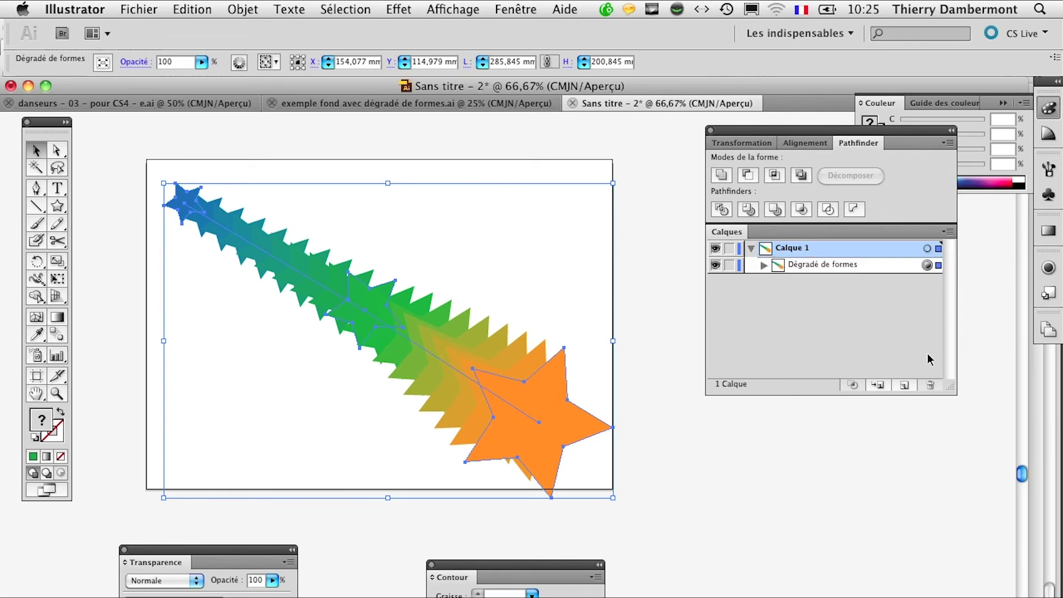
{"action": "left_click_drag", "start_coordinate": [945, 384], "coordinate": [957, 576]}
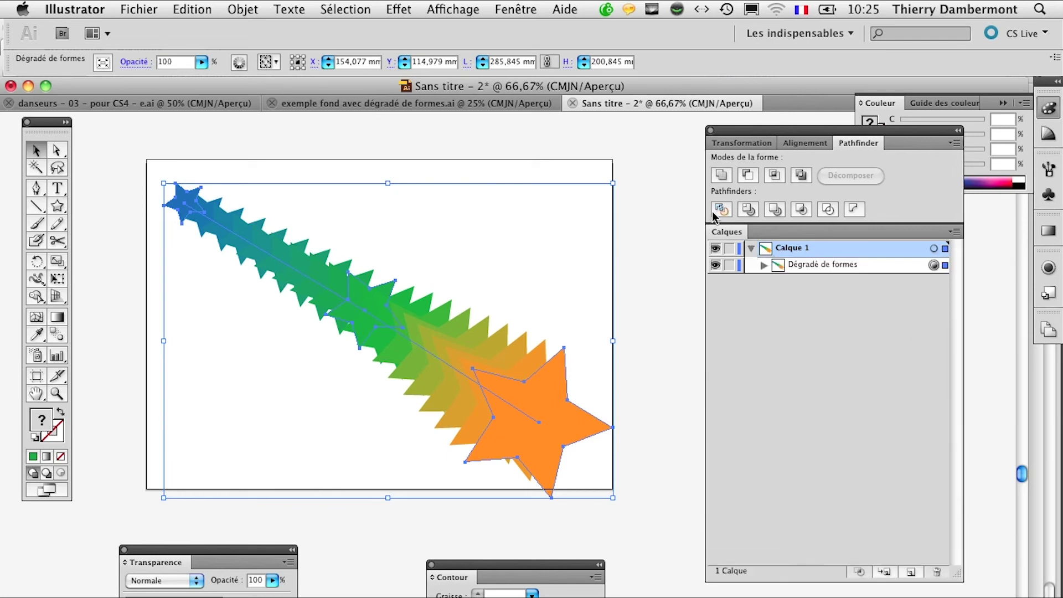
{"action": "left_click", "coordinate": [765, 267]}
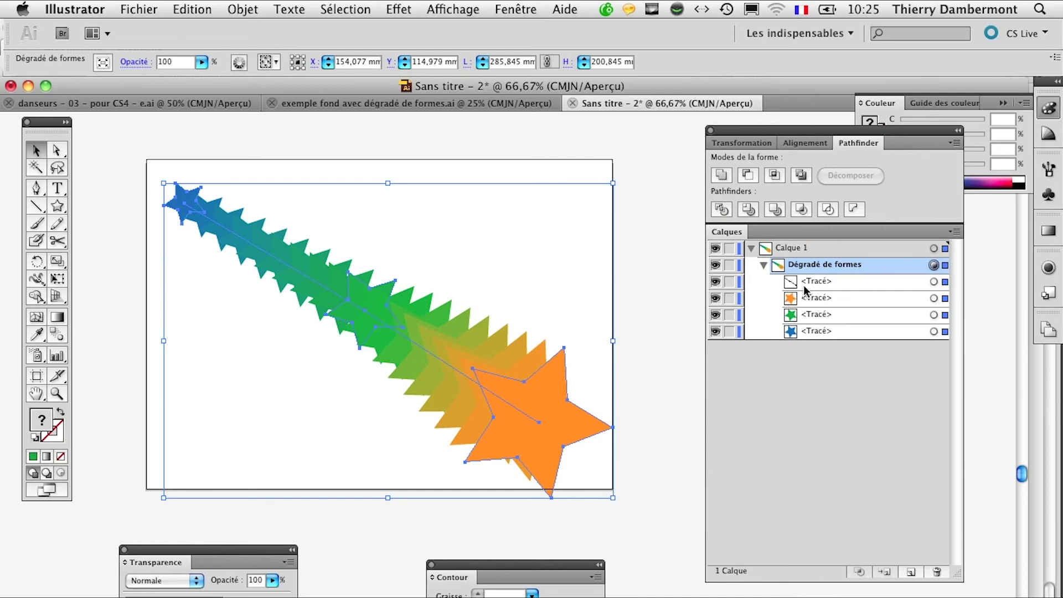
{"action": "left_click", "coordinate": [62, 151]}
Bend the blend spine by raising its middle anchor and converting it to a smooth curve
{"action": "left_click", "coordinate": [383, 314]}
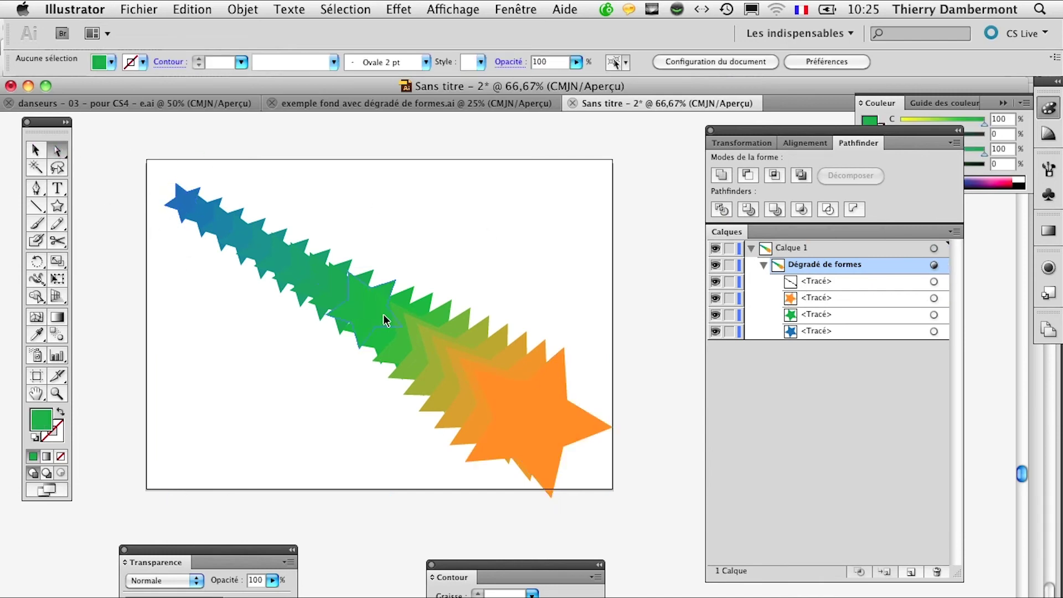
{"action": "left_click_drag", "start_coordinate": [367, 313], "coordinate": [420, 259]}
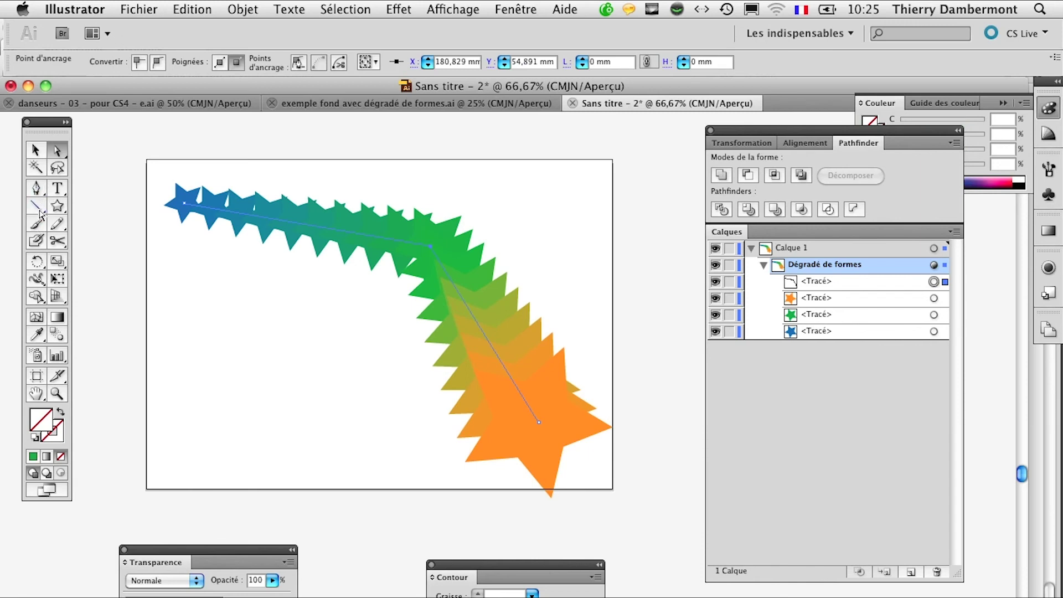
{"action": "left_click_drag", "start_coordinate": [36, 188], "coordinate": [118, 228]}
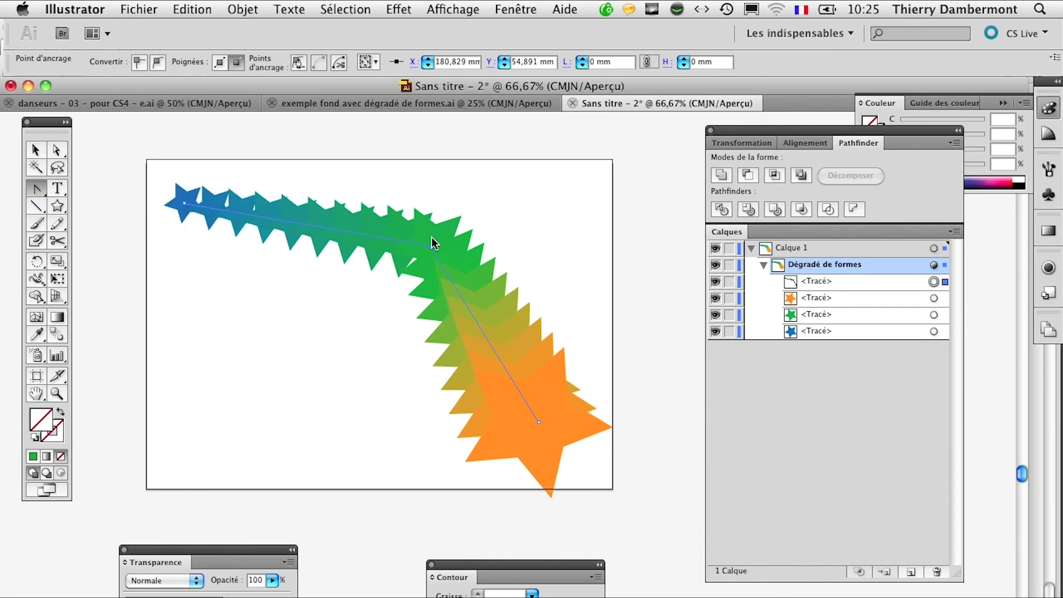
{"action": "mouse_move", "coordinate": [430, 245]}
{"action": "left_mouse_down"}
{"action": "mouse_move", "coordinate": [390, 135]}
{"action": "mouse_move", "coordinate": [375, 139]}
{"action": "left_mouse_up"}
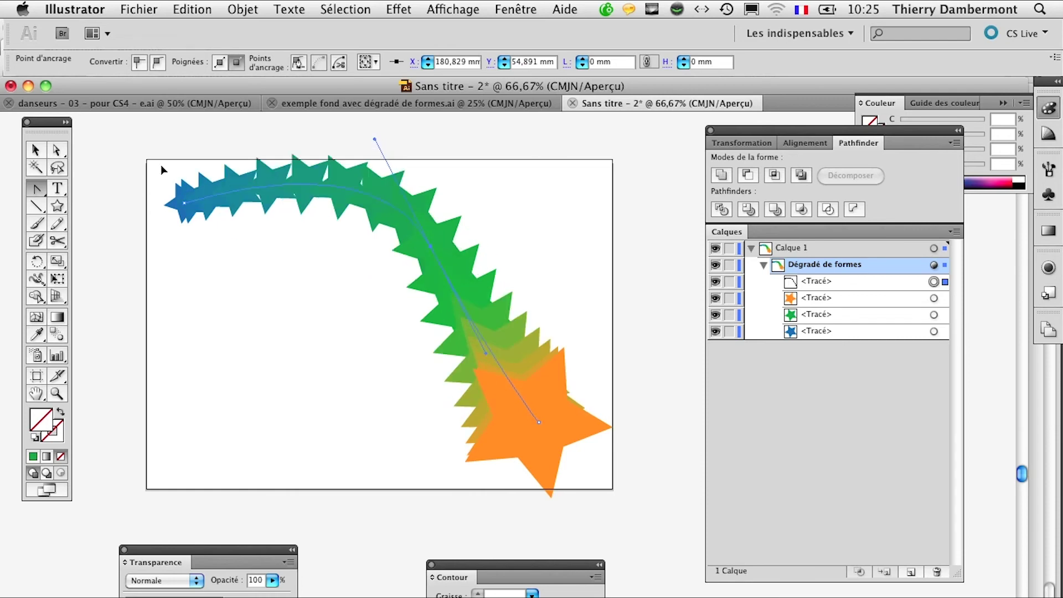
{"action": "left_click", "coordinate": [62, 149]}
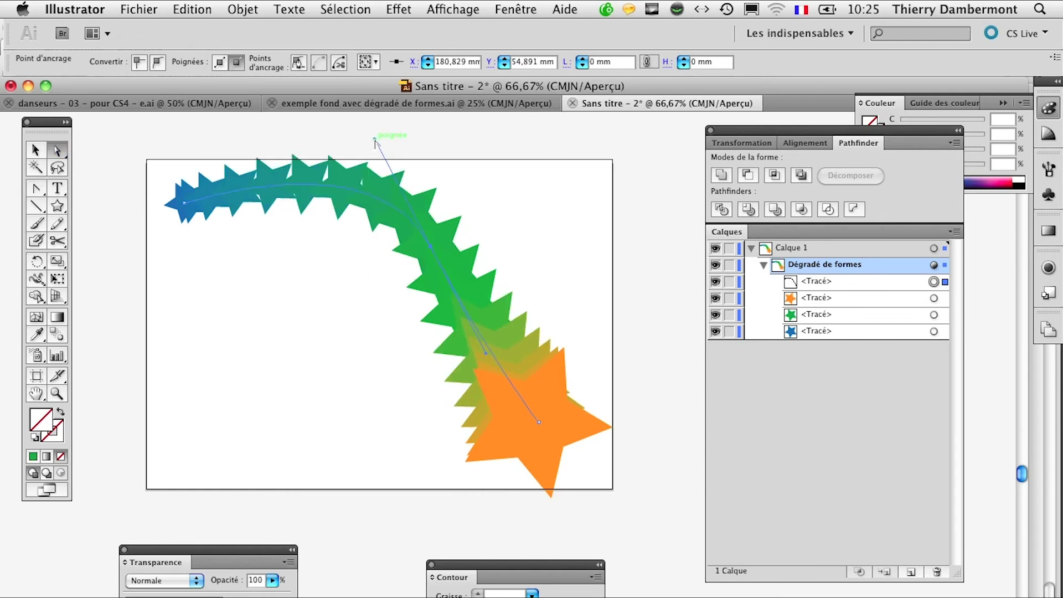
{"action": "left_click_drag", "start_coordinate": [375, 140], "coordinate": [433, 156]}
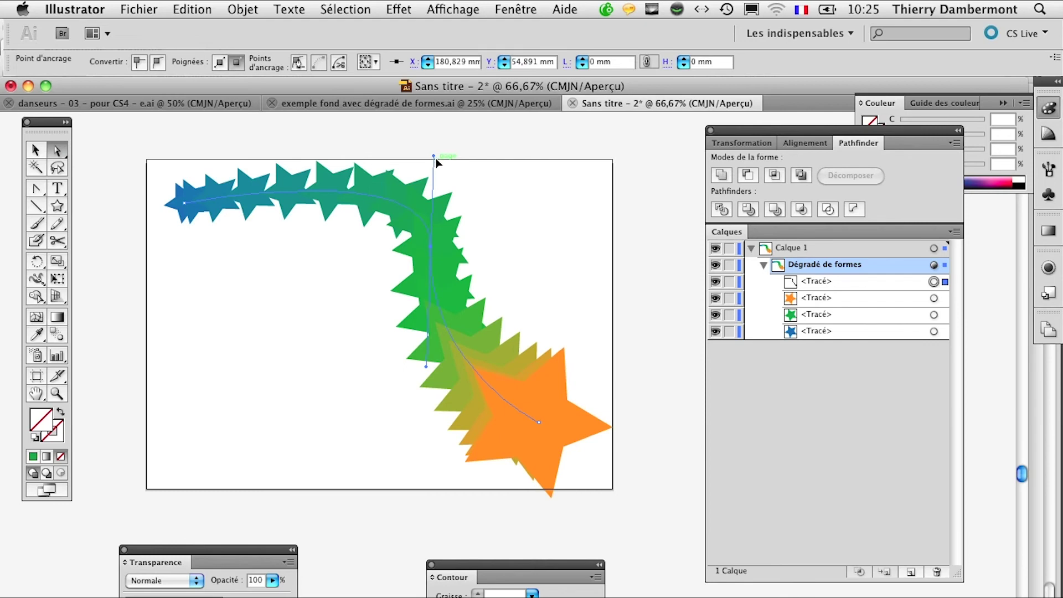
Set the blend options to 50 steps and select the large end star
{"action": "left_click", "coordinate": [243, 9]}
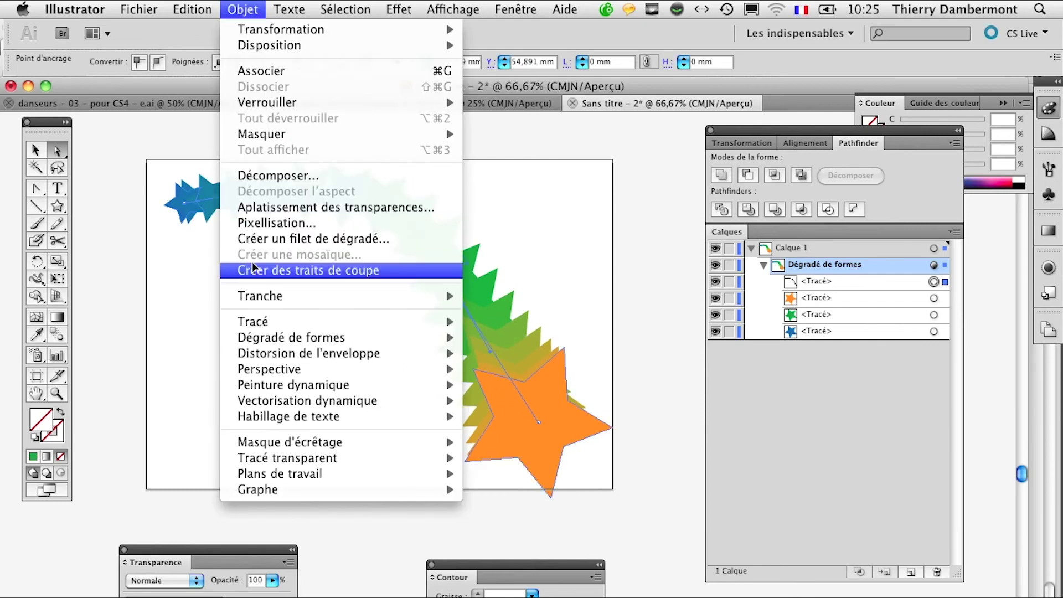
{"action": "mouse_move", "coordinate": [291, 337]}
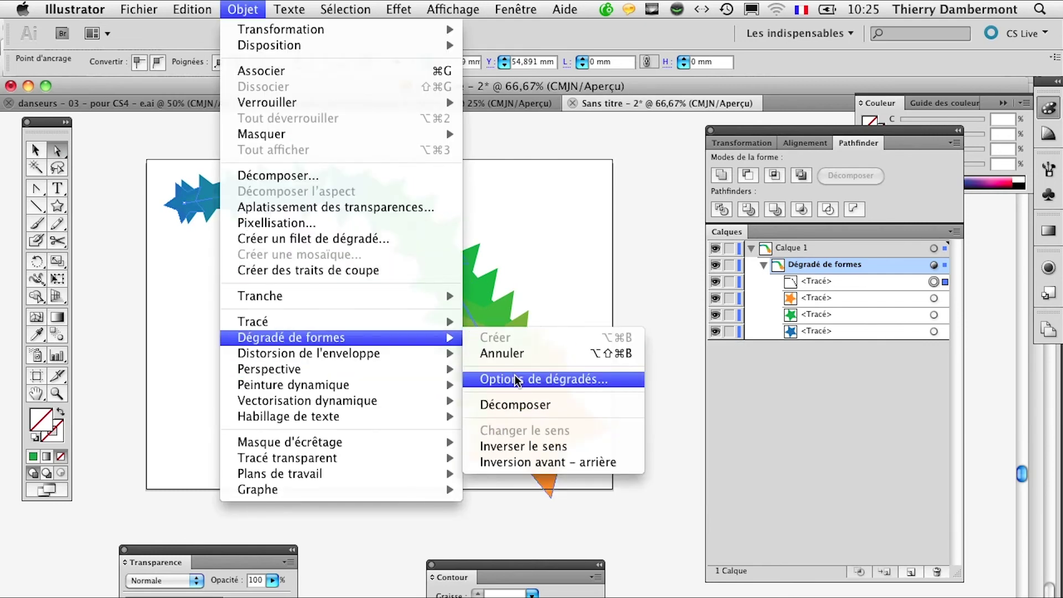
{"action": "left_click", "coordinate": [557, 378]}
{"action": "type", "text": "50"}
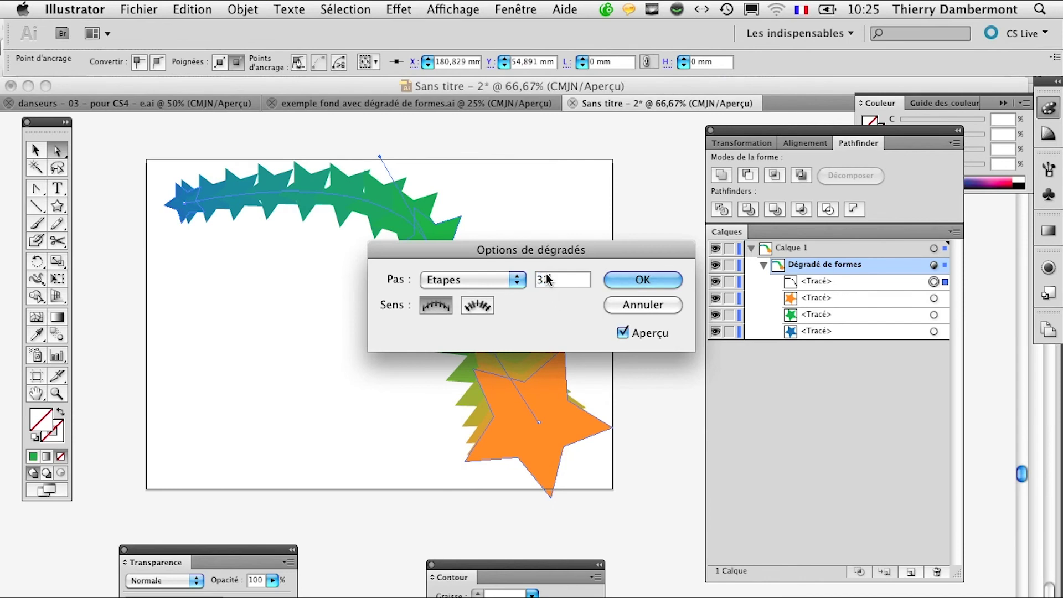
{"action": "key", "text": "Return"}
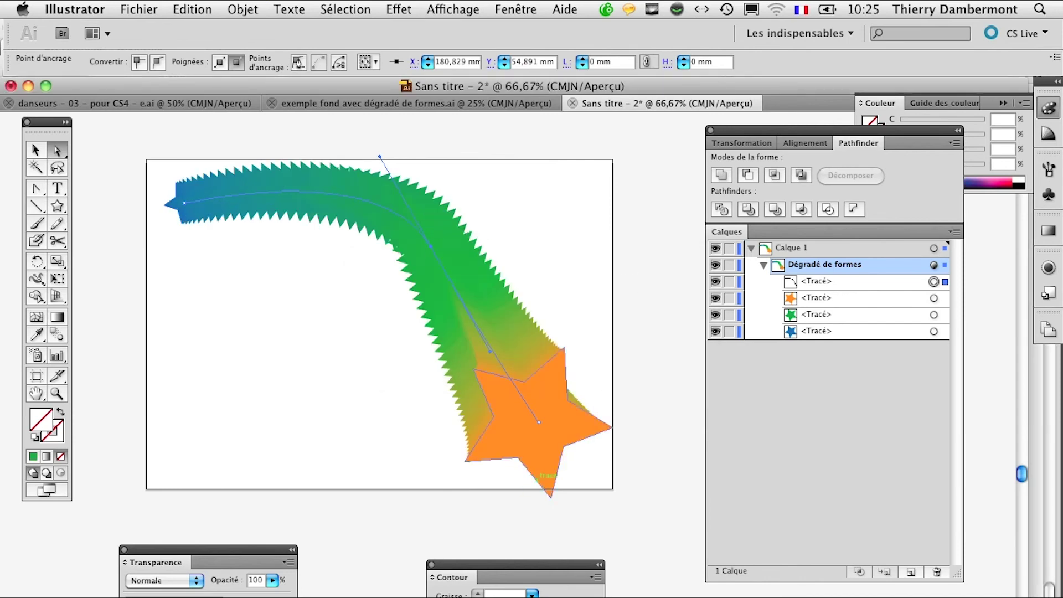
{"action": "left_click", "coordinate": [552, 457]}
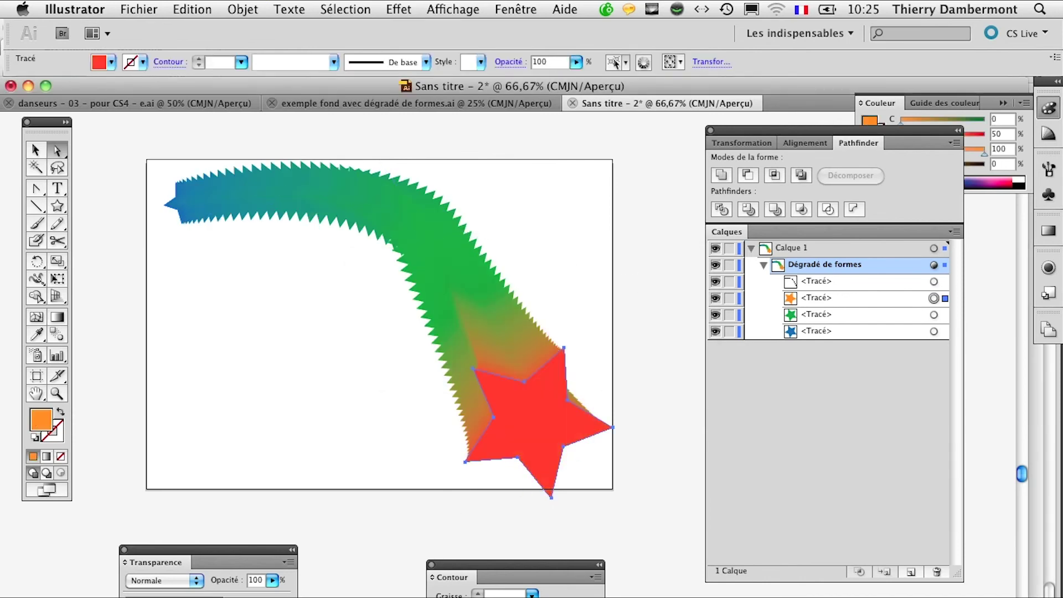
Give the large red end star a white 2 pt outline
{"action": "left_click", "coordinate": [417, 259]}
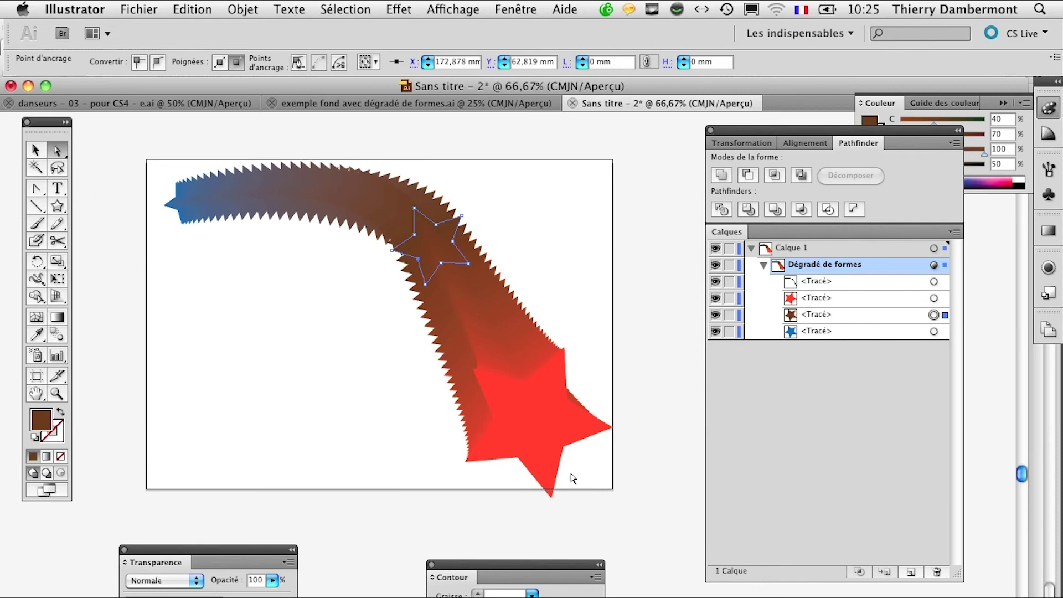
{"action": "left_click", "coordinate": [563, 458]}
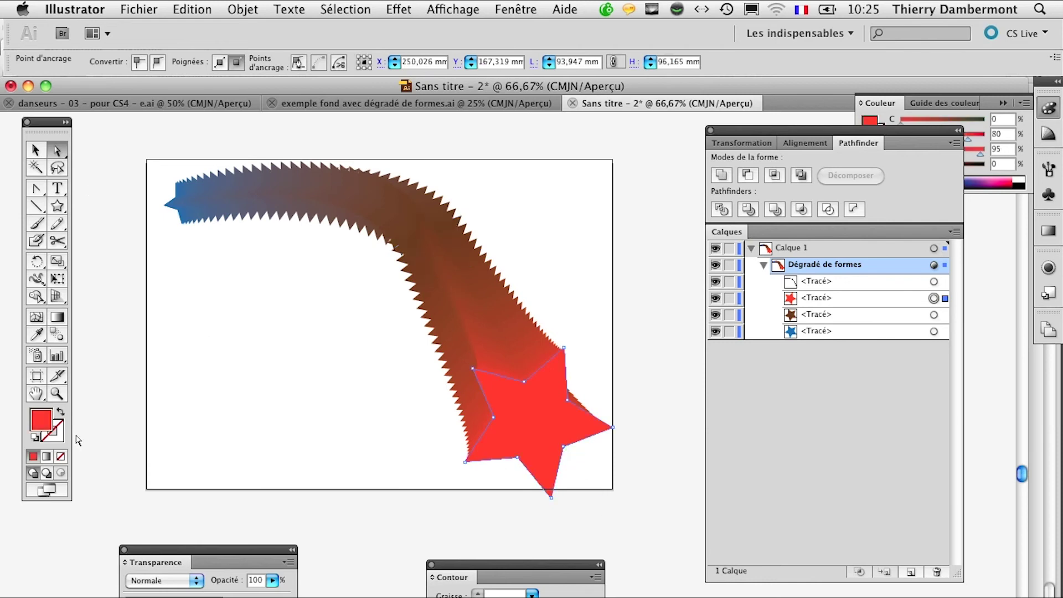
{"action": "left_click", "coordinate": [59, 440]}
{"action": "left_click", "coordinate": [33, 456]}
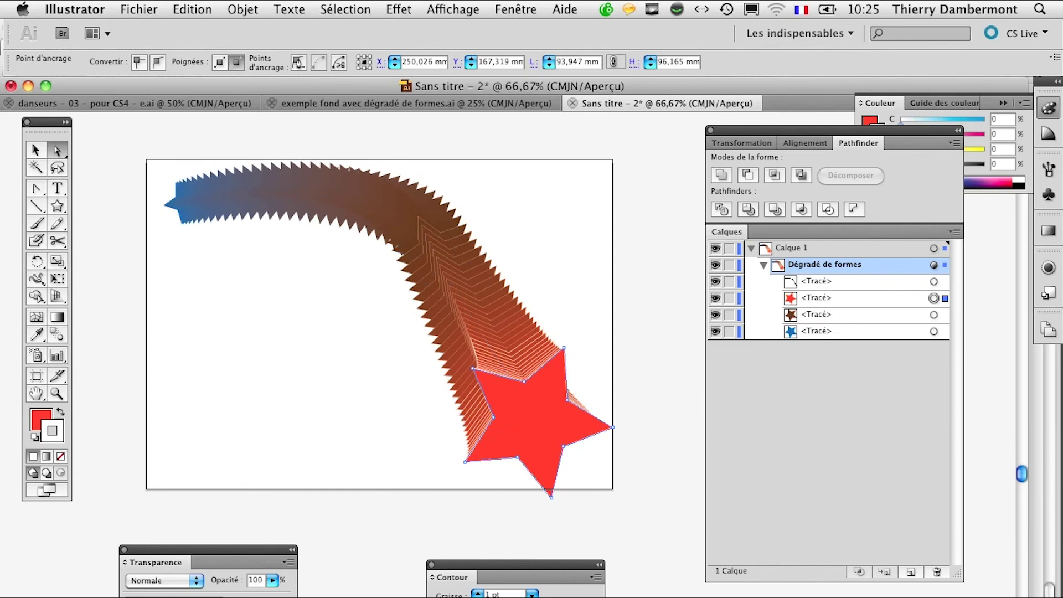
{"action": "left_click", "coordinate": [483, 593]}
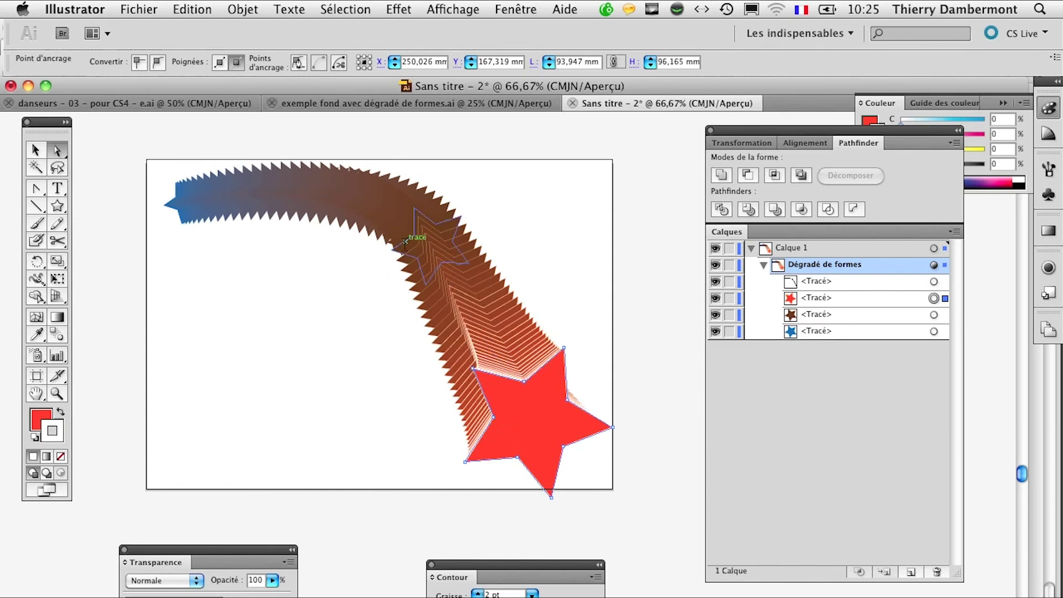
Give the brown middle star a white 2 pt outline
{"action": "left_click", "coordinate": [406, 239]}
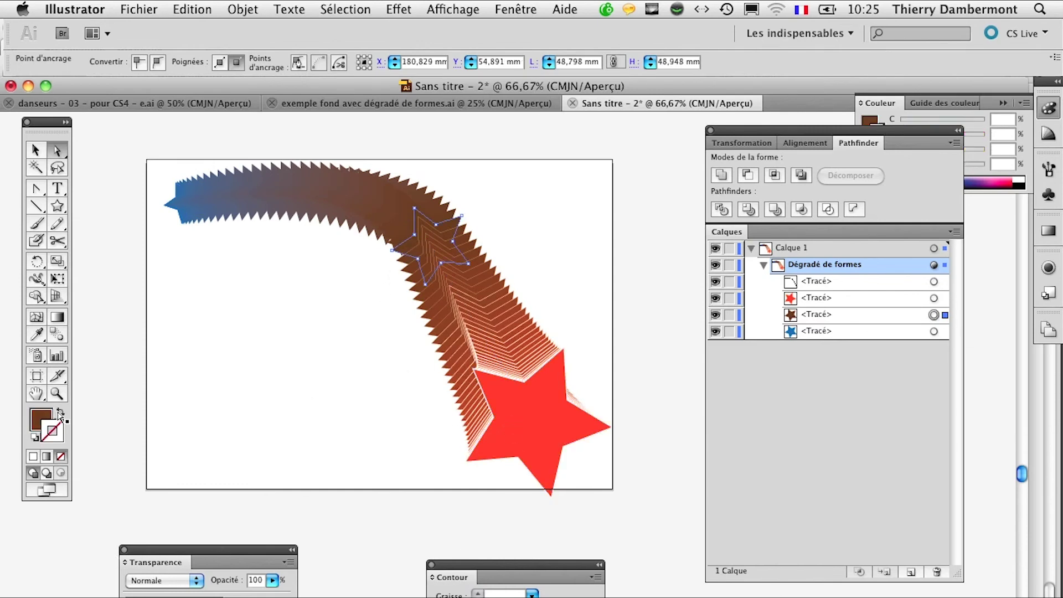
{"action": "left_click", "coordinate": [32, 456]}
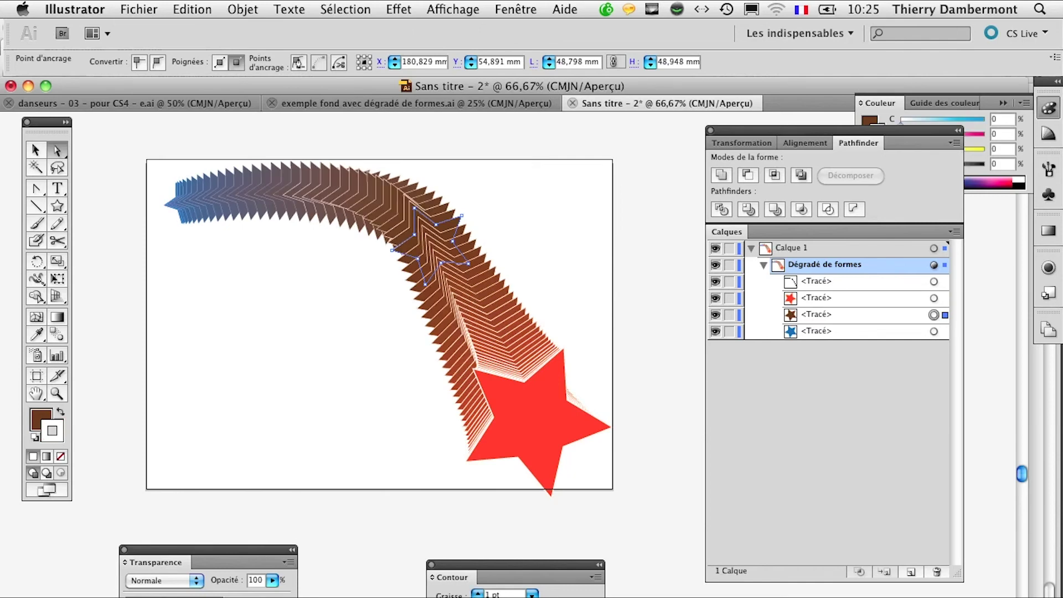
{"action": "left_click", "coordinate": [532, 593]}
{"action": "left_click", "coordinate": [520, 592]}
Increase the large red star's white outline to 5 pt
{"action": "left_click", "coordinate": [344, 382]}
{"action": "scroll", "coordinate": [282, 298], "scroll_direction": "up", "scroll_amount": 1}
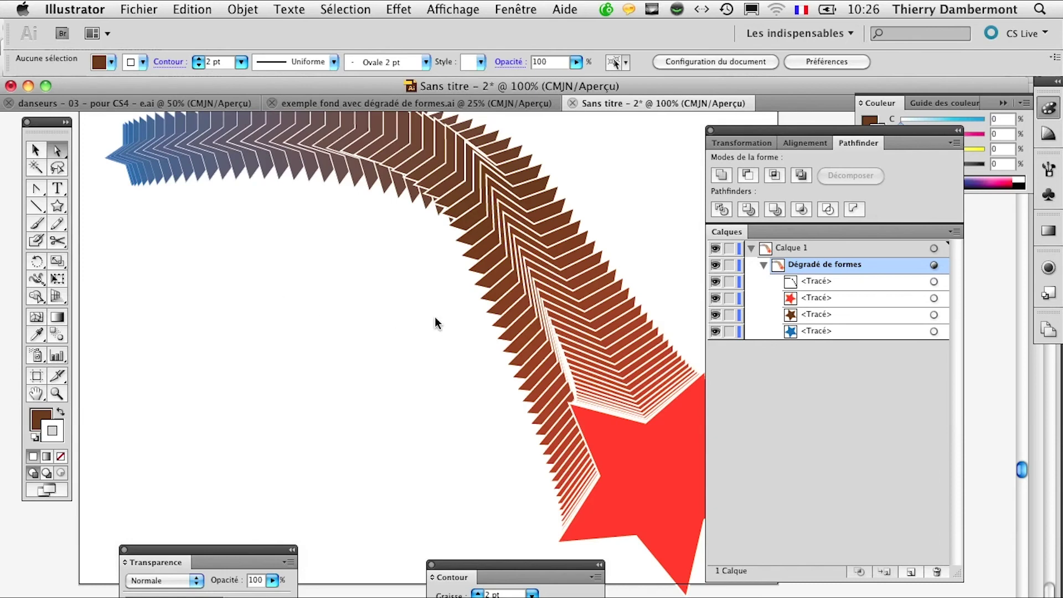
{"action": "scroll", "coordinate": [387, 337], "scroll_direction": "right", "scroll_amount": 5}
{"action": "scroll", "coordinate": [388, 337], "scroll_direction": "down", "scroll_amount": 2}
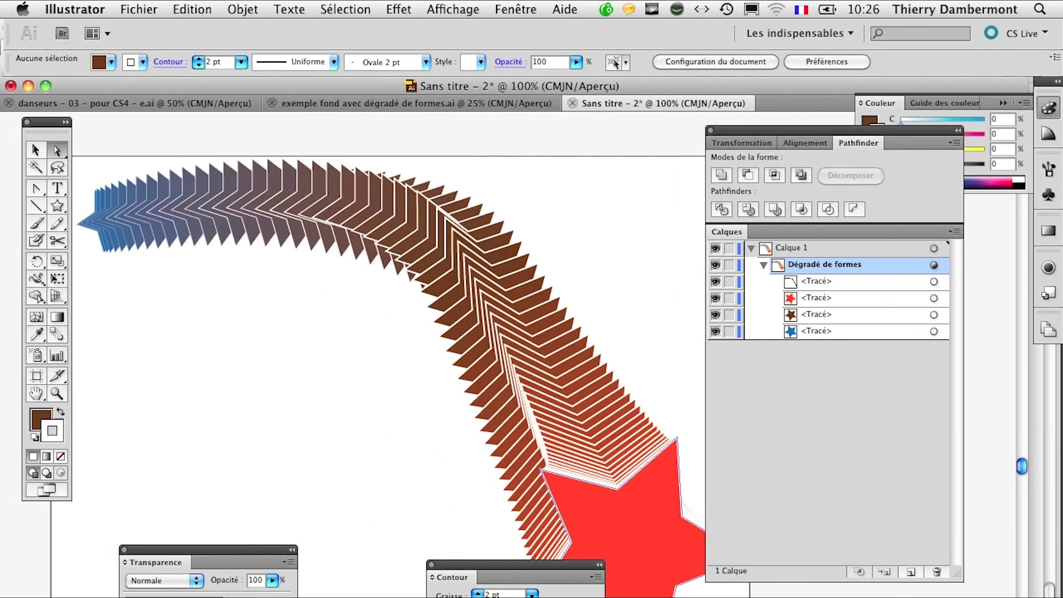
{"action": "left_click_drag", "start_coordinate": [298, 476], "coordinate": [544, 557]}
{"action": "left_click_drag", "start_coordinate": [507, 457], "coordinate": [411, 419]}
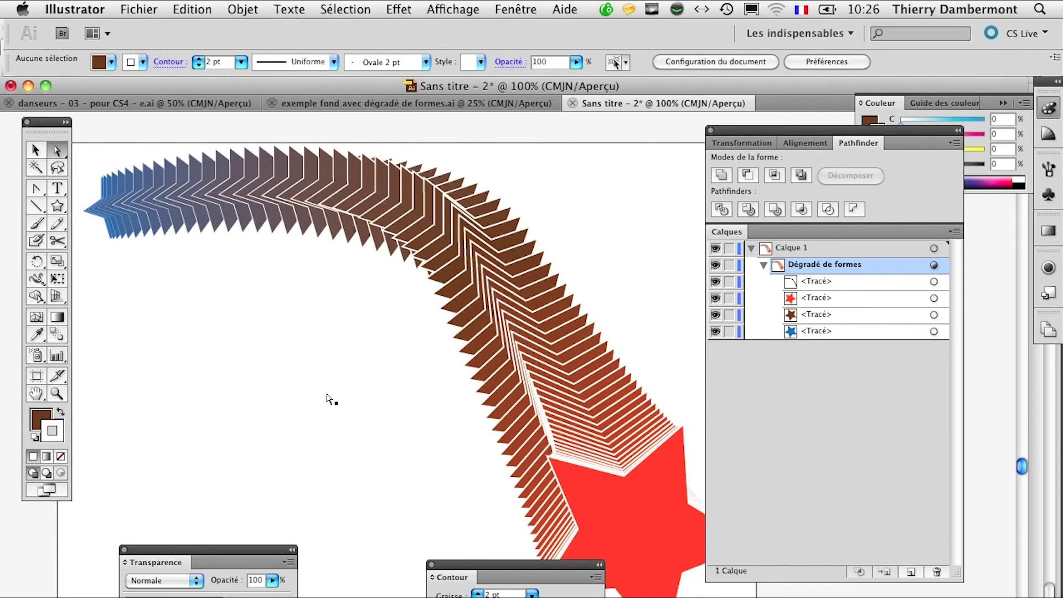
{"action": "left_click", "coordinate": [584, 472]}
{"action": "left_click", "coordinate": [478, 591]}
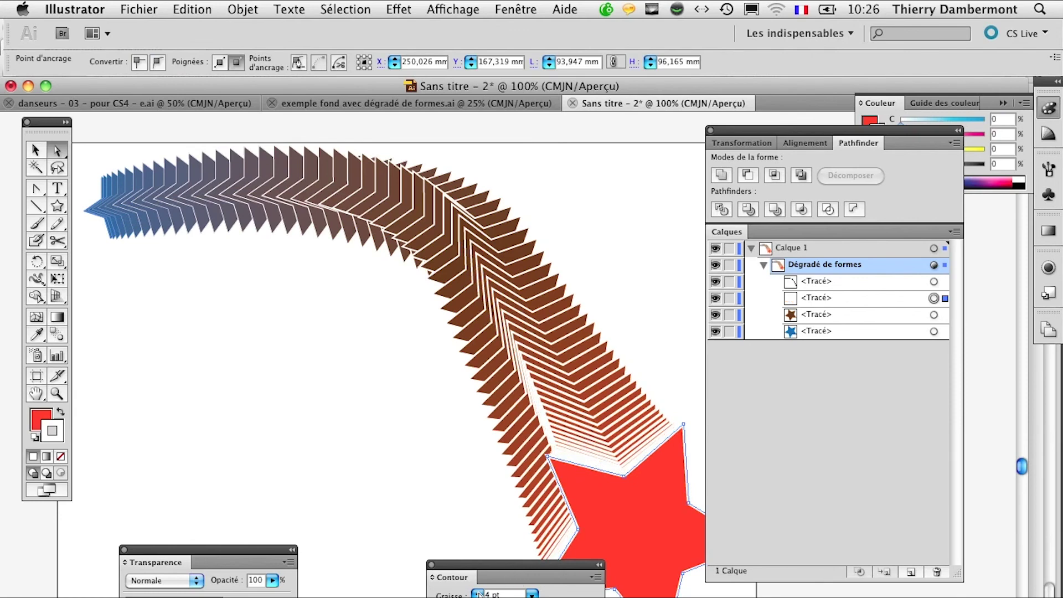
{"action": "left_click", "coordinate": [477, 591]}
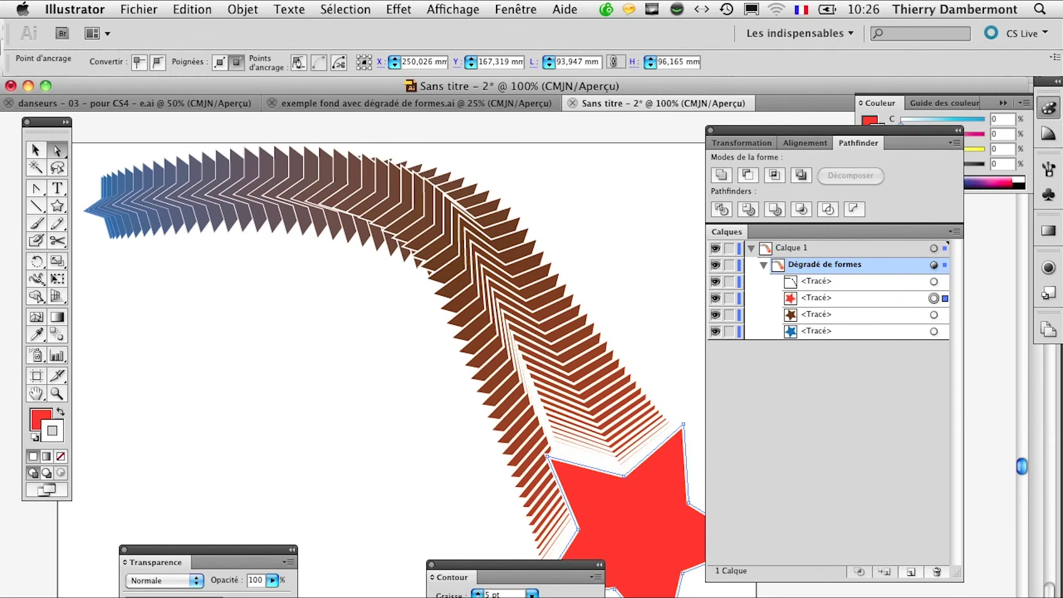
{"action": "left_click", "coordinate": [435, 455]}
Zoom out to 66.67% and pan the whole artboard into view
{"action": "scroll", "coordinate": [435, 399], "scroll_direction": "down", "scroll_amount": 3}
{"action": "scroll", "coordinate": [435, 399], "scroll_direction": "right", "scroll_amount": 3}
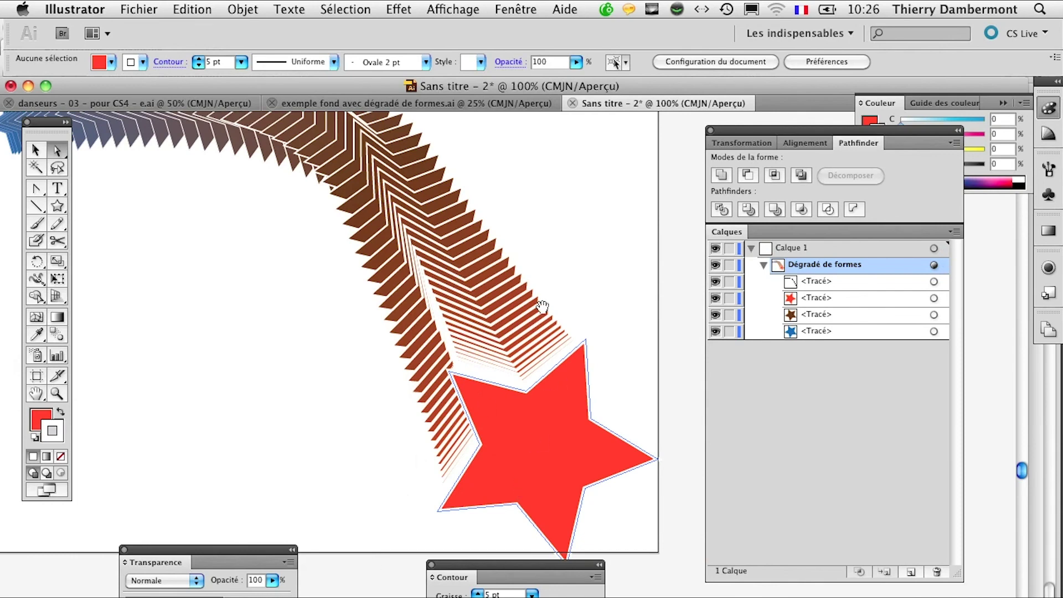
{"action": "key", "text": "ctrl+minus"}
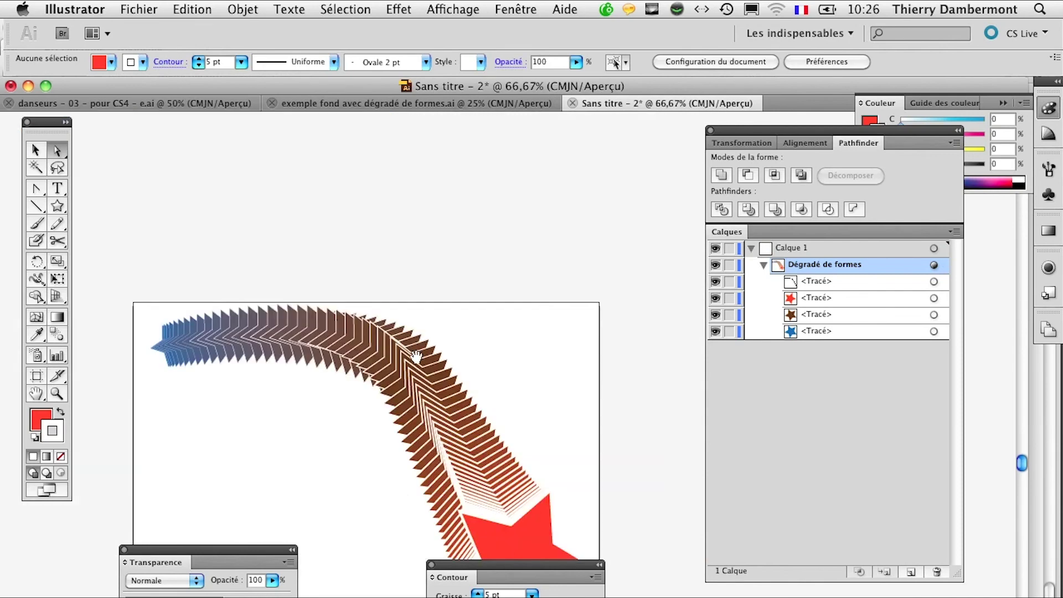
{"action": "left_click_drag", "start_coordinate": [412, 360], "coordinate": [421, 286]}
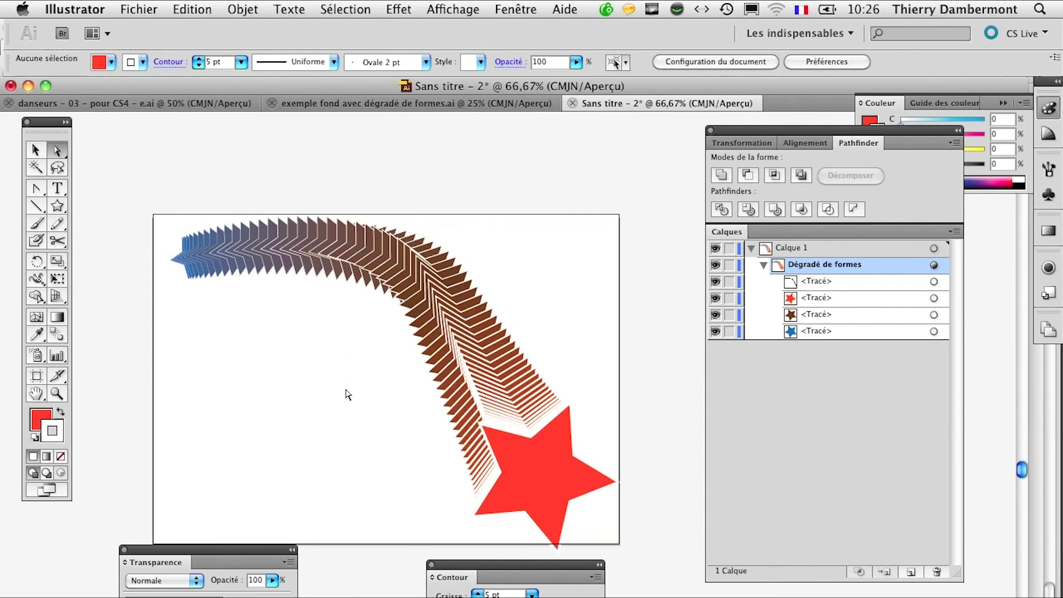
Set the small blue starting star's opacity to 0% using Group Selection
{"action": "left_click", "coordinate": [57, 151]}
{"action": "left_click", "coordinate": [92, 169]}
{"action": "scroll", "coordinate": [172, 274], "scroll_direction": "up", "scroll_amount": 1}
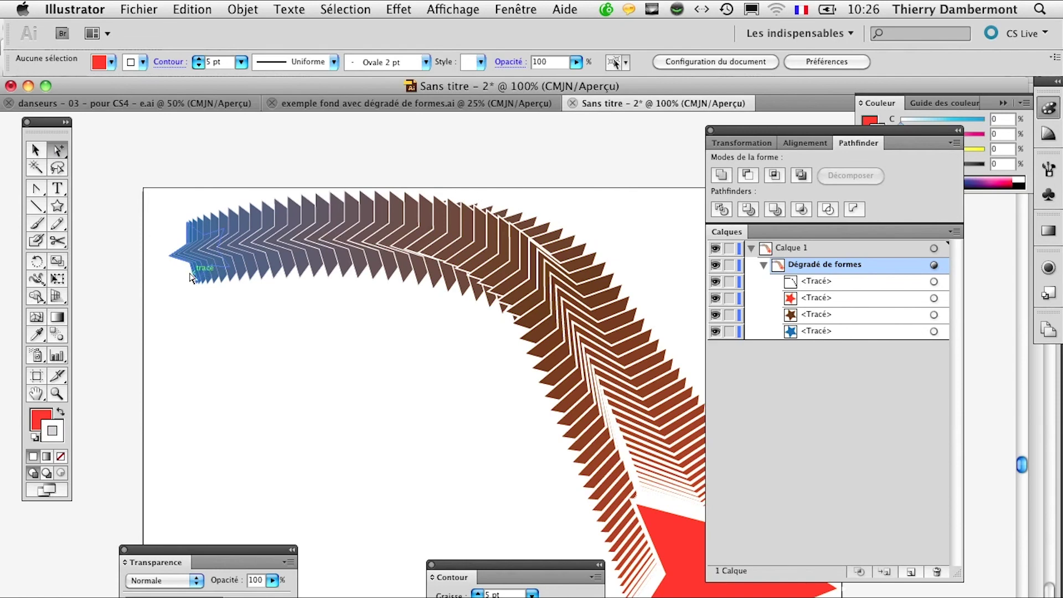
{"action": "left_click", "coordinate": [192, 277]}
{"action": "scroll", "coordinate": [219, 308], "scroll_direction": "down", "scroll_amount": 1}
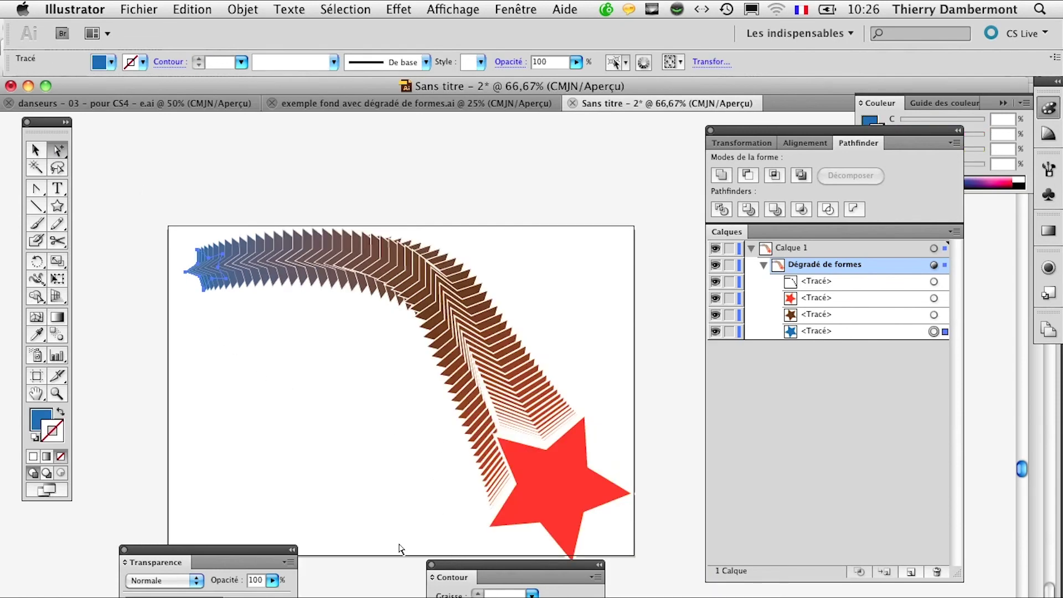
{"action": "mouse_move", "coordinate": [231, 563]}
{"action": "left_mouse_down"}
{"action": "mouse_move", "coordinate": [312, 389]}
{"action": "mouse_move", "coordinate": [287, 419]}
{"action": "mouse_move", "coordinate": [235, 421]}
{"action": "left_mouse_up"}
{"action": "left_click", "coordinate": [328, 402]}
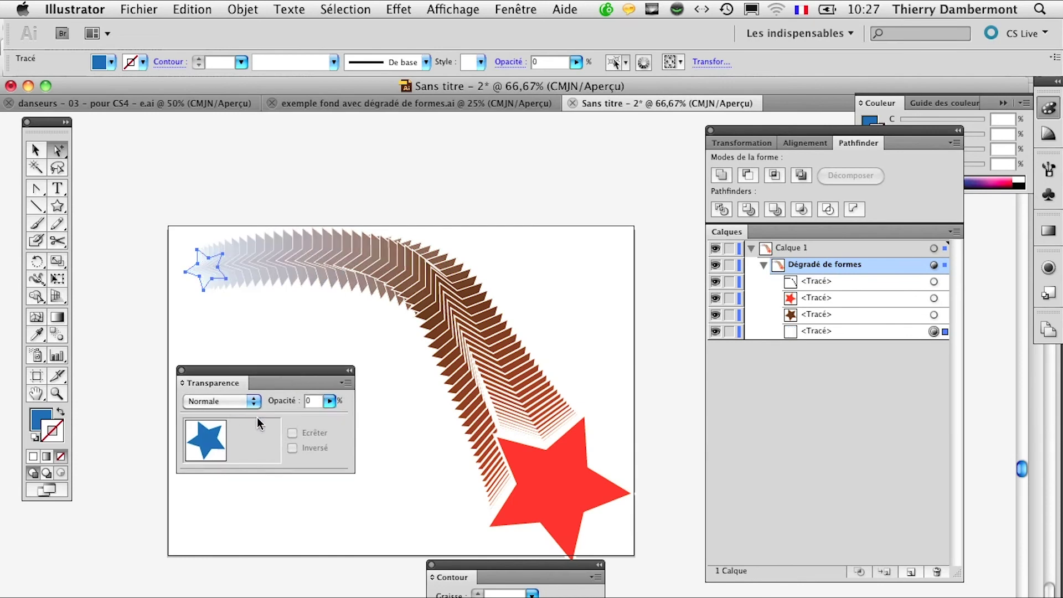
{"action": "left_click", "coordinate": [287, 343]}
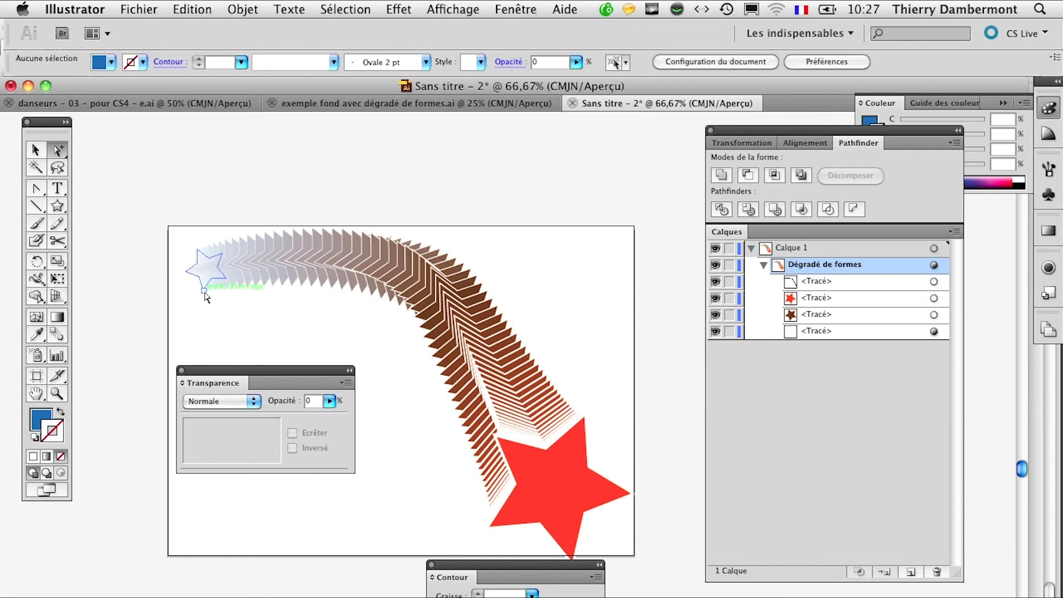
Move the faded starting star about 20 mm to the left
{"action": "scroll", "coordinate": [211, 318], "scroll_direction": "up", "scroll_amount": 2}
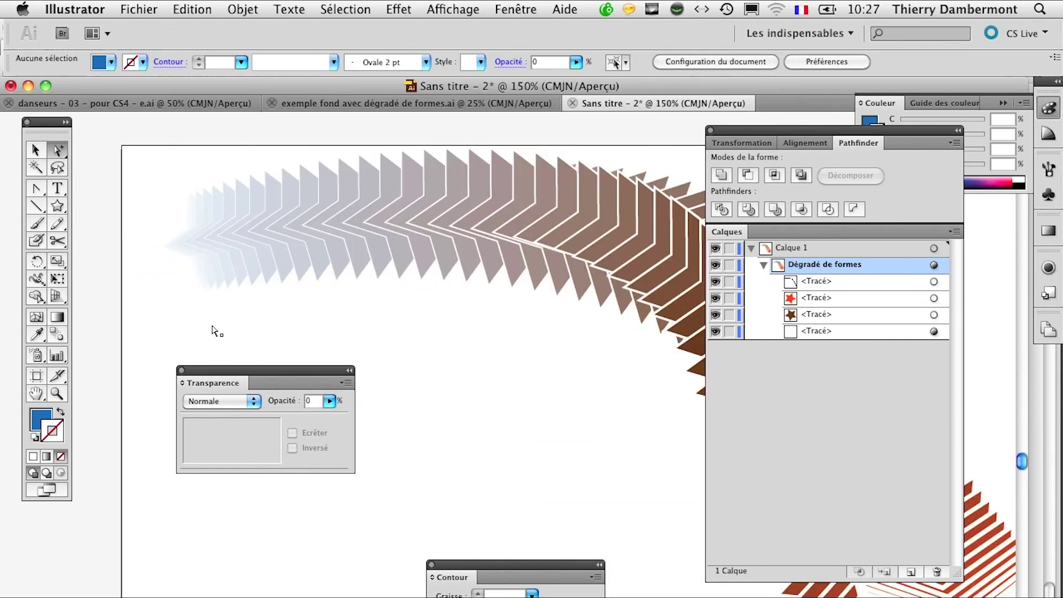
{"action": "scroll", "coordinate": [219, 307], "scroll_direction": "down", "scroll_amount": 2}
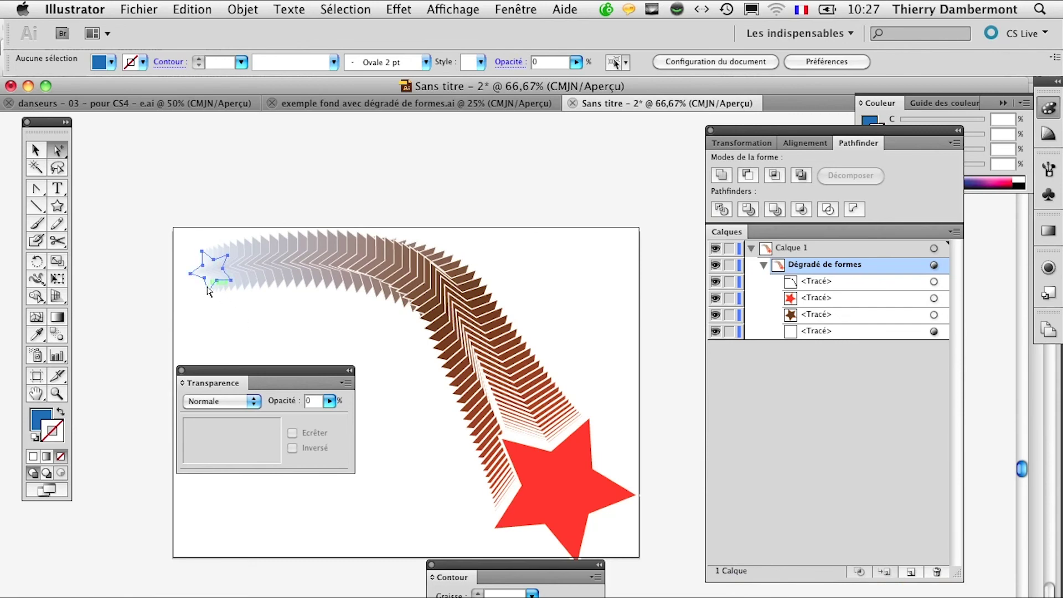
{"action": "left_click_drag", "start_coordinate": [206, 288], "coordinate": [154, 292]}
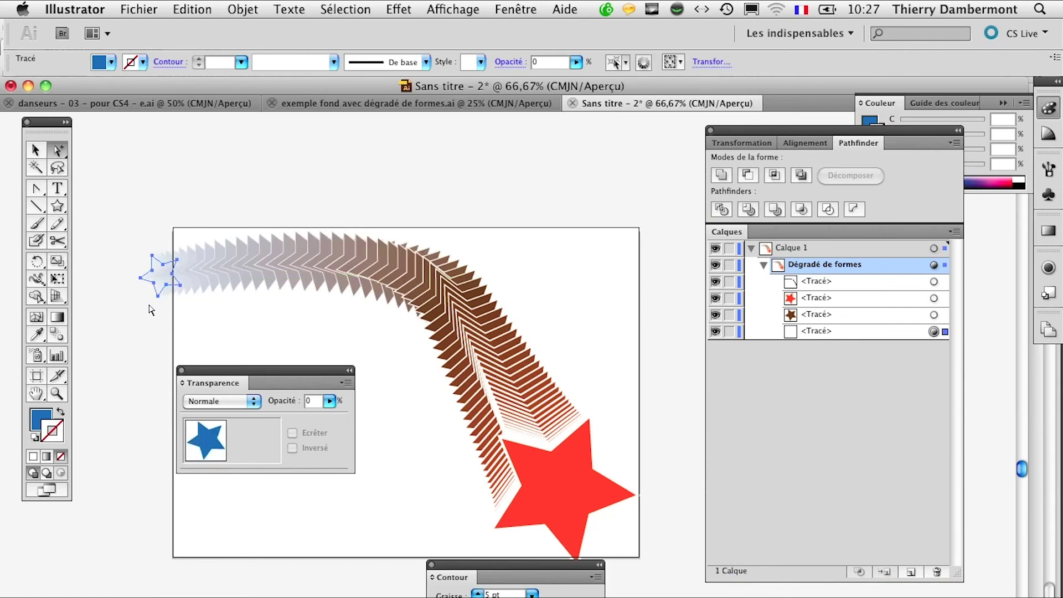
{"action": "left_click", "coordinate": [247, 325]}
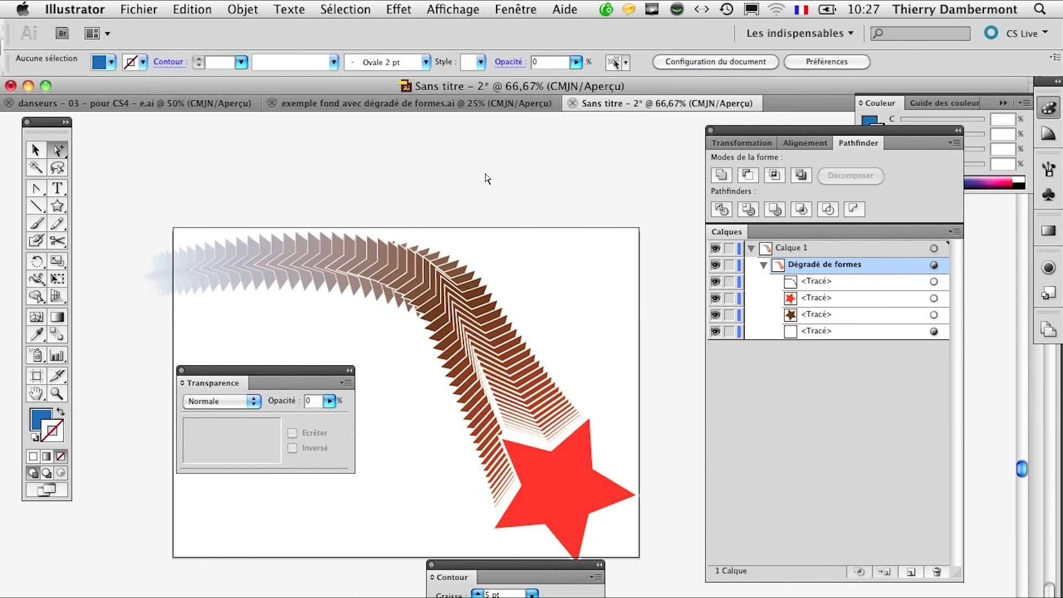
Rotate the large red star upright with Free Transform
{"action": "left_click", "coordinate": [554, 441]}
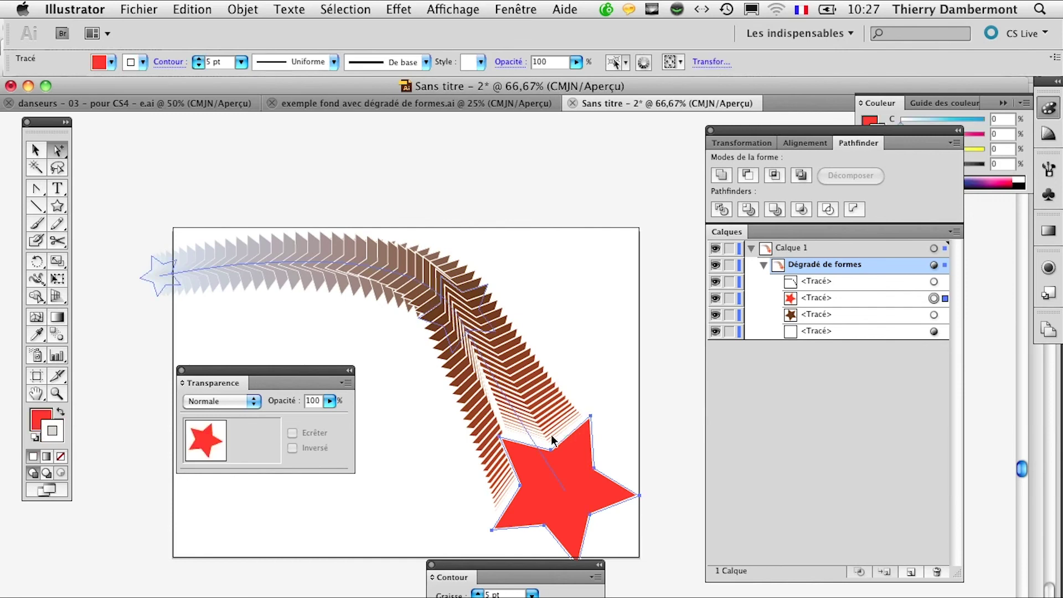
{"action": "left_click", "coordinate": [58, 279]}
{"action": "mouse_move", "coordinate": [581, 376]}
{"action": "left_mouse_down"}
{"action": "mouse_move", "coordinate": [644, 405]}
{"action": "mouse_move", "coordinate": [654, 443]}
{"action": "mouse_move", "coordinate": [653, 423]}
{"action": "left_mouse_up"}
Rotate the brown middle star to follow the blend's curve
{"action": "key", "text": "a"}
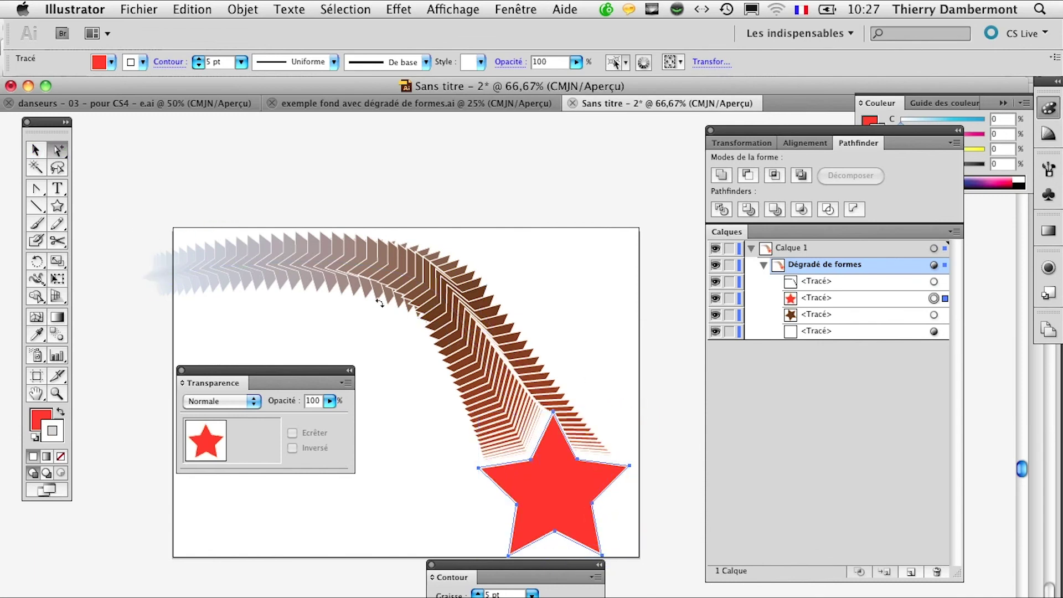
{"action": "left_click", "coordinate": [441, 294]}
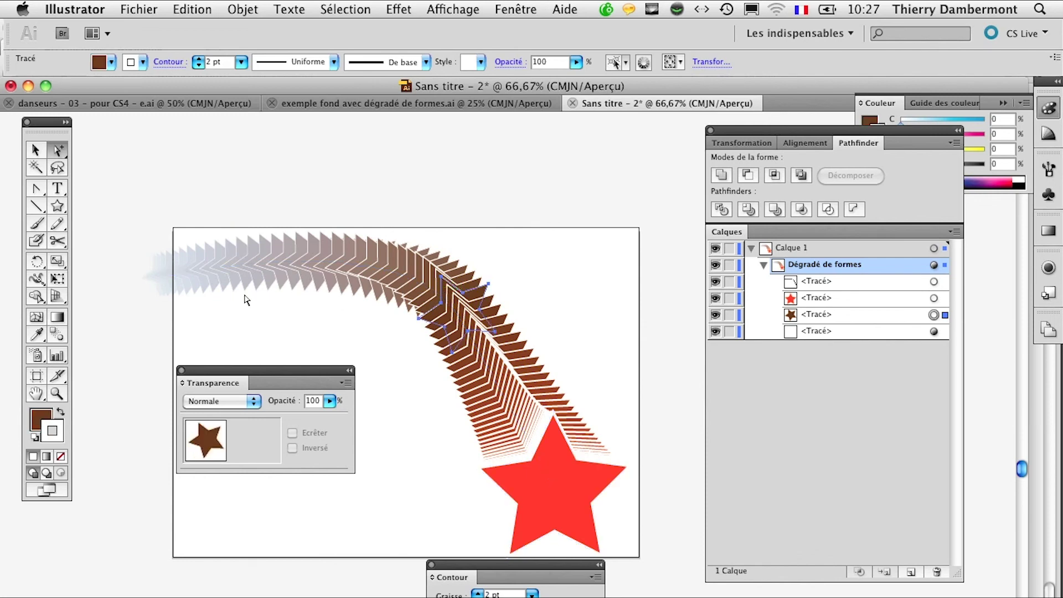
{"action": "left_click", "coordinate": [57, 279]}
{"action": "mouse_move", "coordinate": [512, 244]}
{"action": "left_mouse_down"}
{"action": "mouse_move", "coordinate": [465, 223]}
{"action": "mouse_move", "coordinate": [384, 226]}
{"action": "mouse_move", "coordinate": [350, 272]}
{"action": "mouse_move", "coordinate": [348, 302]}
{"action": "mouse_move", "coordinate": [382, 381]}
{"action": "mouse_move", "coordinate": [437, 417]}
{"action": "mouse_move", "coordinate": [518, 414]}
{"action": "mouse_move", "coordinate": [574, 292]}
{"action": "mouse_move", "coordinate": [407, 411]}
{"action": "mouse_move", "coordinate": [394, 381]}
{"action": "left_mouse_up"}
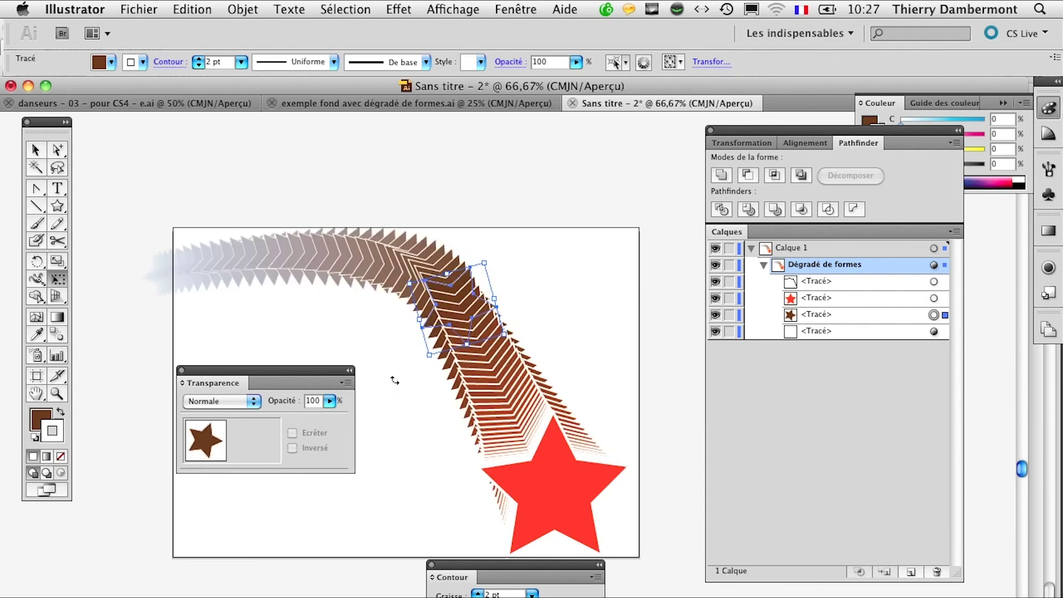
Drag the brown middle star down-left with Direct Selection to bend the blend into an S-curve
{"action": "left_click", "coordinate": [58, 150]}
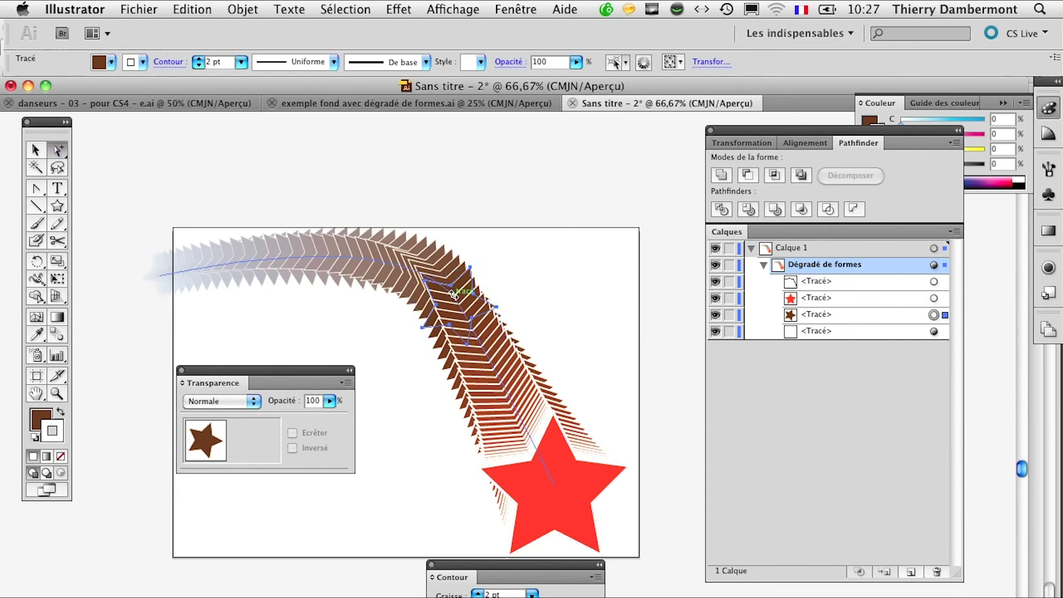
{"action": "left_click_drag", "start_coordinate": [476, 299], "coordinate": [387, 337]}
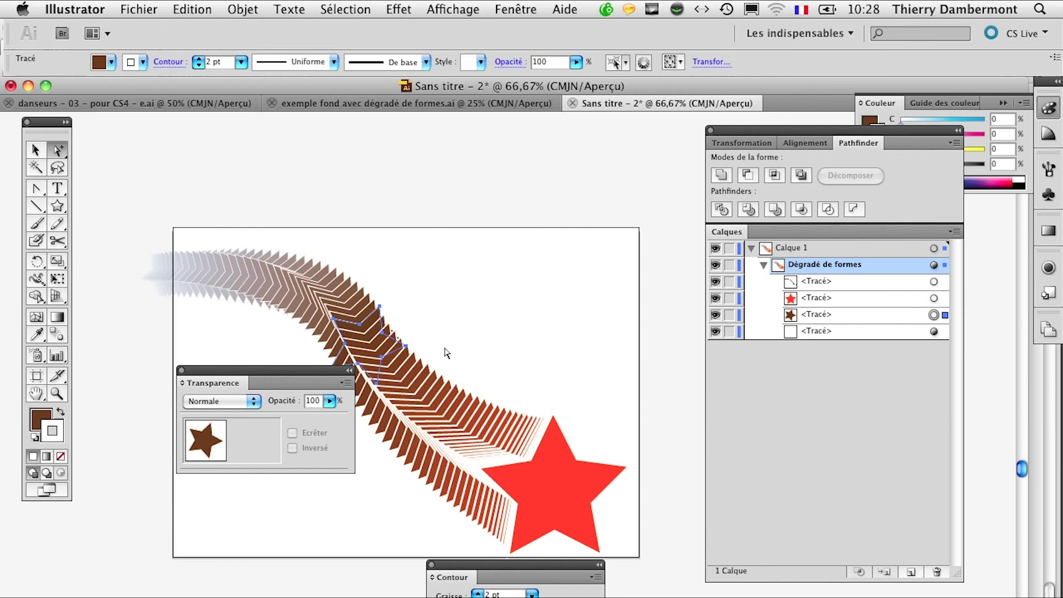
{"action": "left_click_drag", "start_coordinate": [519, 324], "coordinate": [542, 215]}
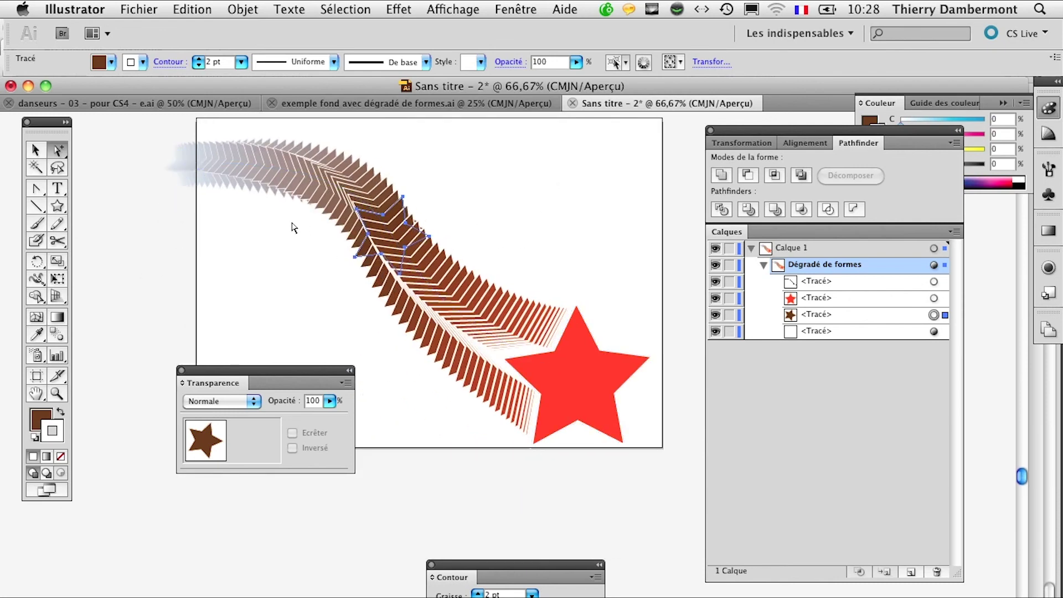
{"action": "left_click", "coordinate": [260, 9]}
{"action": "mouse_move", "coordinate": [290, 337]}
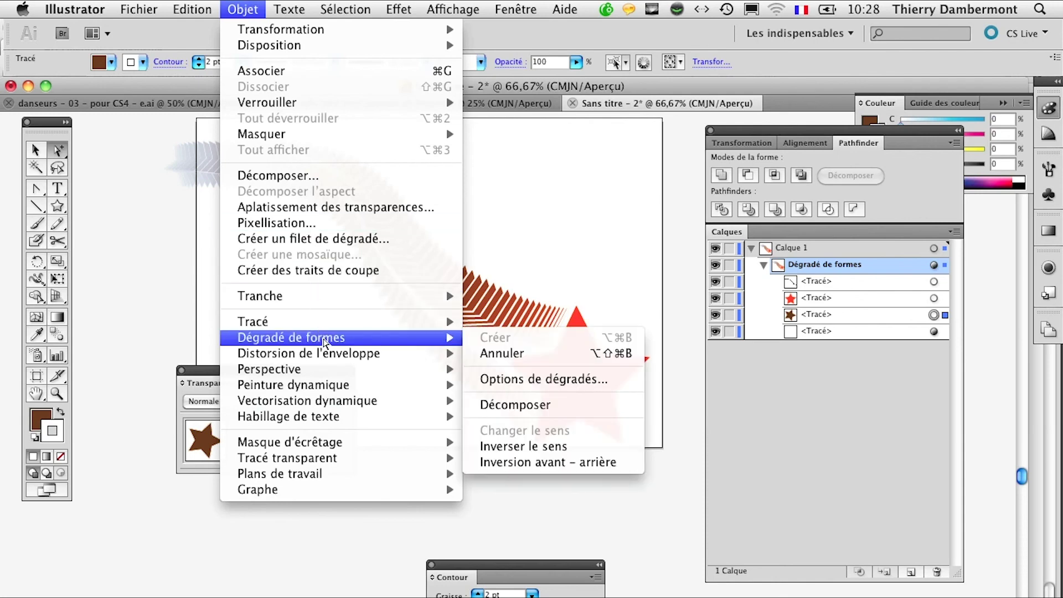
Set the blend options to 16 specified steps
{"action": "left_click", "coordinate": [498, 379]}
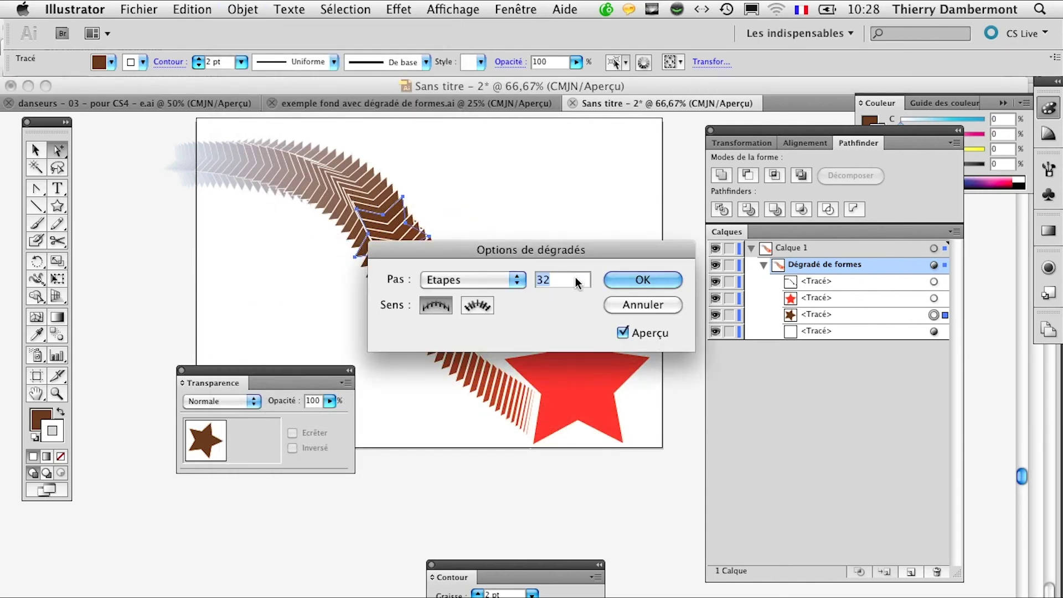
{"action": "type", "text": "16"}
{"action": "left_click", "coordinate": [641, 280]}
{"action": "left_click", "coordinate": [590, 255]}
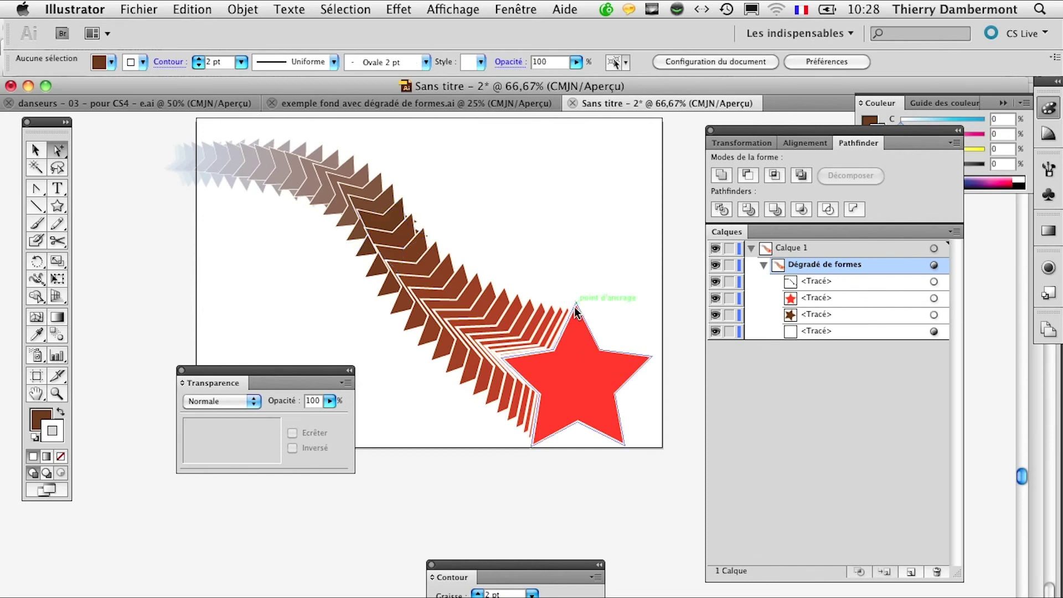
Undo the 16-step change and the brown star's recent moves and rotation
{"action": "key", "text": "ctrl+z"}
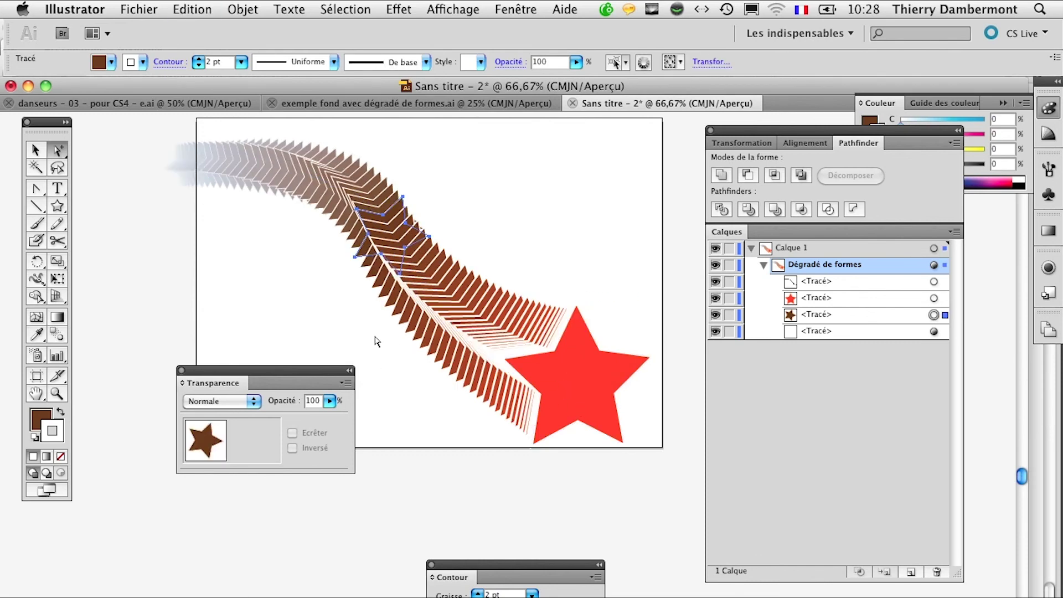
{"action": "key", "text": "ctrl+z"}
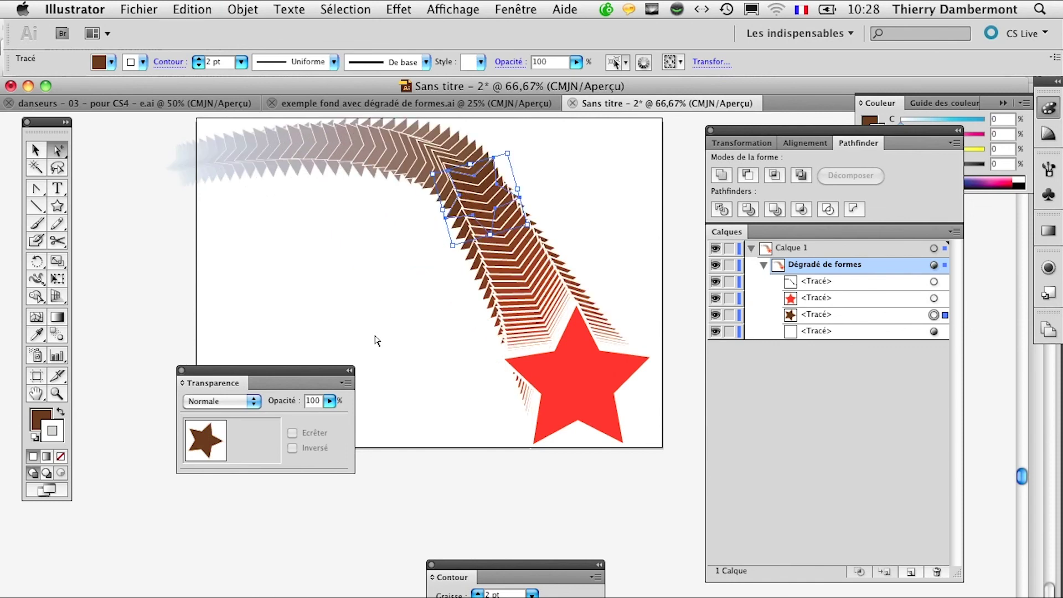
{"action": "key", "text": "ctrl+z"}
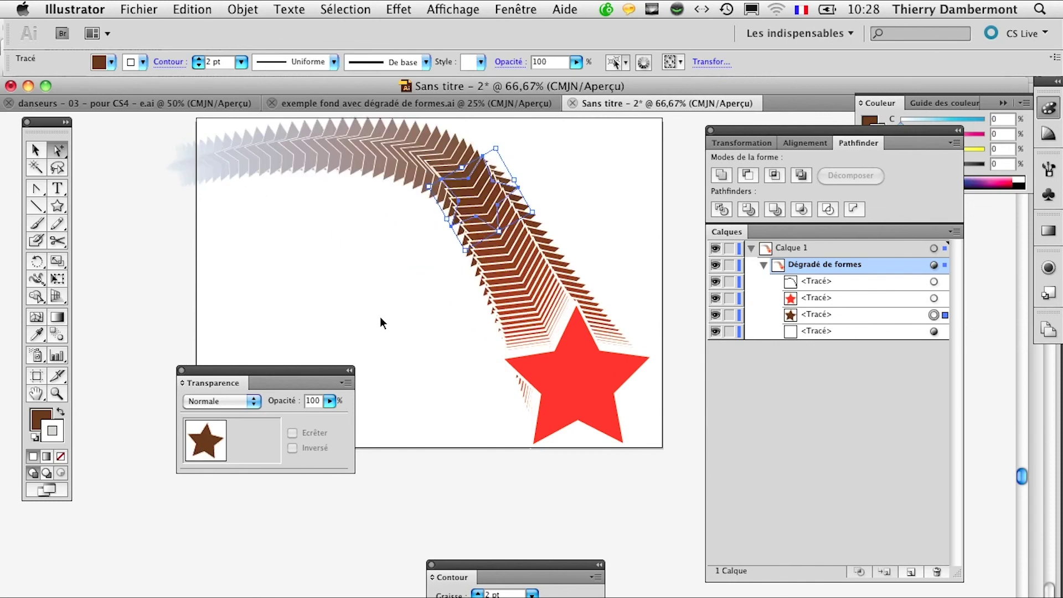
{"action": "key", "text": "ctrl+z"}
{"action": "key", "text": "ctrl+z"}
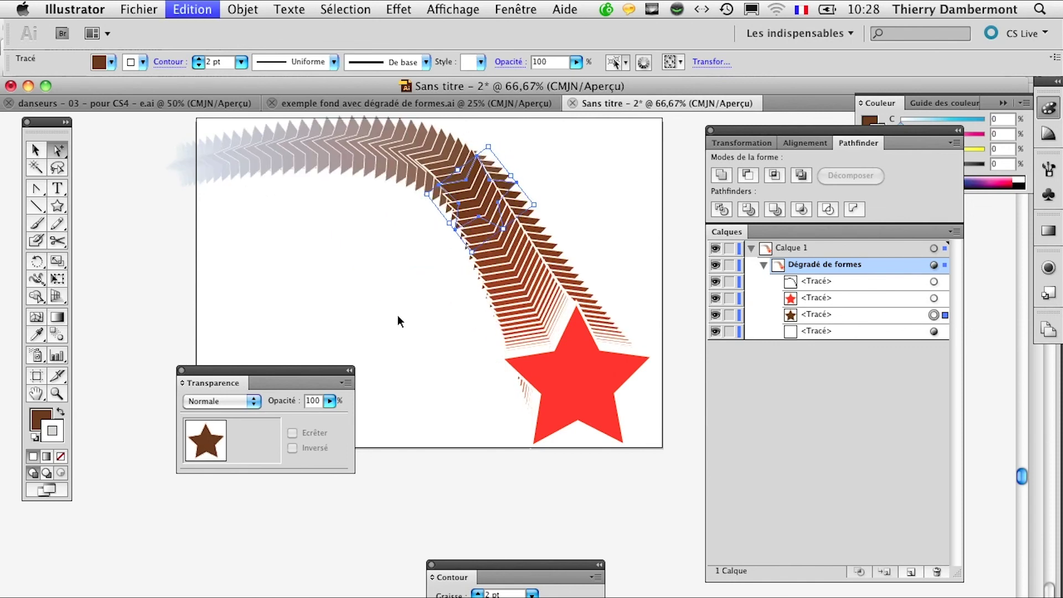
{"action": "key", "text": "ctrl+z"}
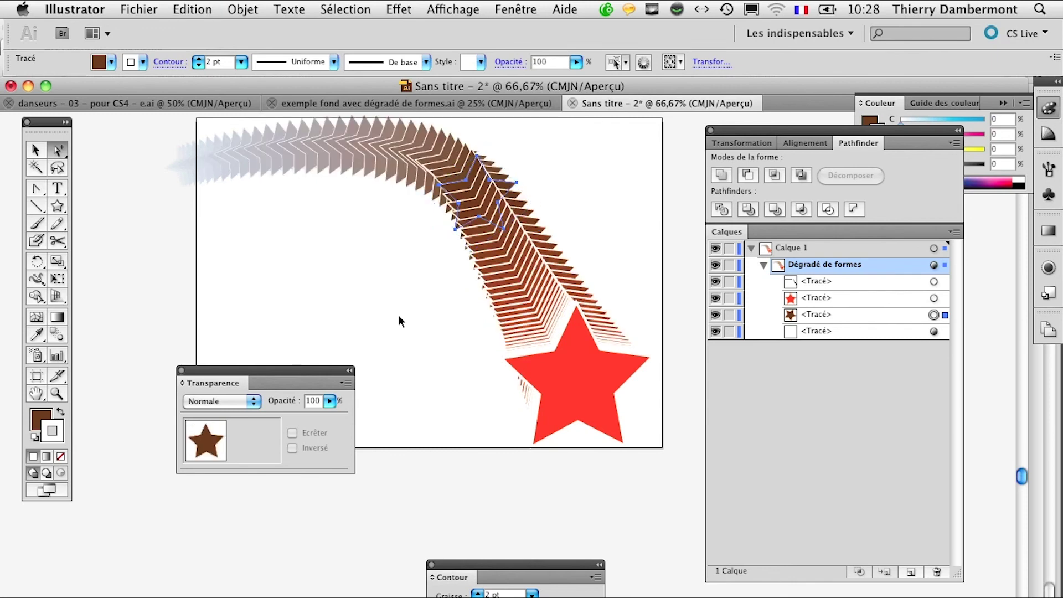
Zoom out and drag the big red star up-left so the trail curls
{"action": "left_click", "coordinate": [418, 360], "text": "ctrl+alt"}
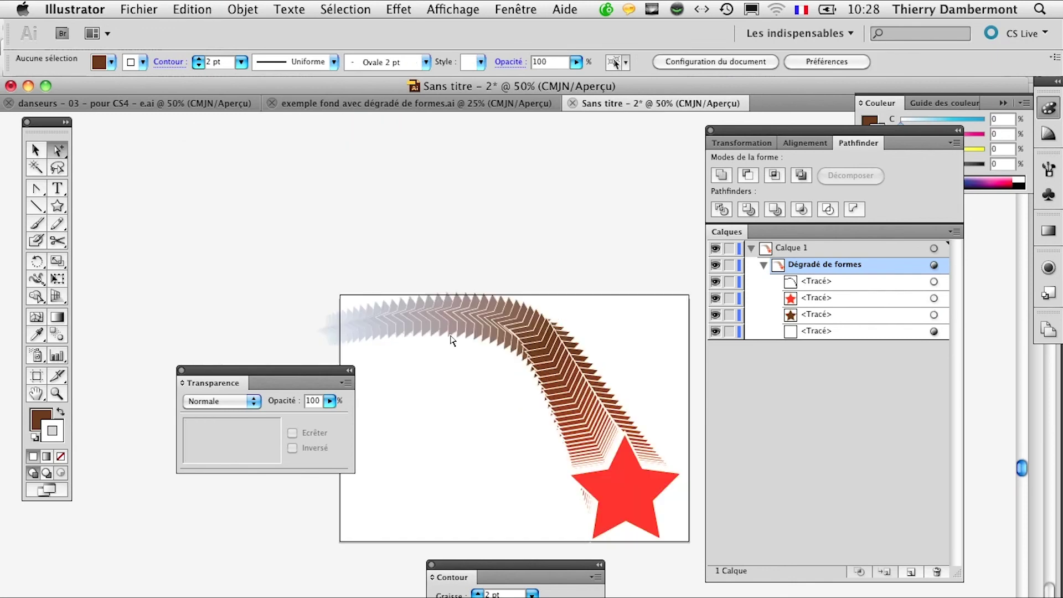
{"action": "left_click_drag", "start_coordinate": [427, 395], "coordinate": [346, 305]}
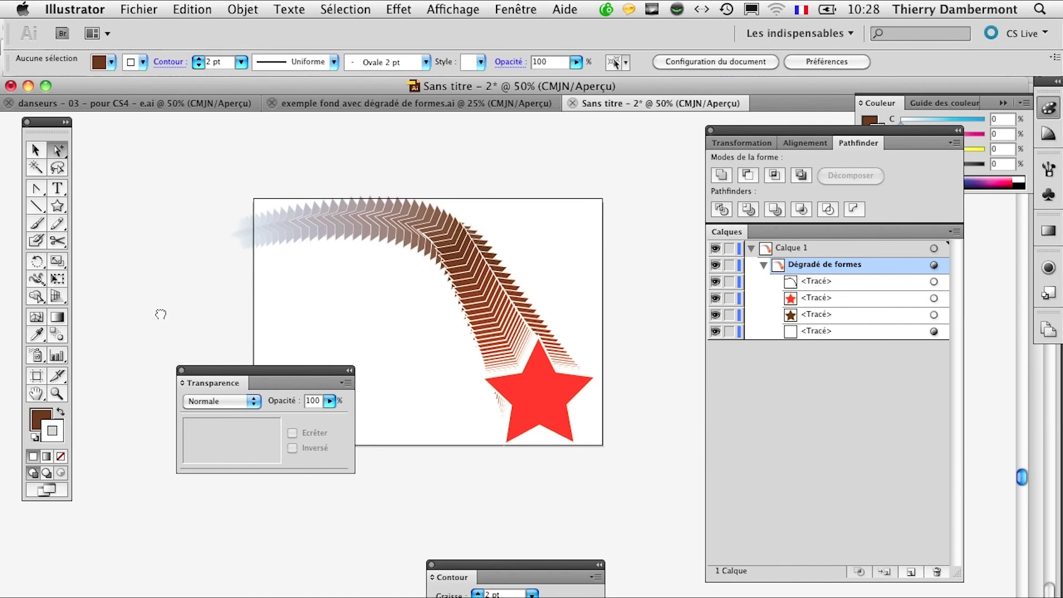
{"action": "left_click", "coordinate": [526, 376]}
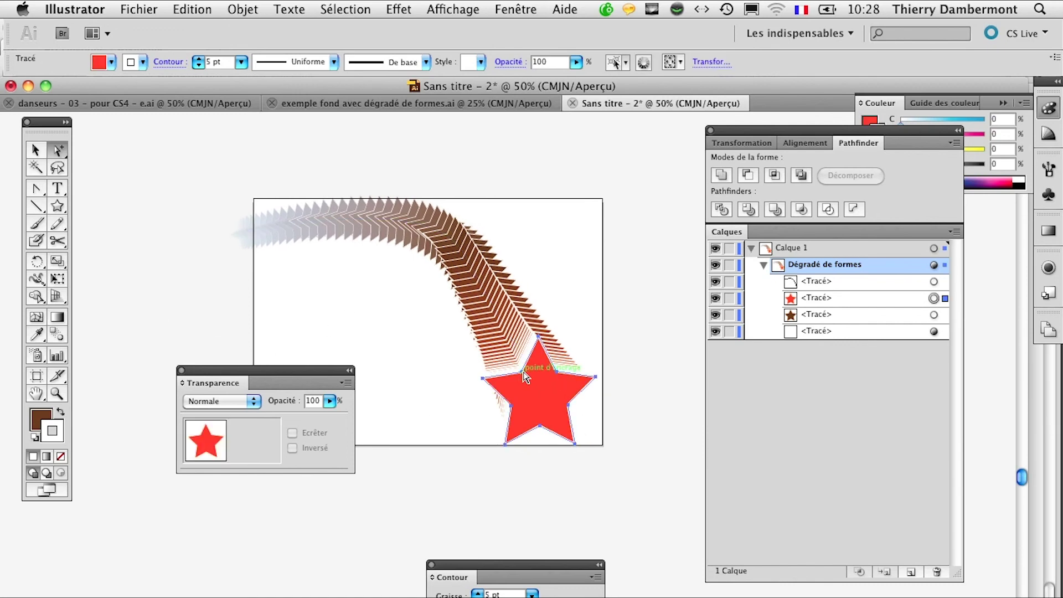
{"action": "left_click_drag", "start_coordinate": [526, 376], "coordinate": [380, 357]}
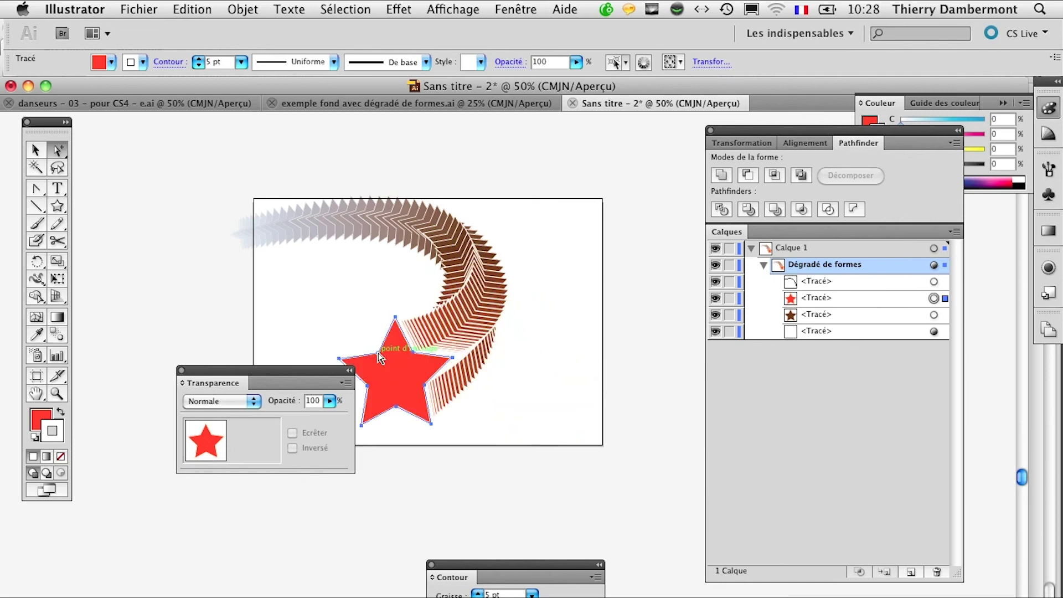
Shift the whole blend right on the page, move the Transparency panel down, zoom to 100%
{"action": "left_click_drag", "start_coordinate": [562, 427], "coordinate": [617, 432]}
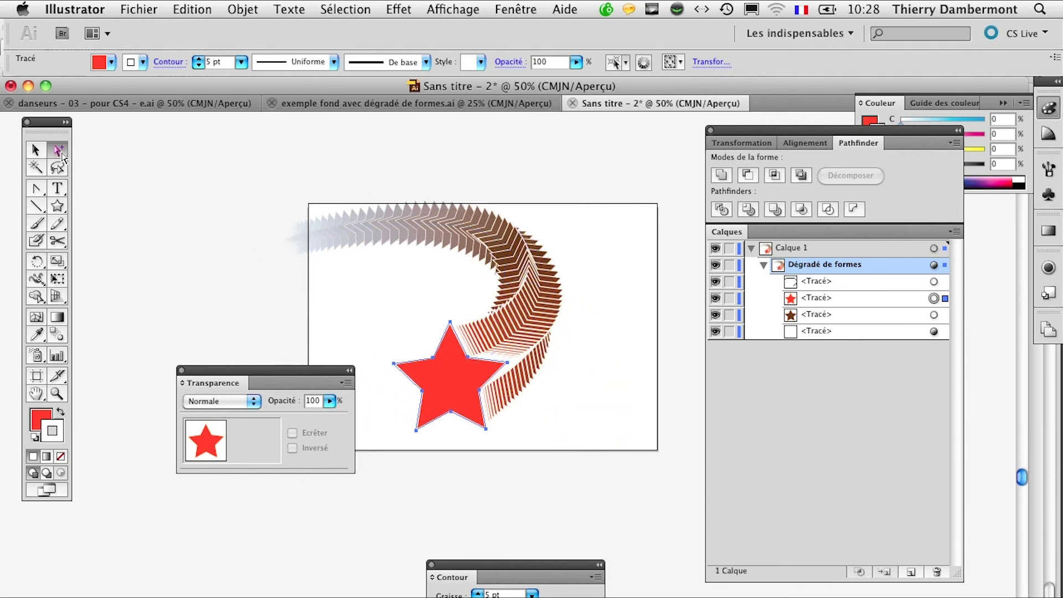
{"action": "left_click", "coordinate": [35, 149]}
{"action": "left_click_drag", "start_coordinate": [240, 183], "coordinate": [640, 487]}
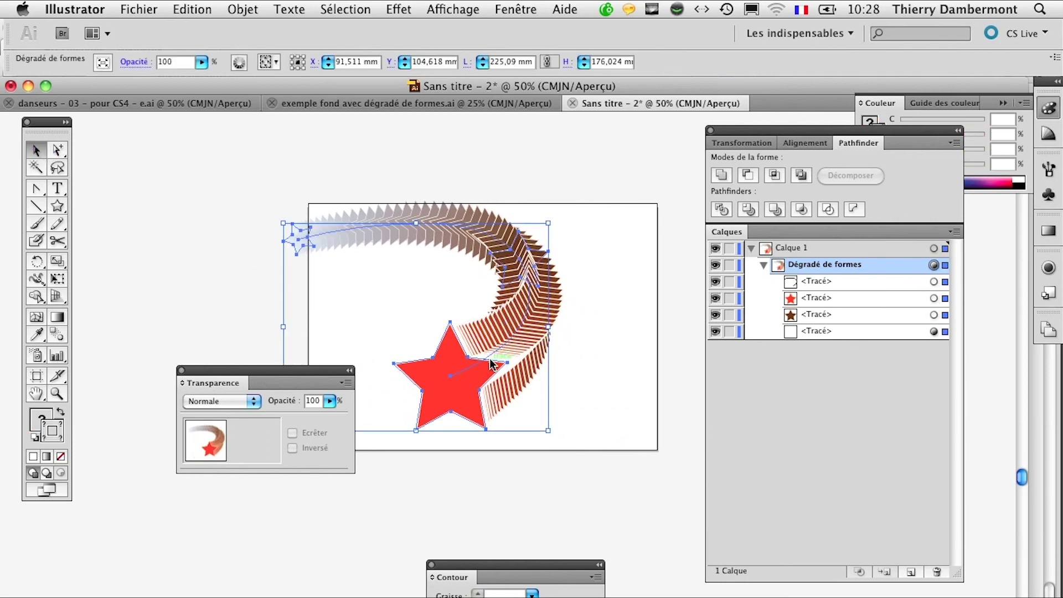
{"action": "left_click_drag", "start_coordinate": [490, 362], "coordinate": [557, 371]}
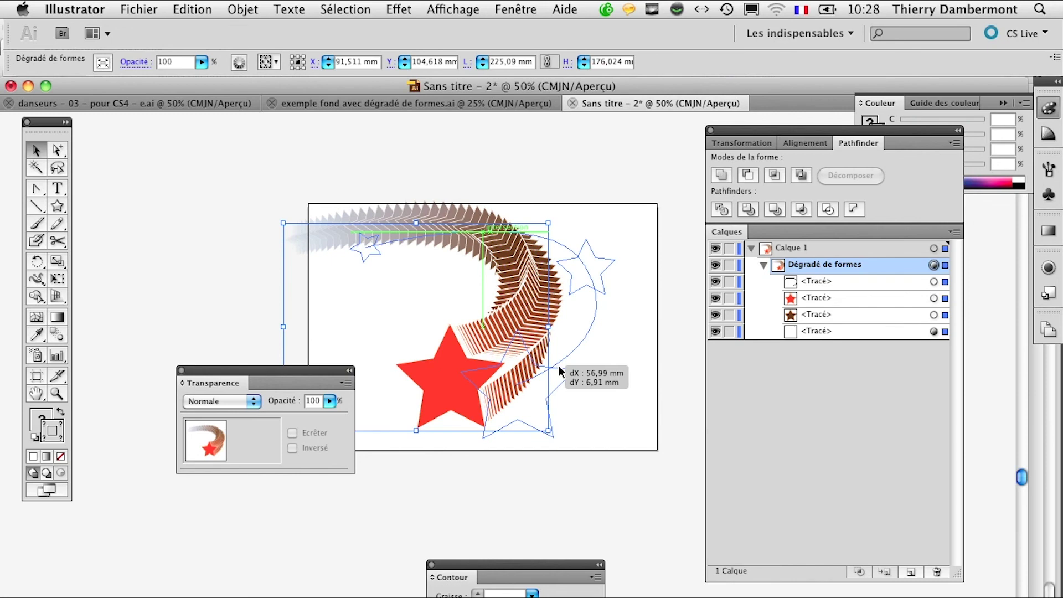
{"action": "left_click", "coordinate": [542, 525]}
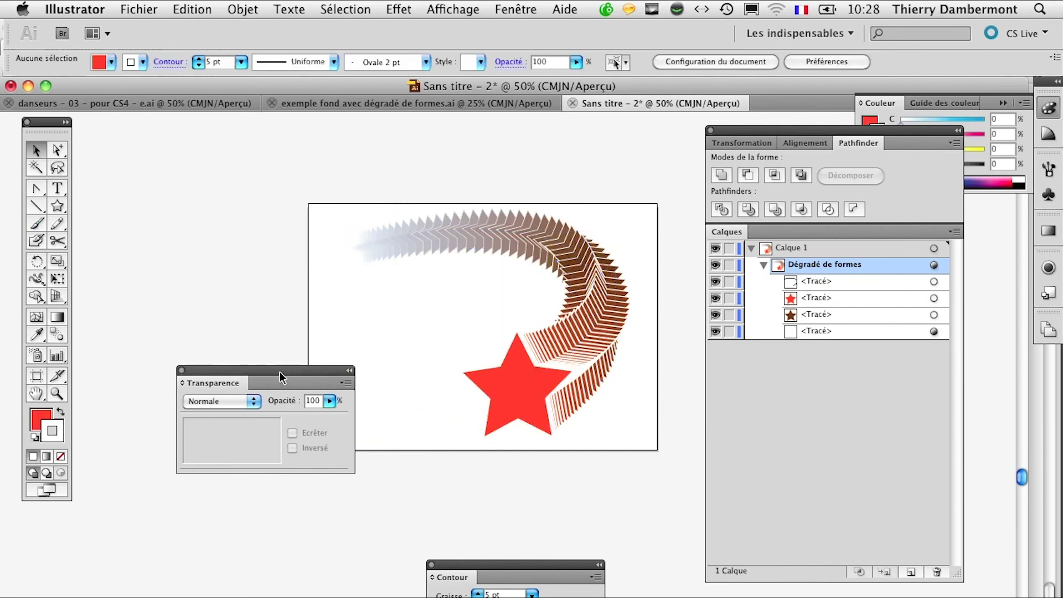
{"action": "left_click_drag", "start_coordinate": [280, 371], "coordinate": [232, 516]}
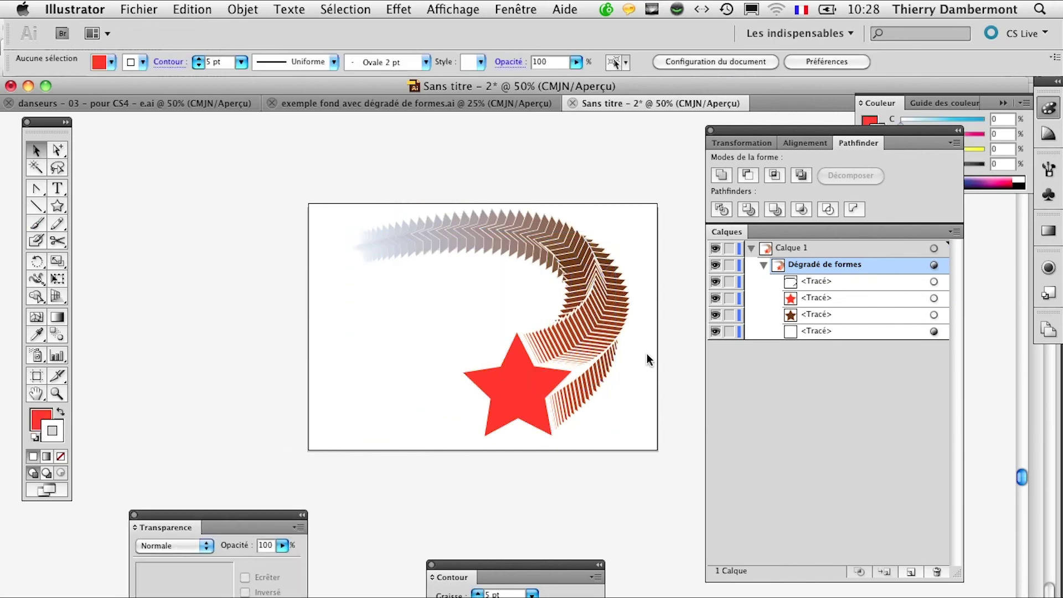
{"action": "key", "text": "ctrl+1"}
Hide the panels, view the artwork full screen, and select the blend to show its spine
{"action": "key", "text": "Tab"}
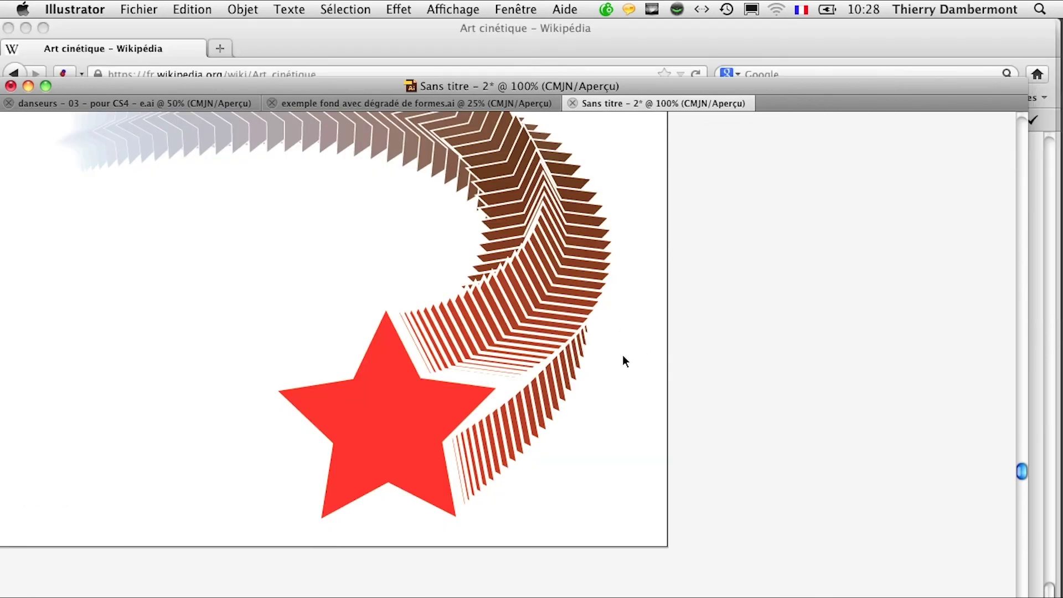
{"action": "key", "text": "space"}
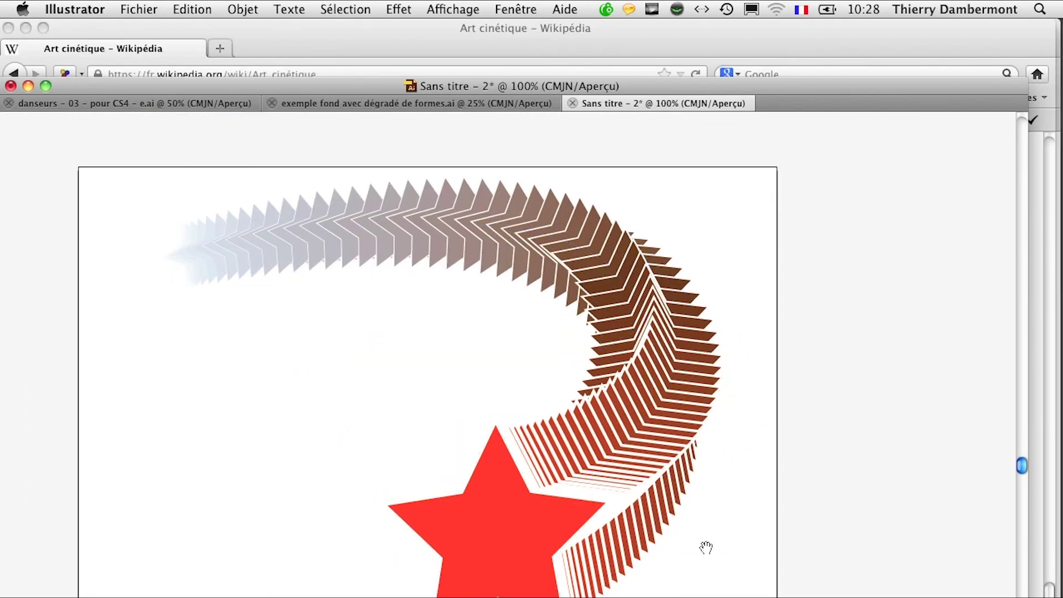
{"action": "key", "text": "f"}
{"action": "key", "text": "f"}
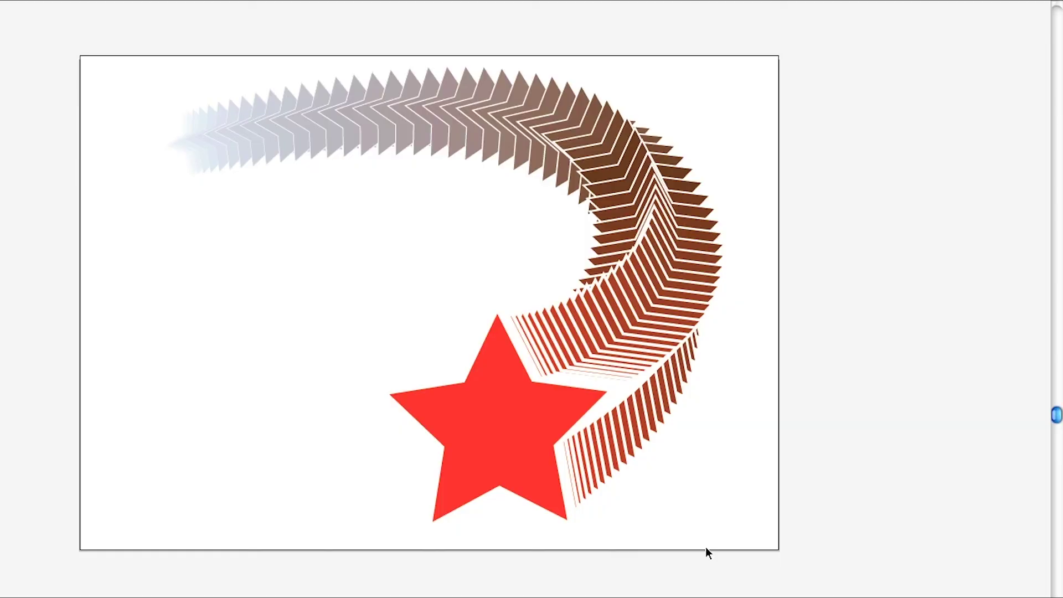
{"action": "scroll", "coordinate": [393, 358], "scroll_direction": "up", "scroll_amount": 1}
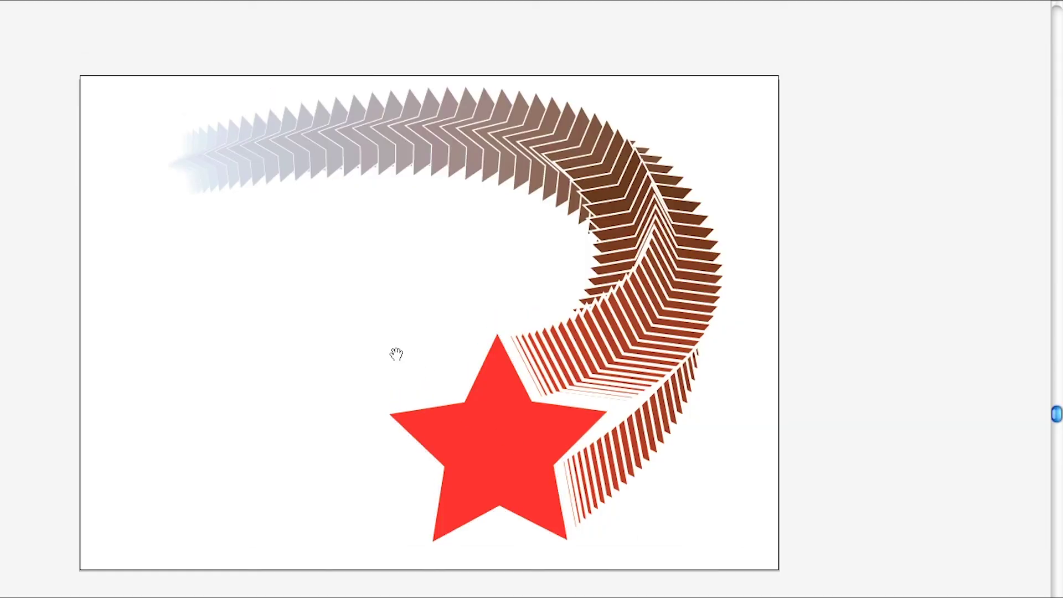
{"action": "left_click", "coordinate": [536, 395]}
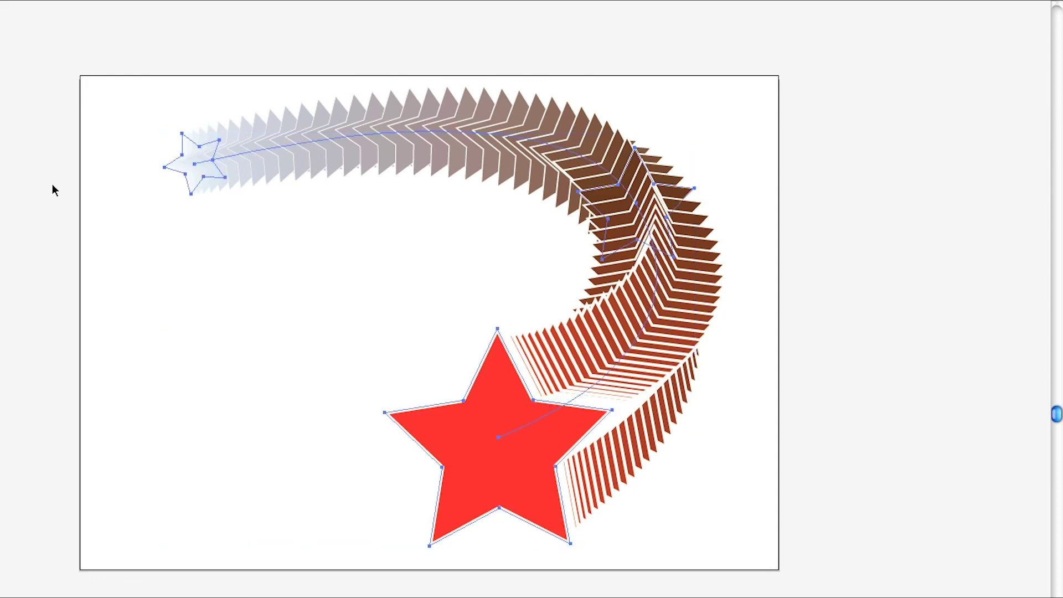
Give the big star a deep red outline (C0 M90 J85) and deselect it
{"action": "key", "text": "f"}
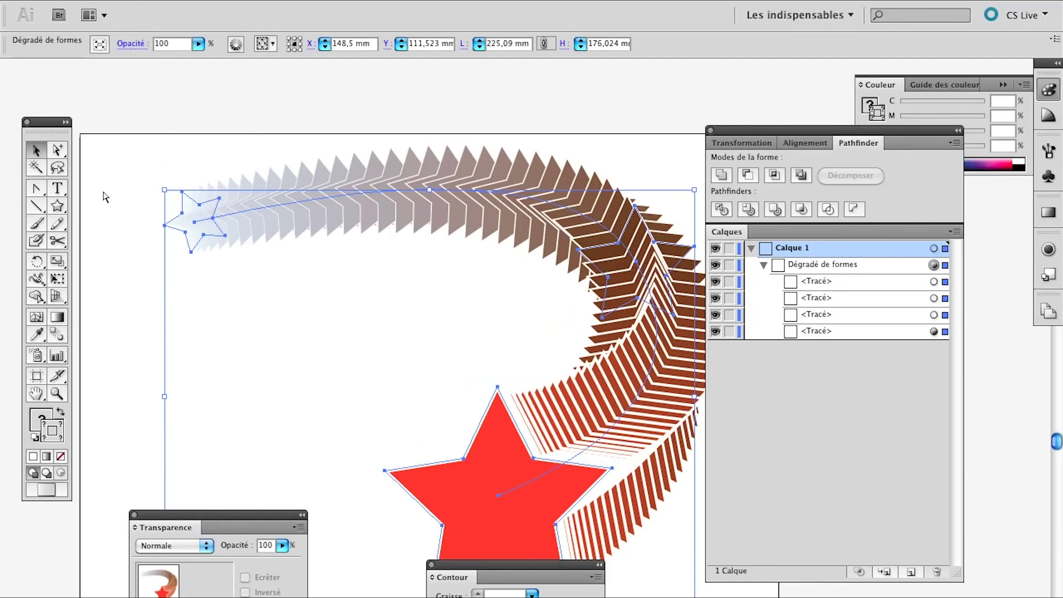
{"action": "left_click", "coordinate": [593, 487]}
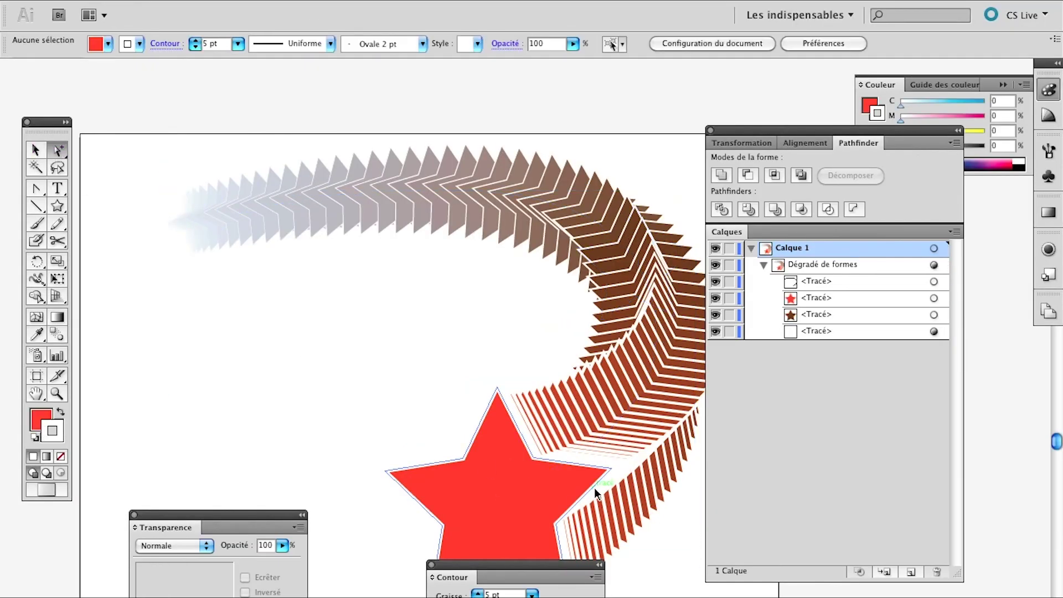
{"action": "type", "text": "100"}
{"action": "key", "text": "Return"}
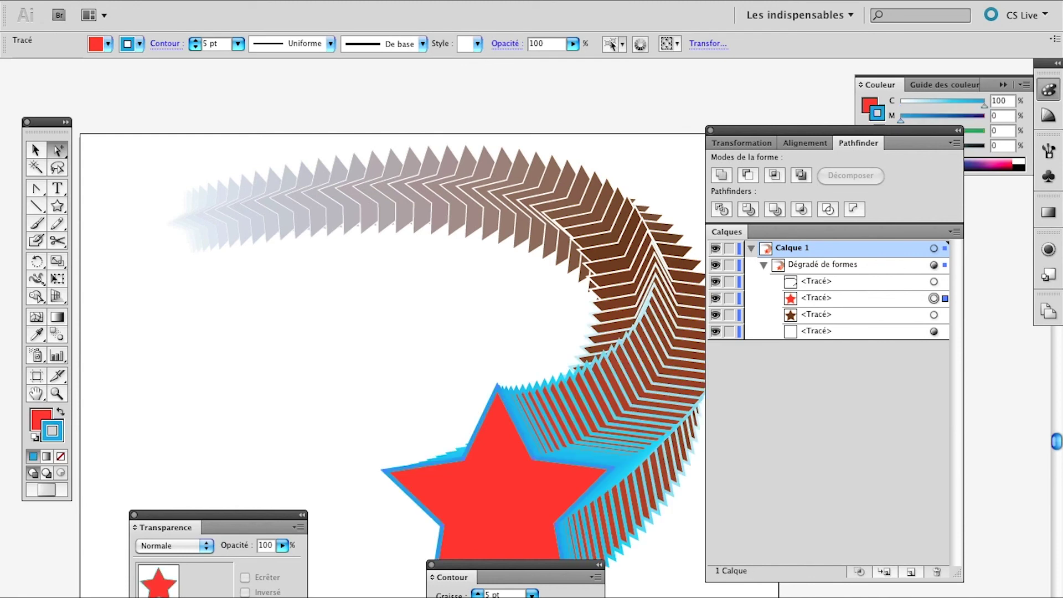
{"action": "key", "text": "ctrl+z"}
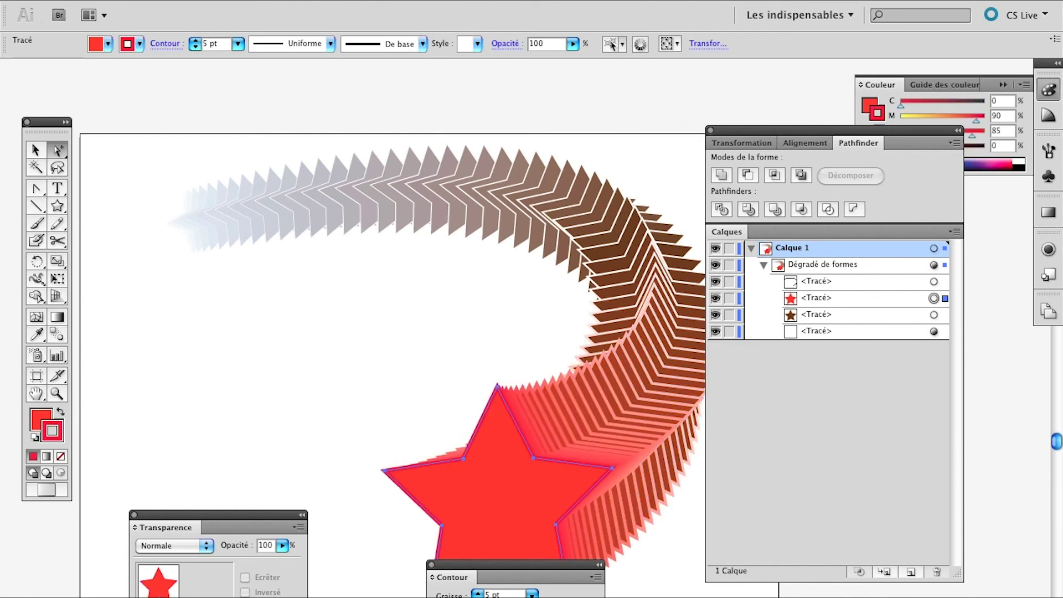
{"action": "key", "text": "ctrl+shift+a"}
Pan and zoom out, then direct-select the big red star on its own
{"action": "left_click", "coordinate": [36, 395]}
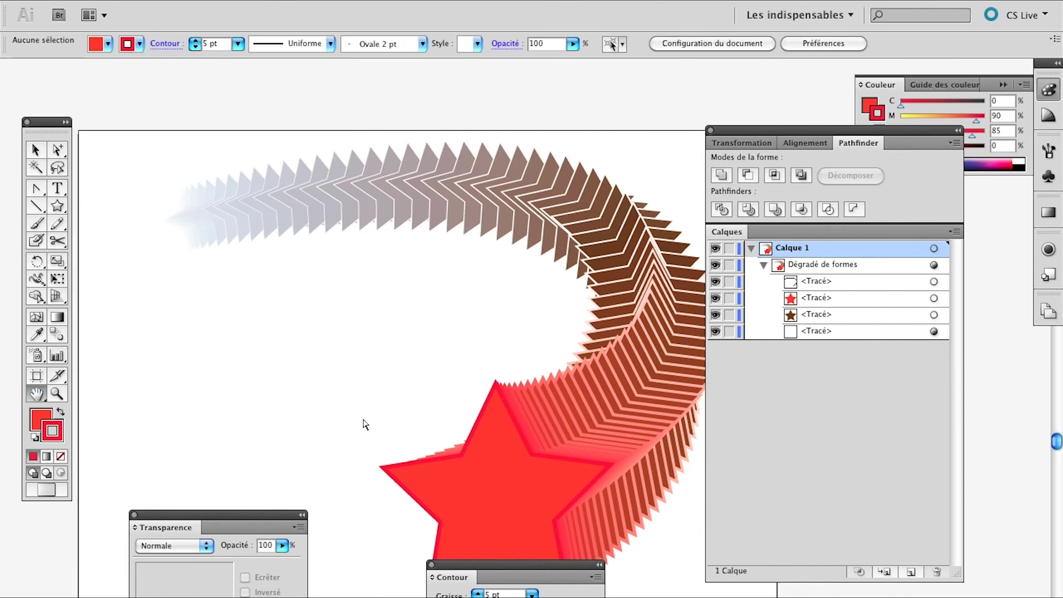
{"action": "left_click_drag", "start_coordinate": [370, 435], "coordinate": [330, 374]}
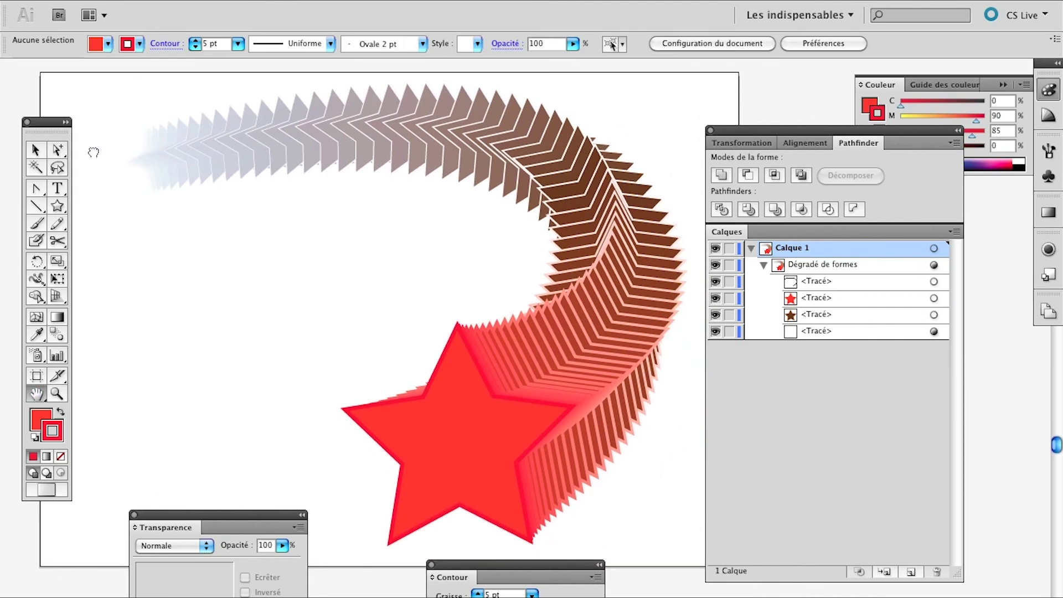
{"action": "scroll", "coordinate": [180, 245], "scroll_direction": "down", "scroll_amount": 1}
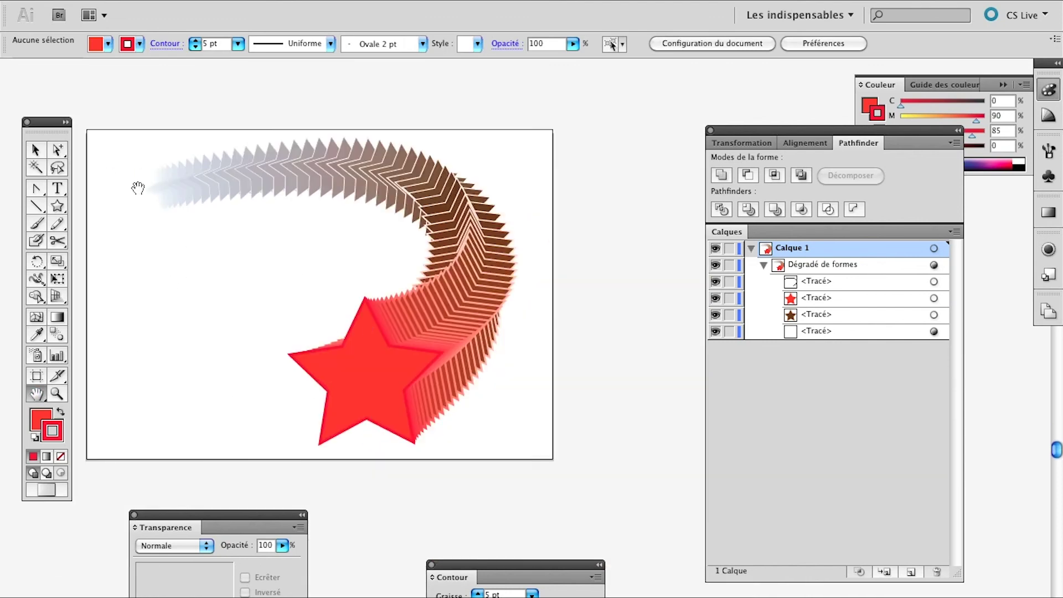
{"action": "left_click", "coordinate": [58, 149]}
{"action": "left_click", "coordinate": [346, 348]}
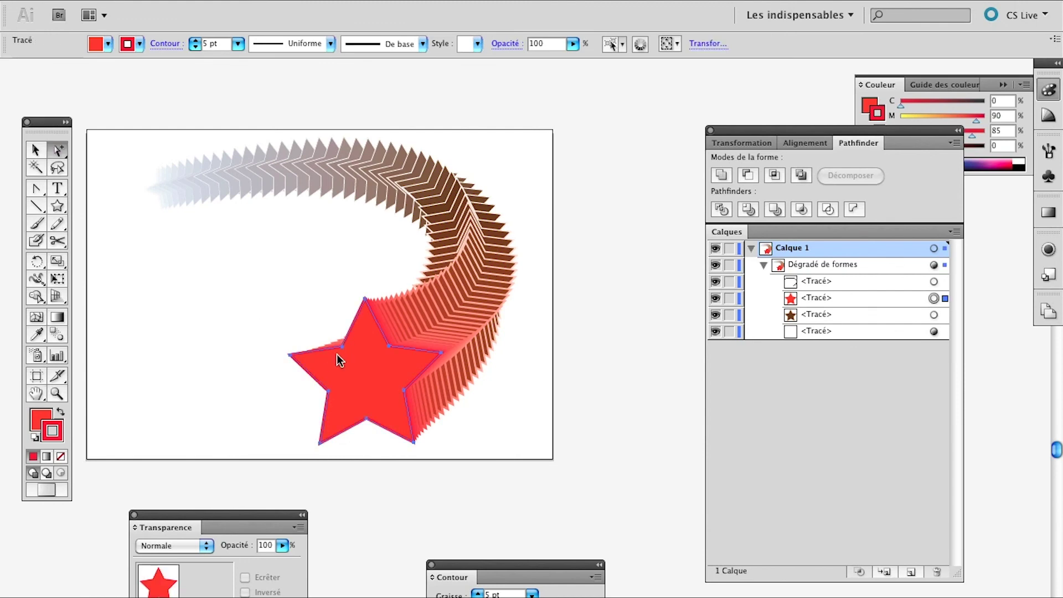
Give the end star an orange fill and a 2 pt red stroke, then deselect
{"action": "left_click", "coordinate": [37, 425]}
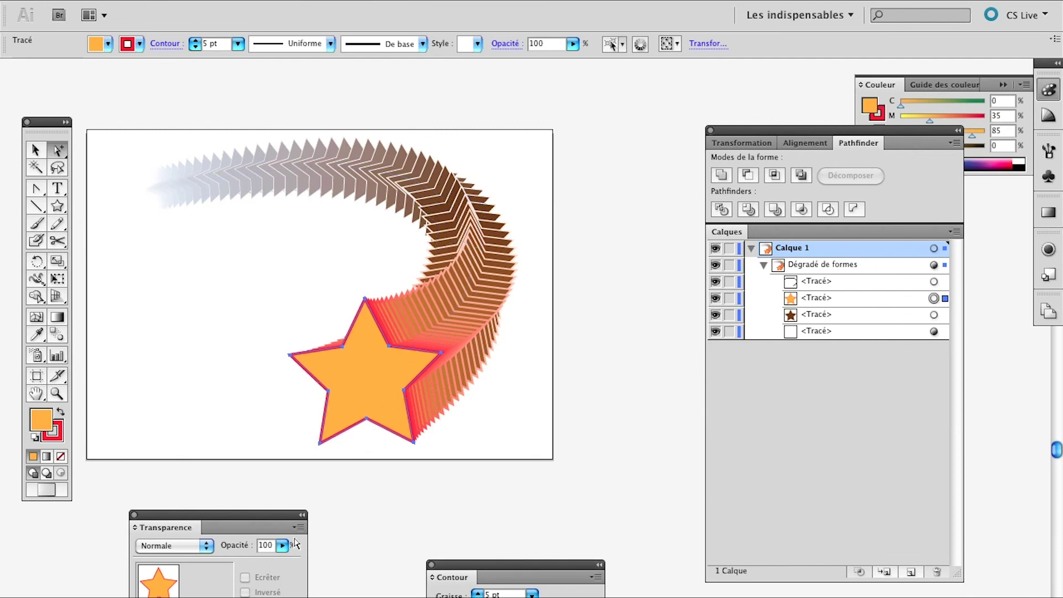
{"action": "left_click", "coordinate": [61, 434]}
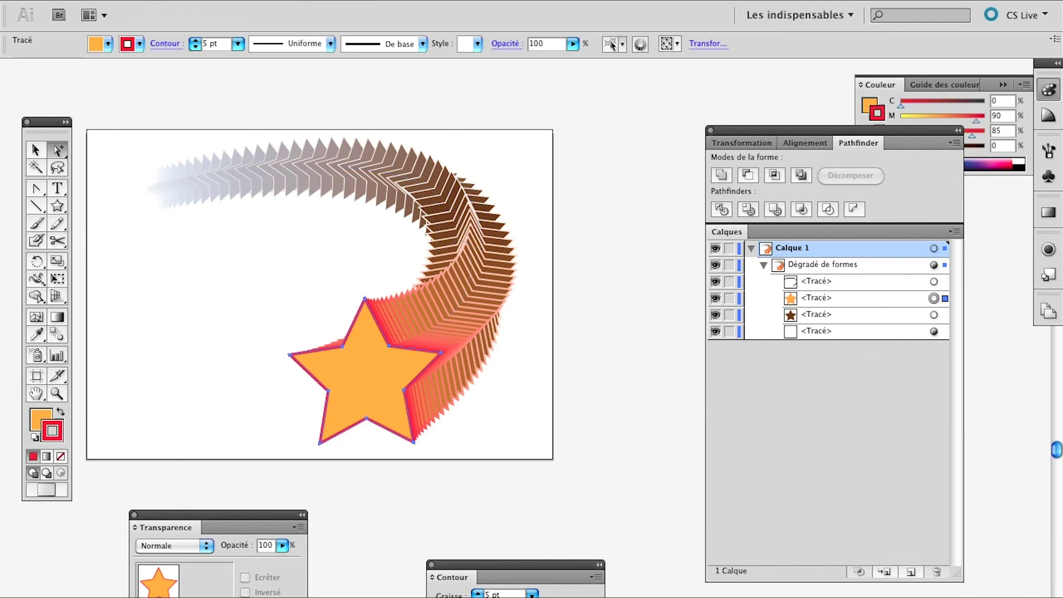
{"action": "type", "text": "2"}
{"action": "left_click", "coordinate": [489, 496]}
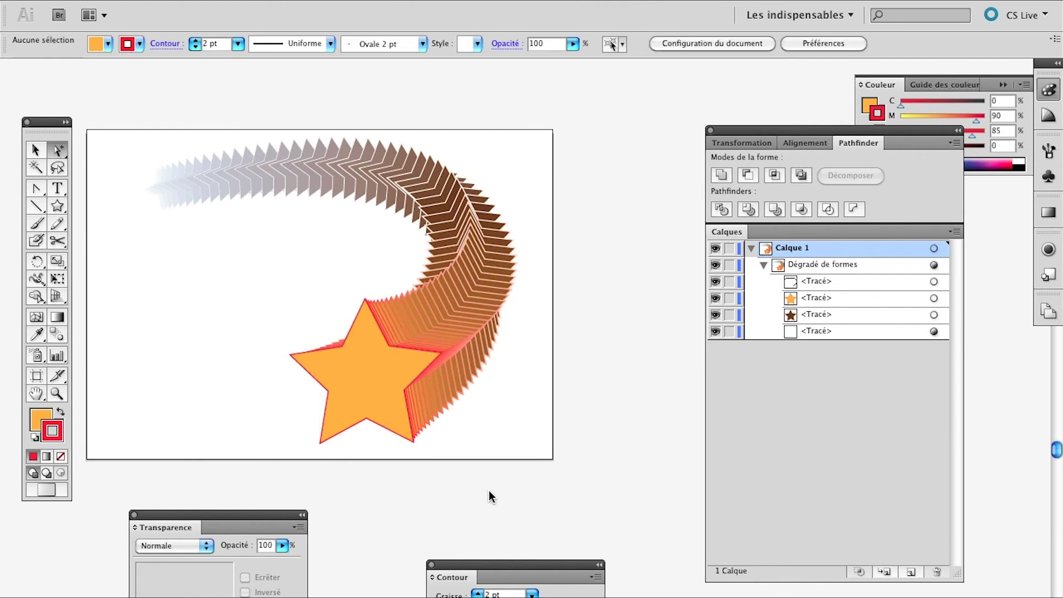
{"action": "left_click", "coordinate": [369, 413]}
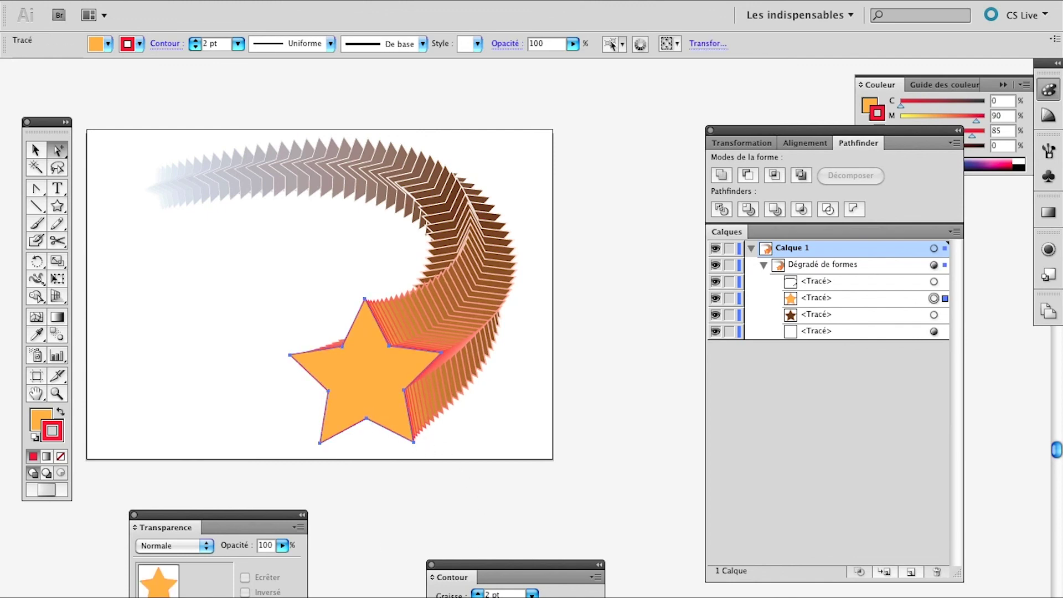
{"action": "key", "text": "ctrl+shift+a"}
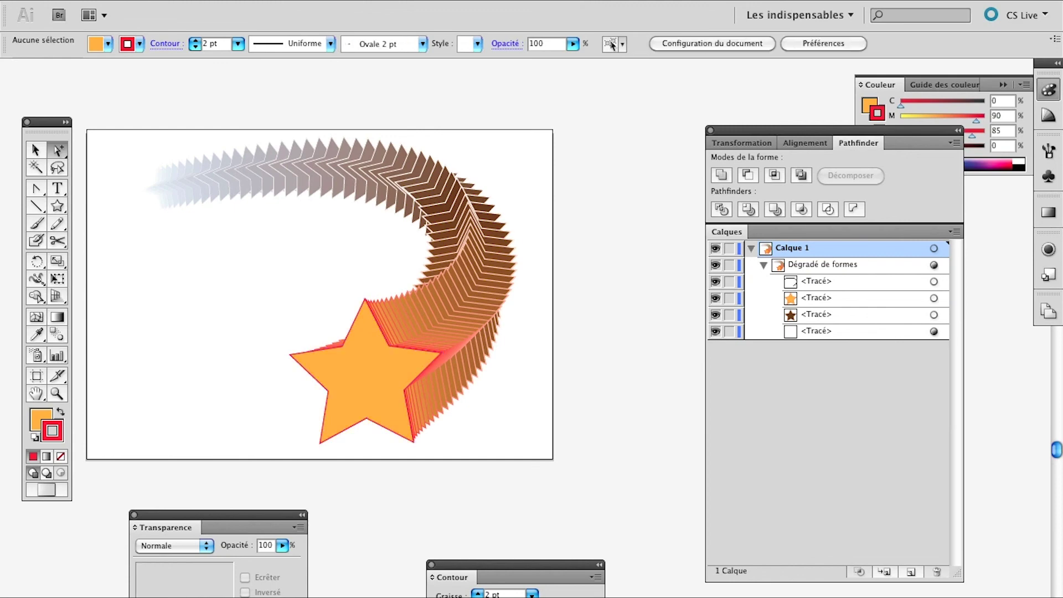